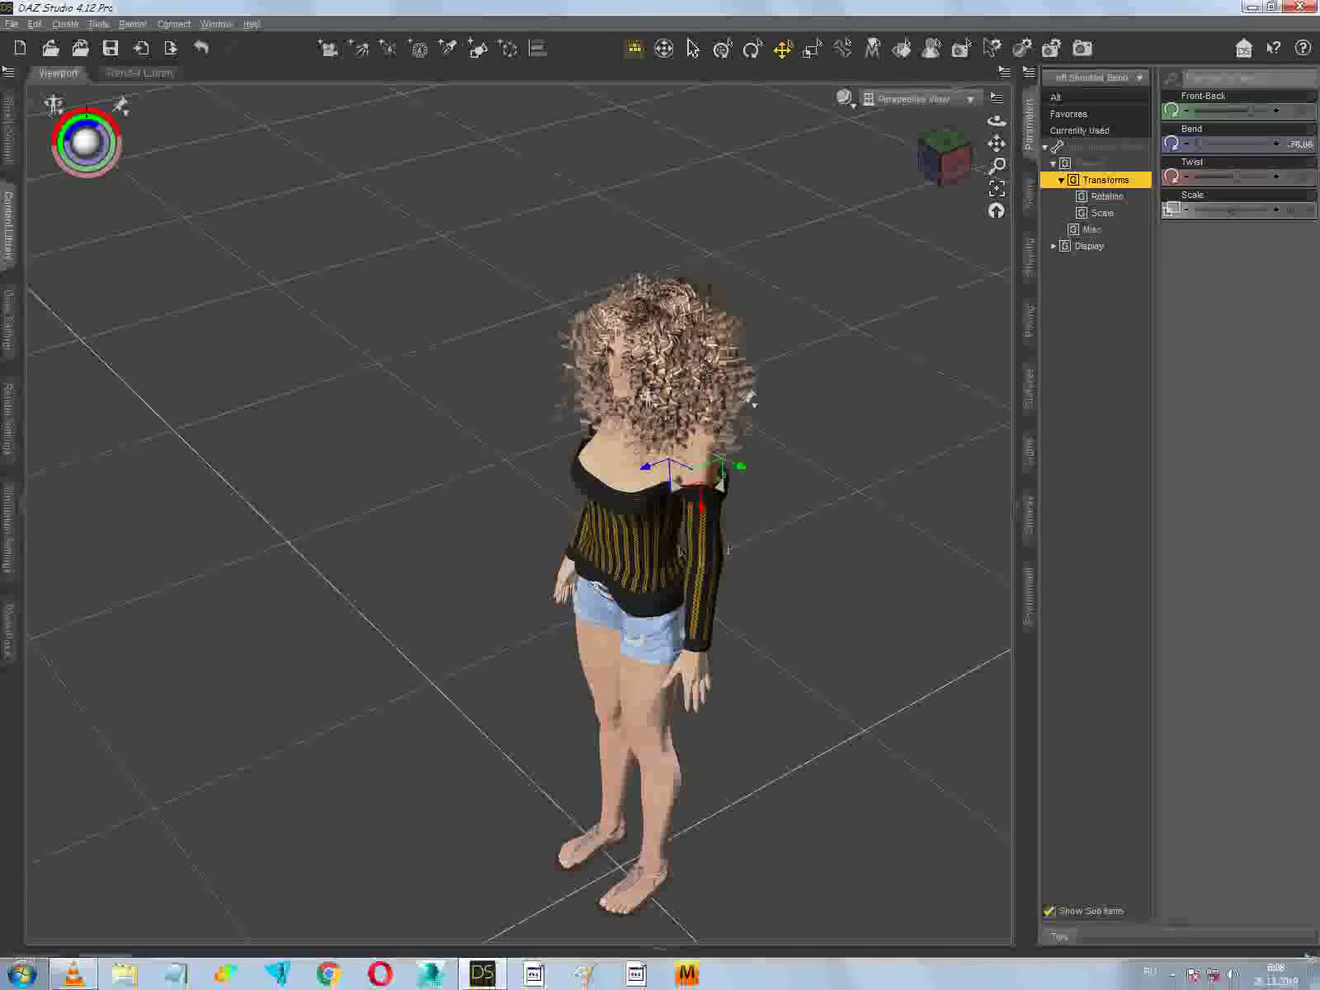
Step: Show the timeline, set the animation's total to 900 frames and move the playhead to frame 90
left_click(105, 960)
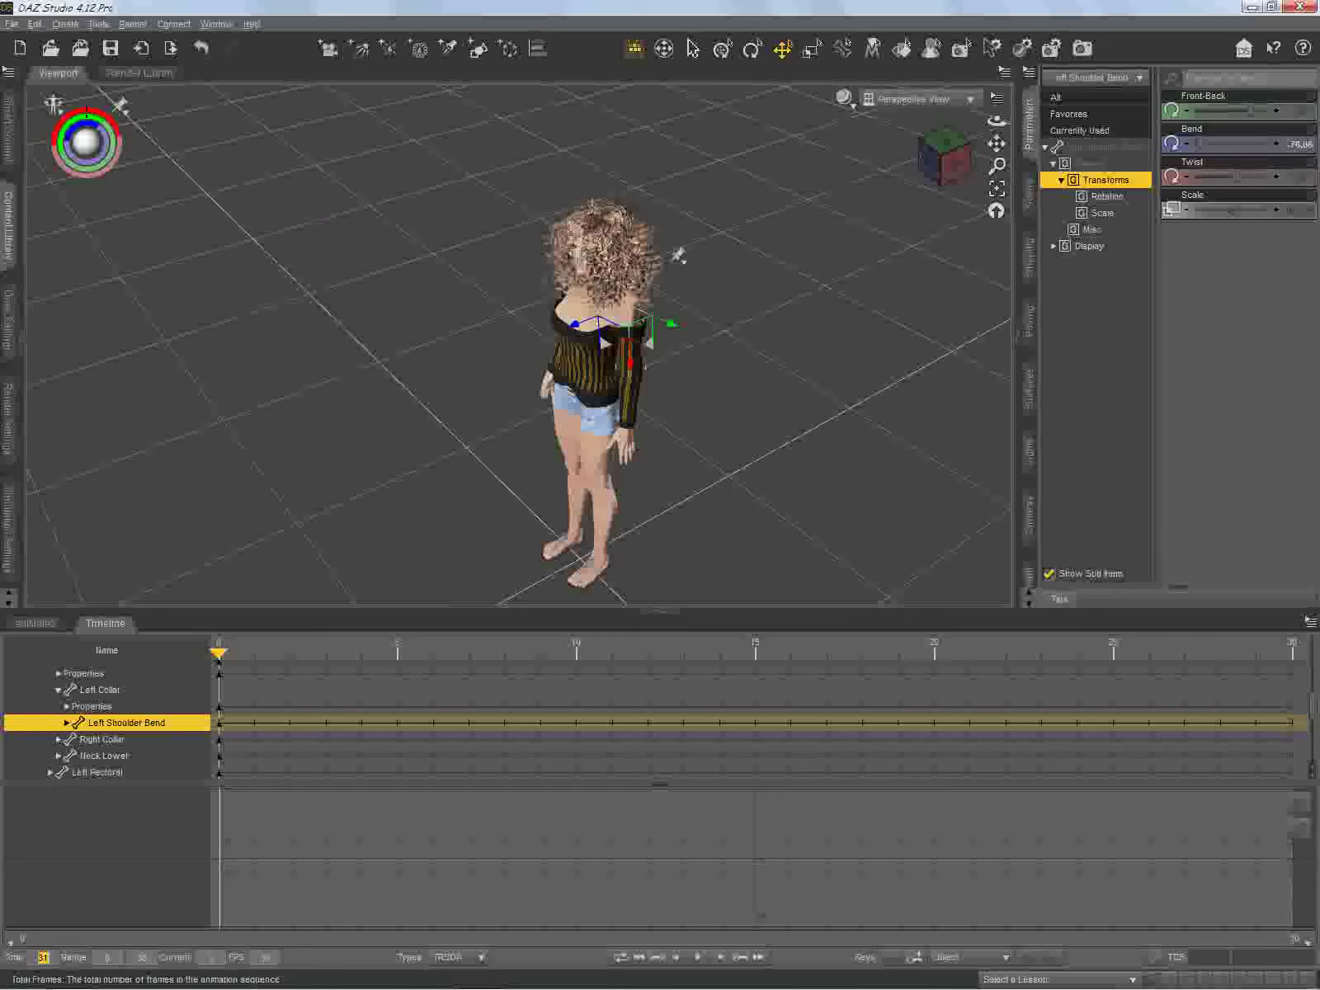
type("900")
key("Return")
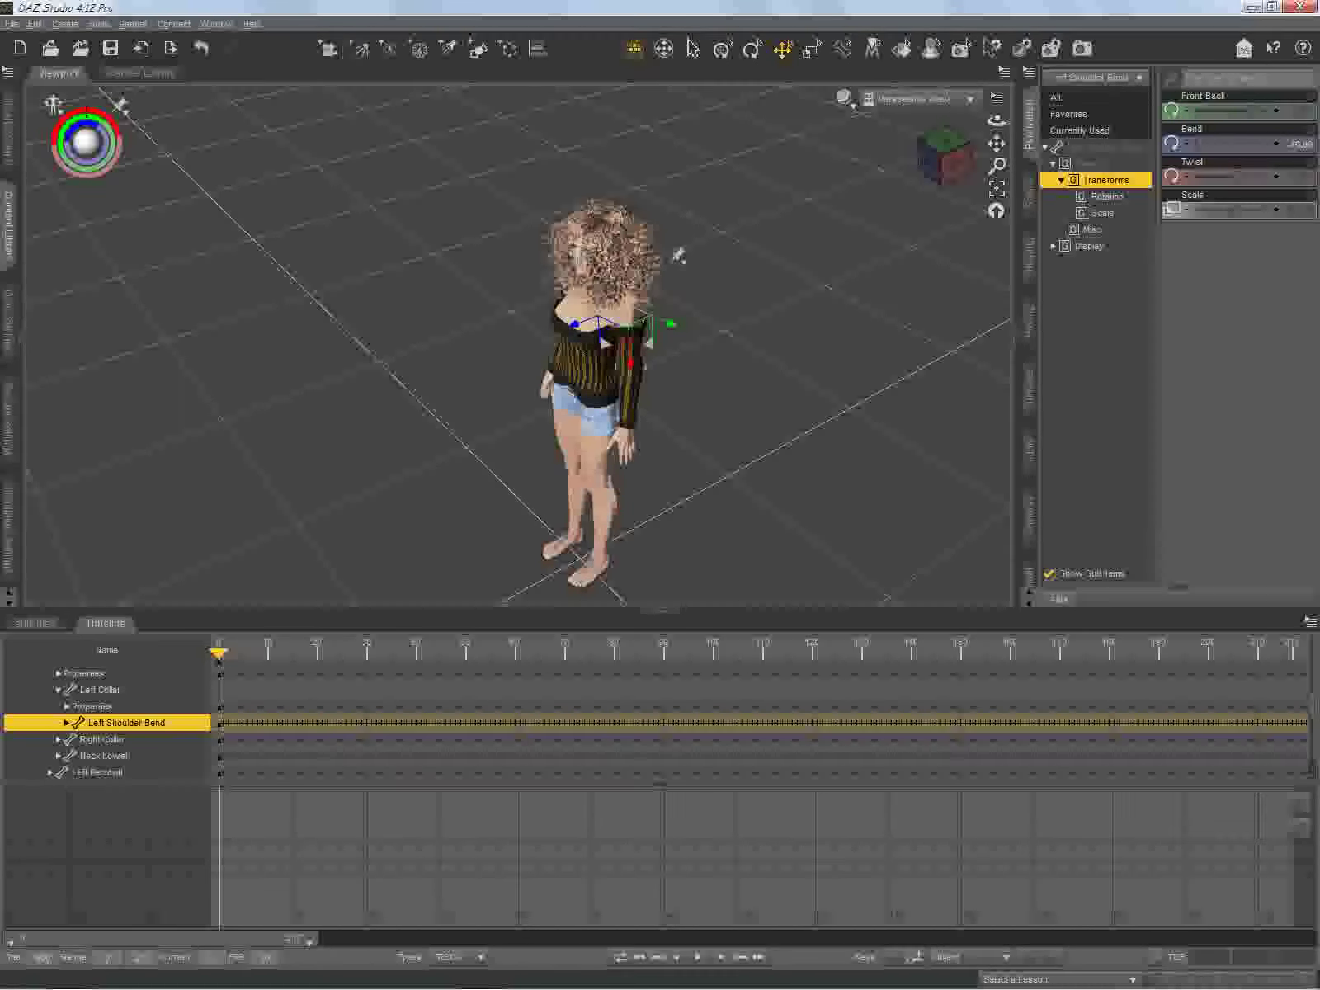
key("space")
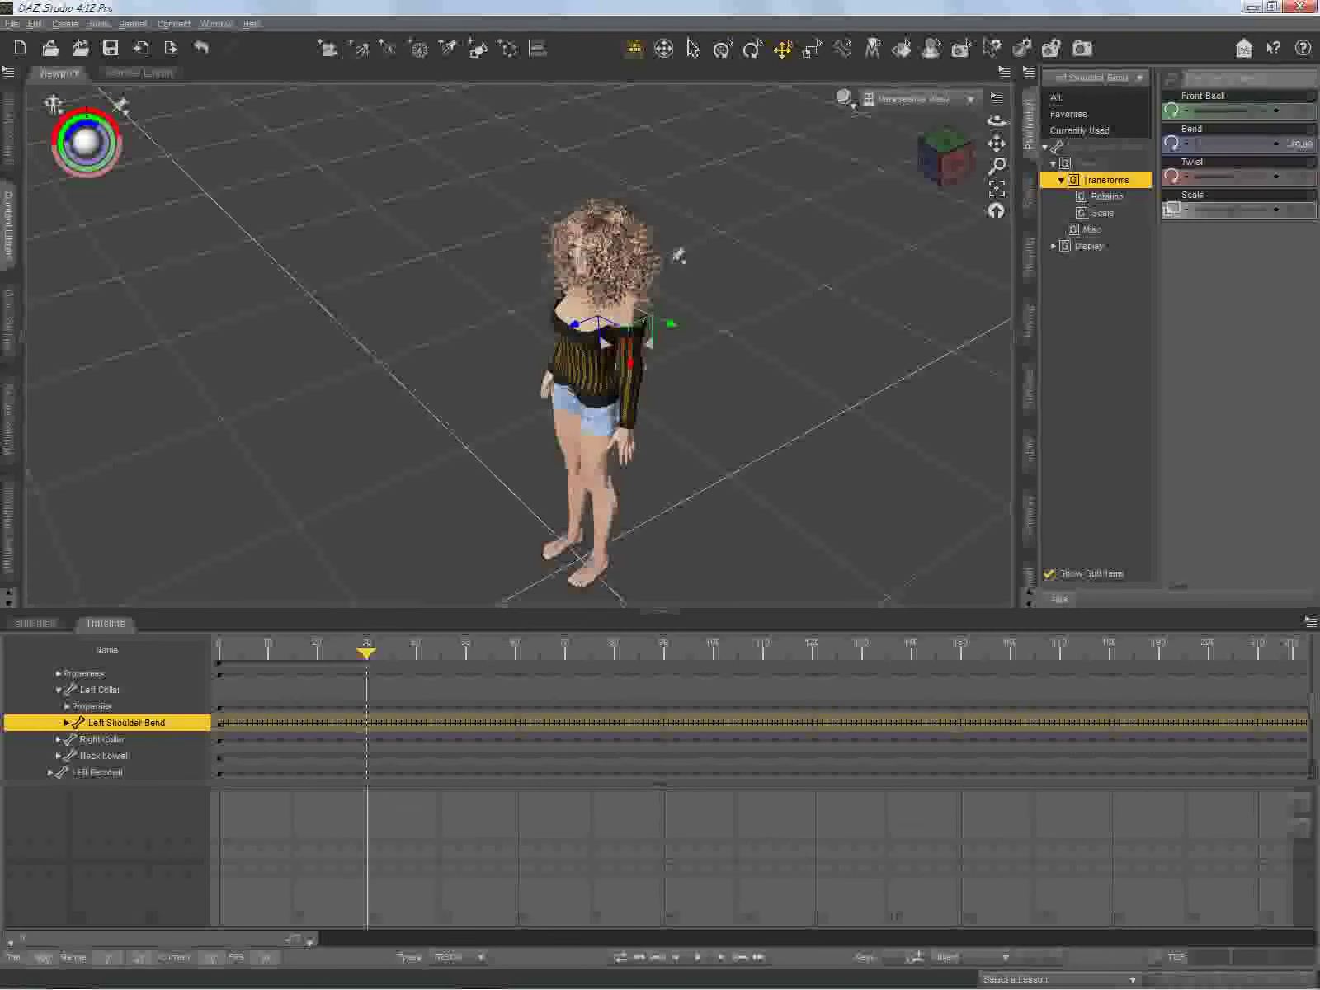
left_click_drag(366, 653, 420, 654)
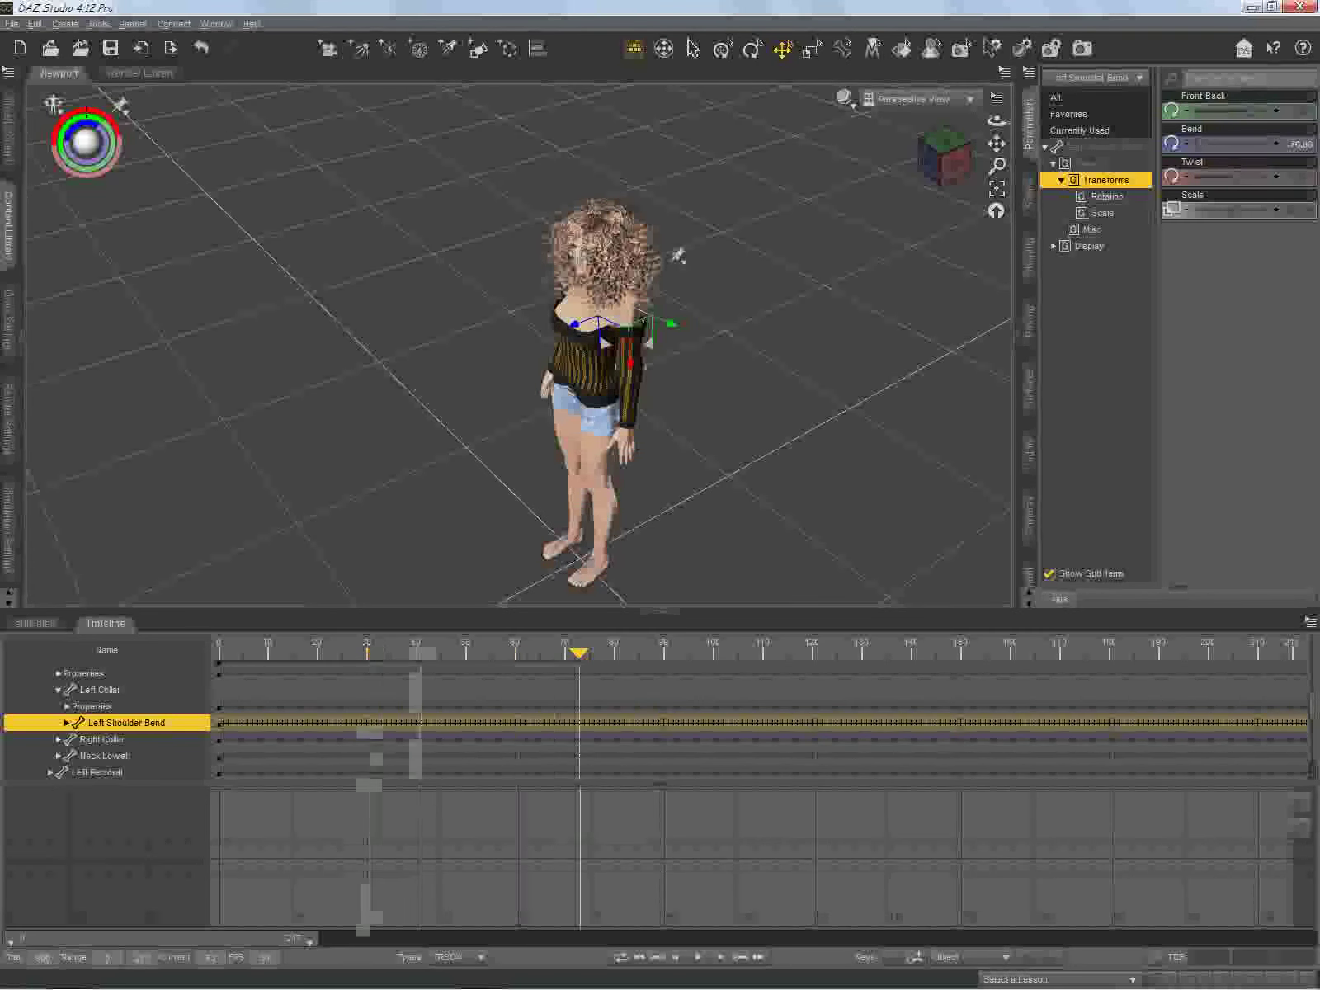
left_click_drag(609, 653, 664, 652)
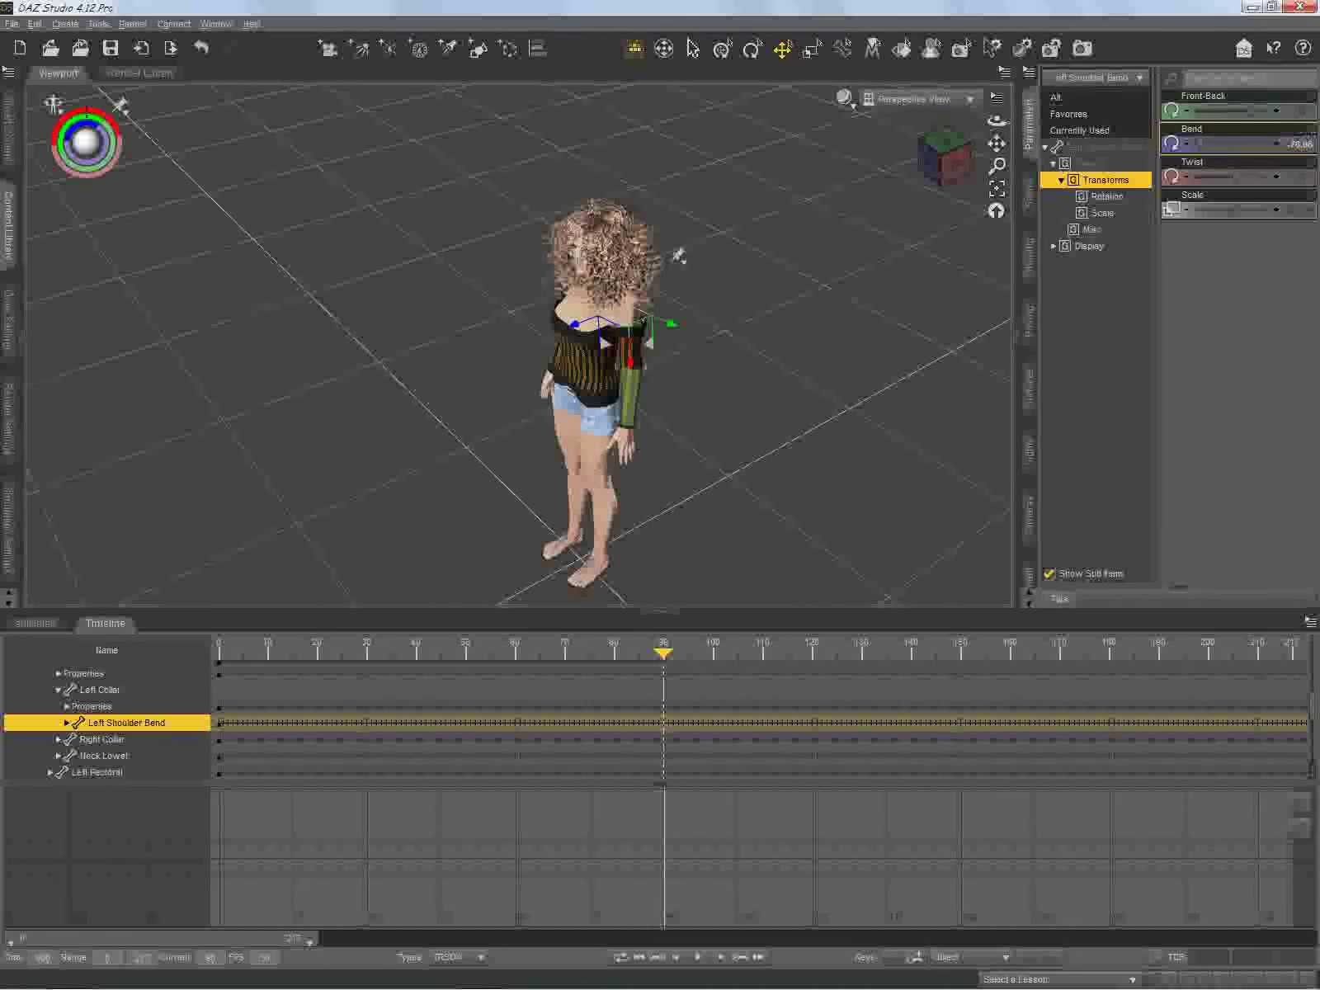
Step: Pose the figure's left forearm at frame 90 with a bend of about -94 and a twist of about -43
left_click(629, 400)
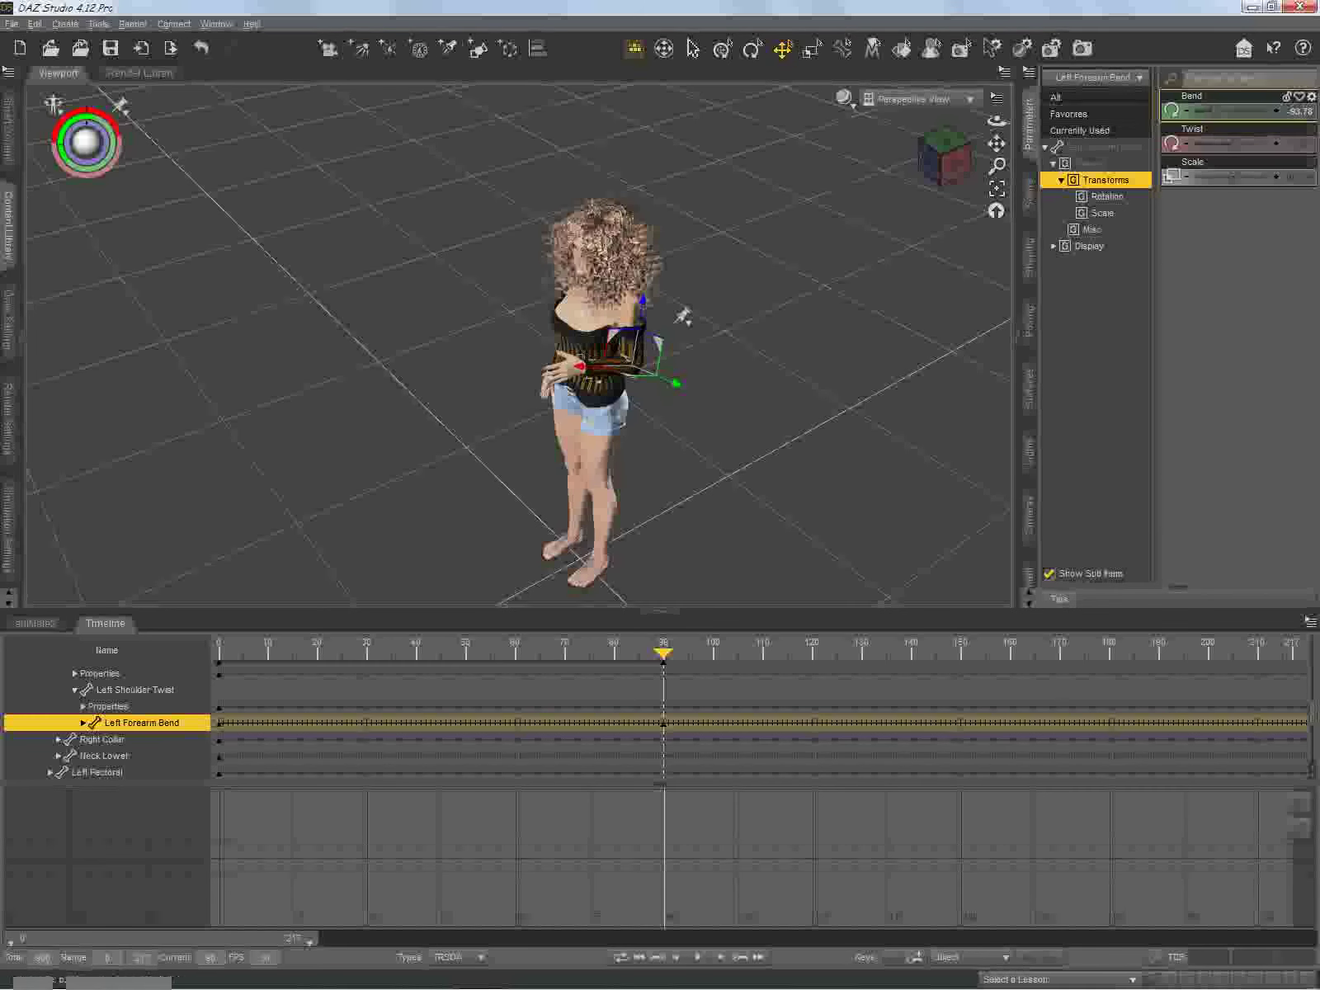
left_click(997, 188)
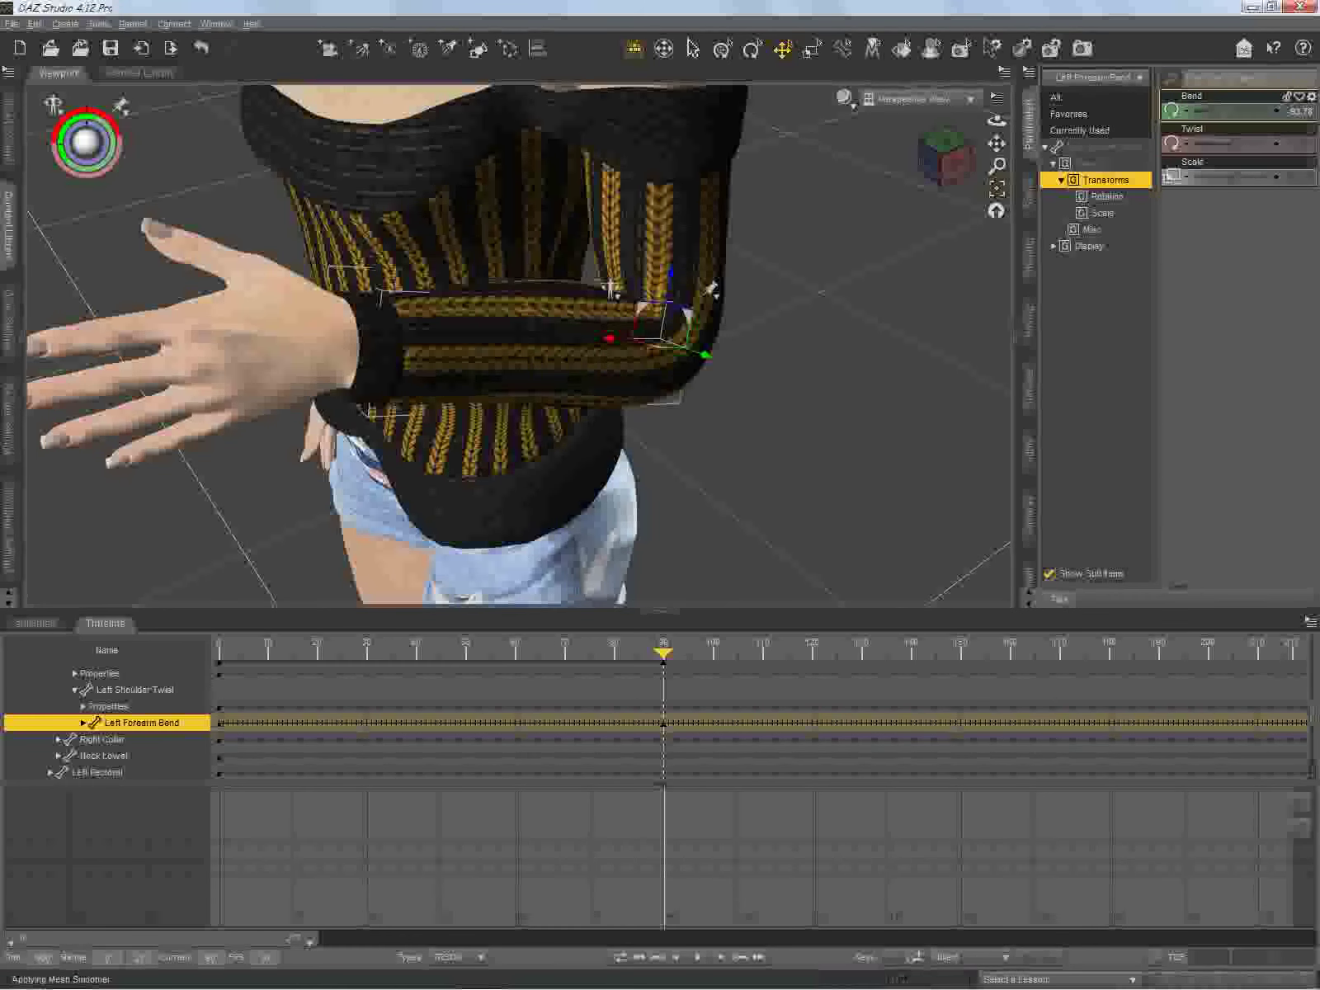
mouse_move(942, 169)
left_mouse_down()
mouse_move(1060, 128)
mouse_move(940, 187)
left_mouse_up()
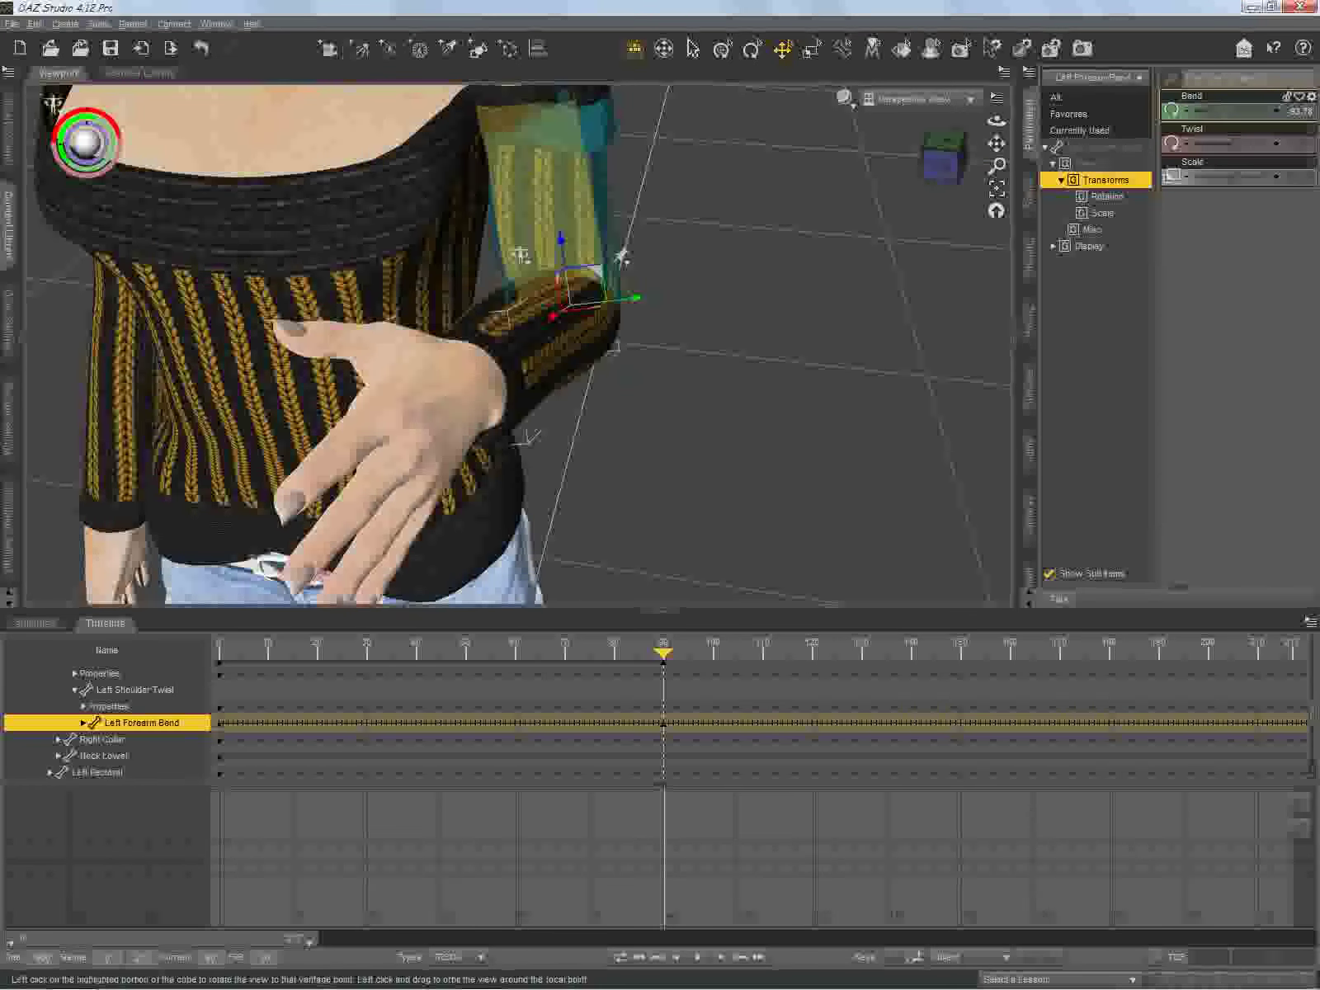
left_click(549, 165)
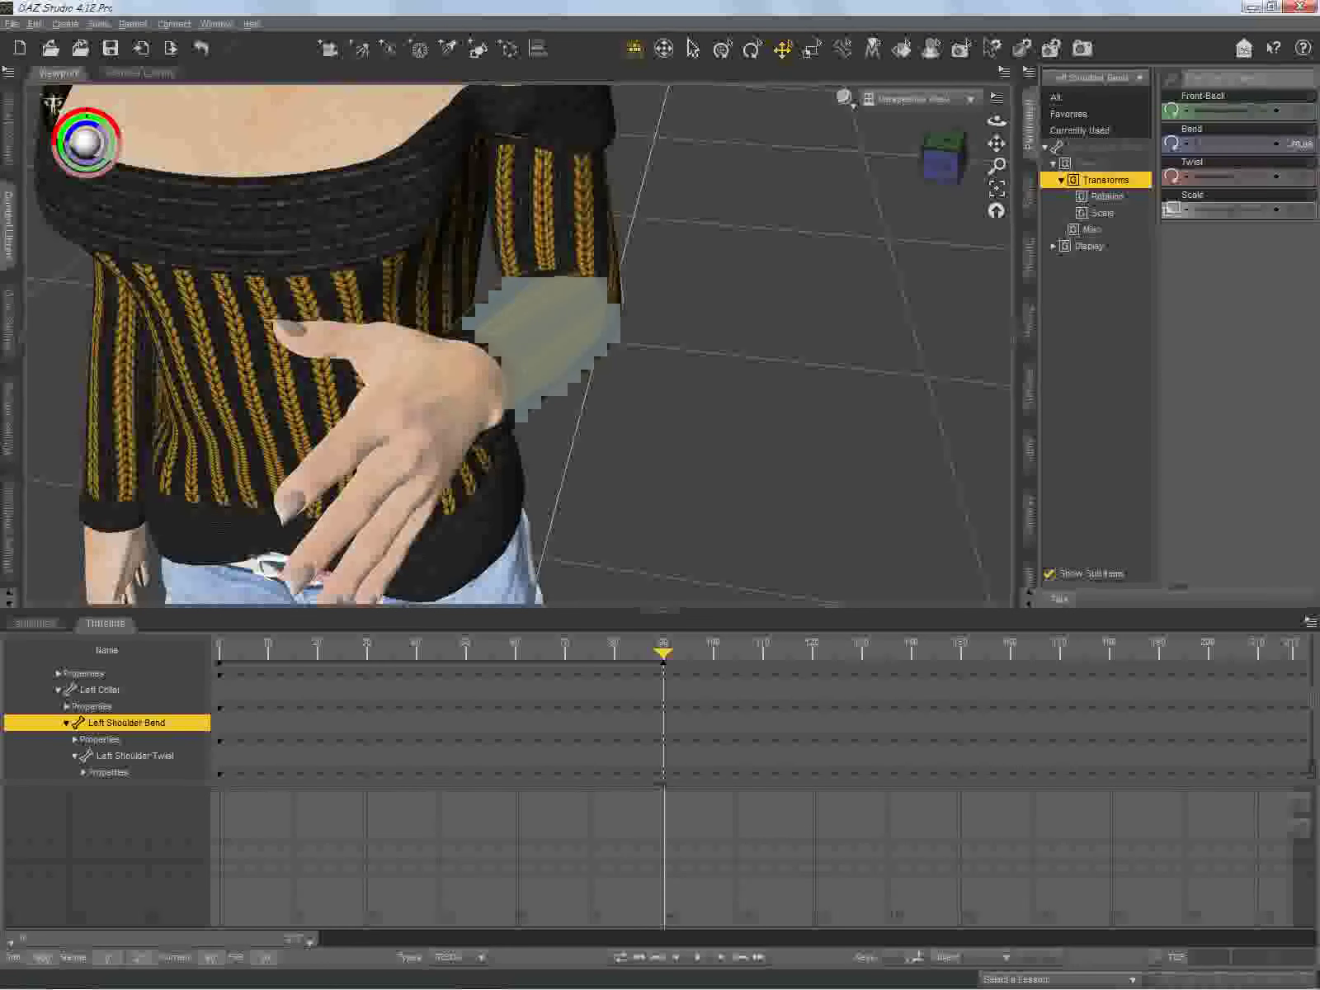
left_click(521, 256)
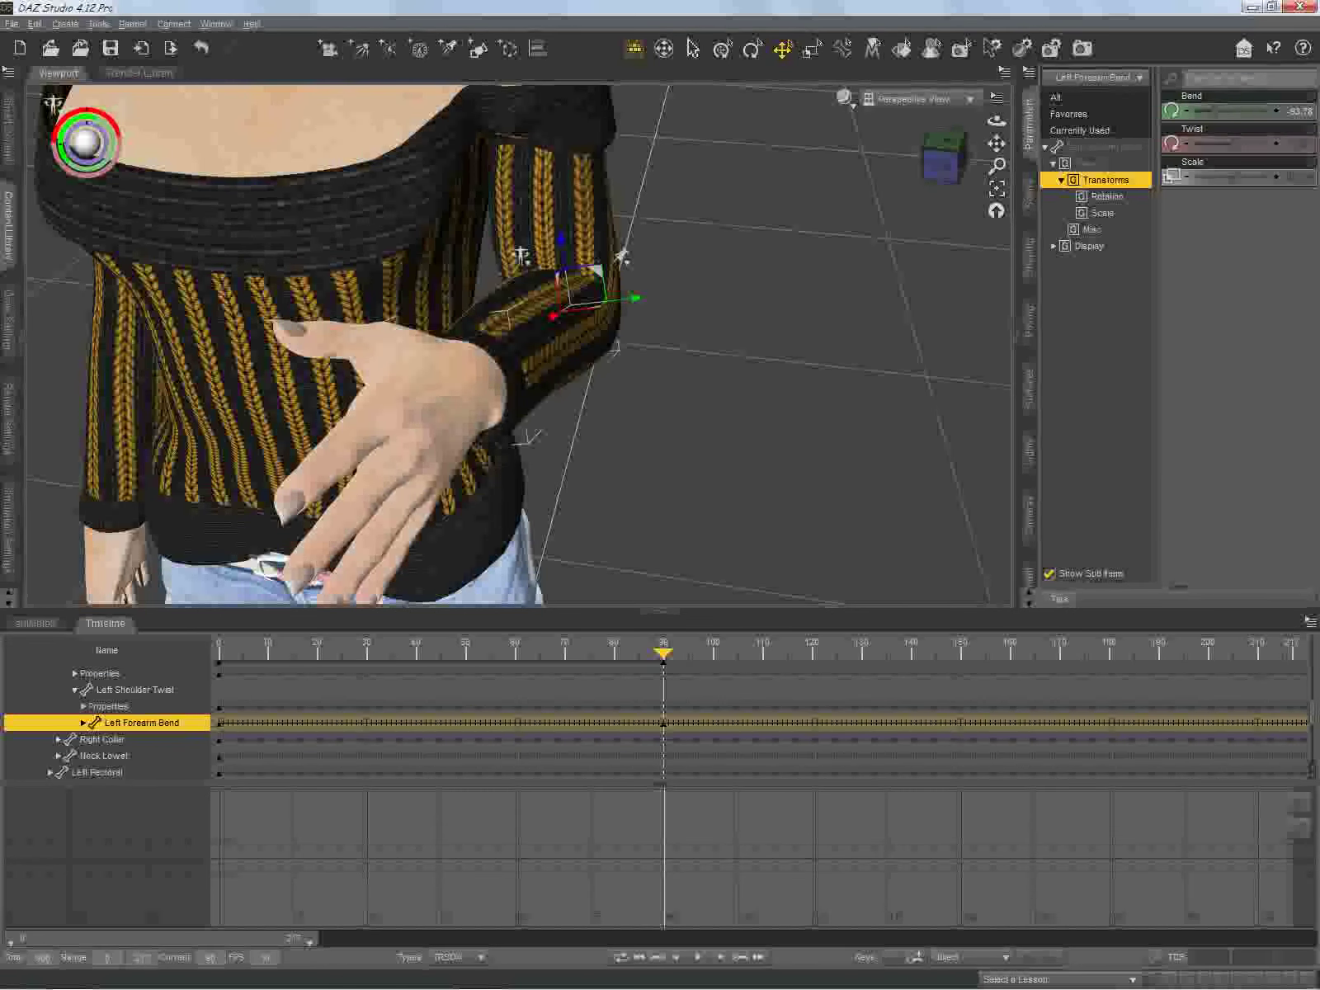
left_click_drag(1223, 144, 1255, 143)
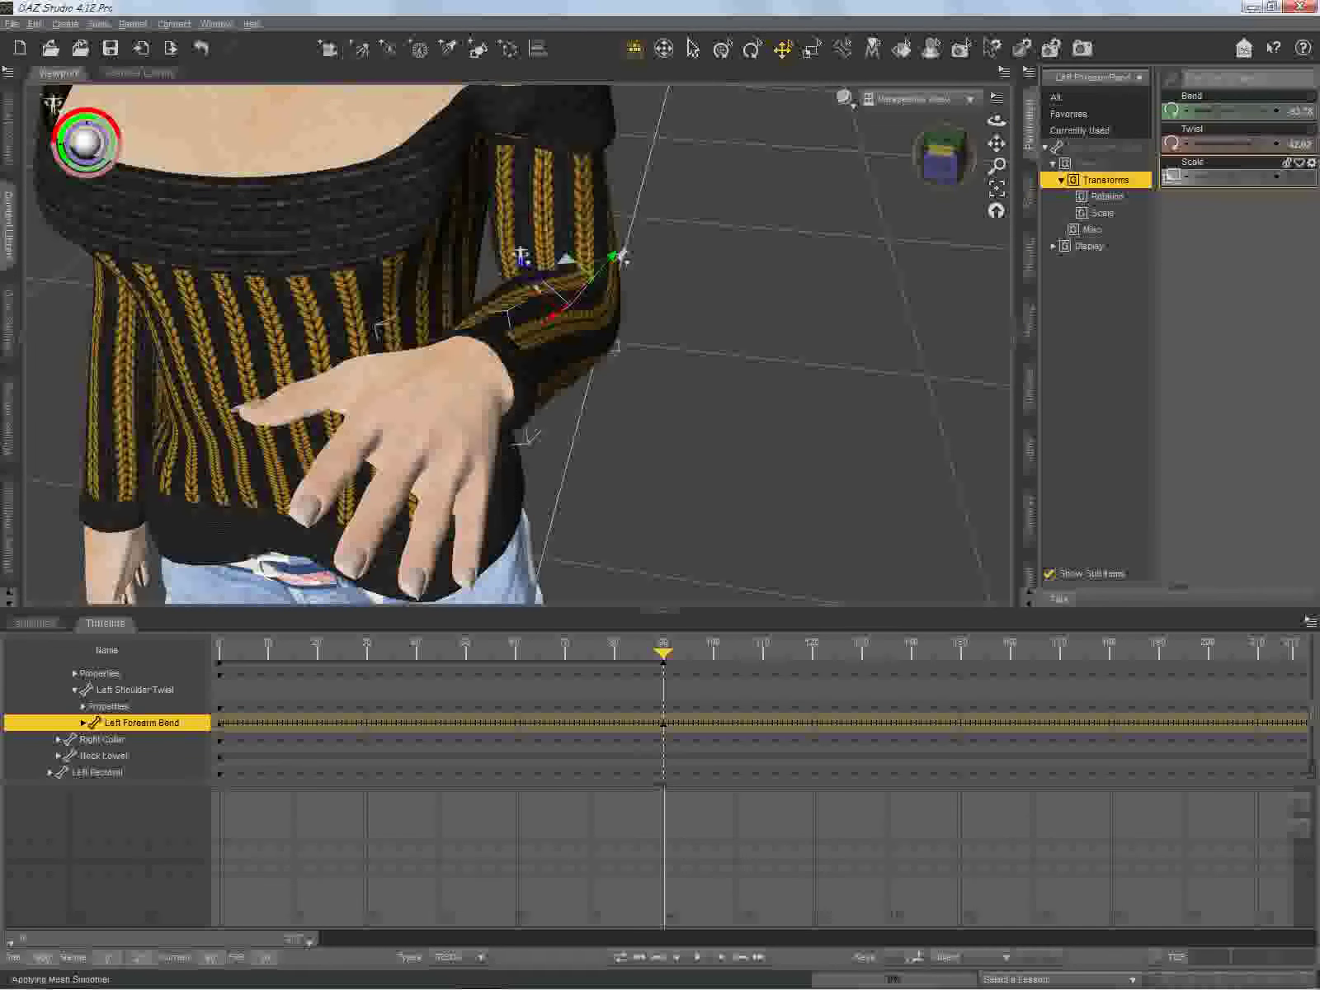
Step: Give the figure's left shoulder a slight twist of about 2
mouse_move(997, 121)
left_mouse_down()
mouse_move(1049, 98)
mouse_move(1021, 117)
left_mouse_up()
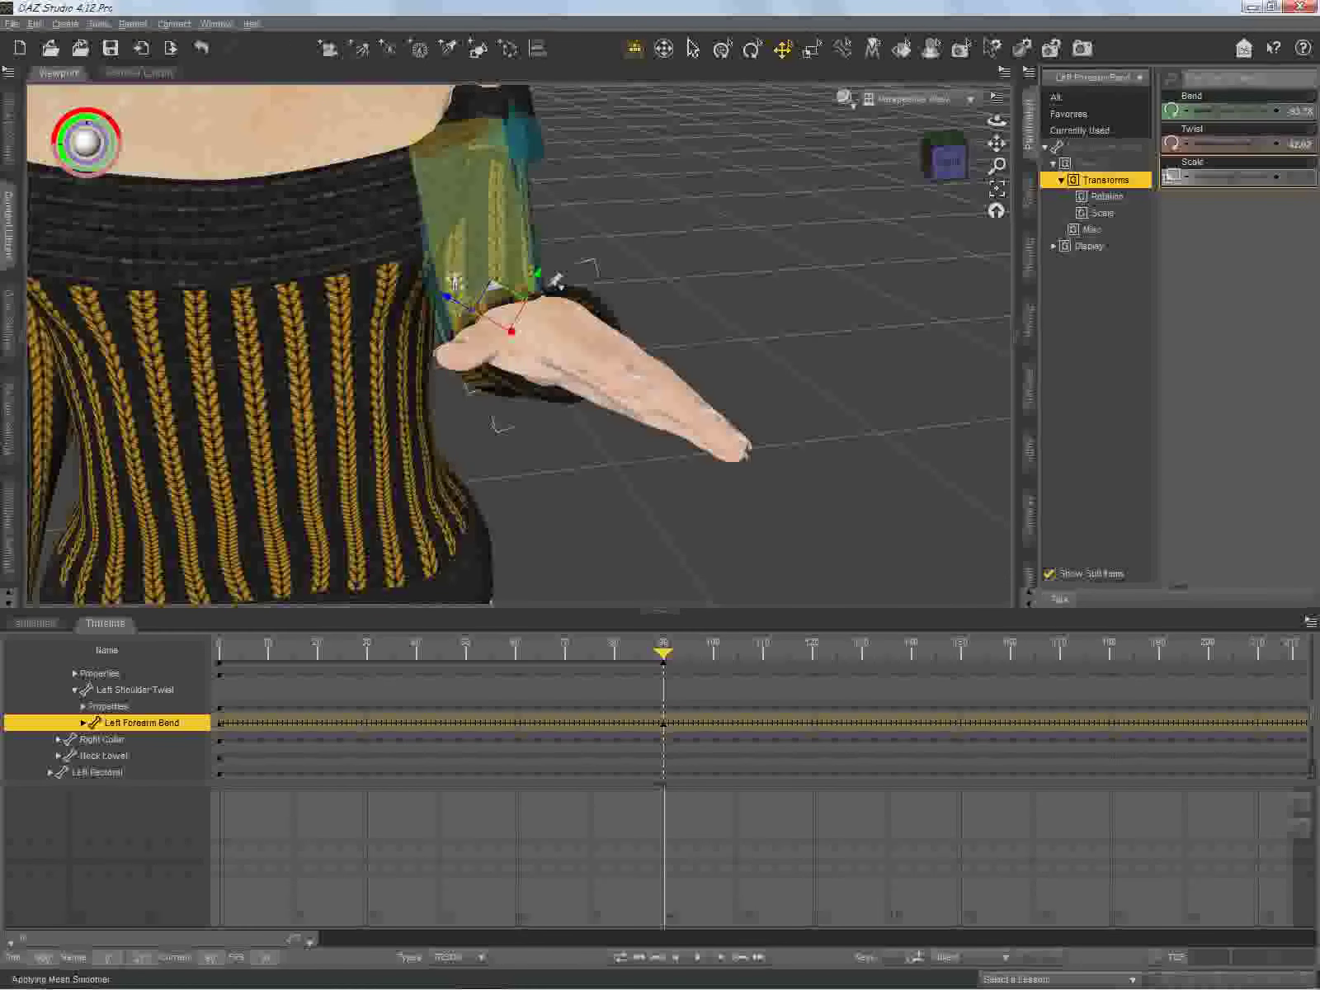
left_click(487, 206)
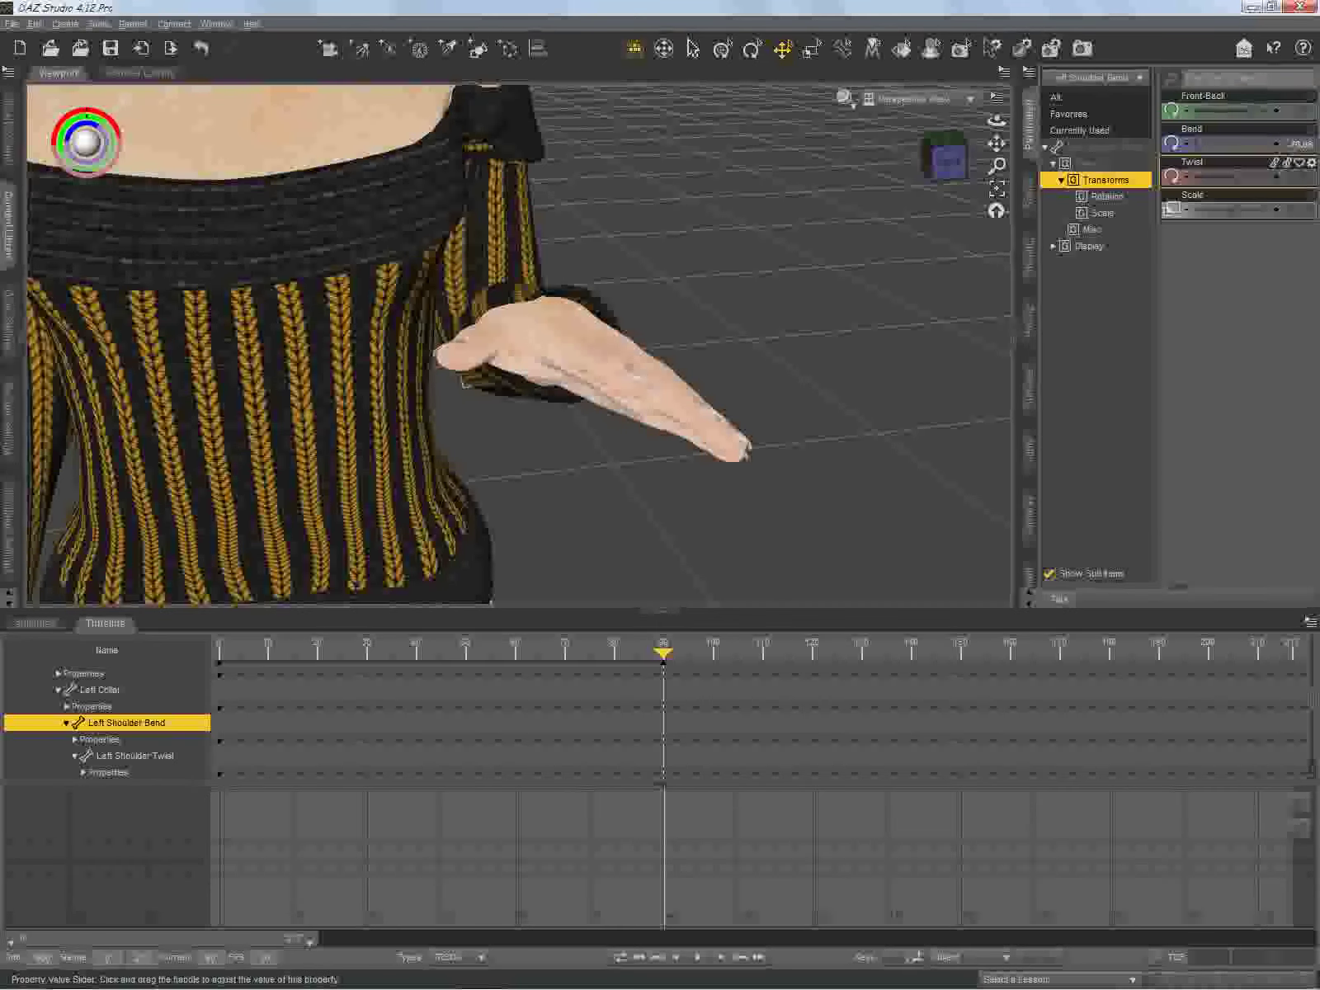
mouse_move(1231, 176)
left_mouse_down()
mouse_move(1216, 177)
mouse_move(1256, 177)
mouse_move(1230, 176)
left_mouse_up()
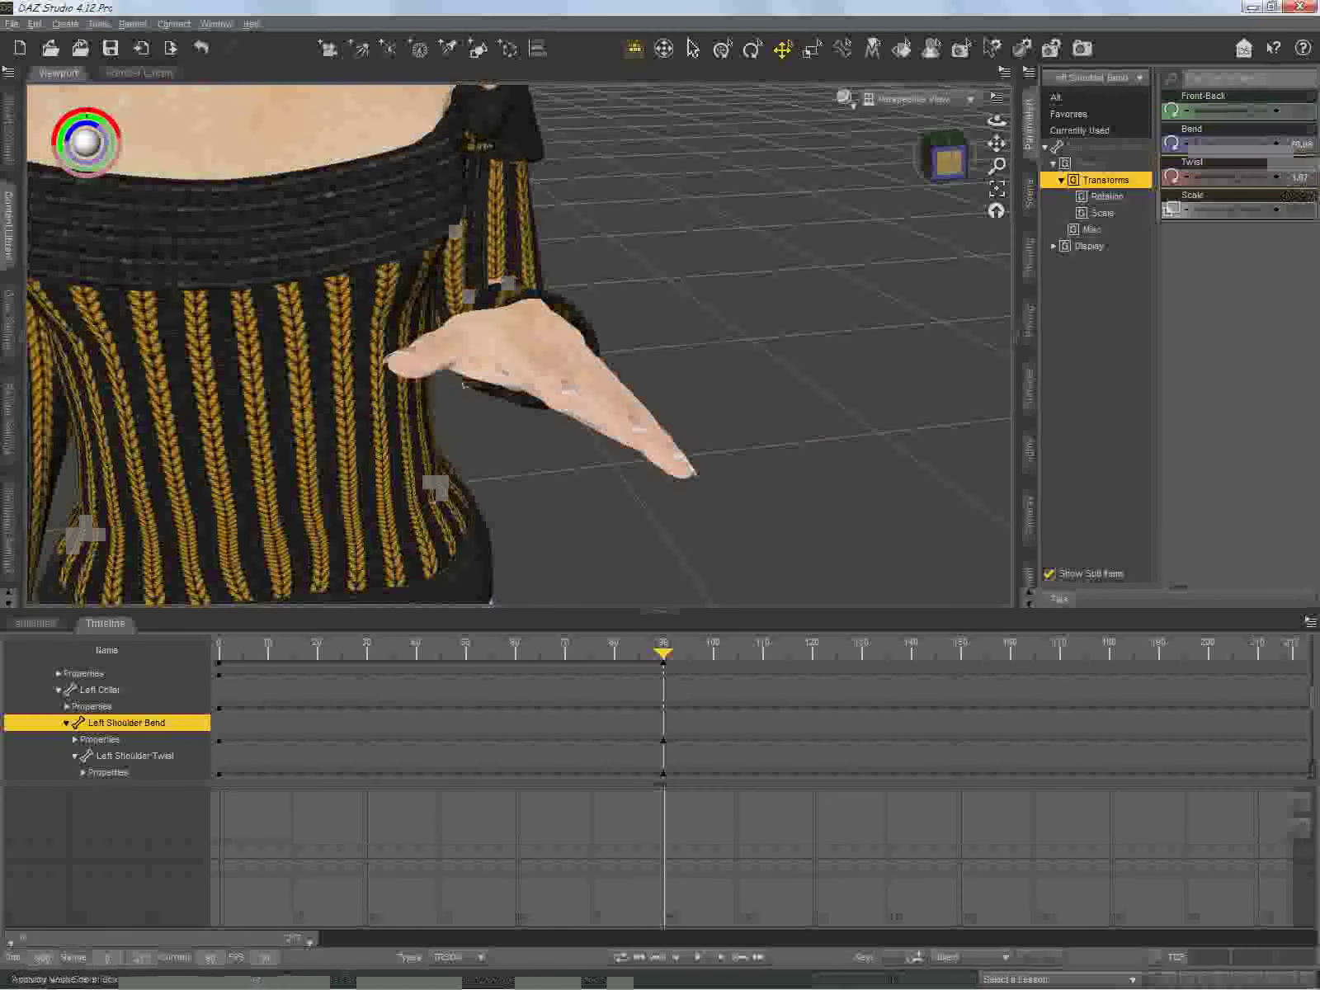
Step: Reduce the left forearm's bend so the hand lowers towards the hip
left_click_drag(949, 168, 883, 175)
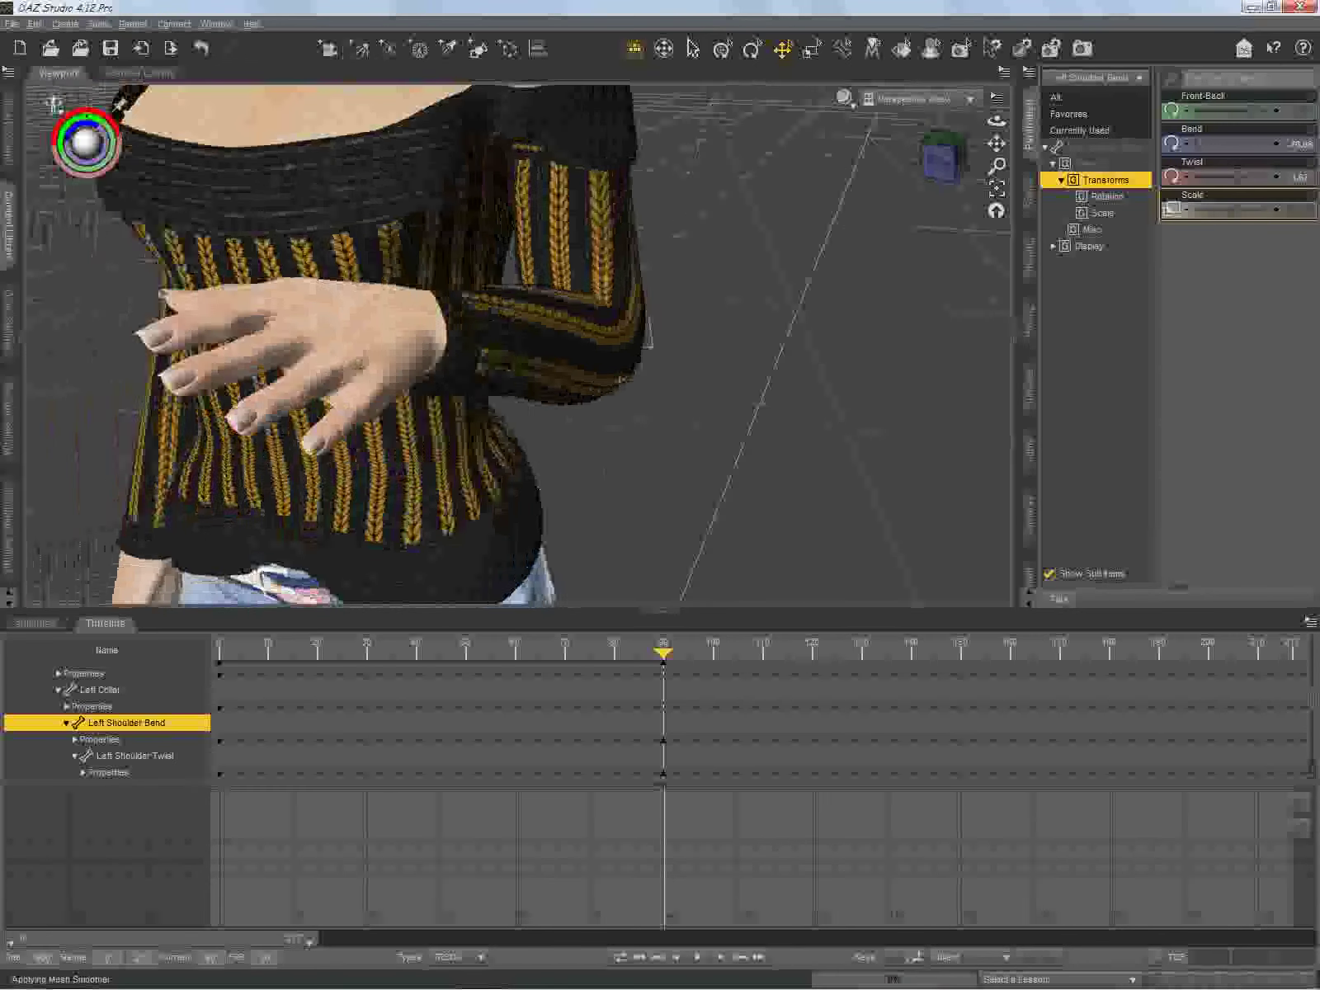
left_click(545, 293)
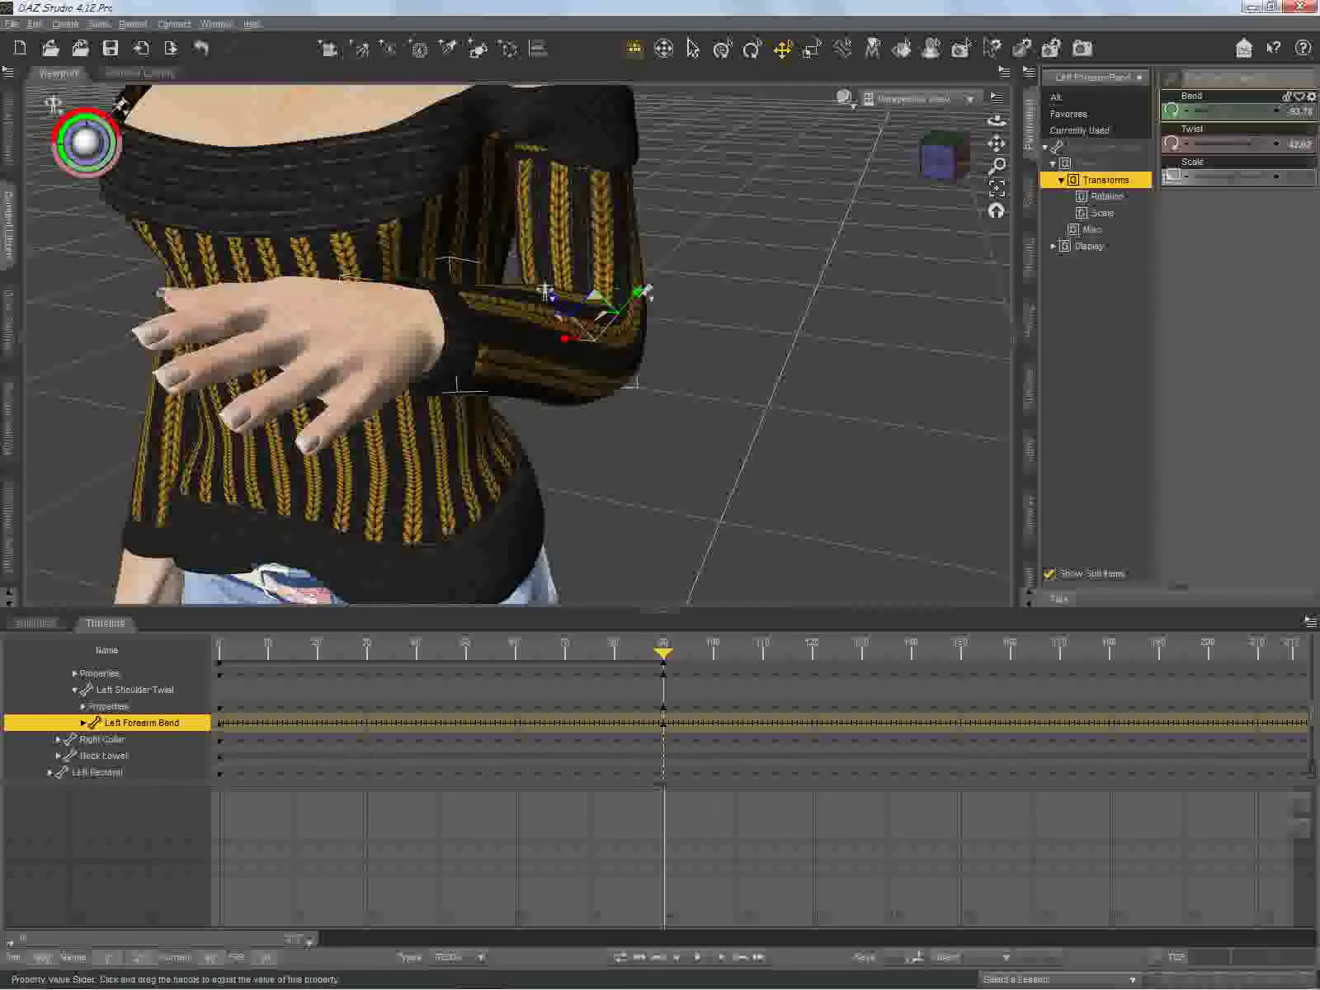
left_click_drag(1219, 110, 1227, 110)
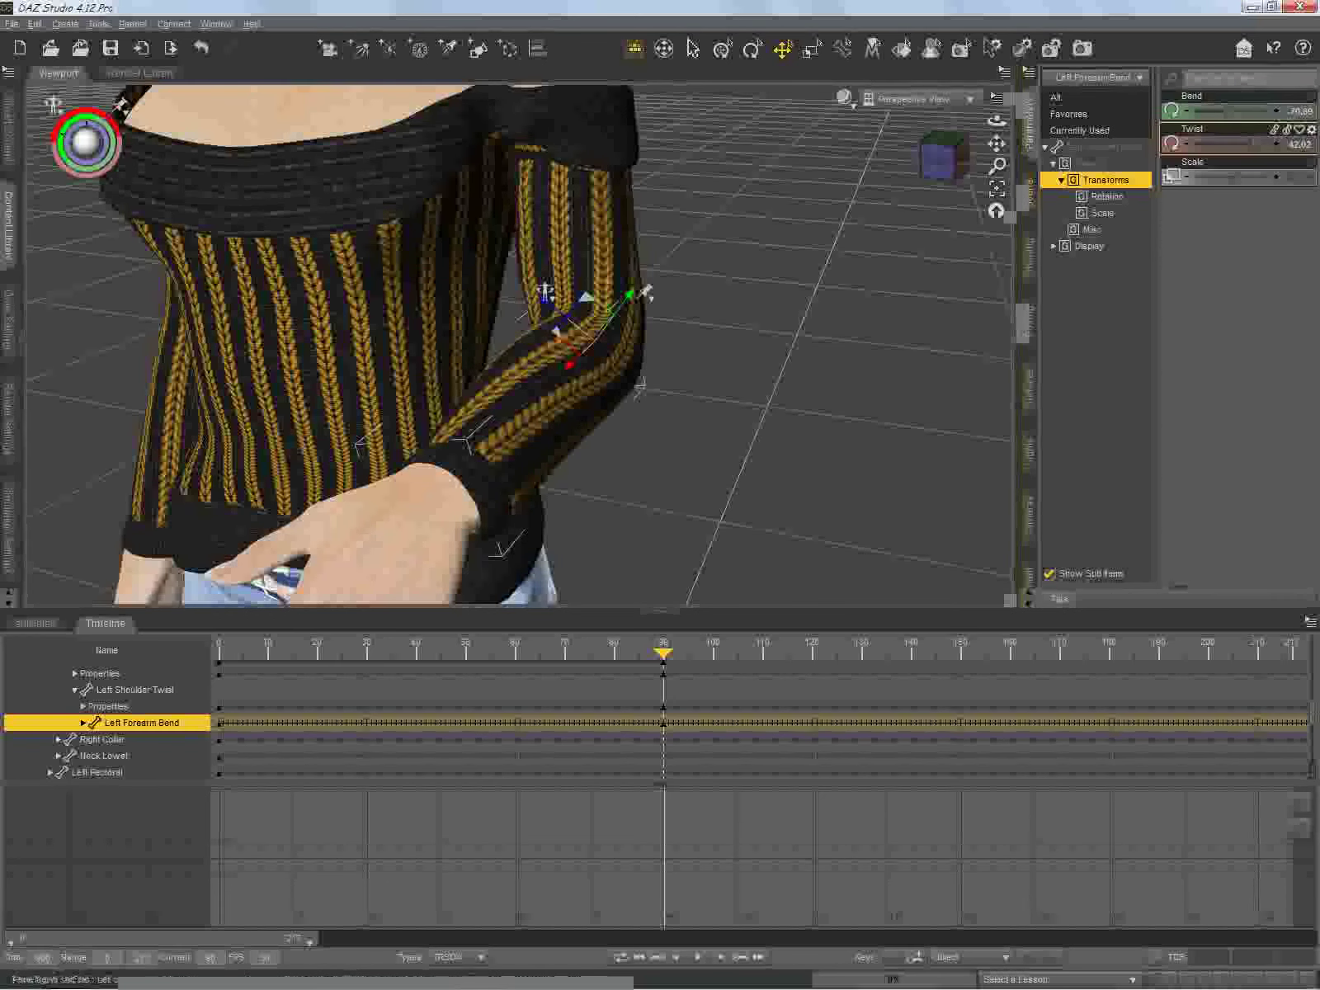
Step: Bend the figure's right forearm forward and give it a slight twist at frame 90
left_click_drag(940, 160, 992, 163)
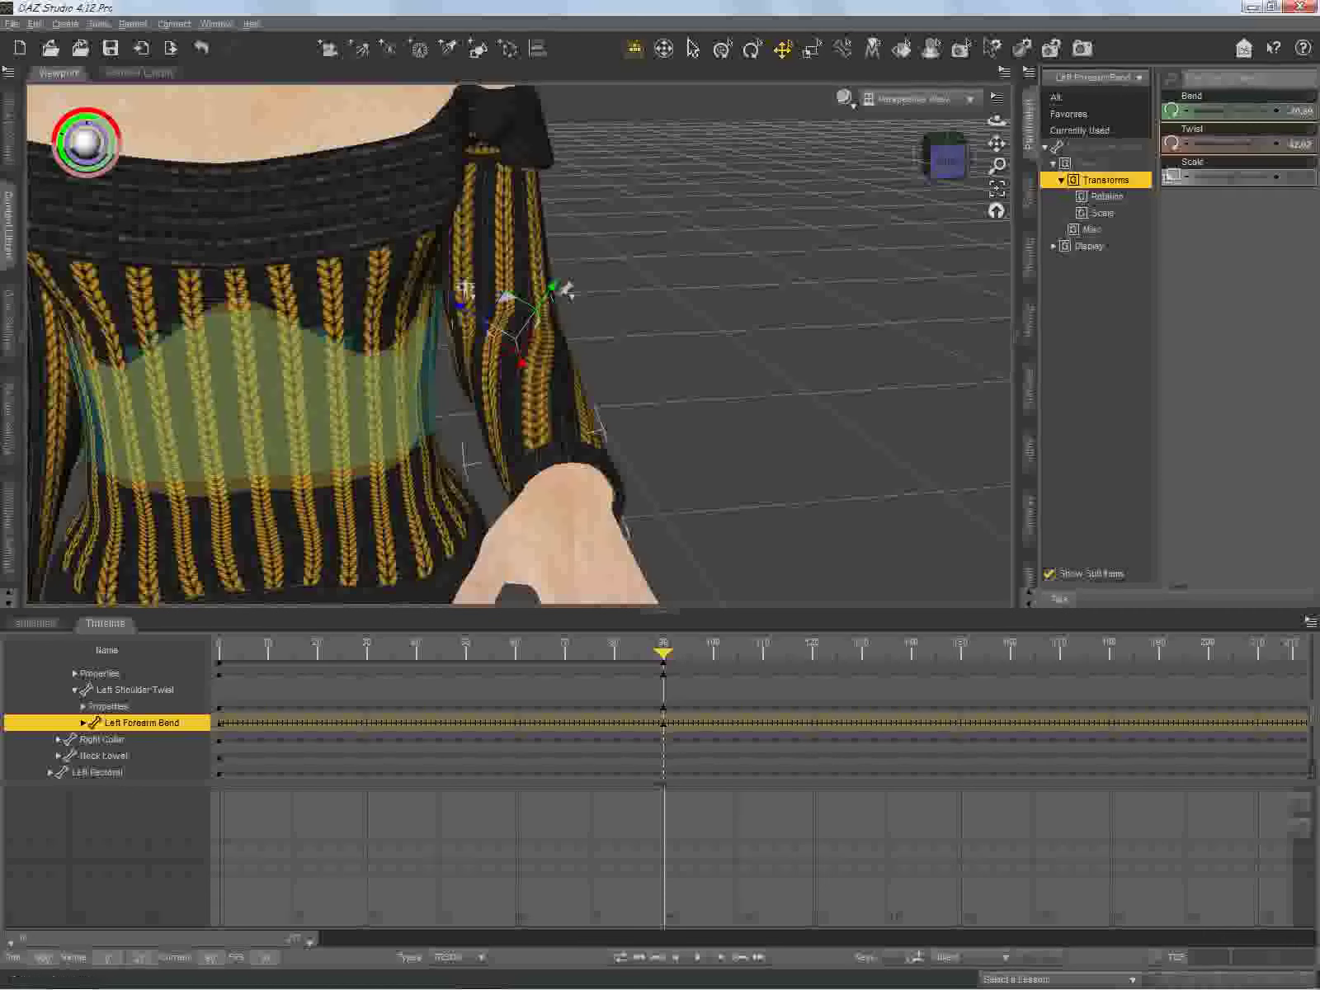
left_click(72, 316)
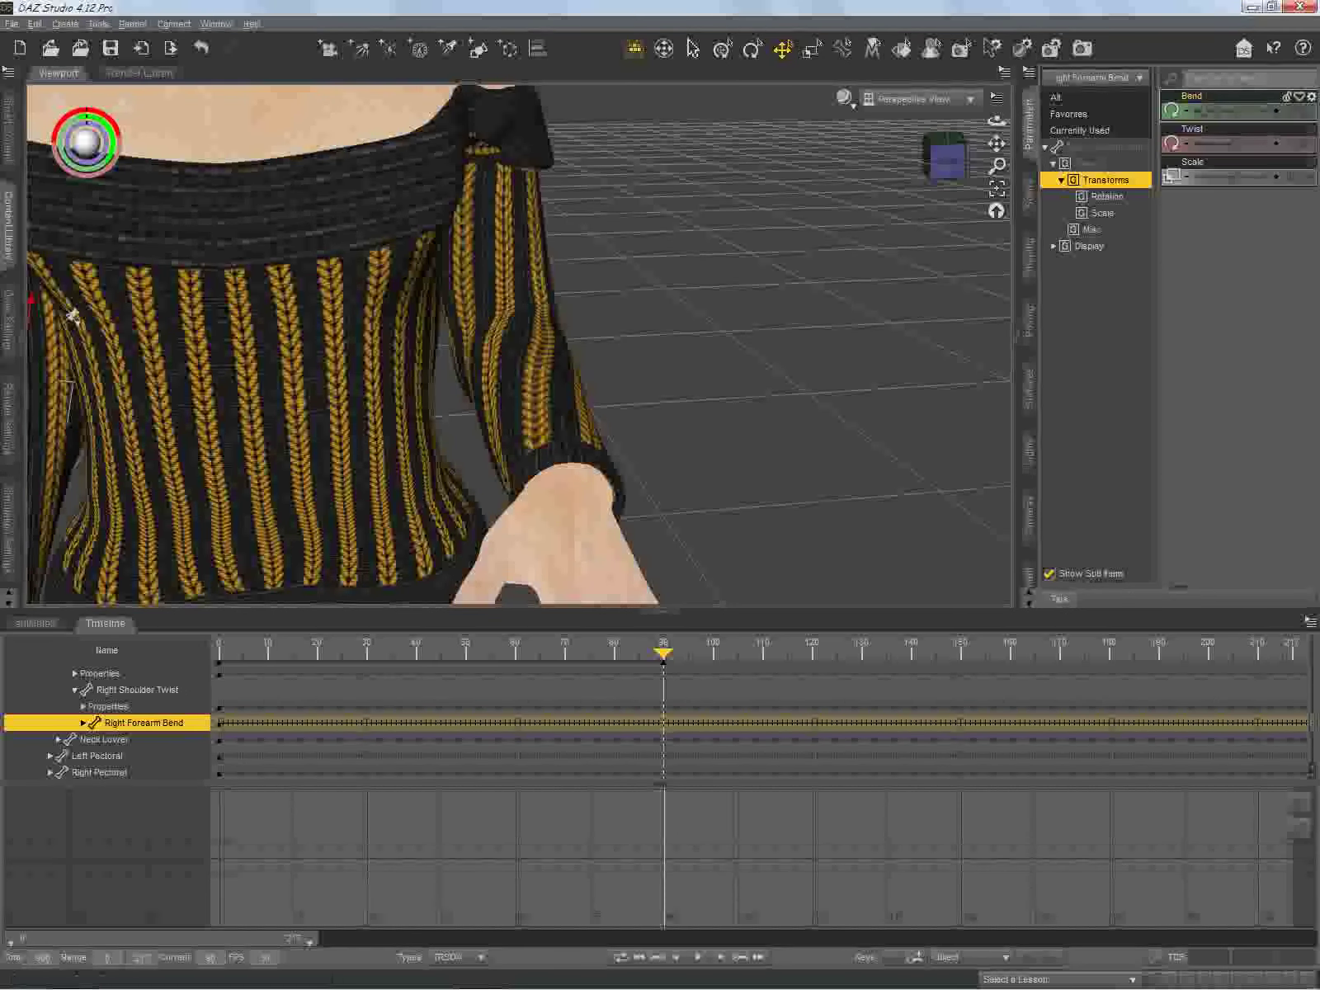
left_click_drag(1202, 110, 1207, 111)
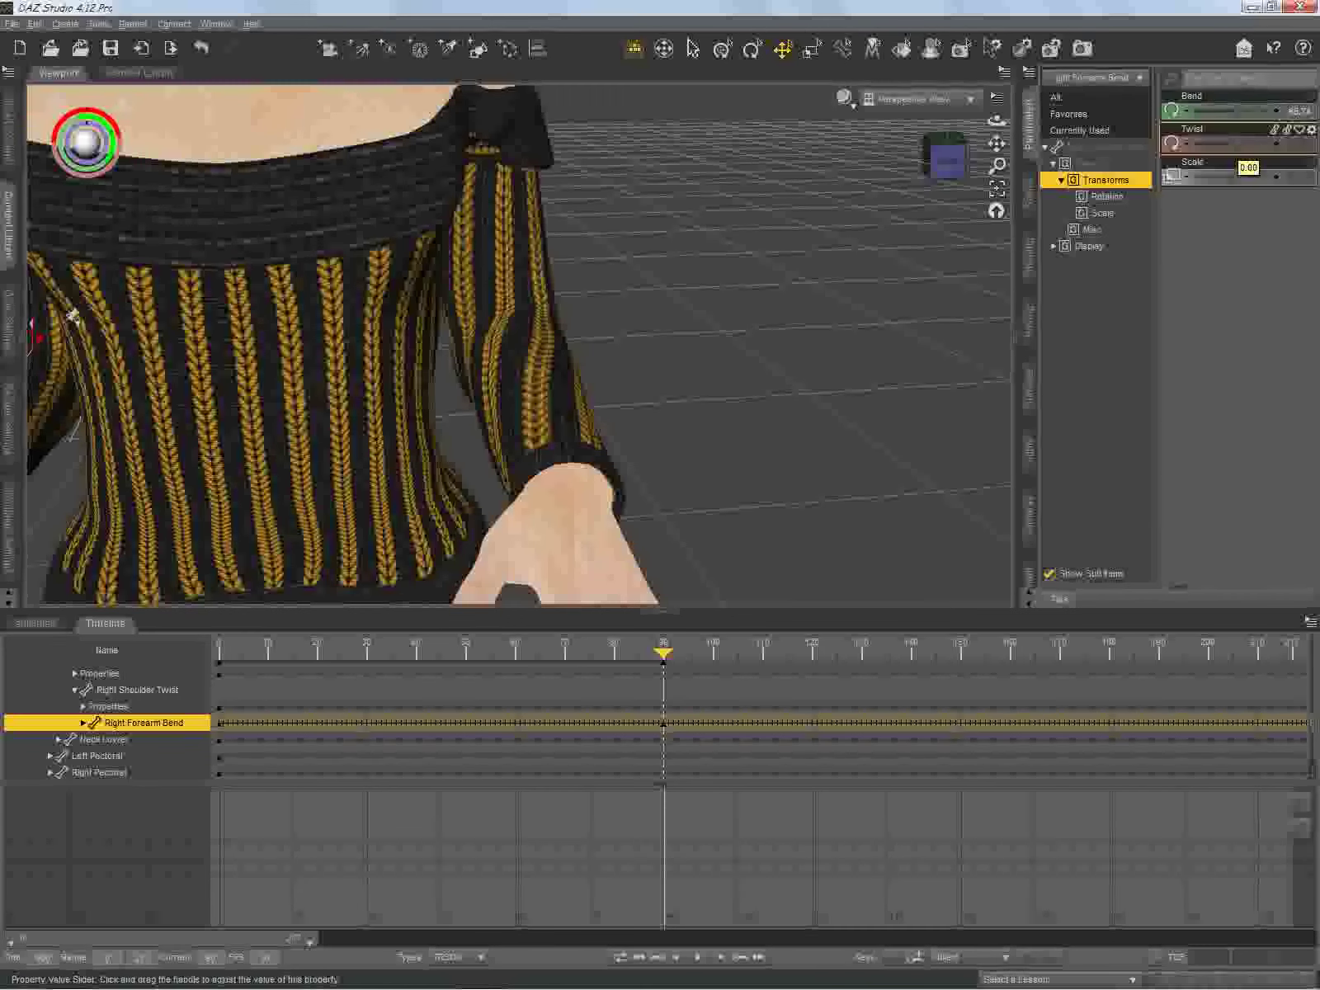
mouse_move(73, 981)
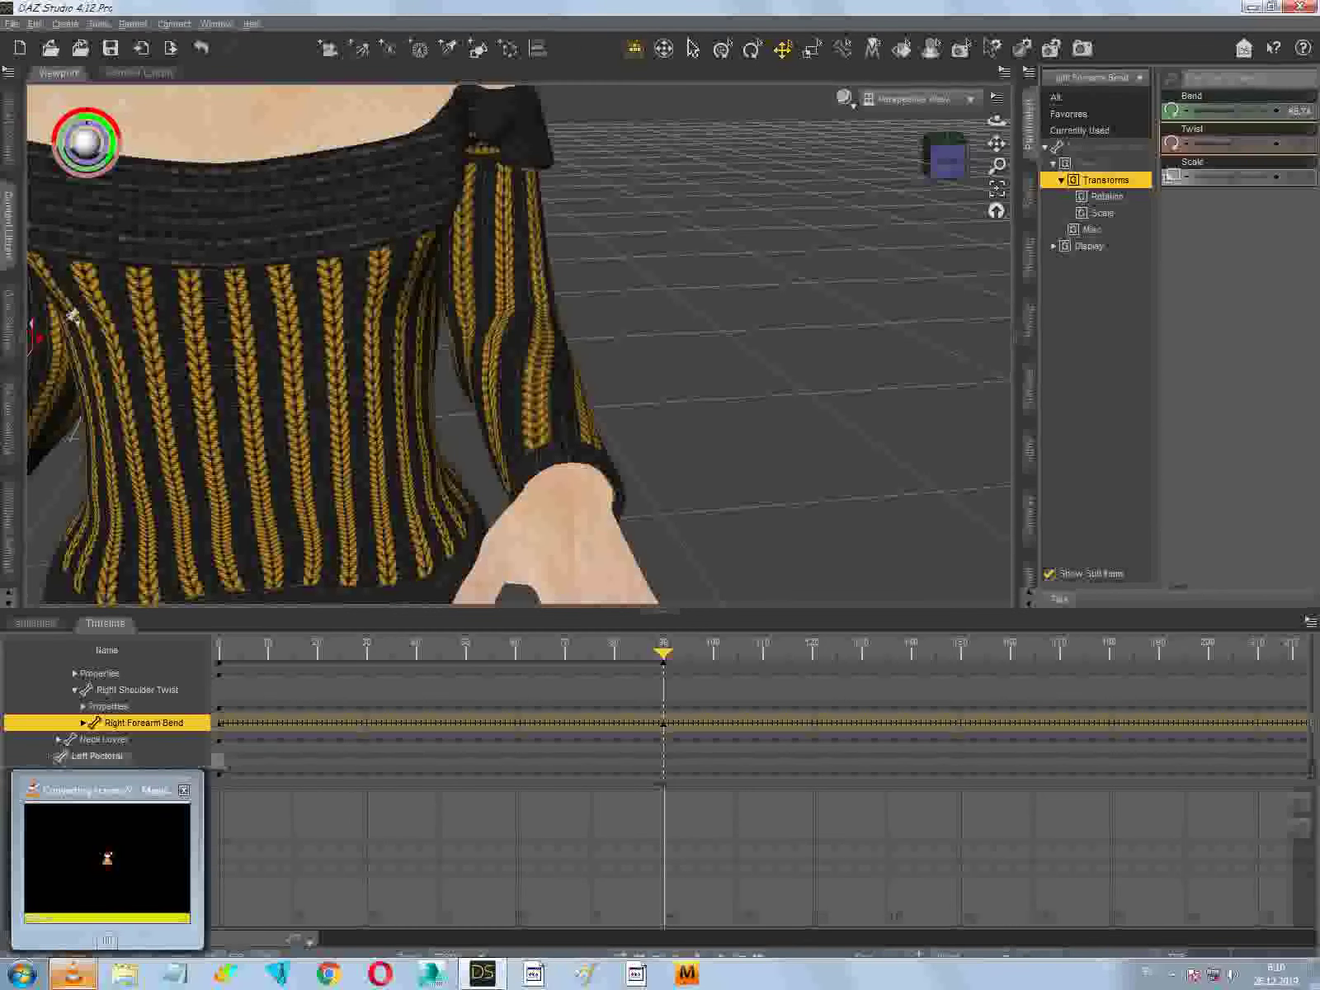
left_click(74, 974)
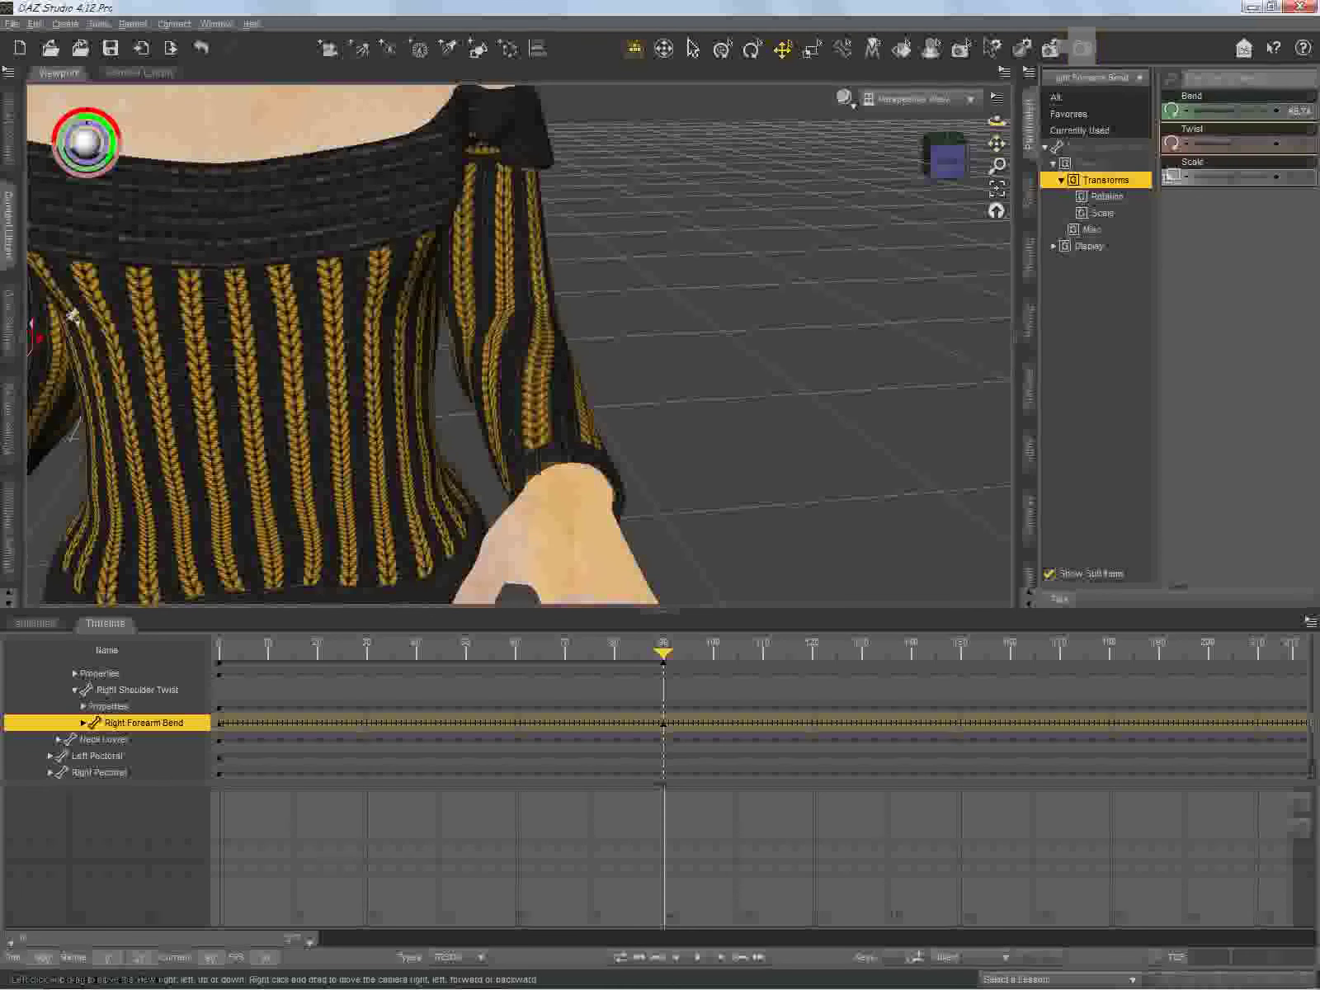
left_click_drag(997, 144, 1094, 136)
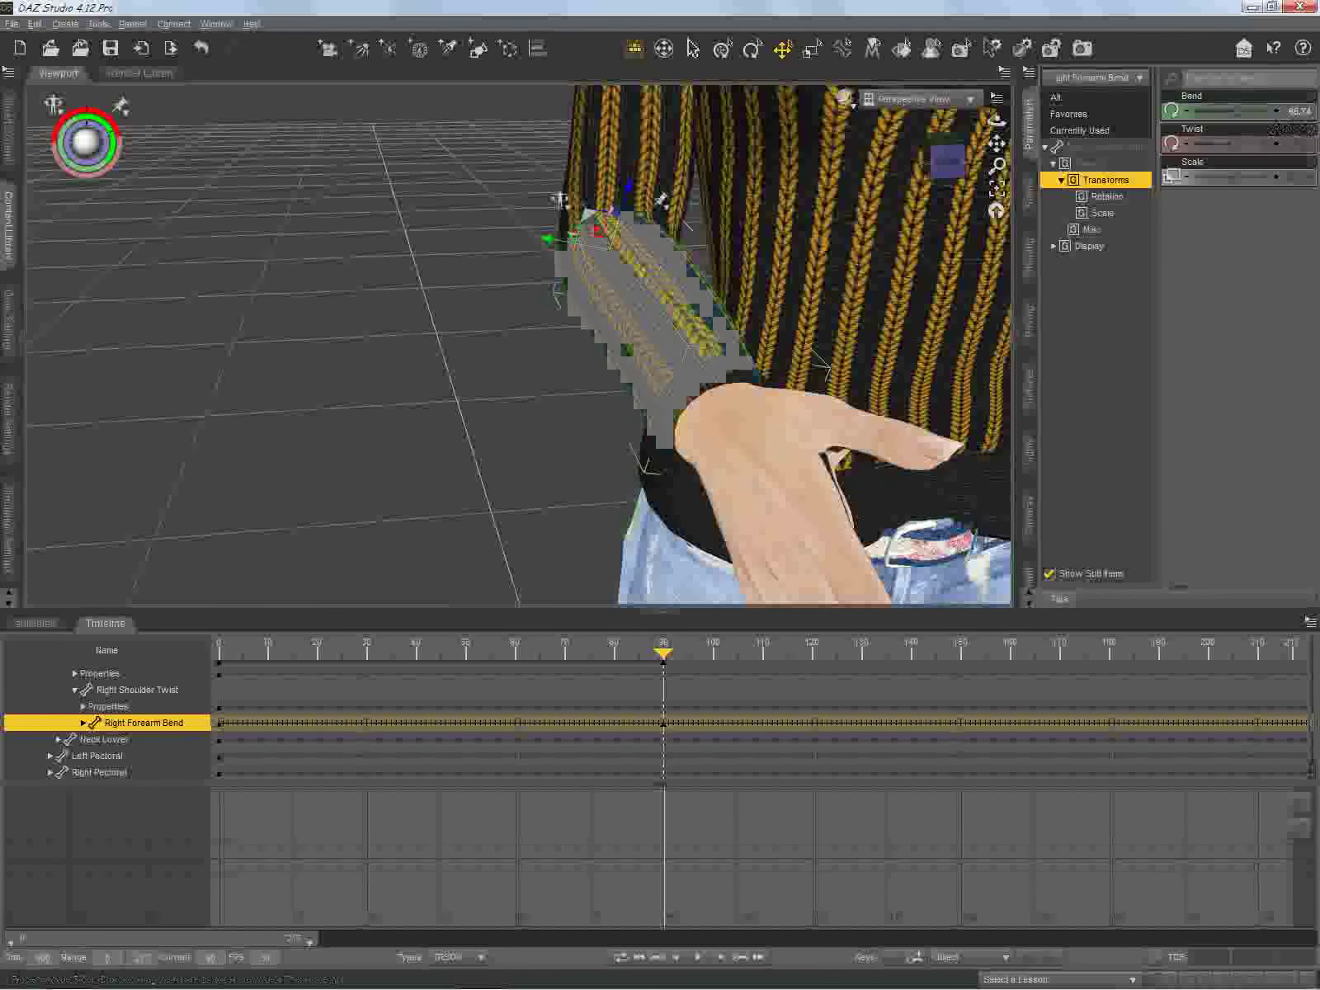
mouse_move(1232, 144)
left_mouse_down()
mouse_move(1218, 143)
mouse_move(1256, 144)
left_mouse_up()
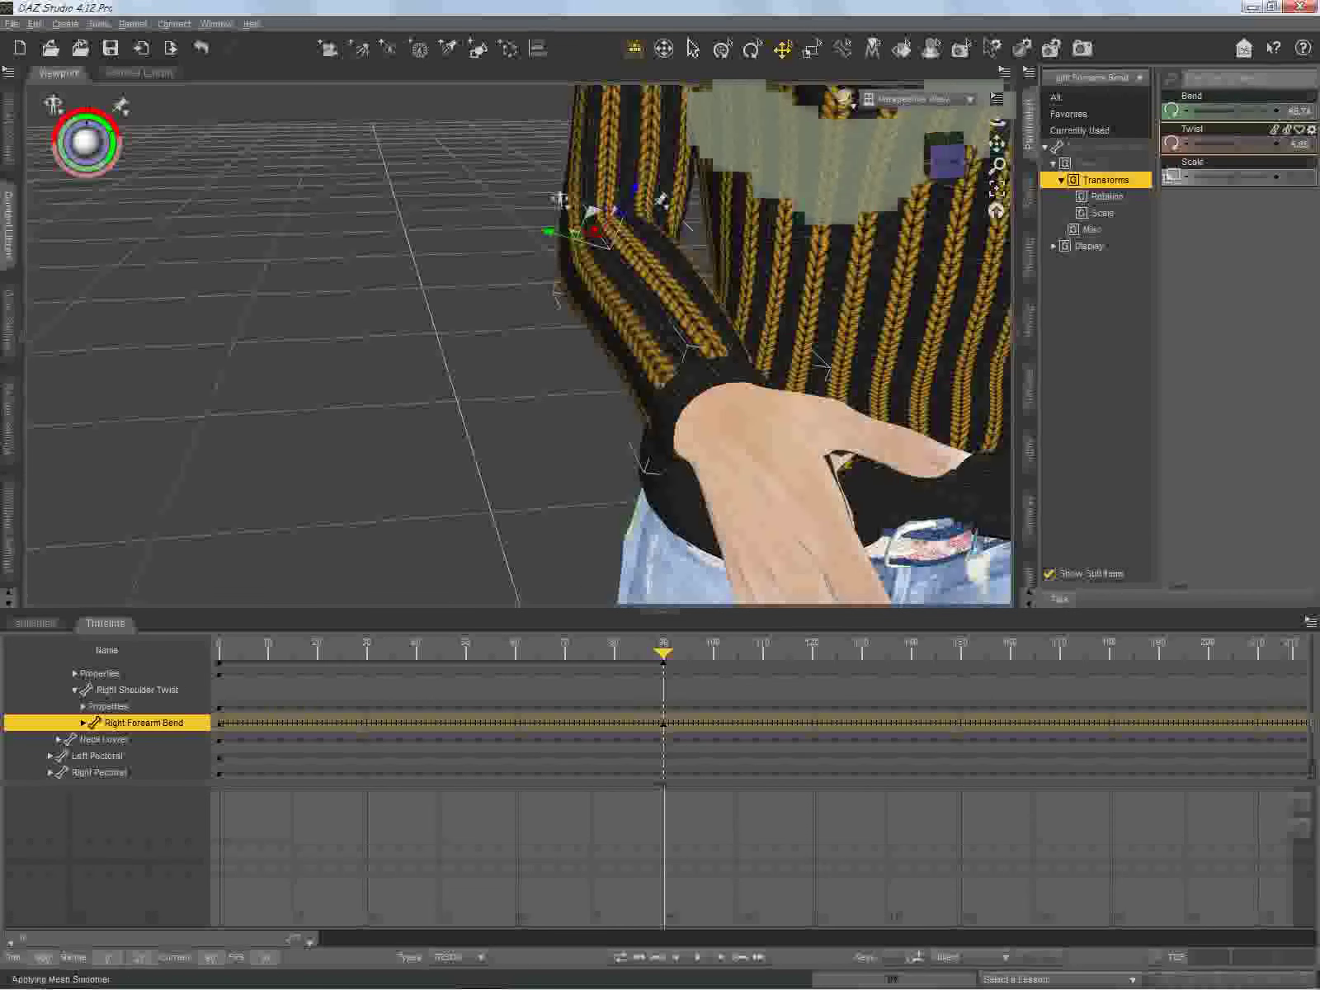
Step: Pose the right shoulder with a bend of about 73, a front-back rotation of about 13 and a twist of about 15
left_click(636, 155)
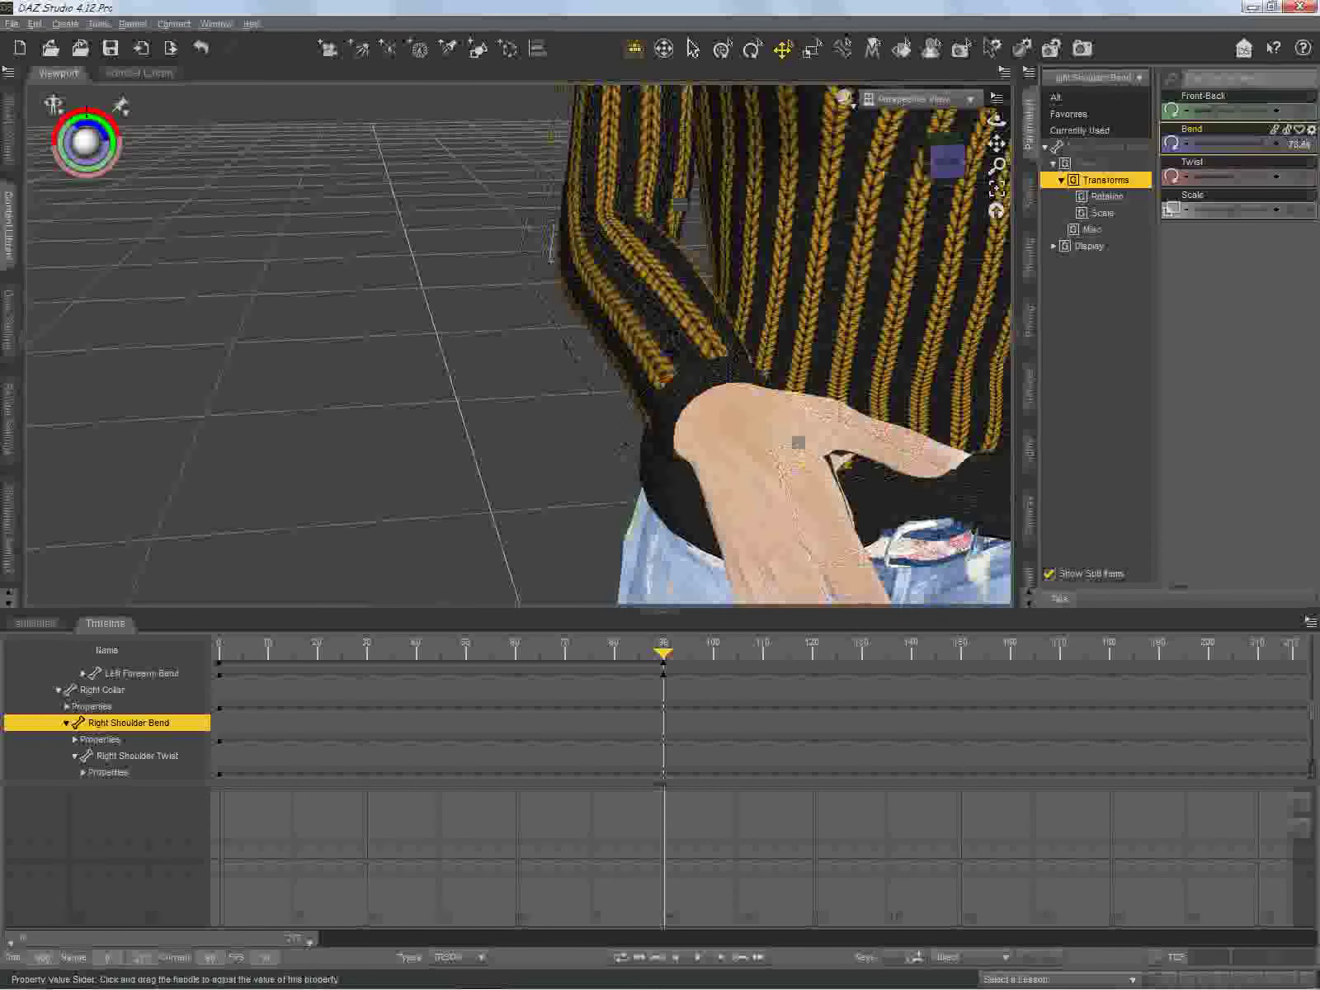
left_click_drag(1263, 144, 1260, 144)
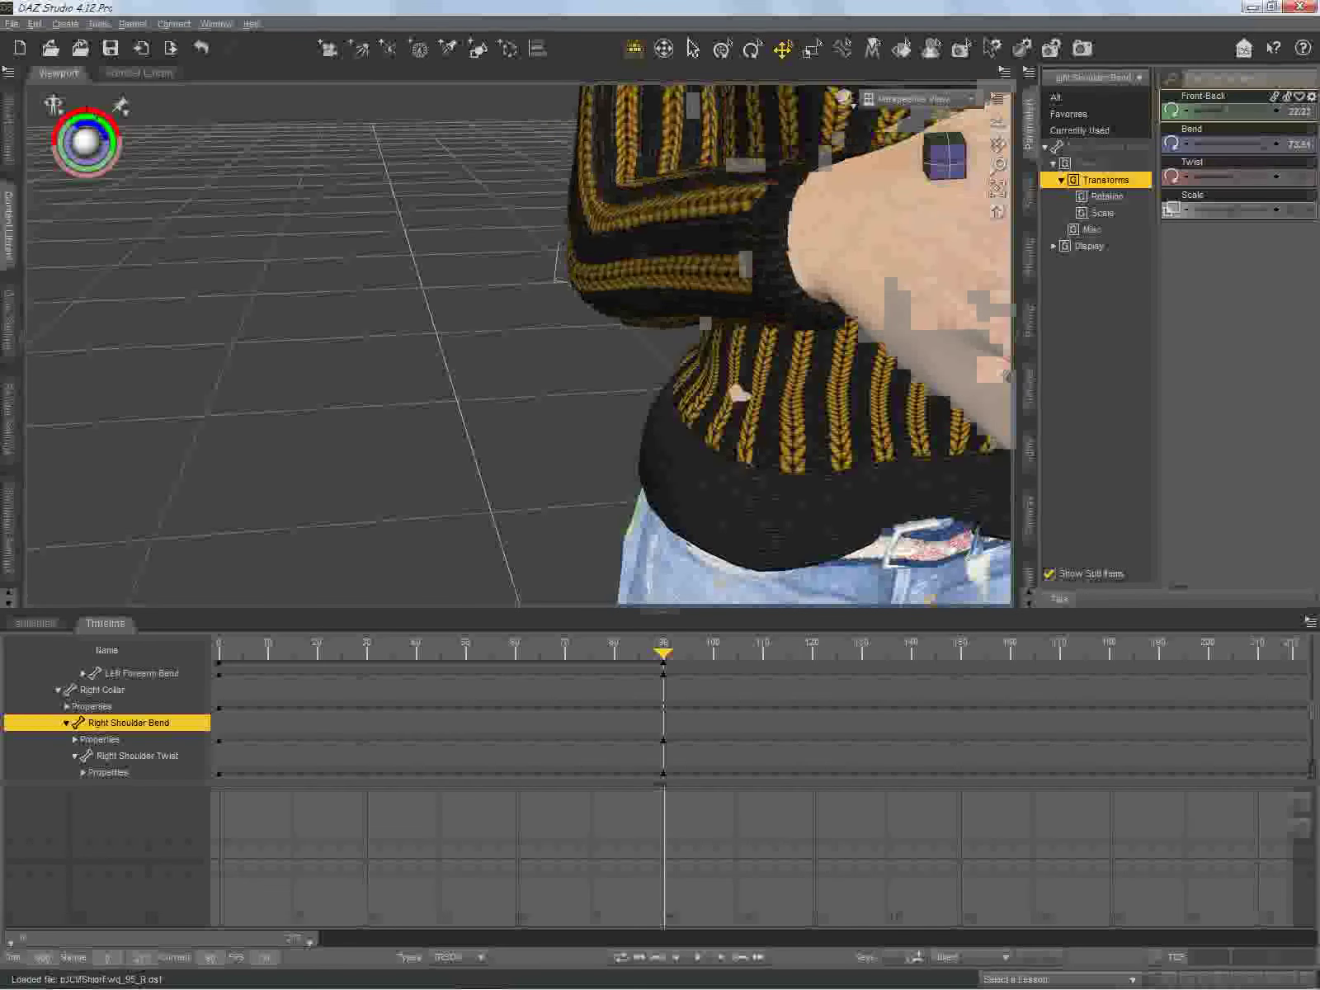
left_click_drag(1225, 110, 1233, 111)
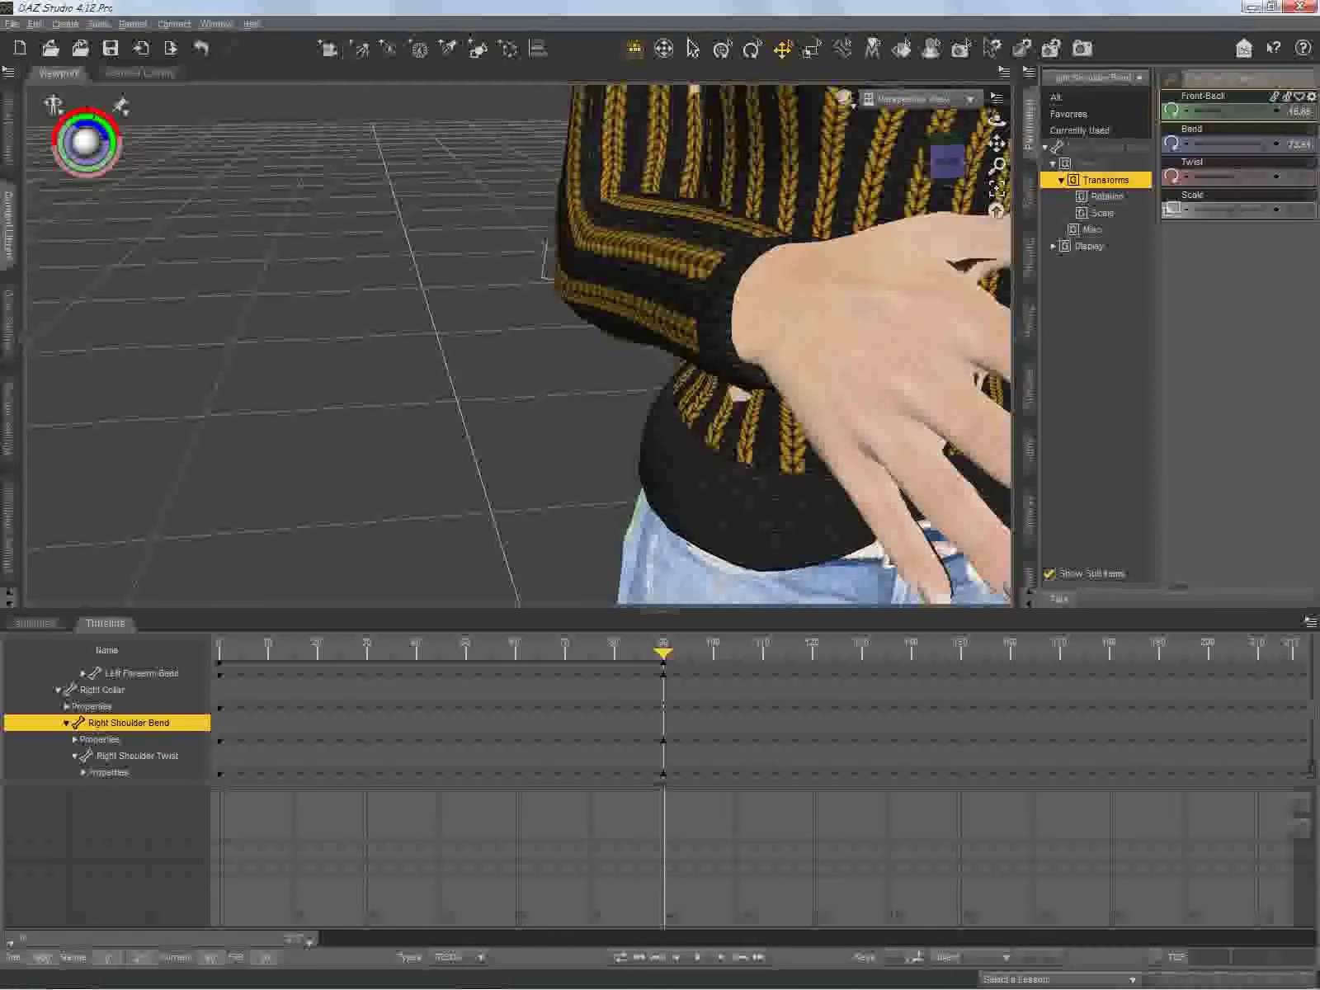
left_click_drag(1233, 110, 1236, 110)
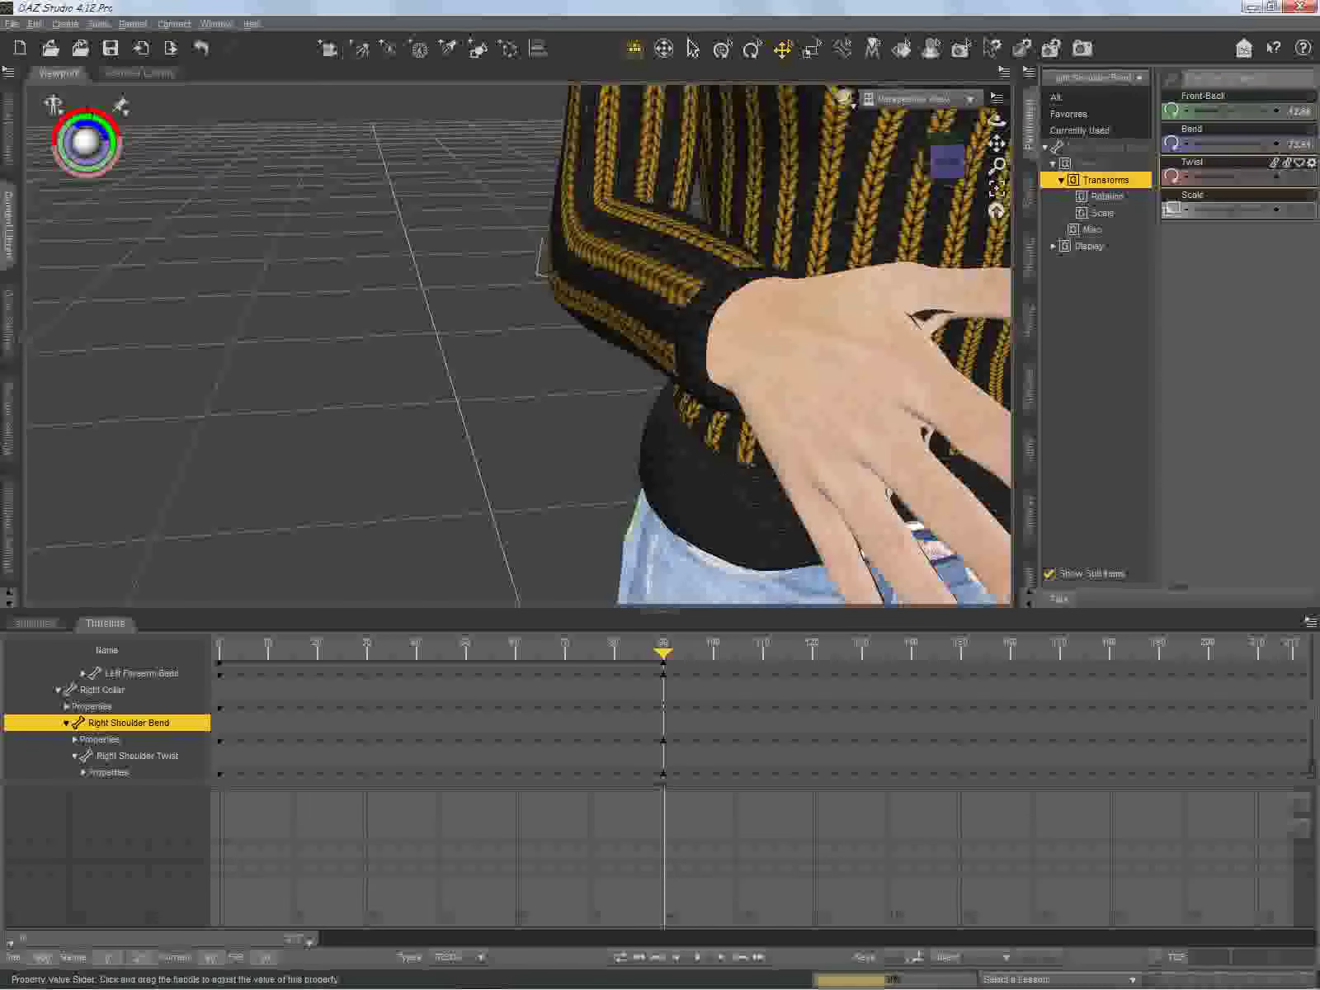
left_click_drag(1233, 176, 1242, 176)
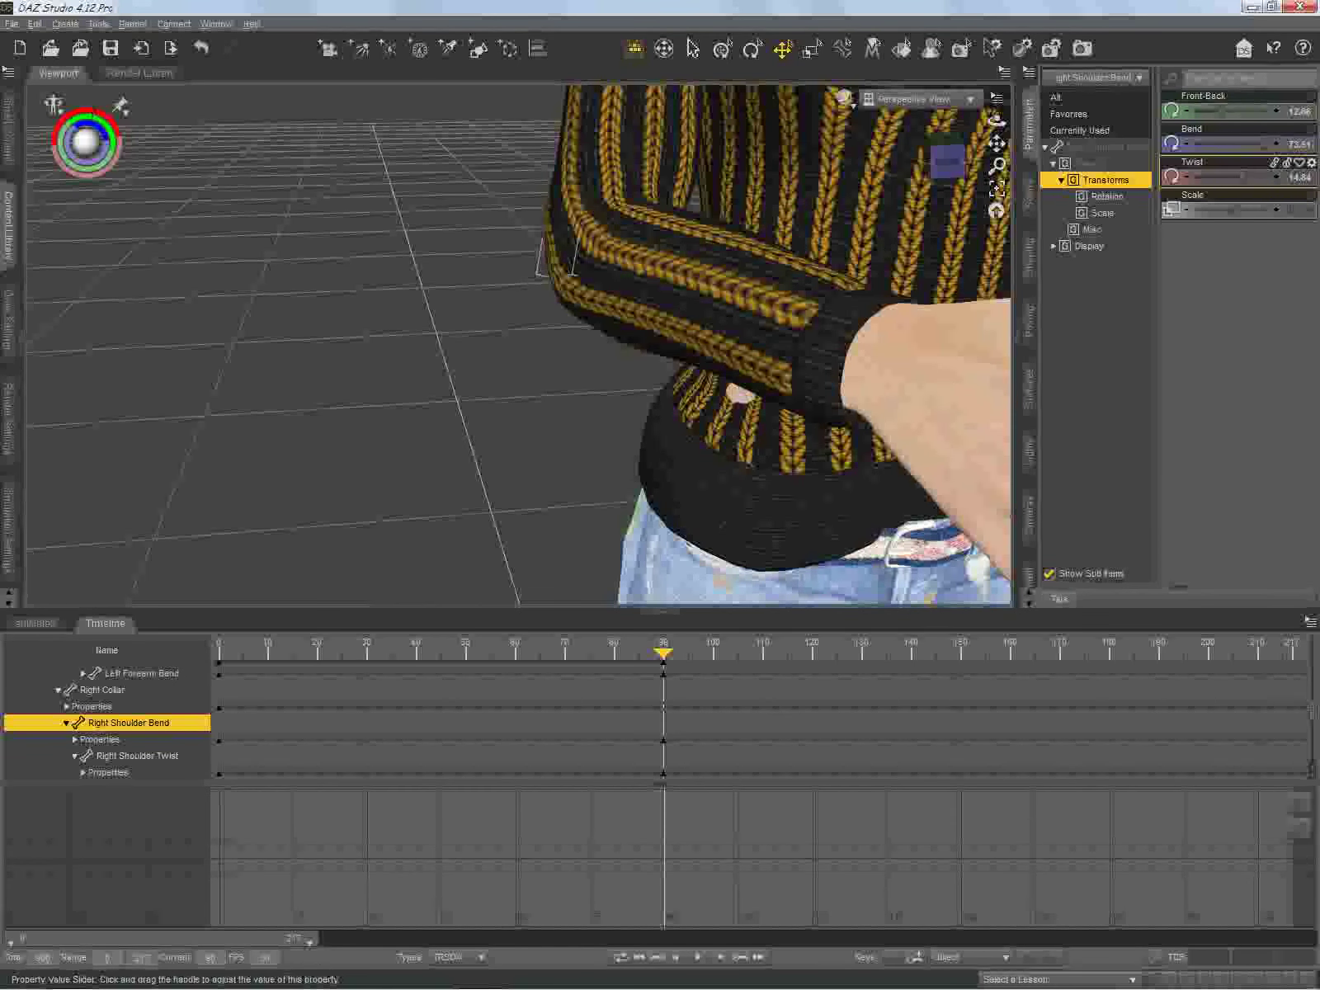
Step: Bend the figure's right thigh slightly forward, to about -9
left_click_drag(997, 143, 960, 62)
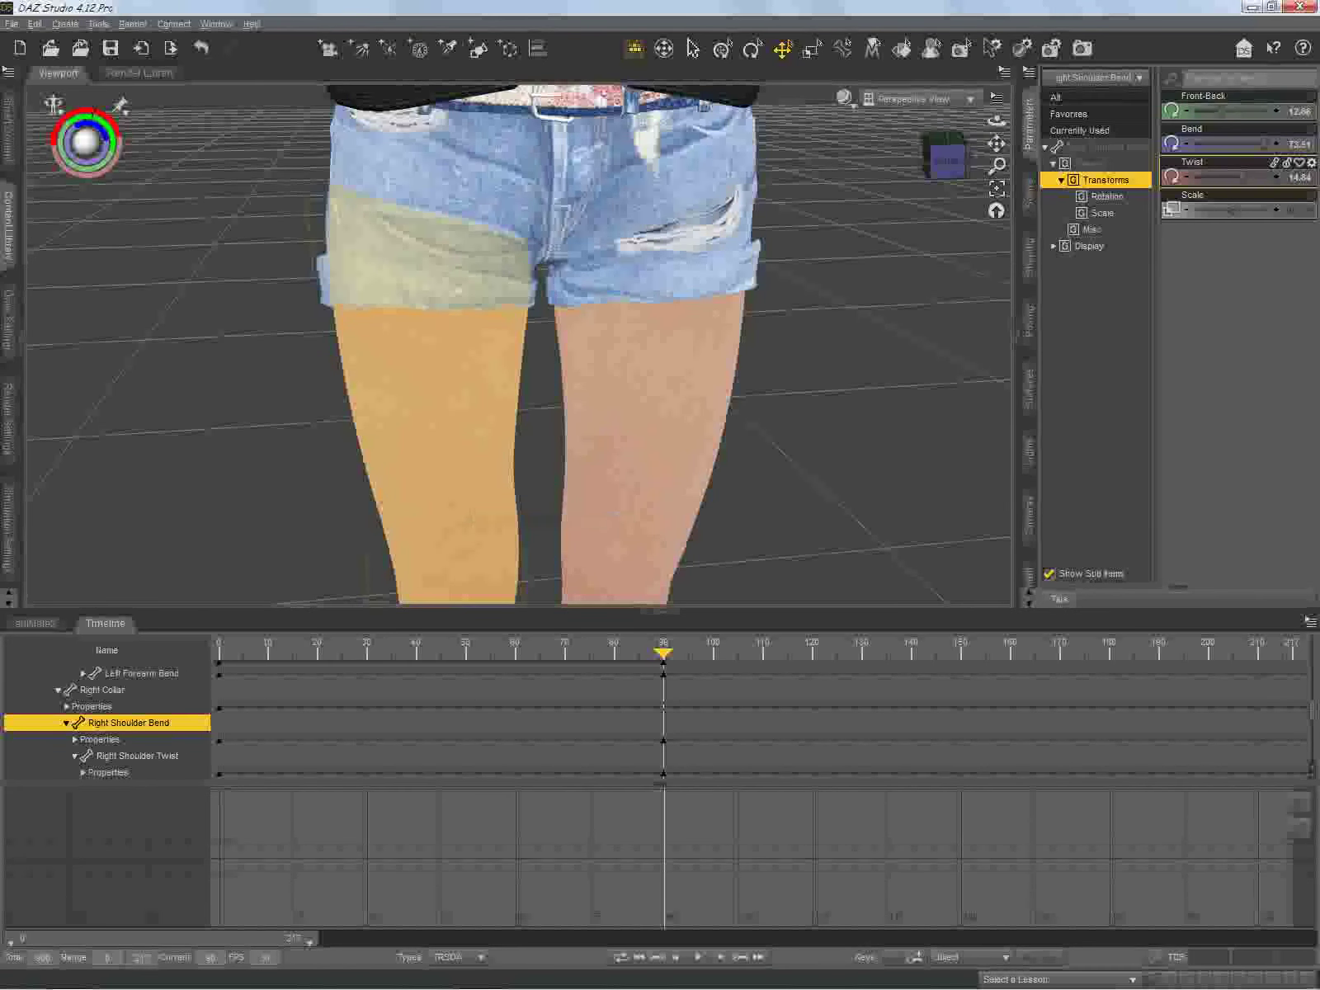
left_click(461, 497)
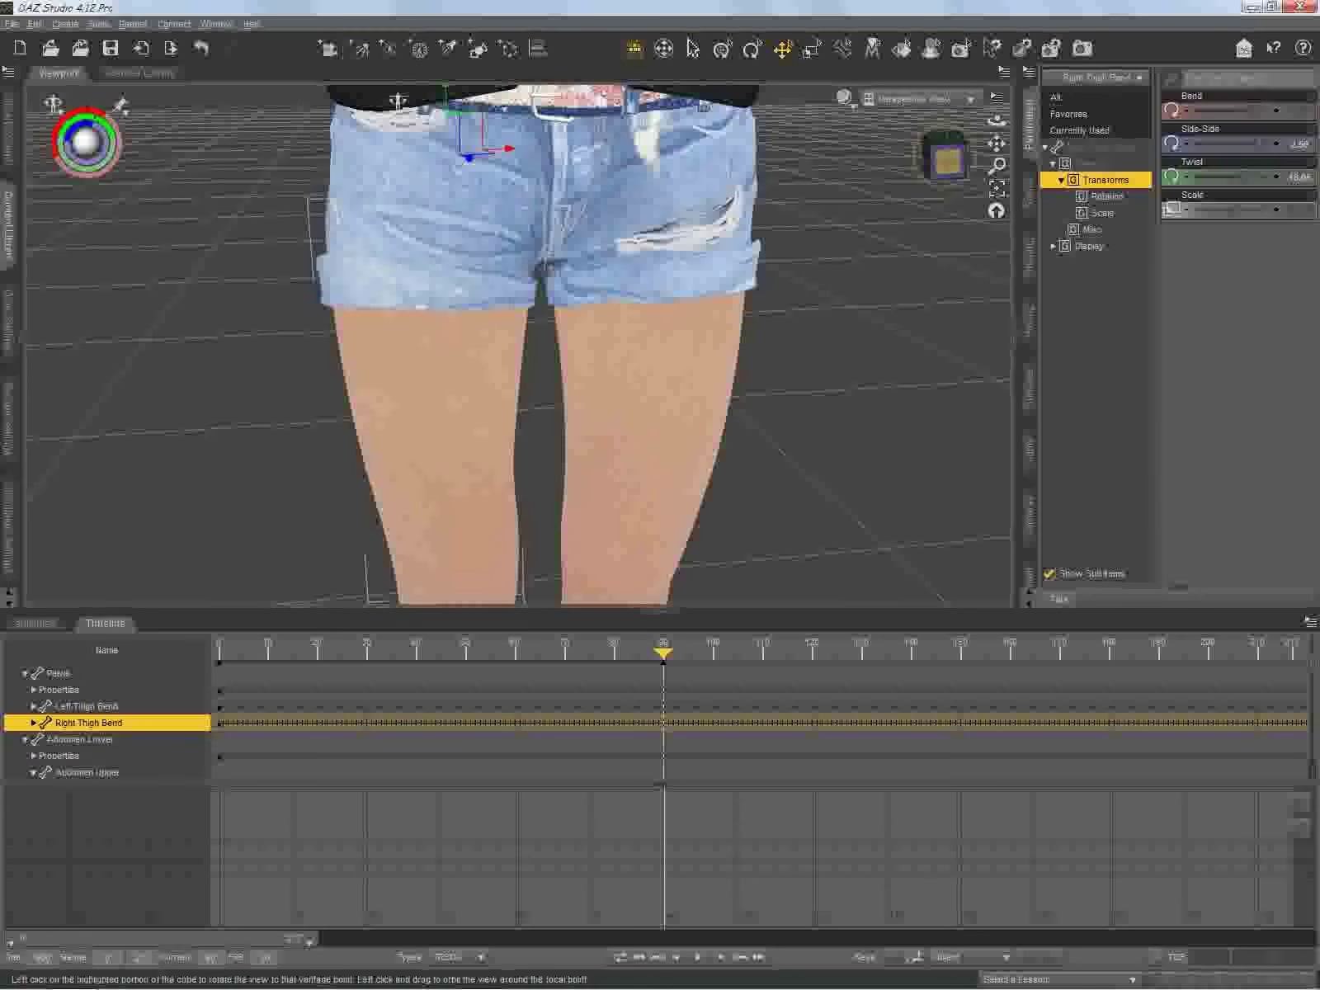
left_click_drag(948, 160, 958, 193)
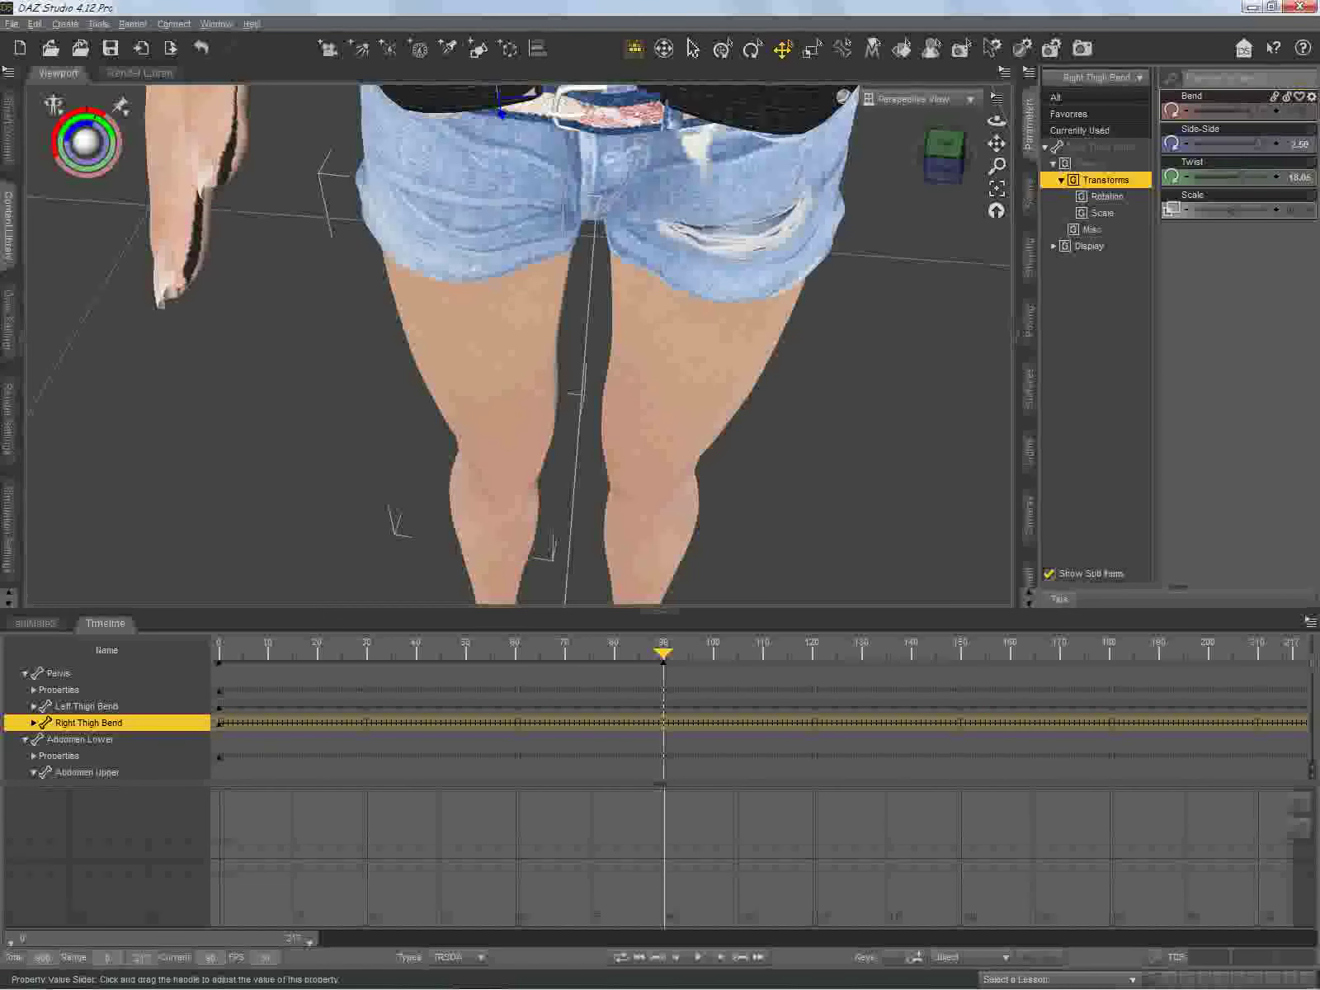
left_click_drag(1256, 111, 1248, 110)
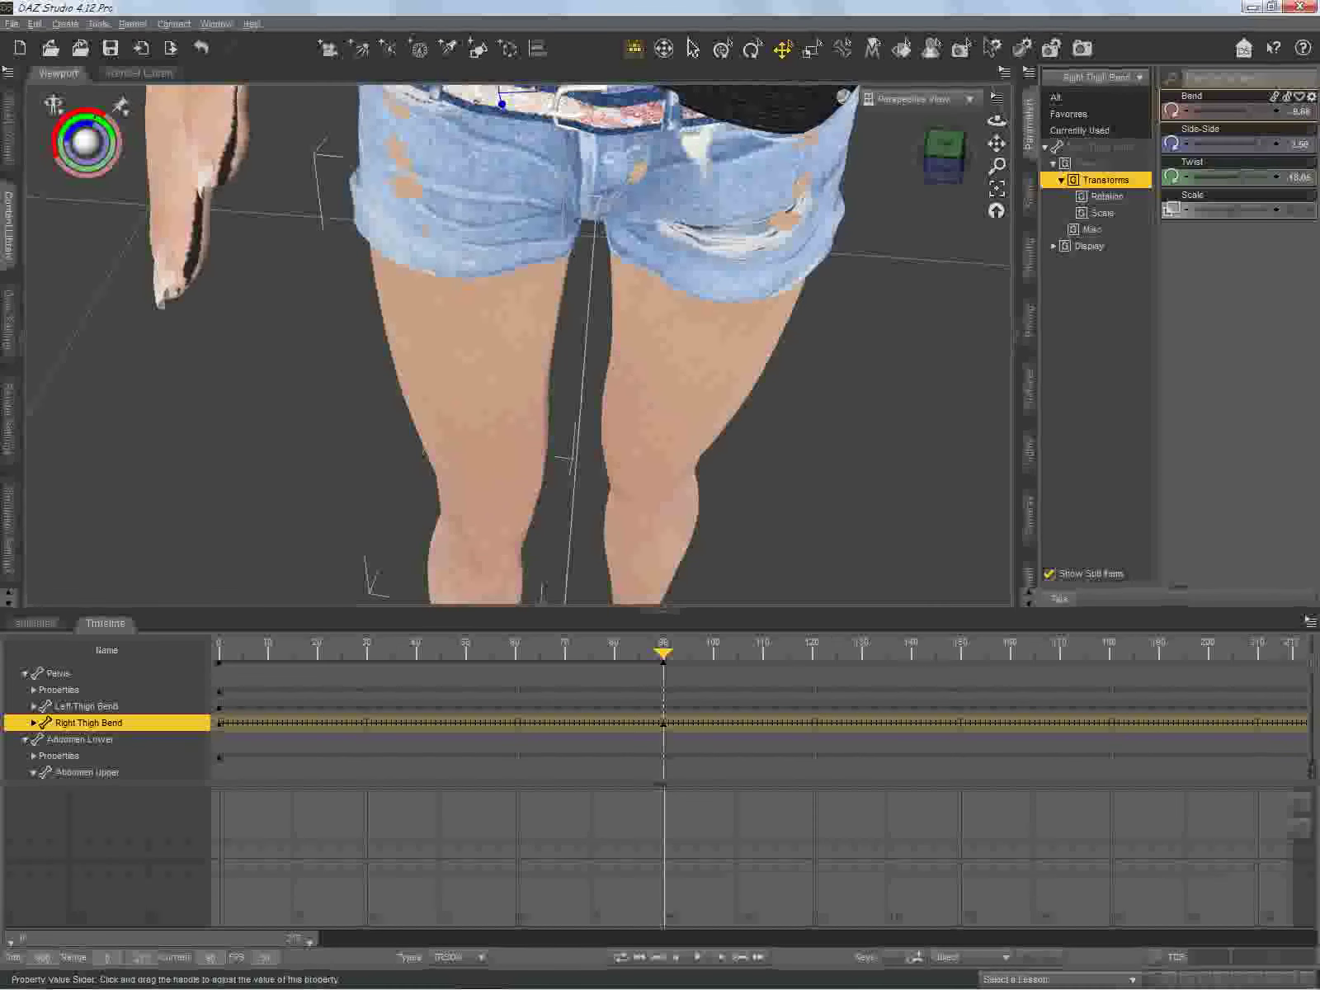
Step: Bend the figure's left thigh slightly forward at frame 90, to about -8.5
left_click(700, 351)
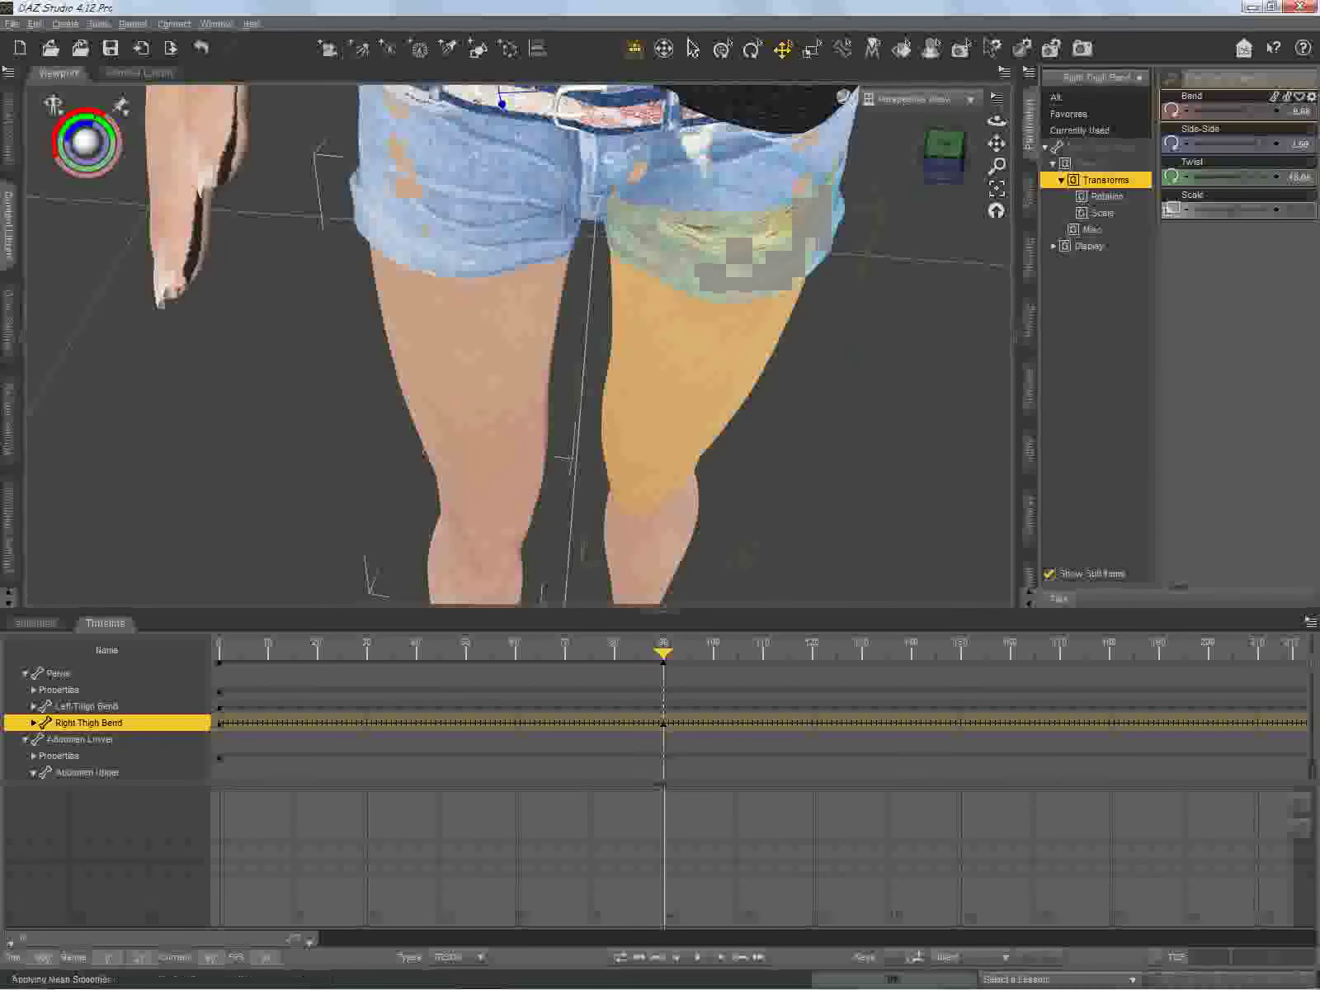
left_click(685, 380)
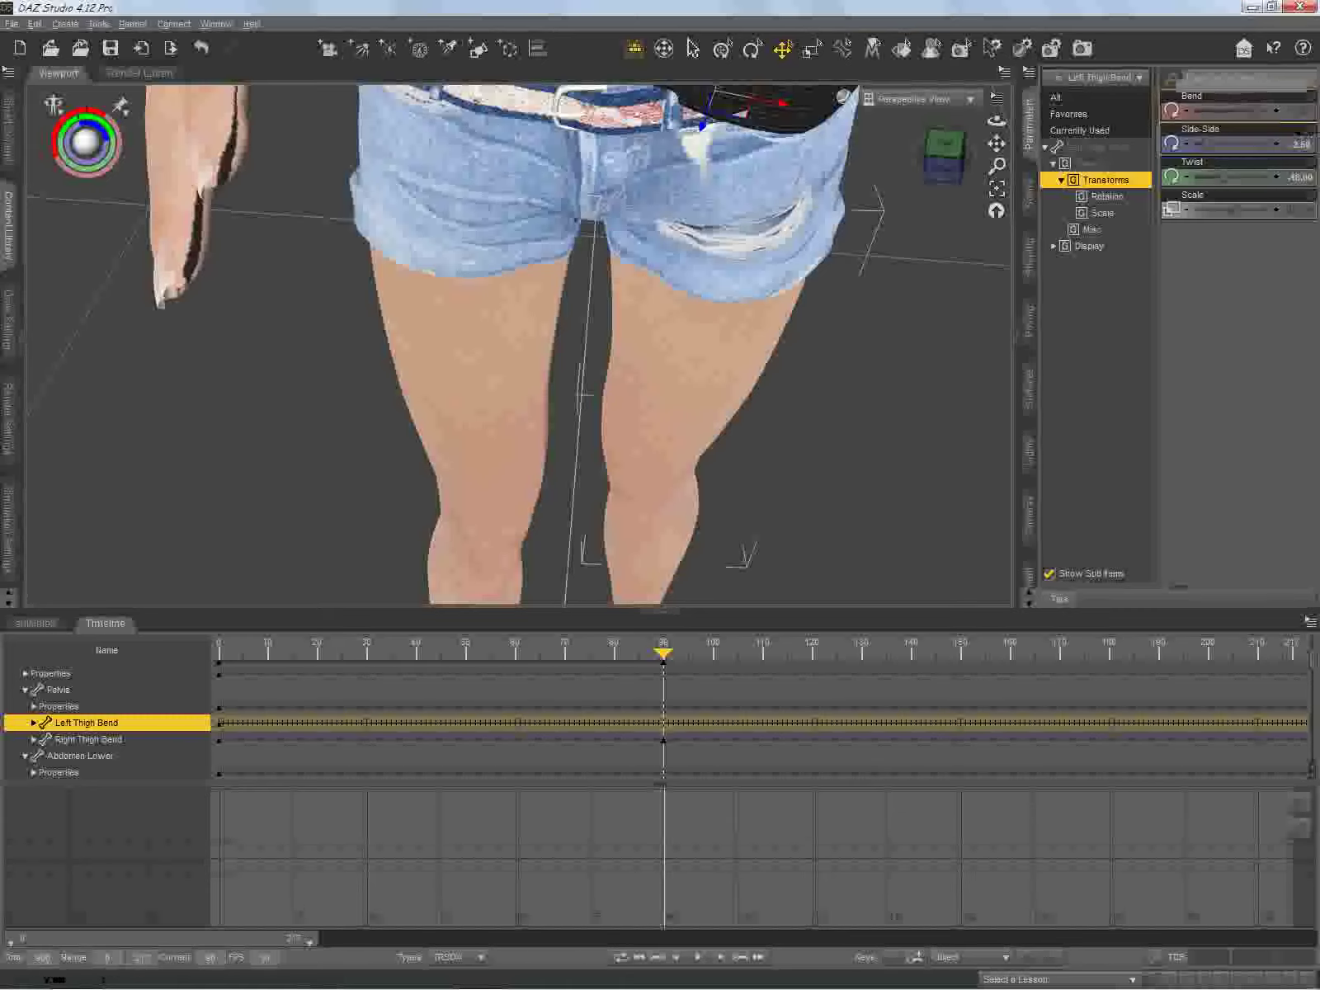
left_click_drag(1255, 112, 1249, 111)
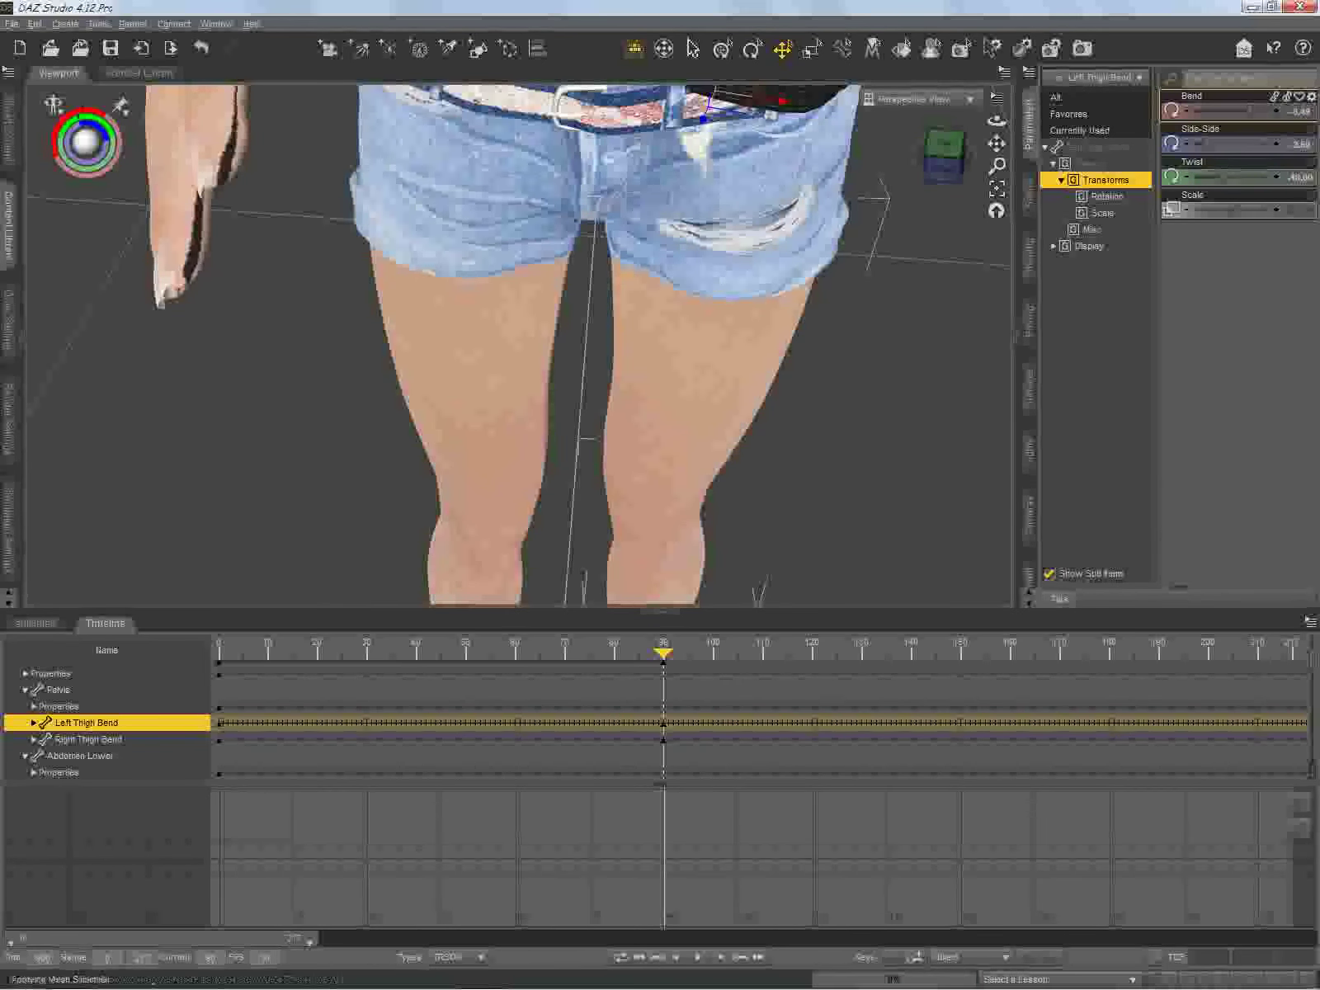
left_click_drag(1250, 111, 1249, 110)
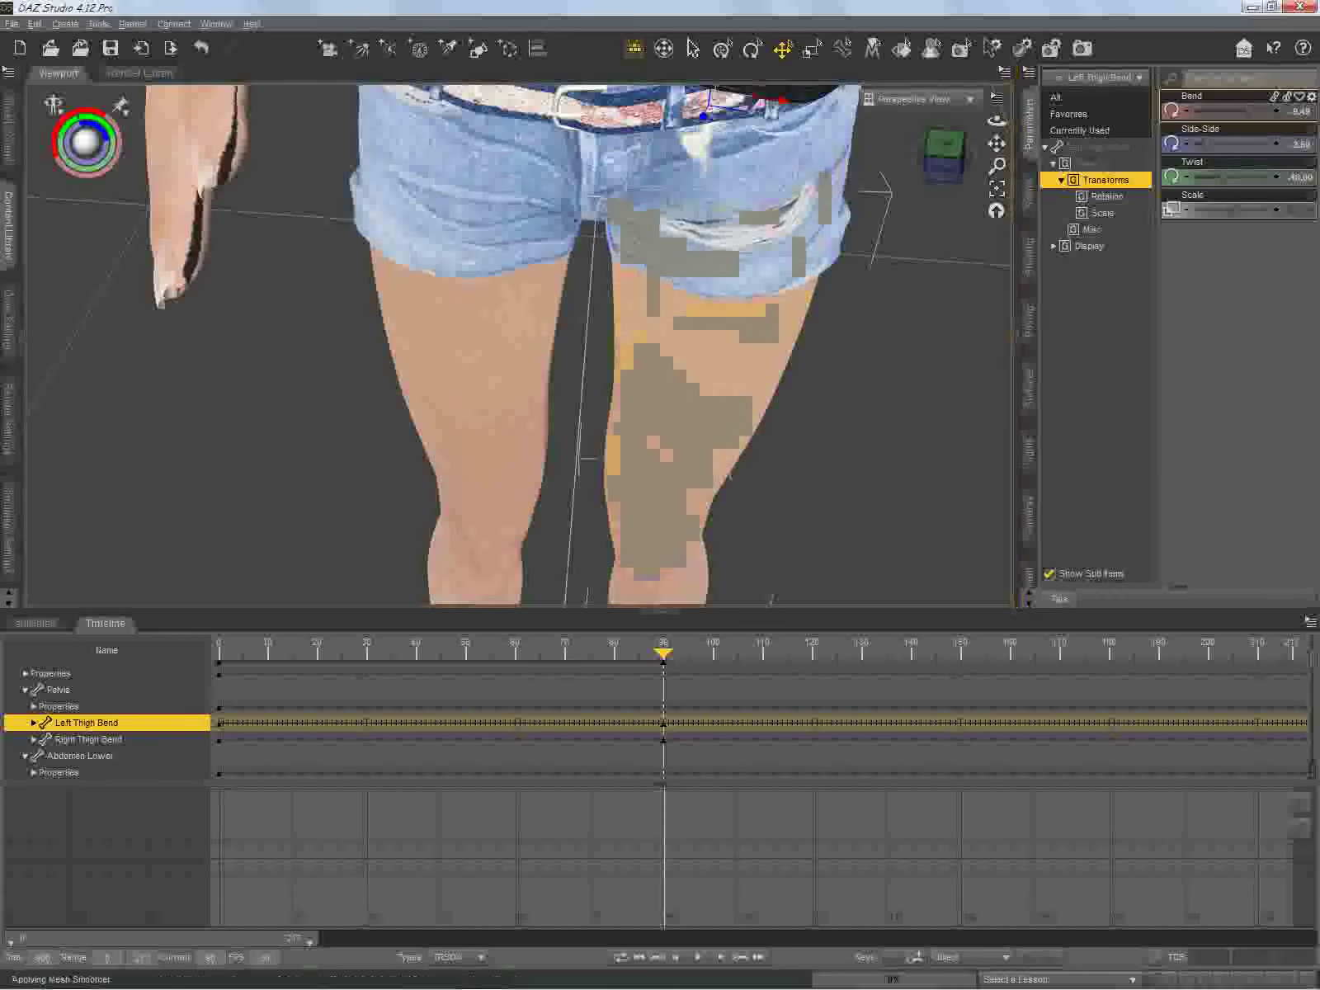
Step: Bend the left shin backward at the knee to about 23.8 at frame 90
left_click(656, 569)
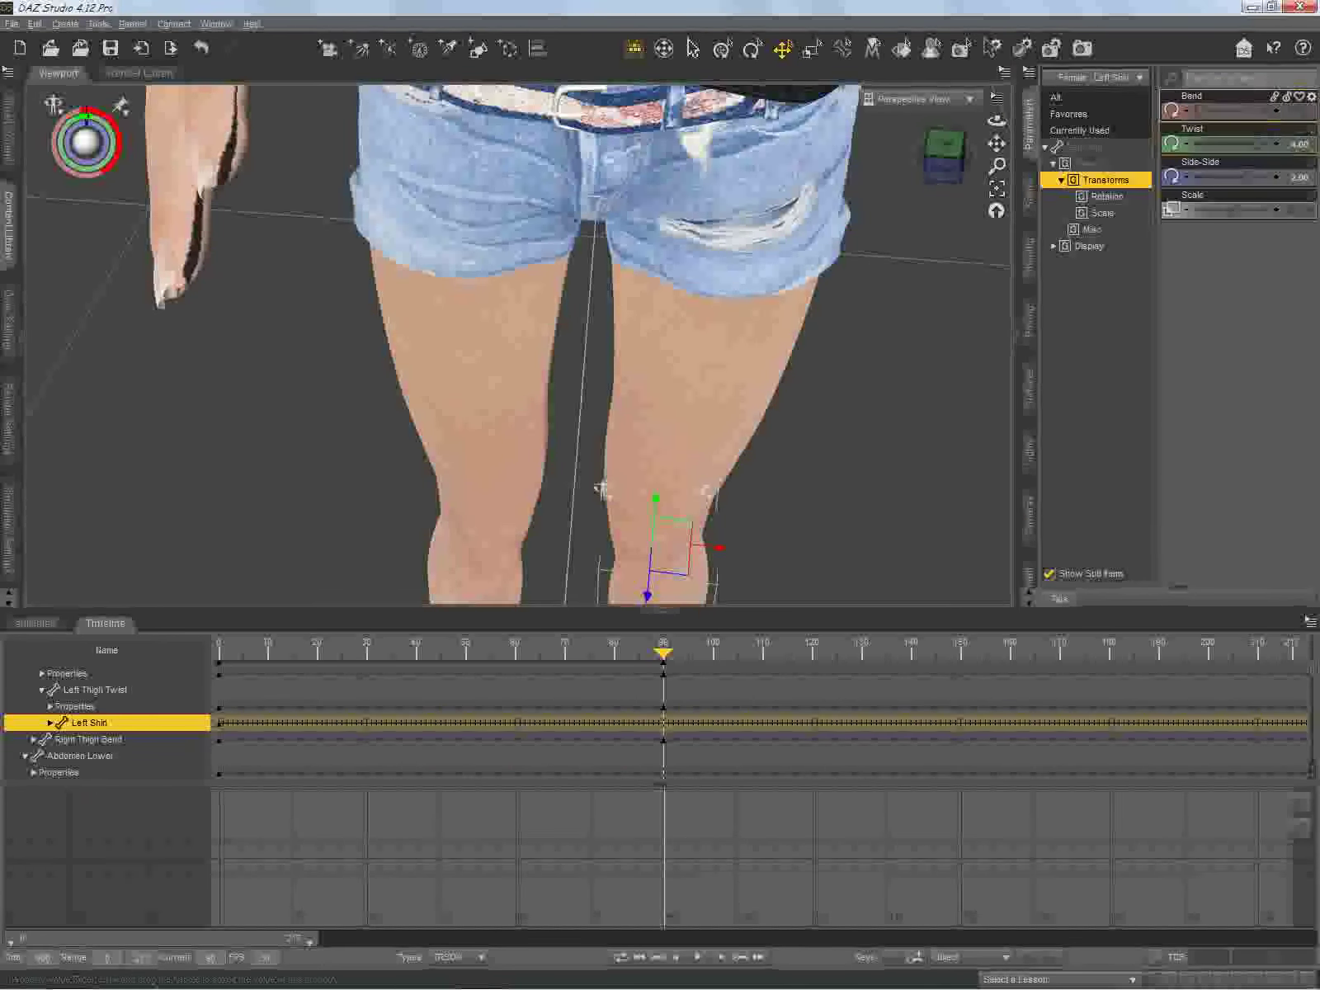
left_click_drag(1198, 110, 1209, 110)
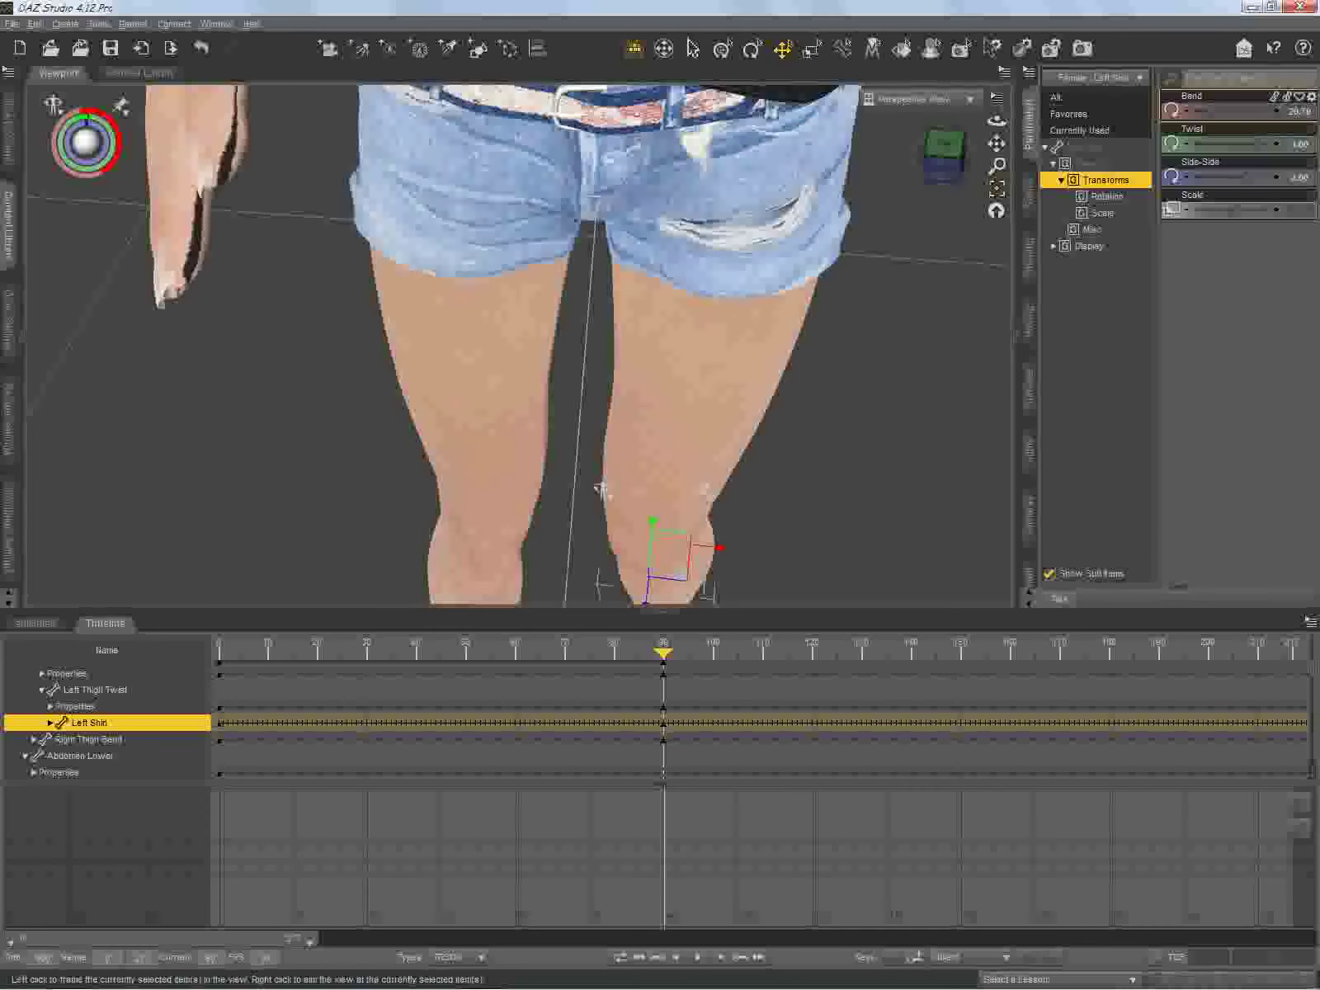
left_click(997, 189)
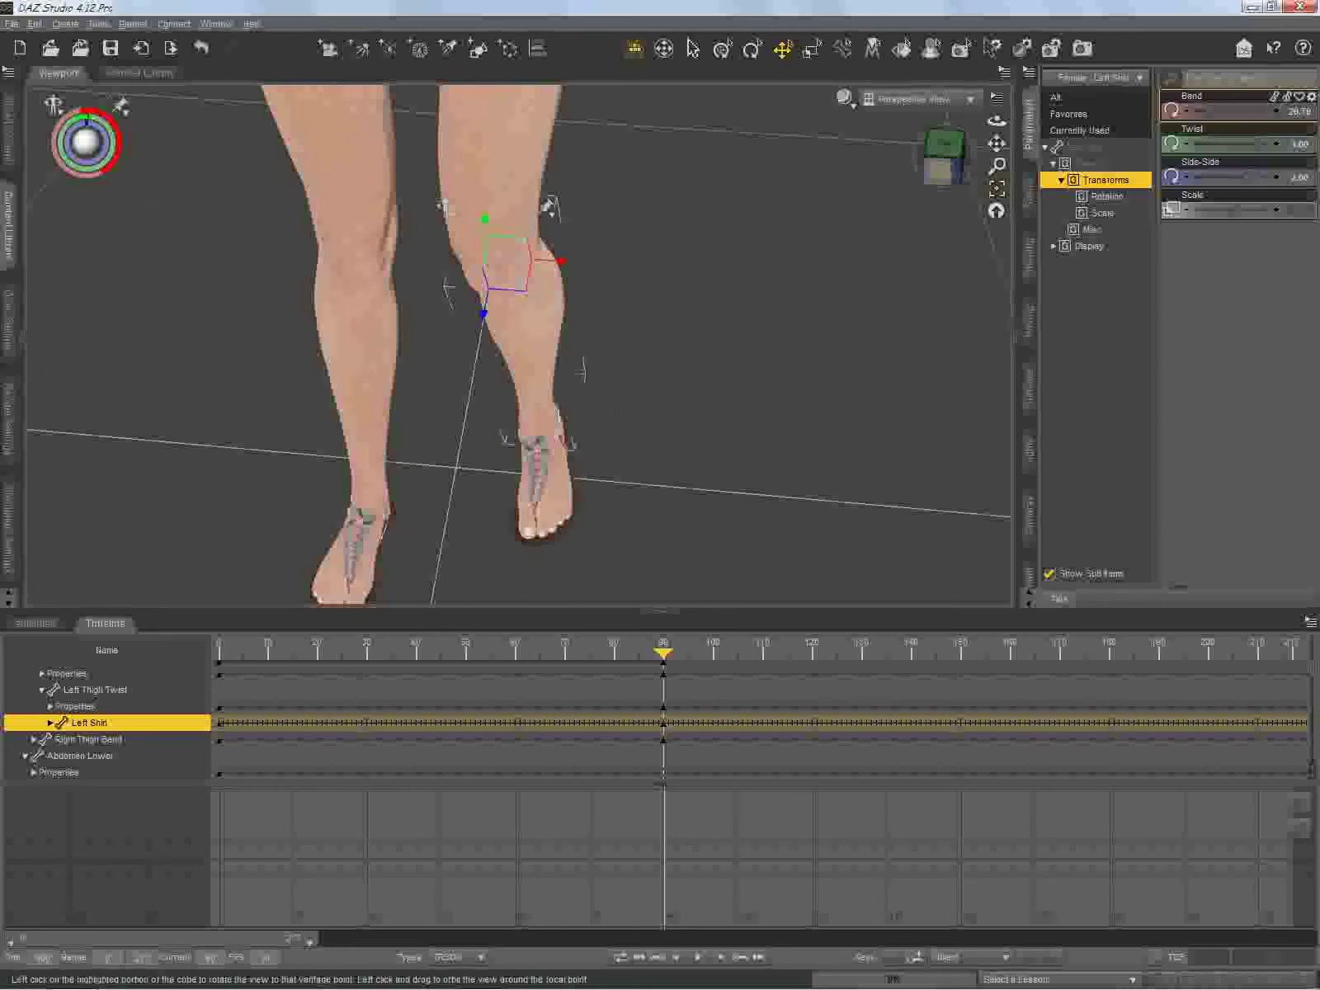
left_click_drag(945, 157, 879, 109)
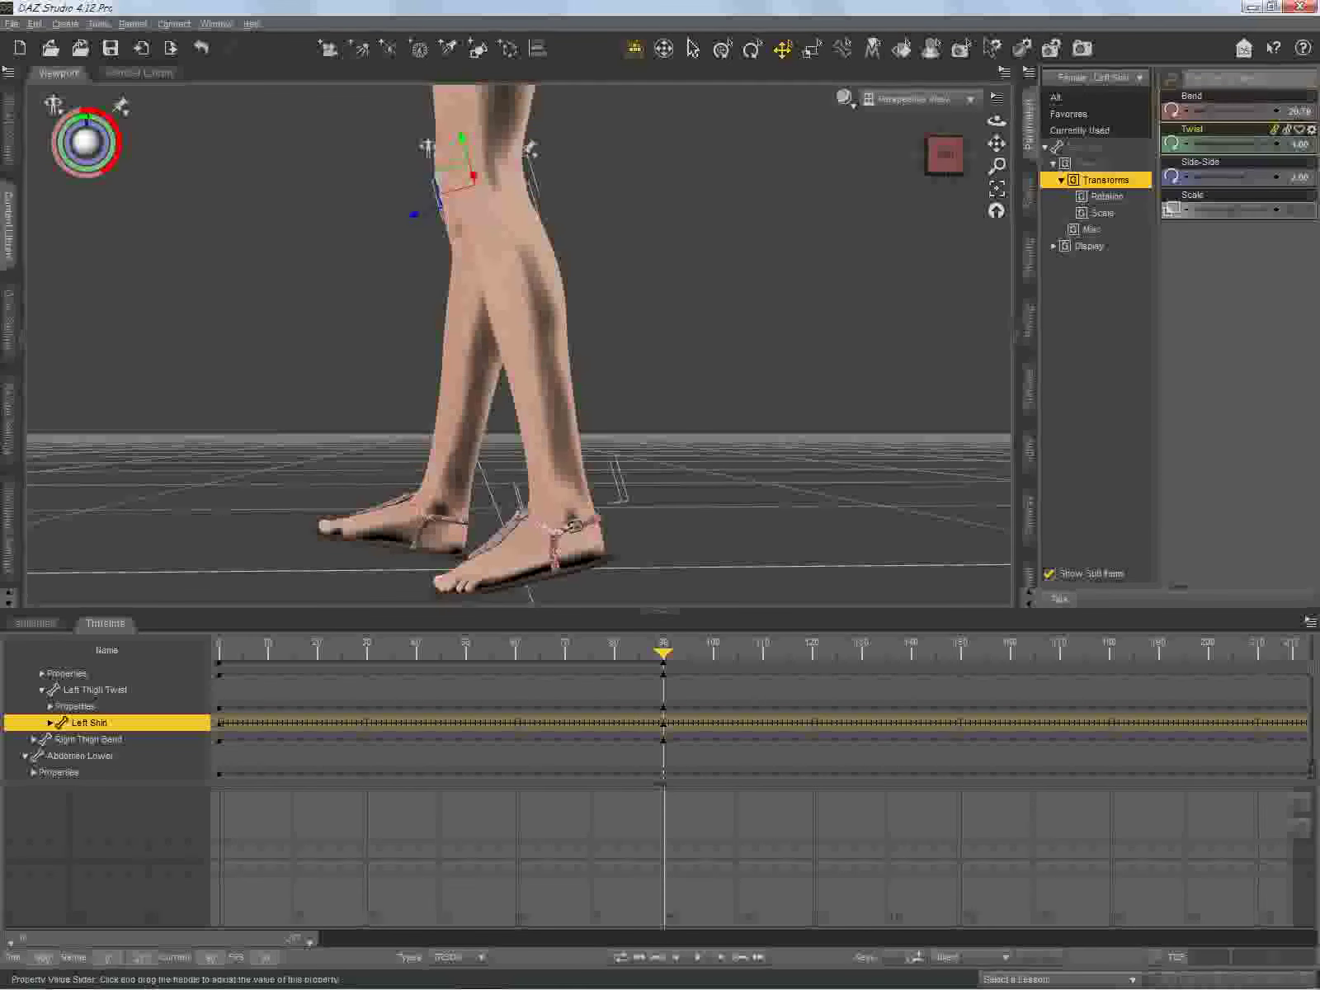
left_click_drag(1212, 111, 1216, 111)
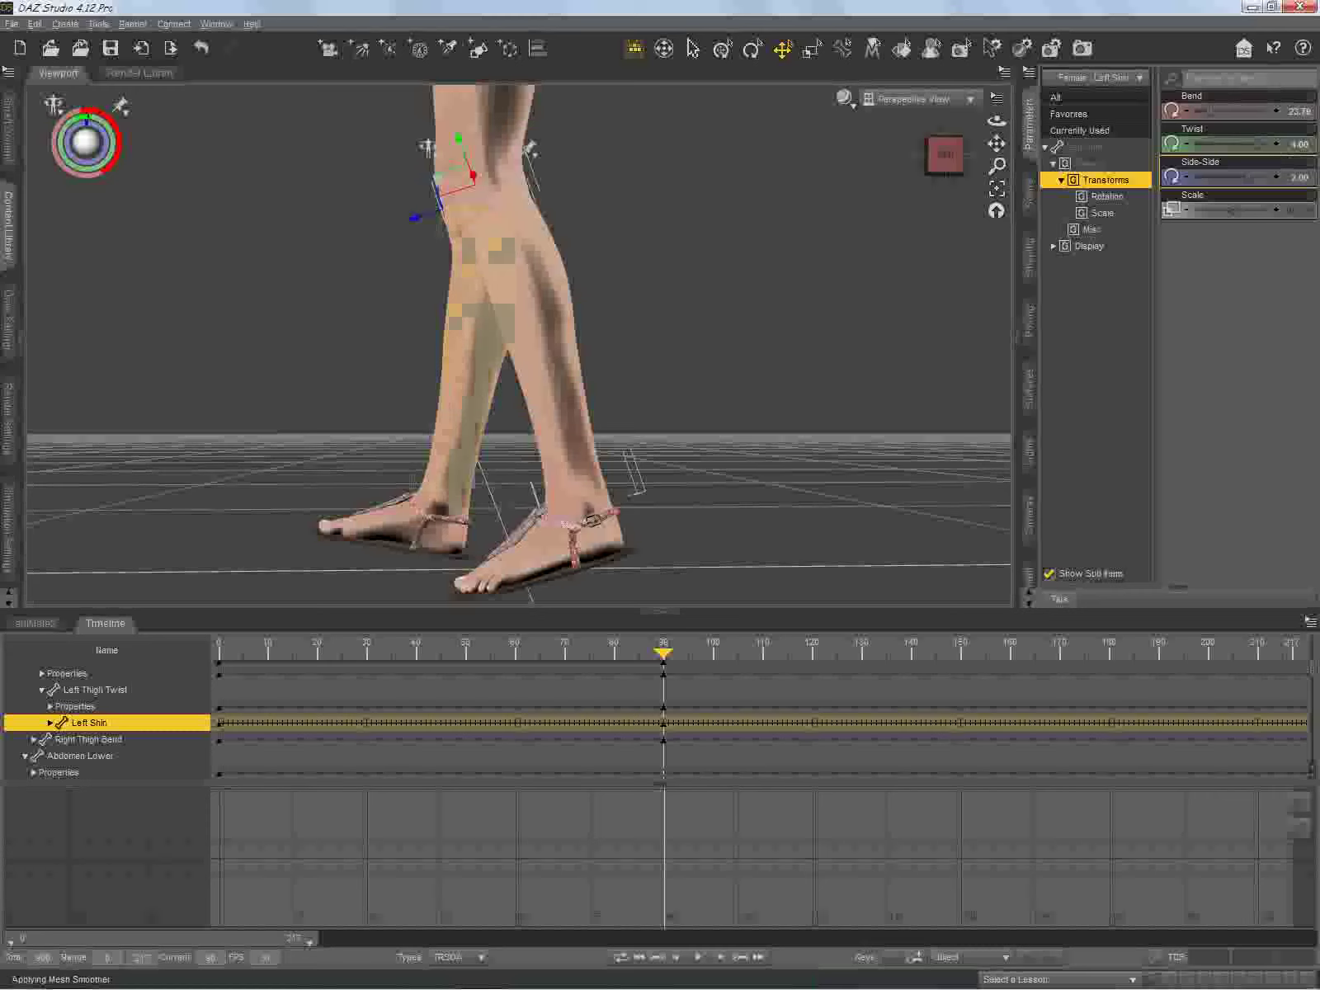
Step: Set the right shin's bend to 23 so it roughly matches the left shin
left_click(470, 322)
left_click(1299, 112)
left_click(1250, 111)
type("3")
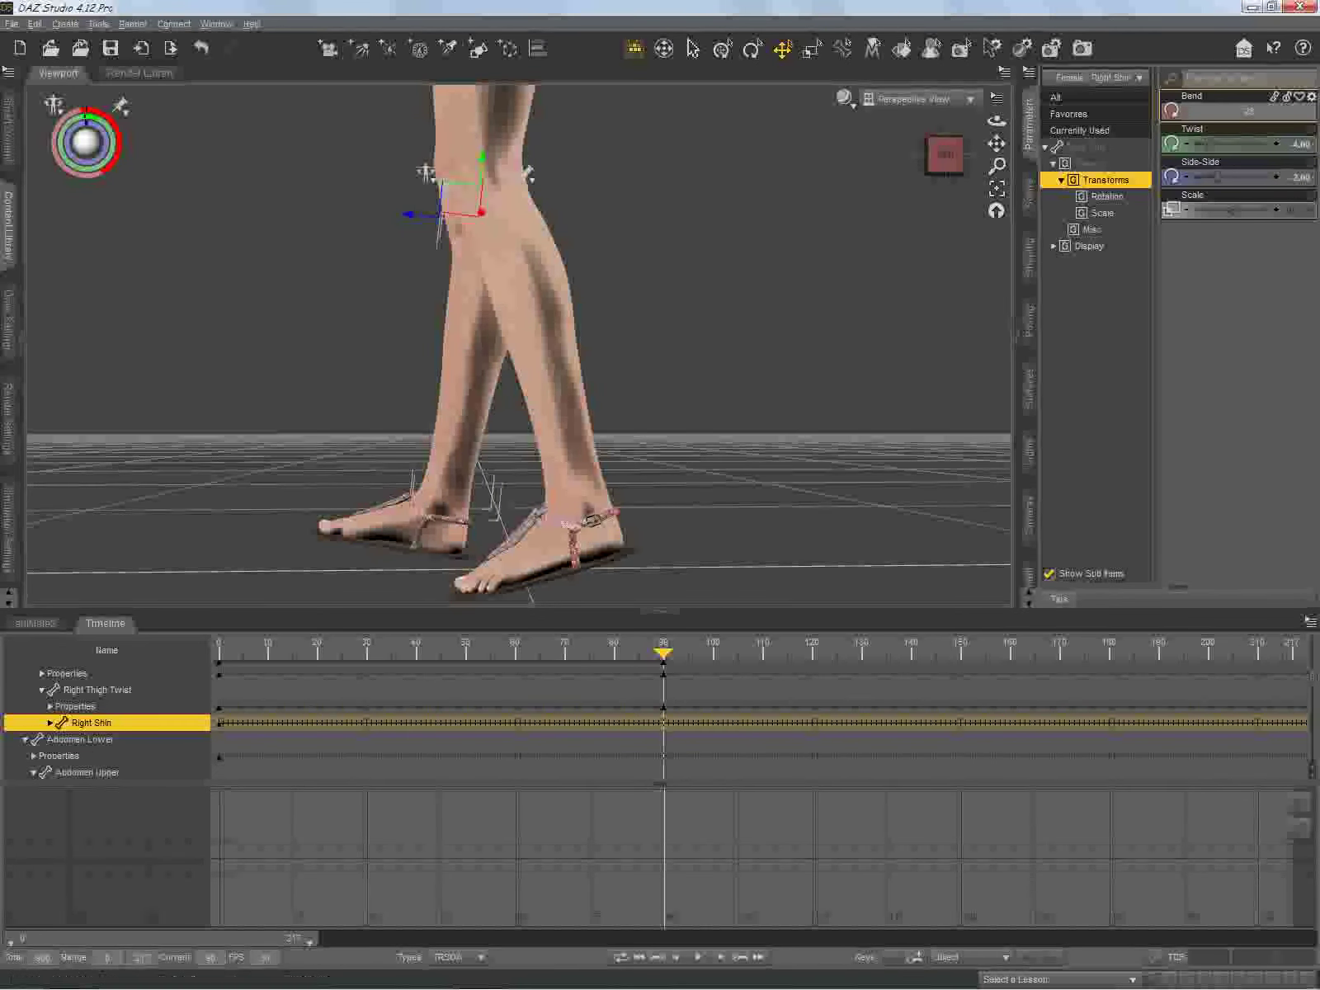
key("Return")
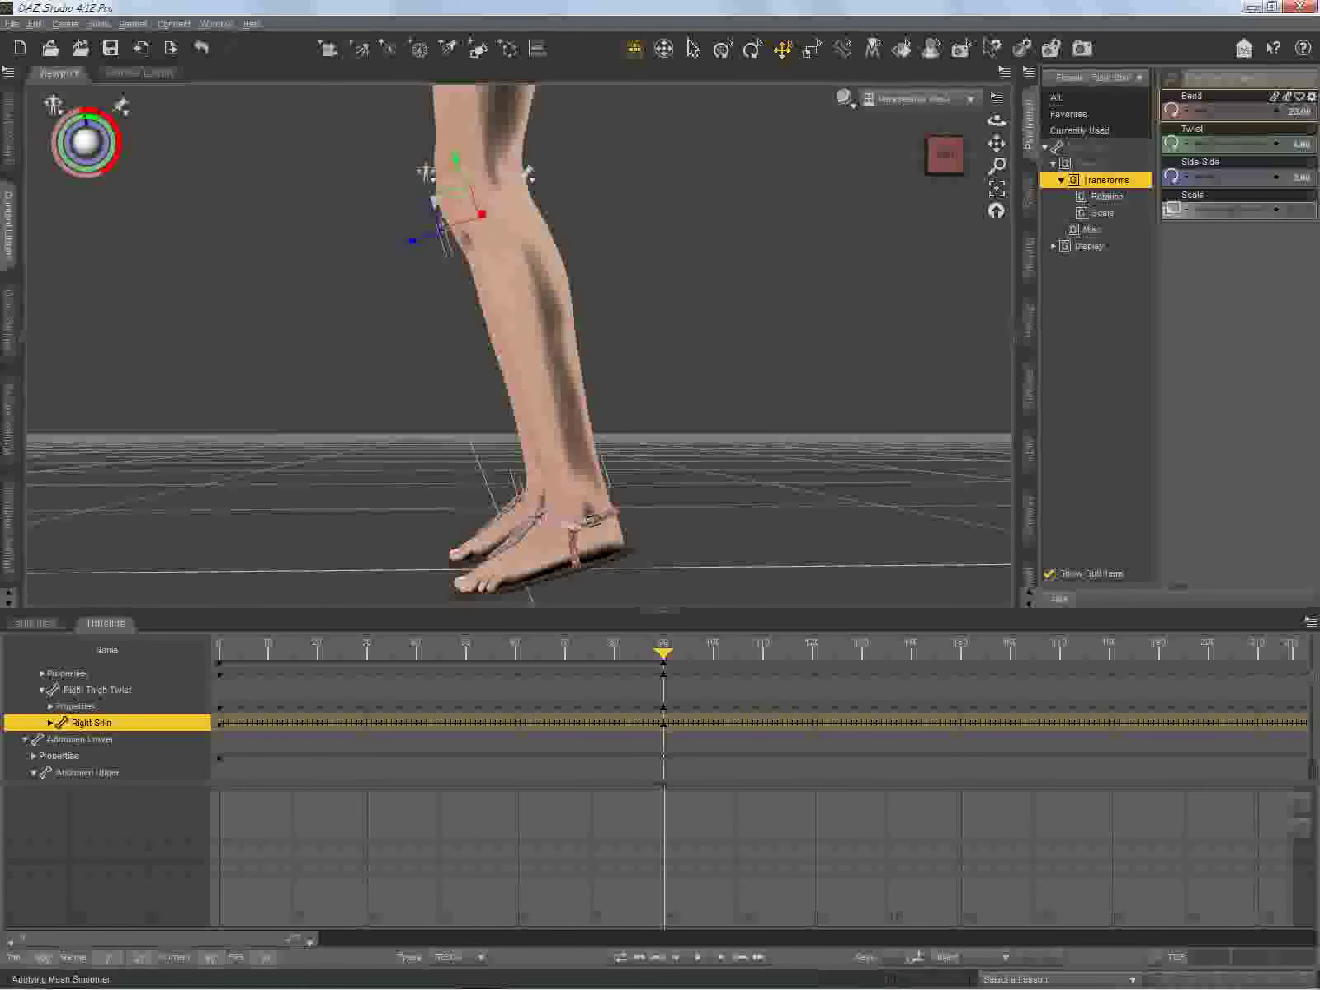
Step: Increase the right shin's bend to 56 at frame 90
left_click_drag(947, 155, 972, 203)
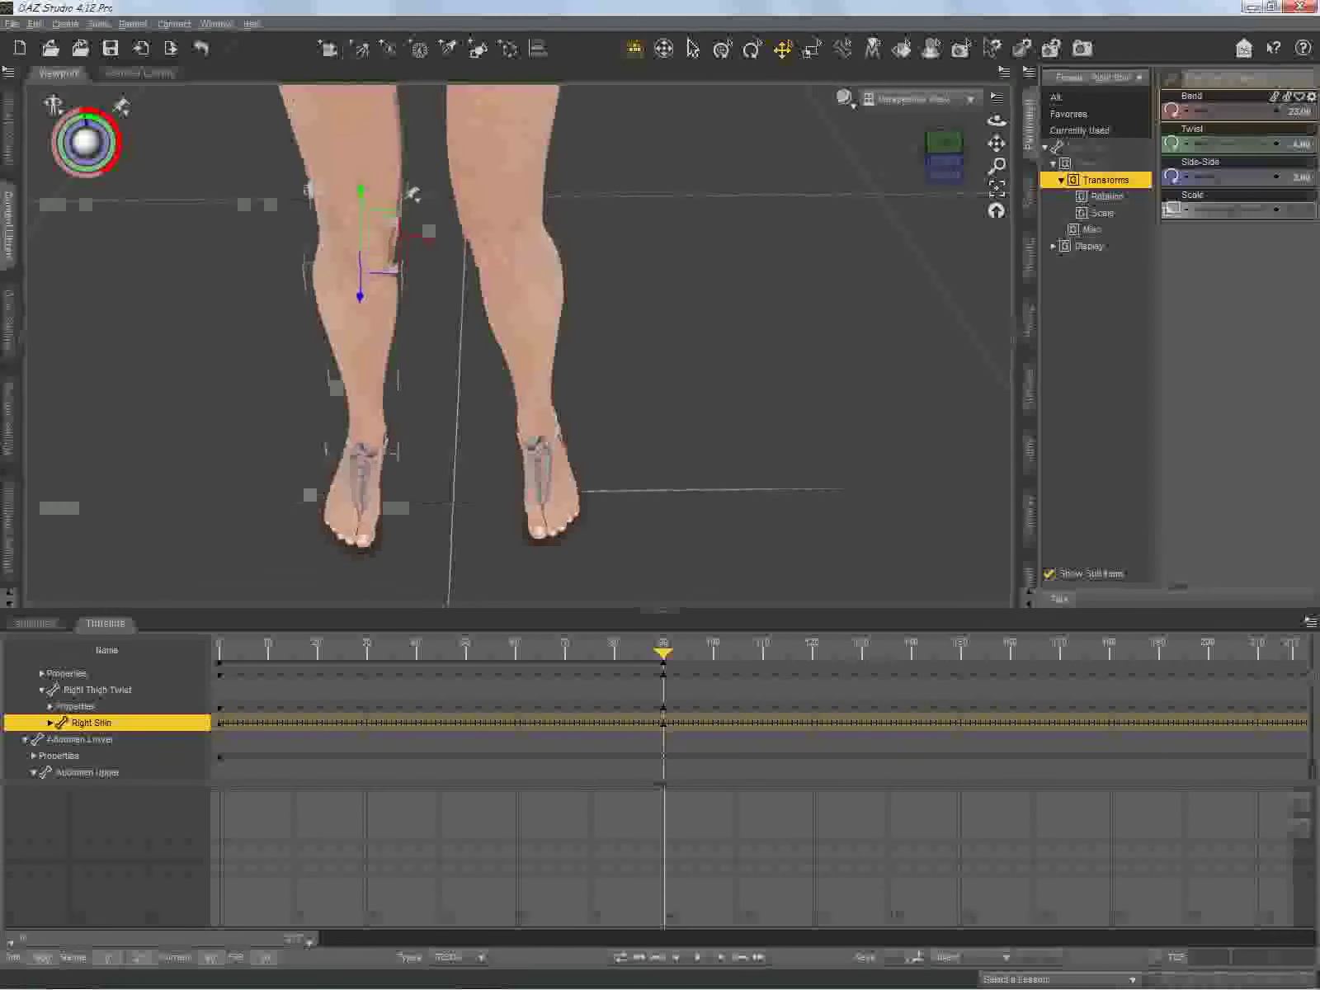
left_click_drag(996, 143, 1010, 202)
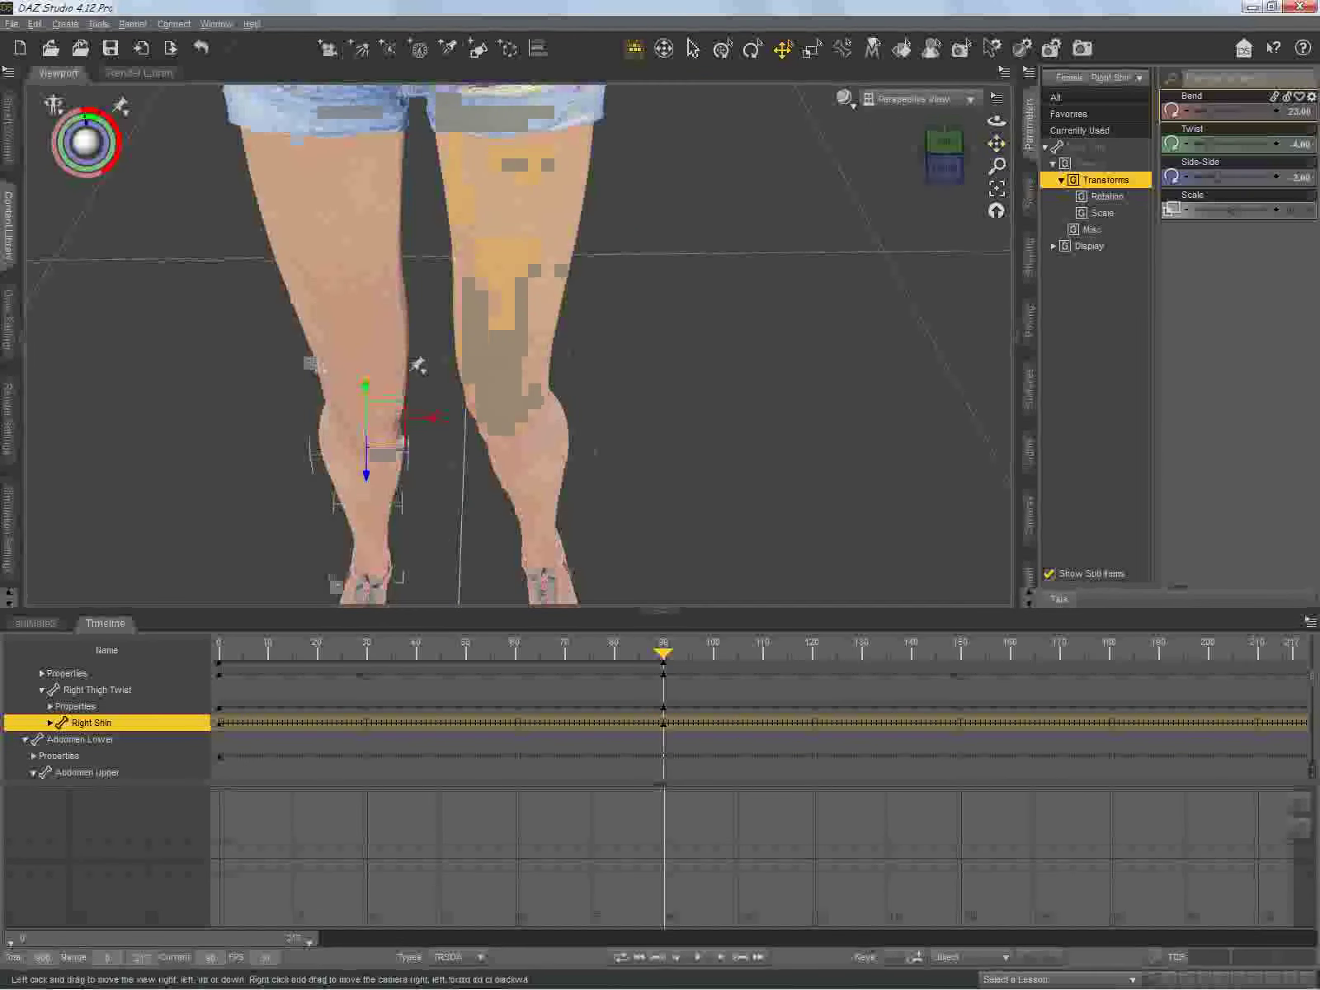
left_click(1299, 112)
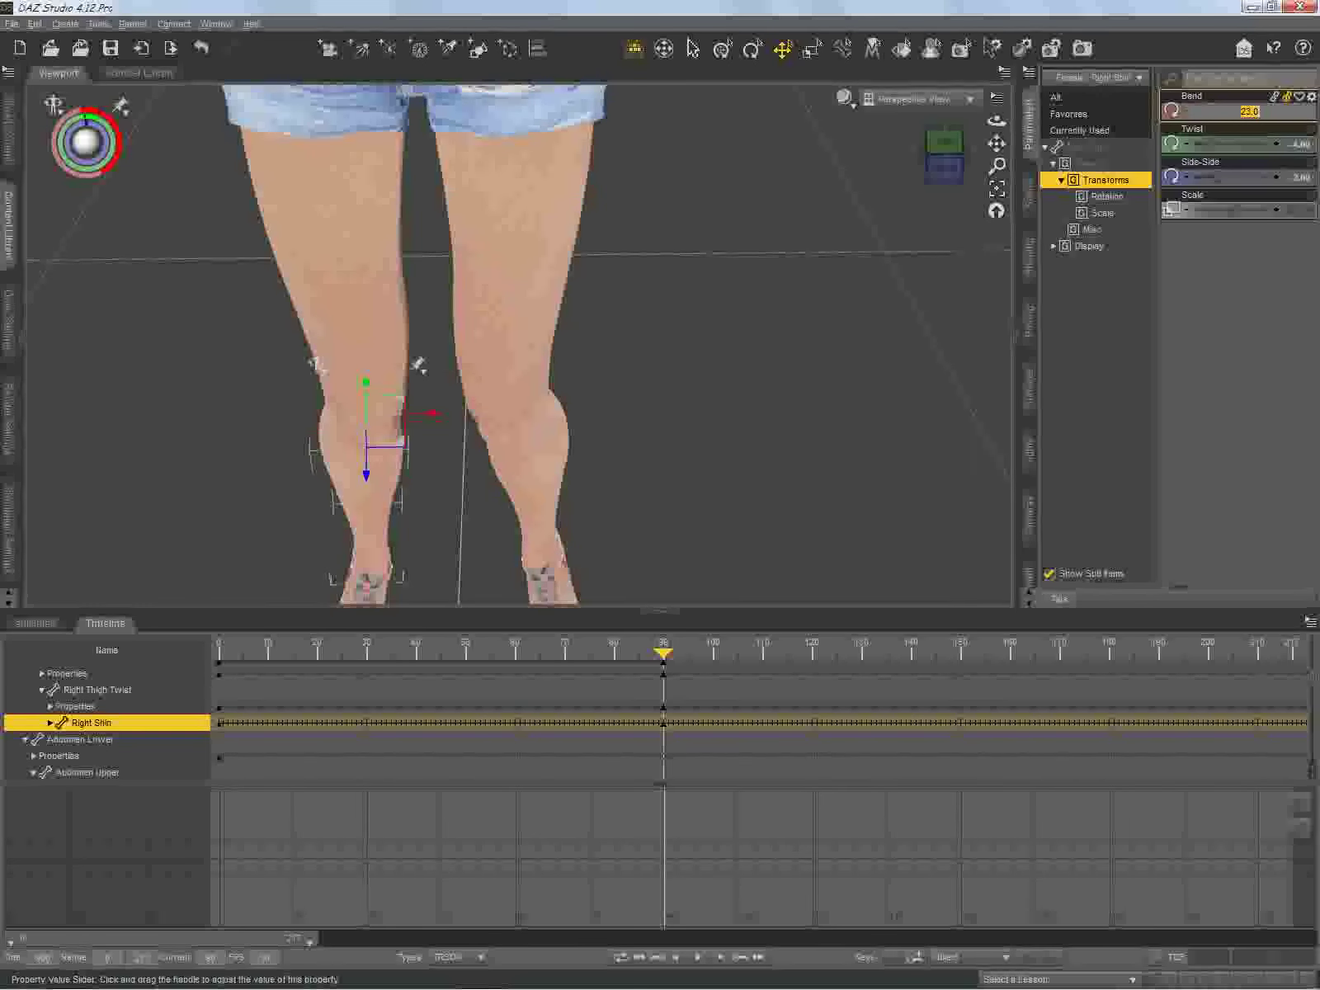
key("Tab")
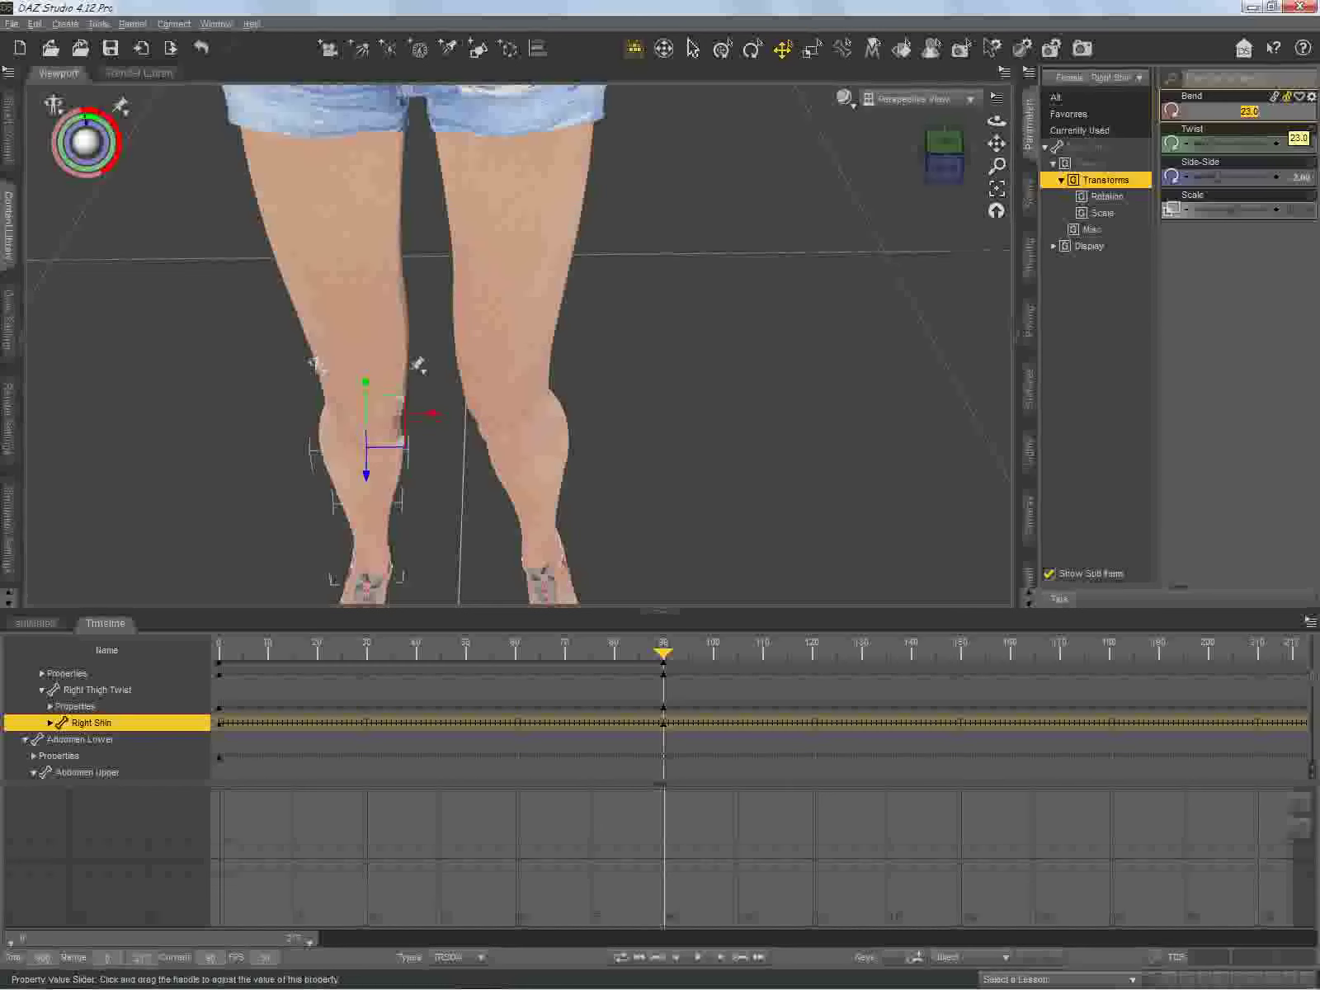
key("Return")
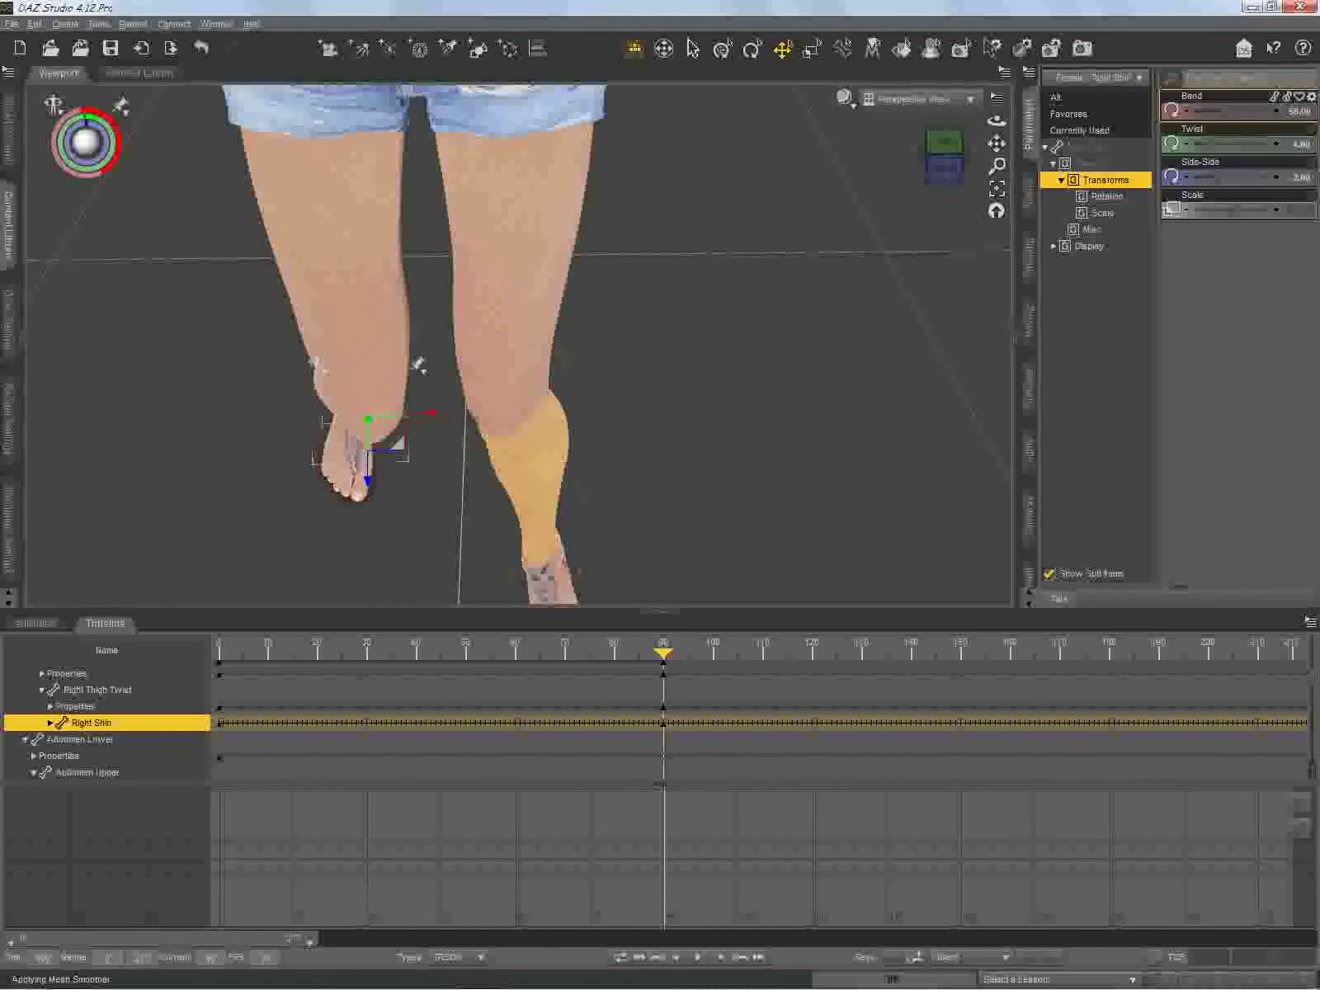
Step: Set the left shin's bend to 56 to match the right shin
left_click(529, 472)
left_click(1299, 111)
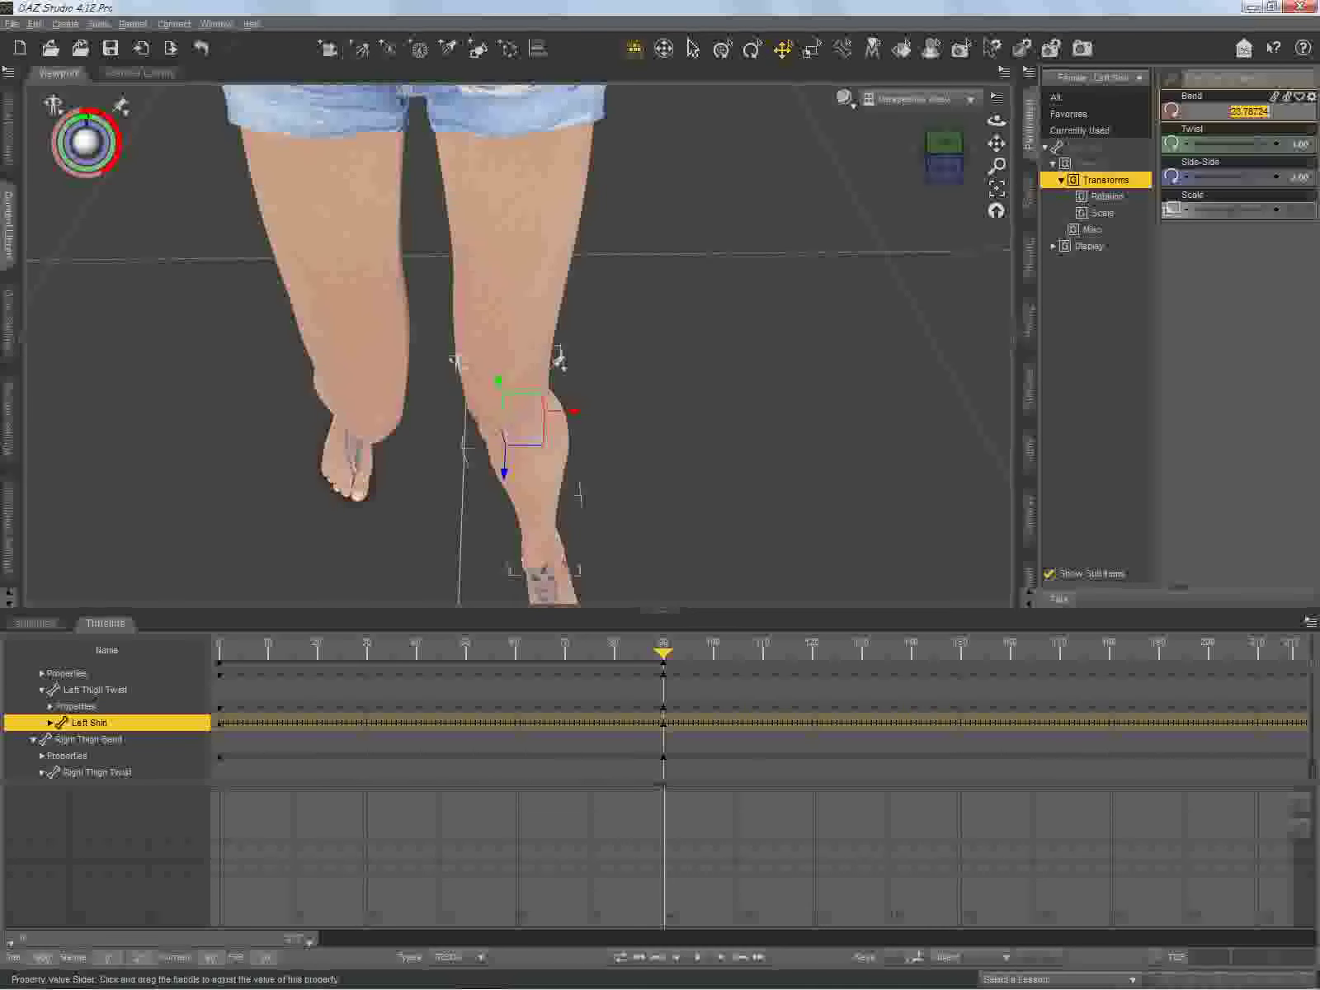
type("36")
key("Return")
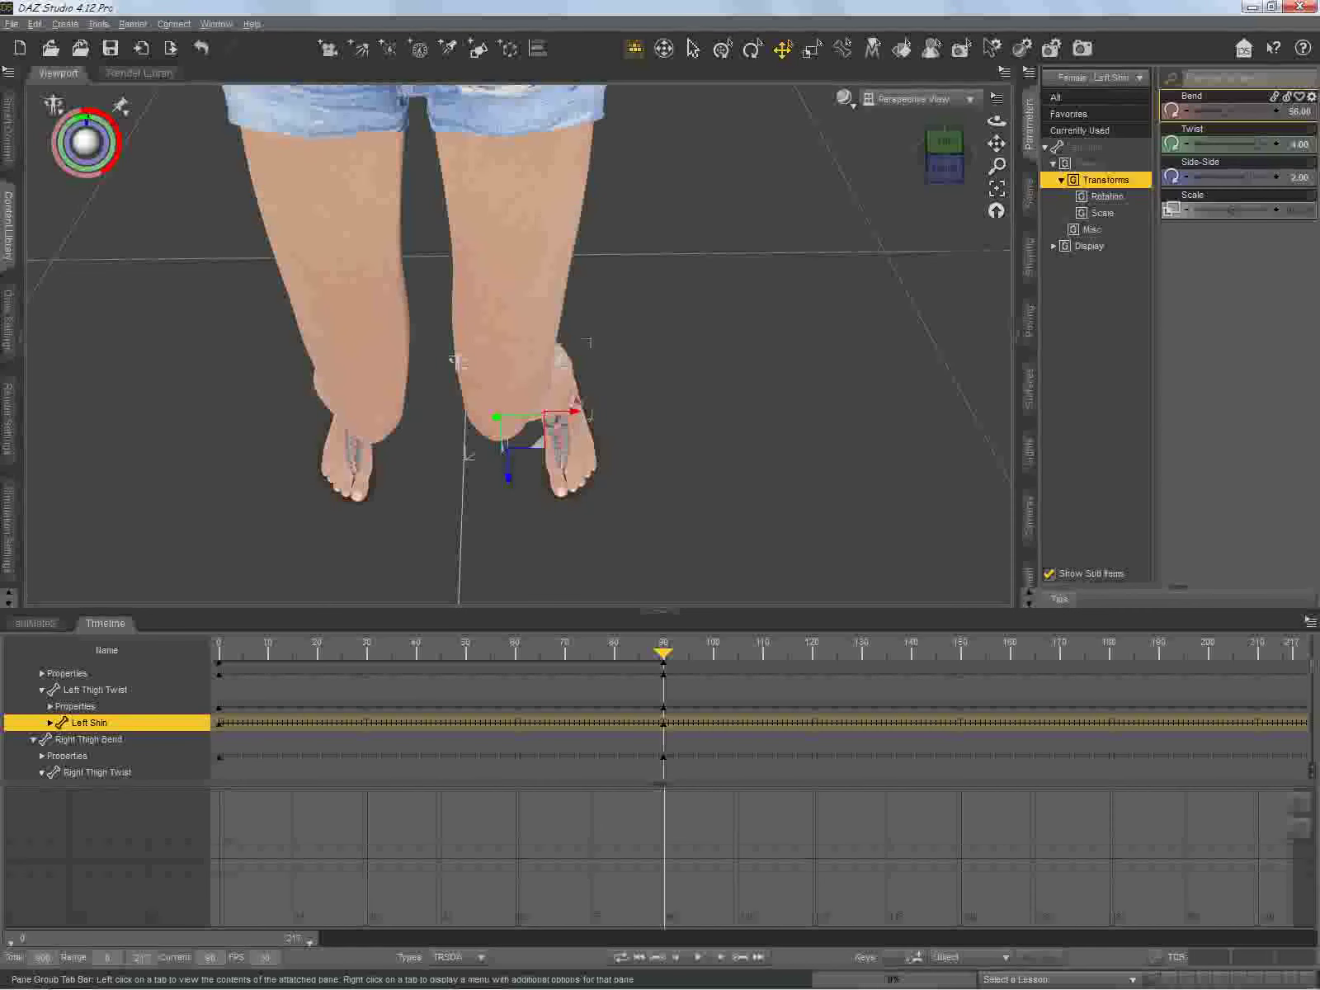
Step: Set the left thigh's bend to -24 at frame 90 and copy the value
left_click(482, 251)
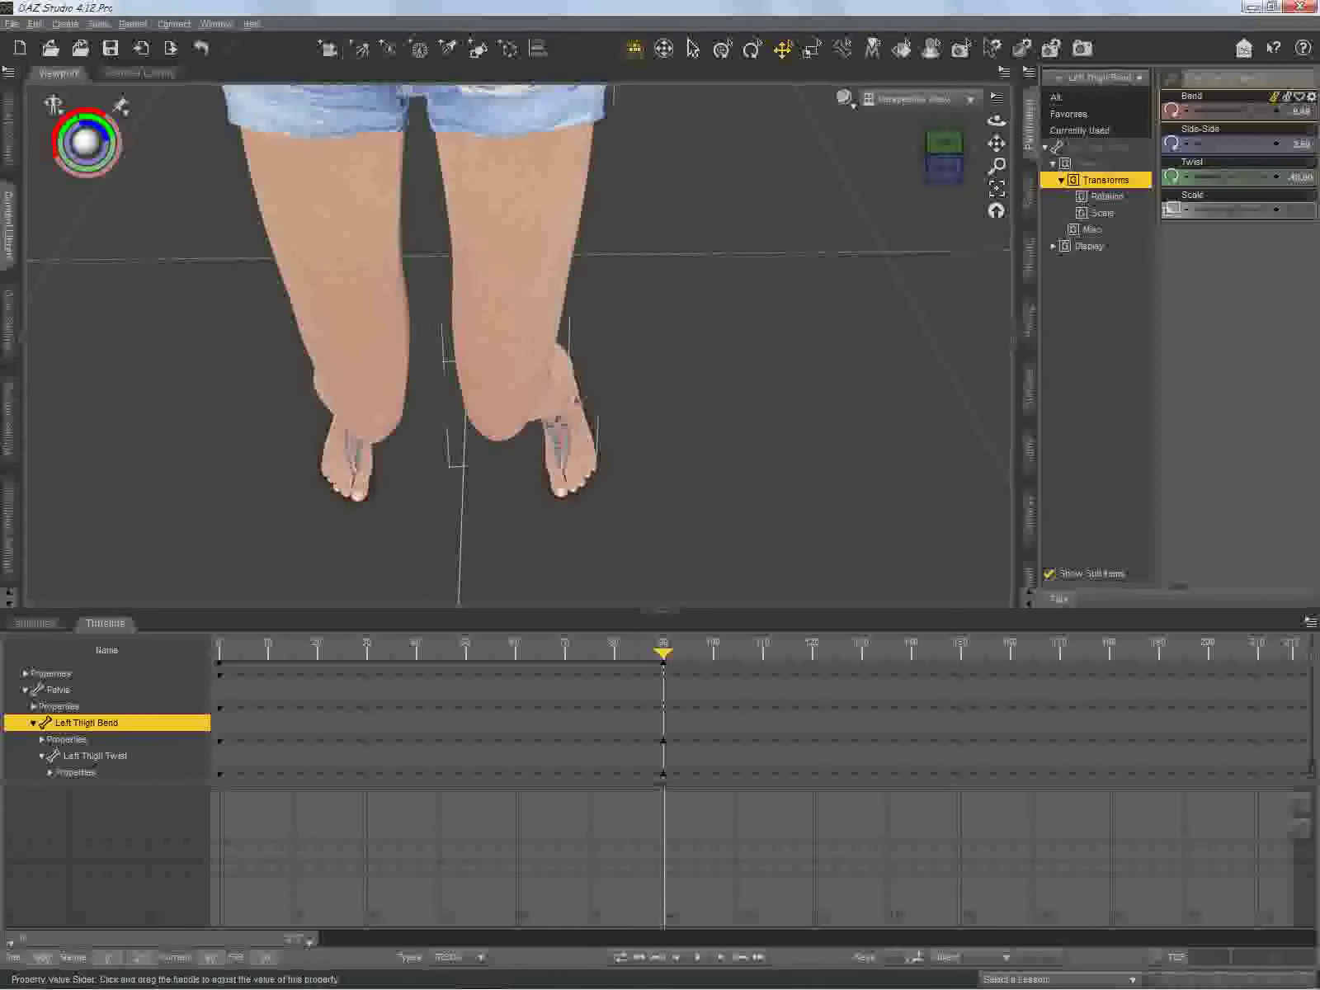
left_click(1250, 111)
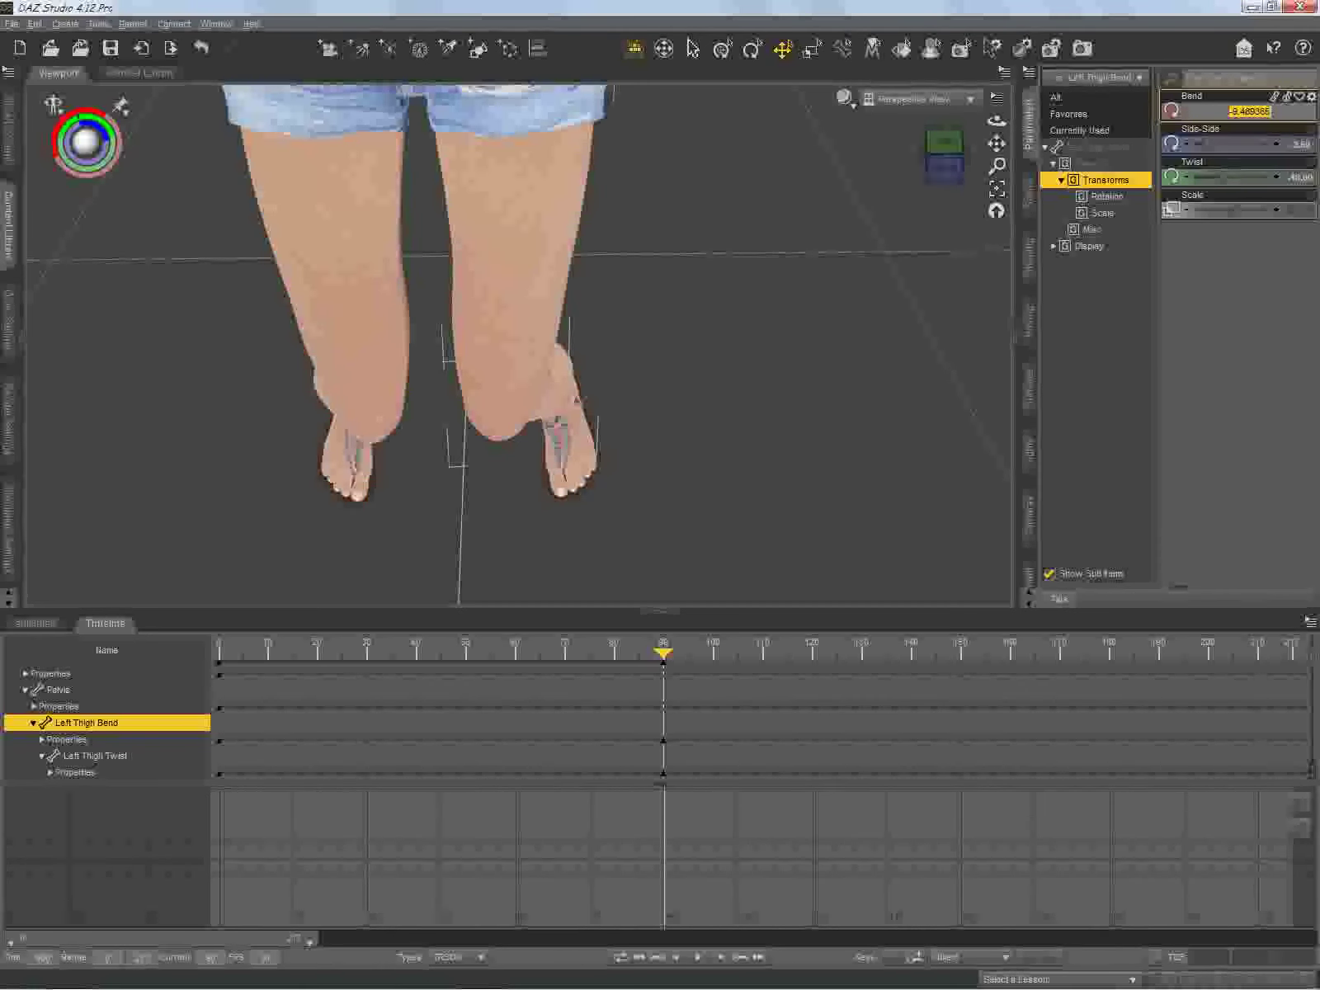
key("BackSpace")
double_click(1249, 112)
right_click(1250, 115)
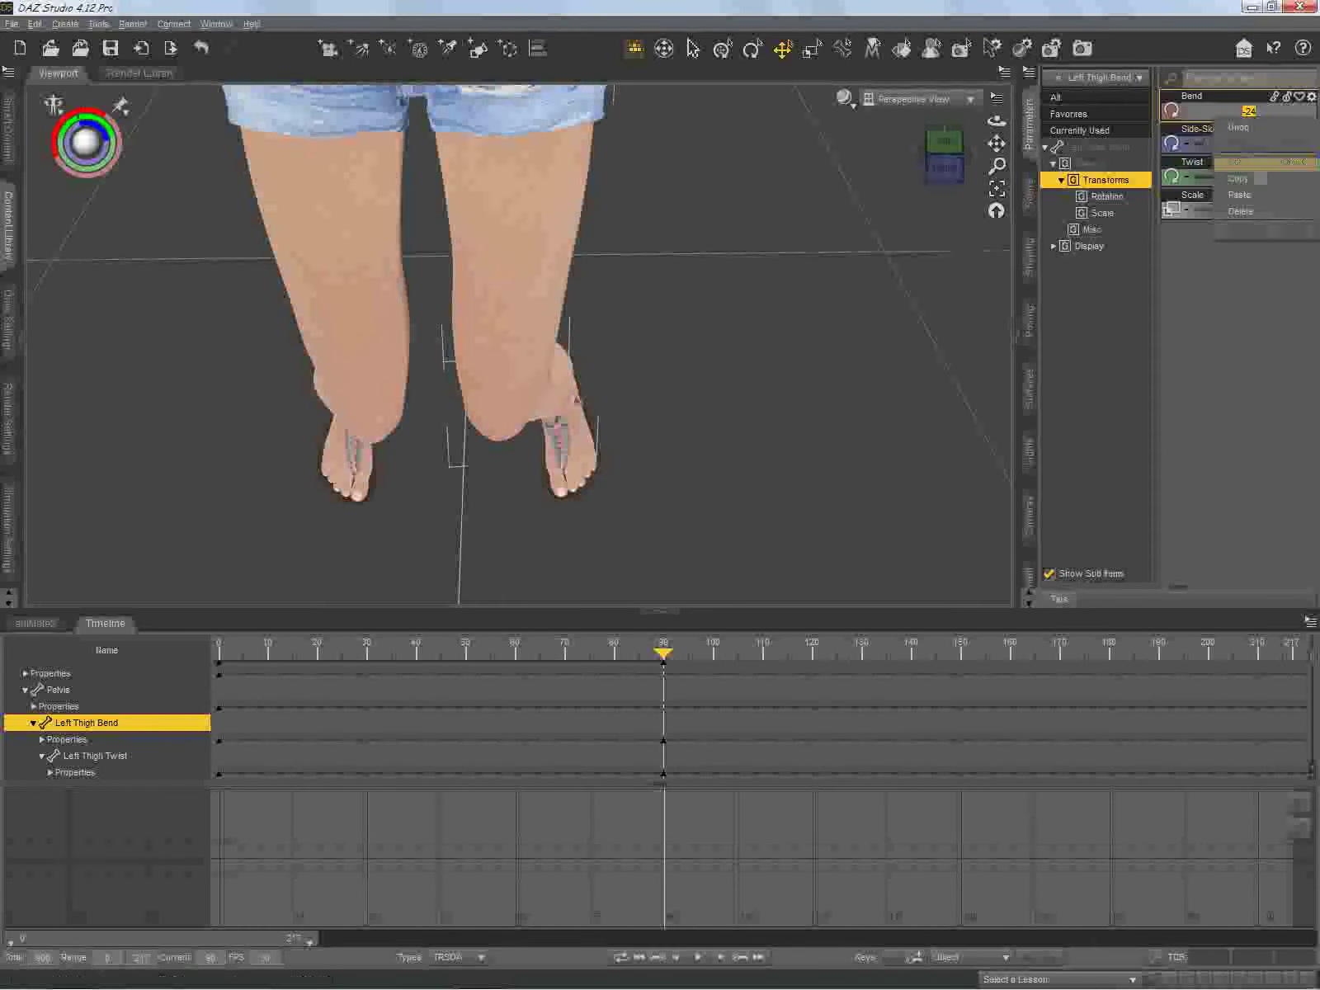
left_click(1241, 178)
key("Return")
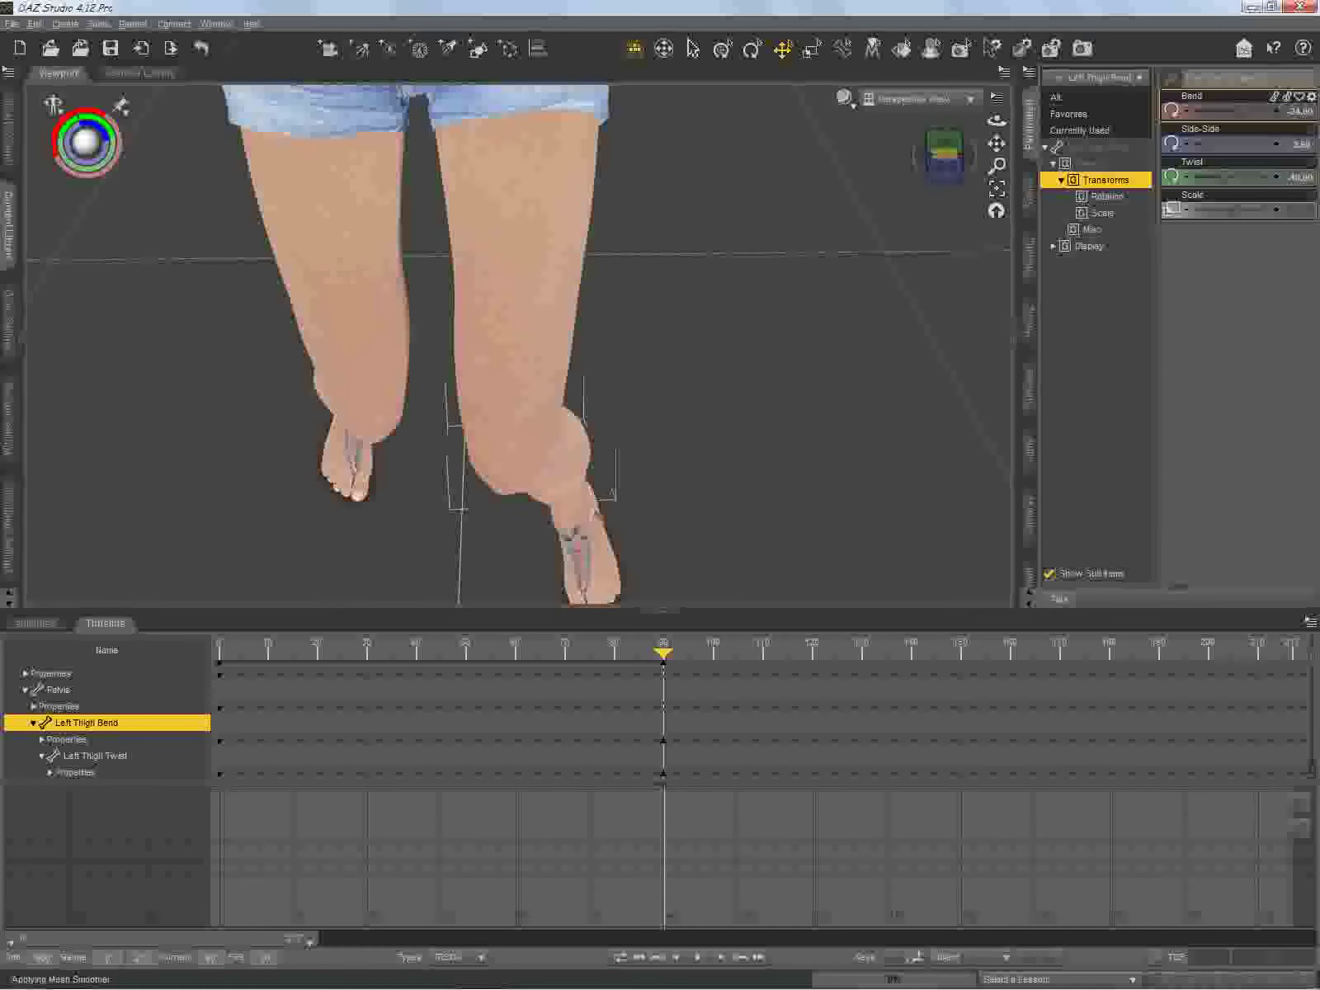
Step: Raise the left thigh a little more by setting its bend to -26, and copy that value
left_click_drag(997, 120, 838, 76)
left_click_drag(683, 96, 678, 138)
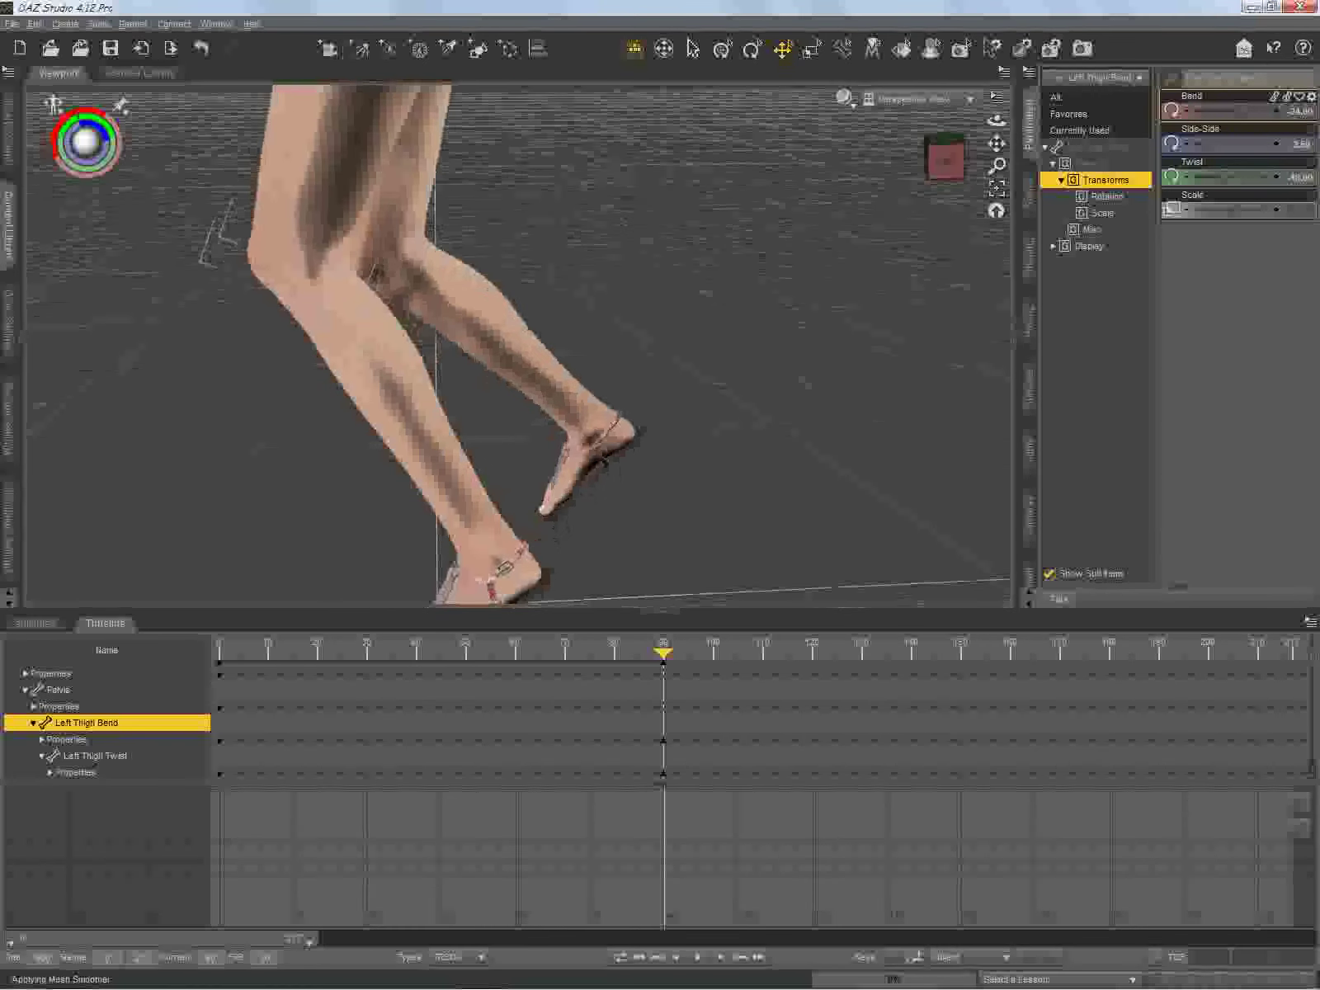
mouse_move(997, 144)
left_mouse_down()
mouse_move(1013, 113)
mouse_move(1010, 59)
mouse_move(991, 159)
mouse_move(990, 169)
mouse_move(996, 139)
mouse_move(1000, 176)
mouse_move(990, 150)
left_mouse_up()
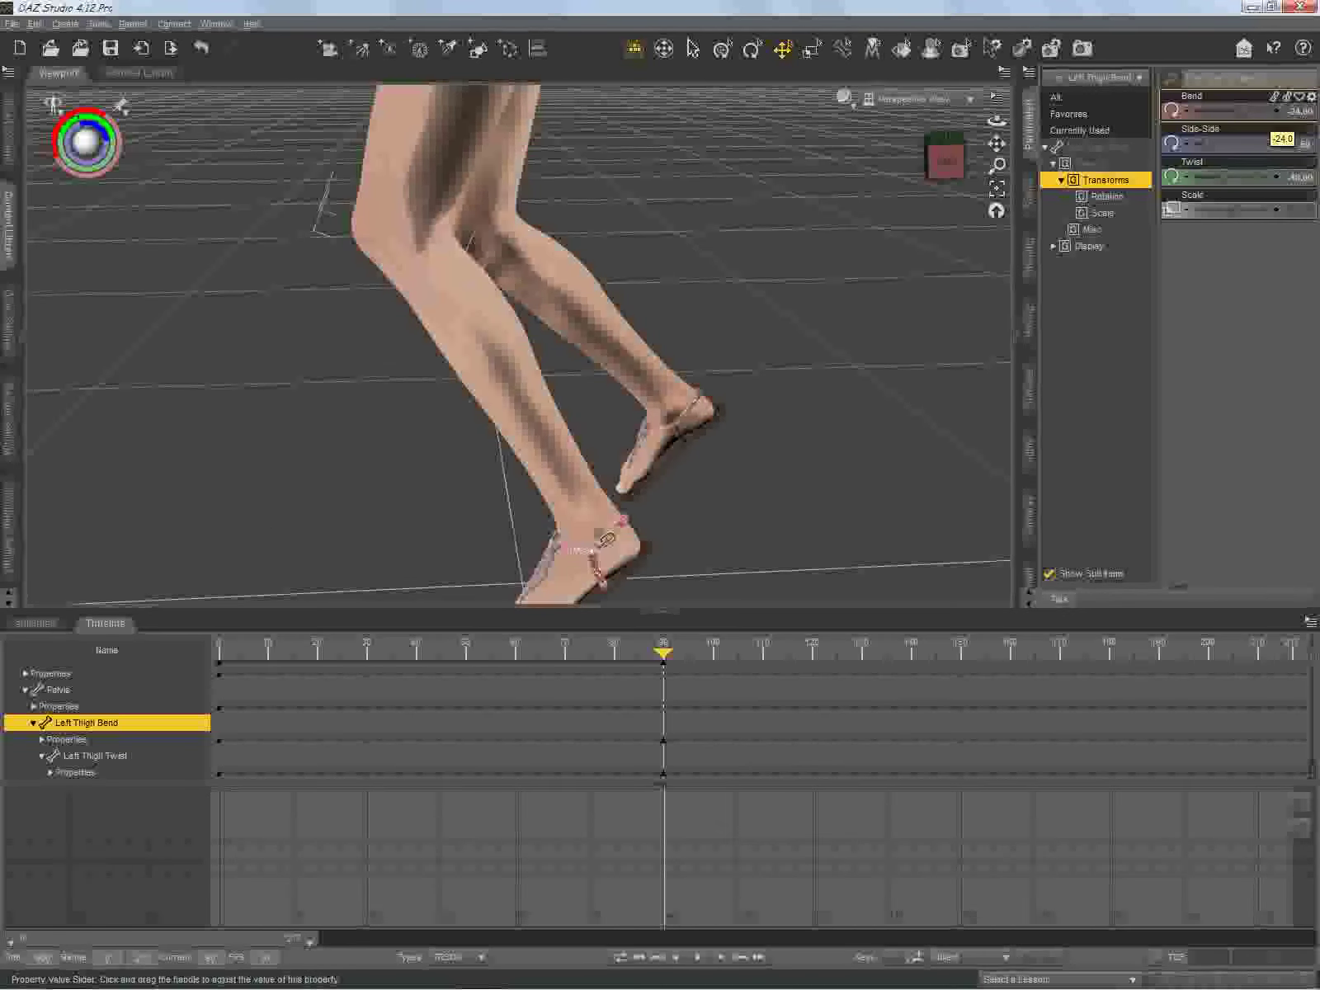
type("-30")
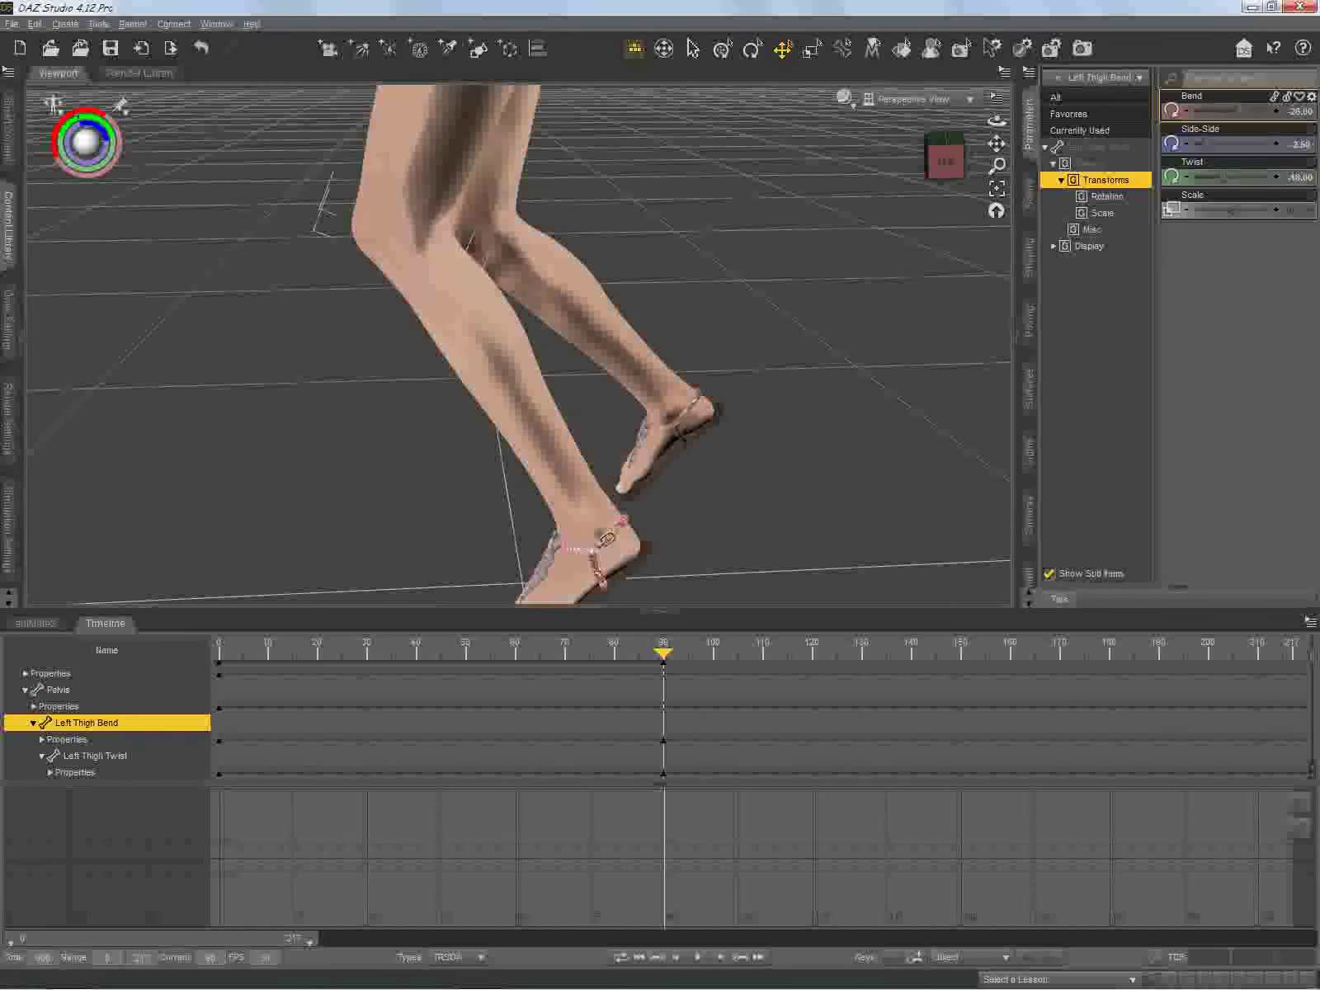
left_click_drag(1237, 110, 1235, 111)
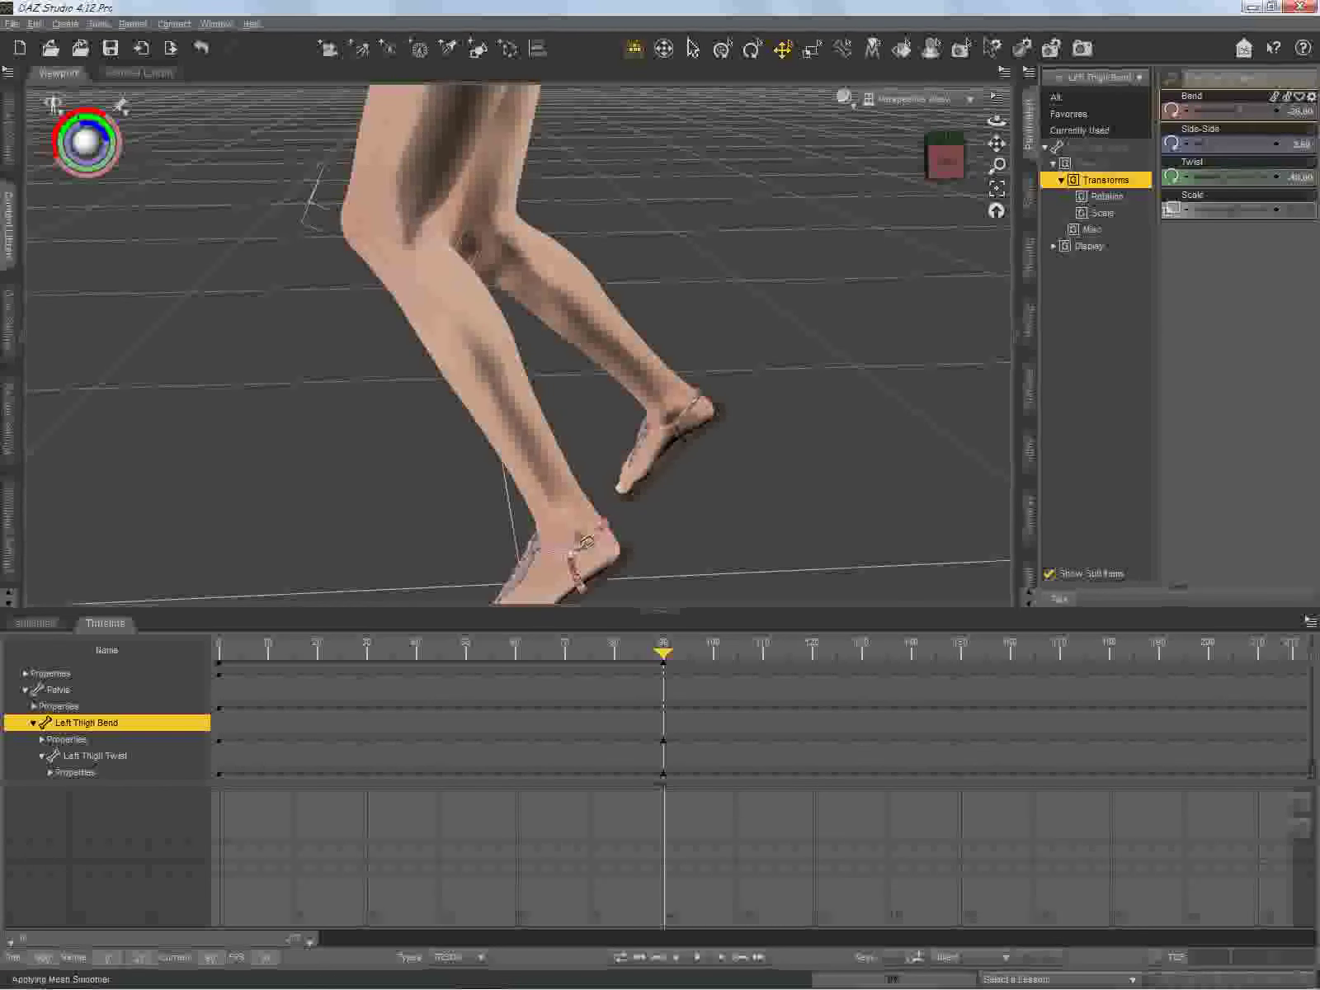
left_click(1301, 111)
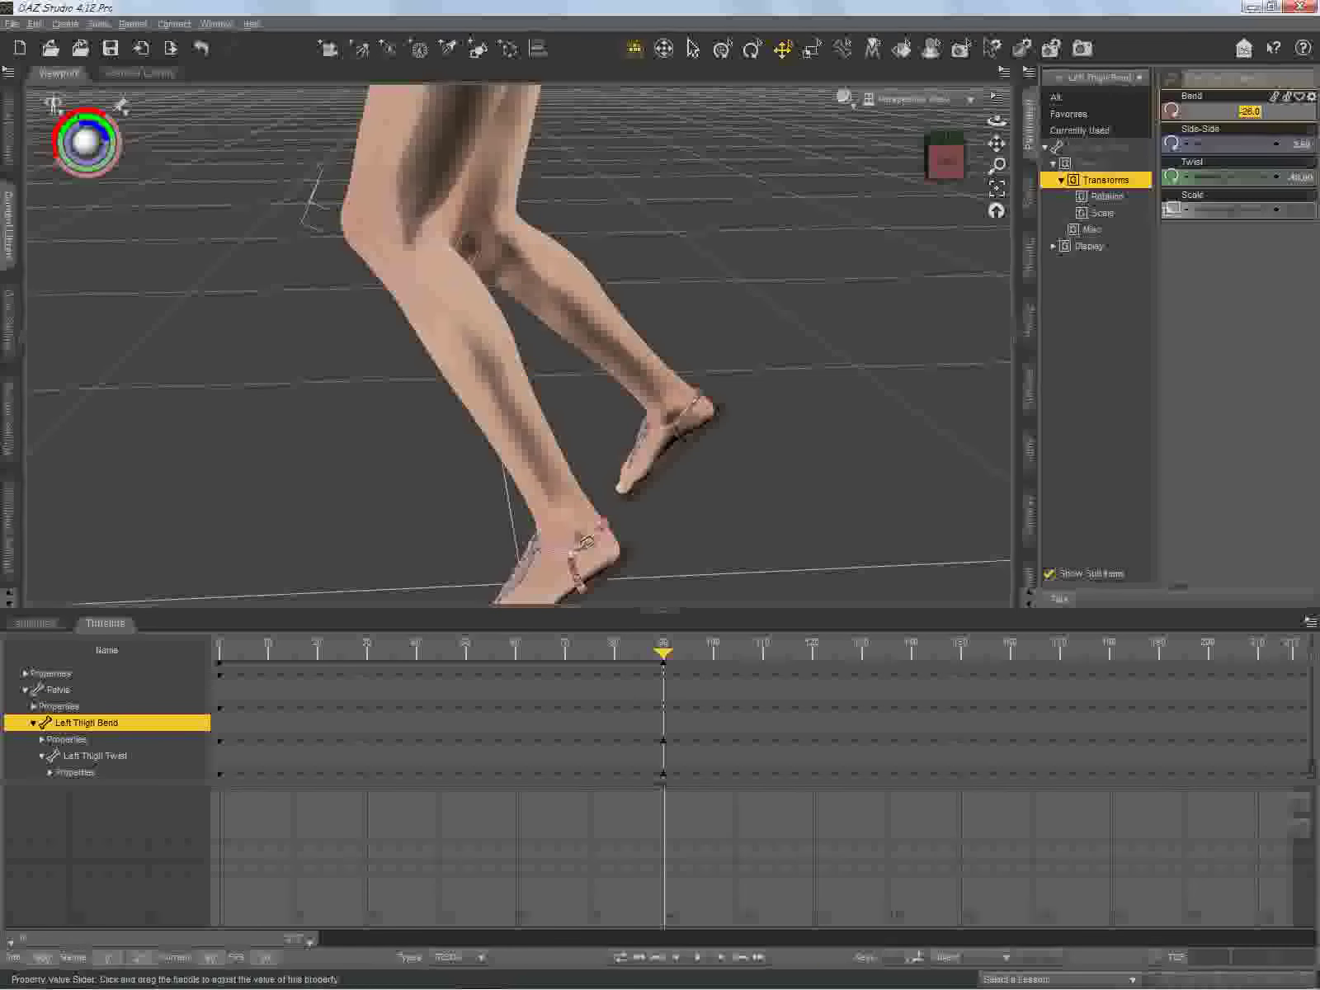
right_click(1297, 112)
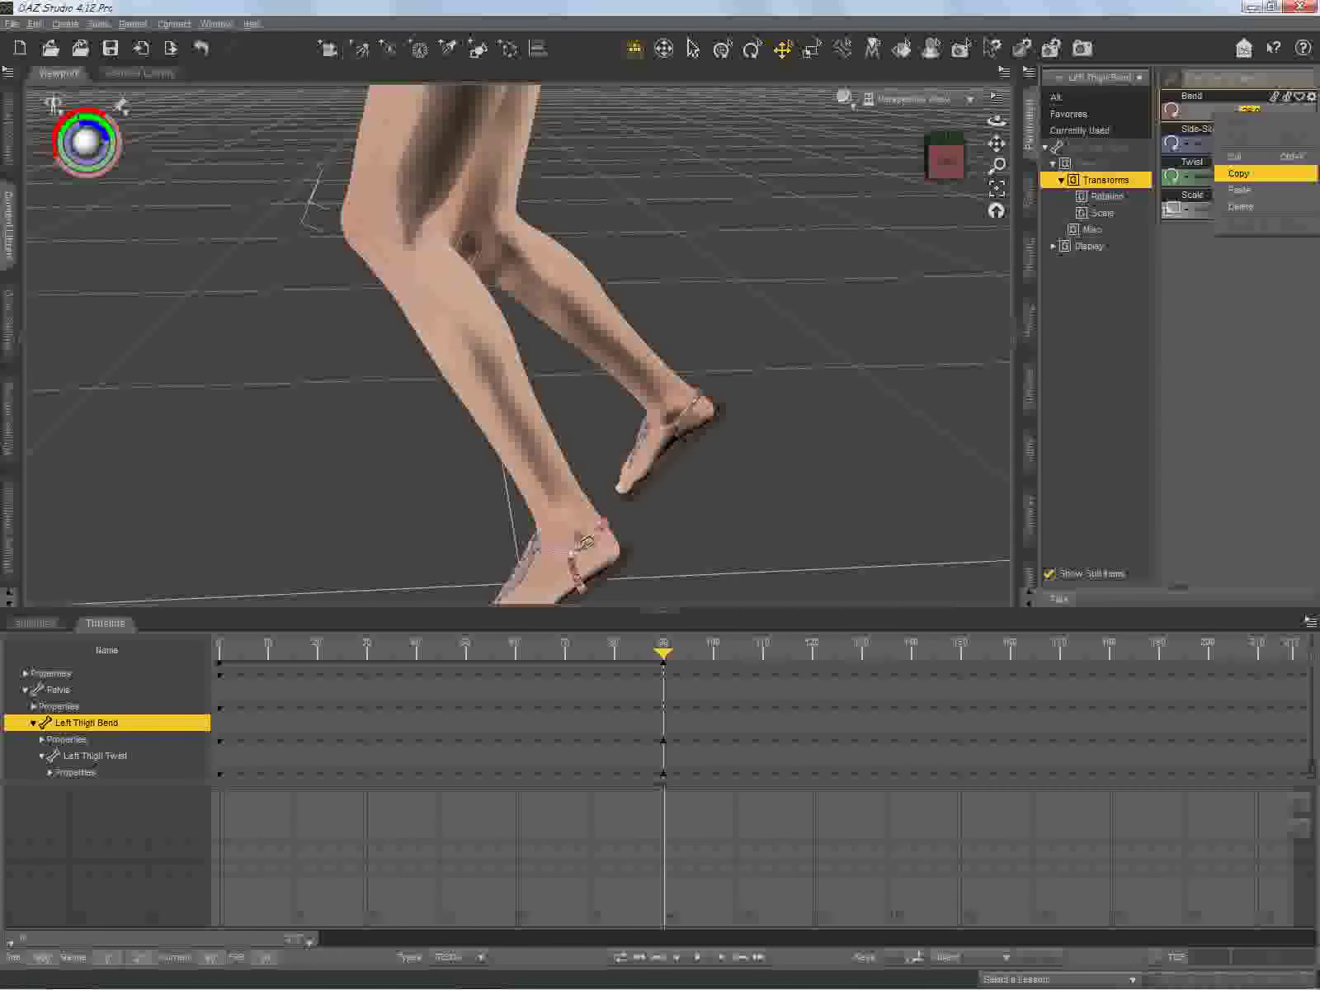
key("Escape")
key("Delete")
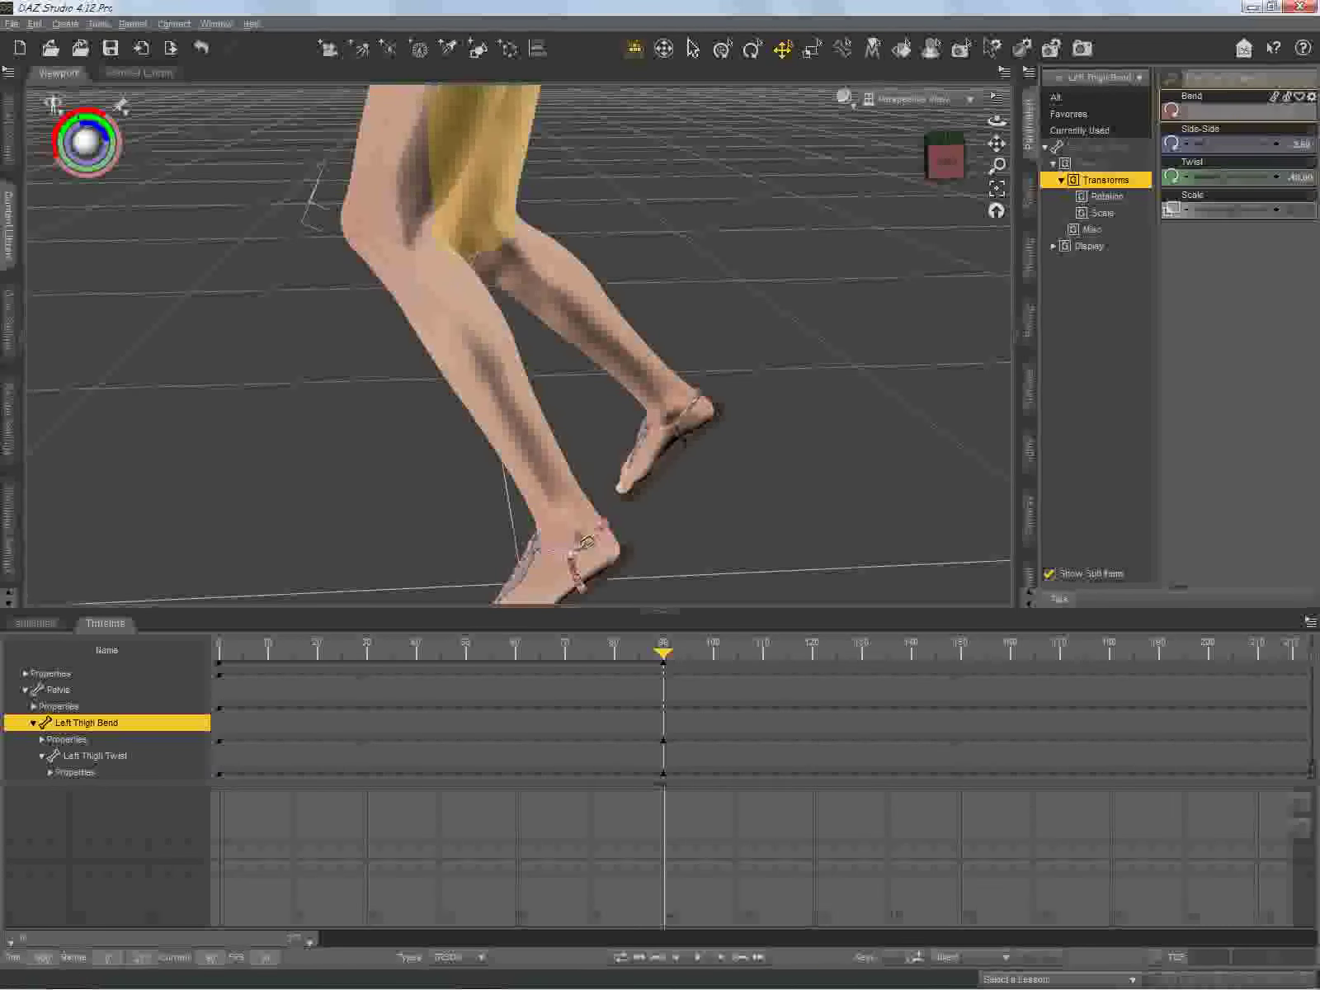
Step: Paste the copied bend value of -26 into the right thigh's bend so both thighs match
left_click(477, 186)
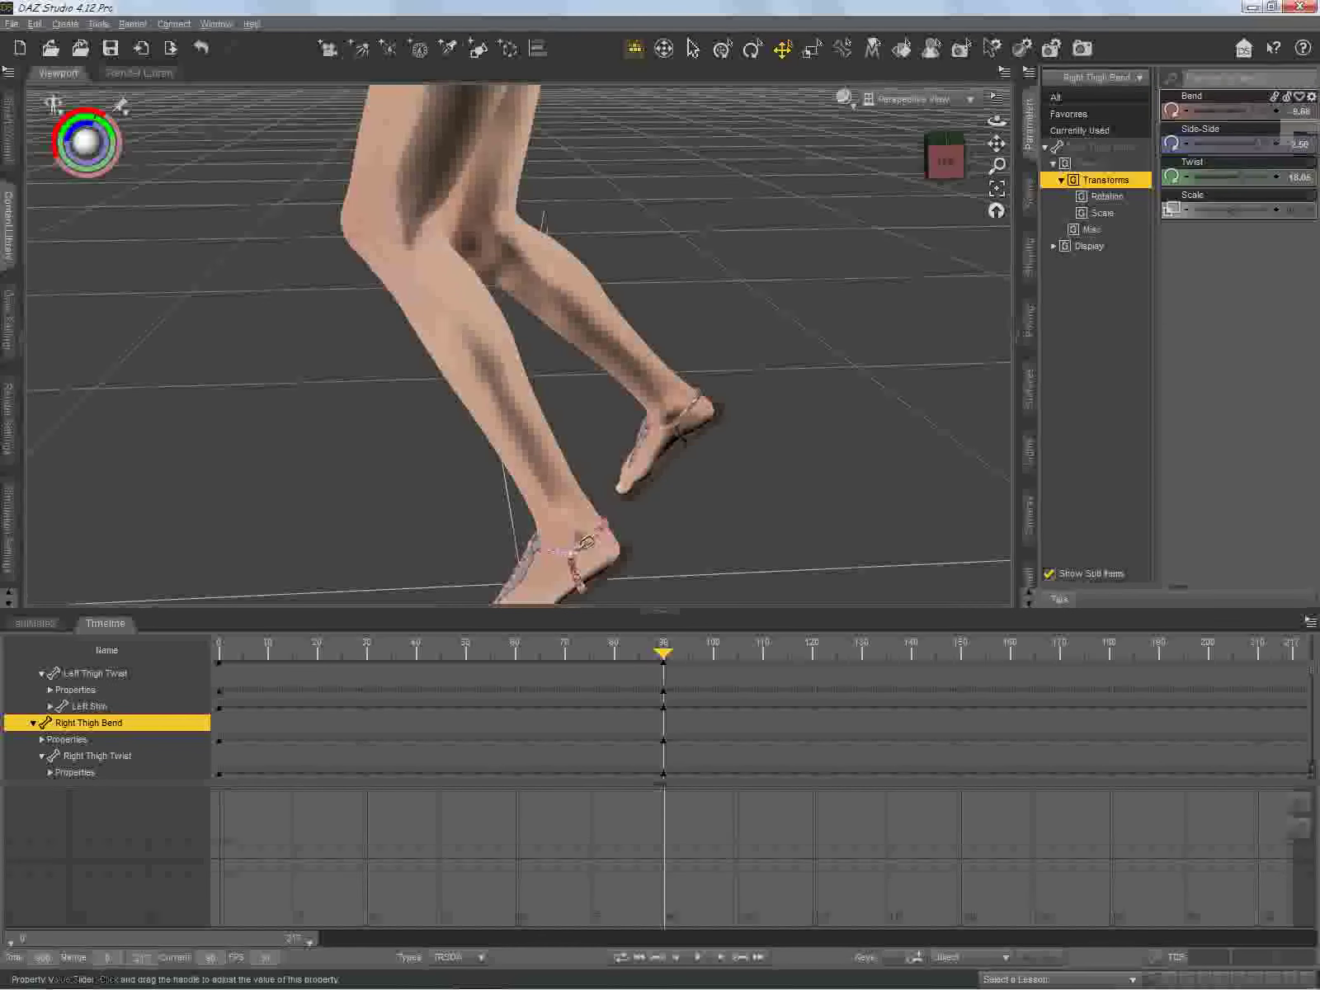
left_click(1299, 112)
right_click(1291, 113)
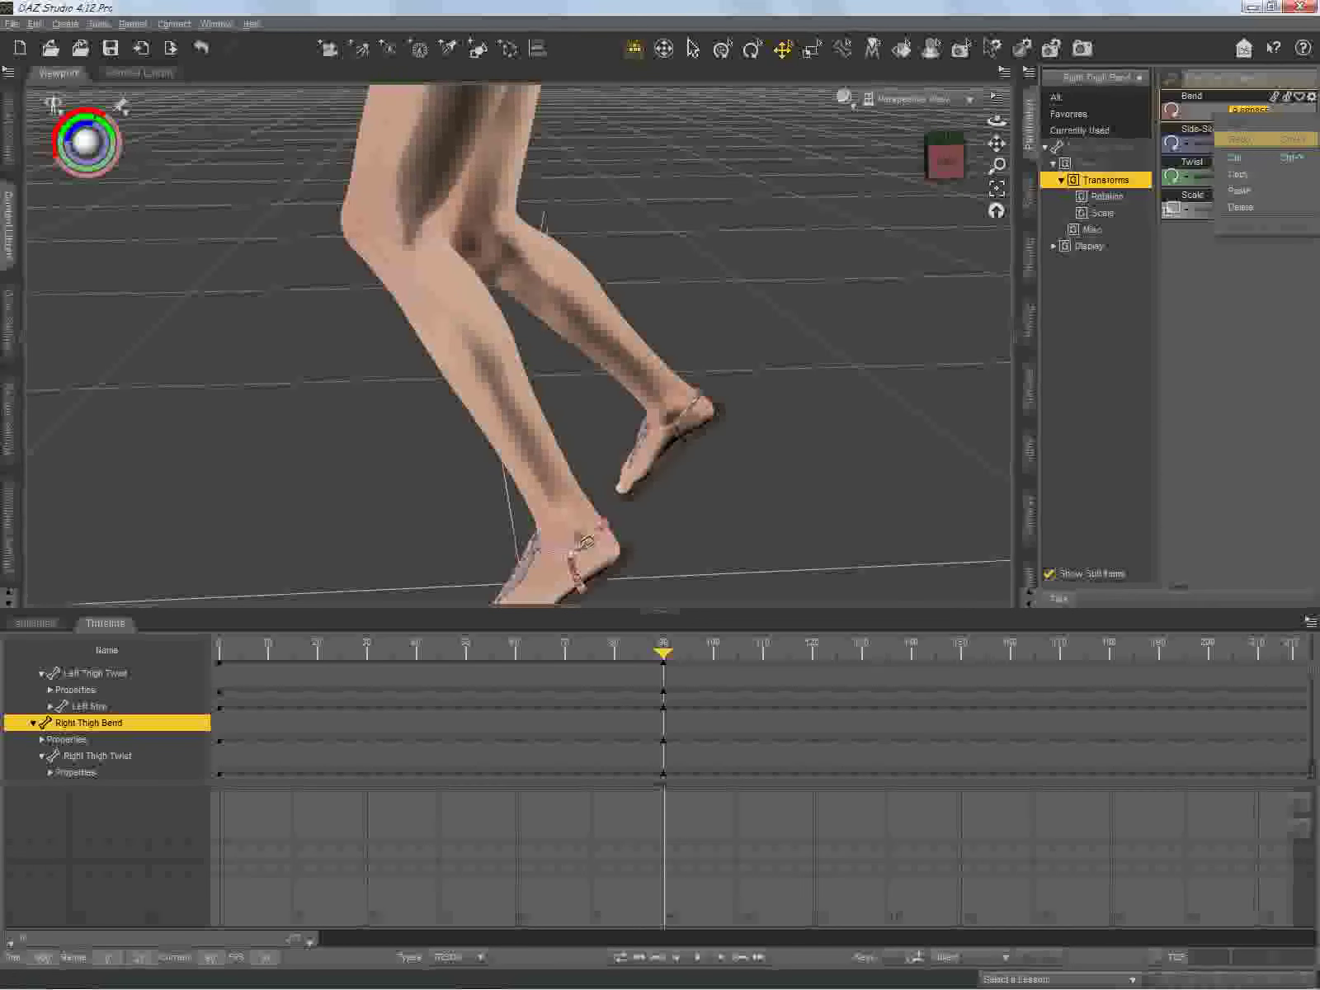
left_click(1239, 190)
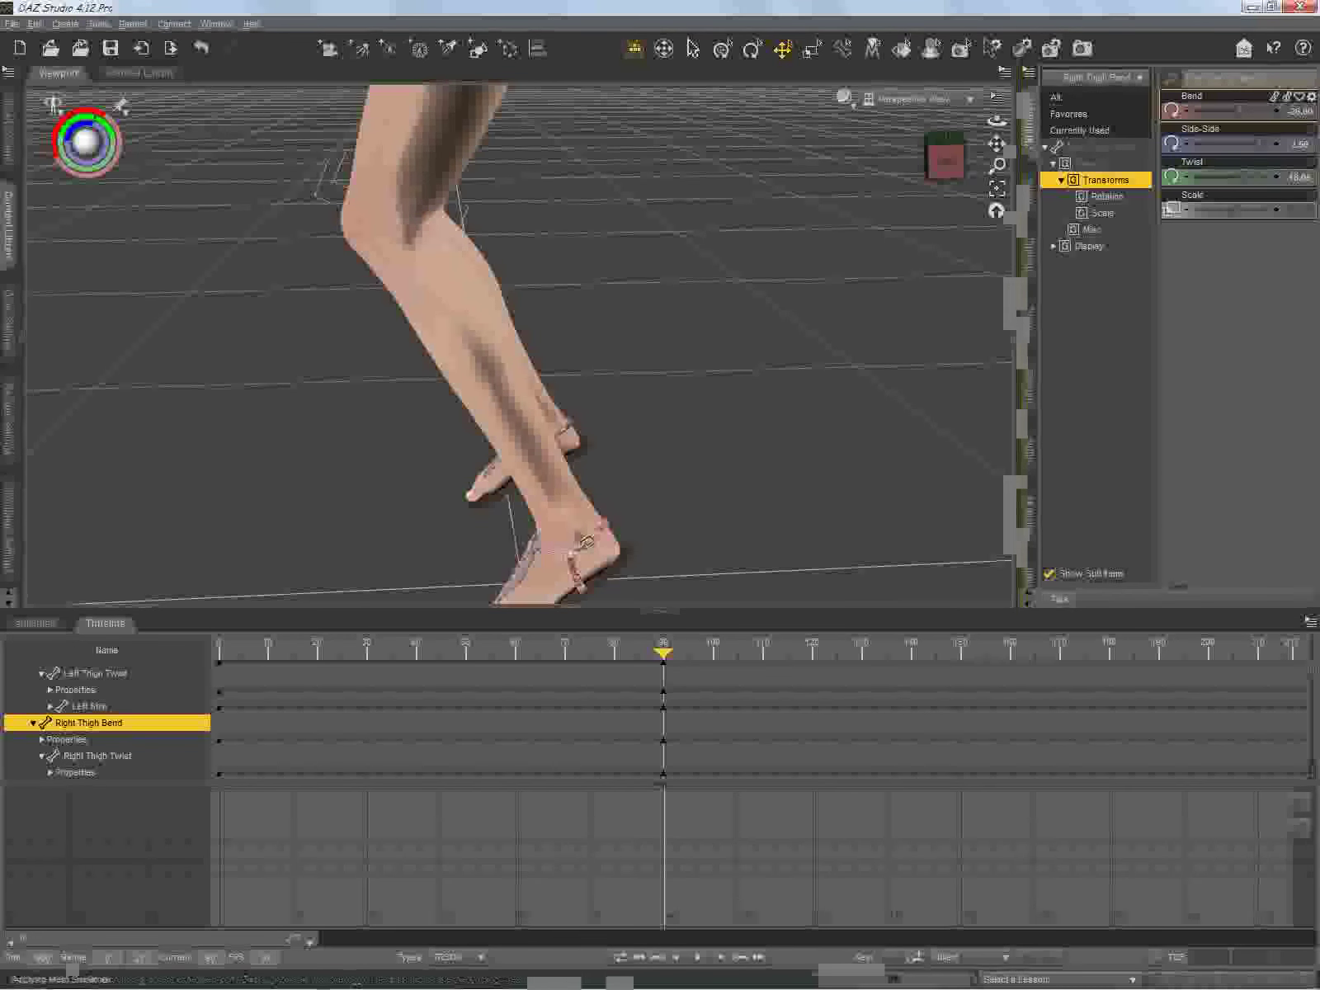
left_click_drag(944, 158, 1010, 142)
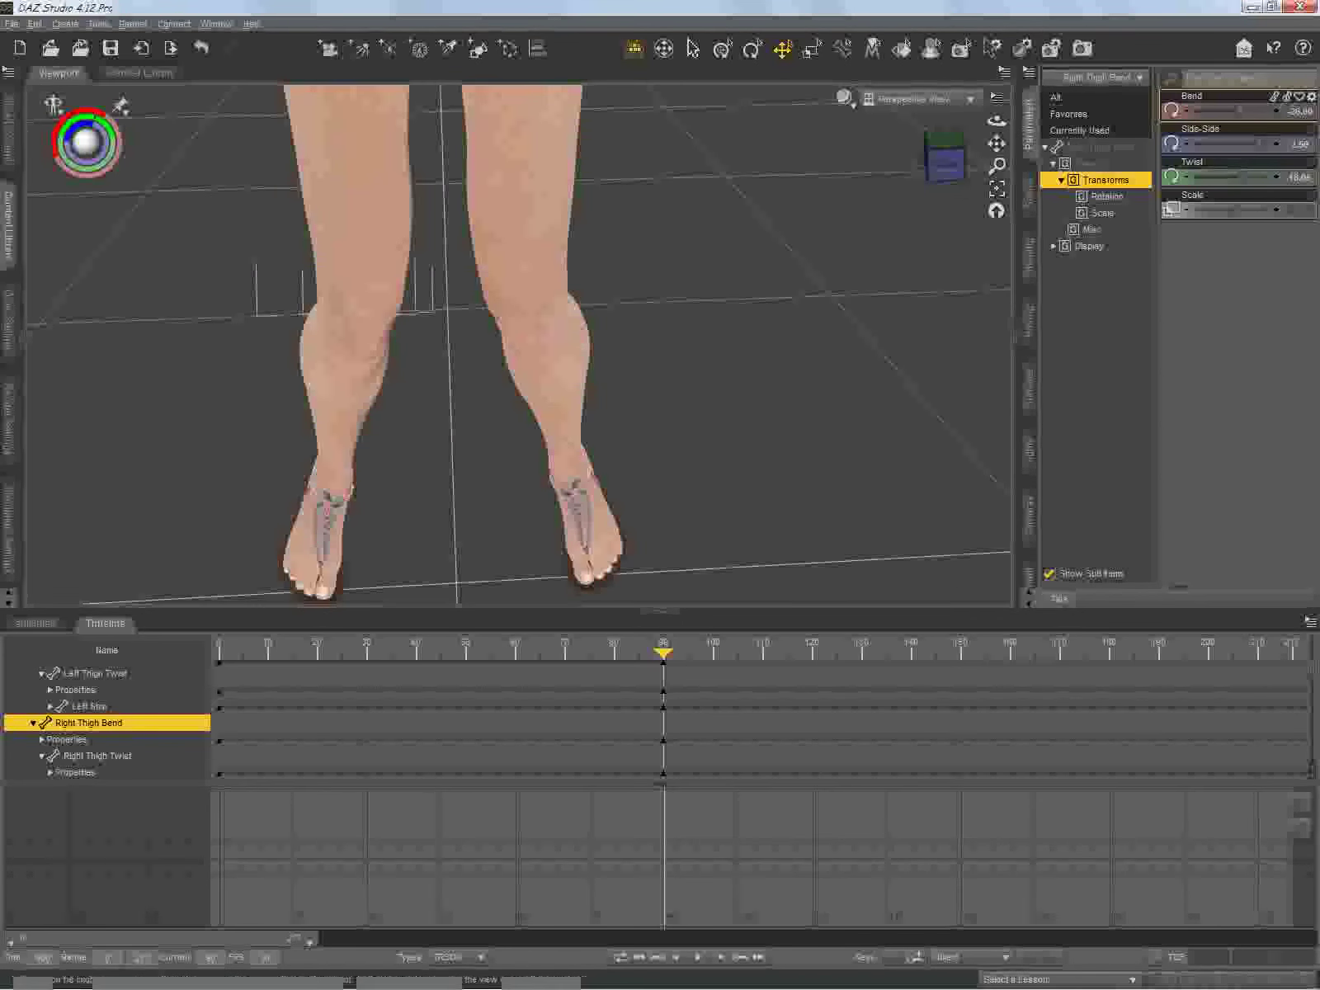
left_click_drag(997, 143, 1004, 353)
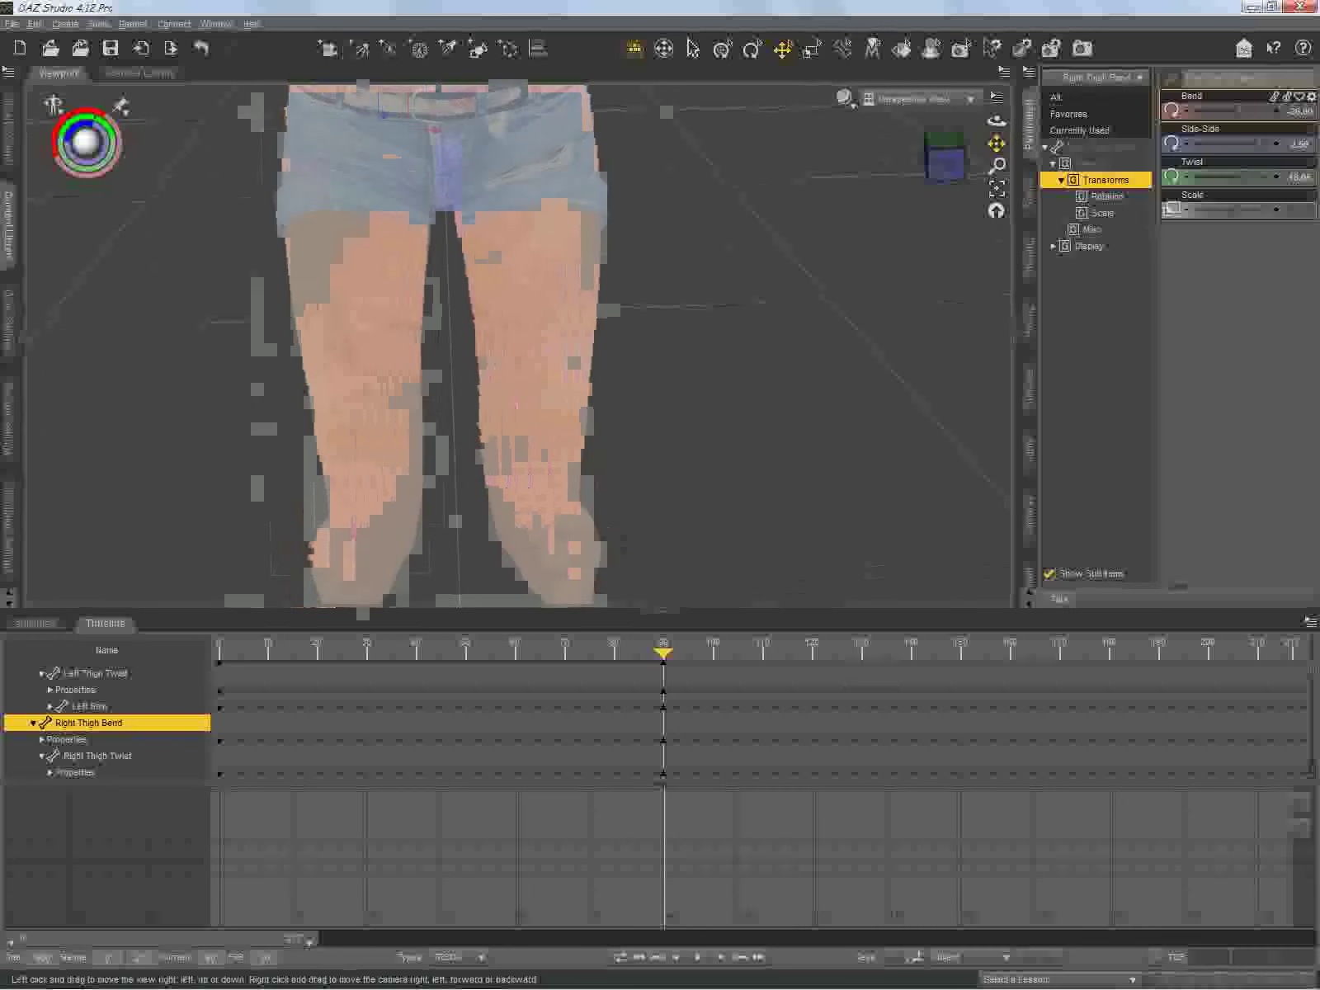
left_click_drag(944, 163, 943, 218)
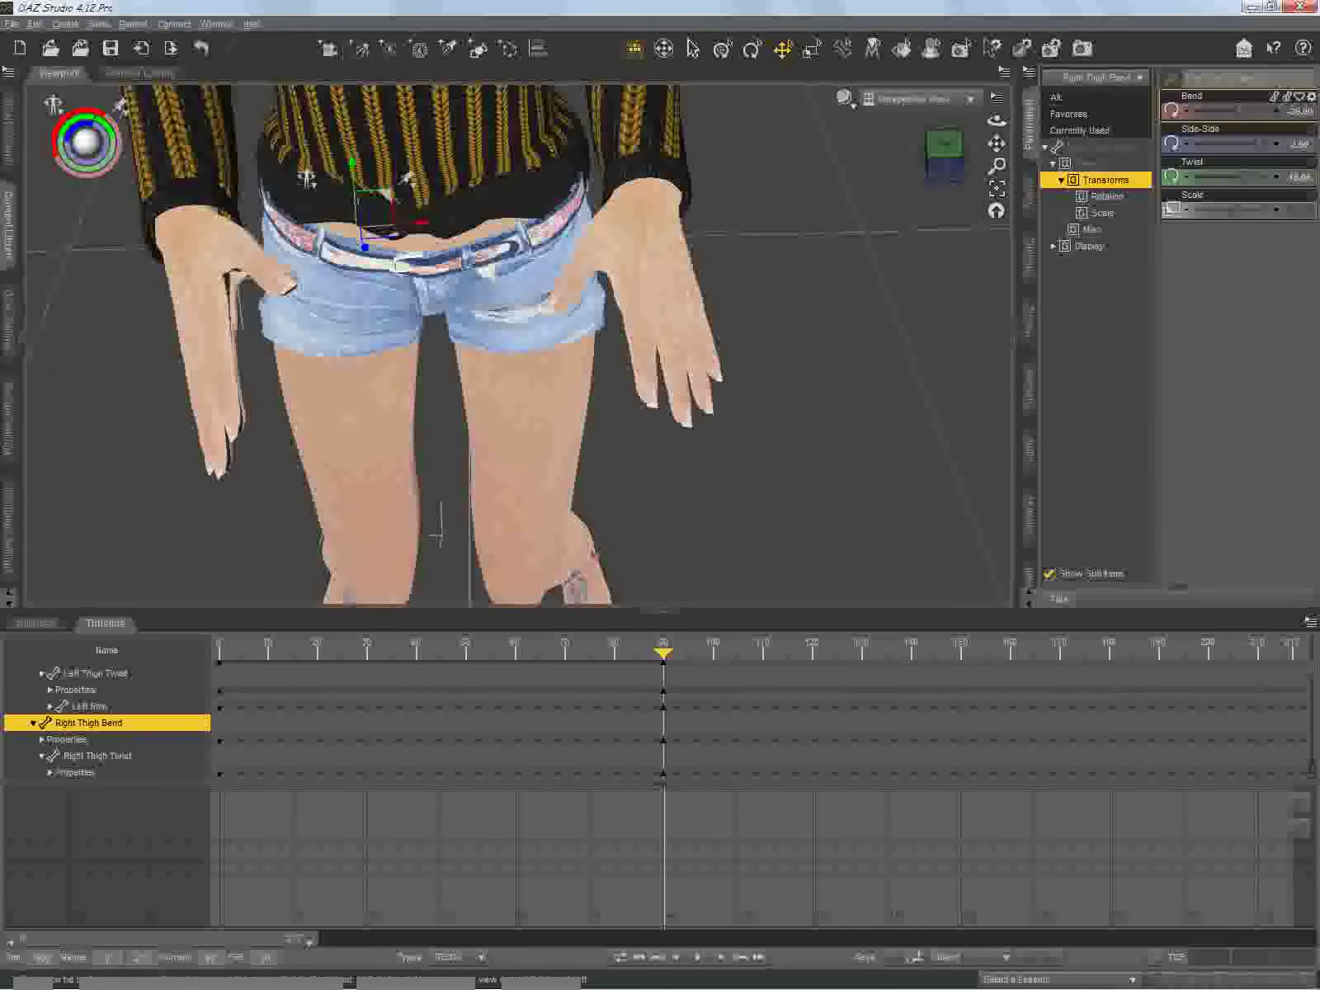
Step: Give the pelvis a slight bend at frame 90
left_click(487, 271)
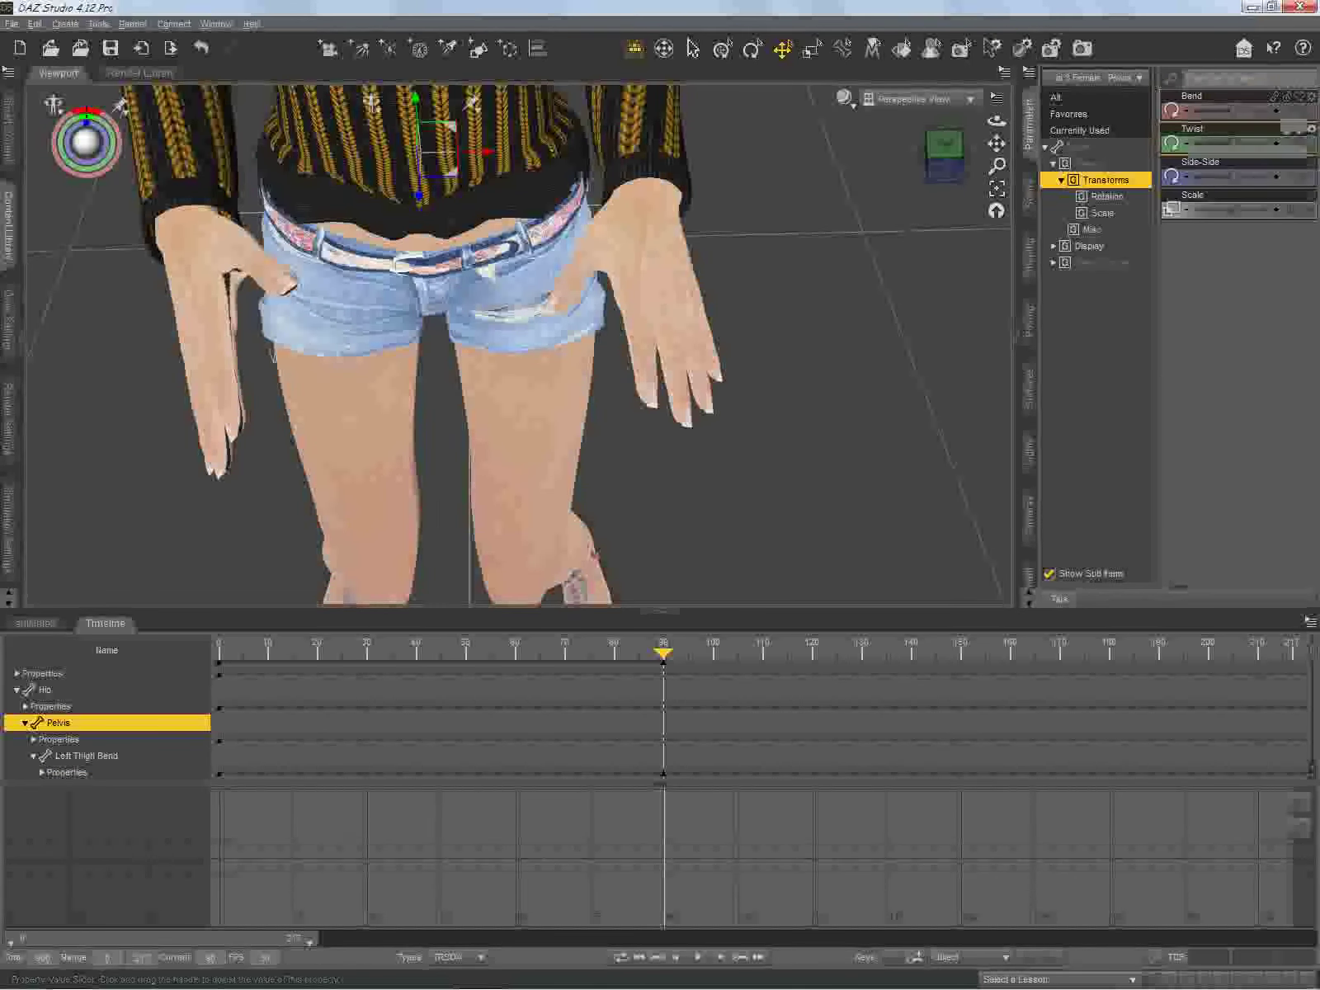
left_click_drag(1233, 111, 1209, 111)
left_click_drag(1207, 111, 1234, 110)
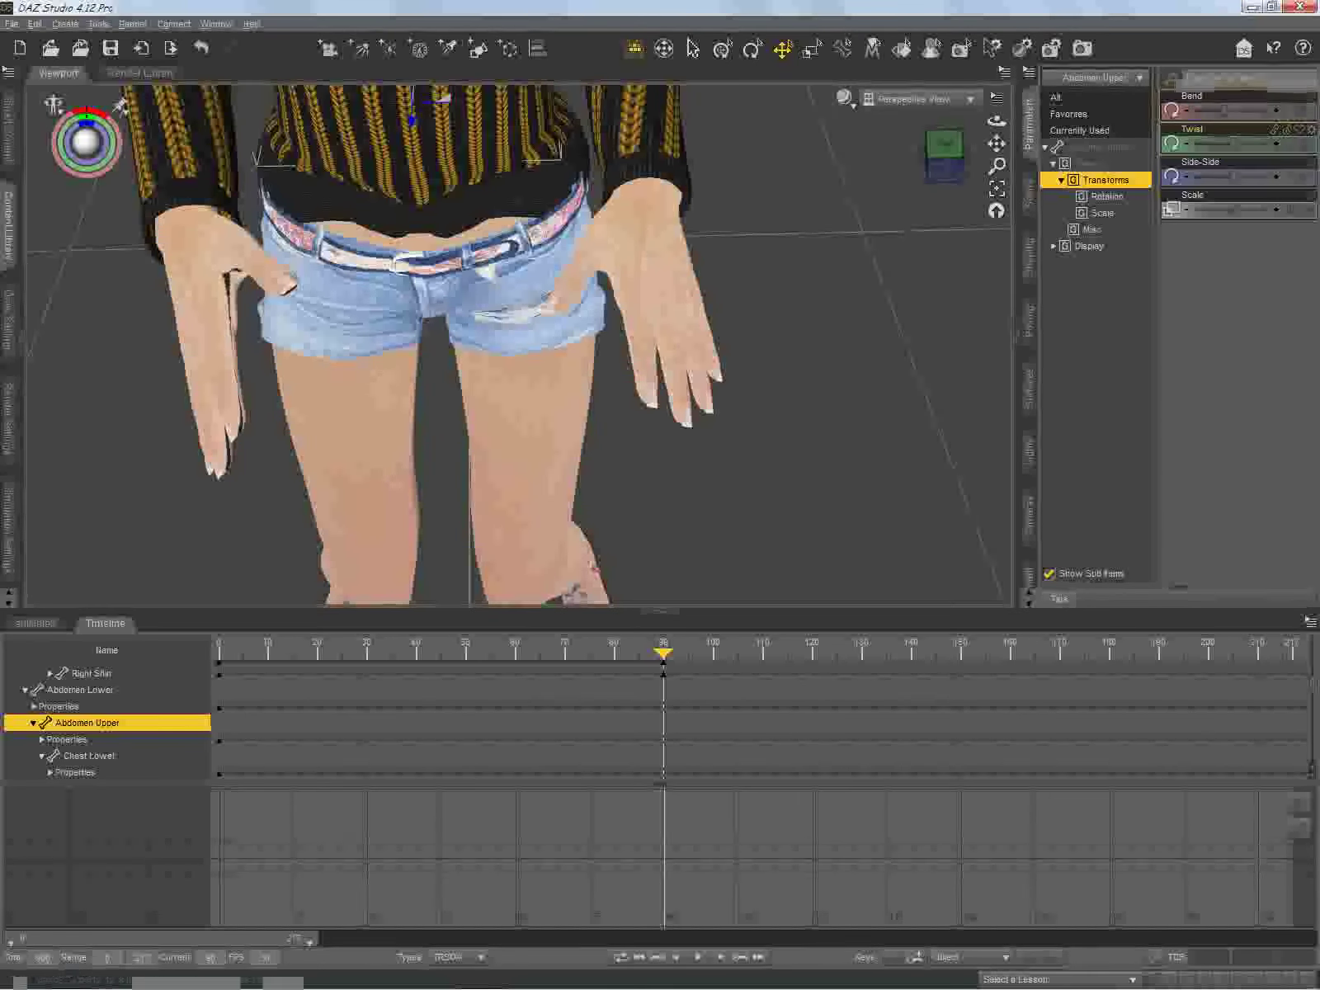
Step: Slightly adjust the upper abdomen's twist and side-side rotation, and bend it forward about 19 at frame 90
left_click_drag(1228, 144, 1226, 177)
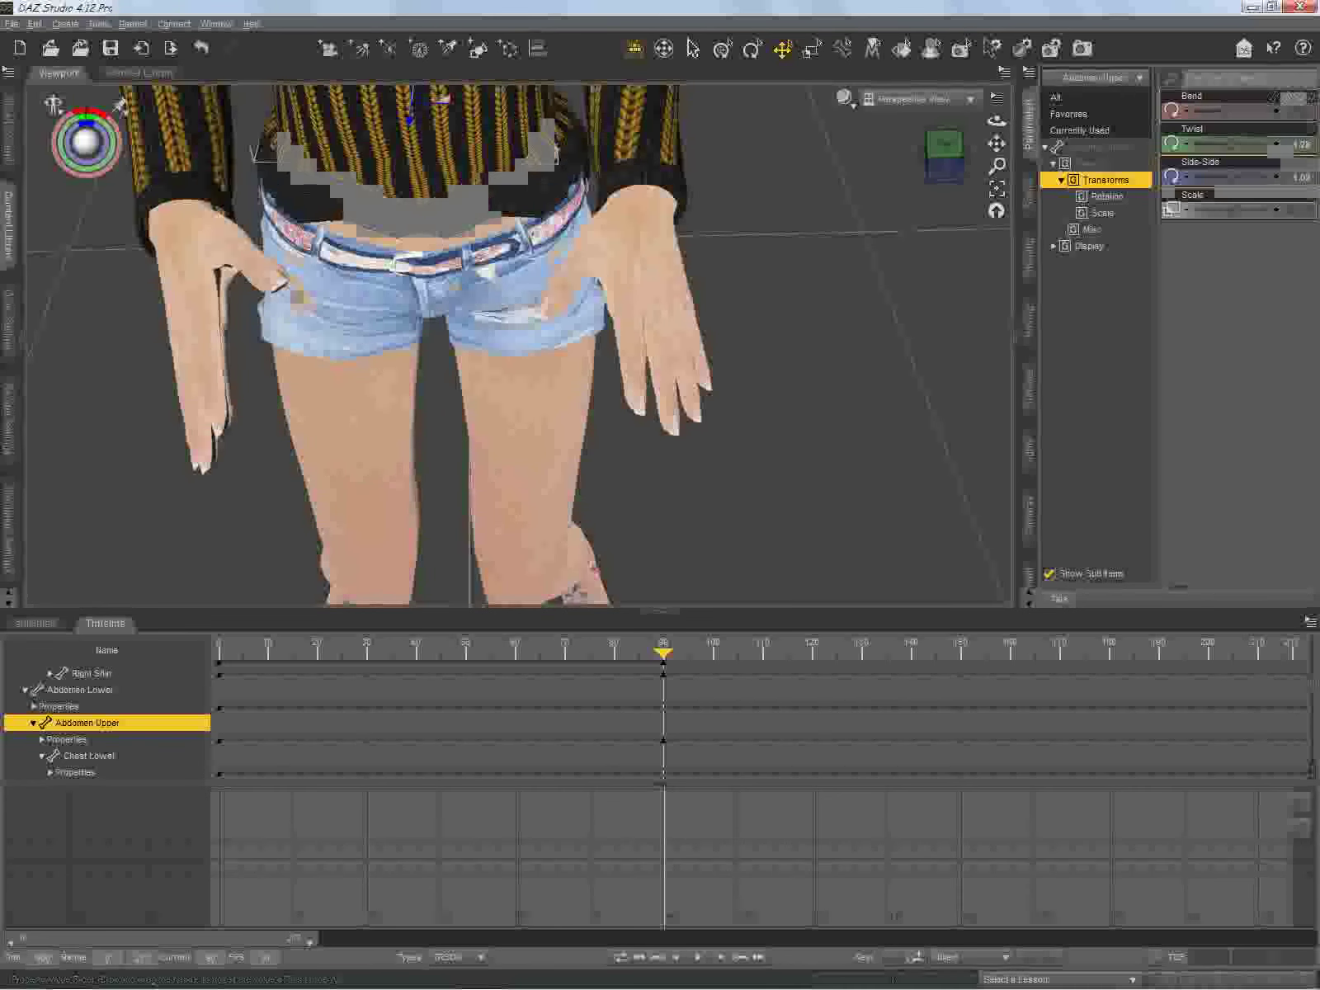
left_click_drag(1224, 110, 1248, 110)
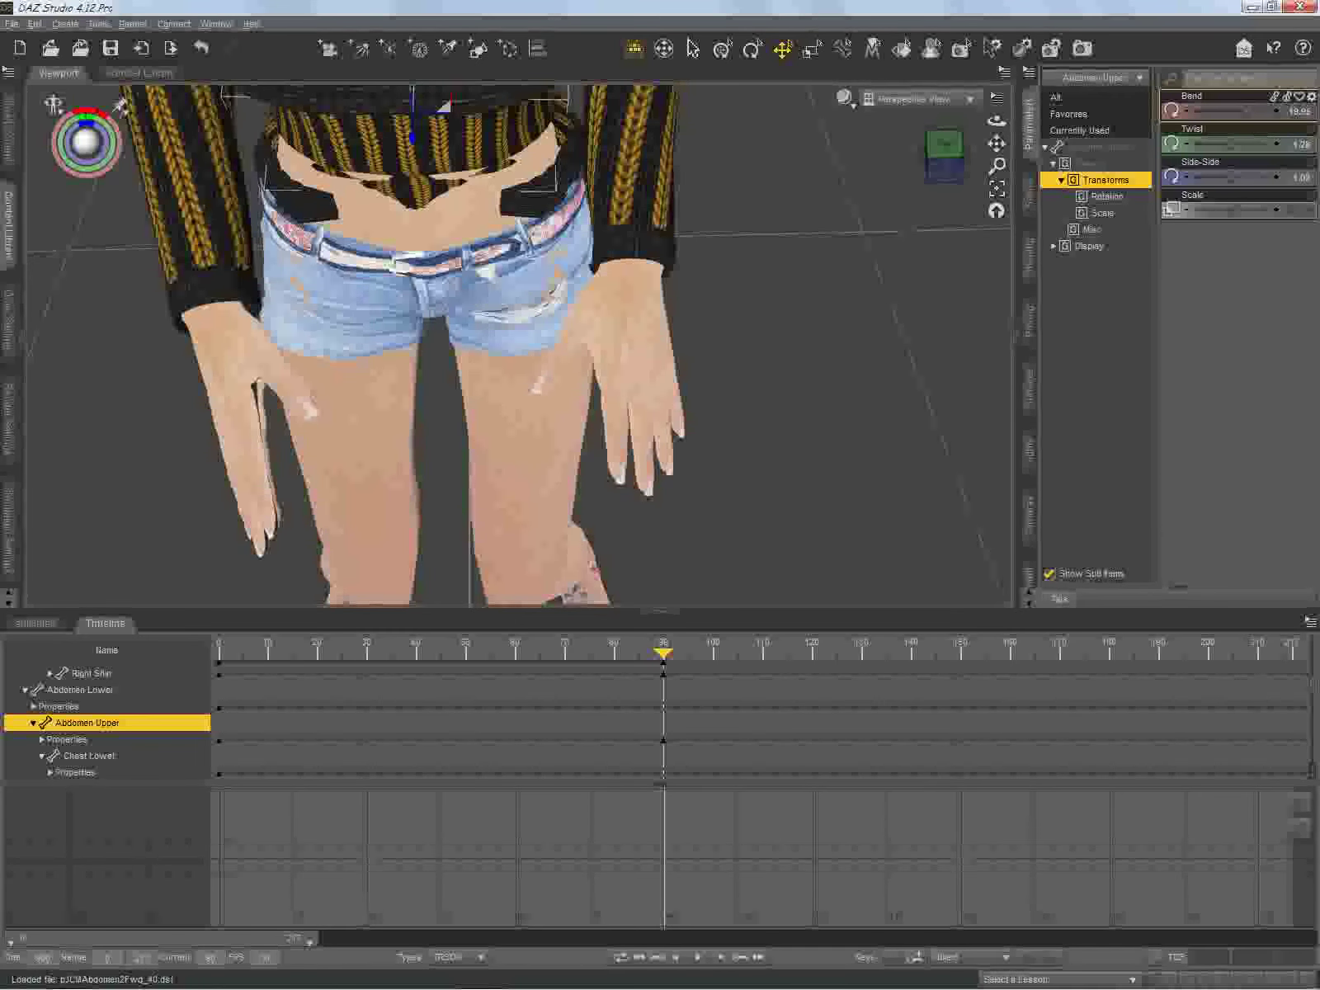
Step: Reduce the left forearm's bend to about -45 at frame 90 and copy the value
left_click_drag(946, 157, 890, 172)
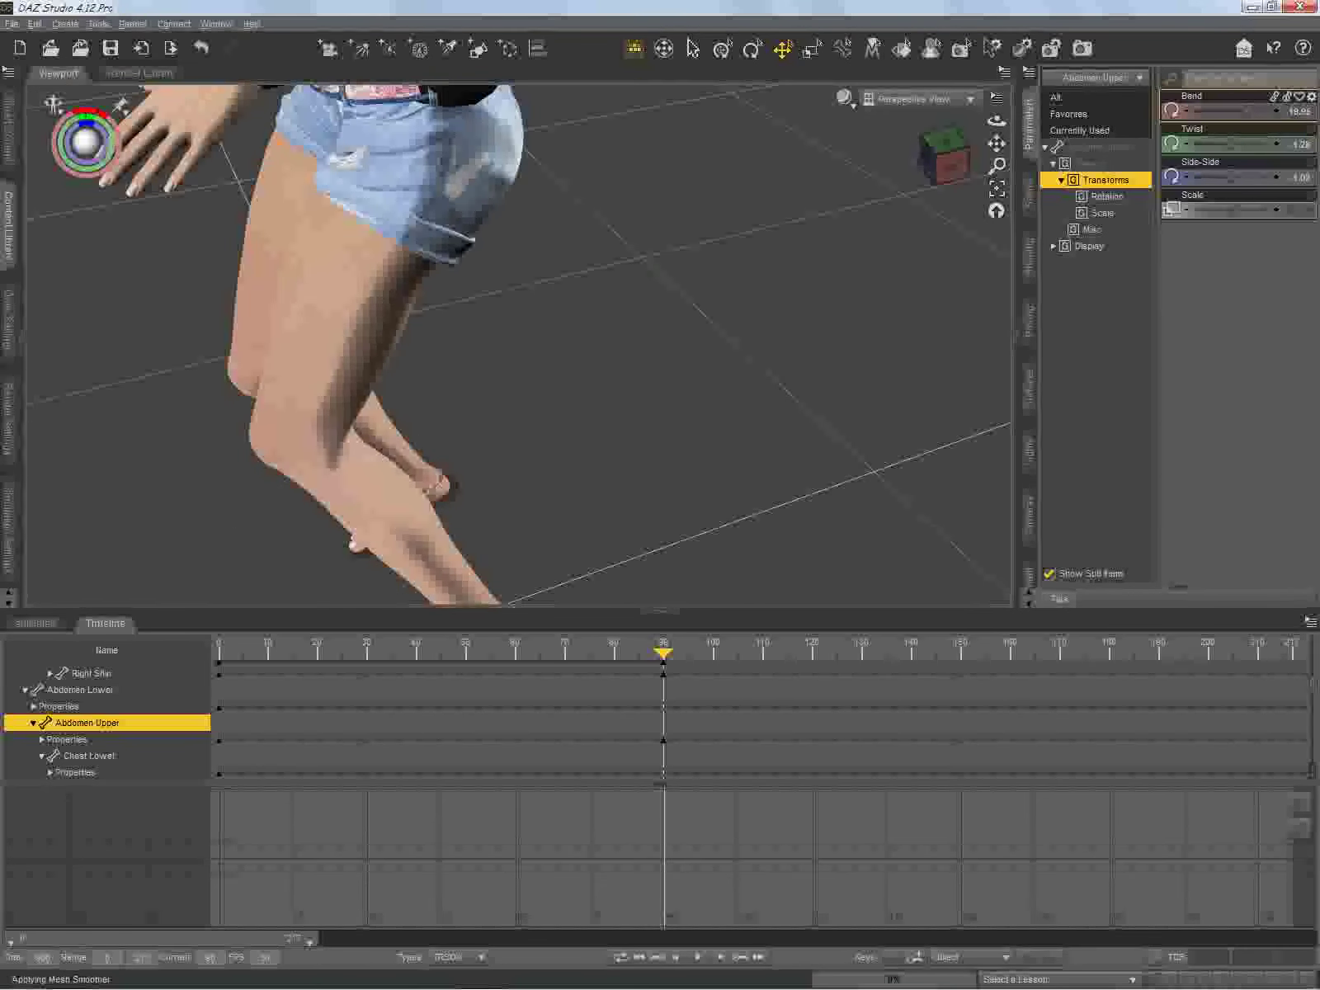
left_click_drag(996, 143, 1063, 115)
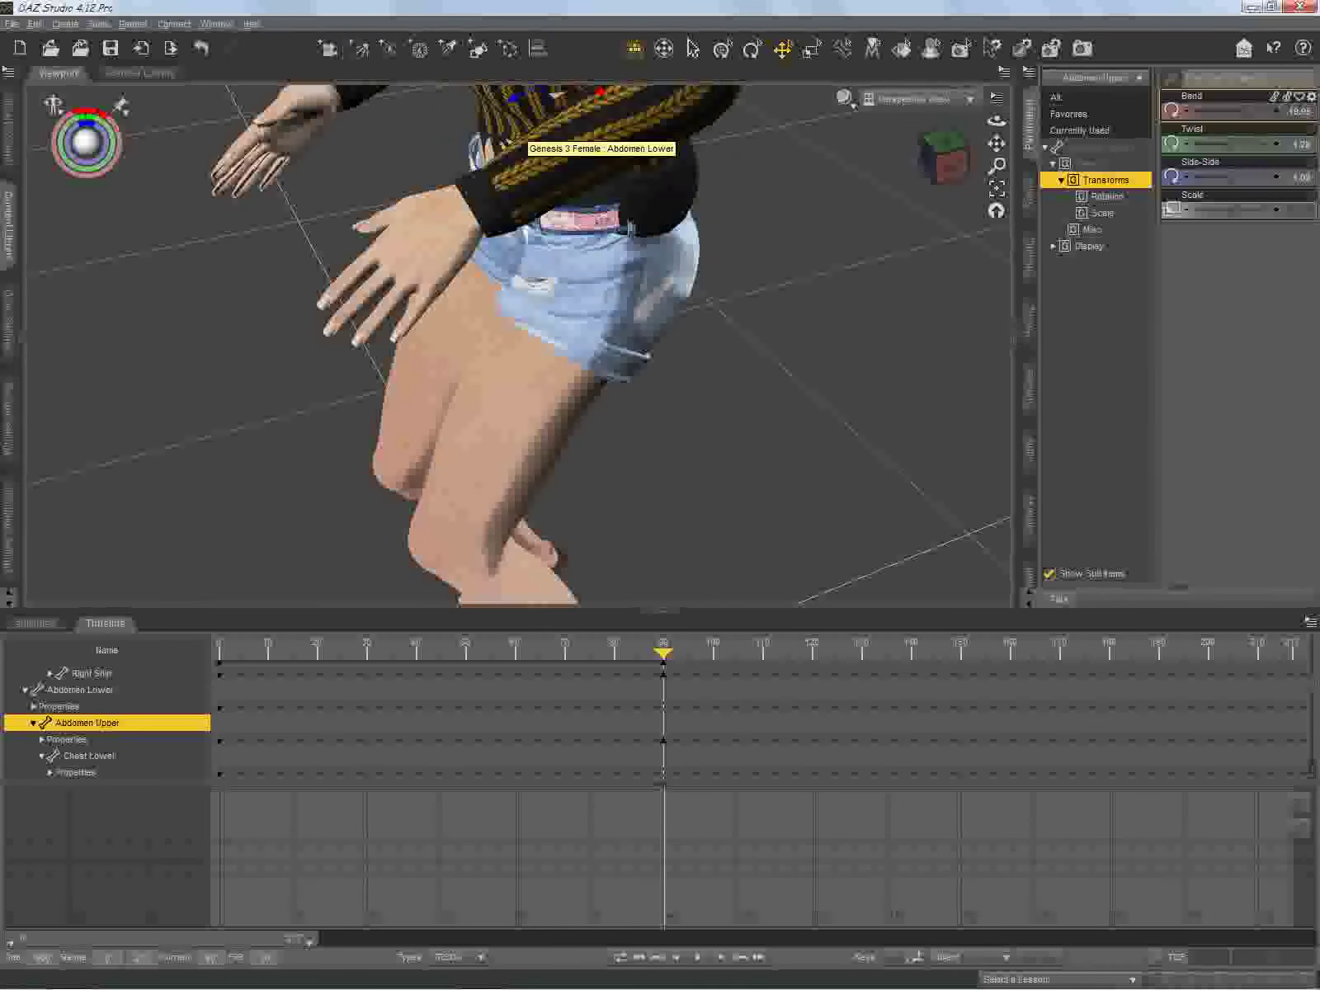
left_click_drag(997, 144, 1007, 380)
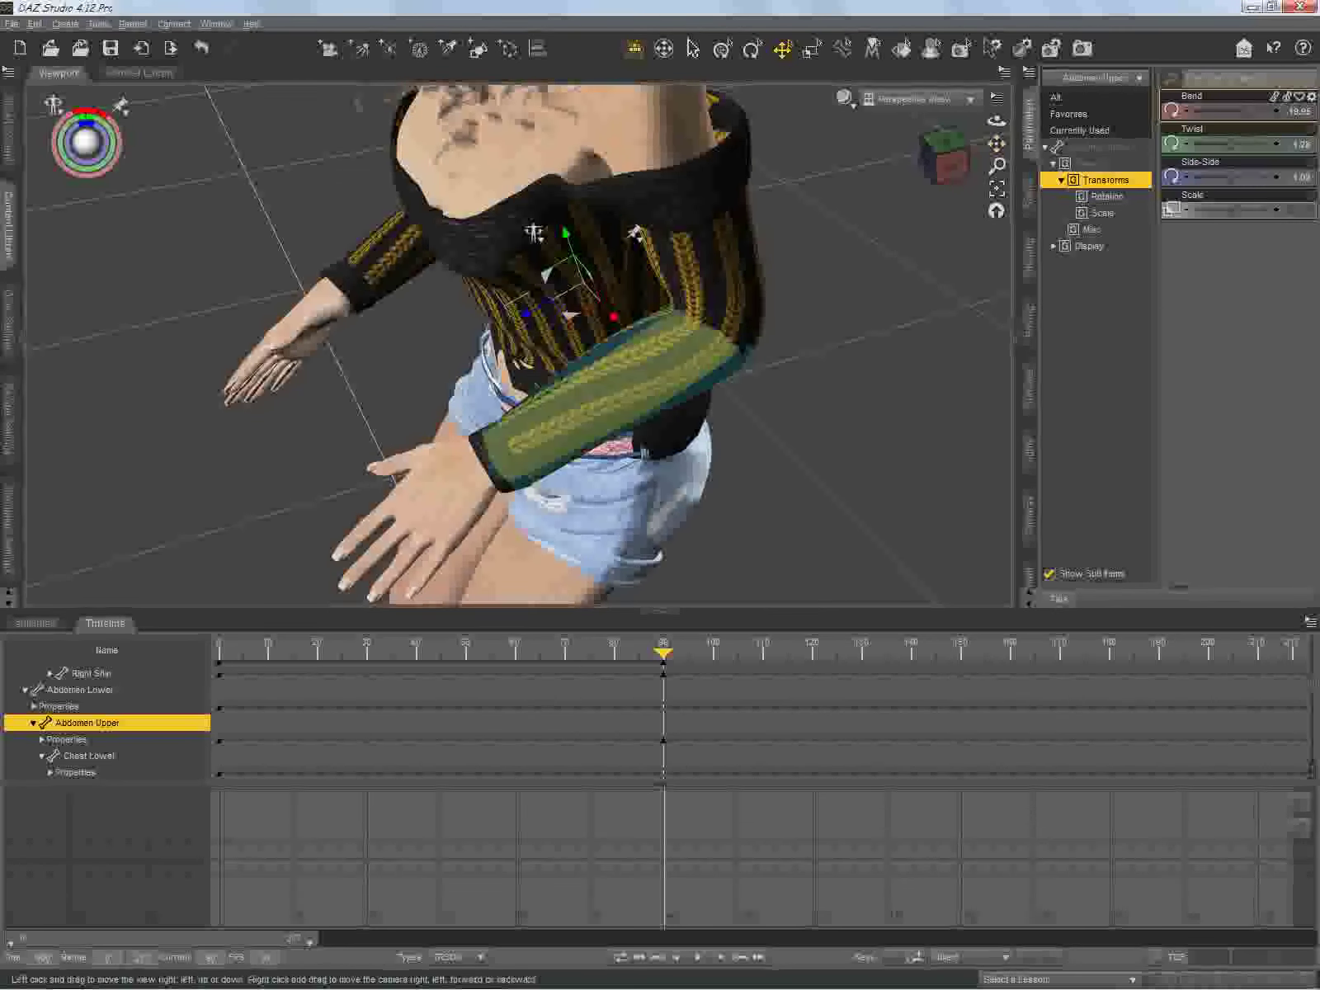
left_click(611, 388)
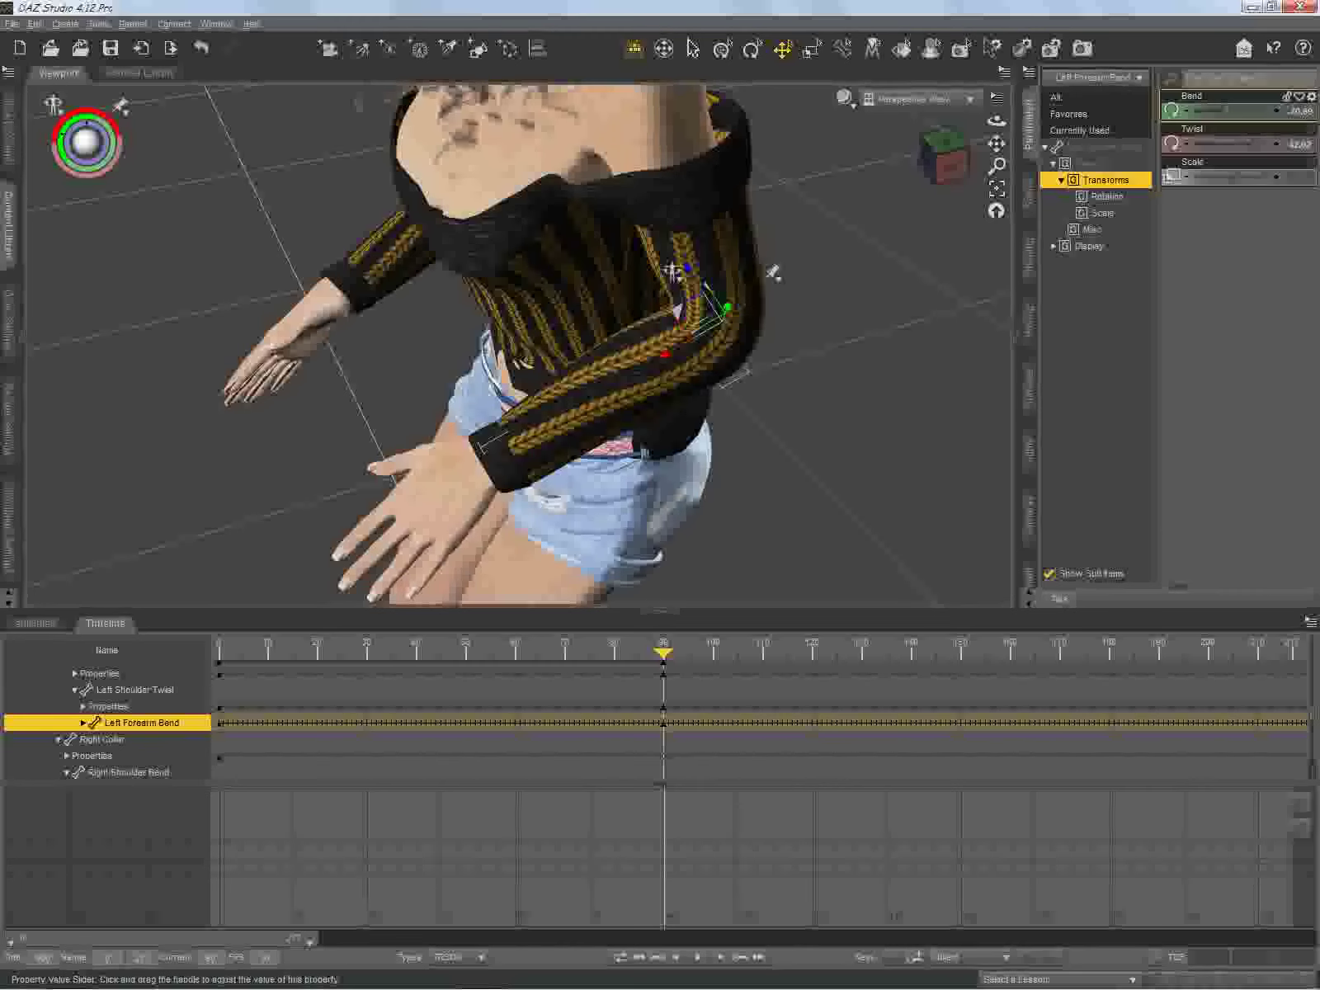
left_click_drag(1227, 111, 1236, 110)
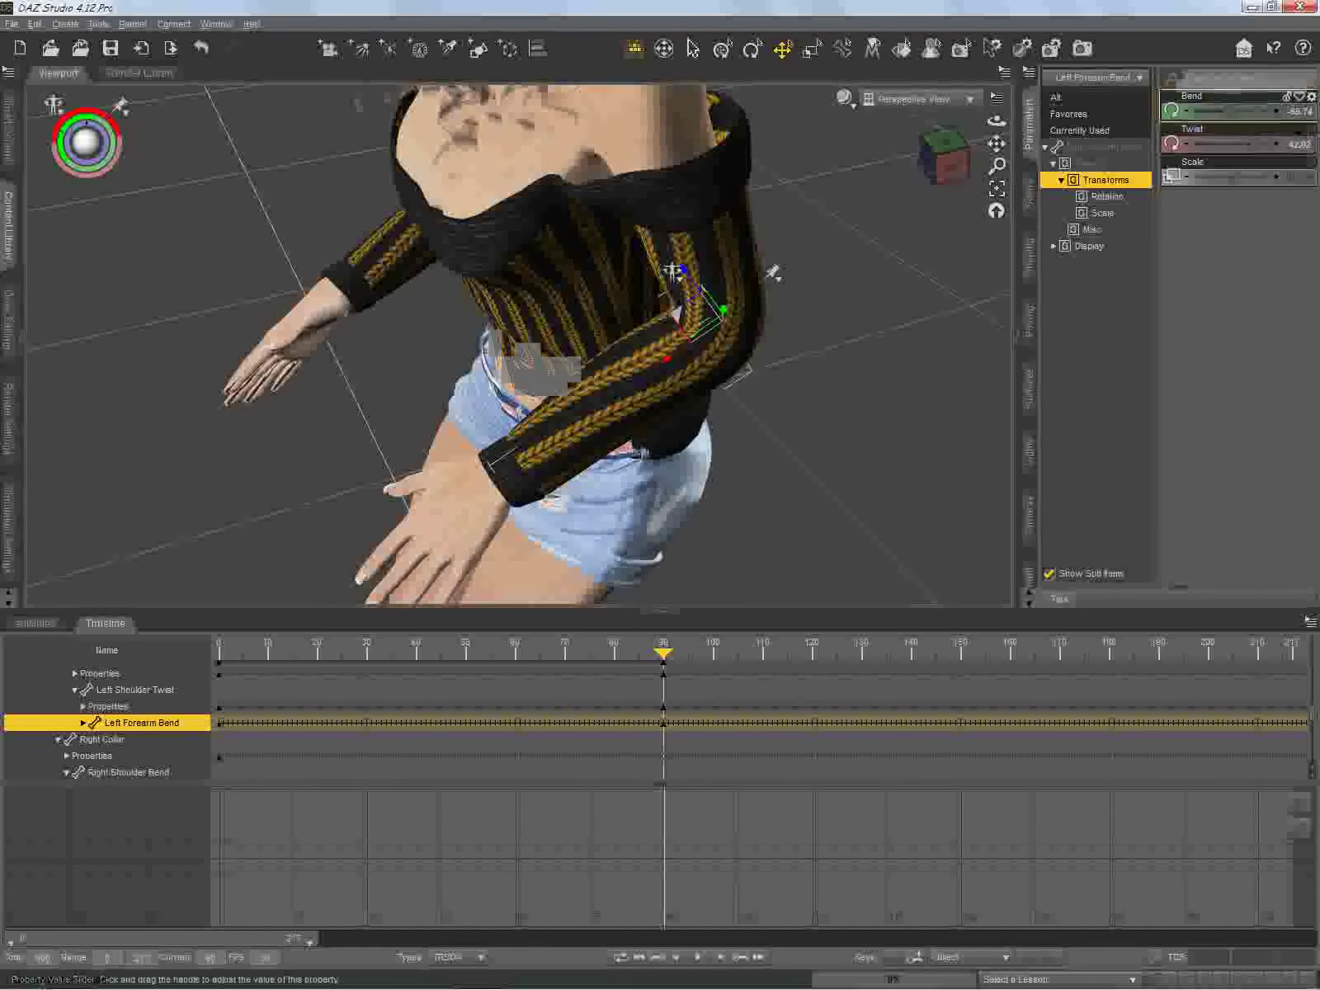
left_click_drag(1236, 110, 1230, 110)
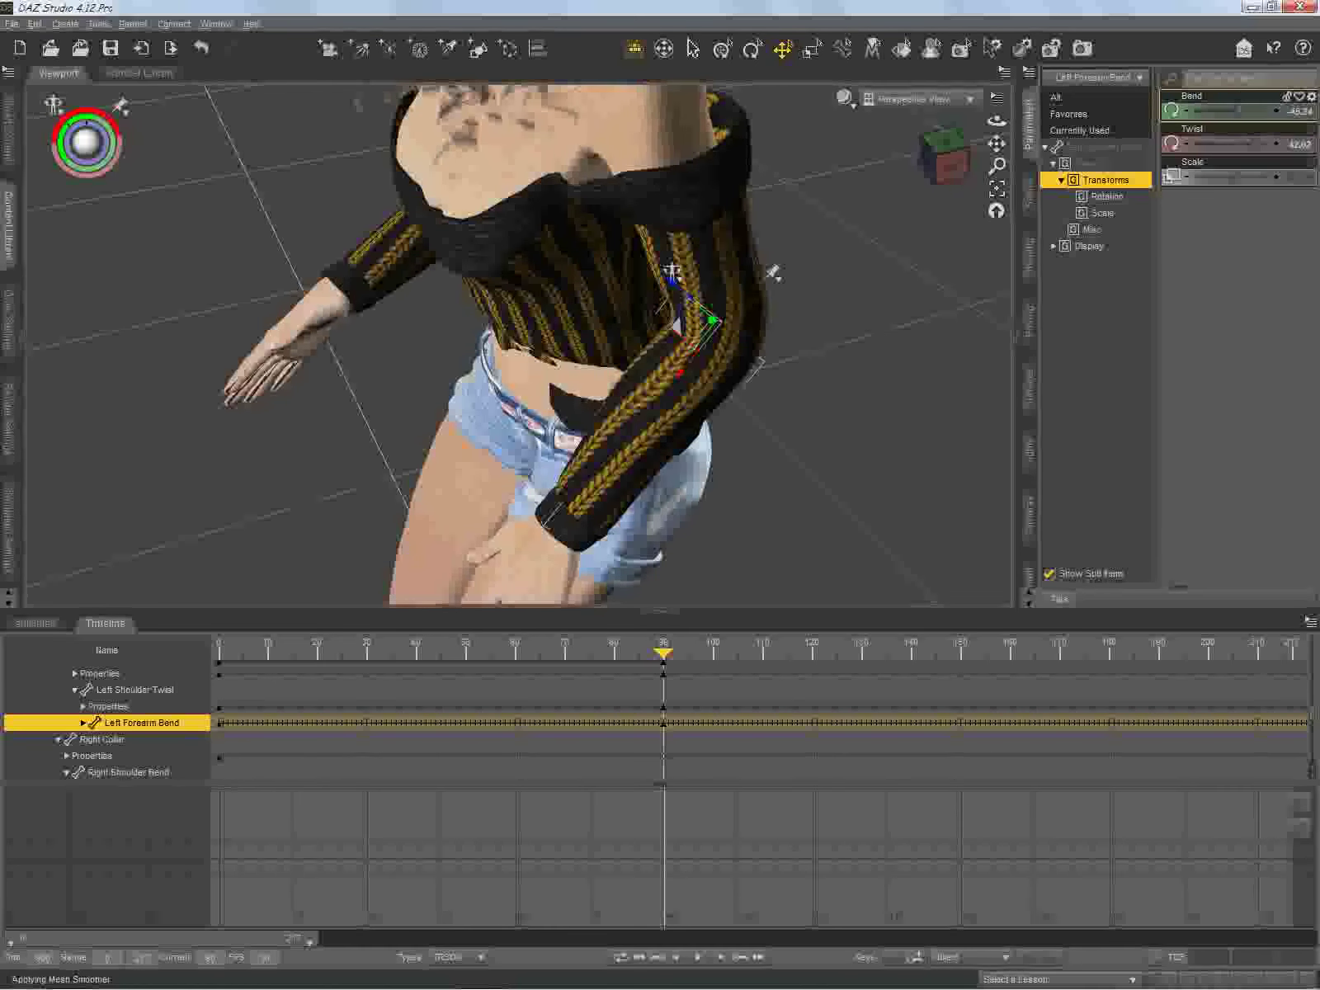
left_click(1300, 112)
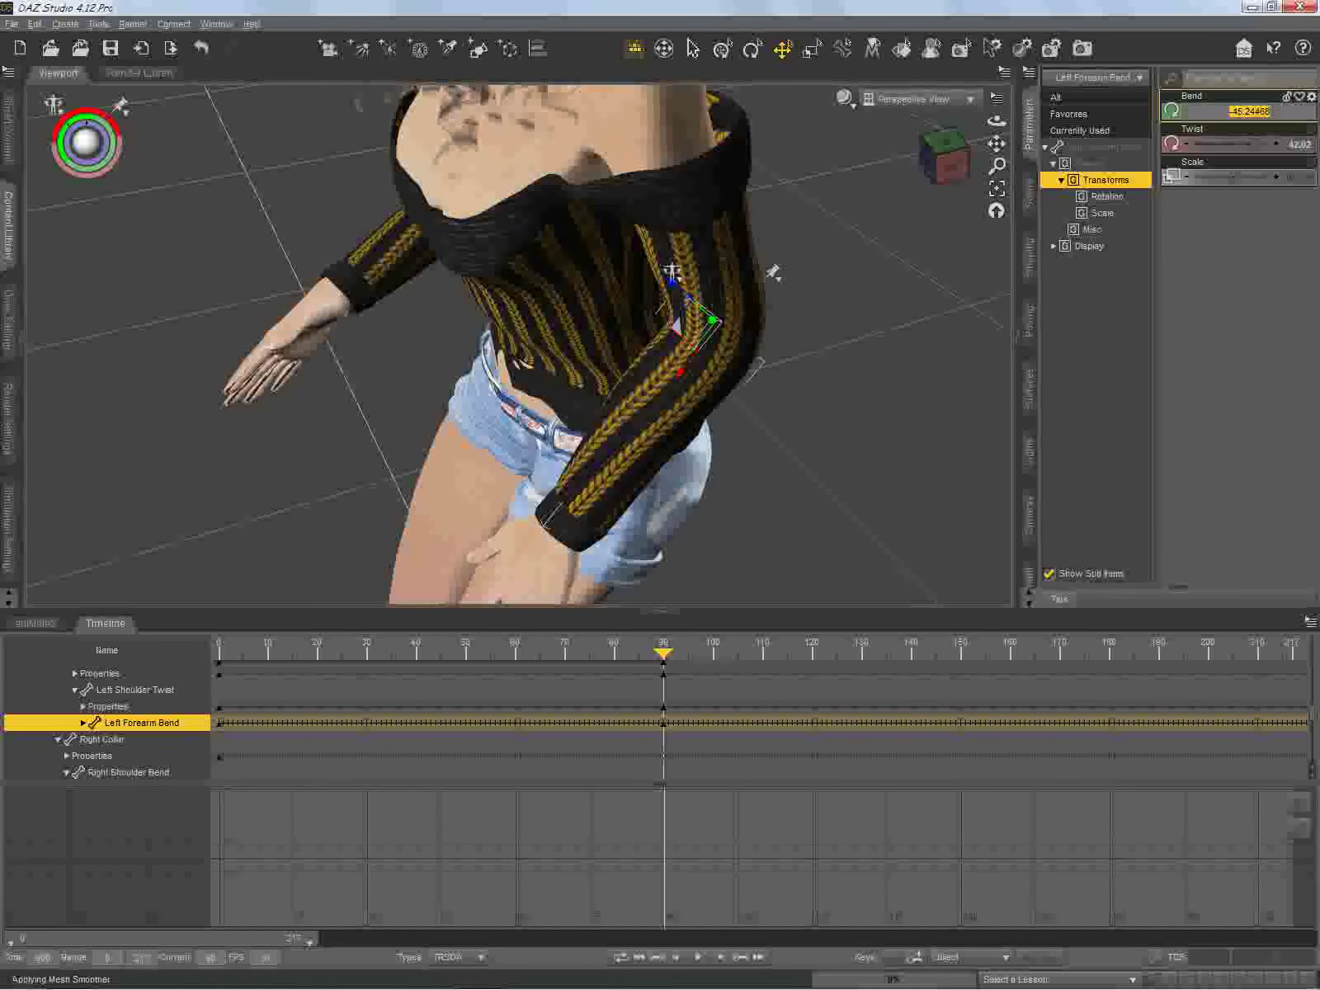
right_click(1251, 112)
left_click(1246, 179)
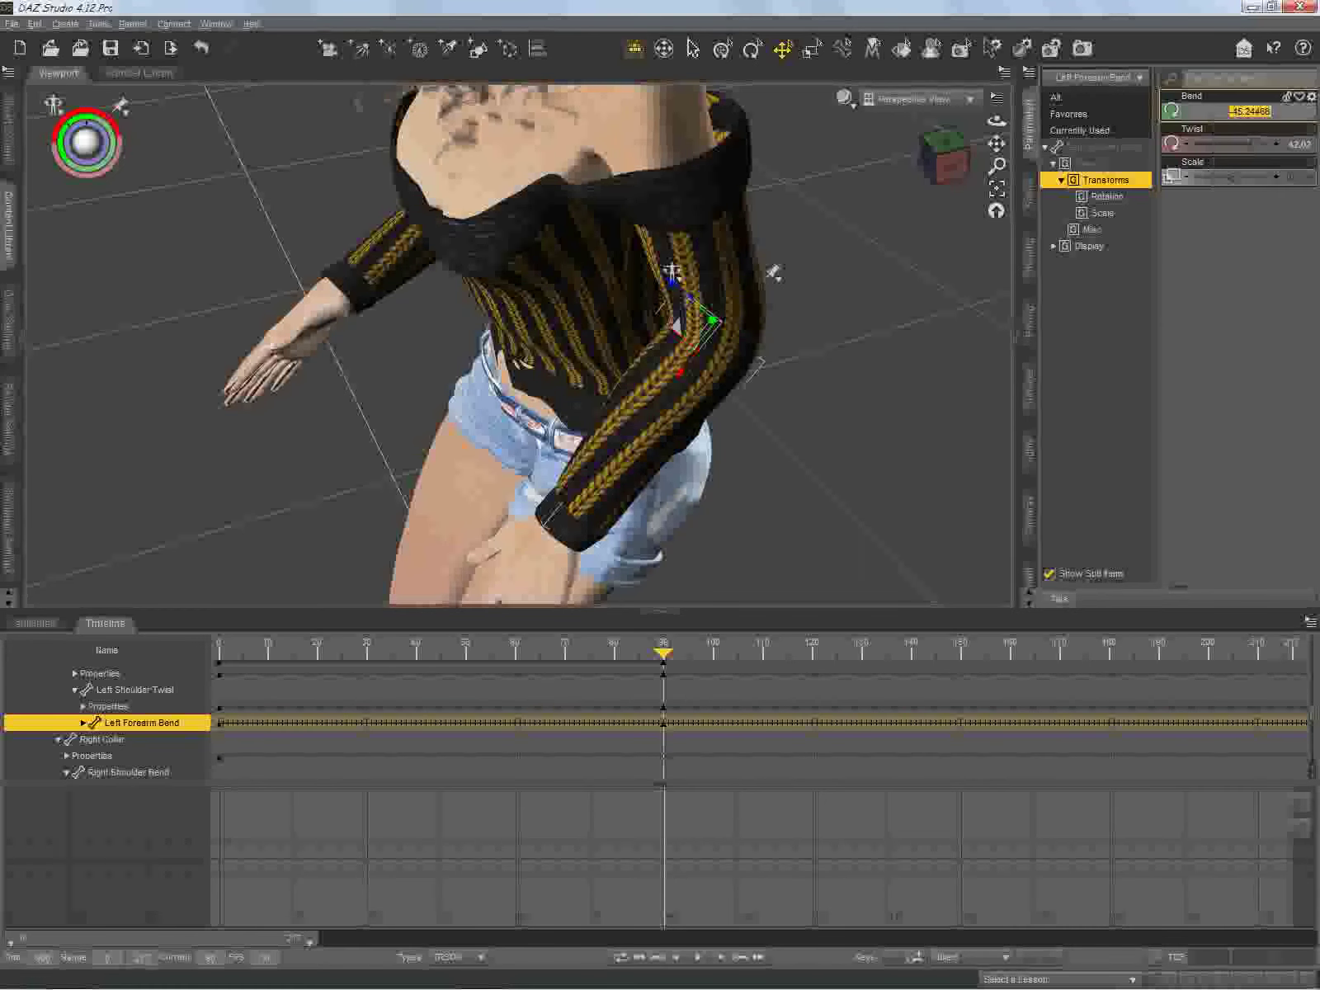
Step: Try to paste the copied left forearm bend value into the right forearm's bend
left_click(371, 268)
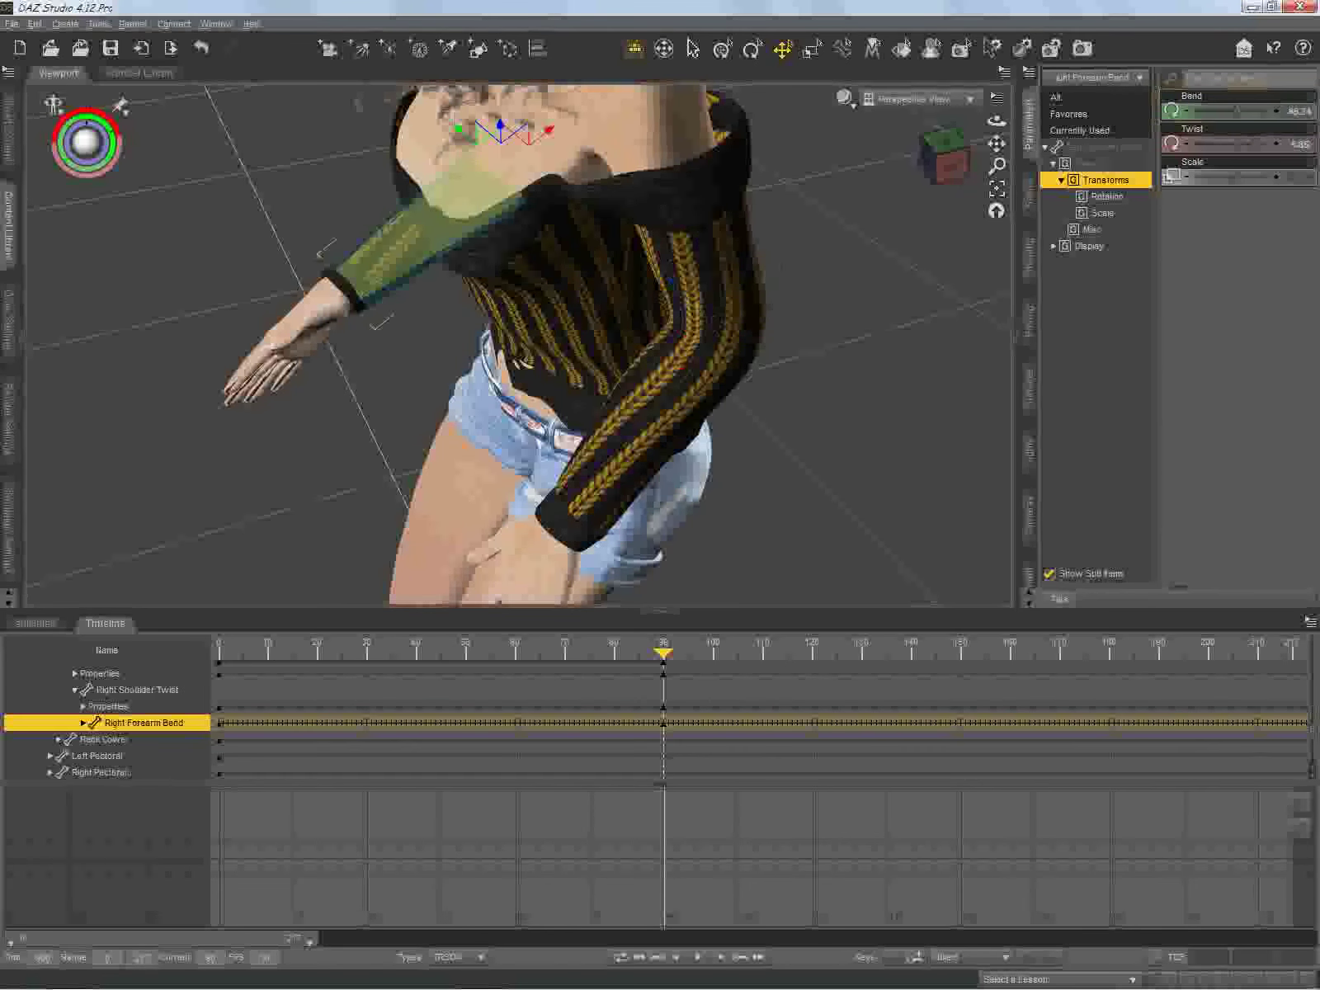
left_click(1250, 111)
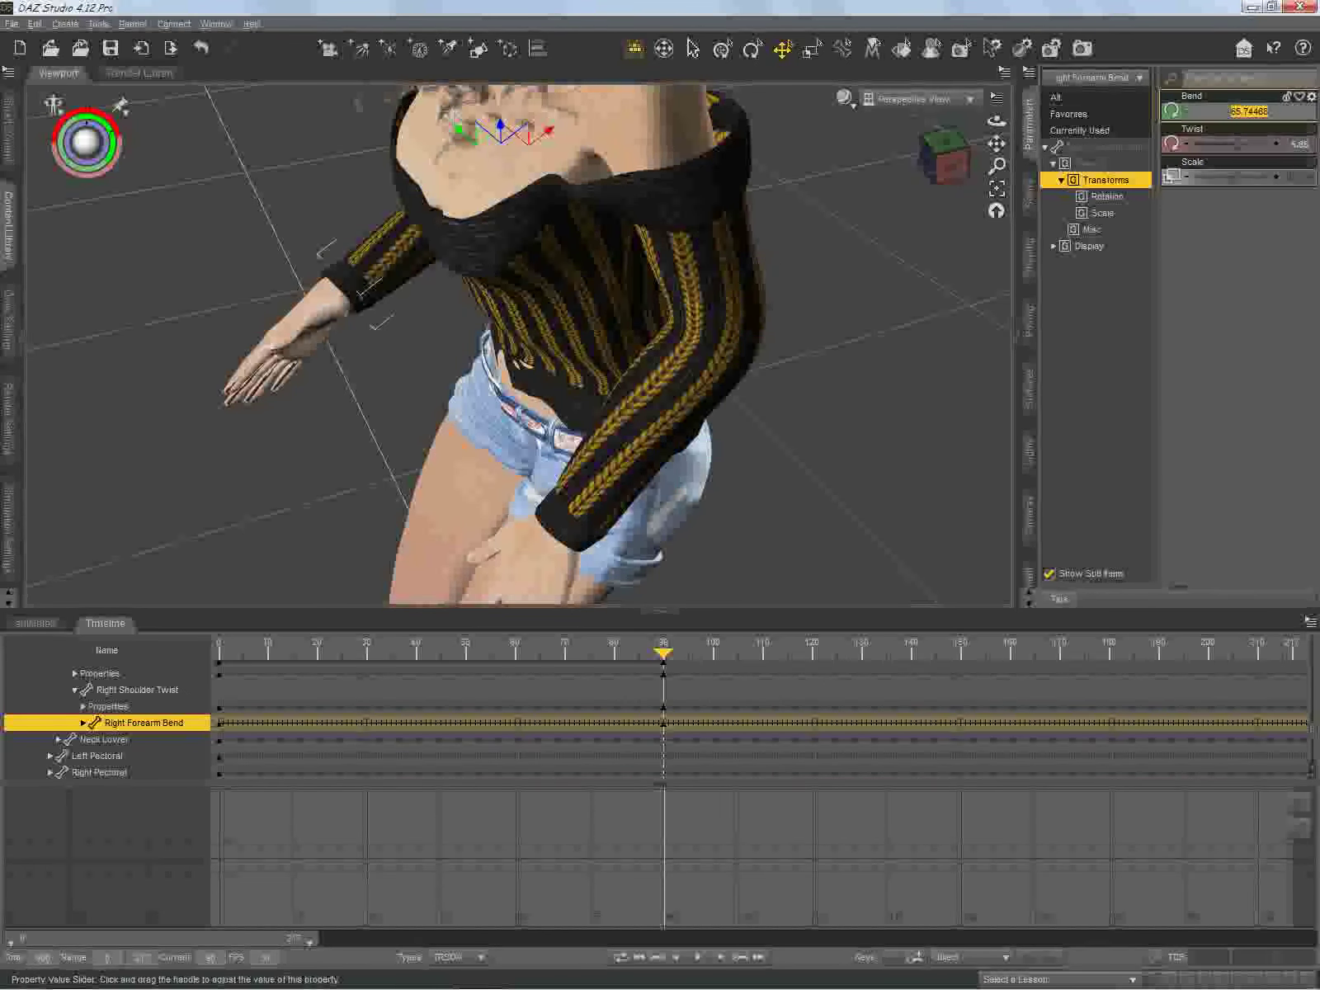
right_click(1250, 112)
left_click(1244, 194)
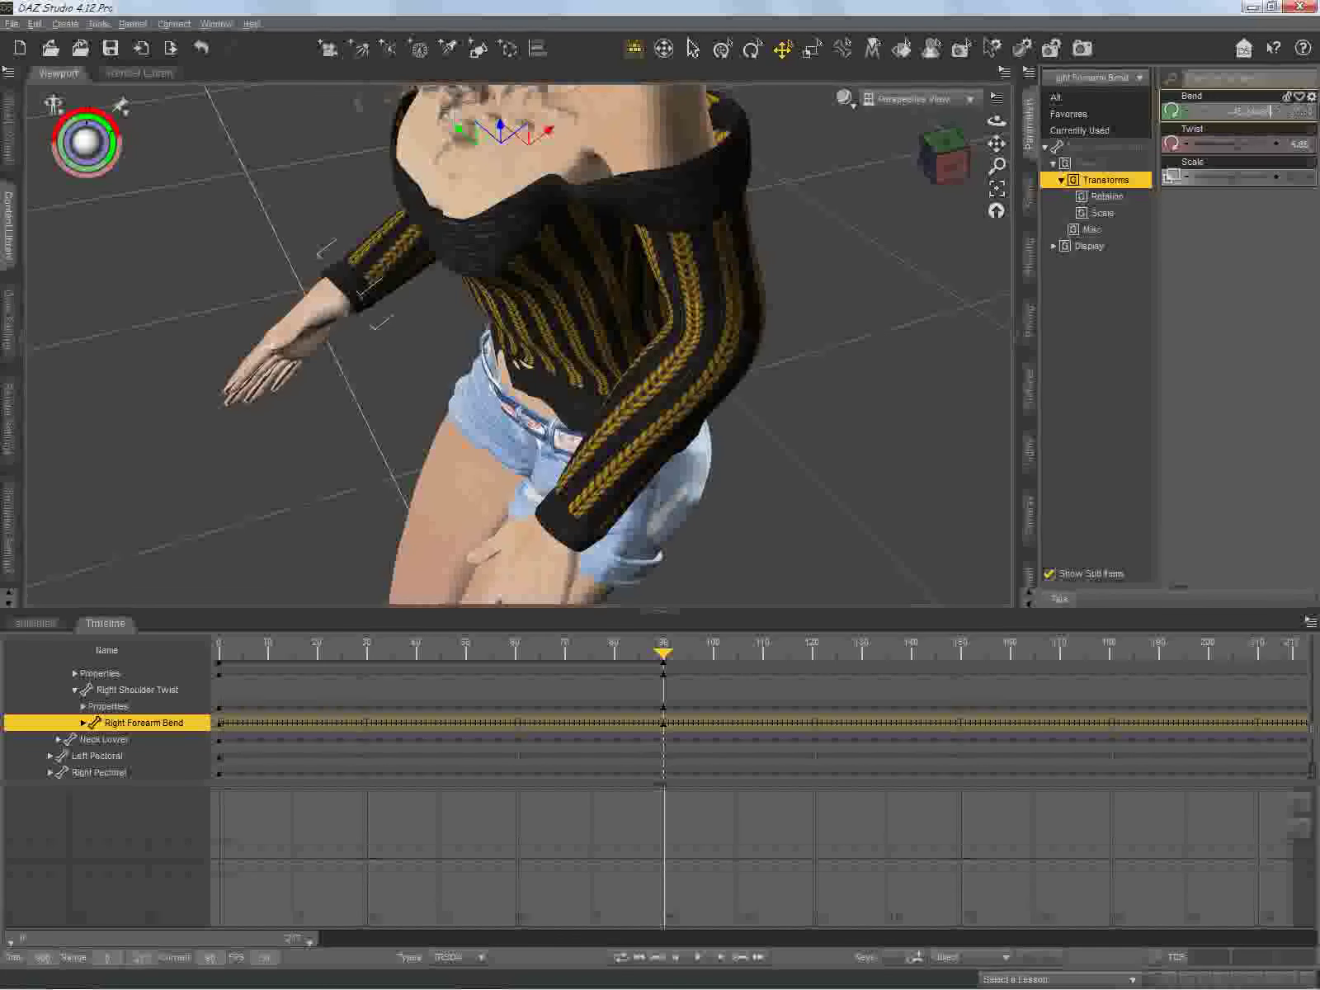
key("Return")
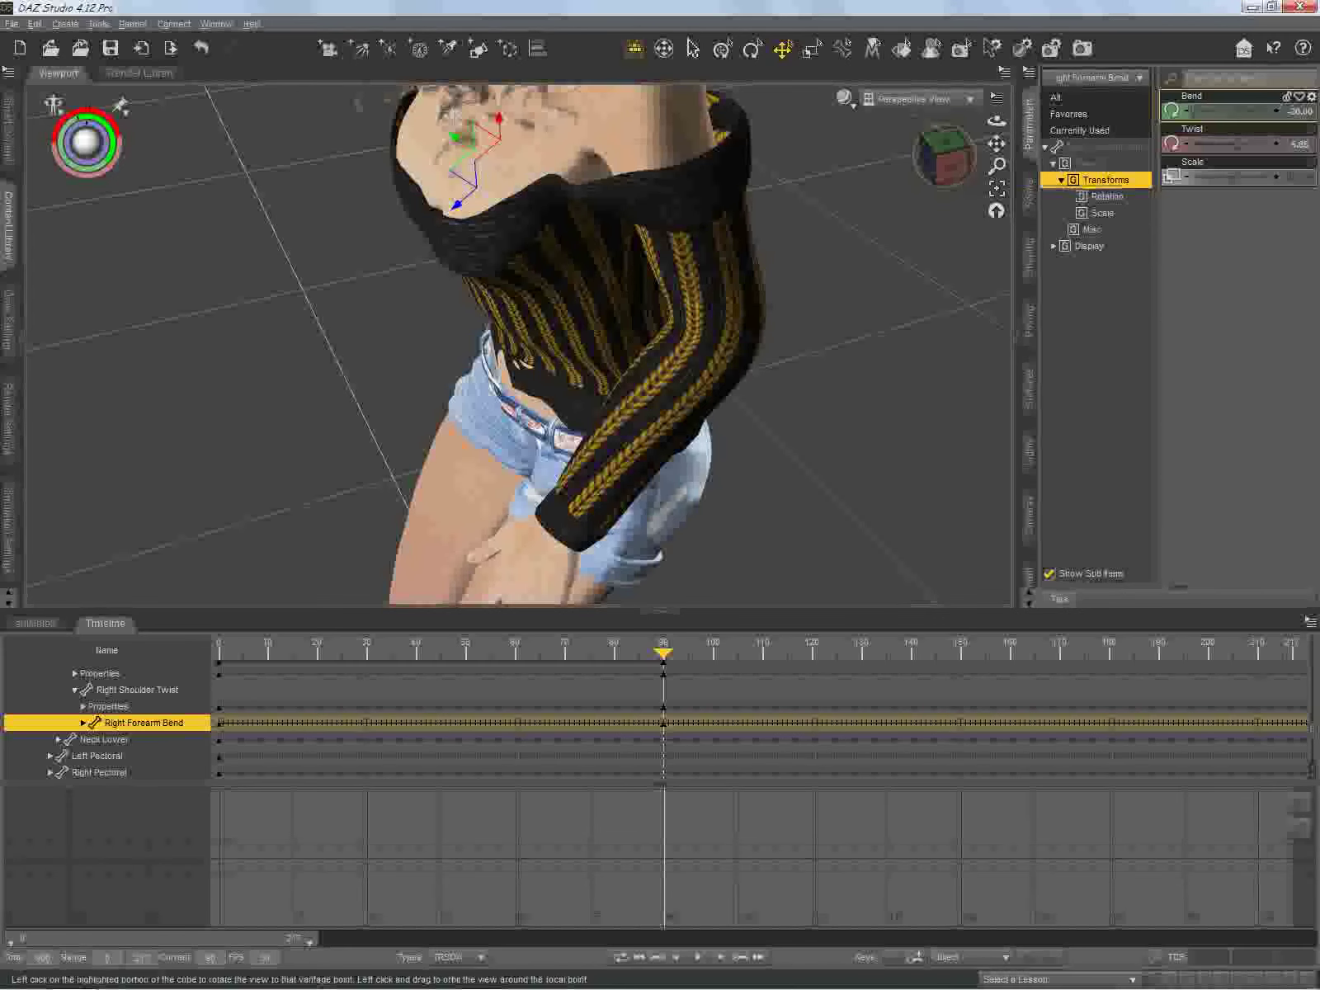
Step: Try again to match the right forearm's bend by pasting the copied value and editing it
left_click_drag(950, 168, 1015, 156)
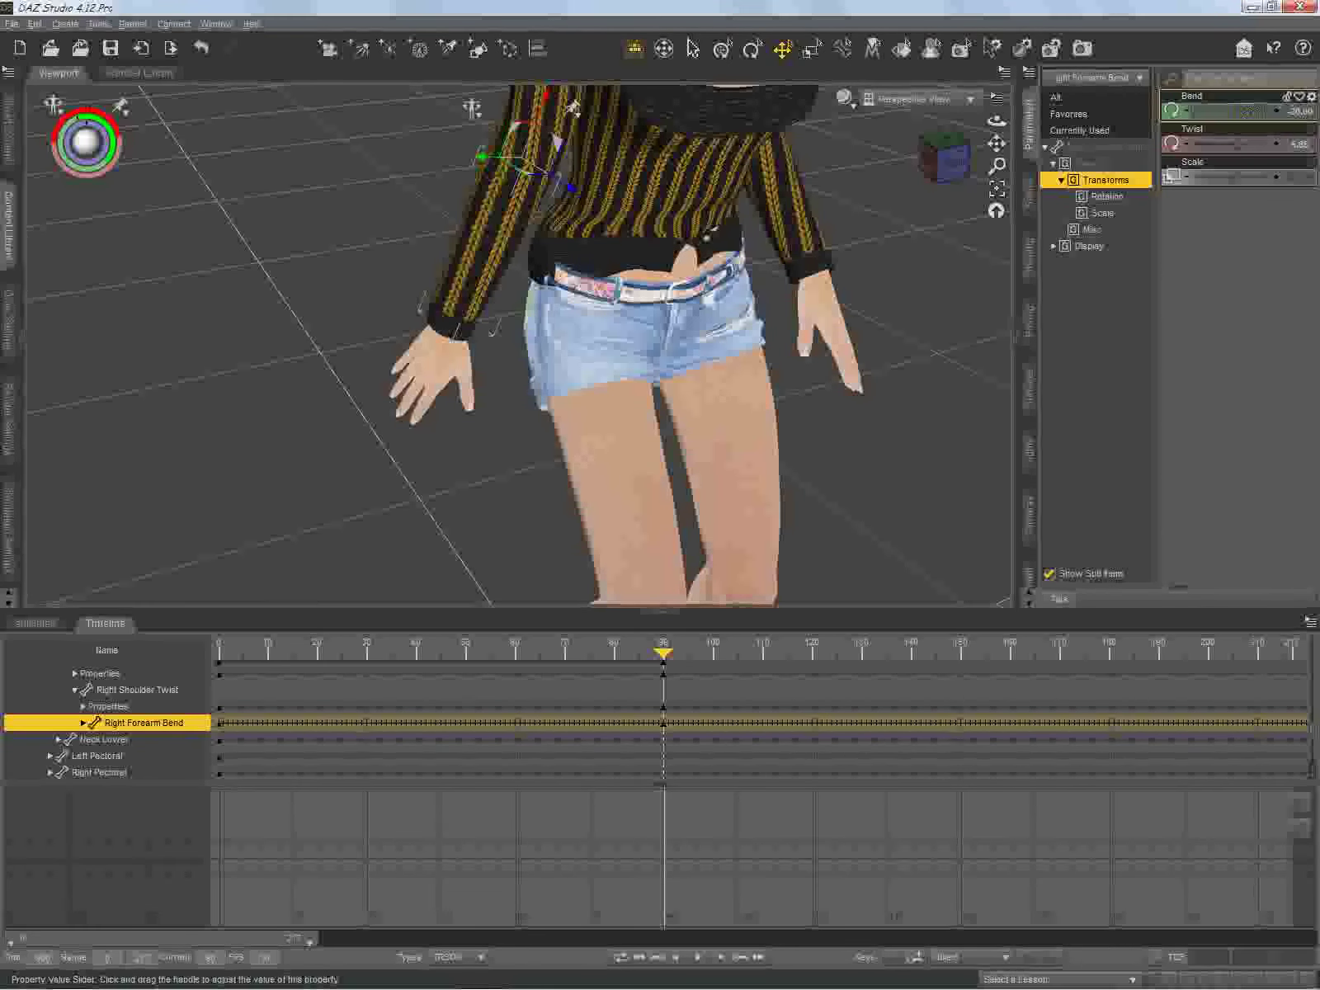
left_click(1300, 112)
right_click(1253, 111)
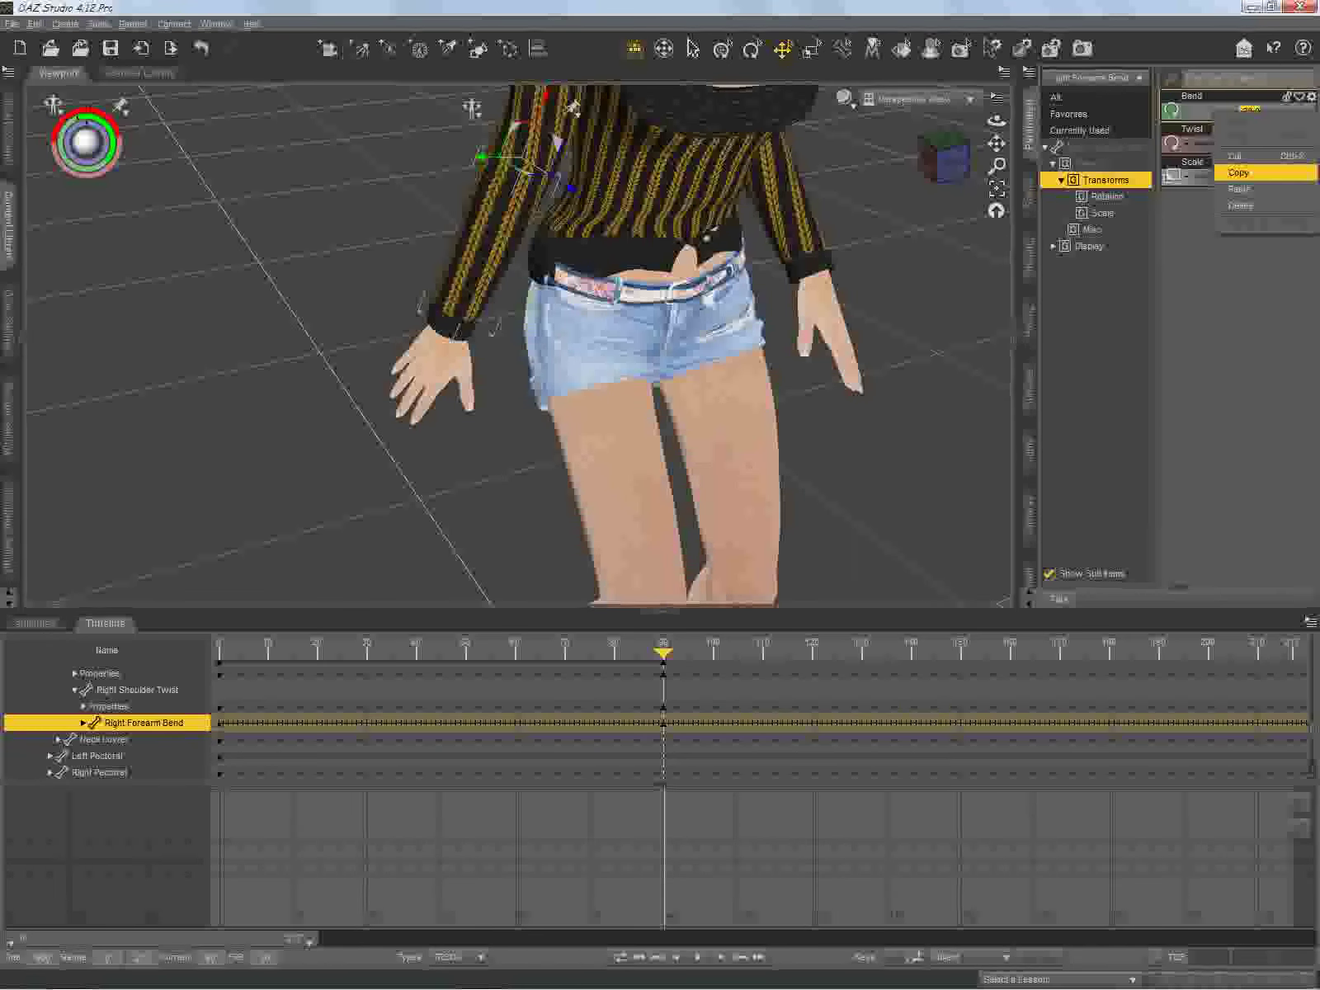
left_click(1242, 188)
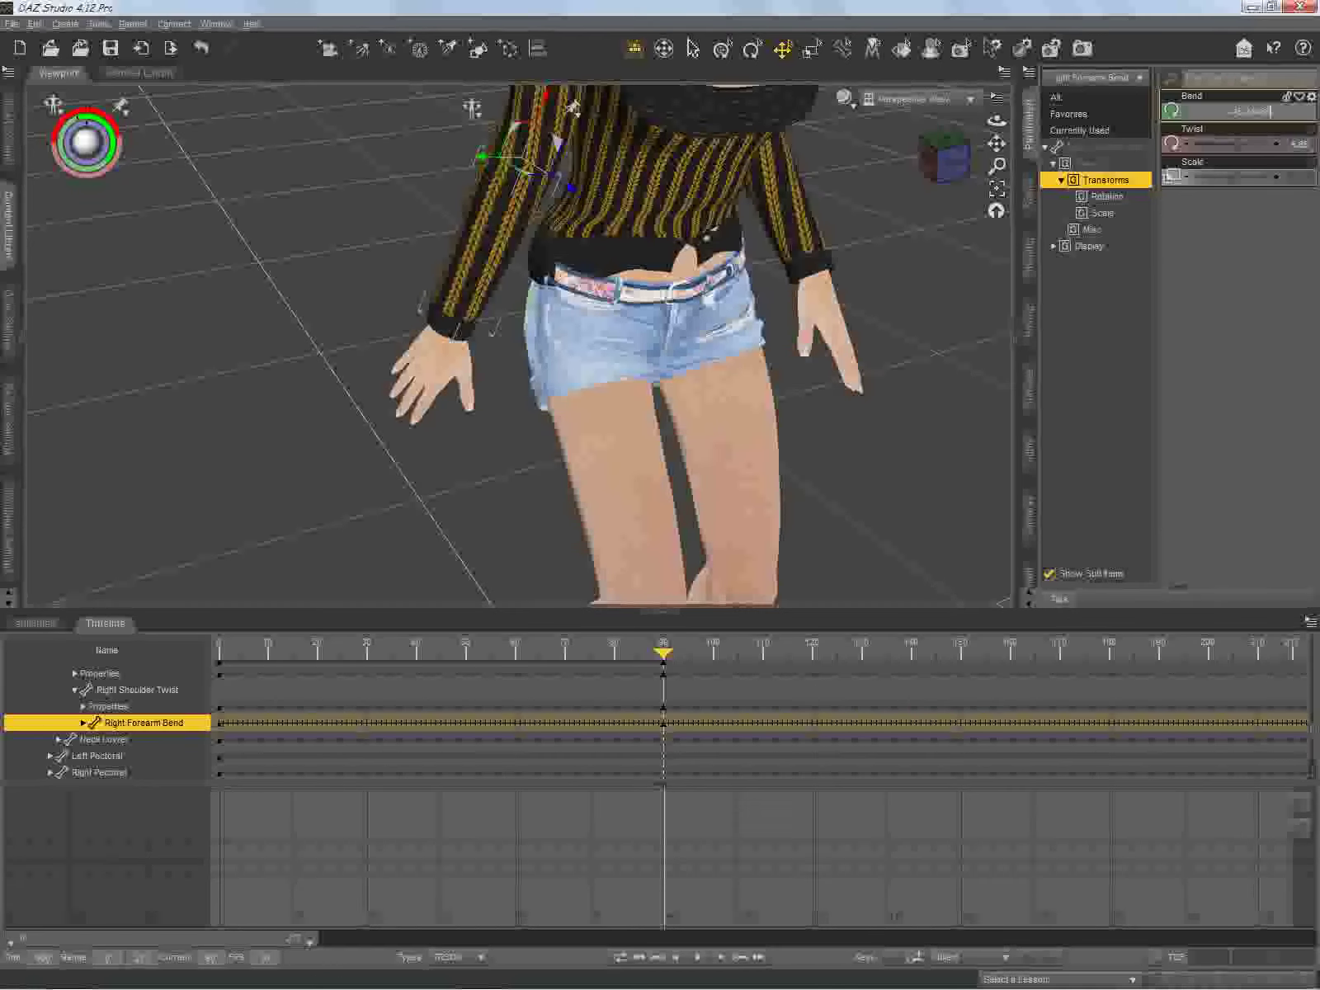
key("Return")
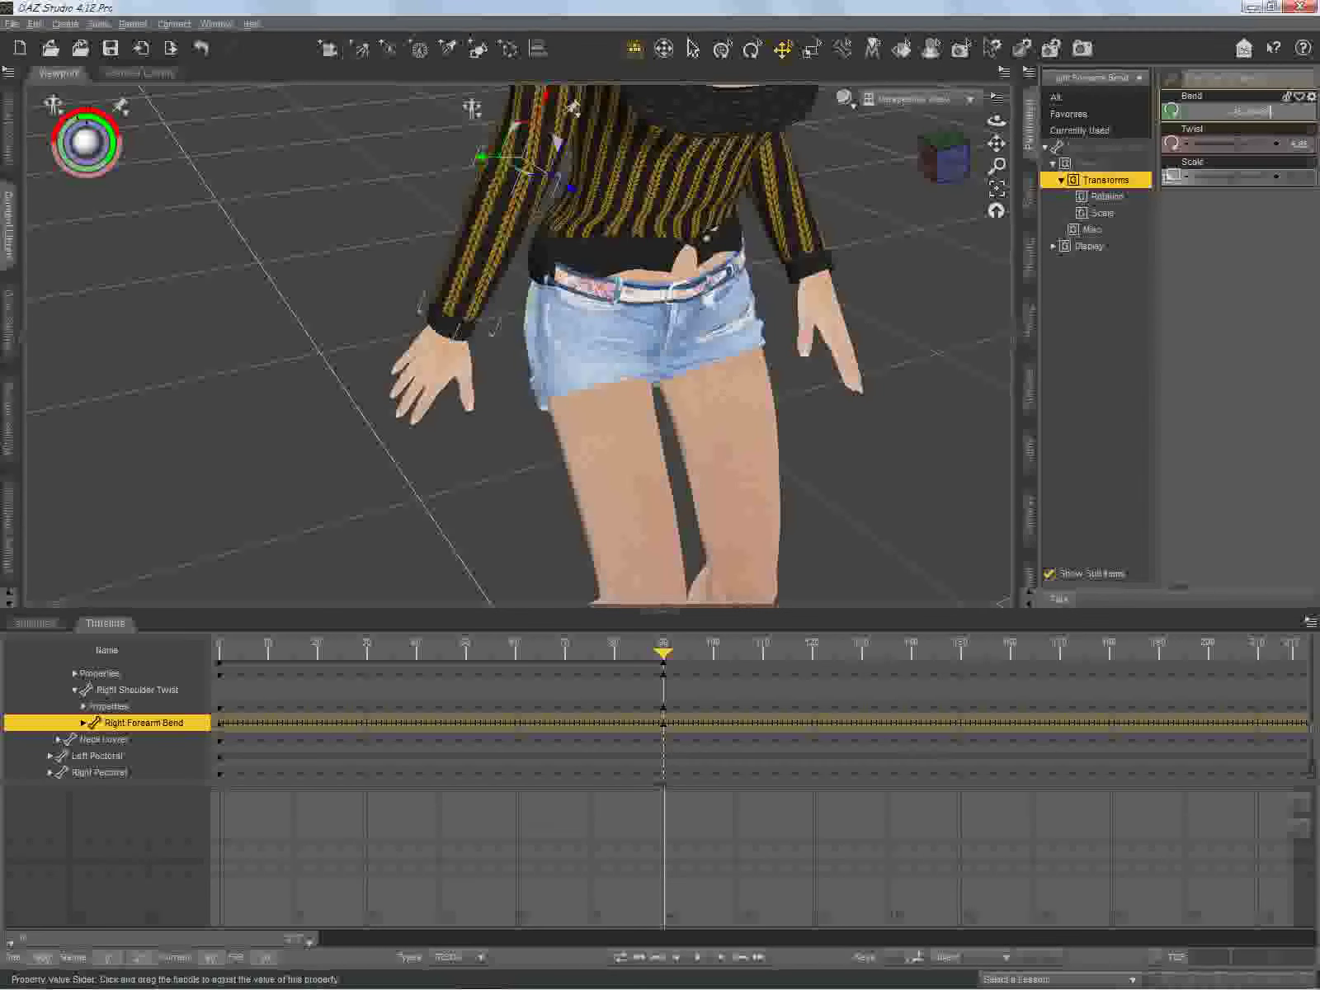
type("-20")
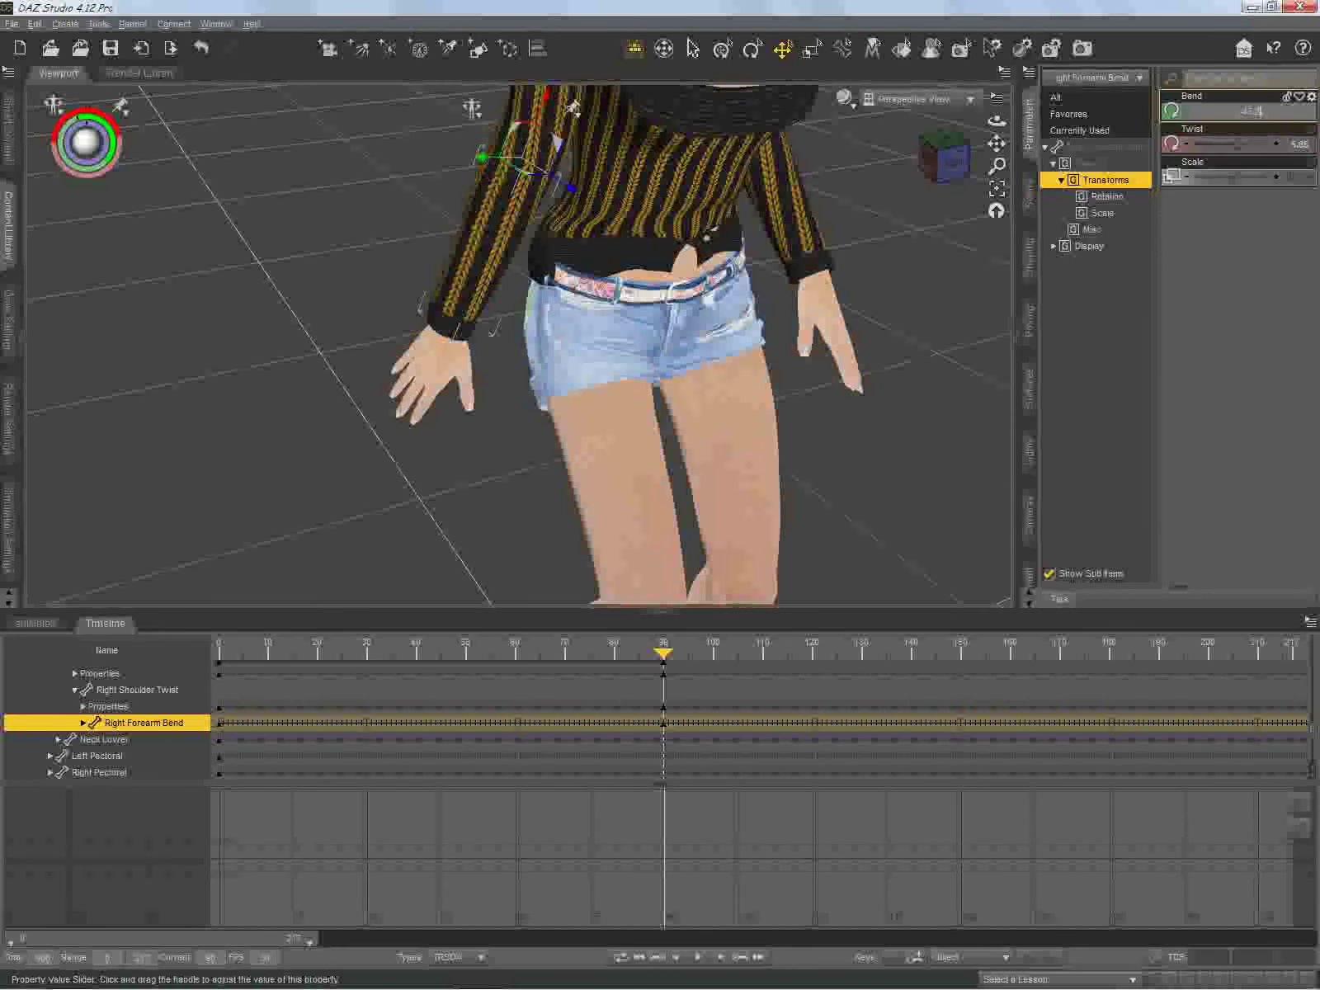
key("Return")
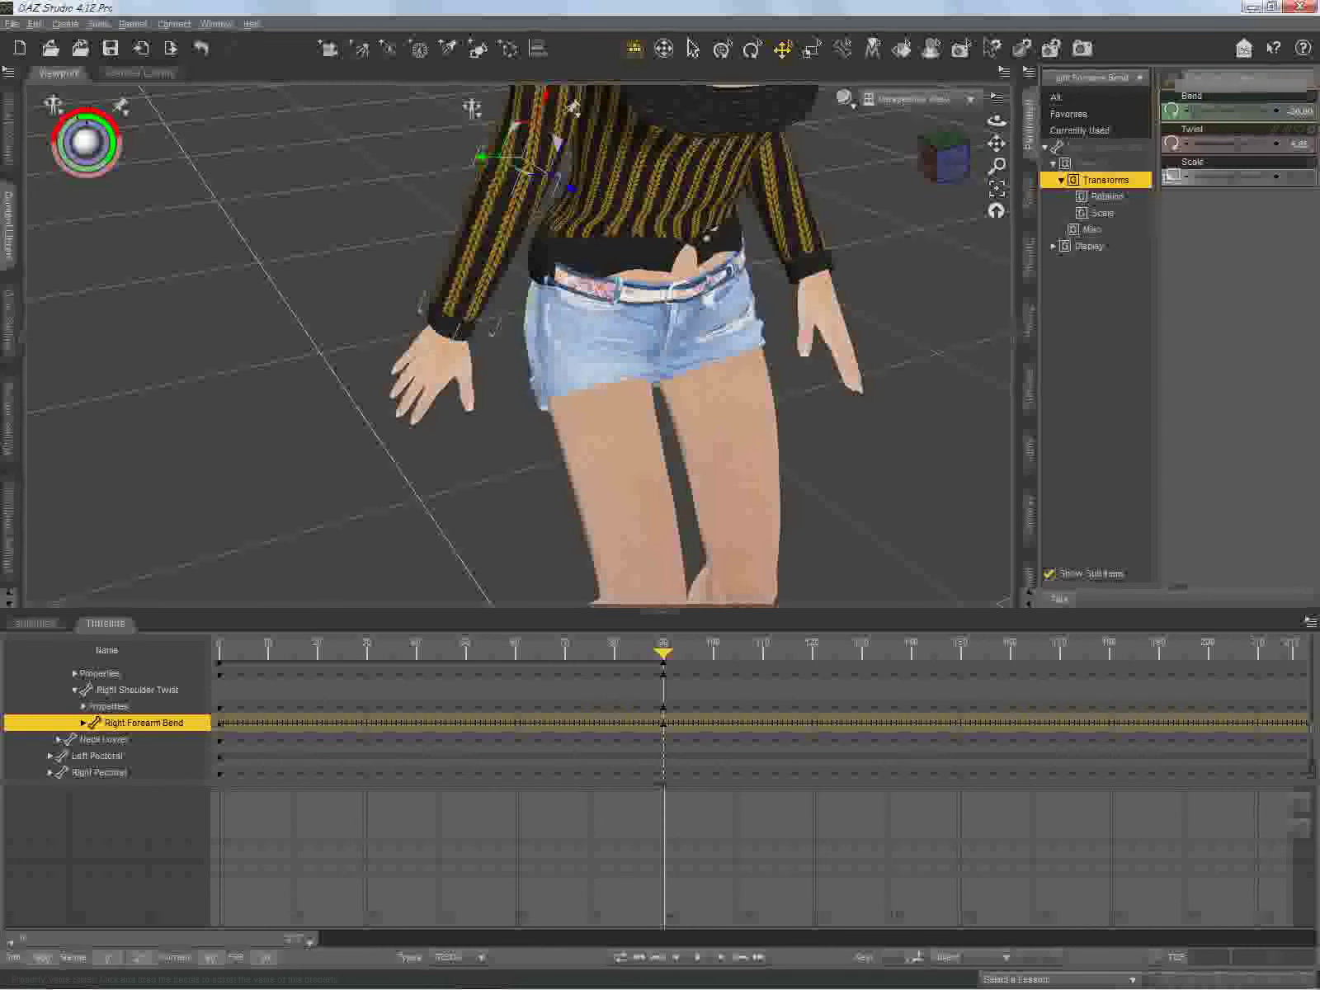
Step: Set the right forearm's bend to about 47.6 and its twist to about 31 at frame 90
left_click_drag(1194, 111, 1269, 110)
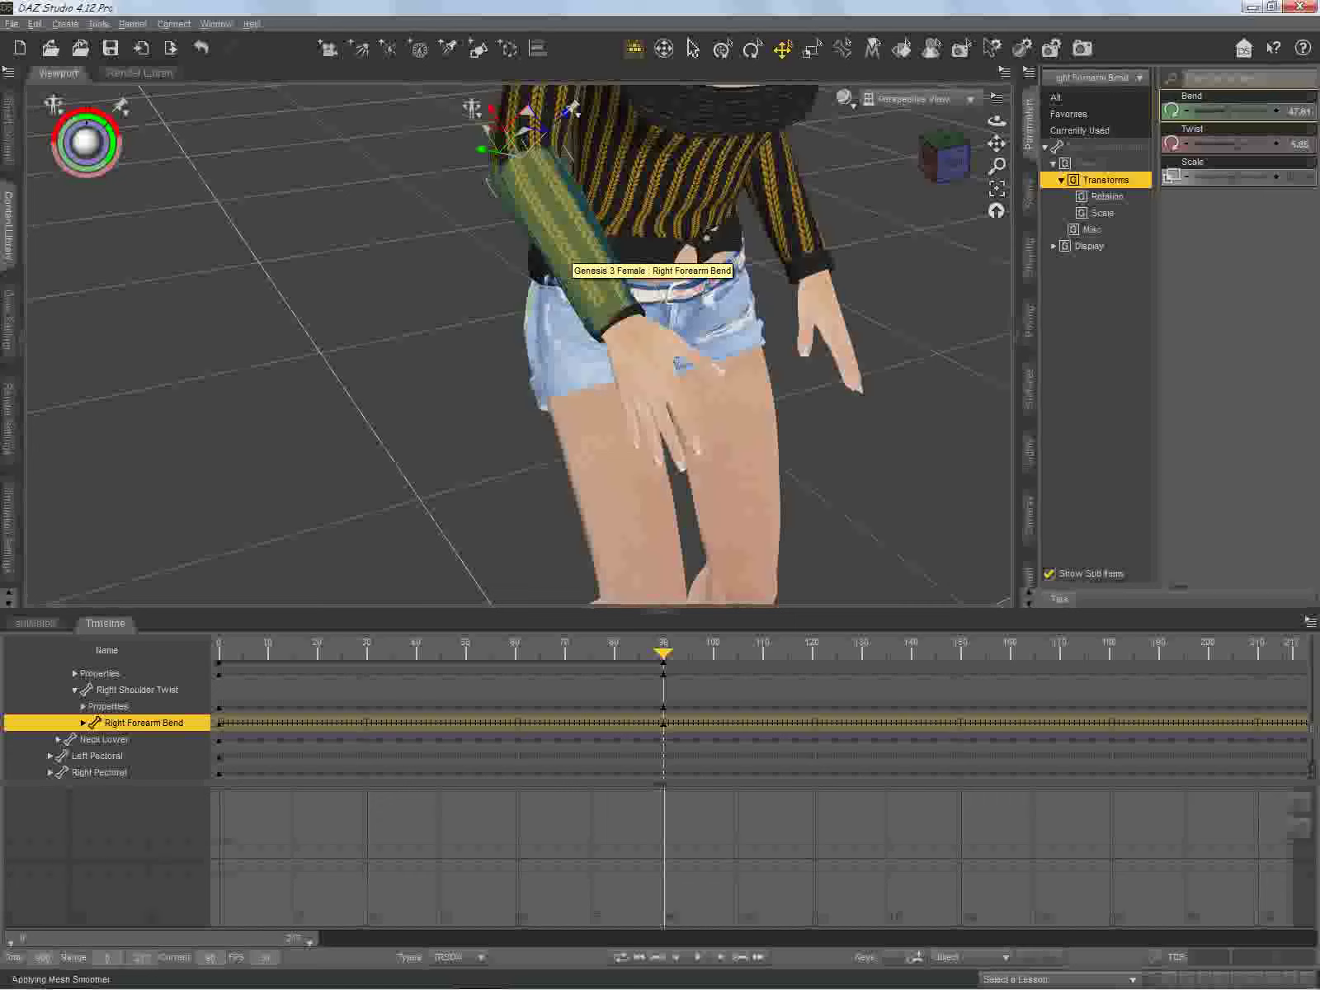
left_click_drag(954, 163, 915, 171)
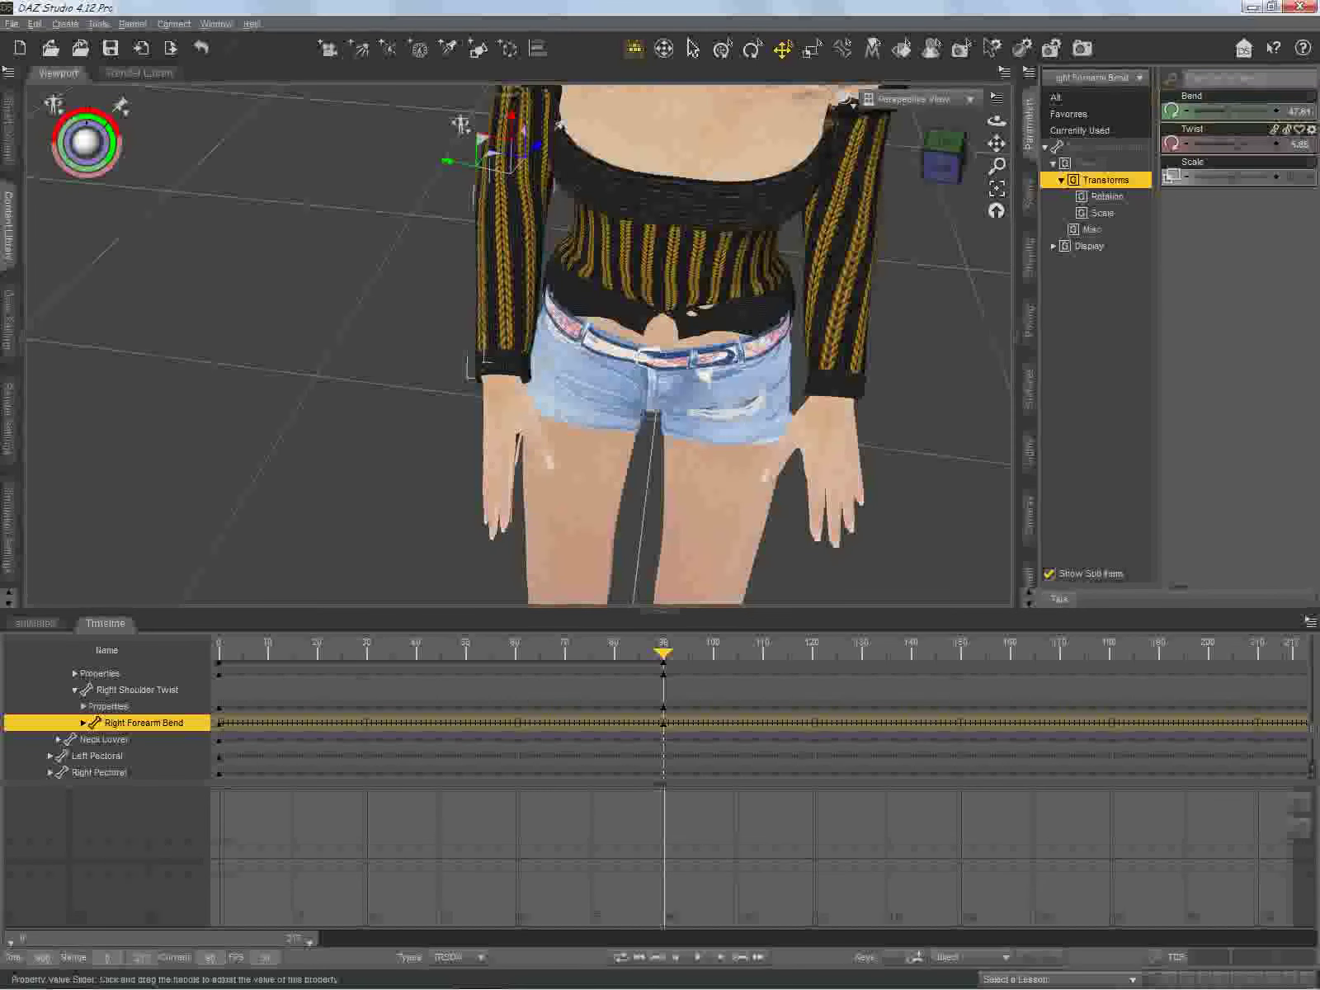
mouse_move(1235, 144)
left_mouse_down()
mouse_move(1219, 144)
mouse_move(1268, 144)
mouse_move(1240, 144)
left_mouse_up()
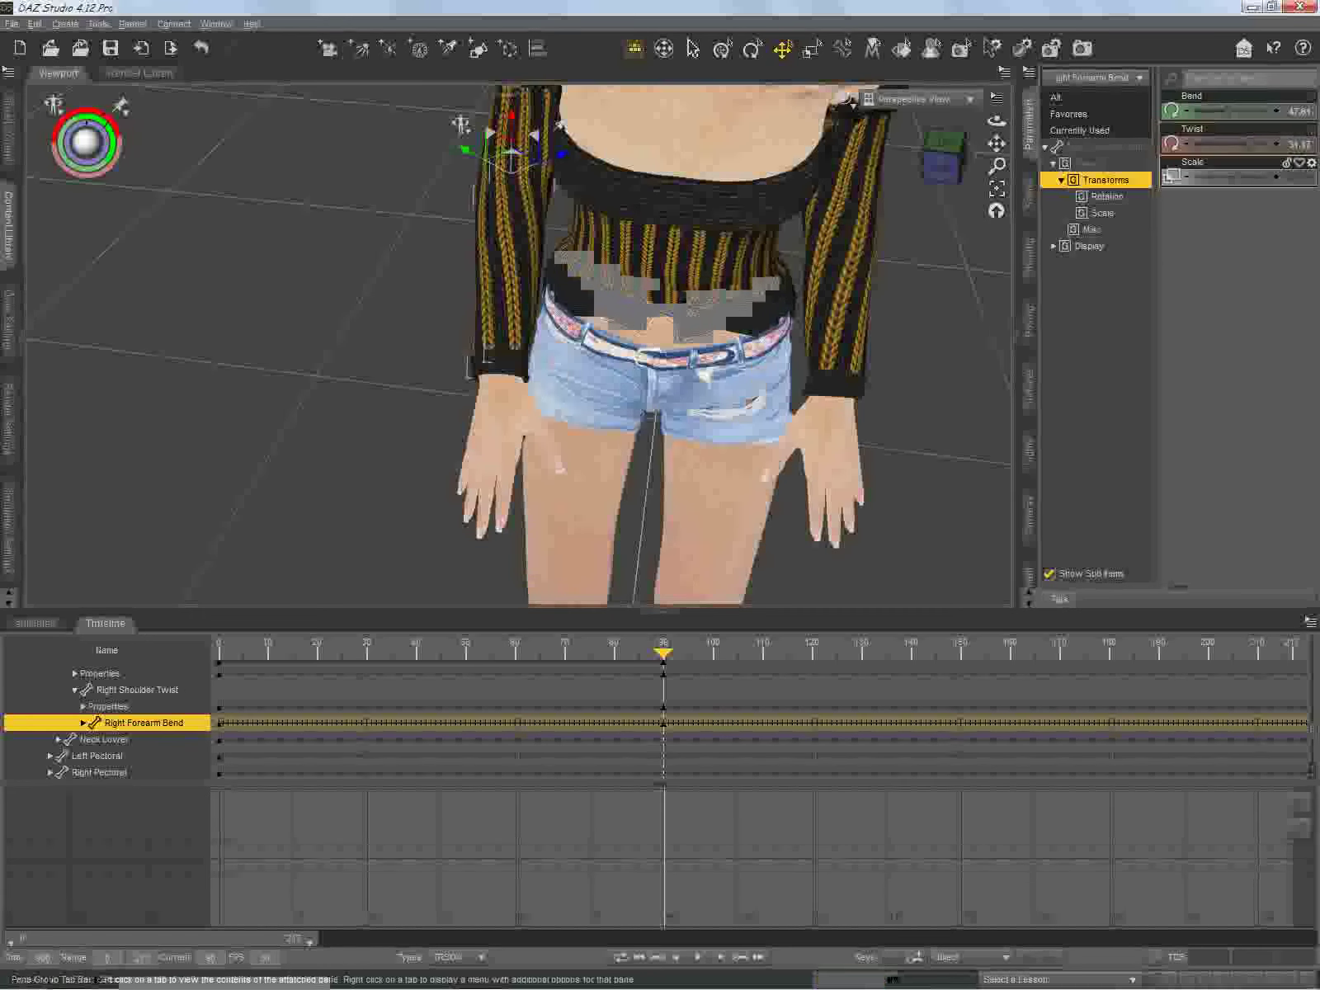
Step: Bend the lower abdomen forward at frame 90 so the torso leans over the thighs
left_click_drag(997, 120, 955, 96)
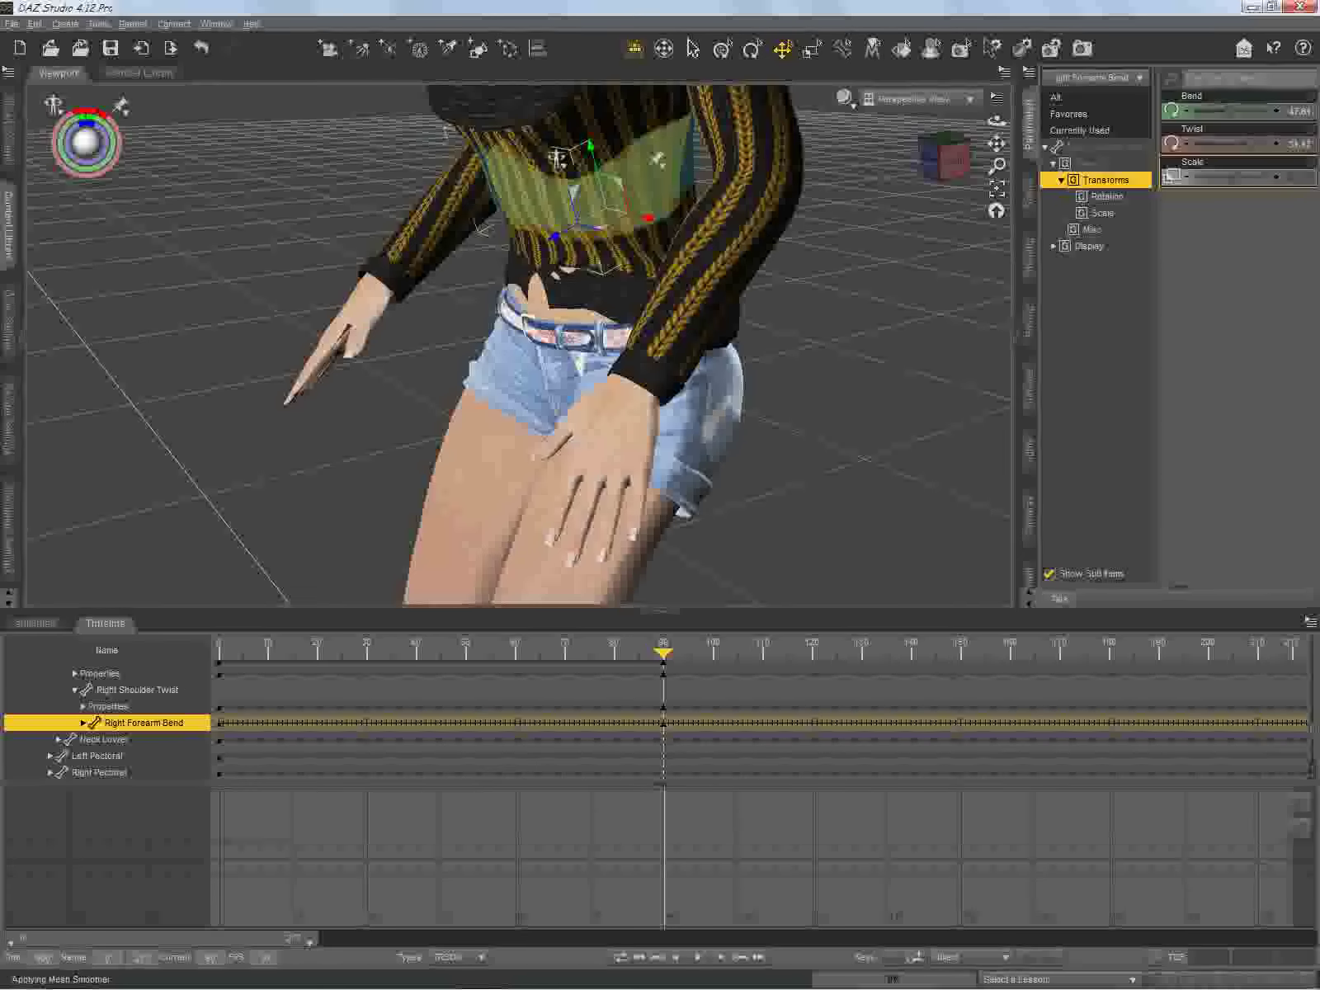
left_click(588, 200)
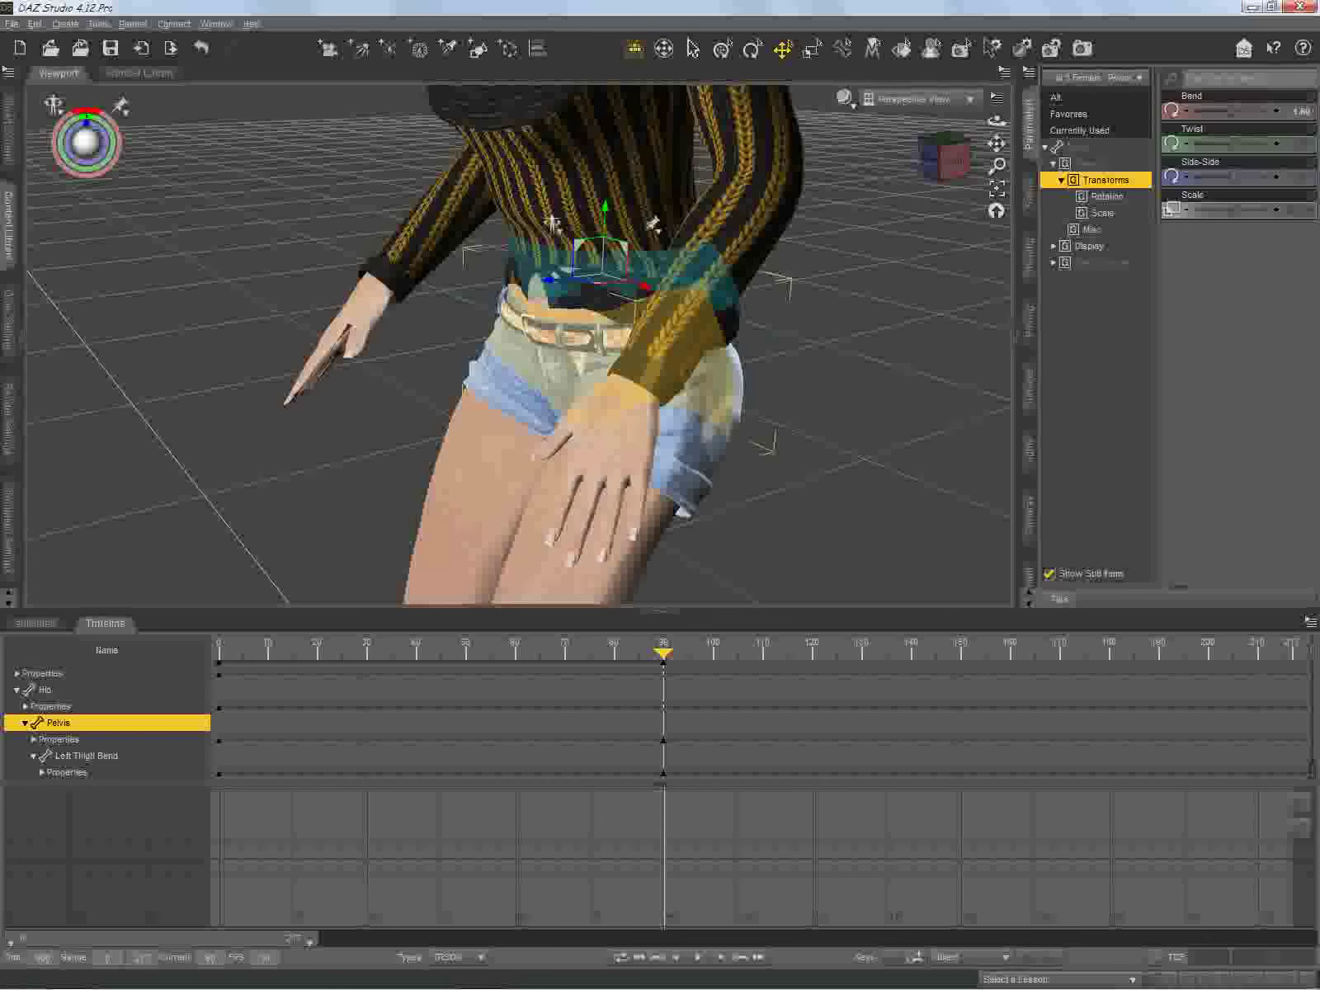
left_click(559, 222)
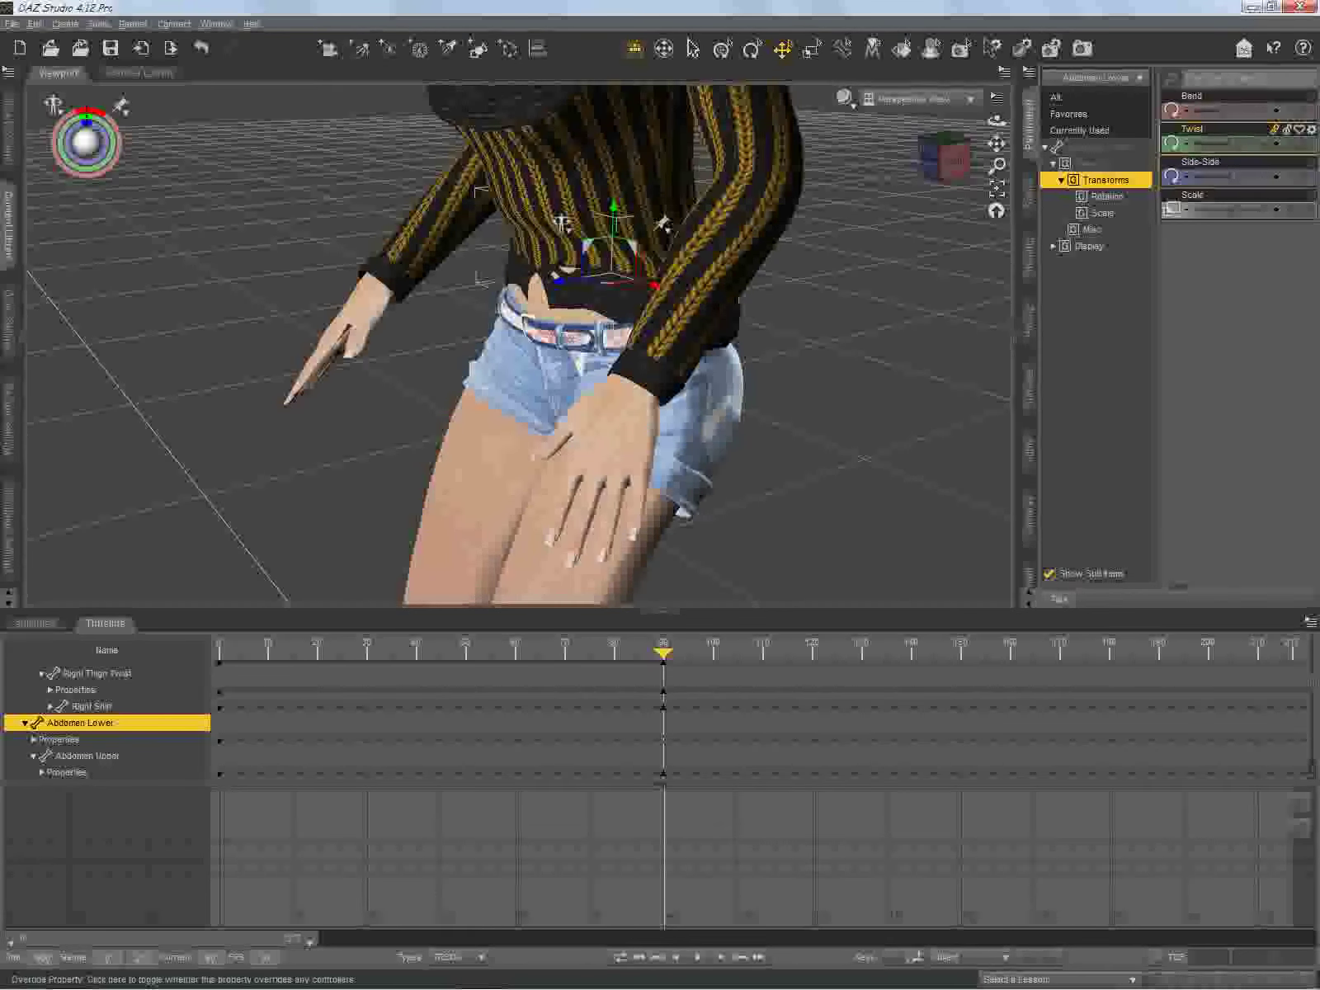
left_click_drag(1221, 111, 1239, 111)
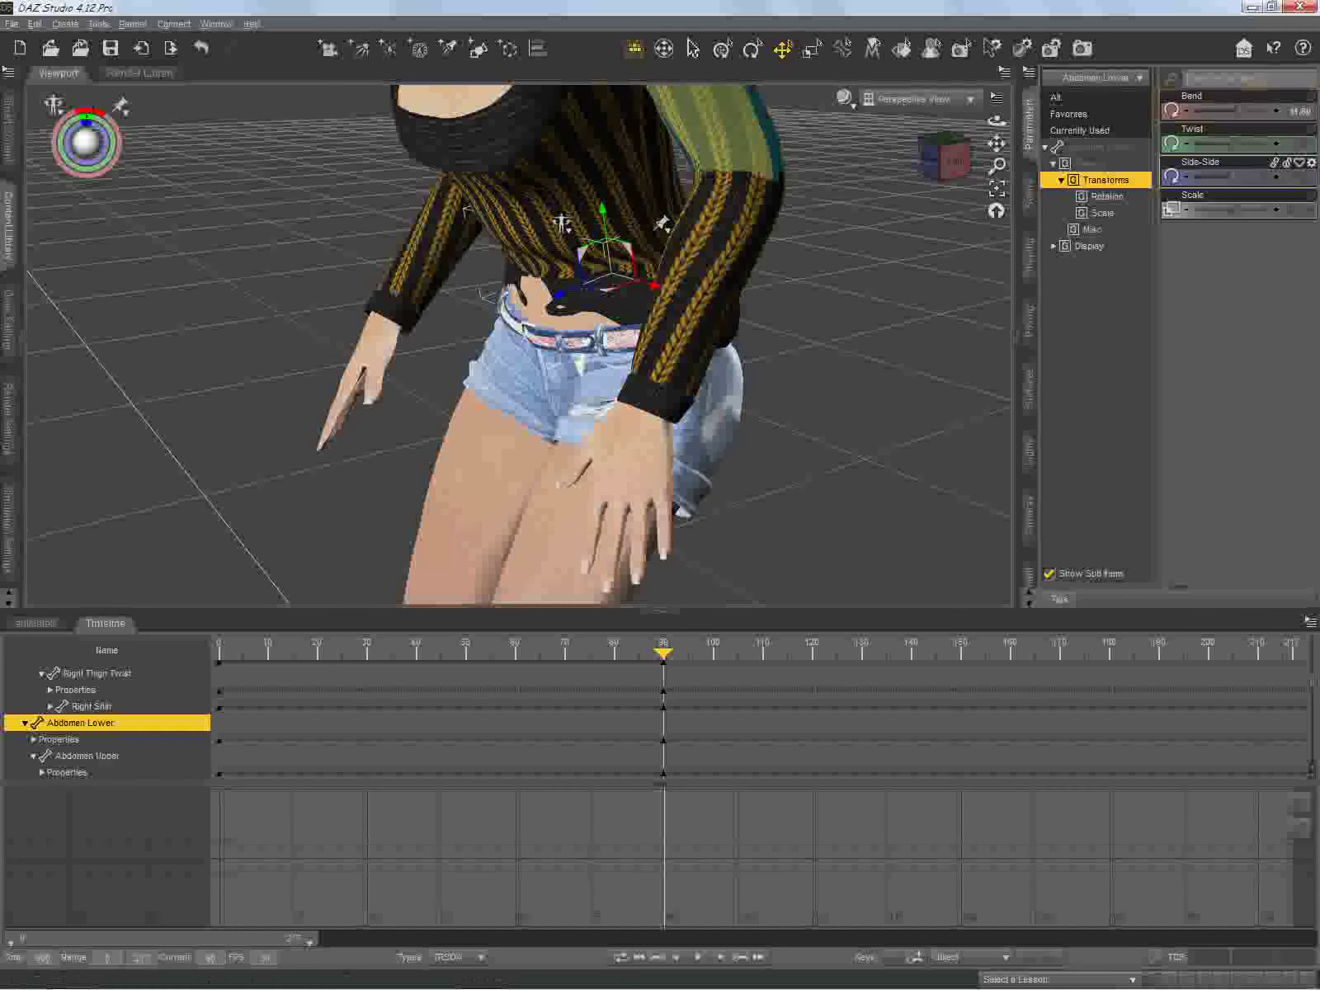
Step: Swing the left shoulder forward with its front-back rotation and twist it to about 40, bringing the hand over the thighs
left_click(730, 137)
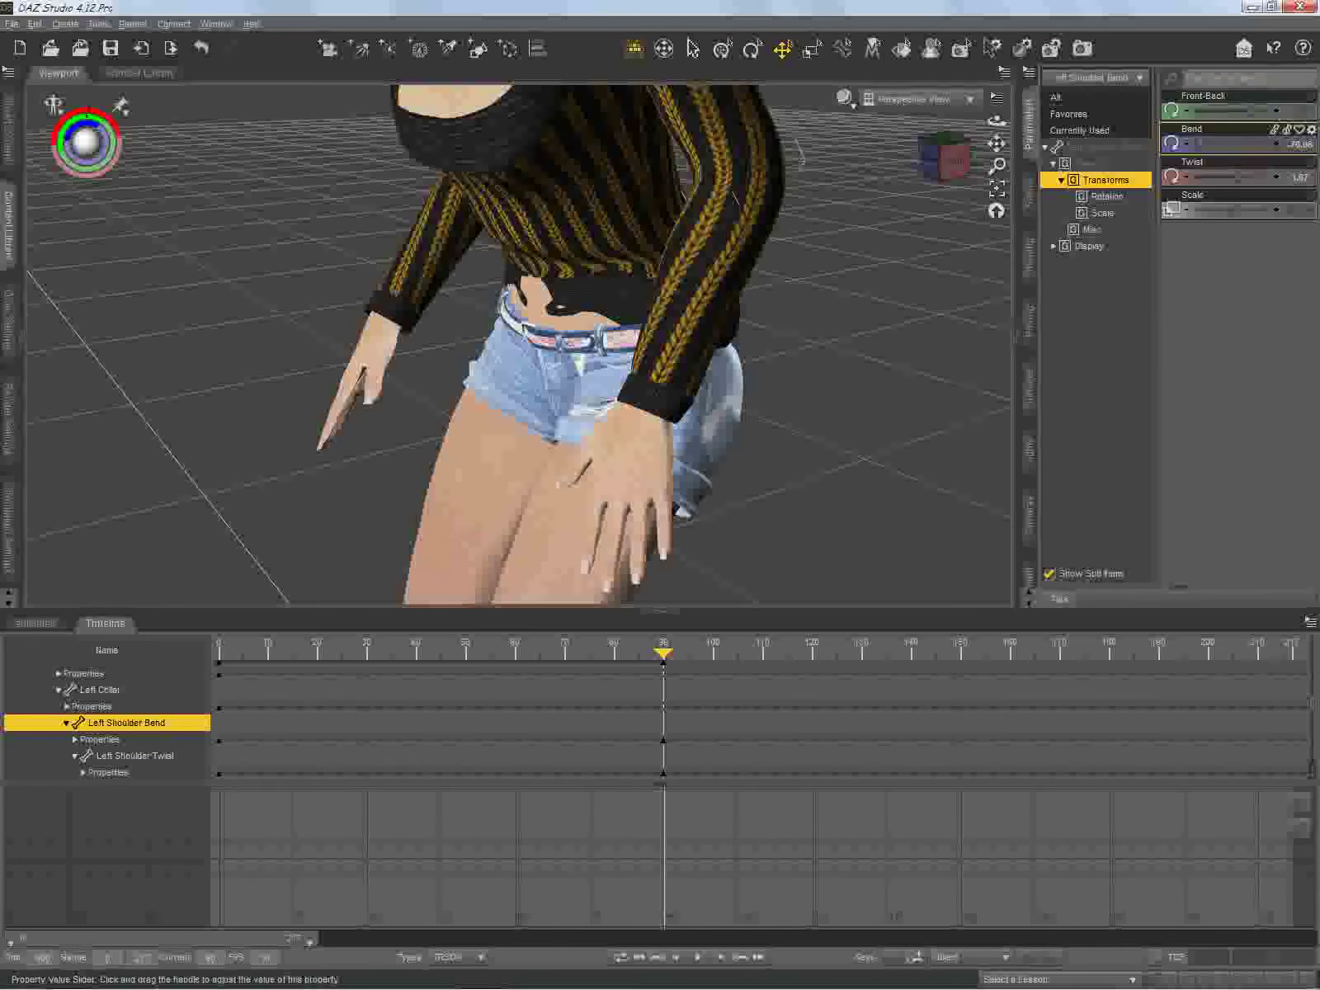
mouse_move(1201, 143)
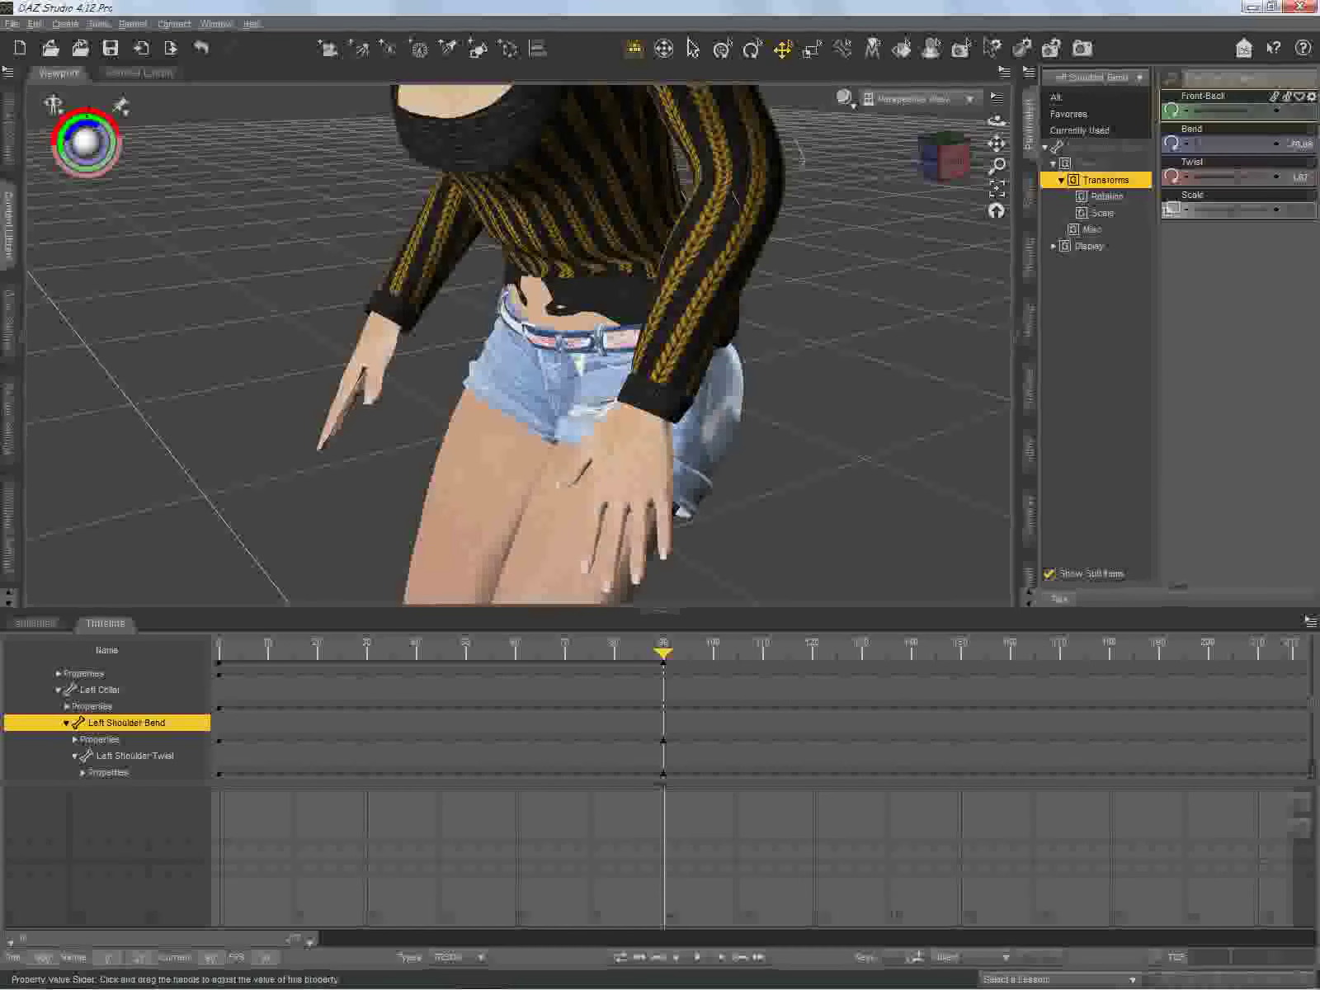
left_click_drag(1251, 110, 1245, 111)
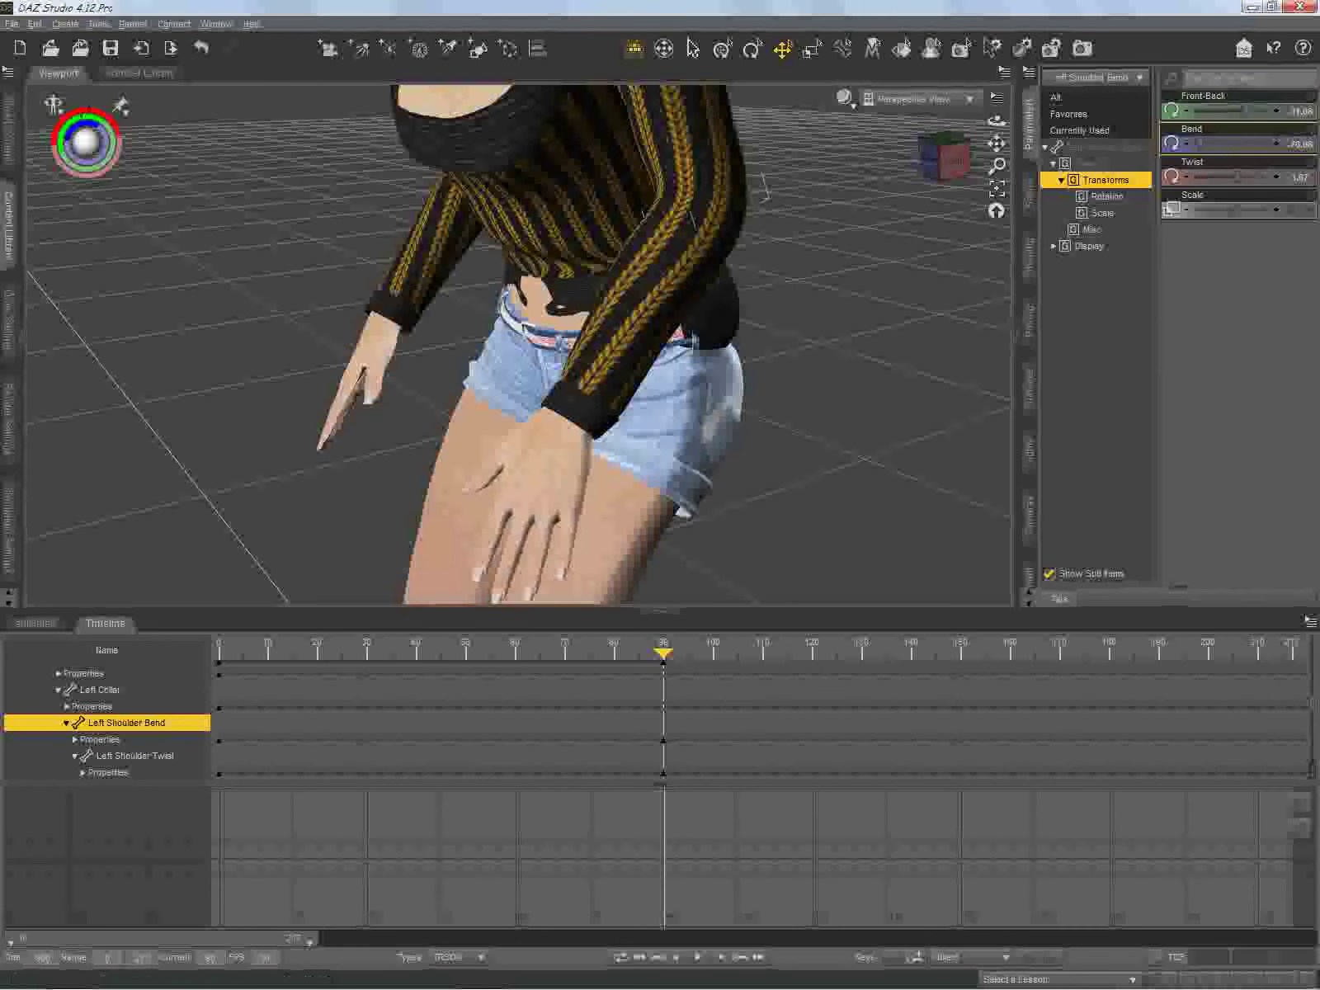
left_click_drag(1236, 177, 1257, 177)
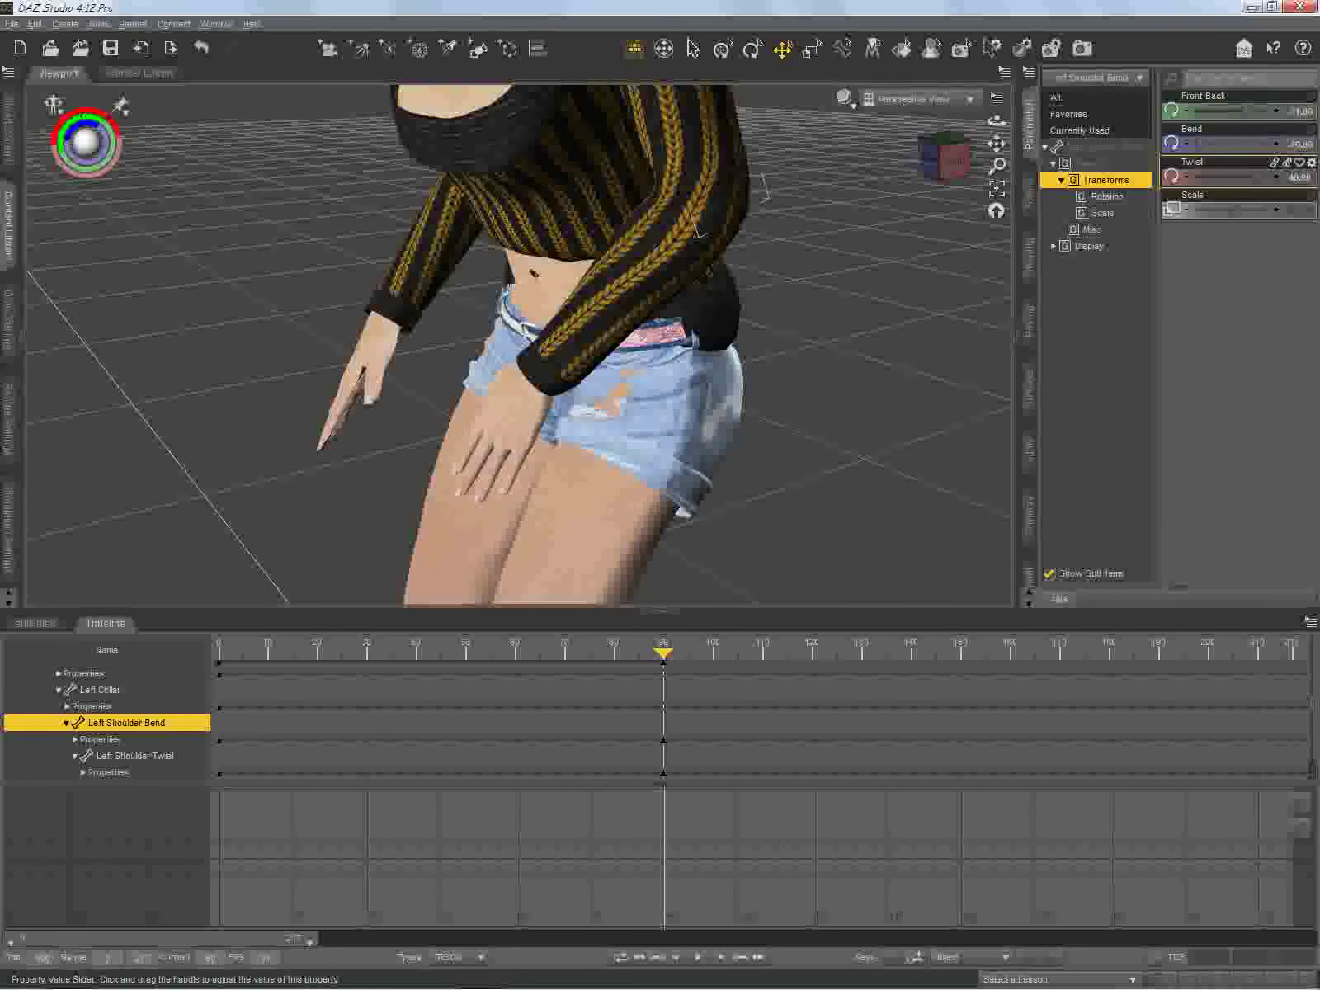
left_click_drag(997, 120, 1072, 91)
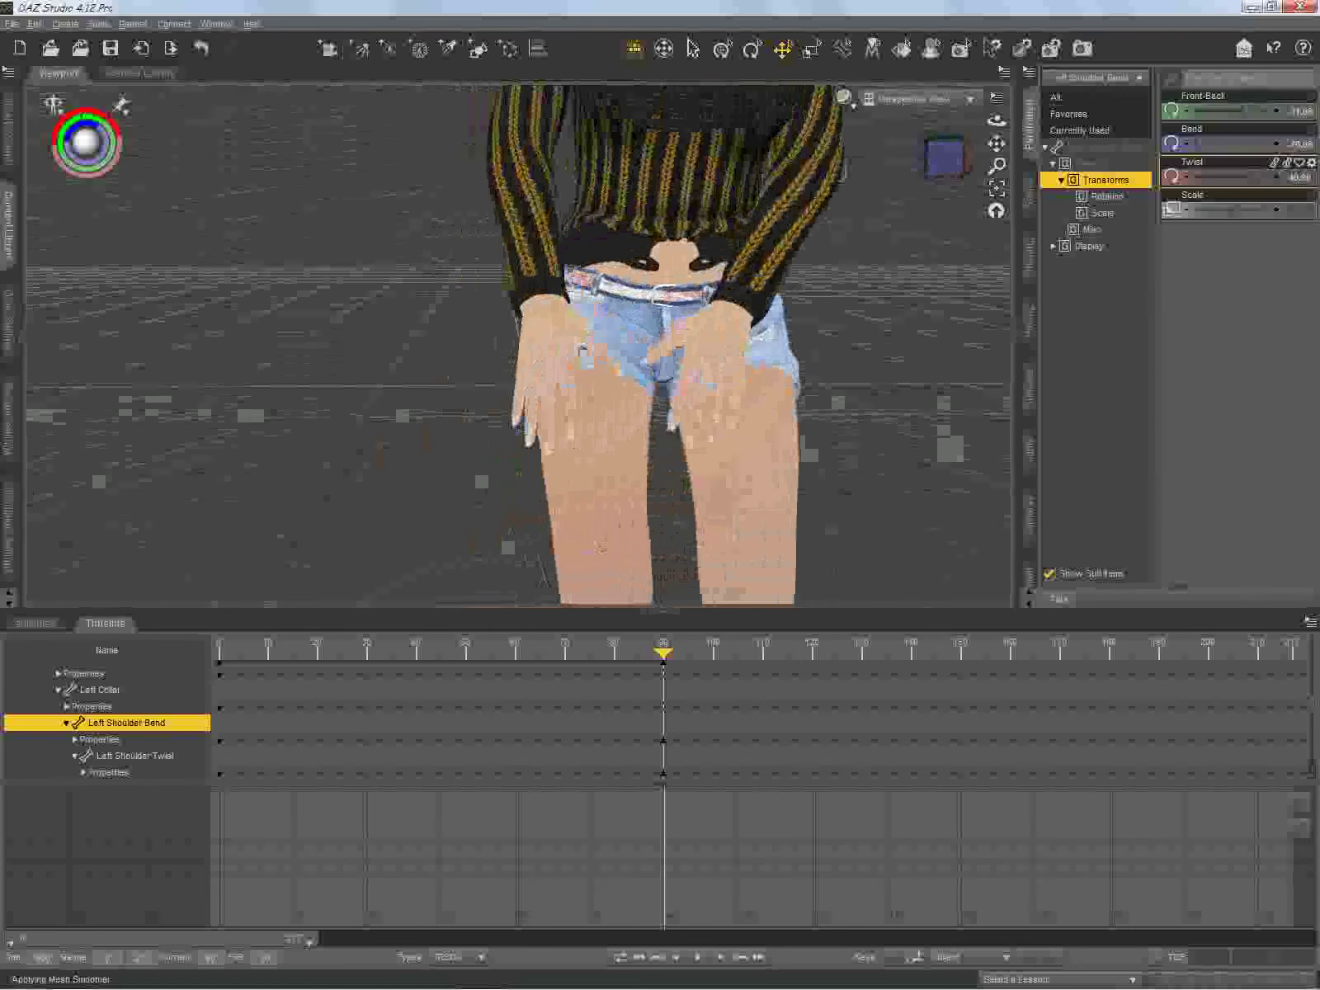
left_click_drag(996, 121, 987, 146)
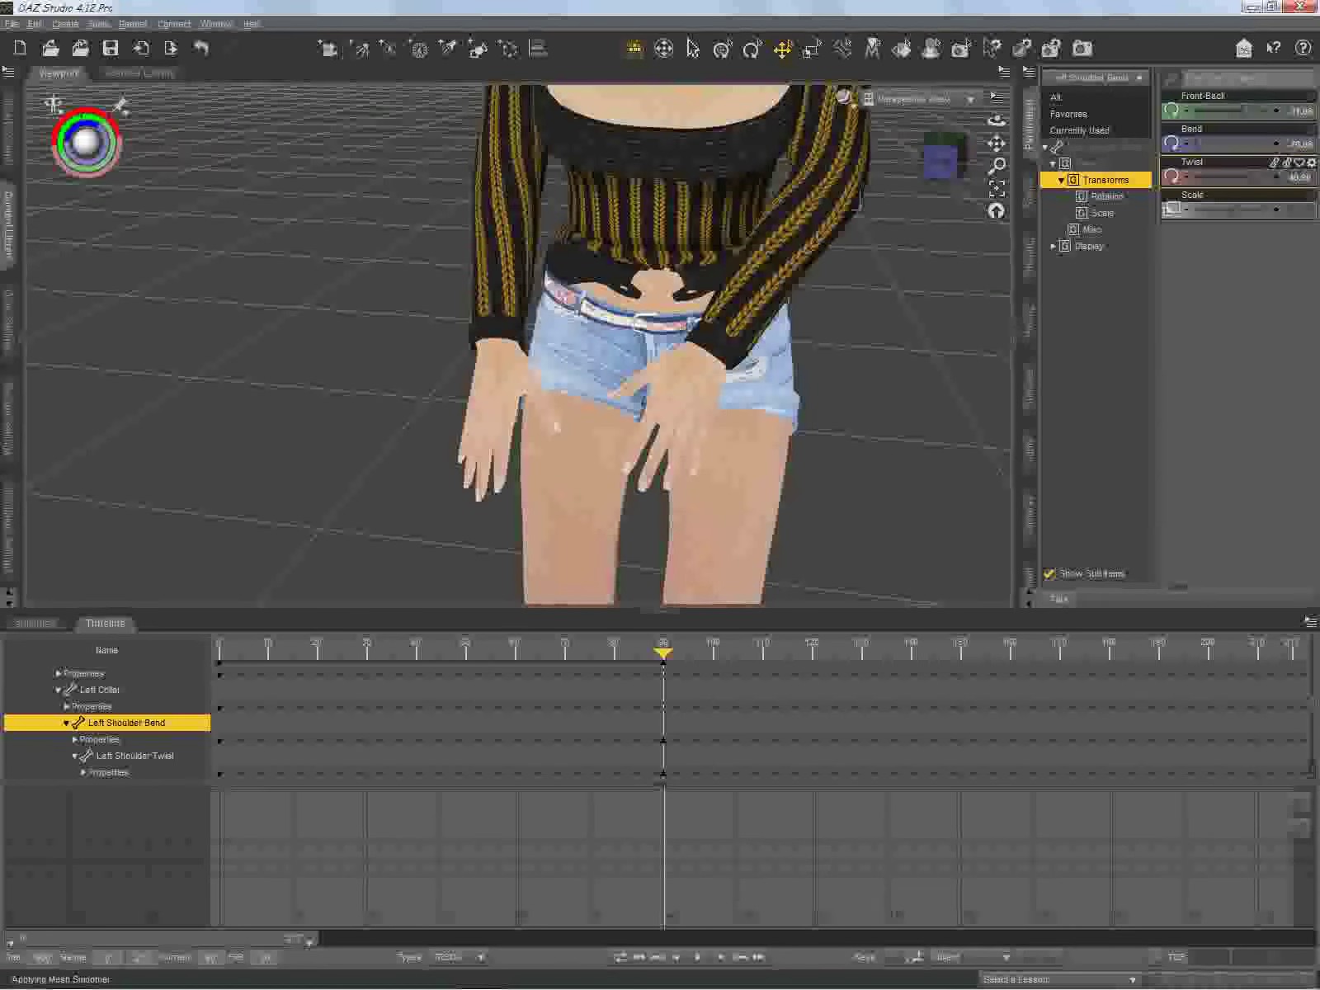
Step: Reduce the left shoulder's twist to about 26 at frame 90 so the hand sits over the left thigh
left_click(1300, 177)
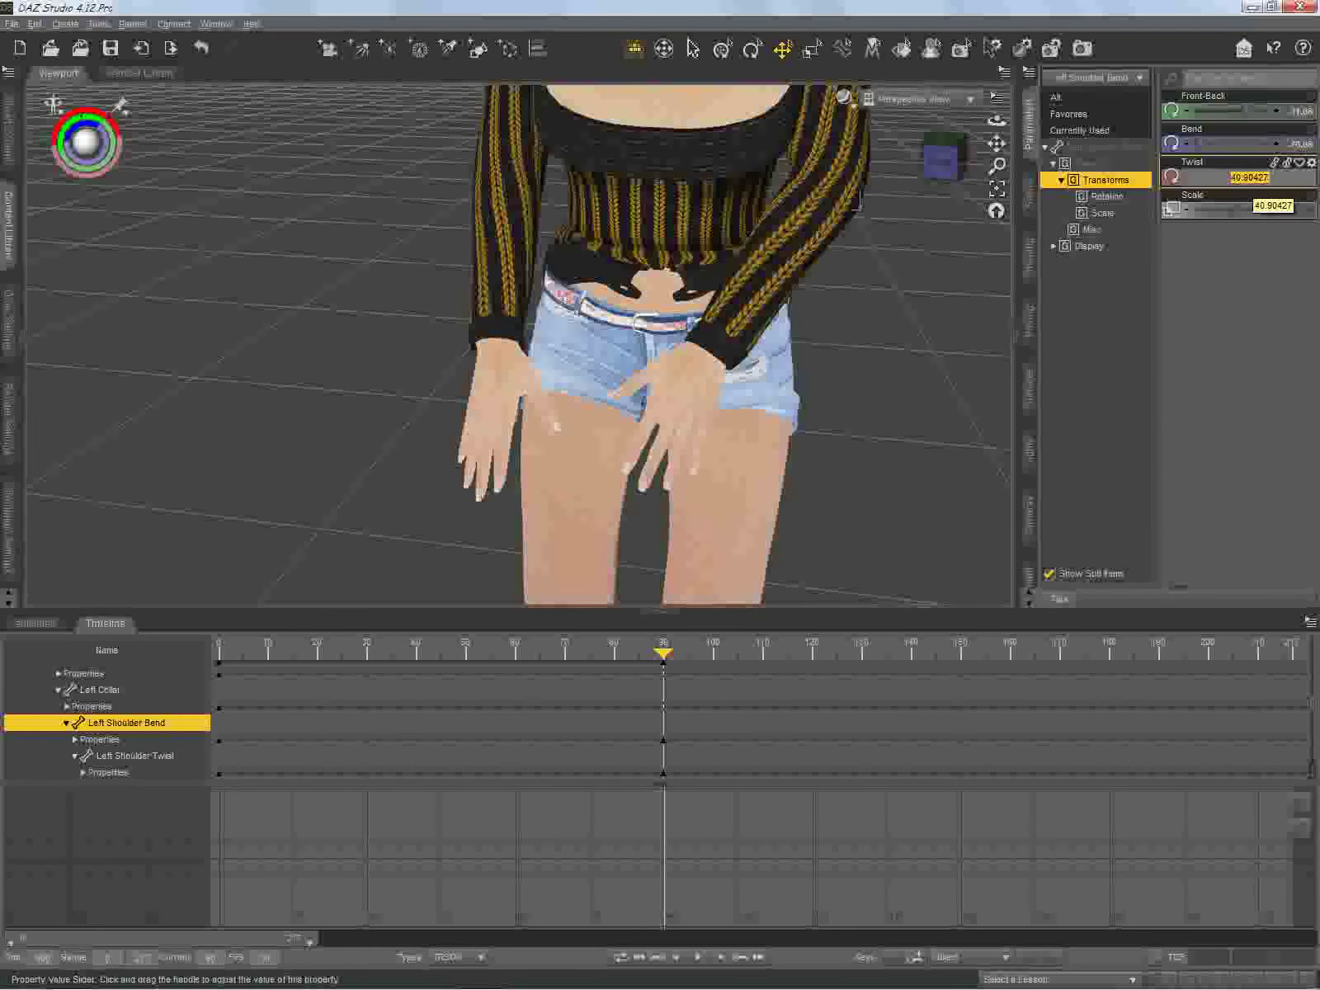
type("35")
key("Return")
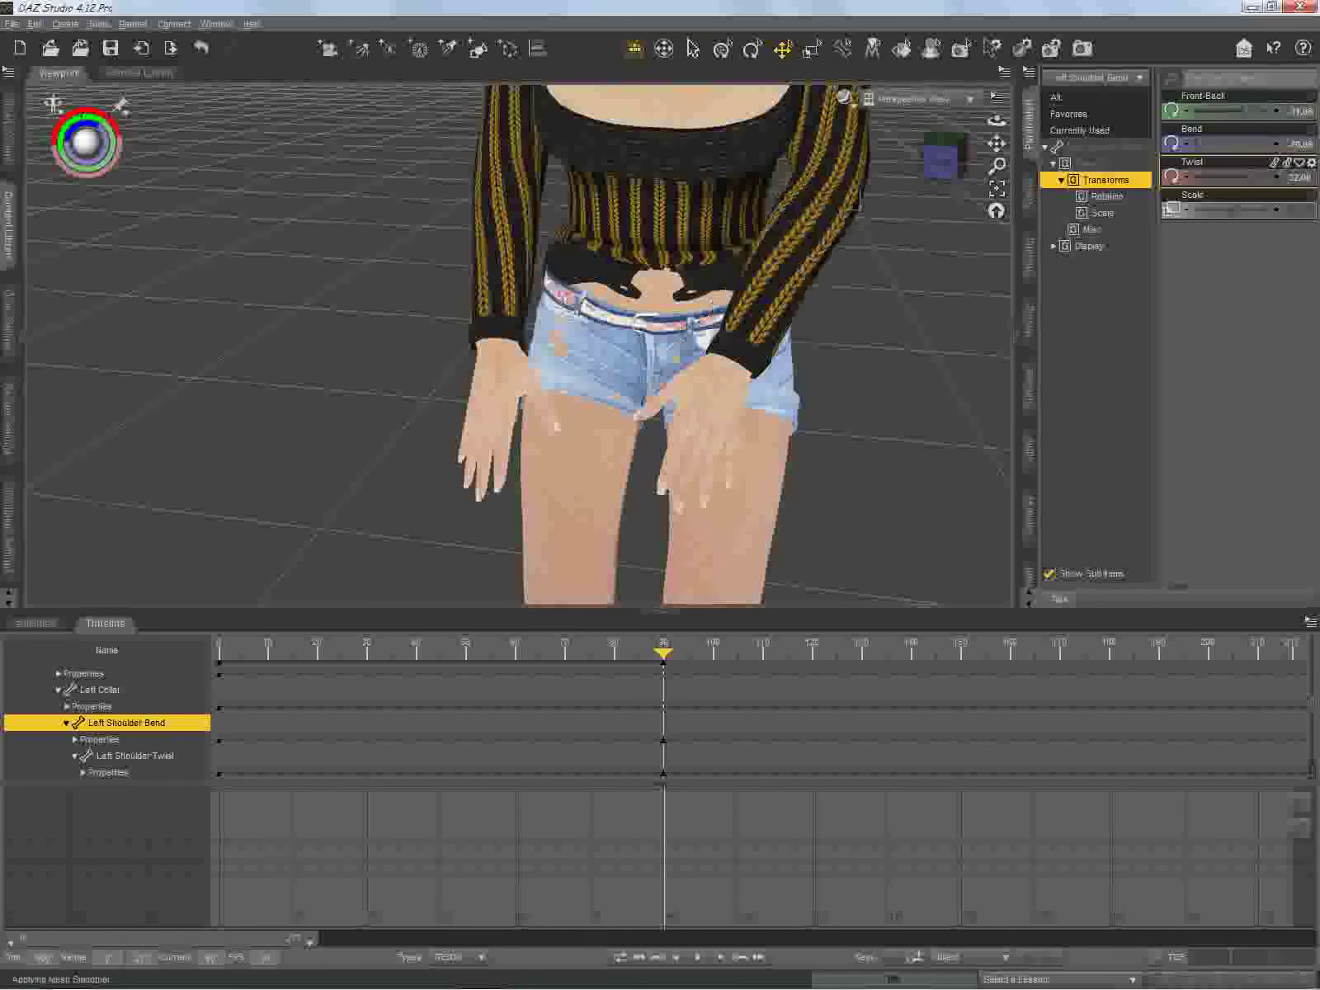
left_click(1299, 177)
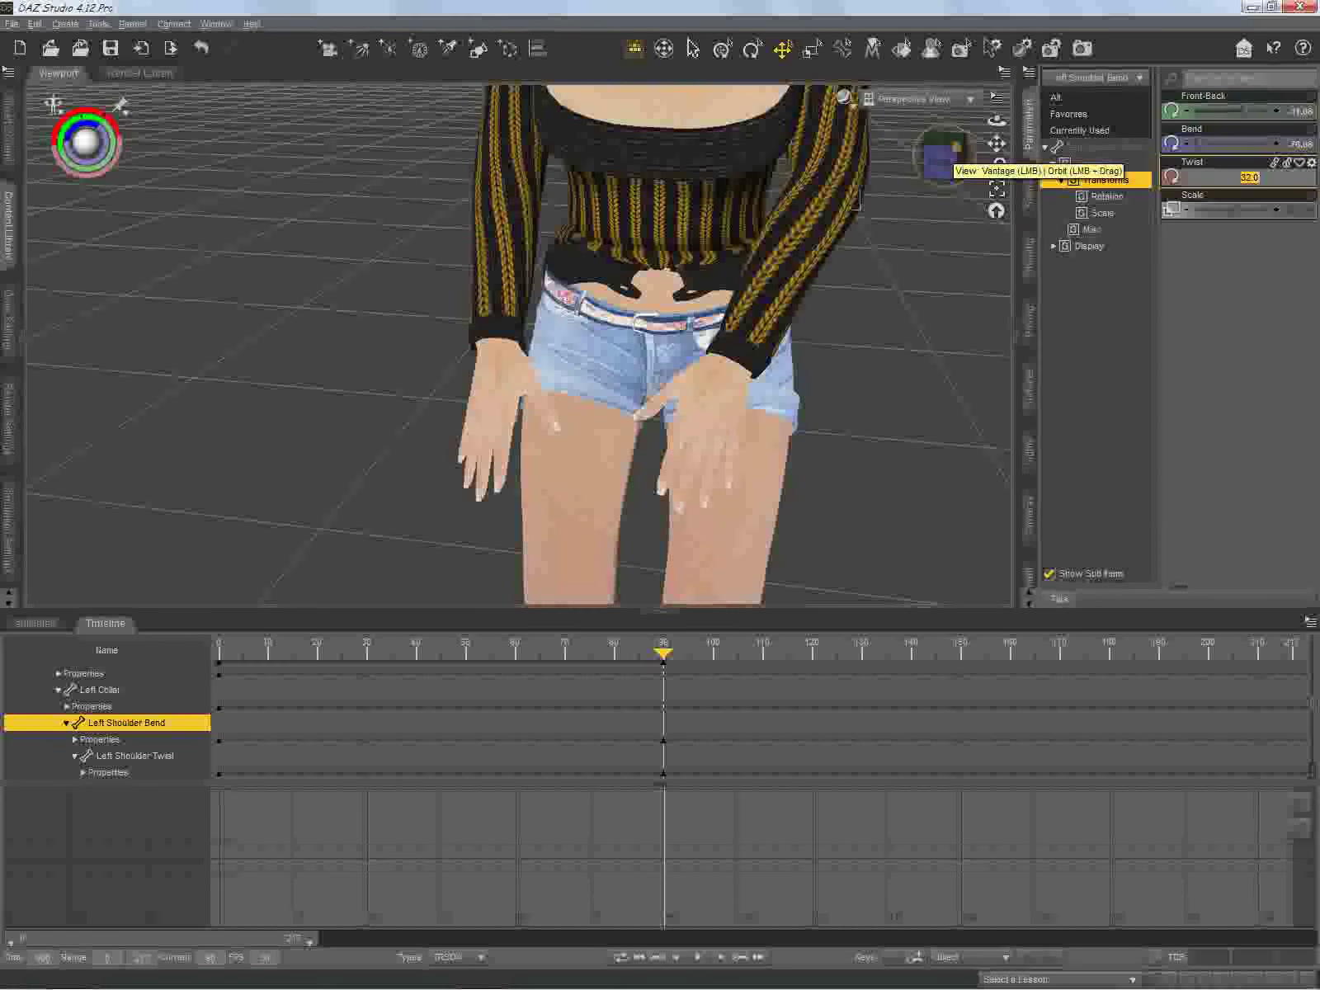
type("4")
type("0.0")
type("8")
key("Return")
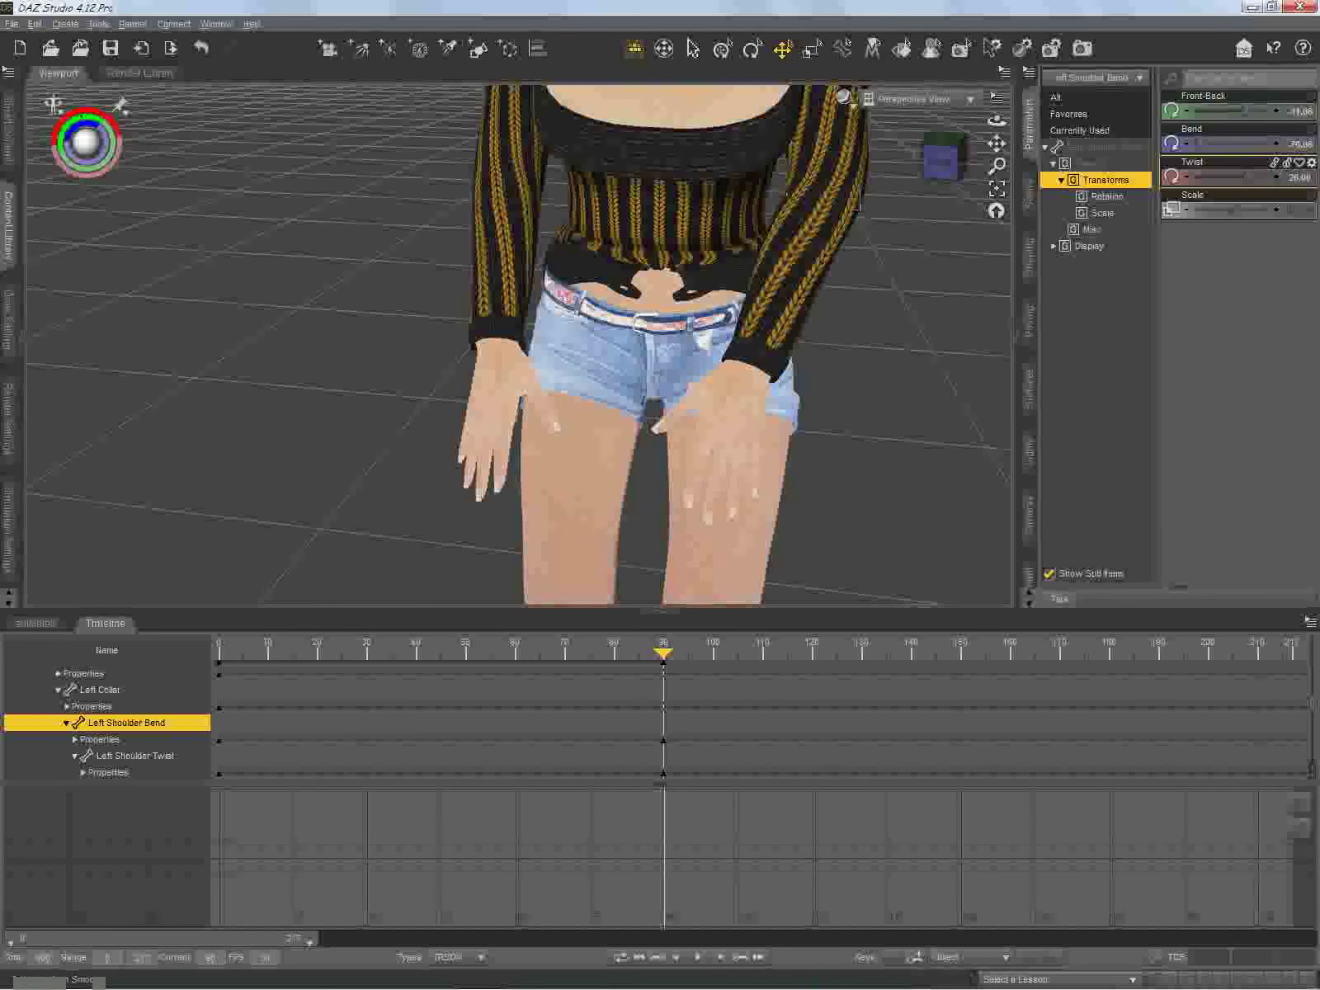
Step: Set the right thigh's bend to about -33 at frame 90, bringing it further forward than the left thigh
left_click_drag(944, 159, 891, 143)
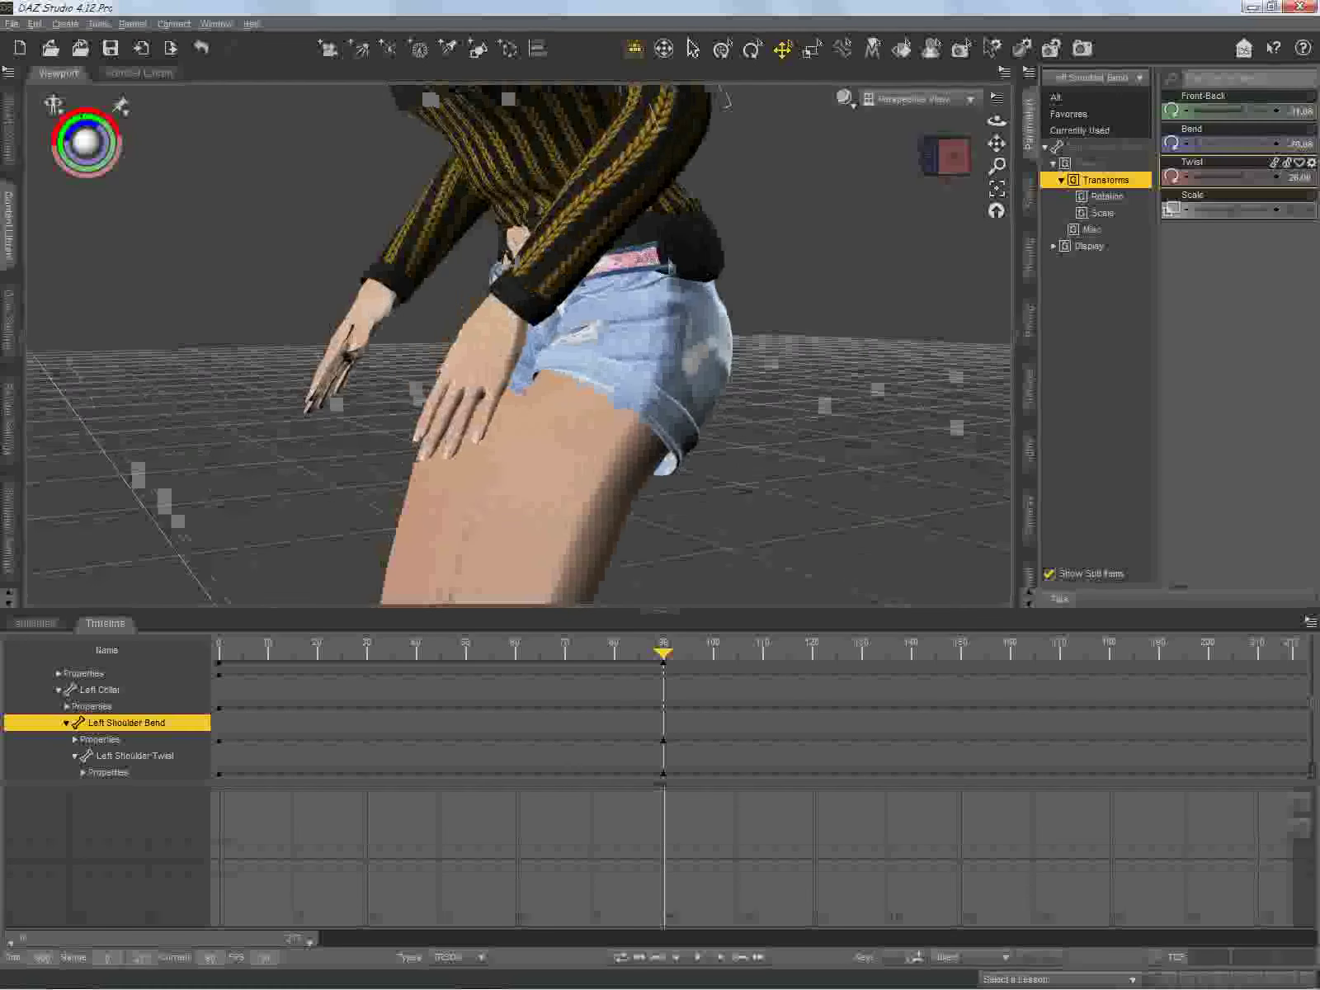
left_click(453, 512)
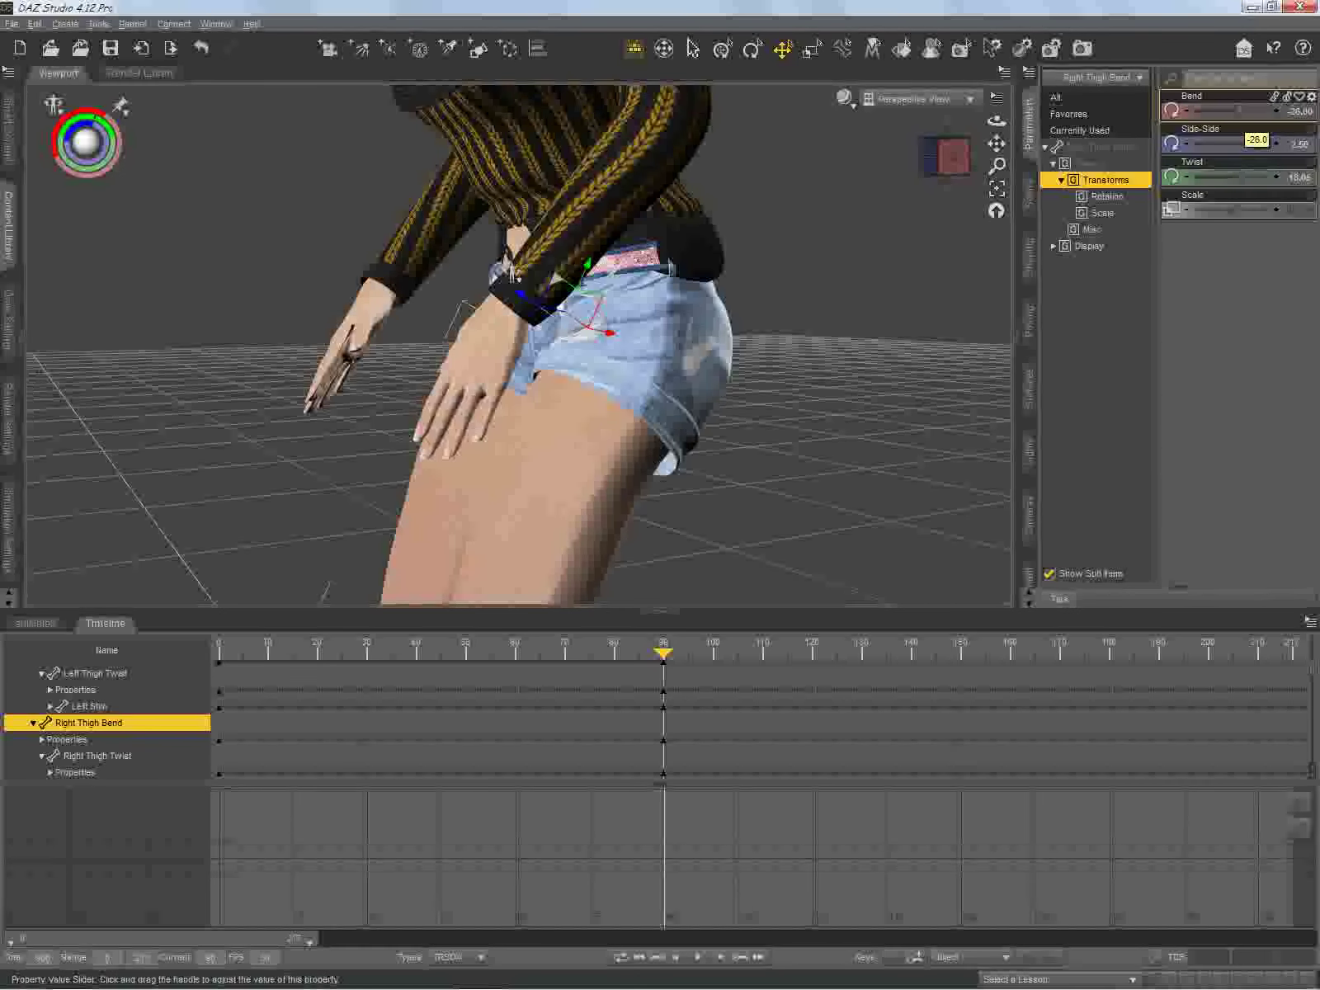
left_click_drag(1240, 111, 1243, 111)
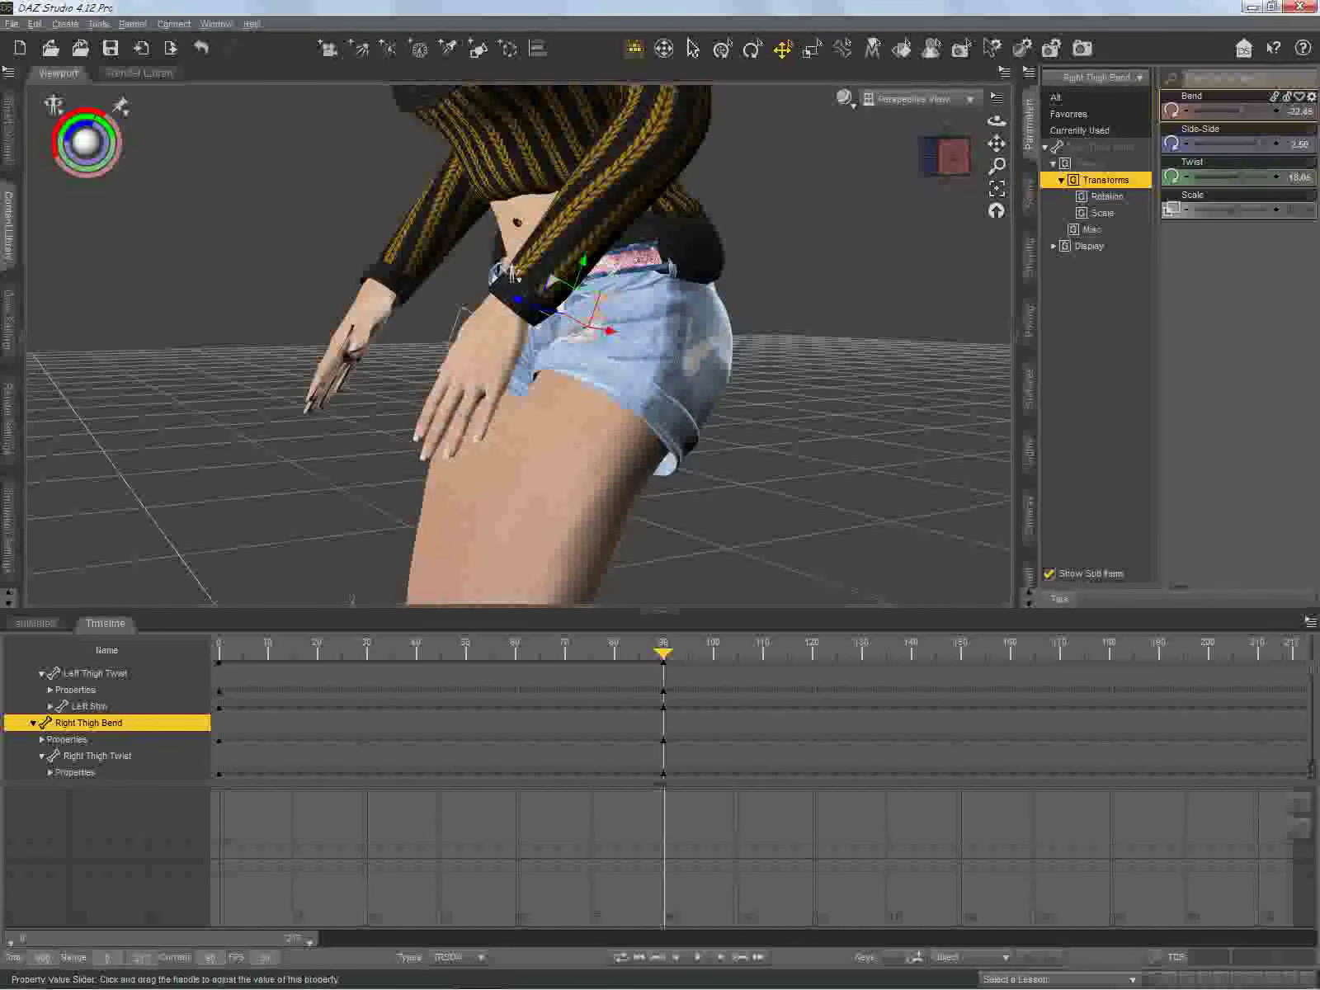
mouse_move(1242, 111)
left_mouse_down()
mouse_move(1214, 110)
mouse_move(1237, 111)
left_mouse_up()
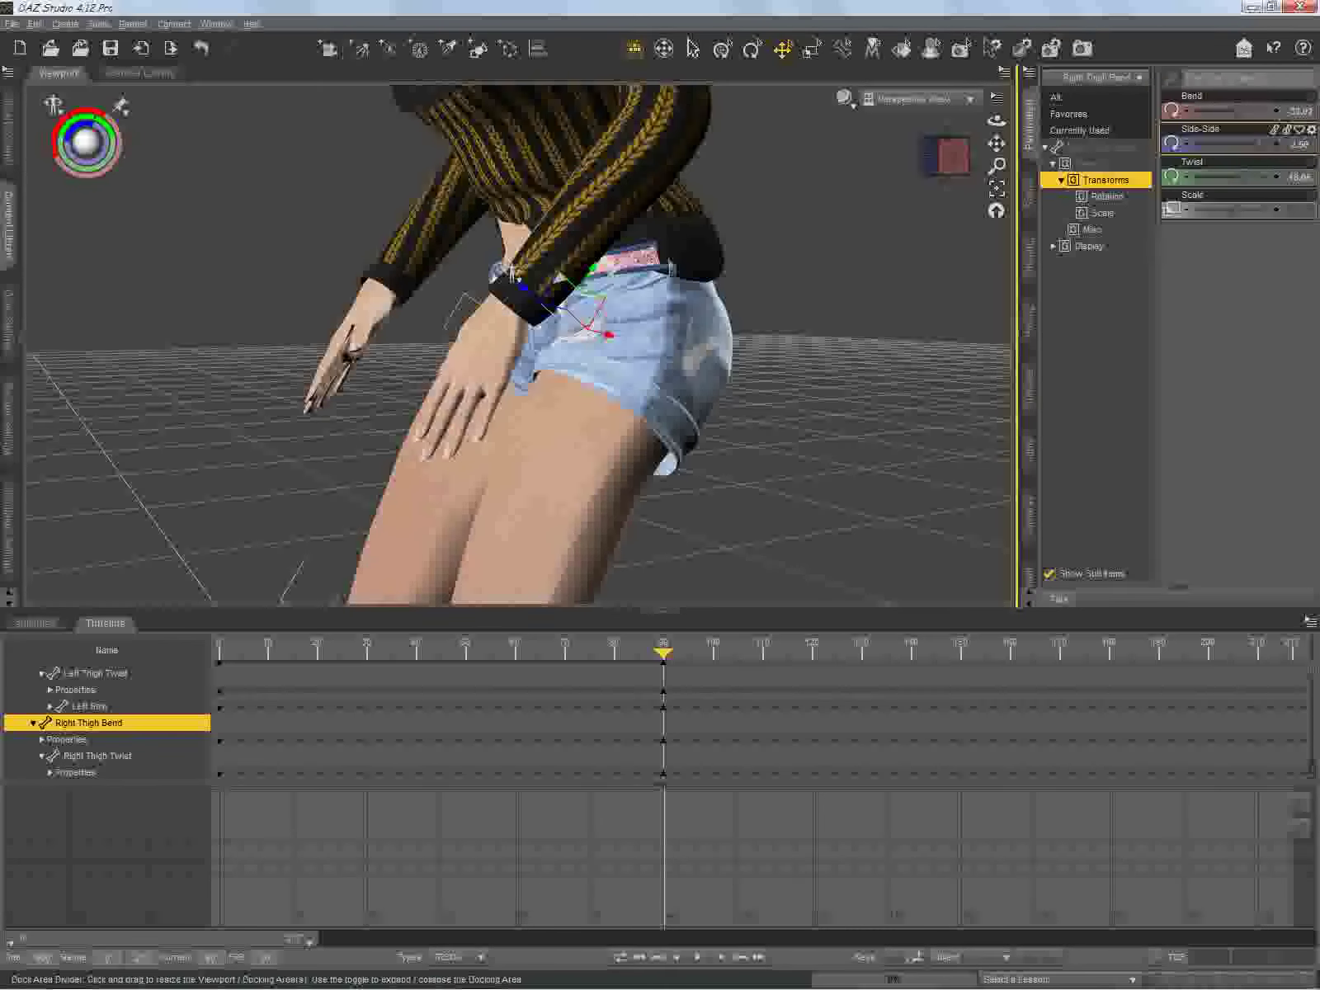
Step: Swing the right thigh inward at frame 90 by raising its side-side rotation to 12
left_click_drag(947, 155, 976, 175)
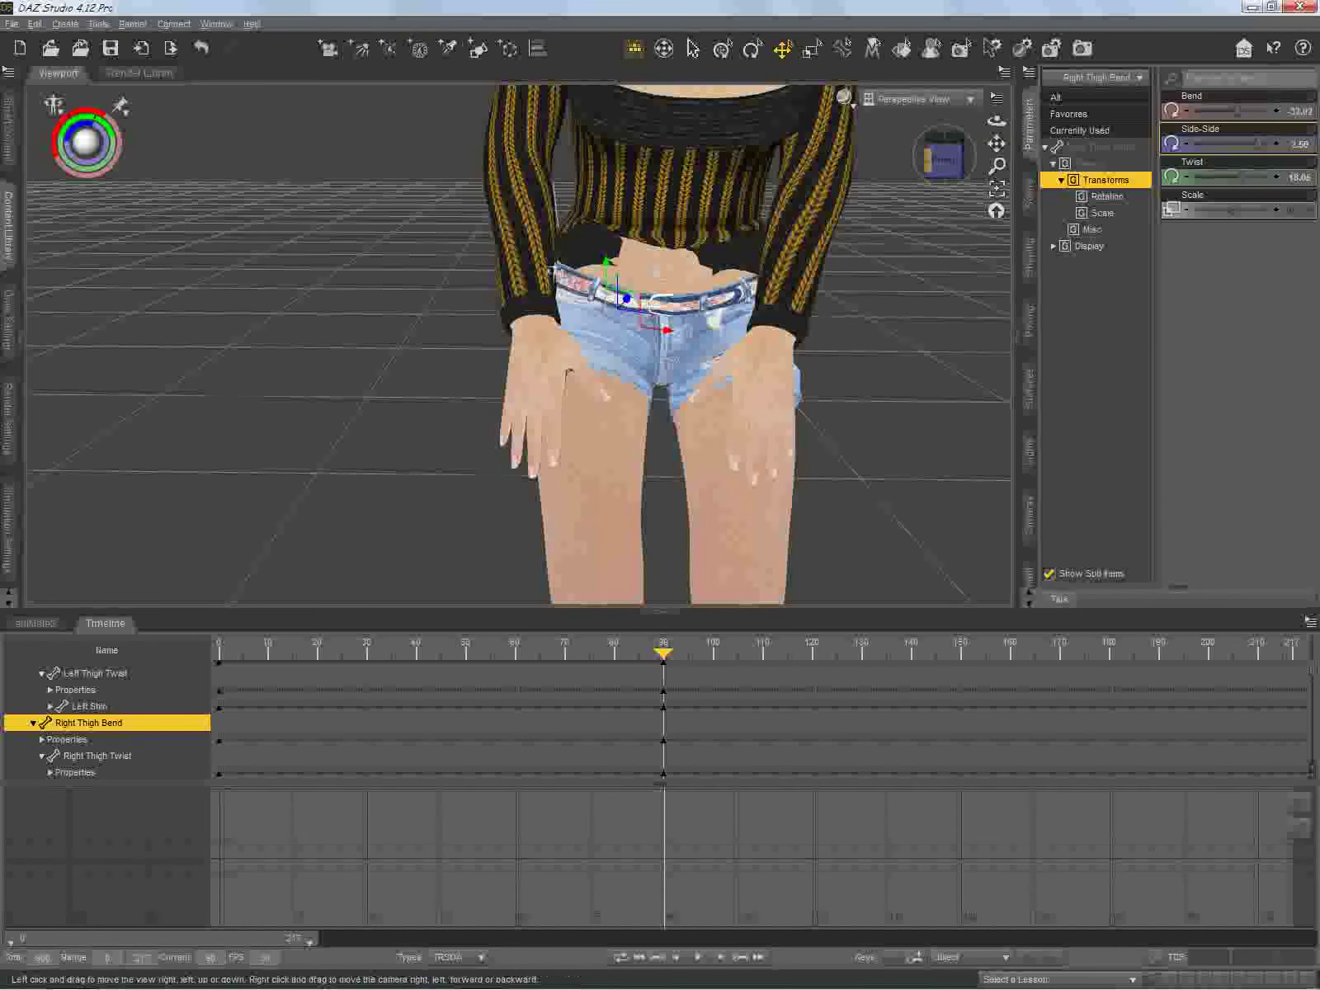
left_click_drag(997, 144, 804, 44)
left_click_drag(946, 160, 880, 248)
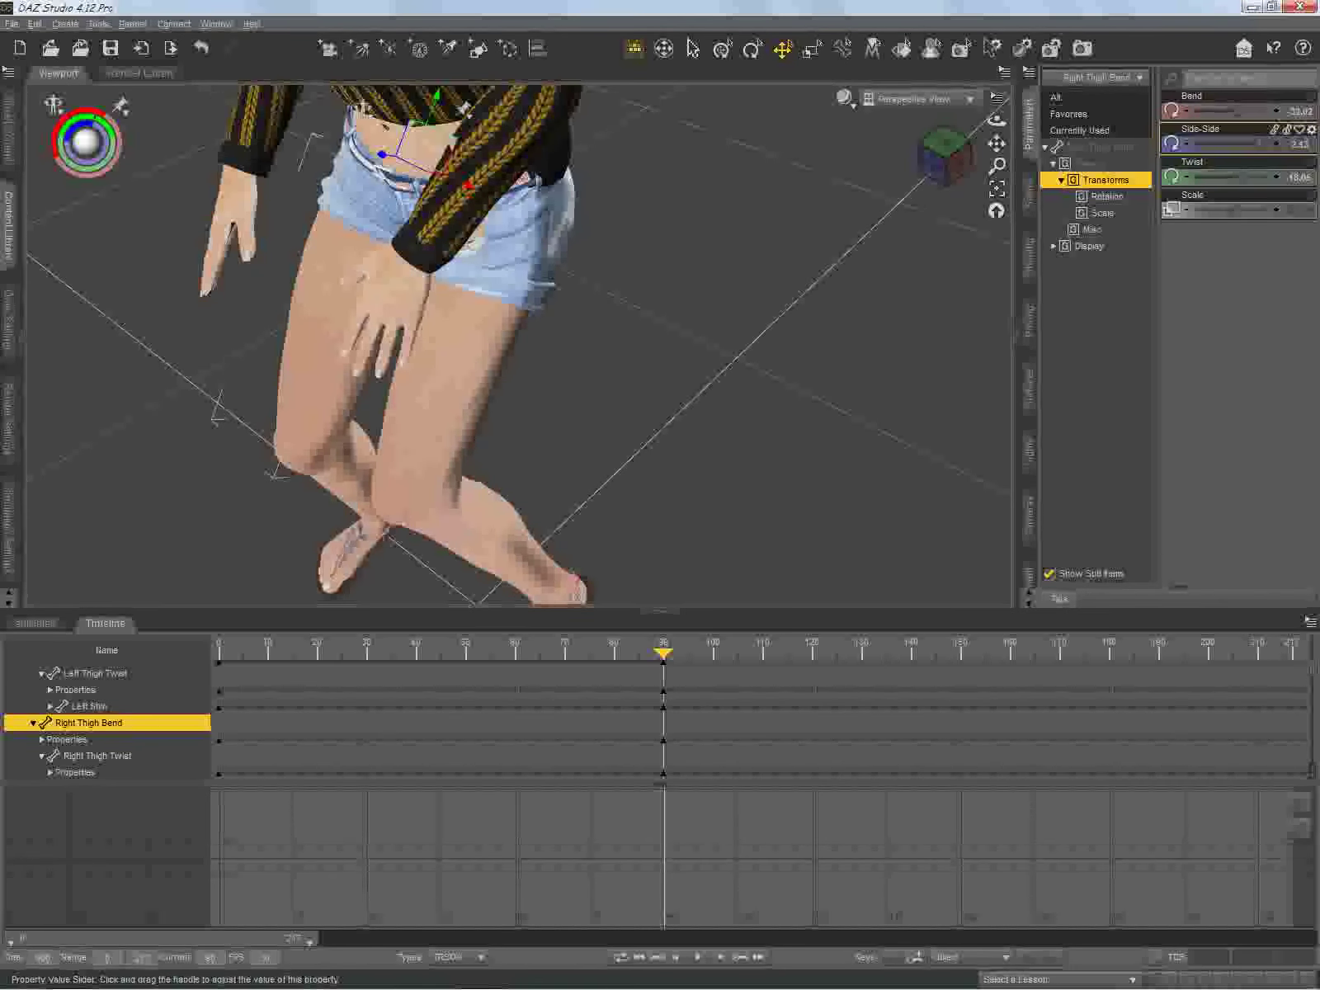
mouse_move(1259, 143)
left_mouse_down()
mouse_move(1271, 143)
mouse_move(1259, 144)
left_mouse_up()
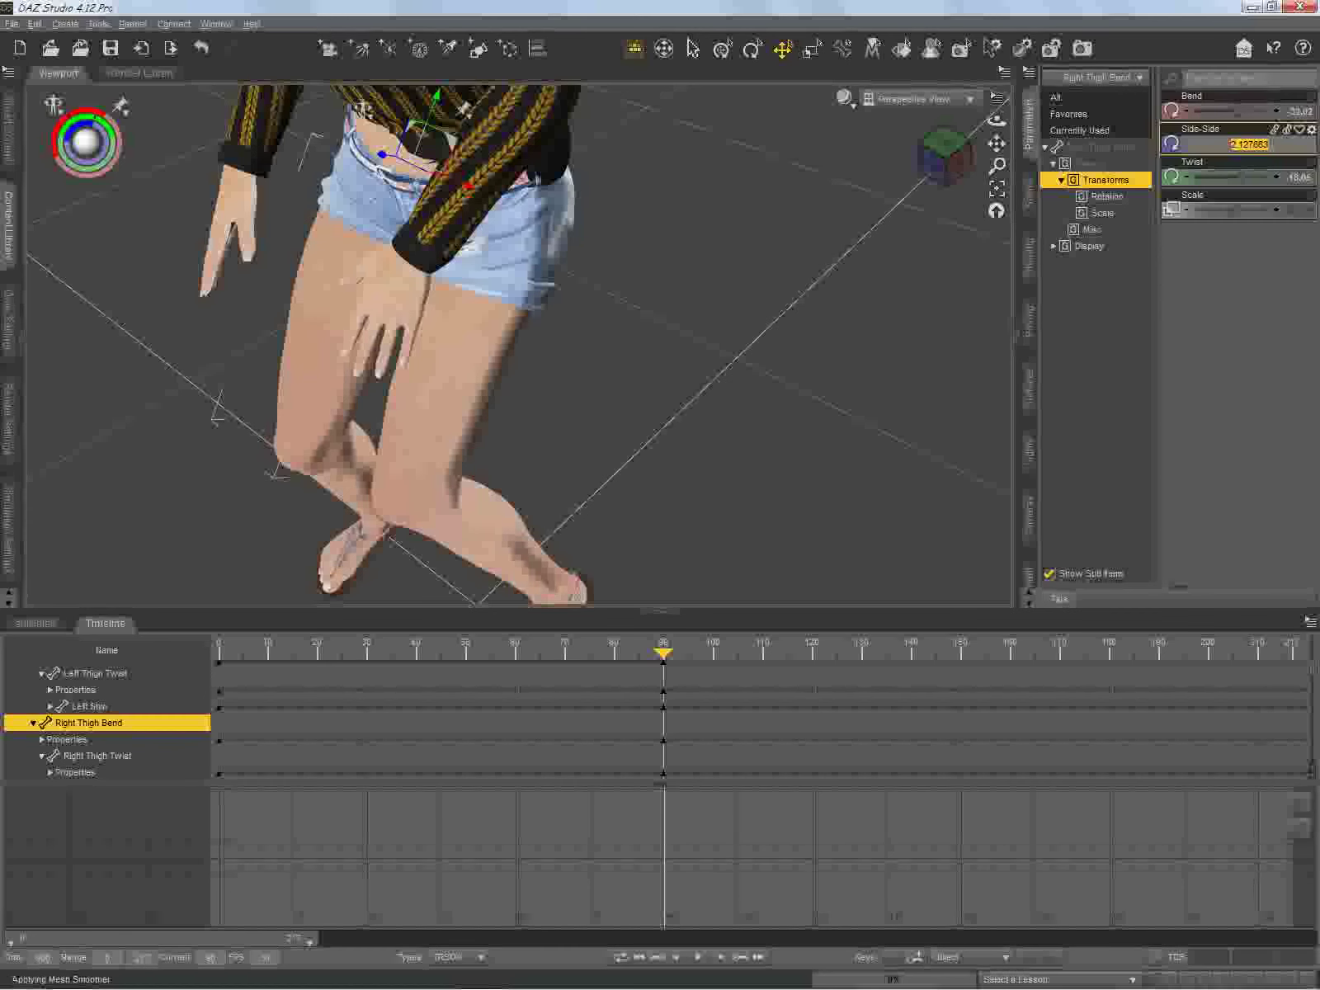
type("5")
key("Return")
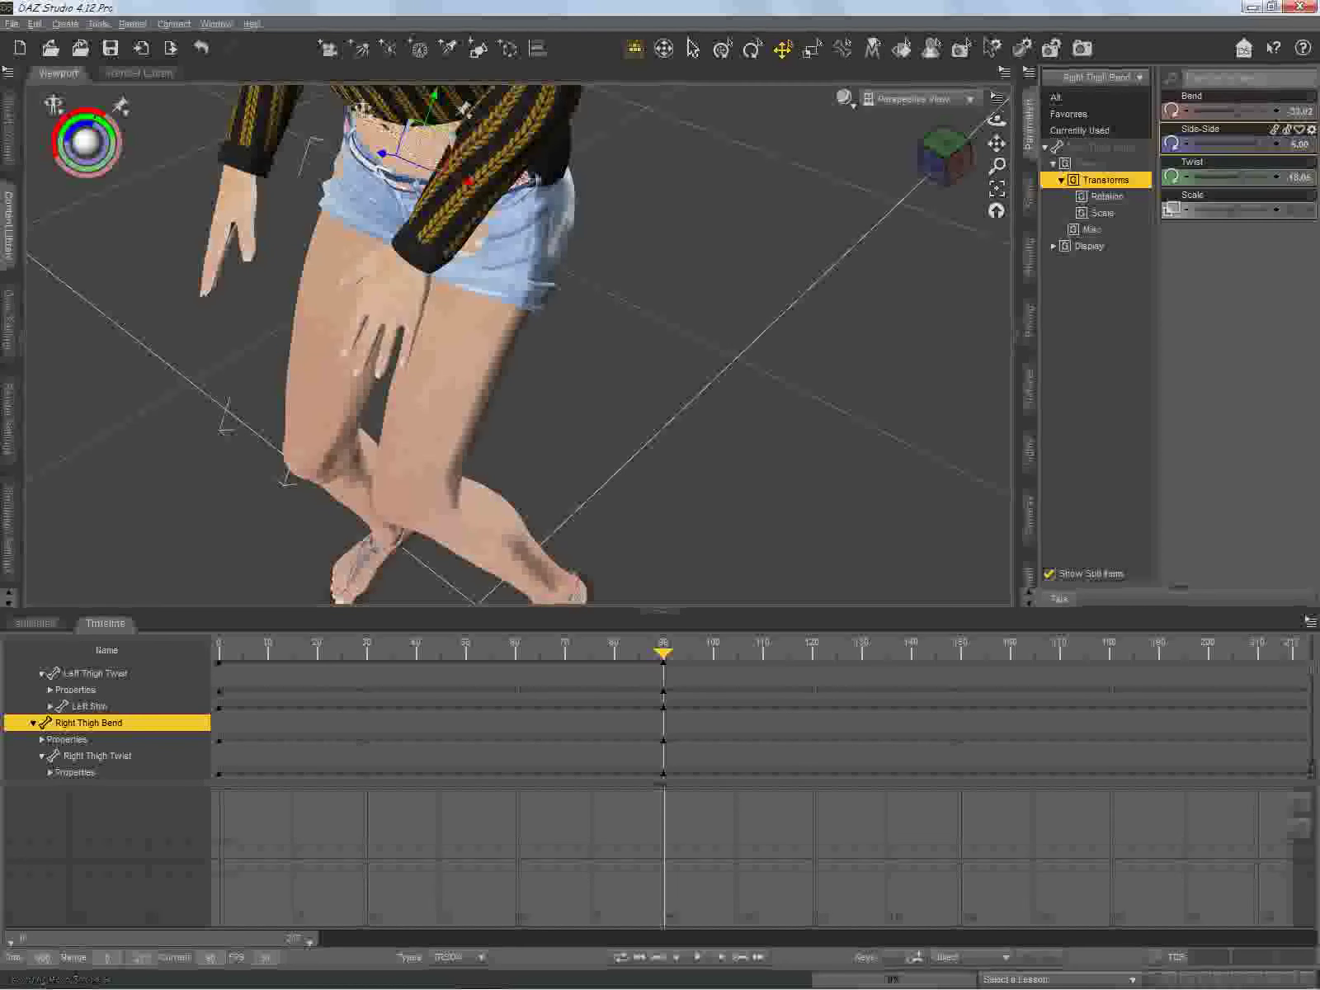
left_click(1299, 144)
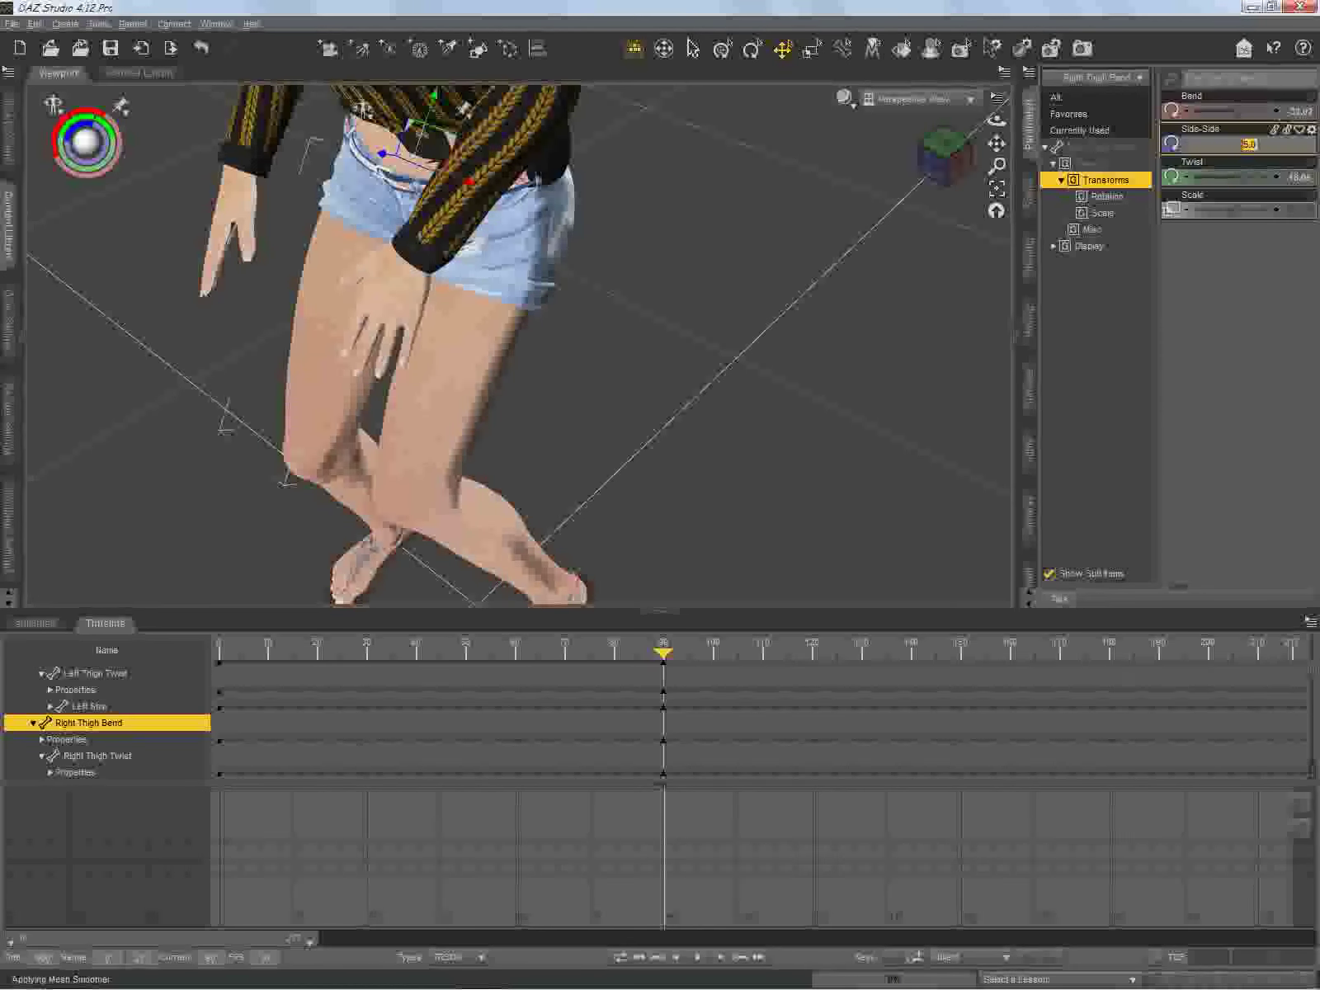
type("10")
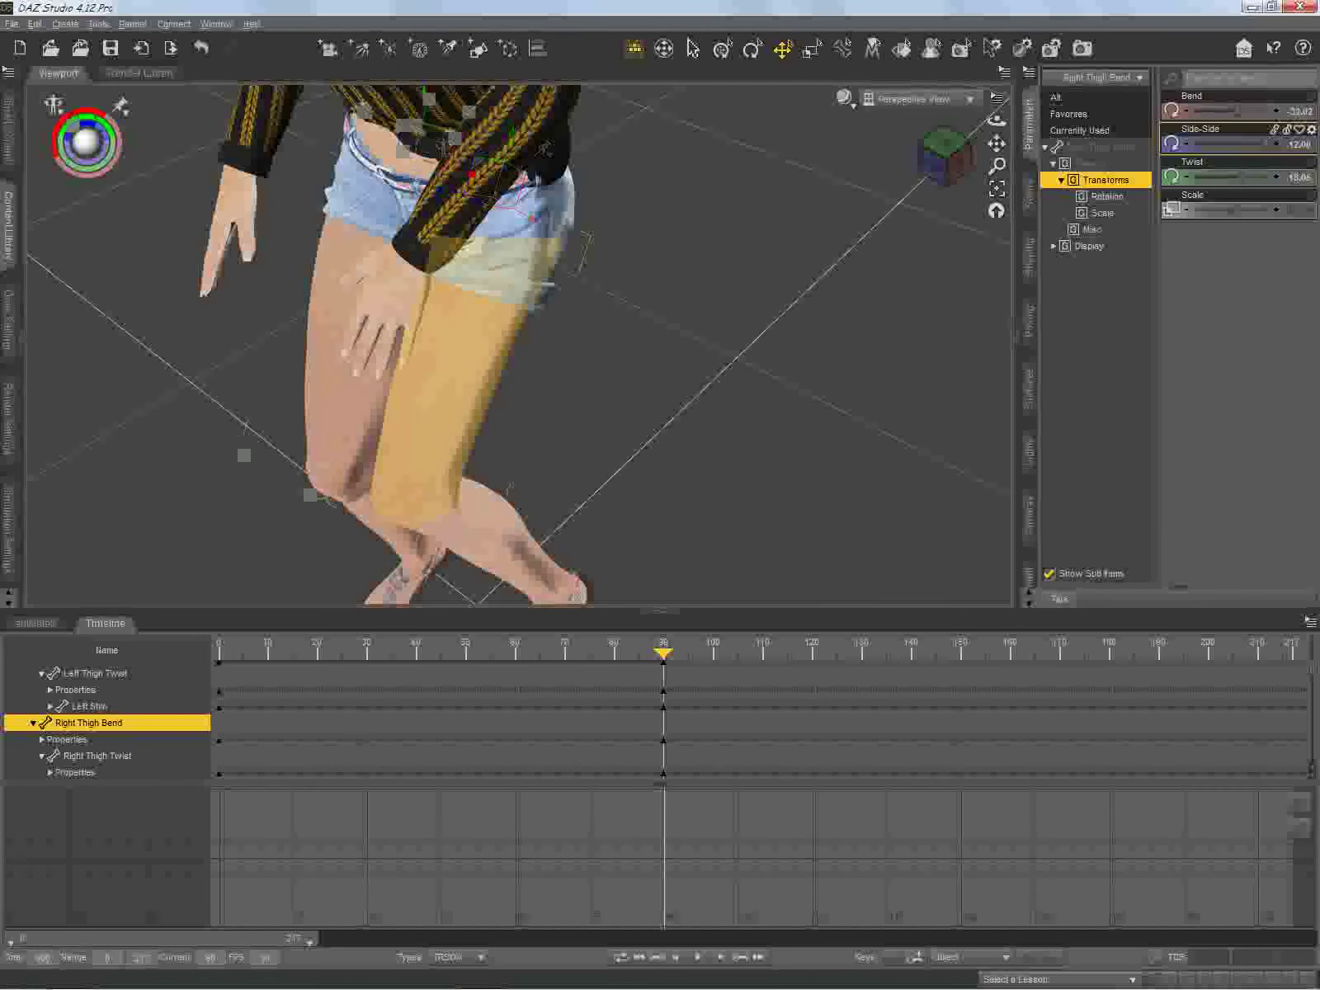
Step: Adjust the left thigh's side-side rotation at frame 90, trying -8 before easing it back outward to separate the knees
left_click(462, 371)
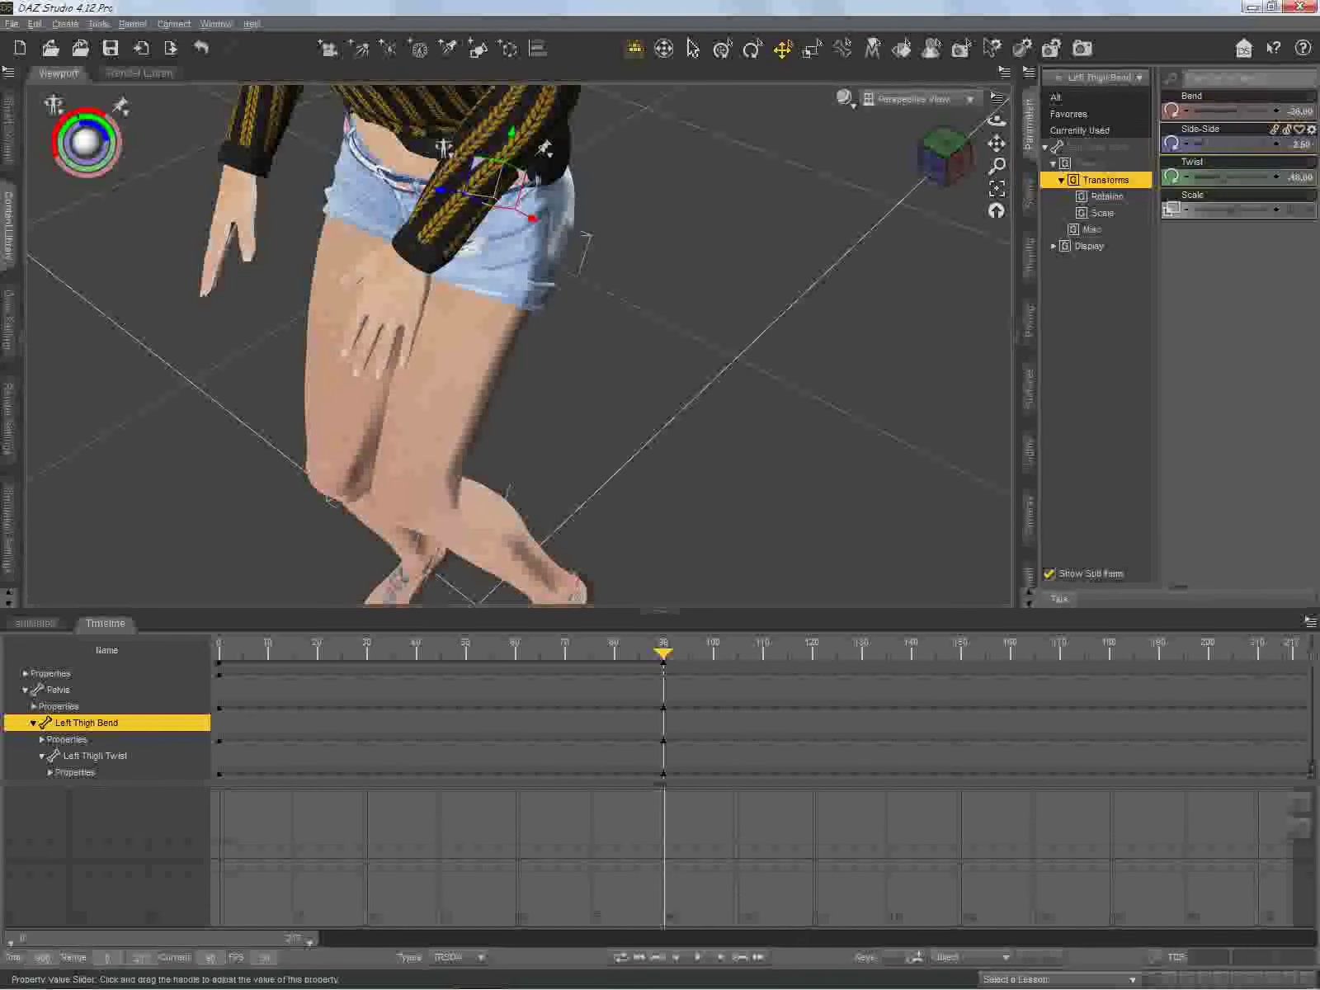
left_click(1300, 144)
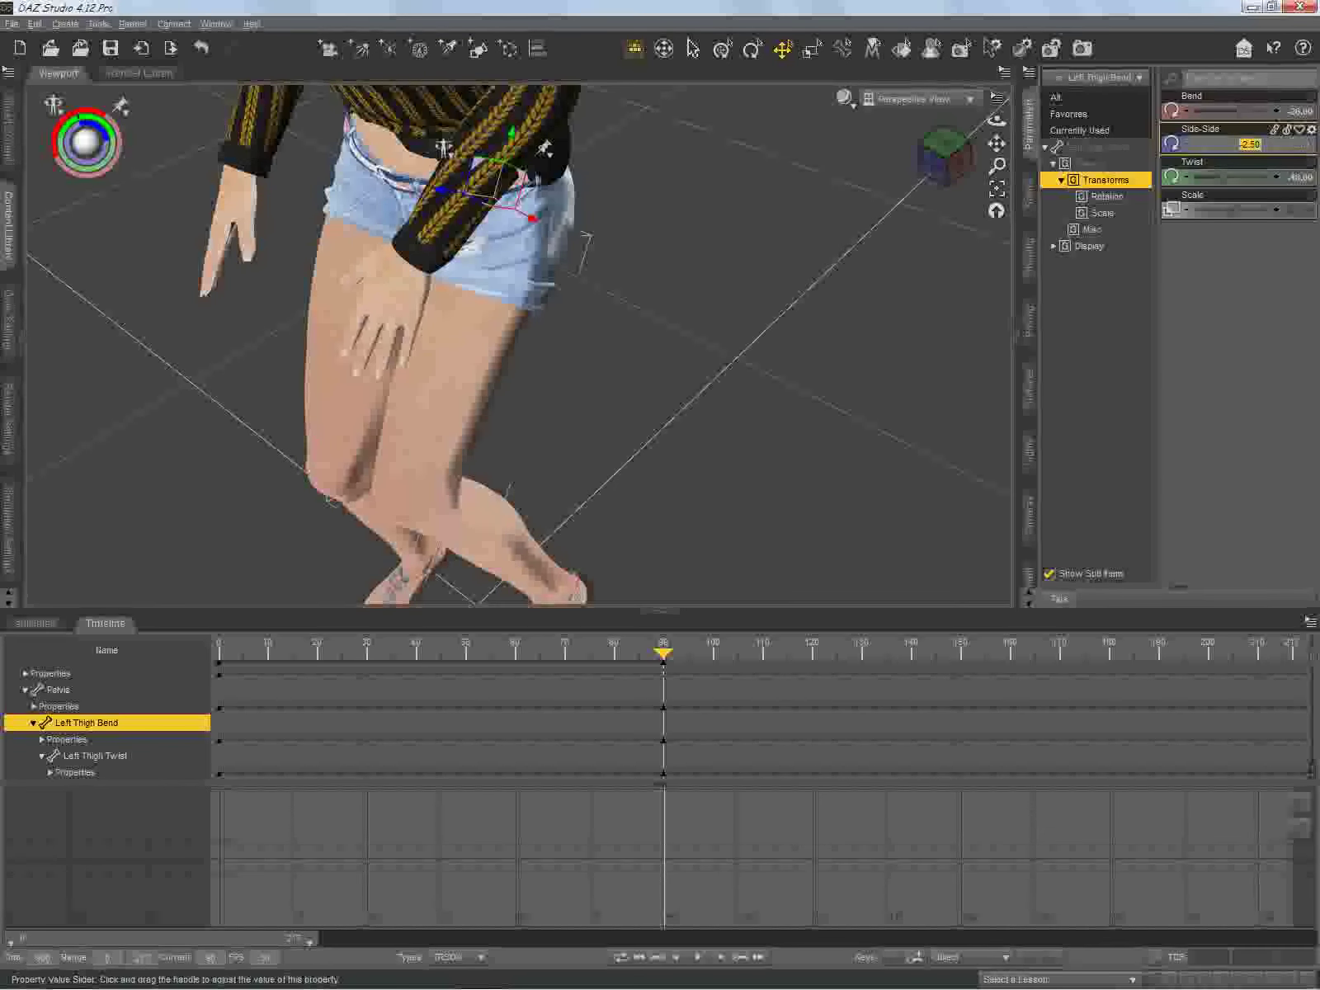
key("BackSpace")
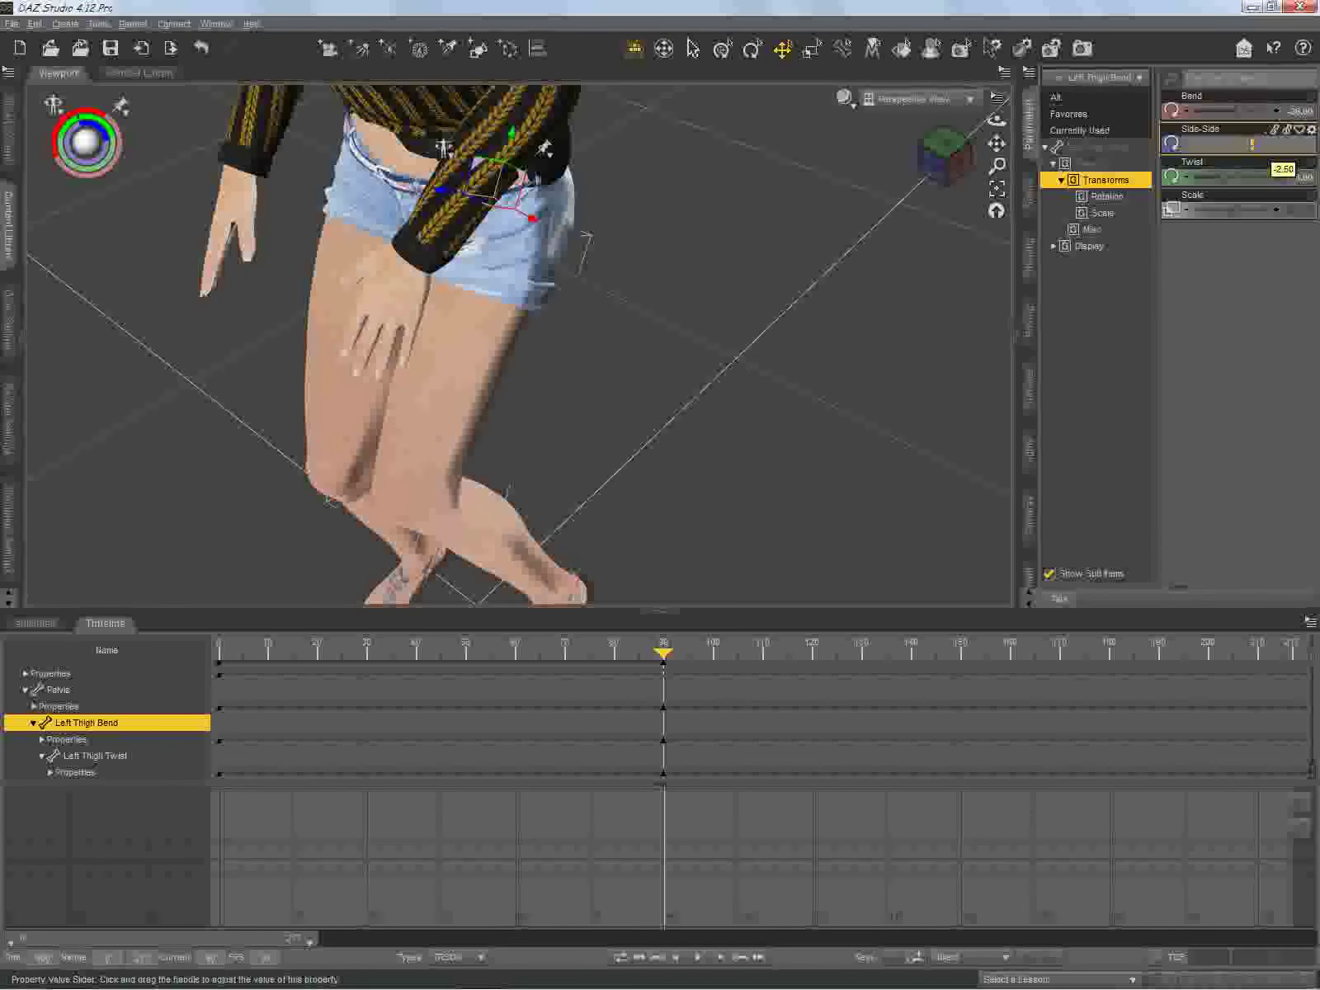
type("8")
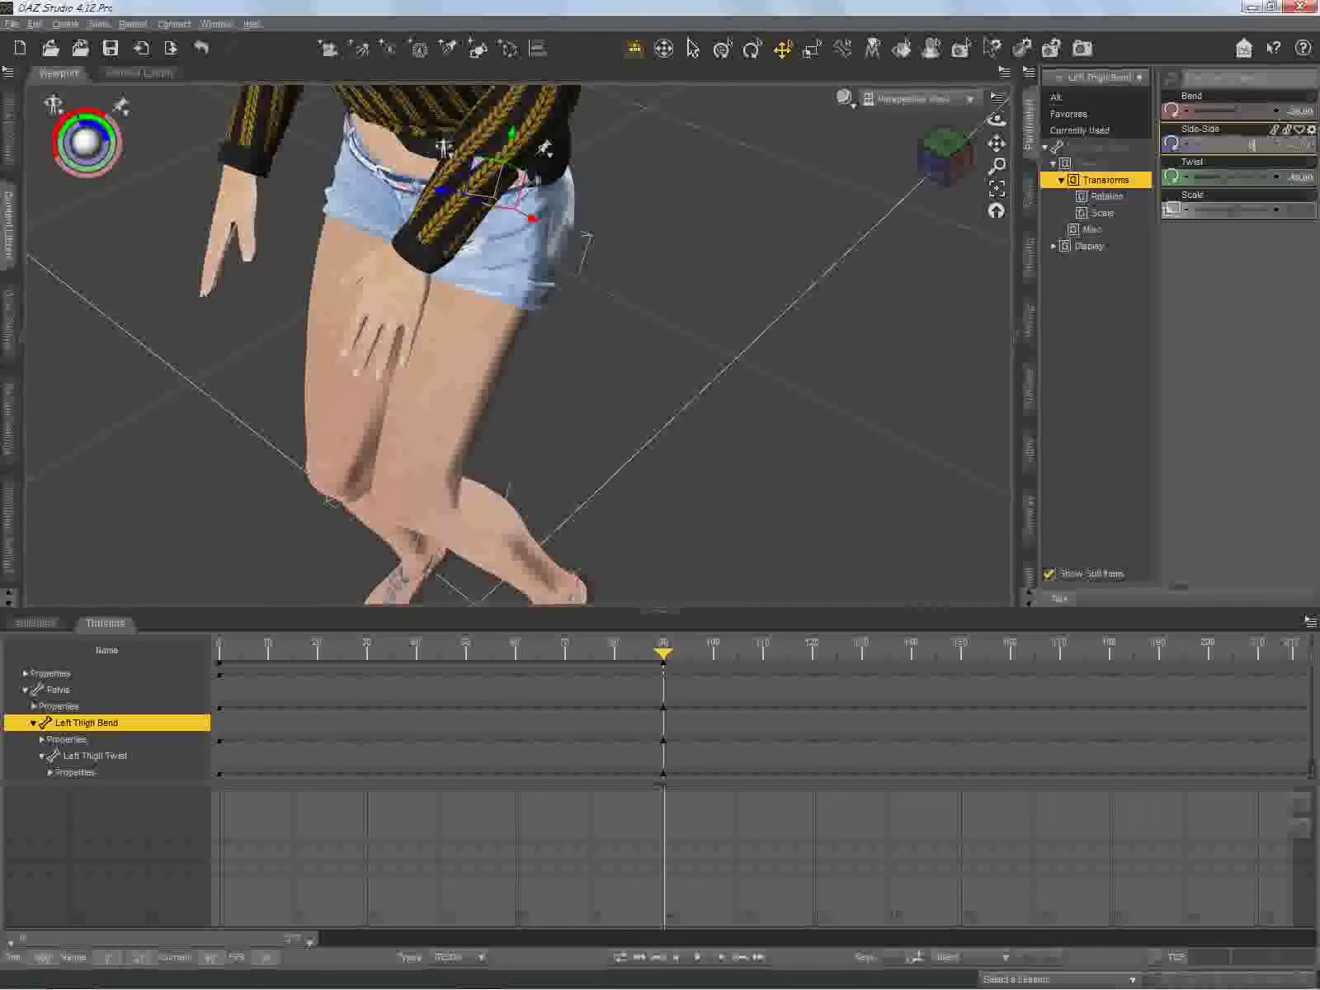
key("Return")
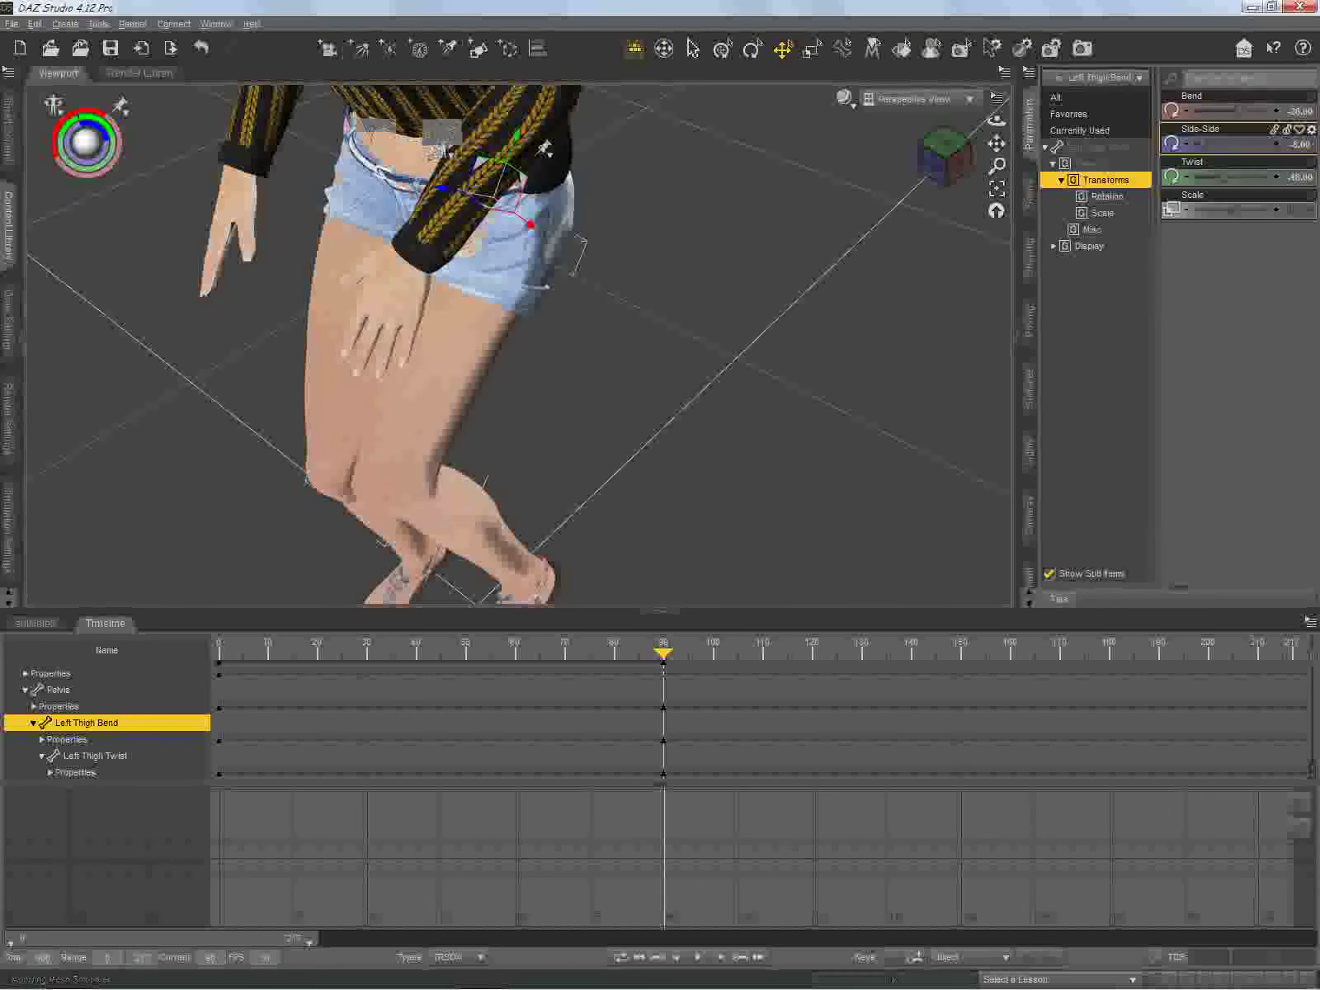
mouse_move(946, 157)
left_mouse_down()
mouse_move(1011, 156)
mouse_move(946, 190)
left_mouse_up()
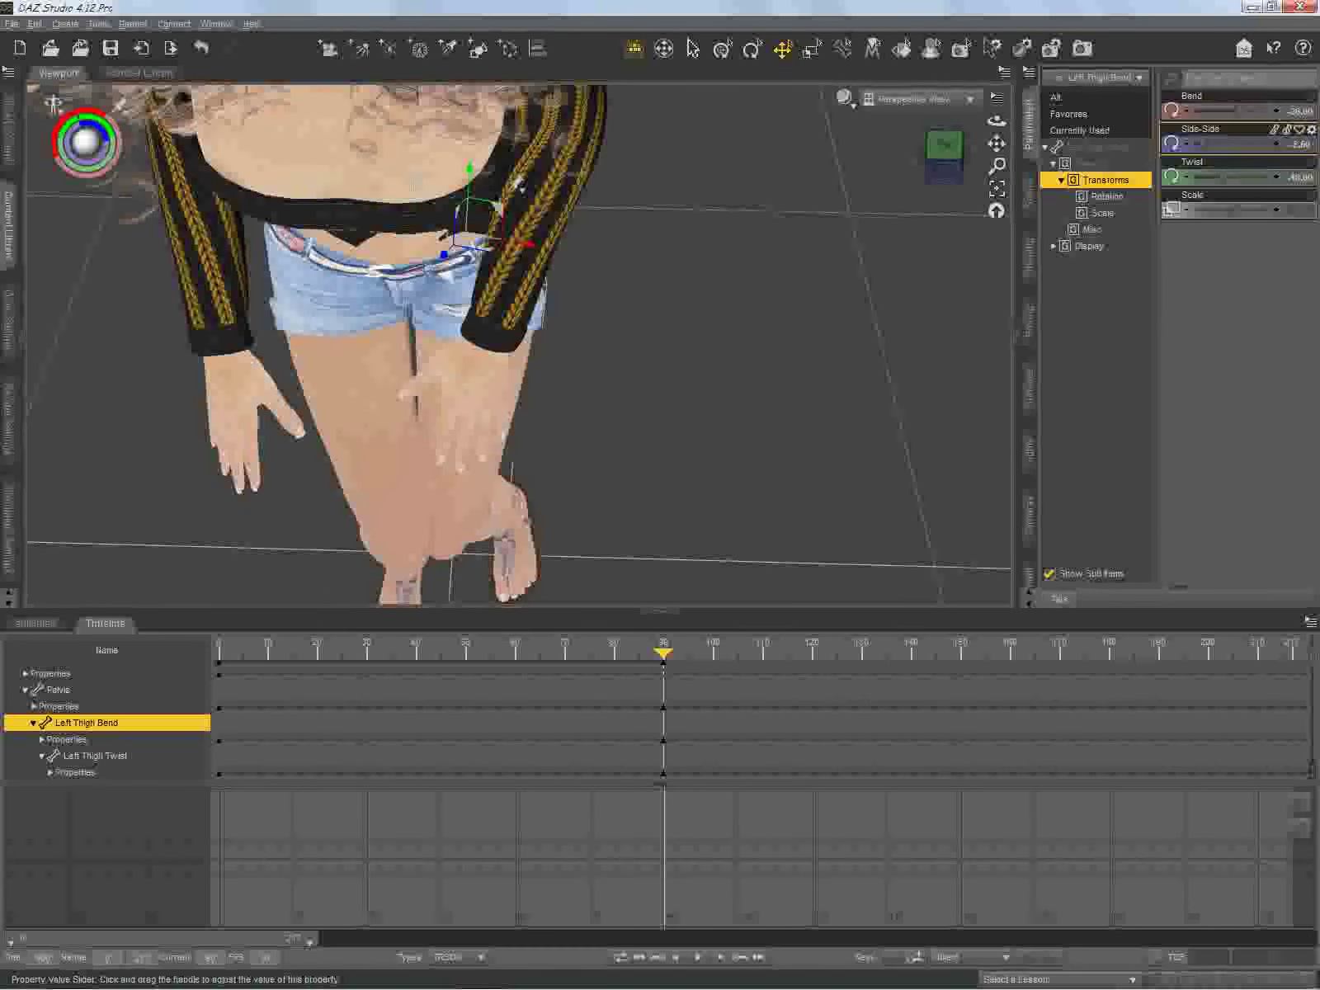
left_click(1276, 143)
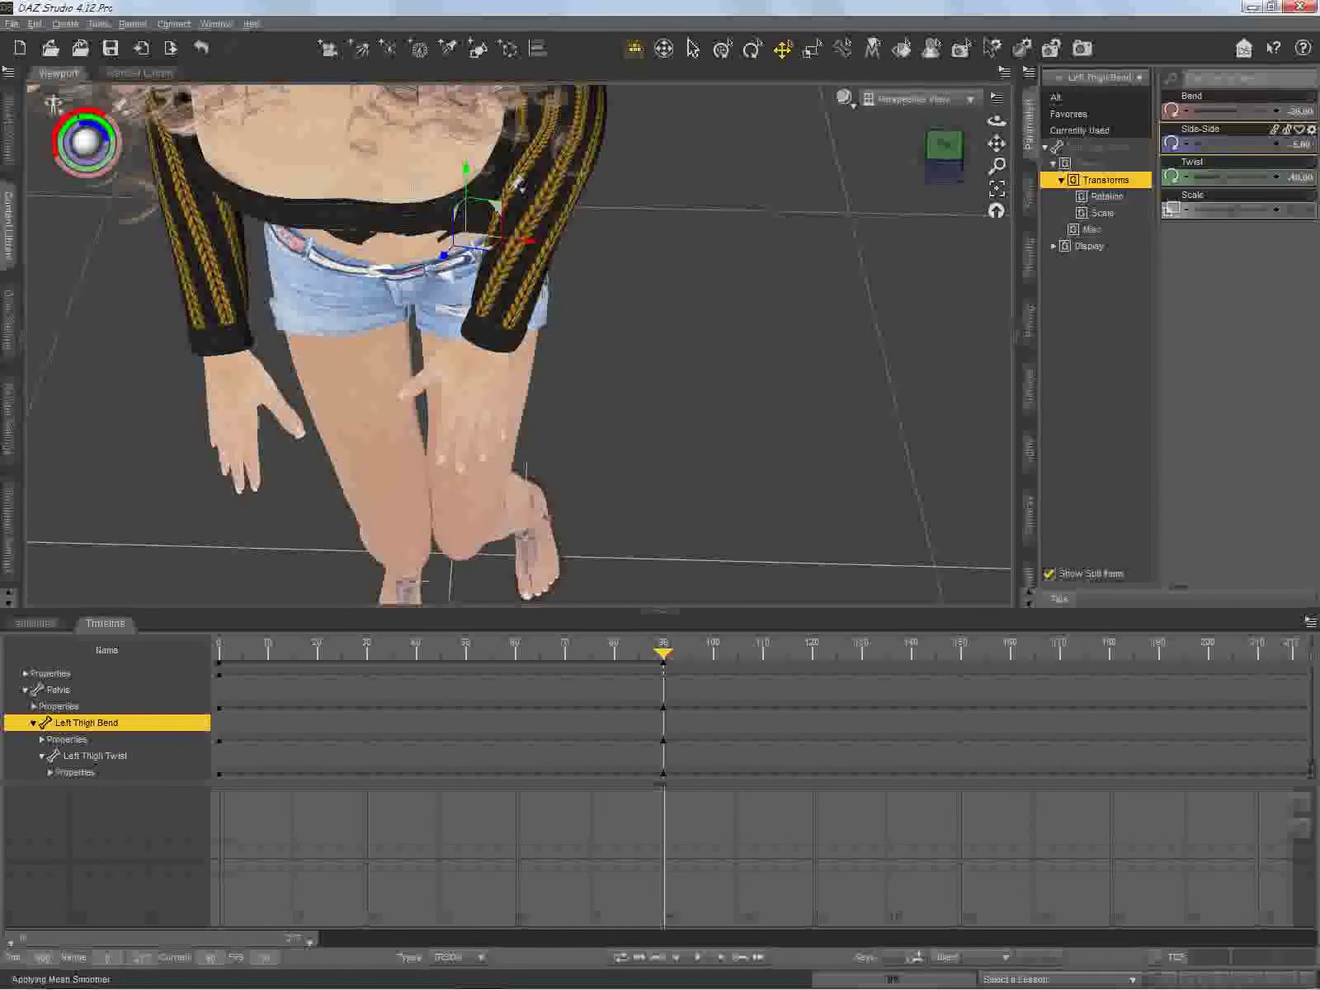
Step: Ease the right thigh slightly outward at frame 90 by lowering its side-side rotation to about 10
mouse_move(945, 160)
left_mouse_down()
mouse_move(924, 195)
mouse_move(859, 165)
mouse_move(813, 108)
mouse_move(816, 86)
mouse_move(875, 158)
mouse_move(923, 156)
mouse_move(957, 181)
left_mouse_up()
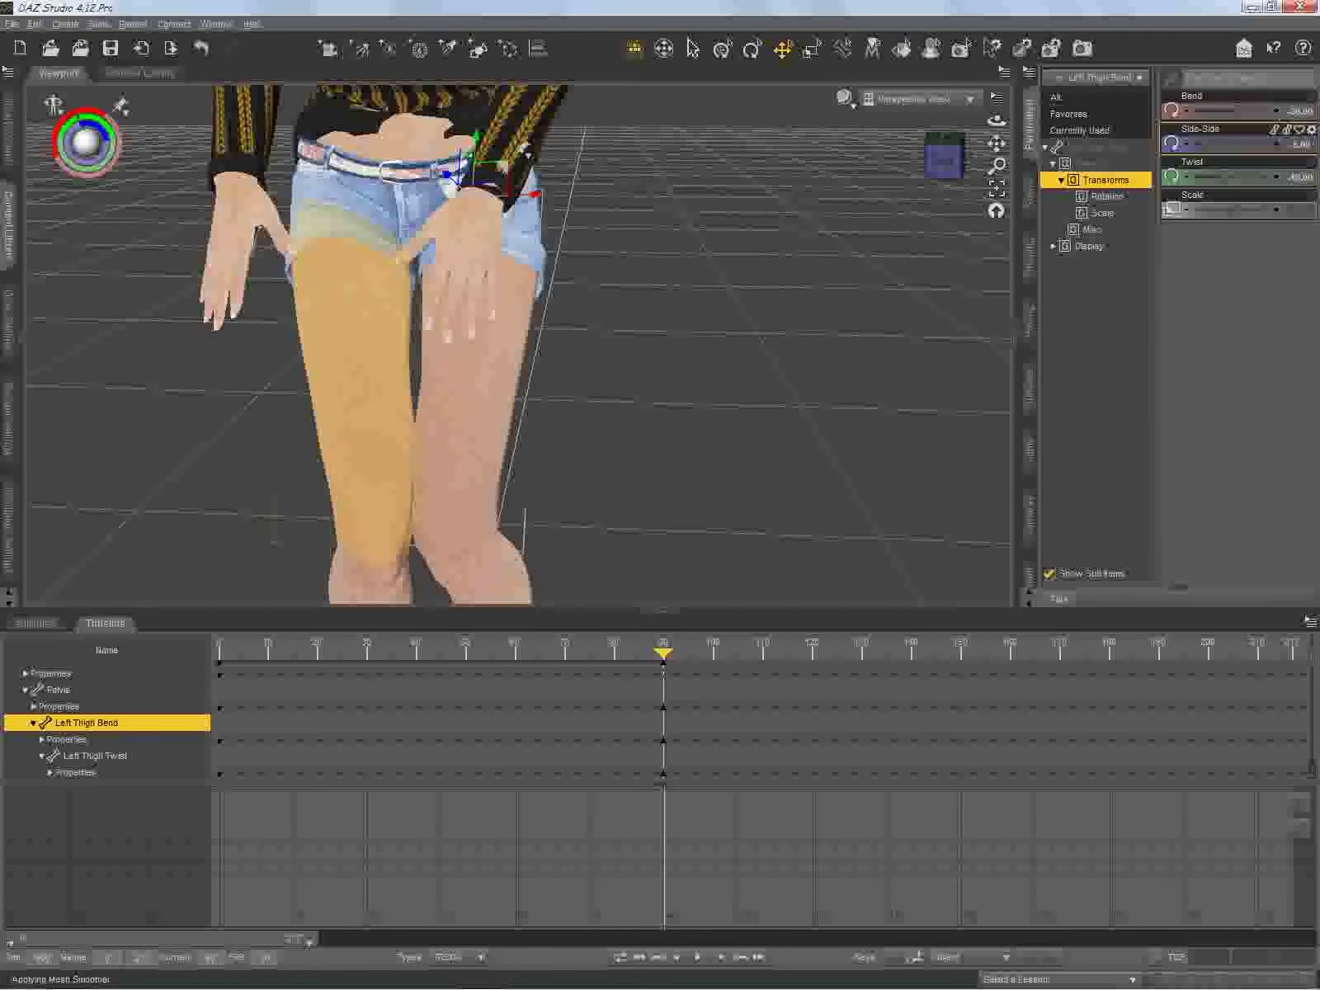
left_click(365, 363)
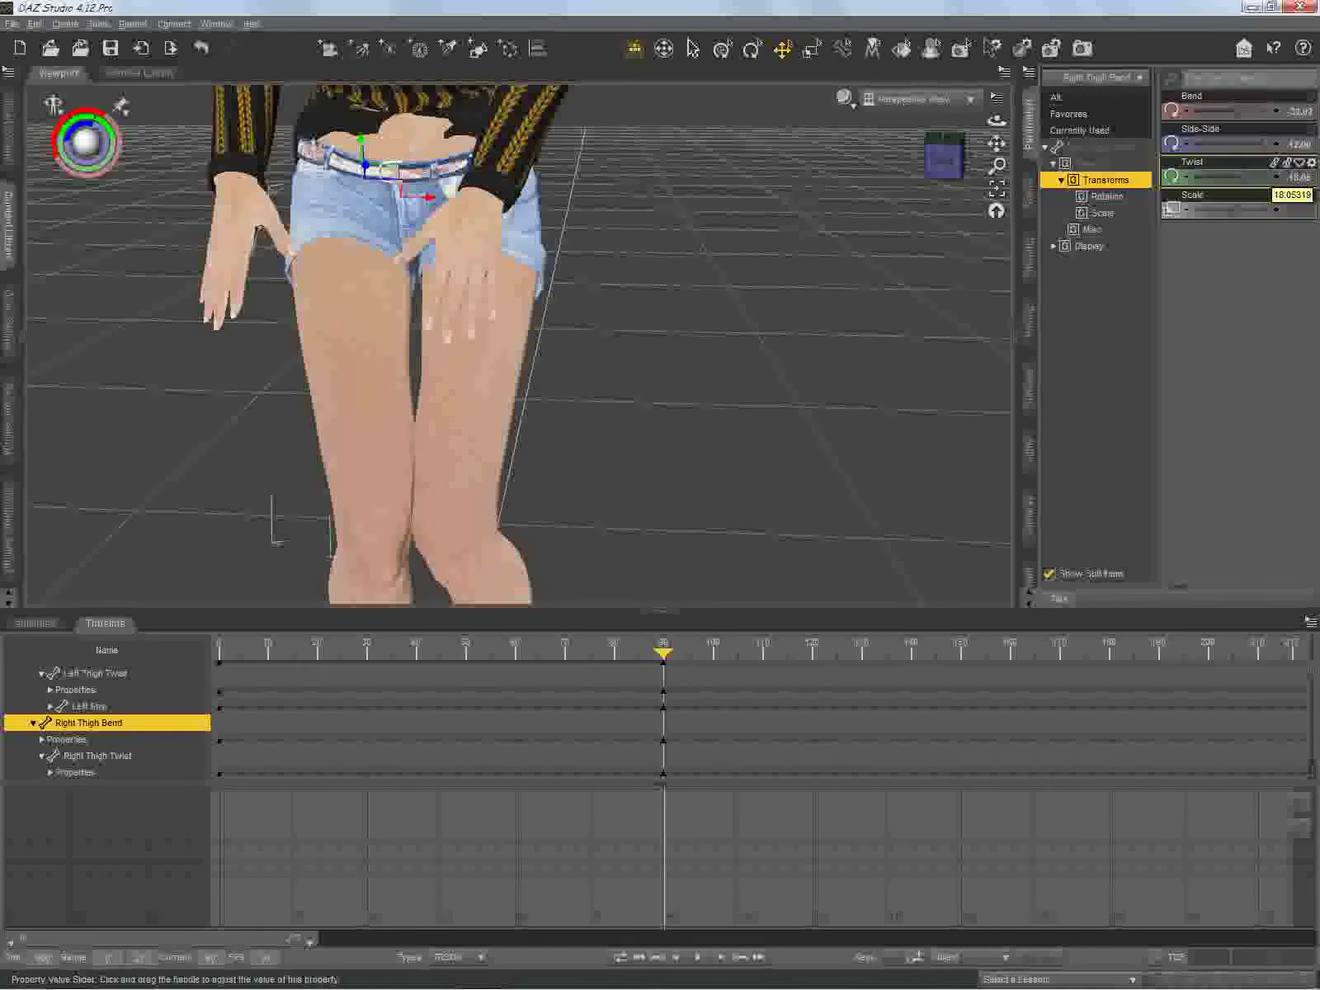
left_click_drag(1265, 144, 1262, 145)
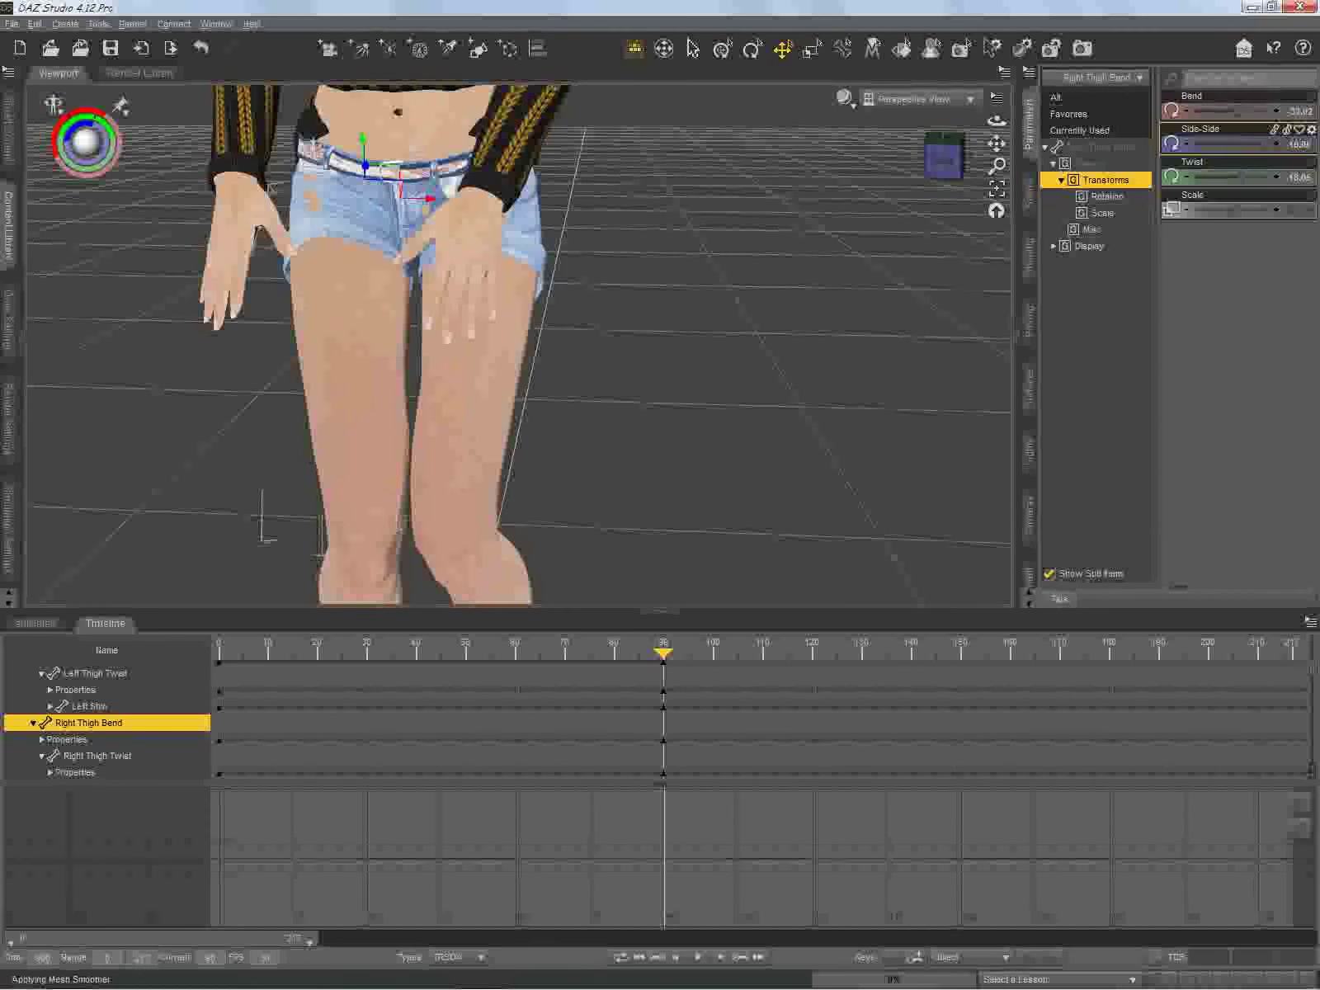
left_click_drag(1262, 144, 1264, 144)
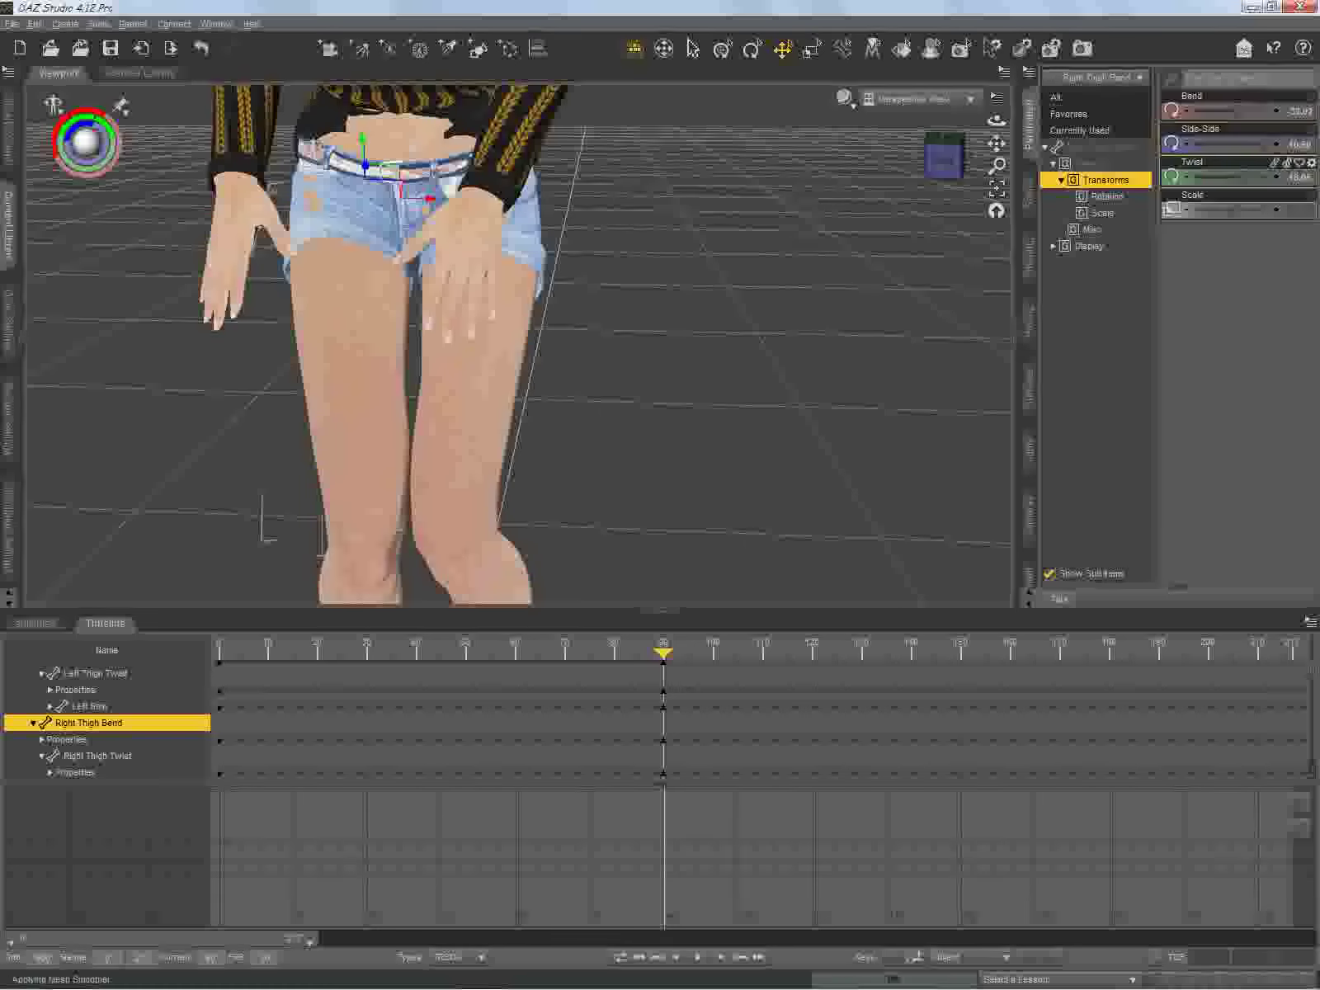
Step: Undo the last right foot adjustment and bend the right toes to about -28.7 at frame 90
left_click_drag(996, 121, 1011, 29)
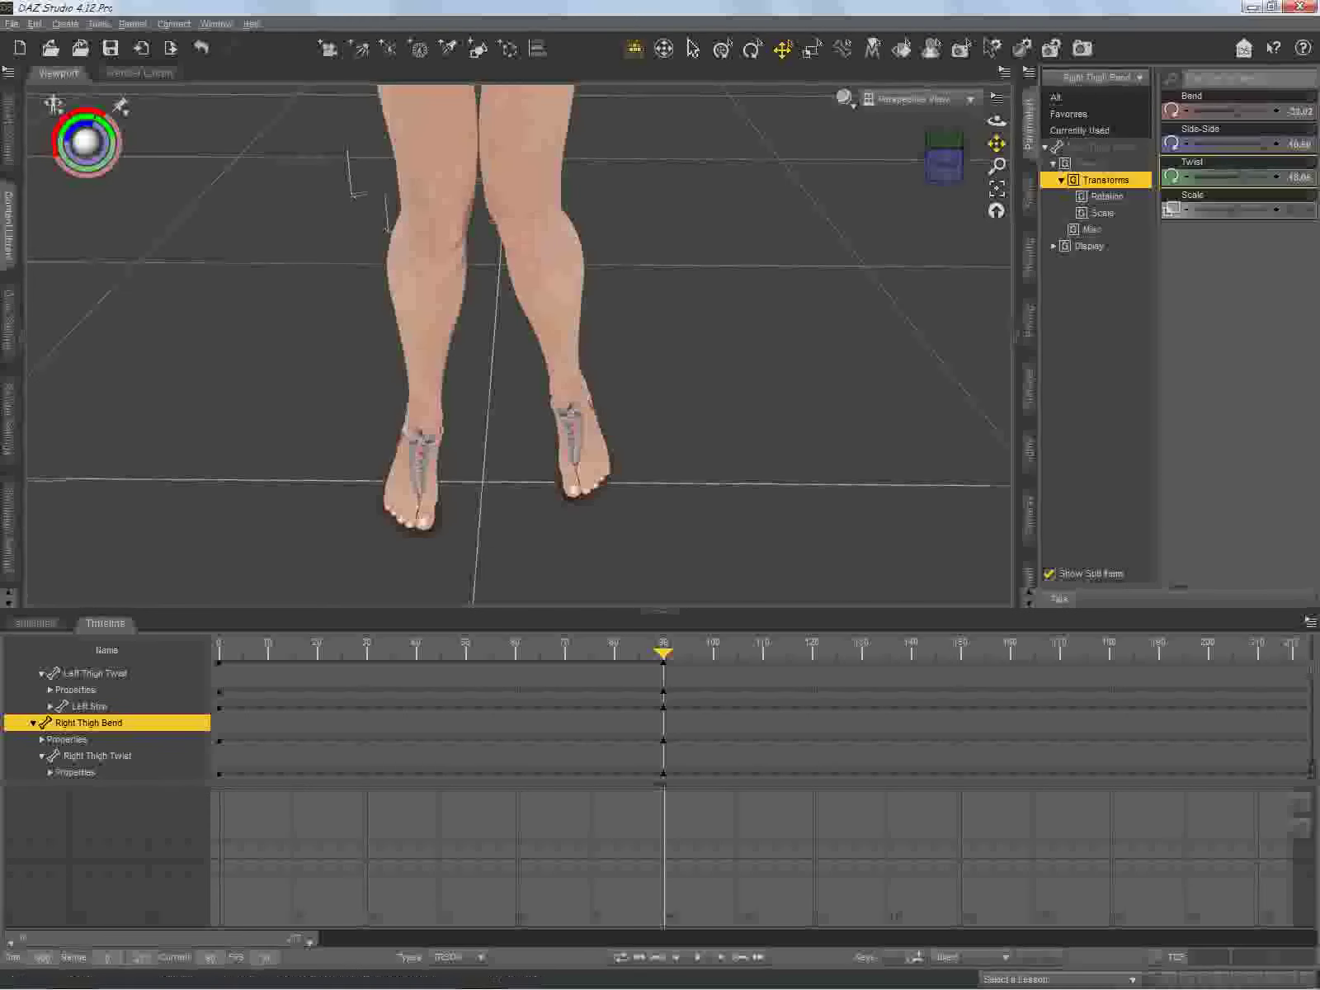
left_click(426, 435)
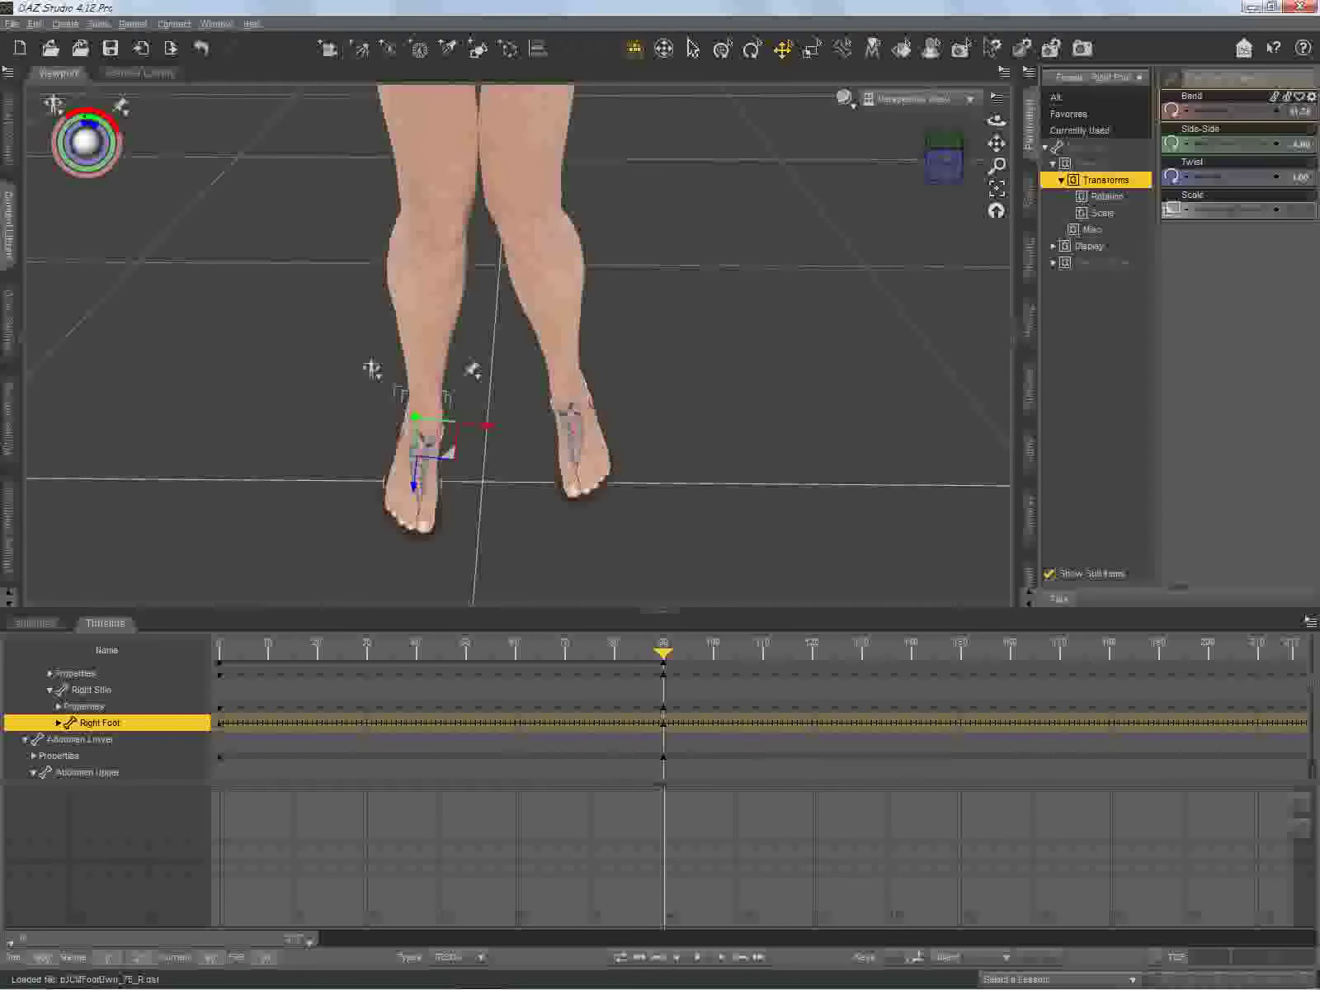
key("ctrl+z")
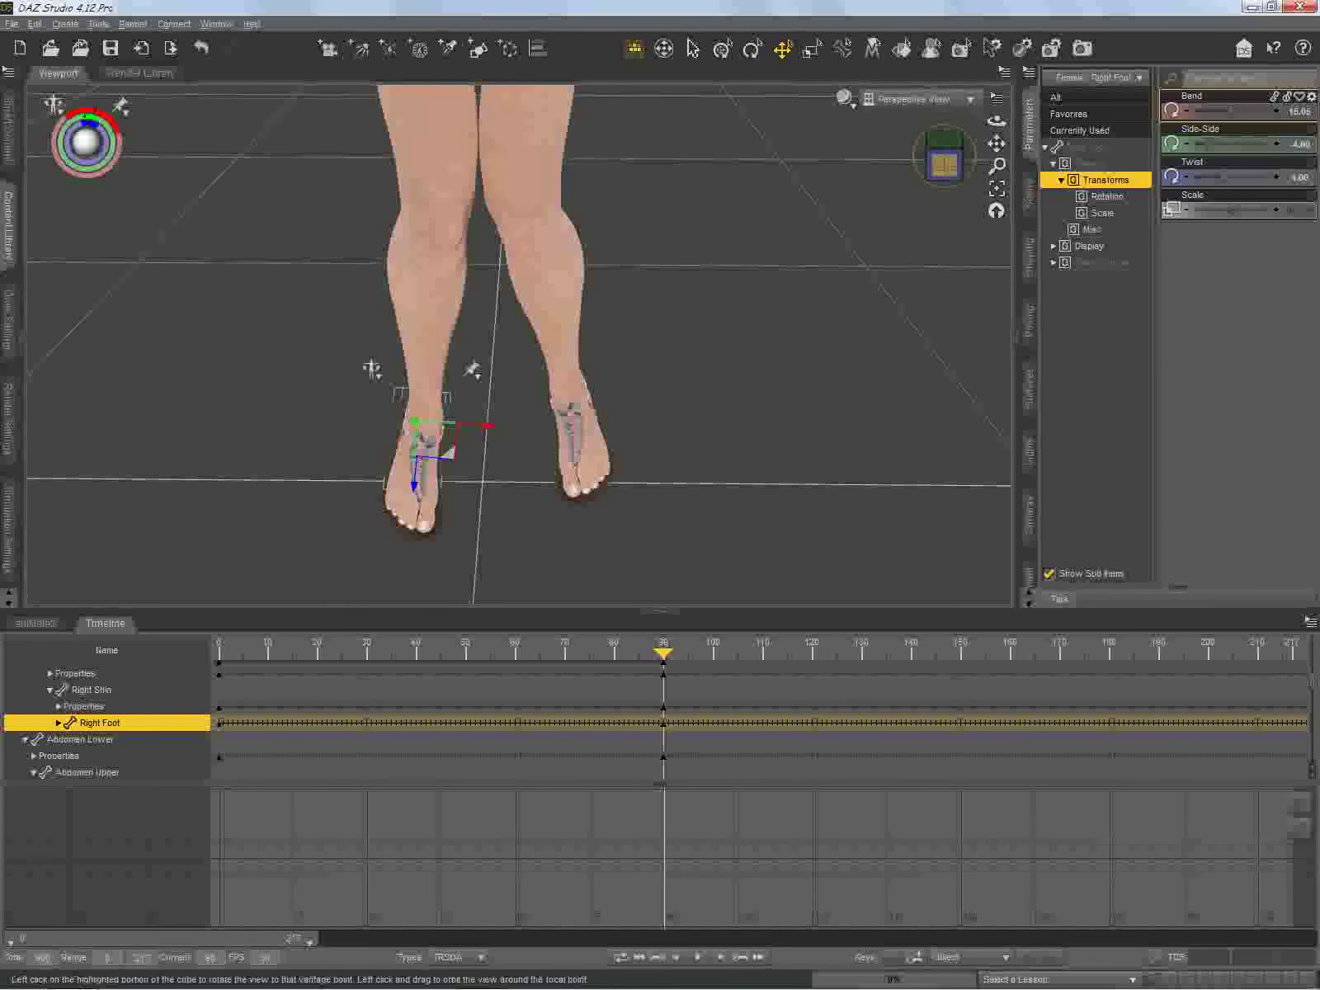
left_click_drag(945, 165, 1035, 110)
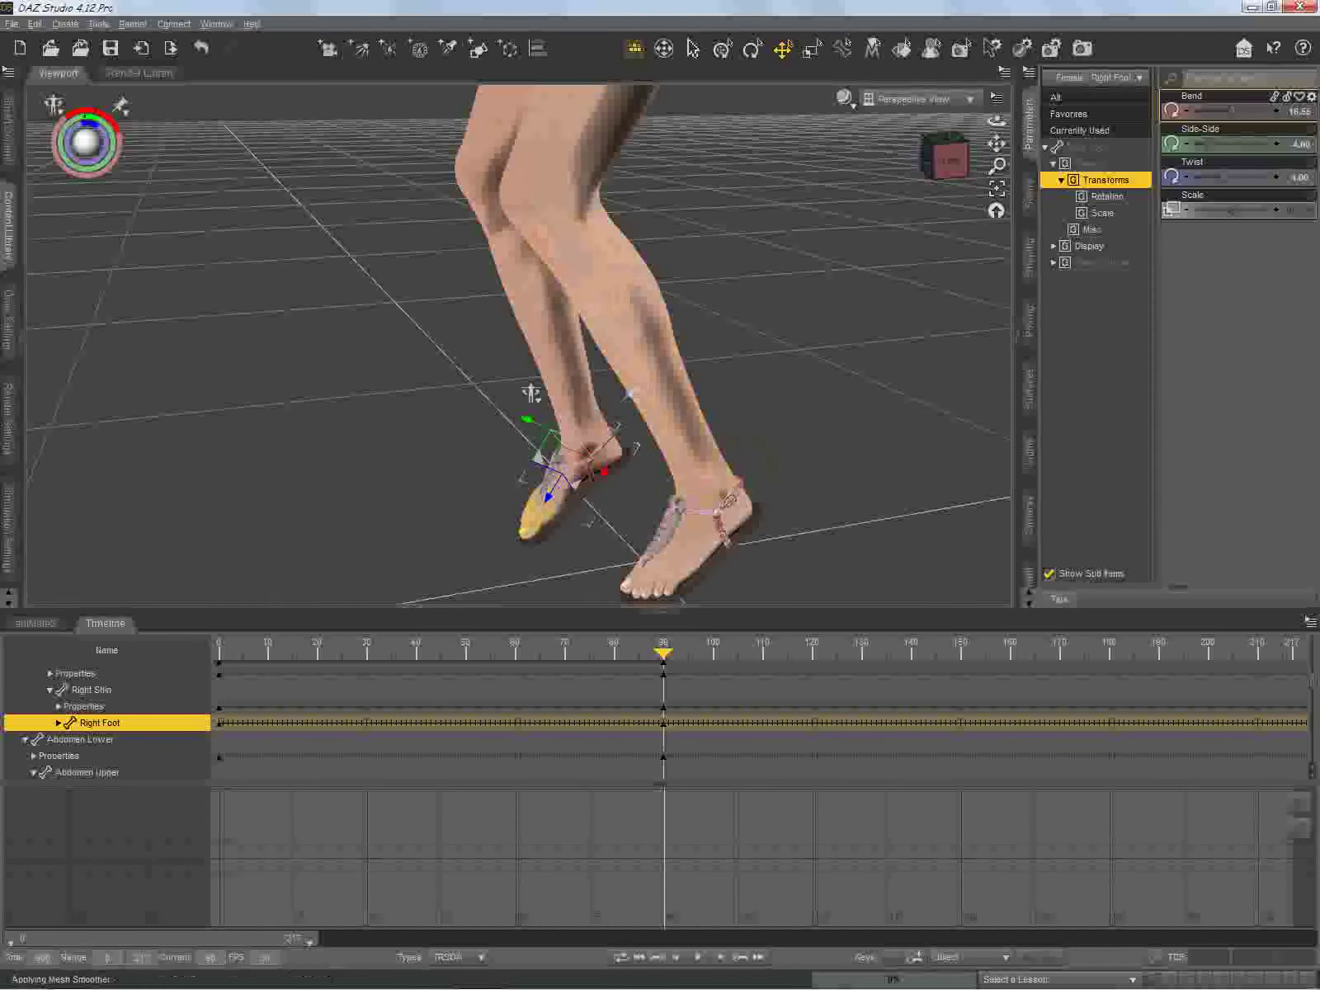
left_click(527, 525)
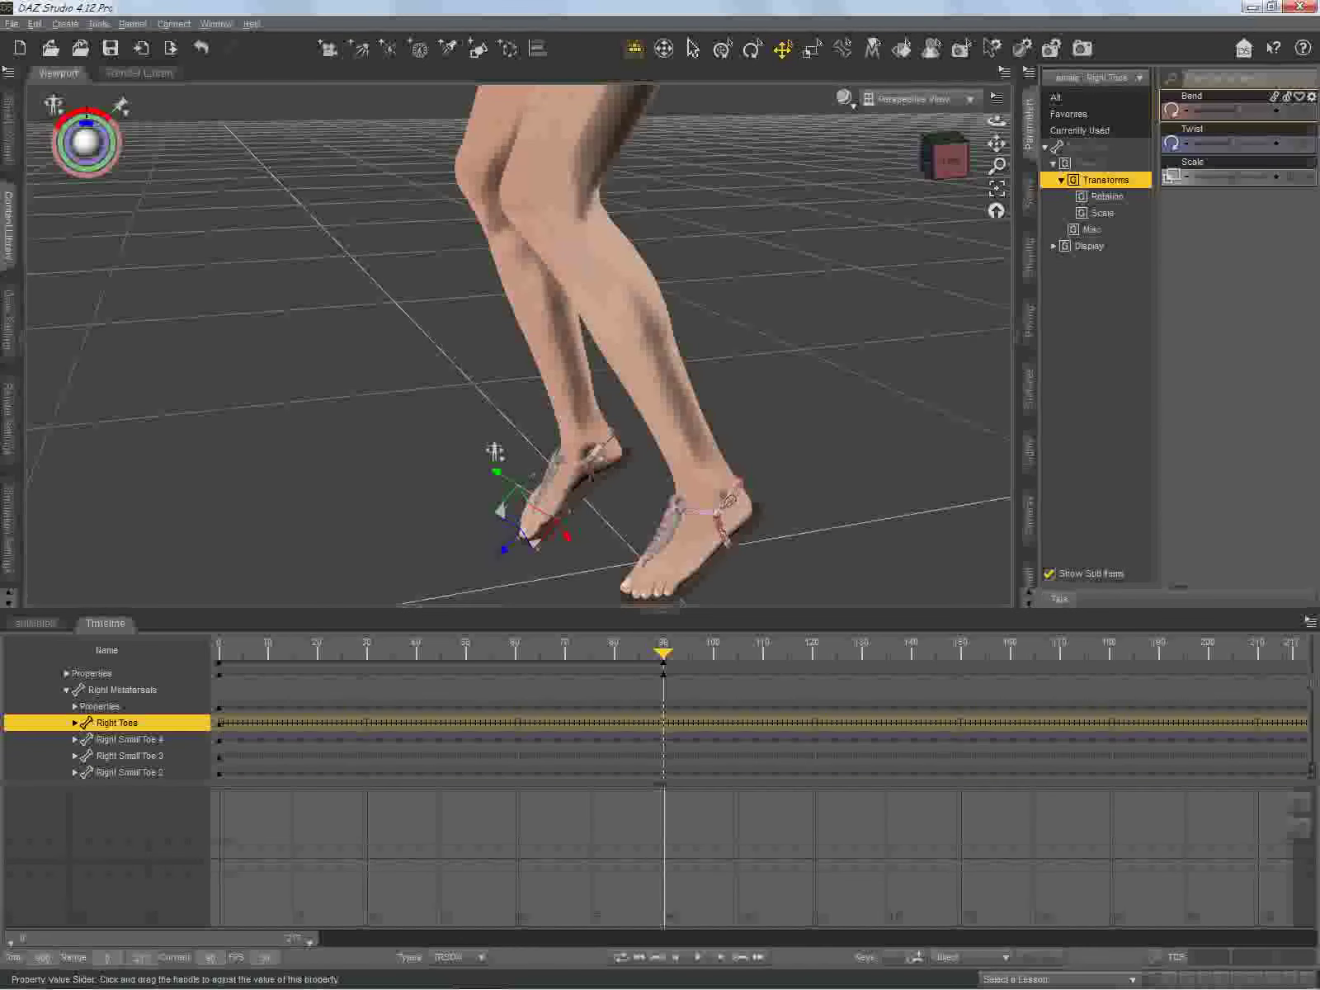
left_click_drag(1236, 111, 1241, 111)
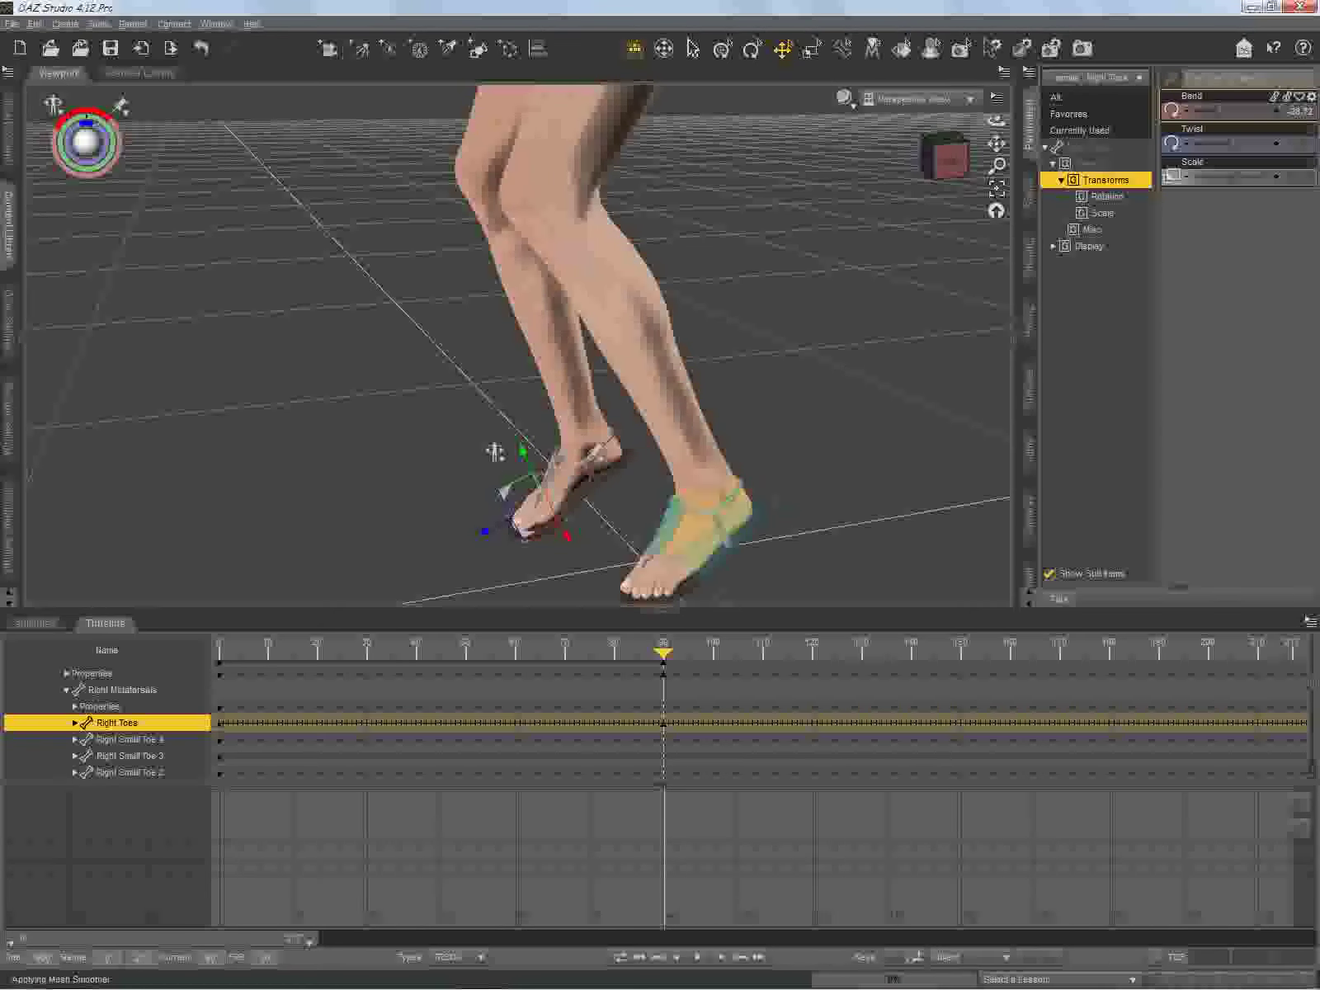
Step: Lower the left foot's bend slightly and raise the left toes' bend to about 2.5 at frame 90
left_click(710, 524)
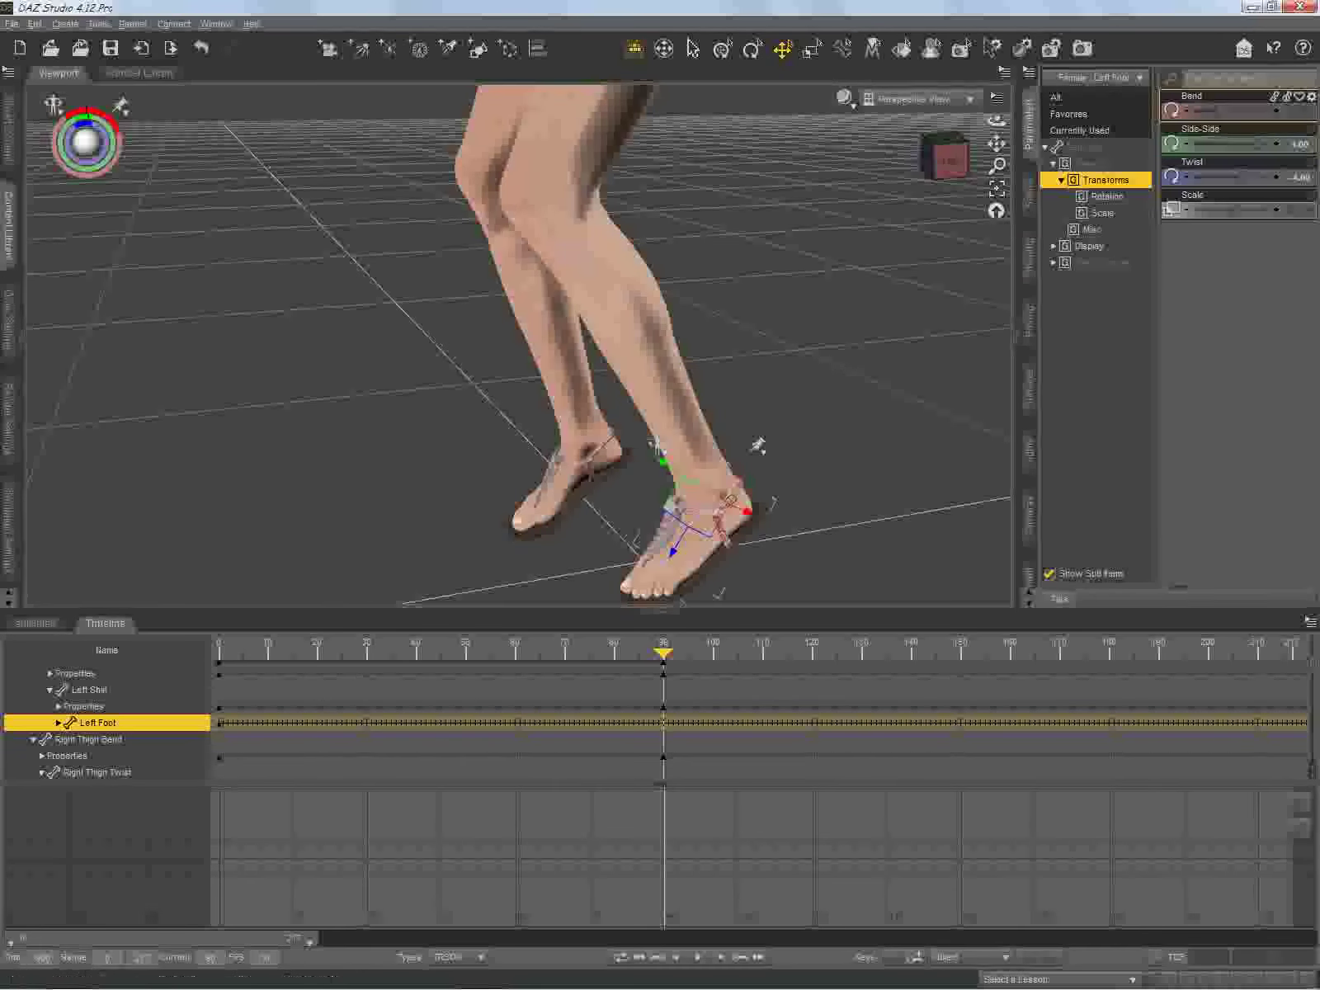
left_click(1187, 111)
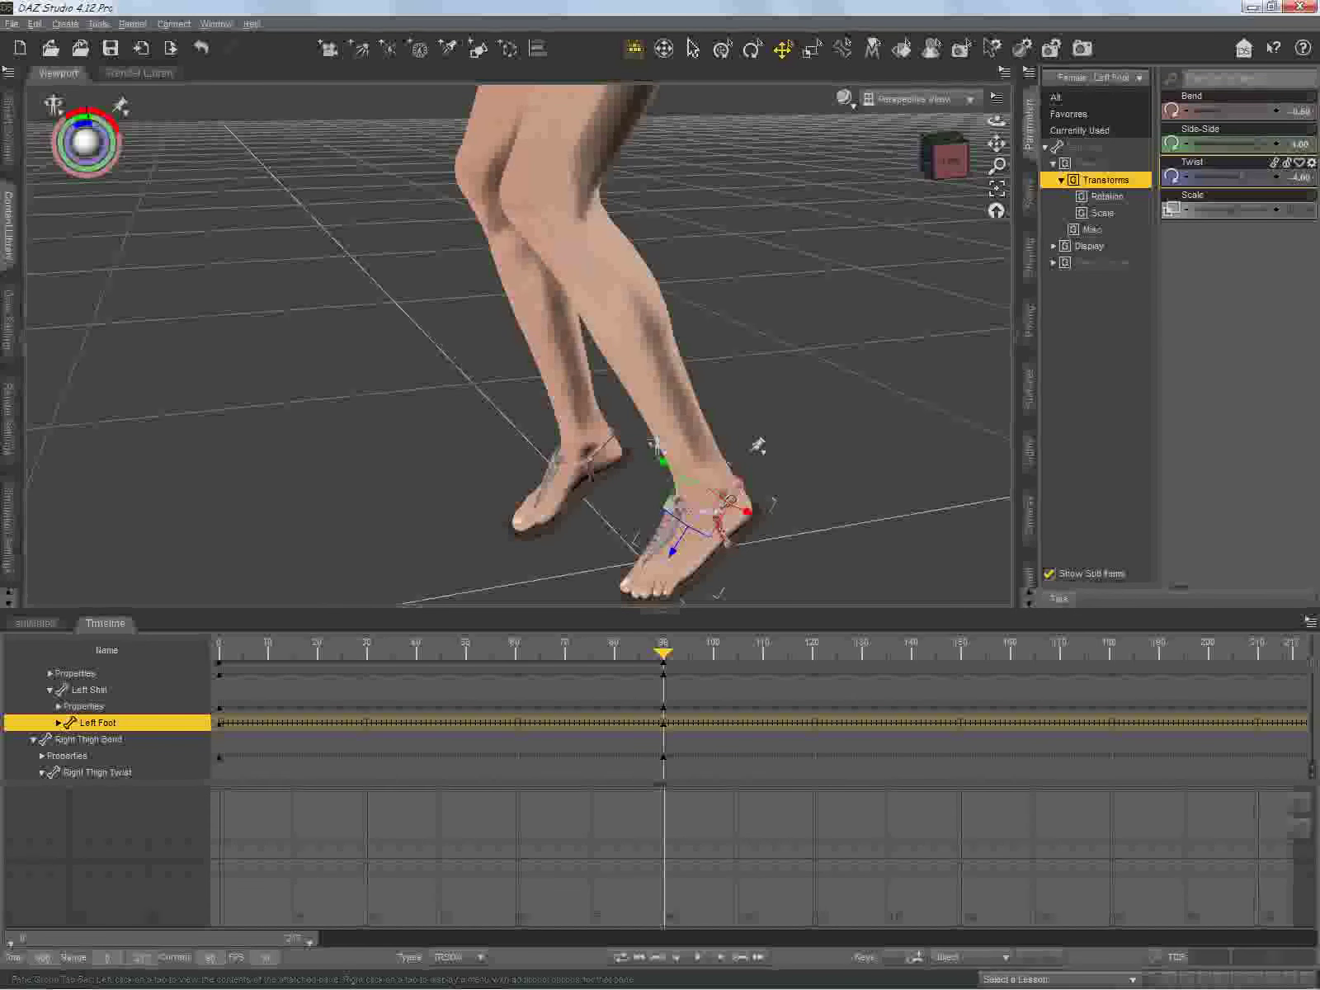
left_click(659, 573)
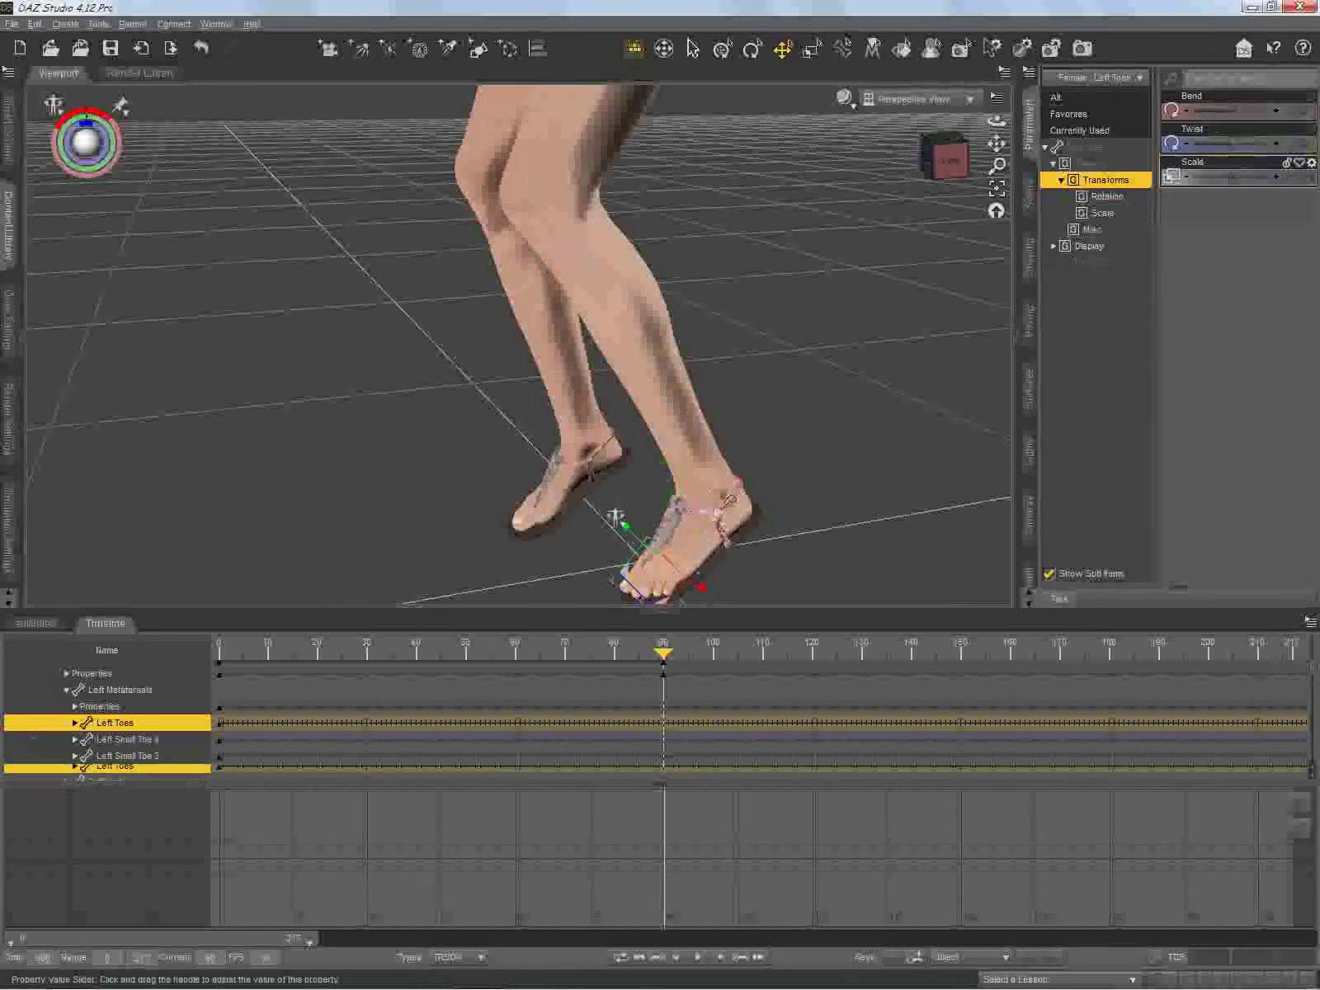
left_click(1277, 110)
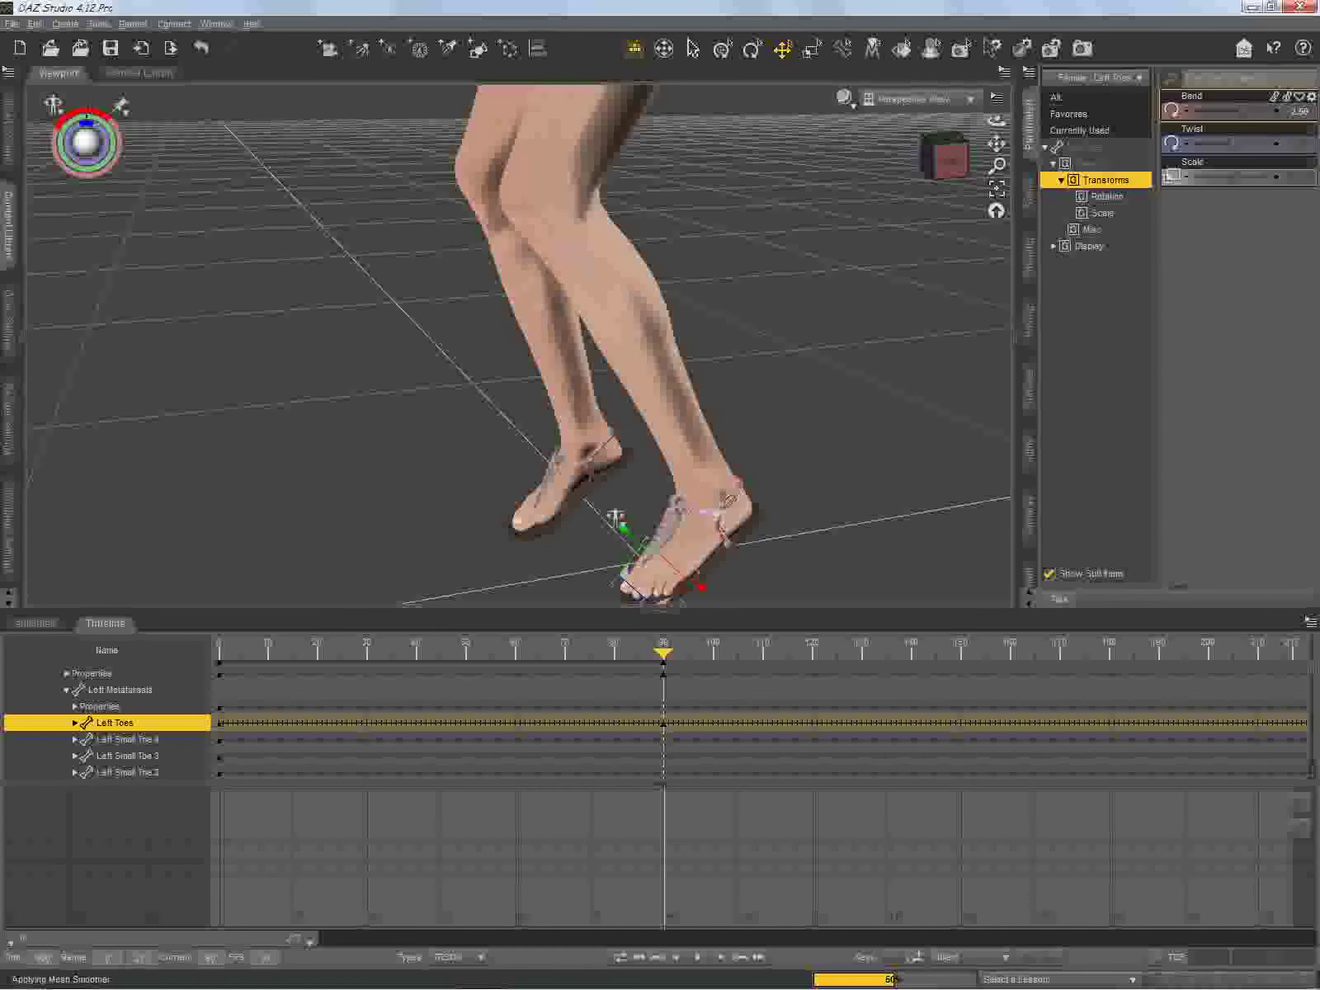
Step: Bend the left toes to -10 at frame 90, and select the whole Genesis 3 Female figure
mouse_move(1237, 142)
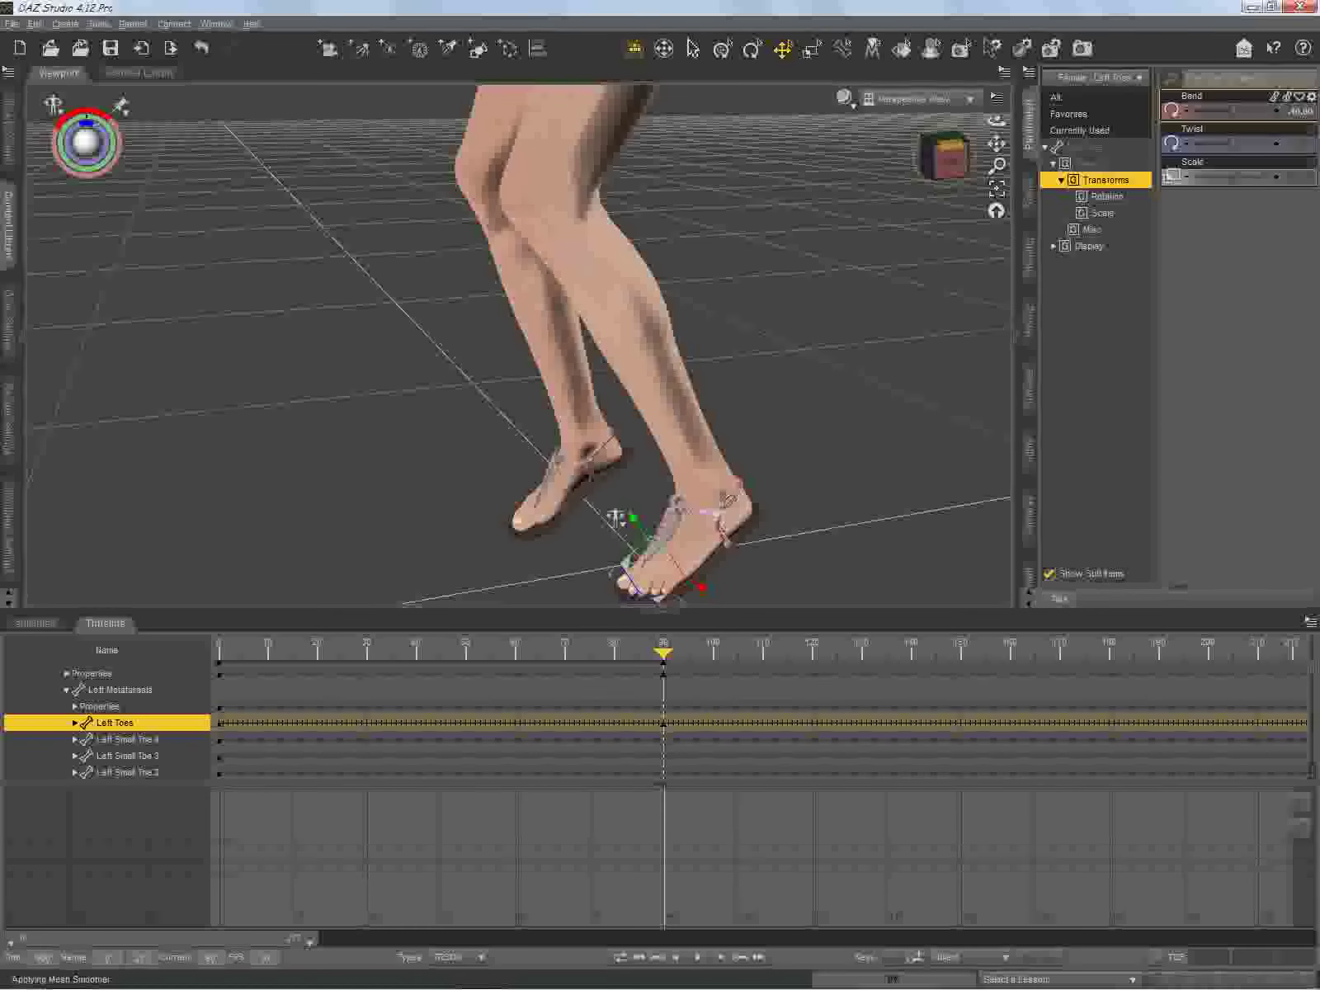
left_click(1097, 78)
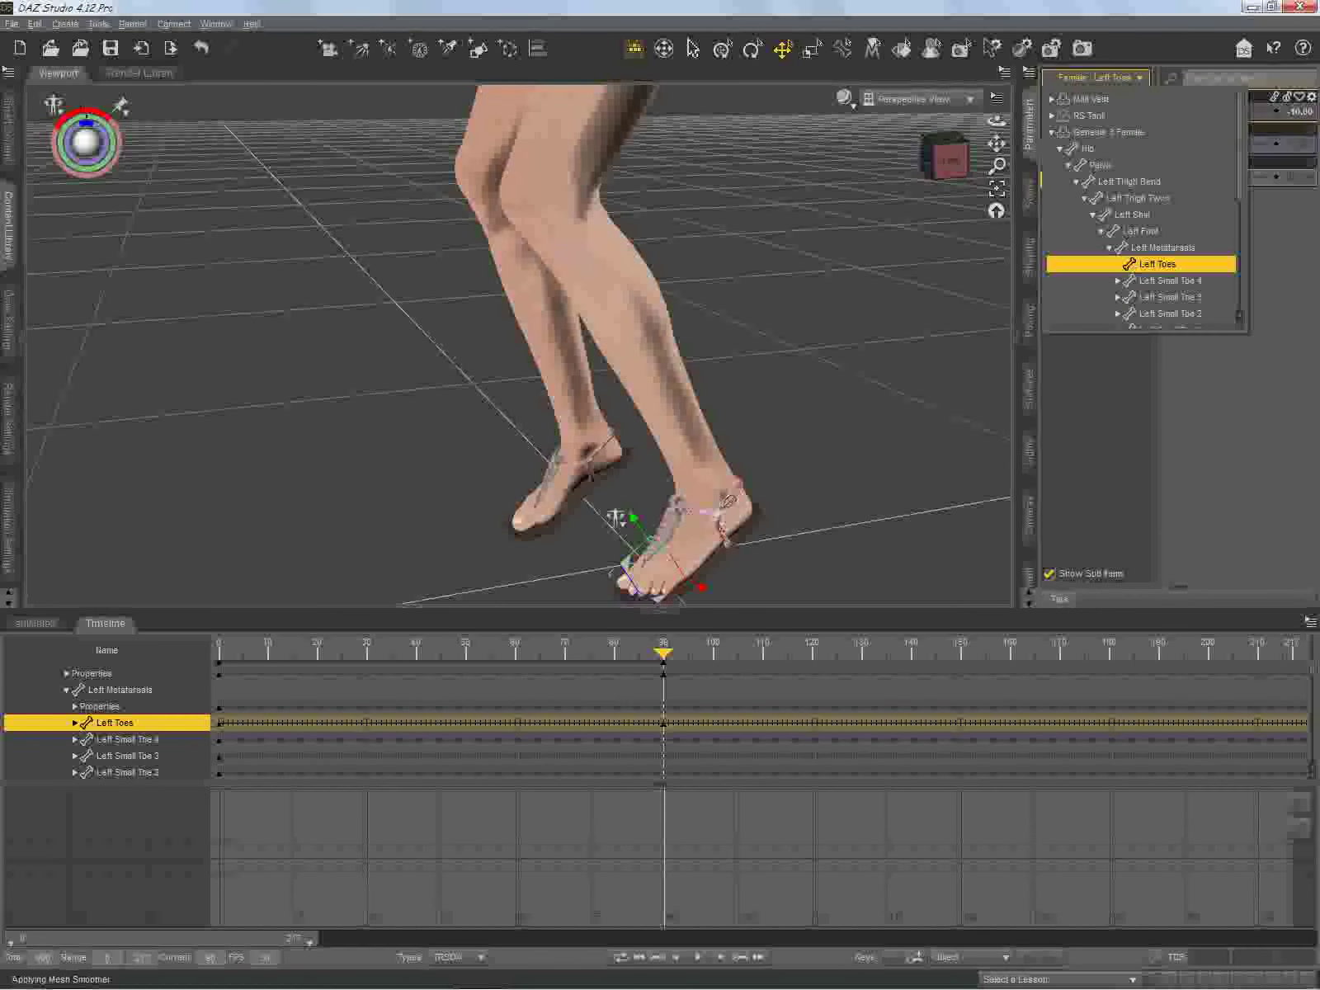
left_click(1109, 132)
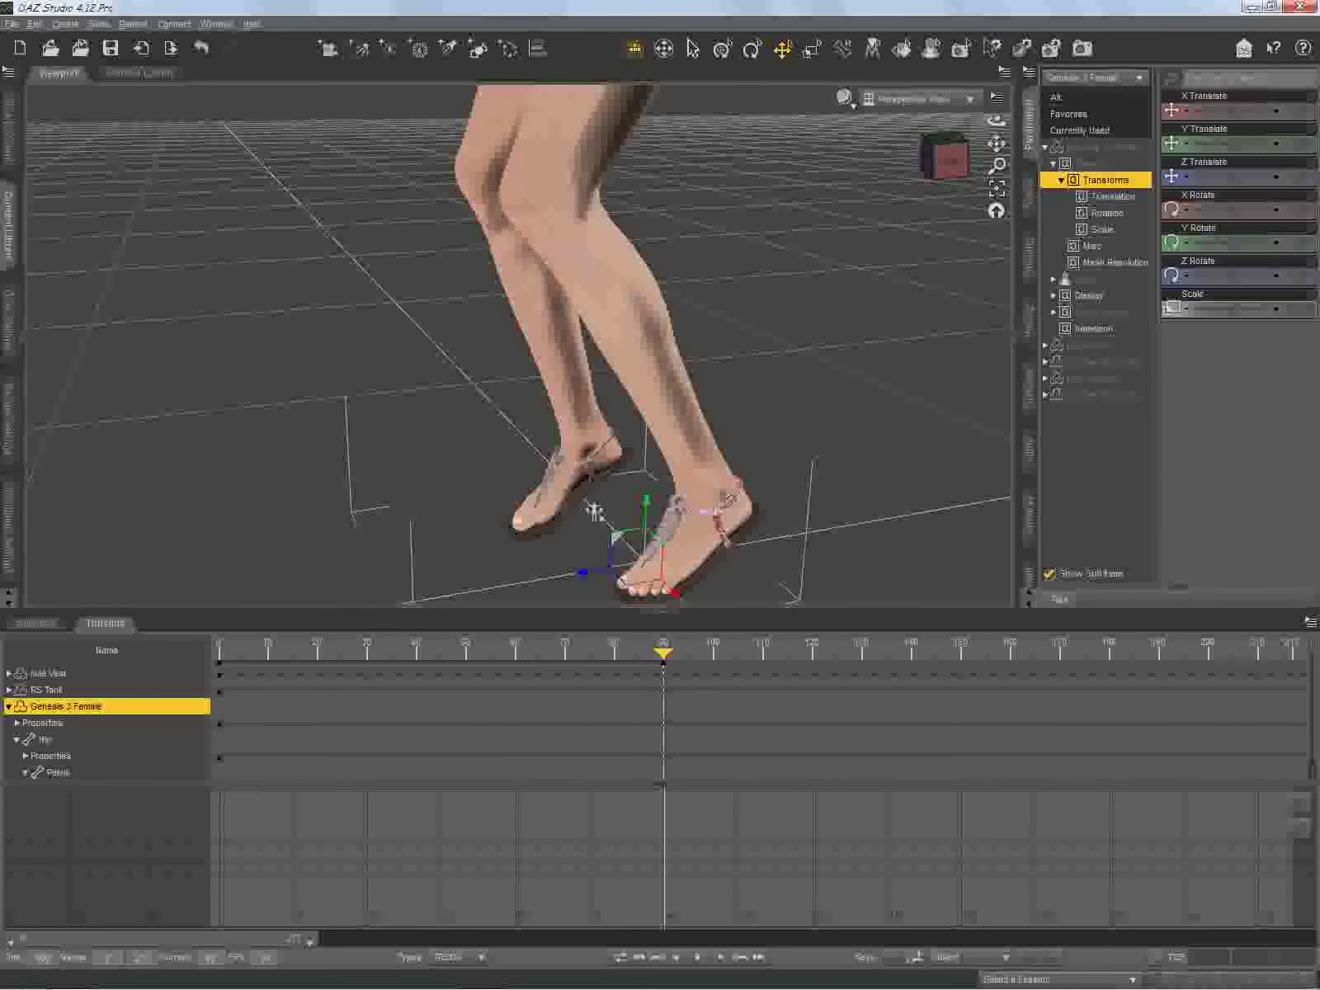
Step: Raise the right shin's bend to about 60.7 at frame 90 and dismiss the system notification
left_click_drag(598, 512, 634, 577, "alt")
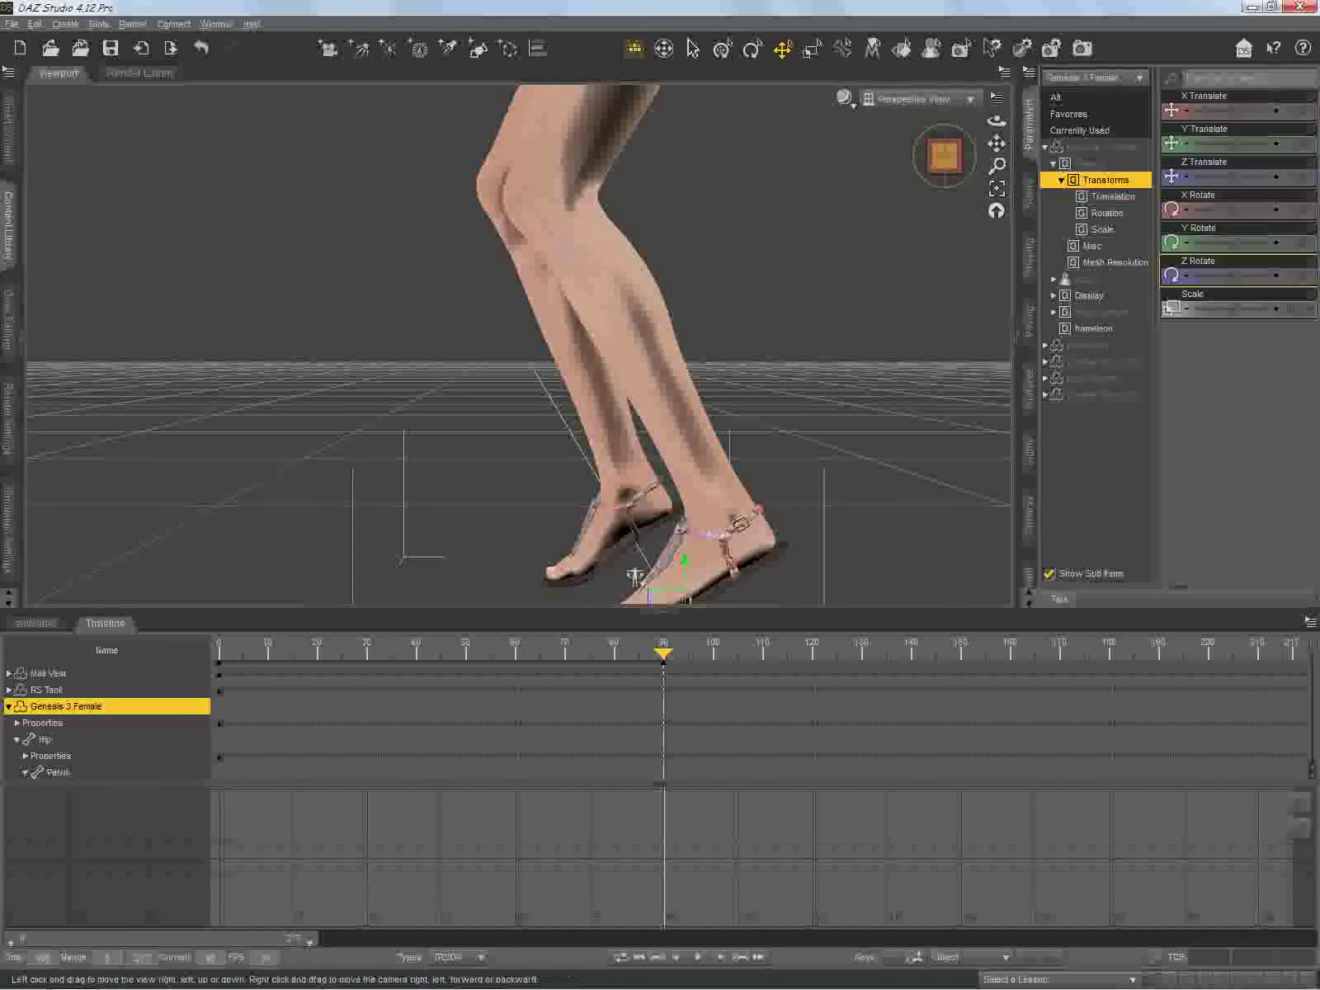
left_click_drag(996, 144, 889, 107)
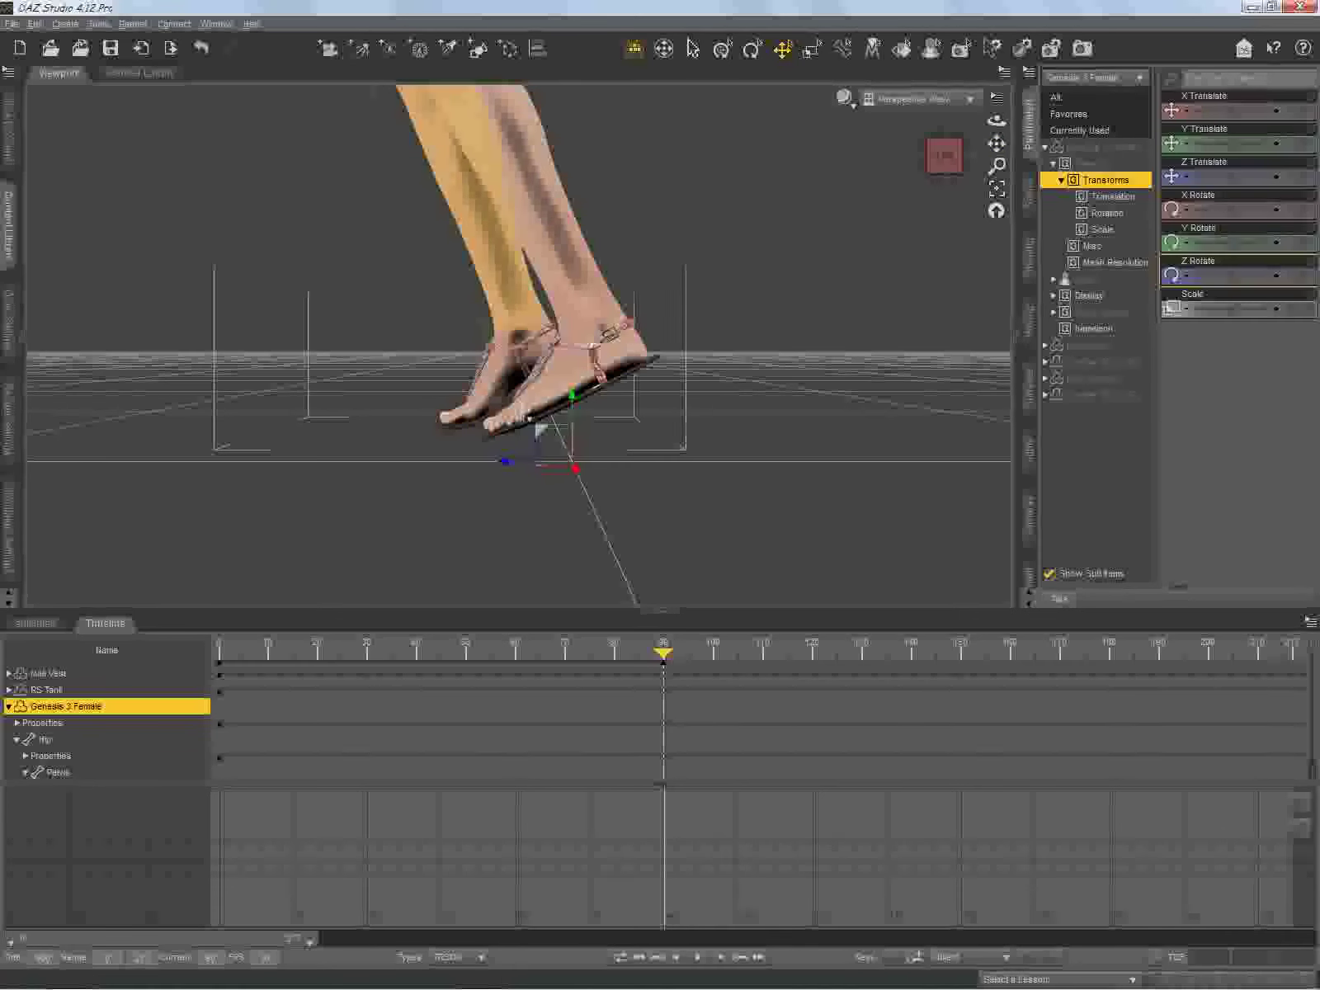
left_click(495, 248)
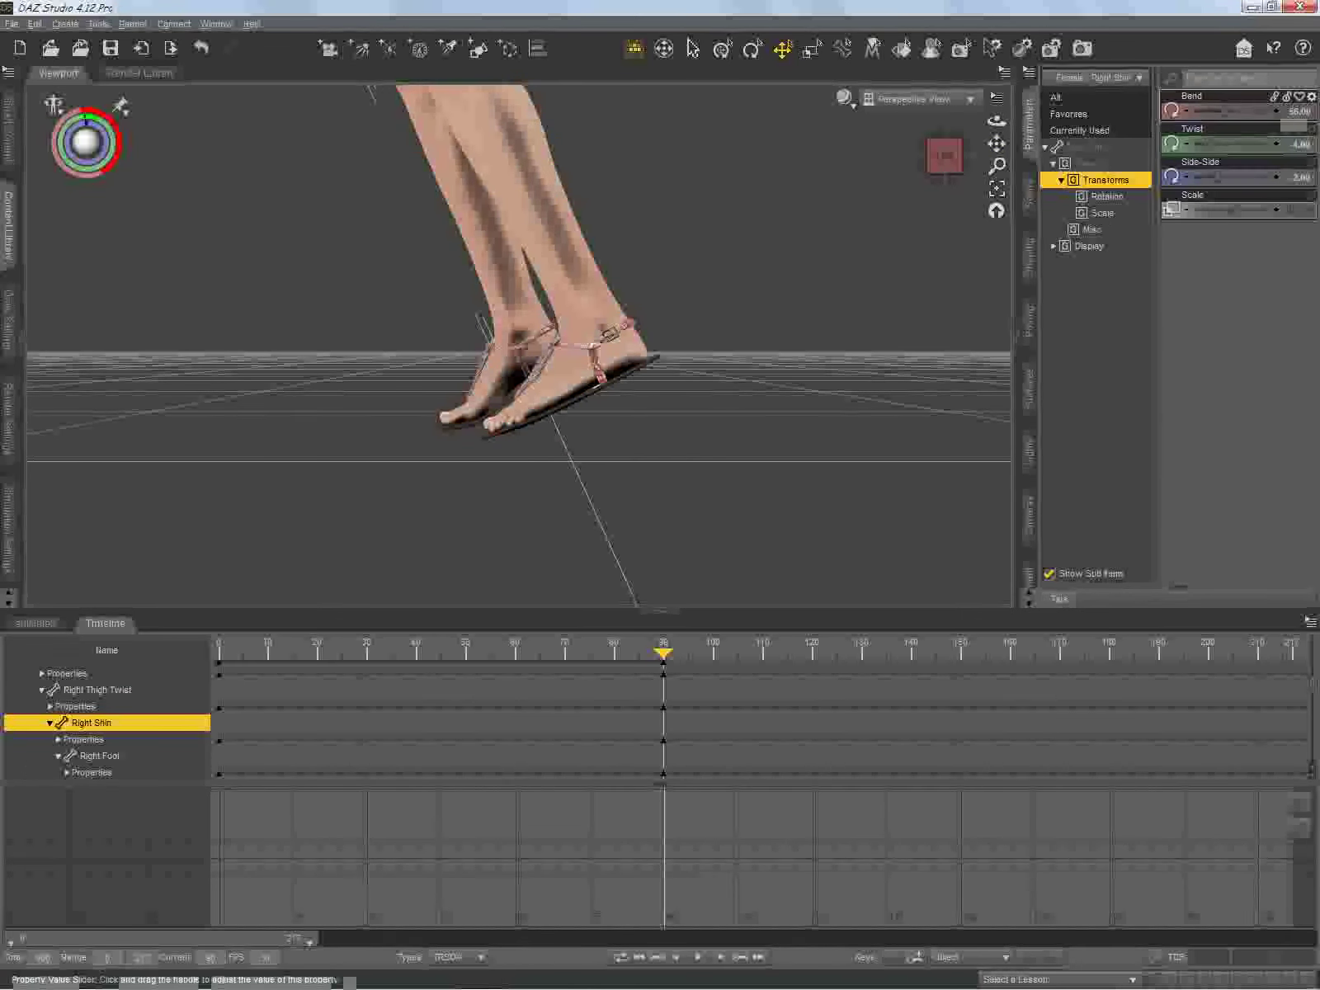
left_click_drag(1225, 111, 1227, 111)
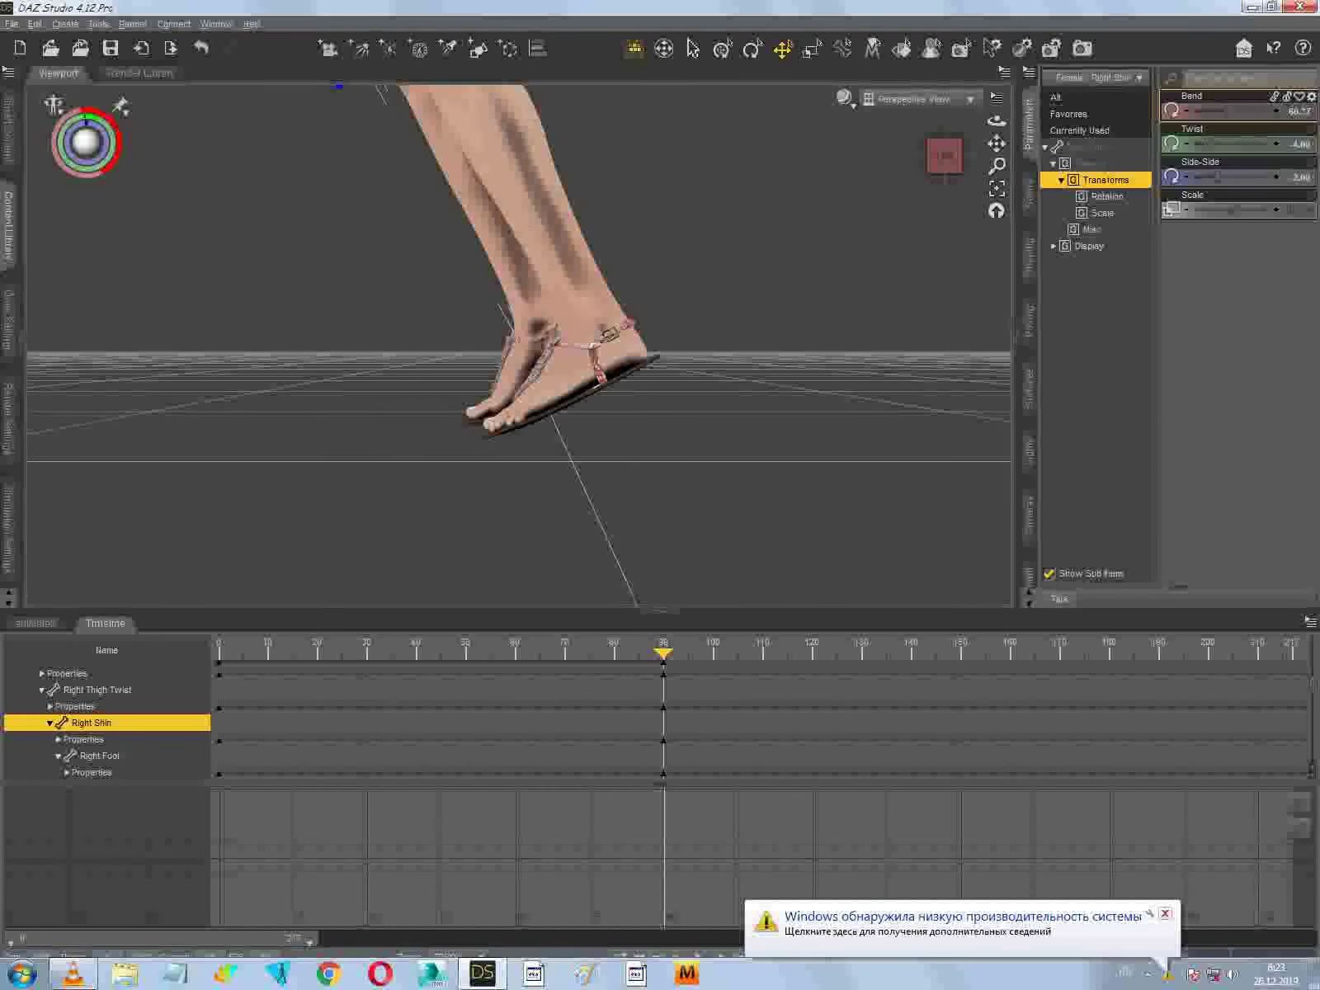
left_click(1165, 914)
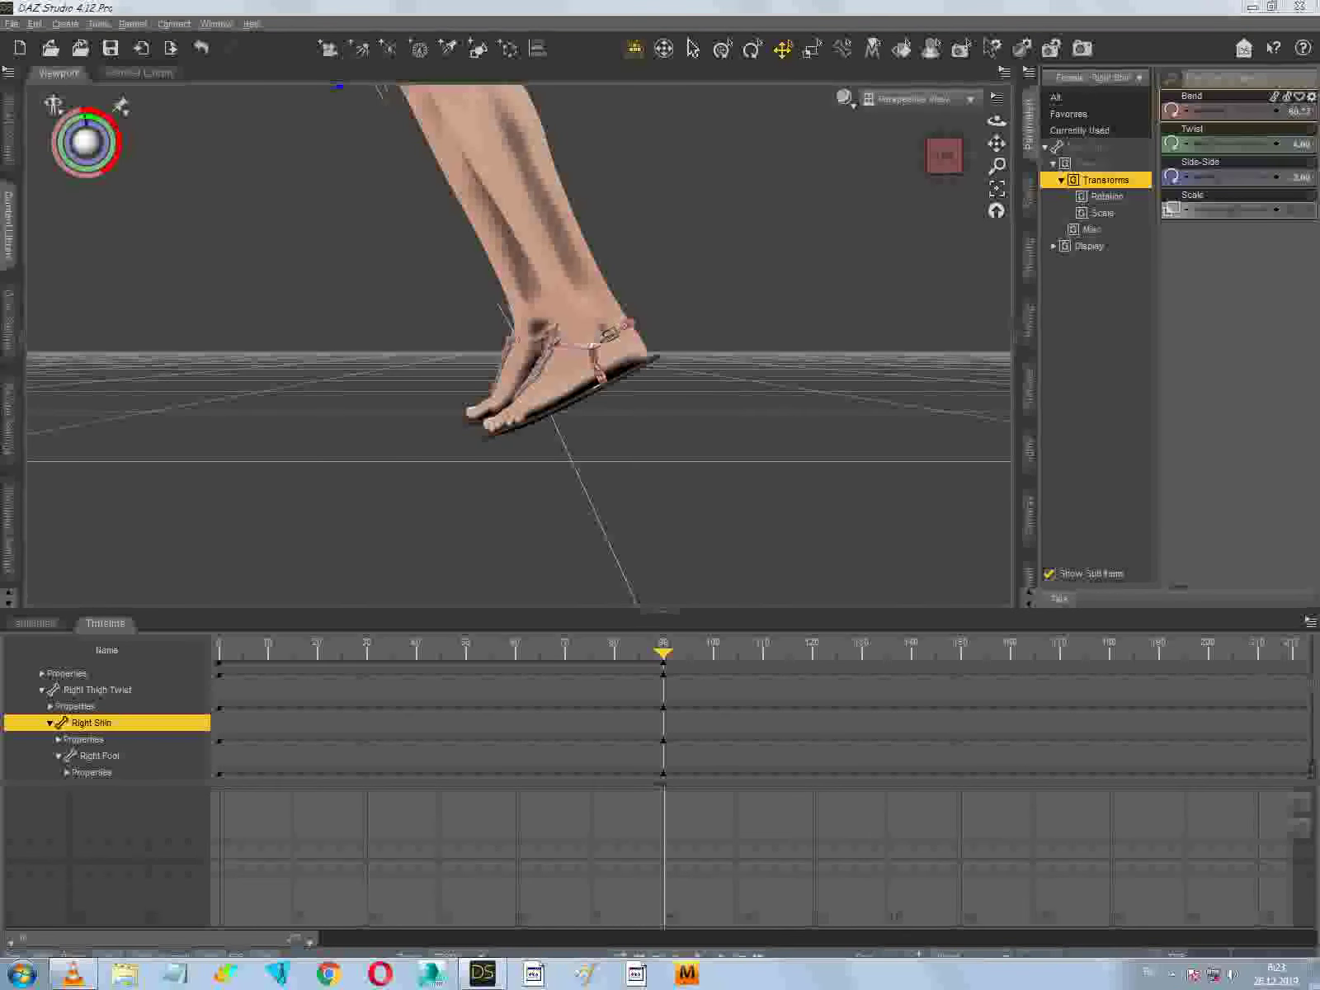
Step: Lower the whole Genesis 3 Female figure at frame 90 by setting its Y Translate to -8
left_click(1093, 77)
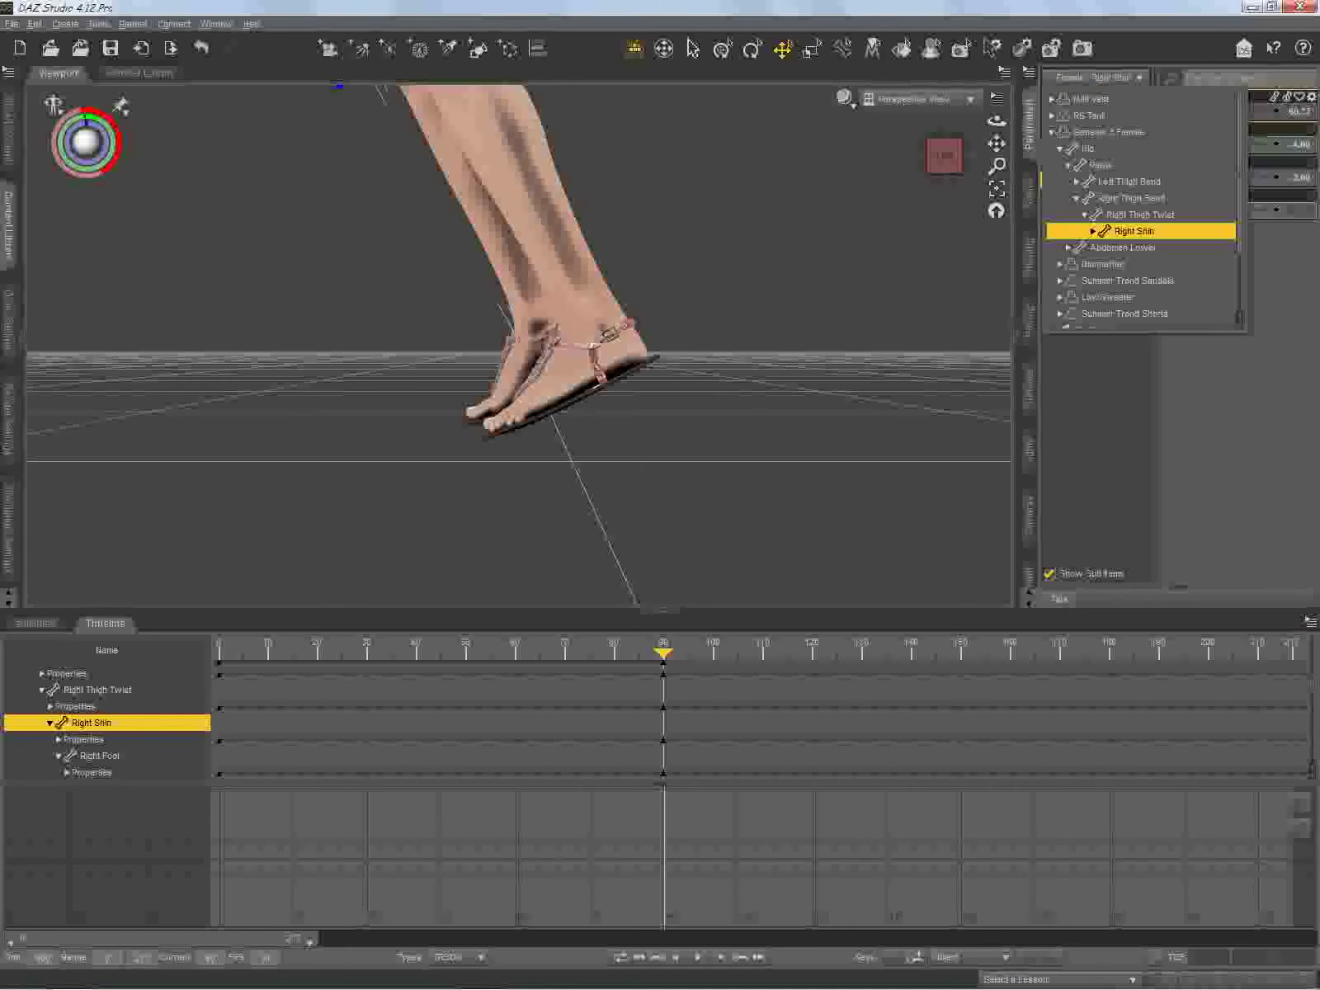
left_click(1108, 132)
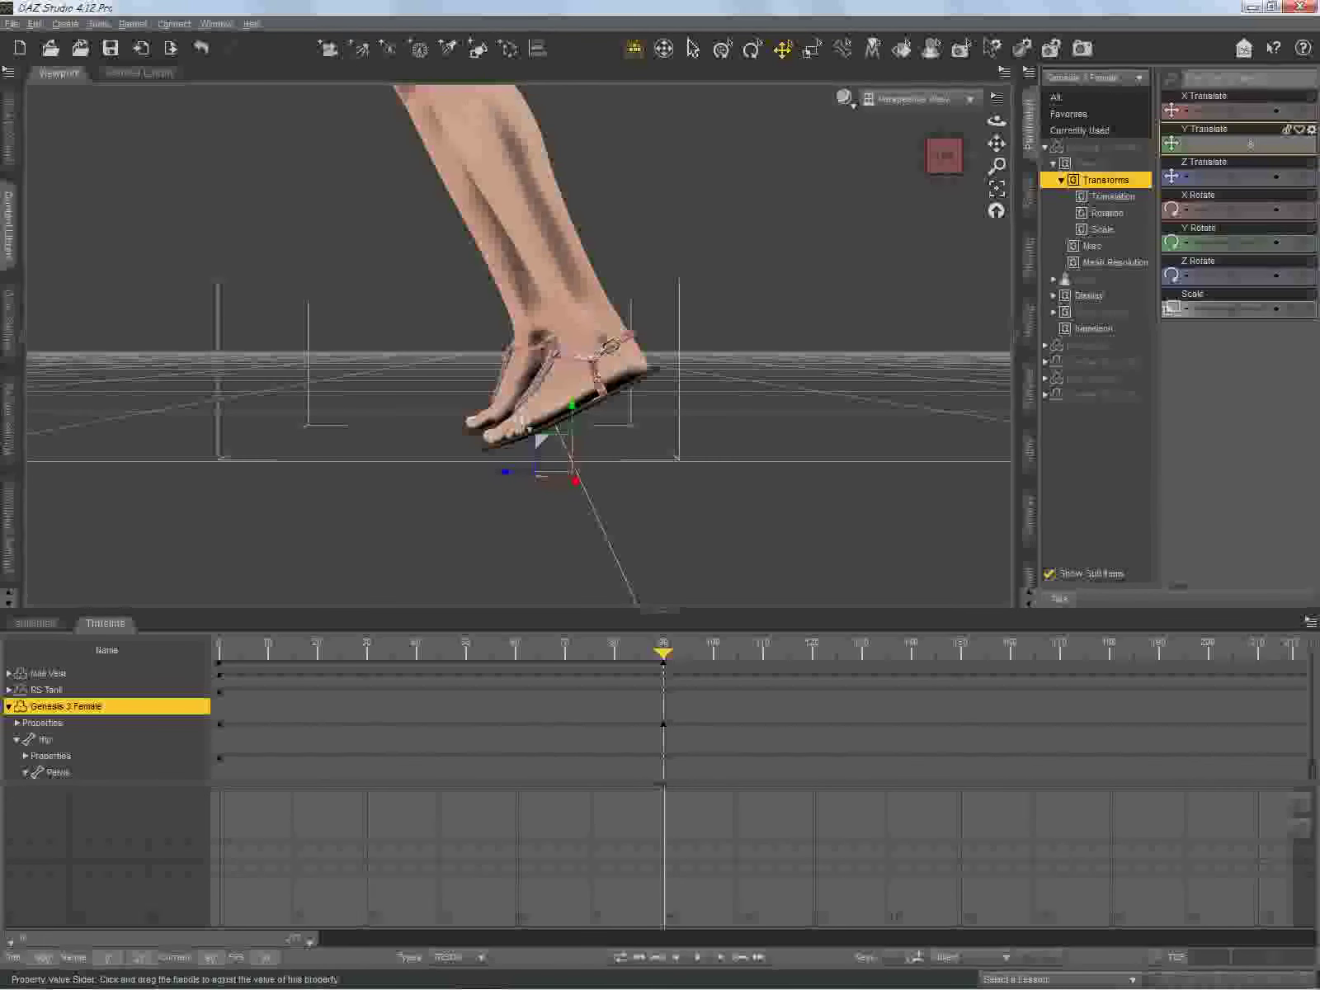
key("Return")
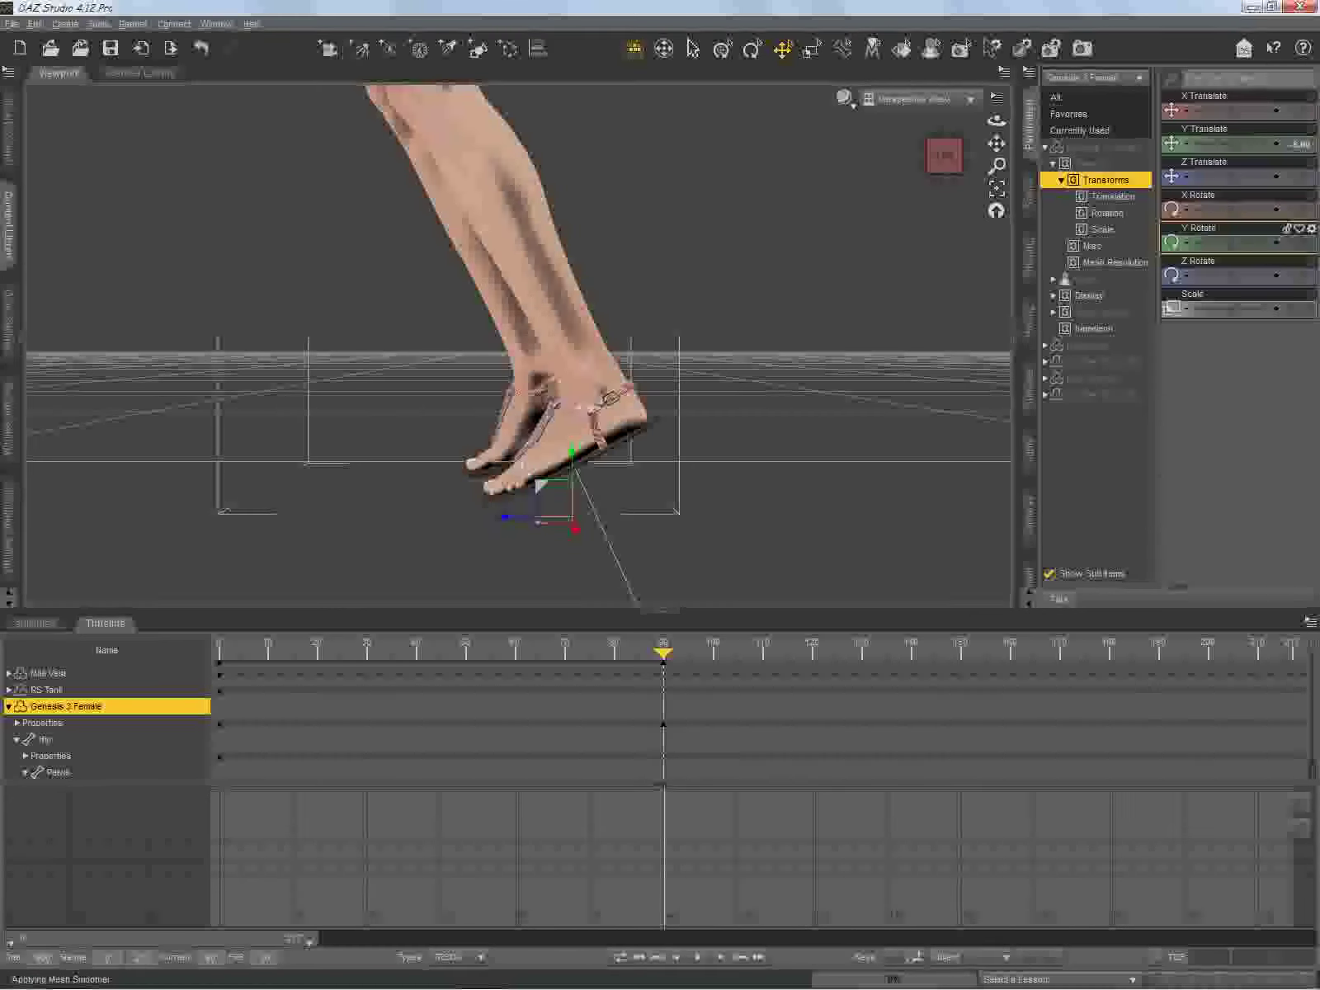
Step: Reduce the left shin's bend to about 48.6 at frame 90 to move the left foot forward
left_click_drag(998, 147, 954, 104)
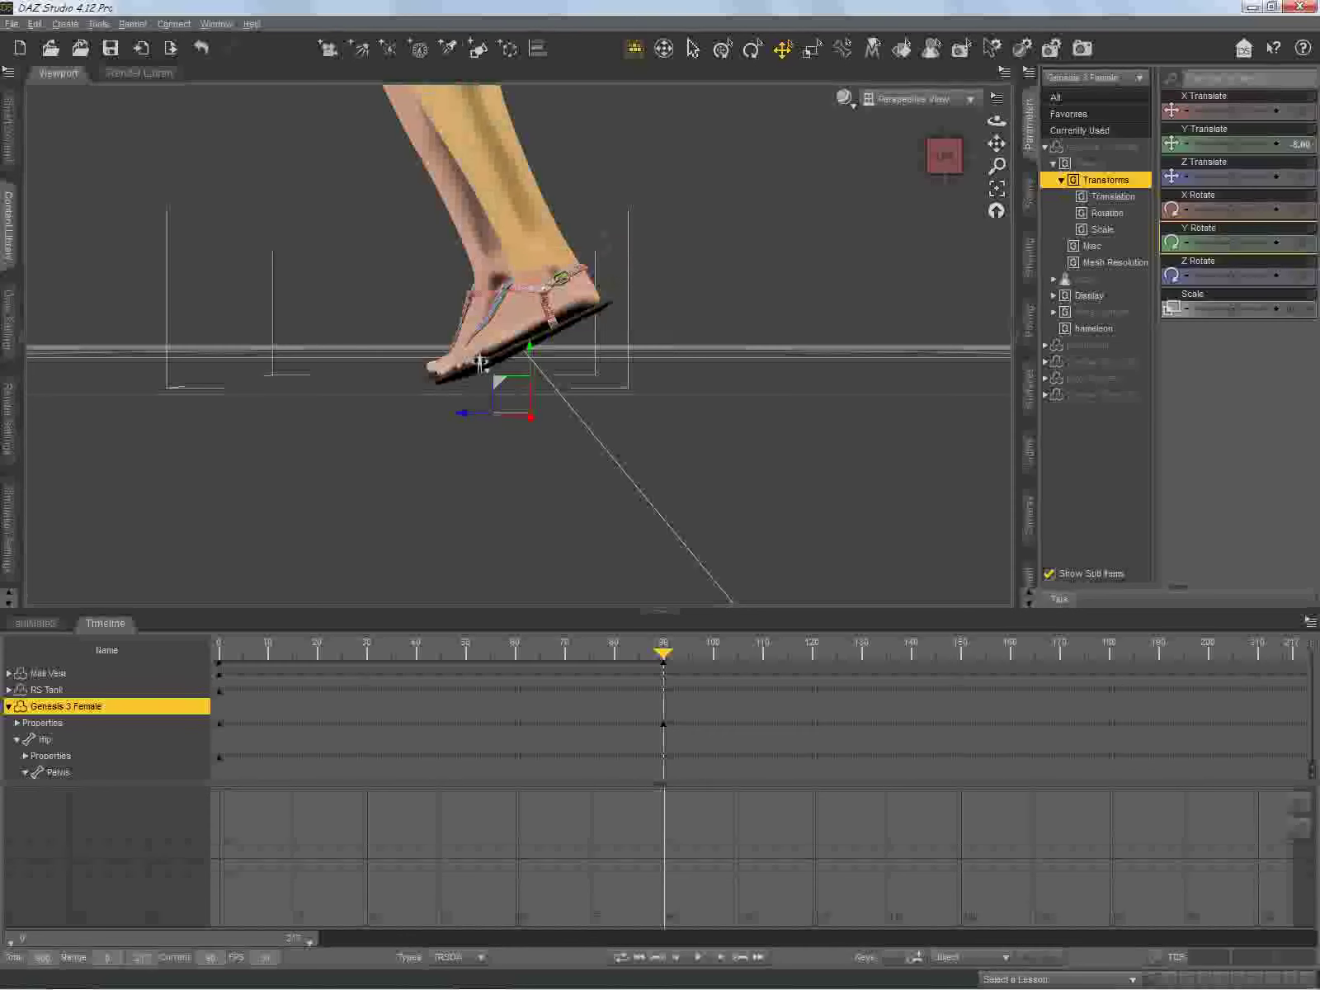
left_click(480, 363)
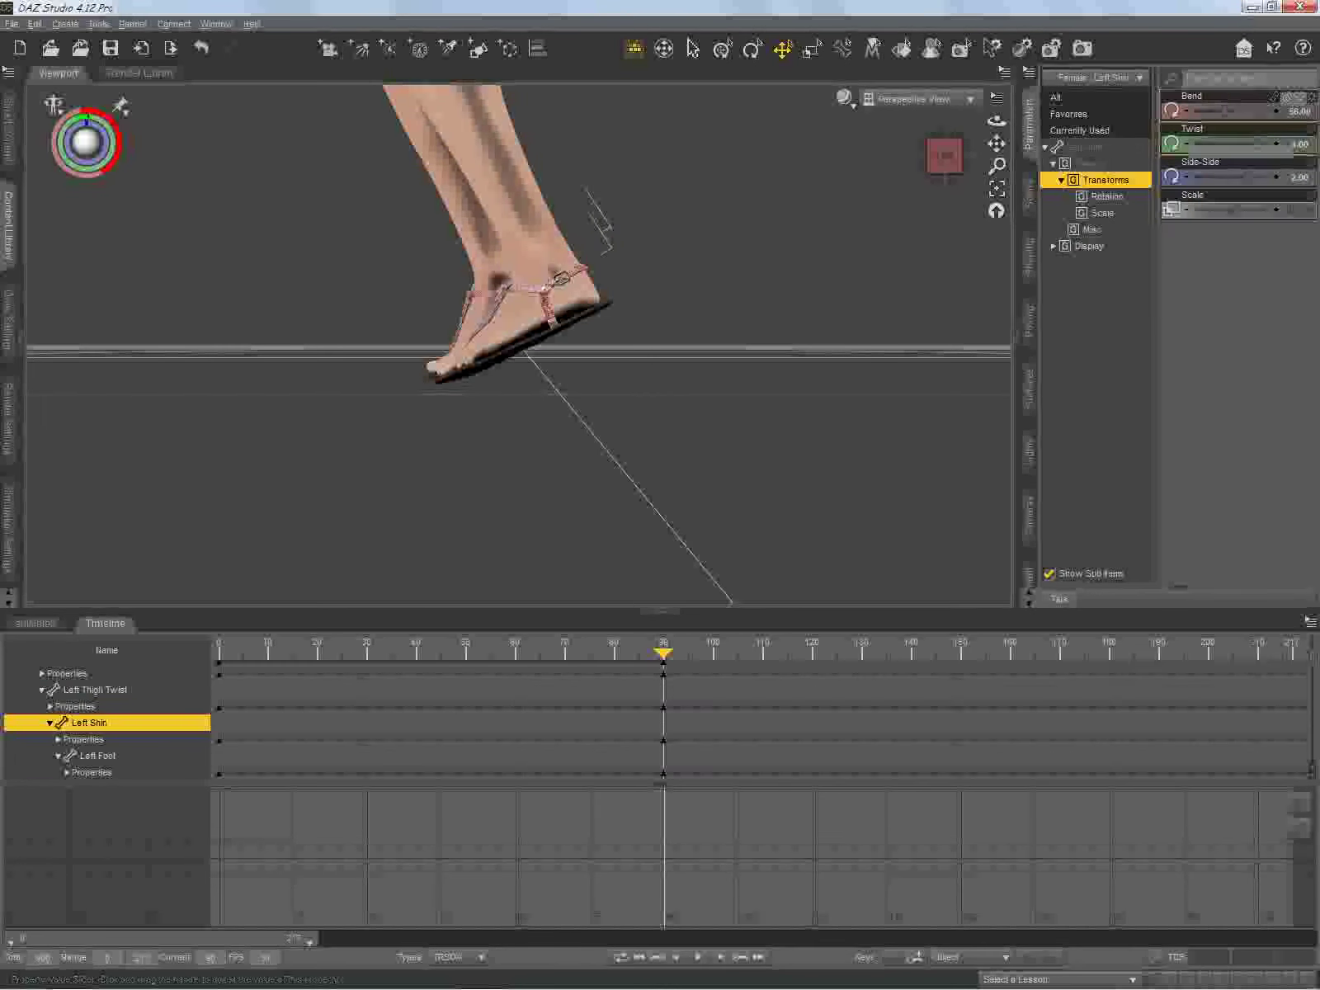
left_click_drag(1225, 110, 1225, 111)
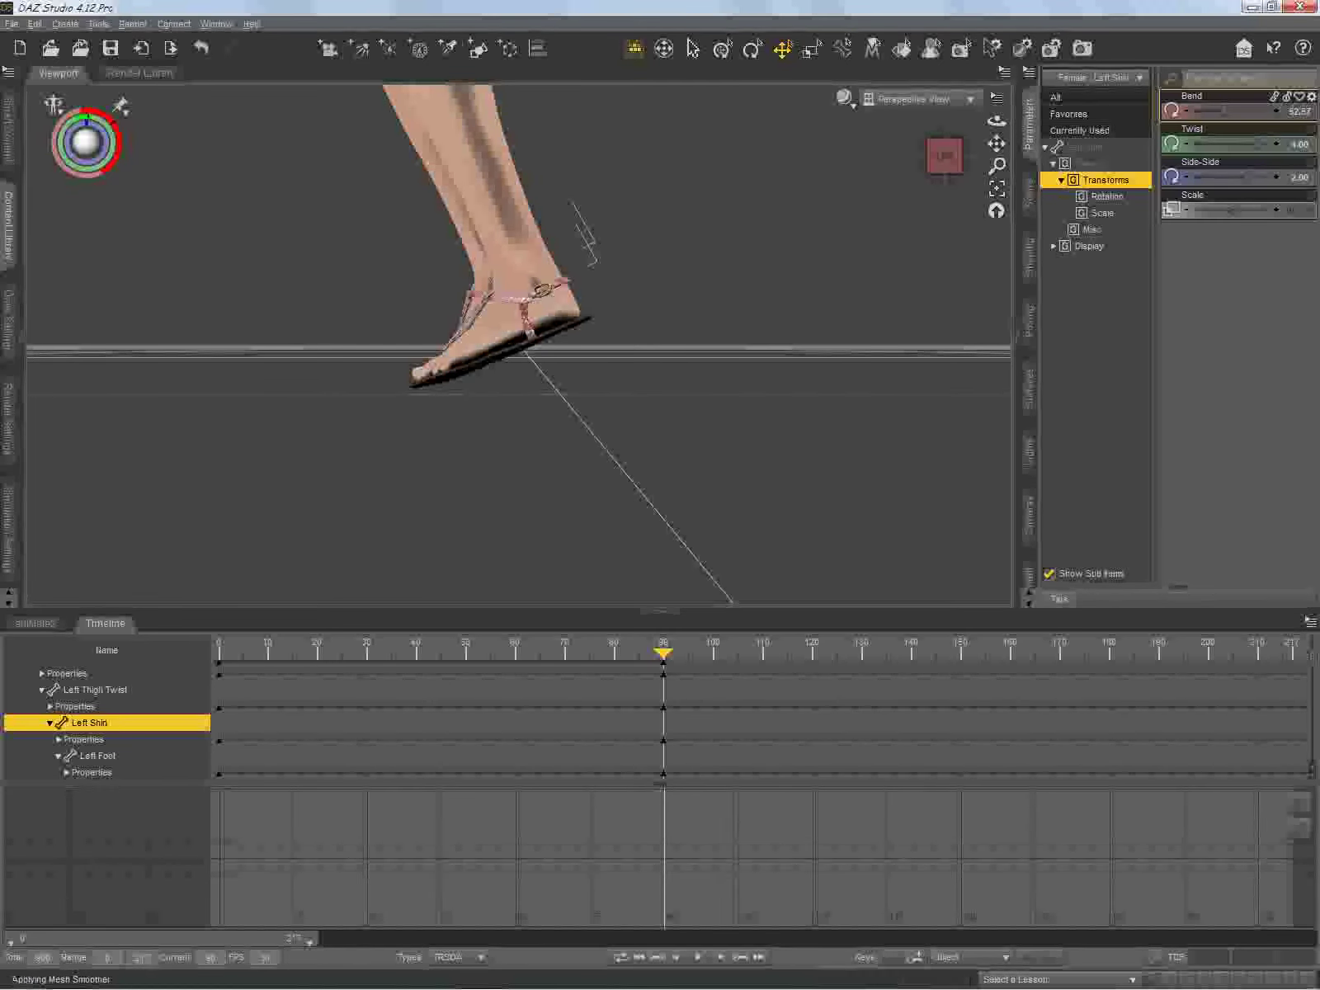
left_click_drag(1225, 110, 1221, 110)
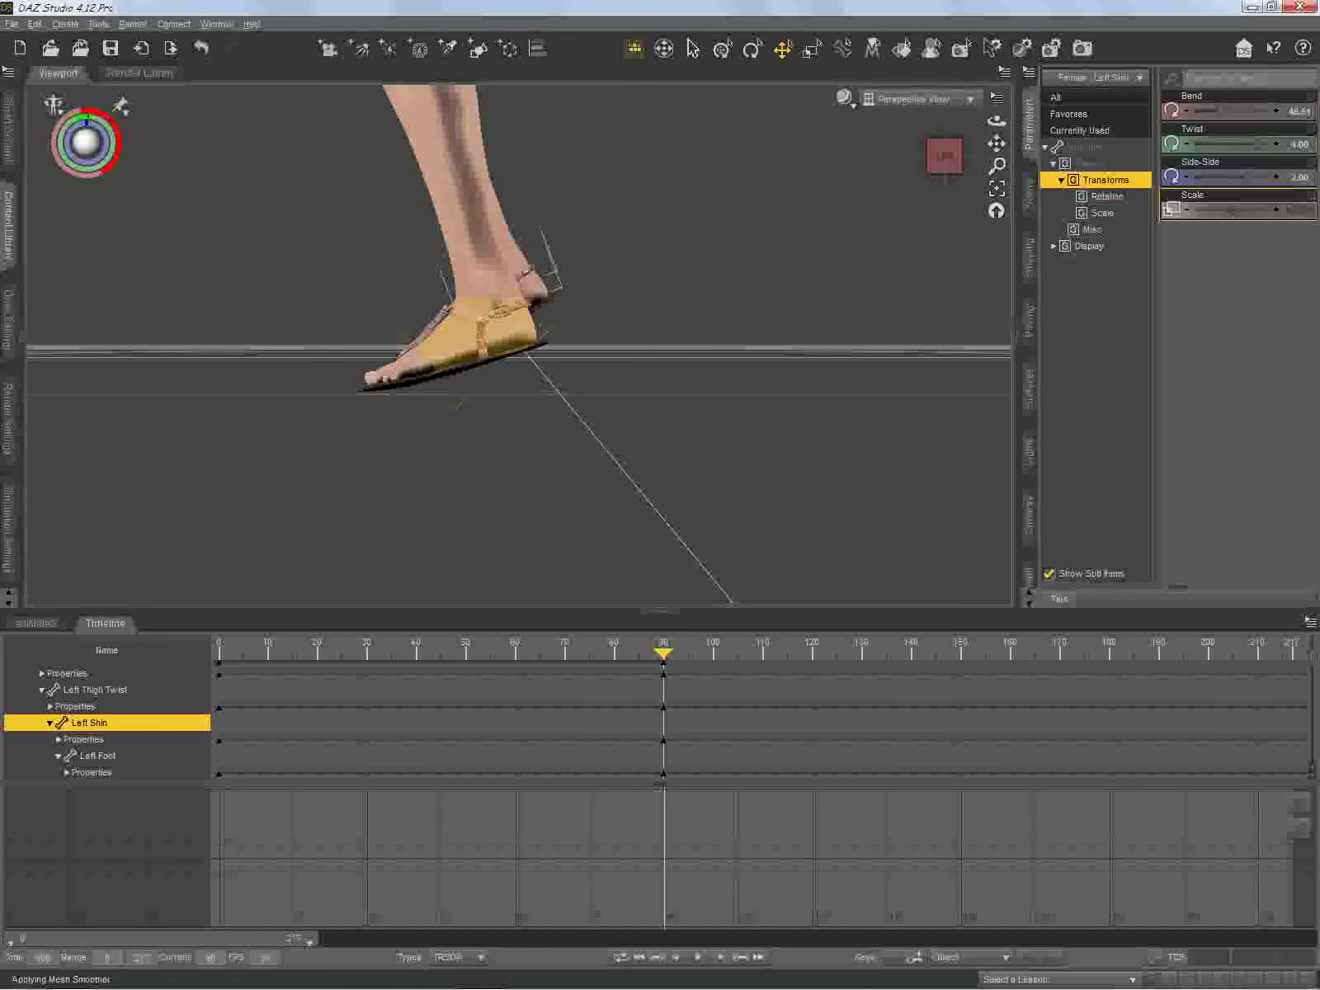
Step: Tip the left foot slightly downward and bend the left toes to about -24.8 at frame 90
left_click(1186, 111)
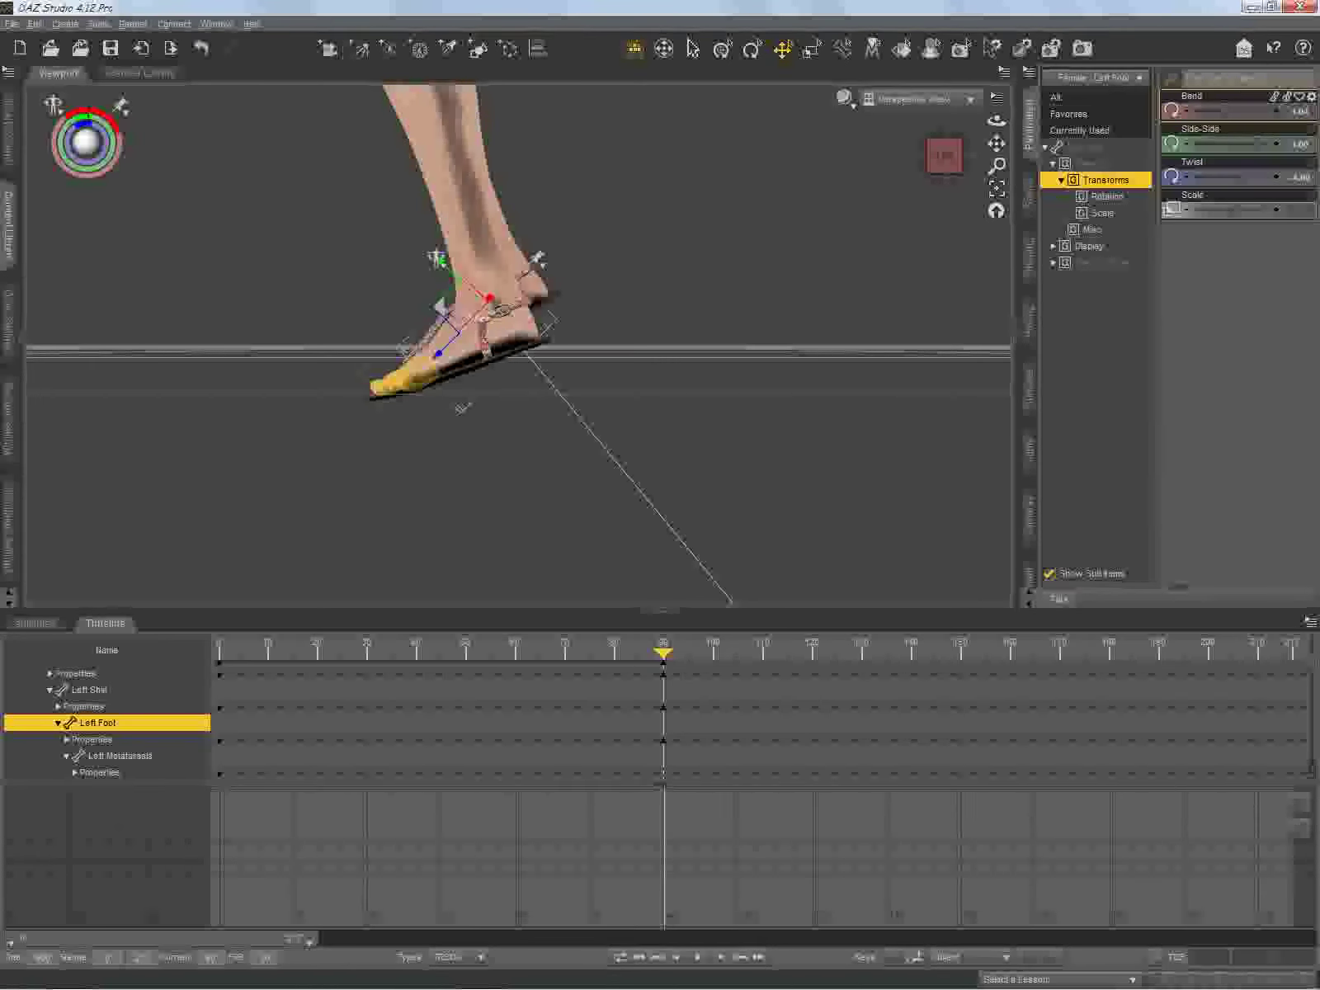
left_click(398, 381)
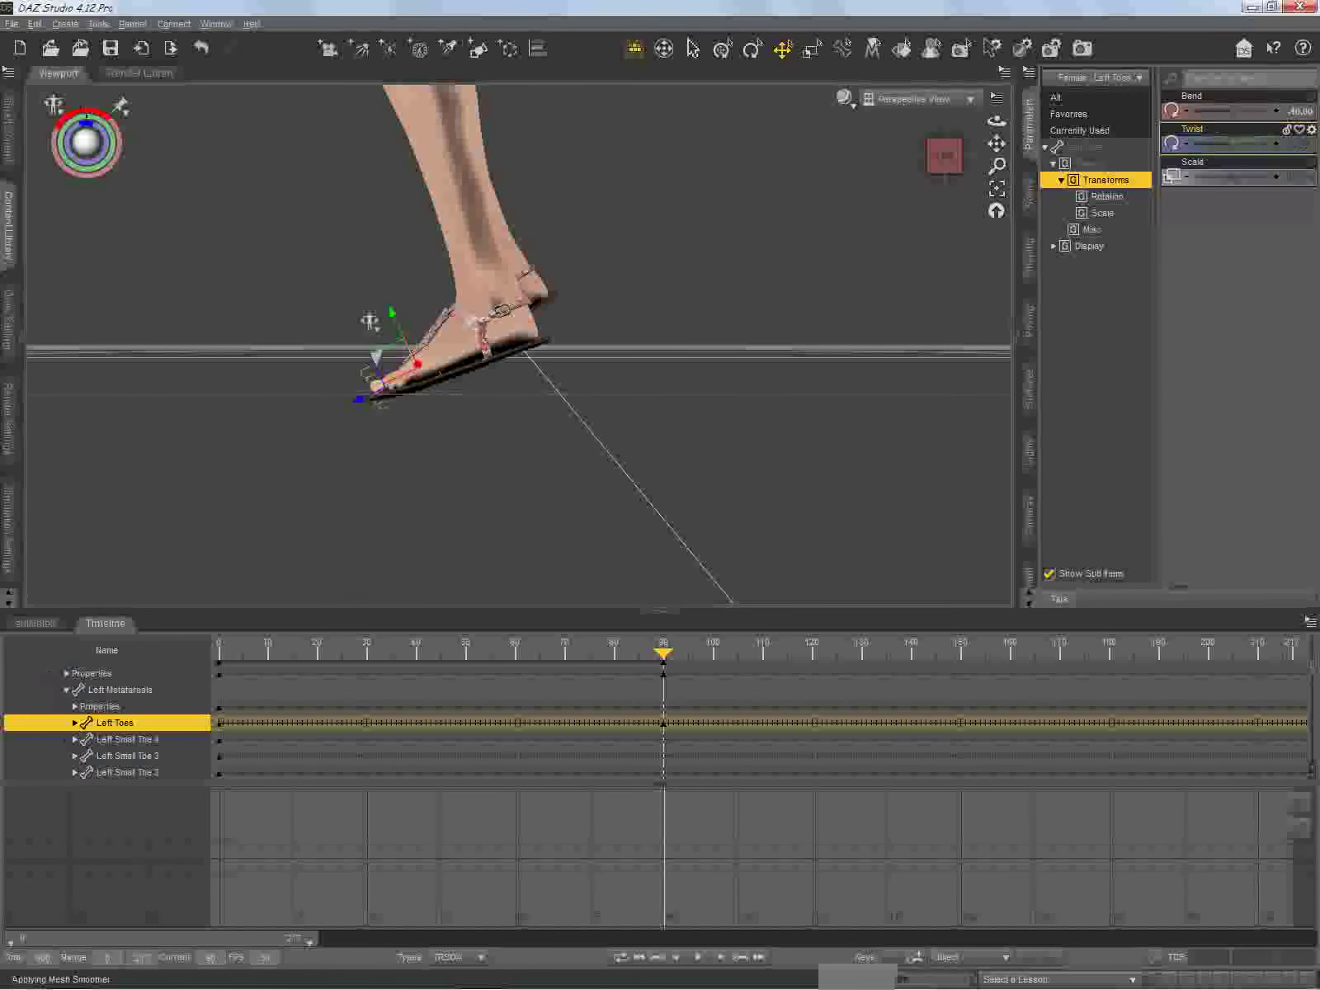
left_click_drag(1226, 111, 1222, 111)
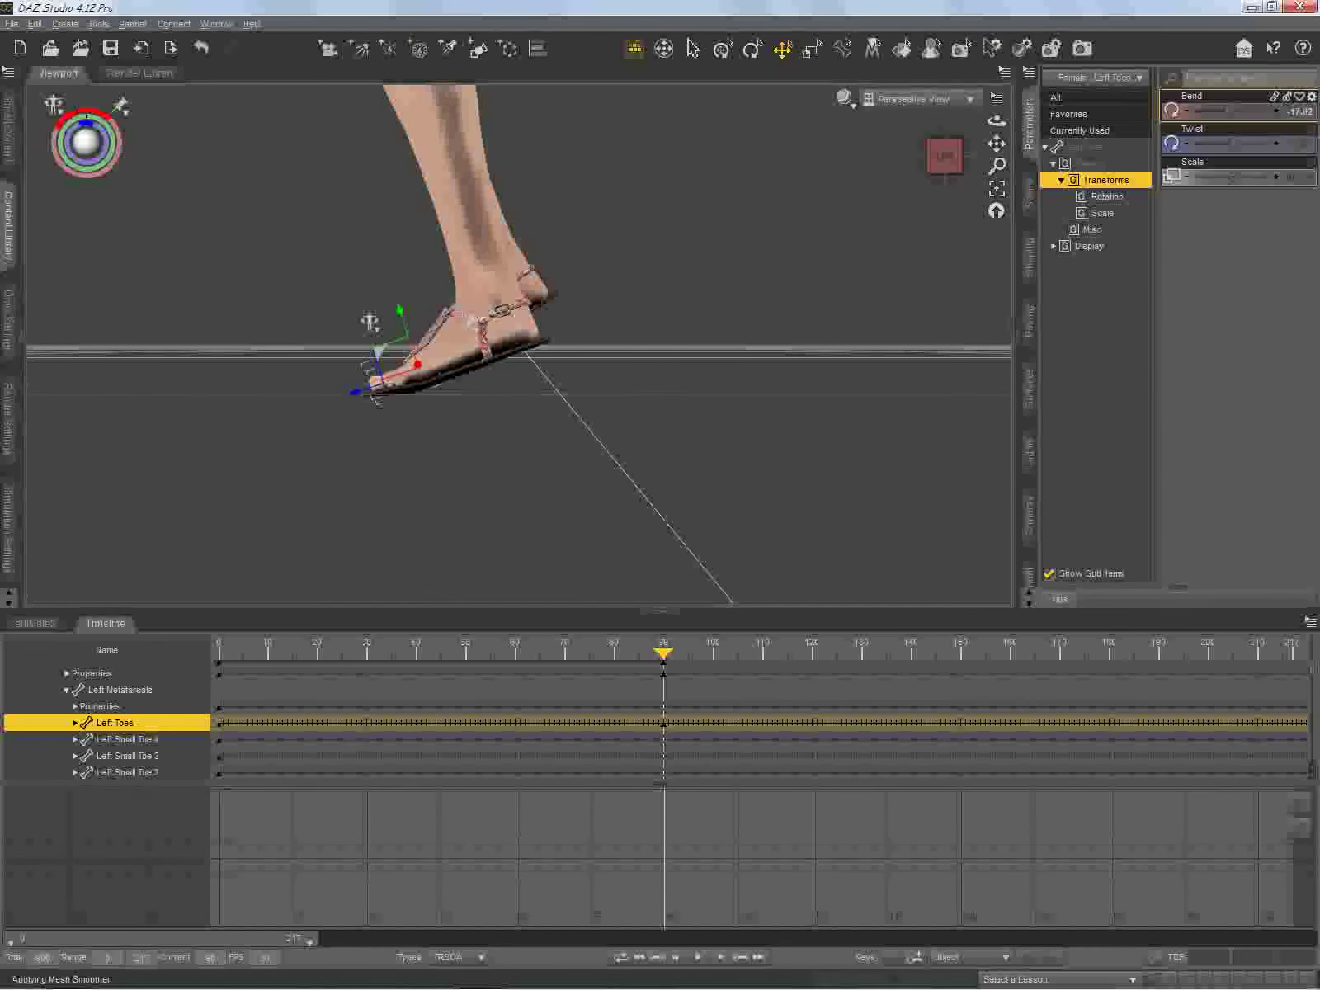
left_click_drag(1225, 112, 1219, 111)
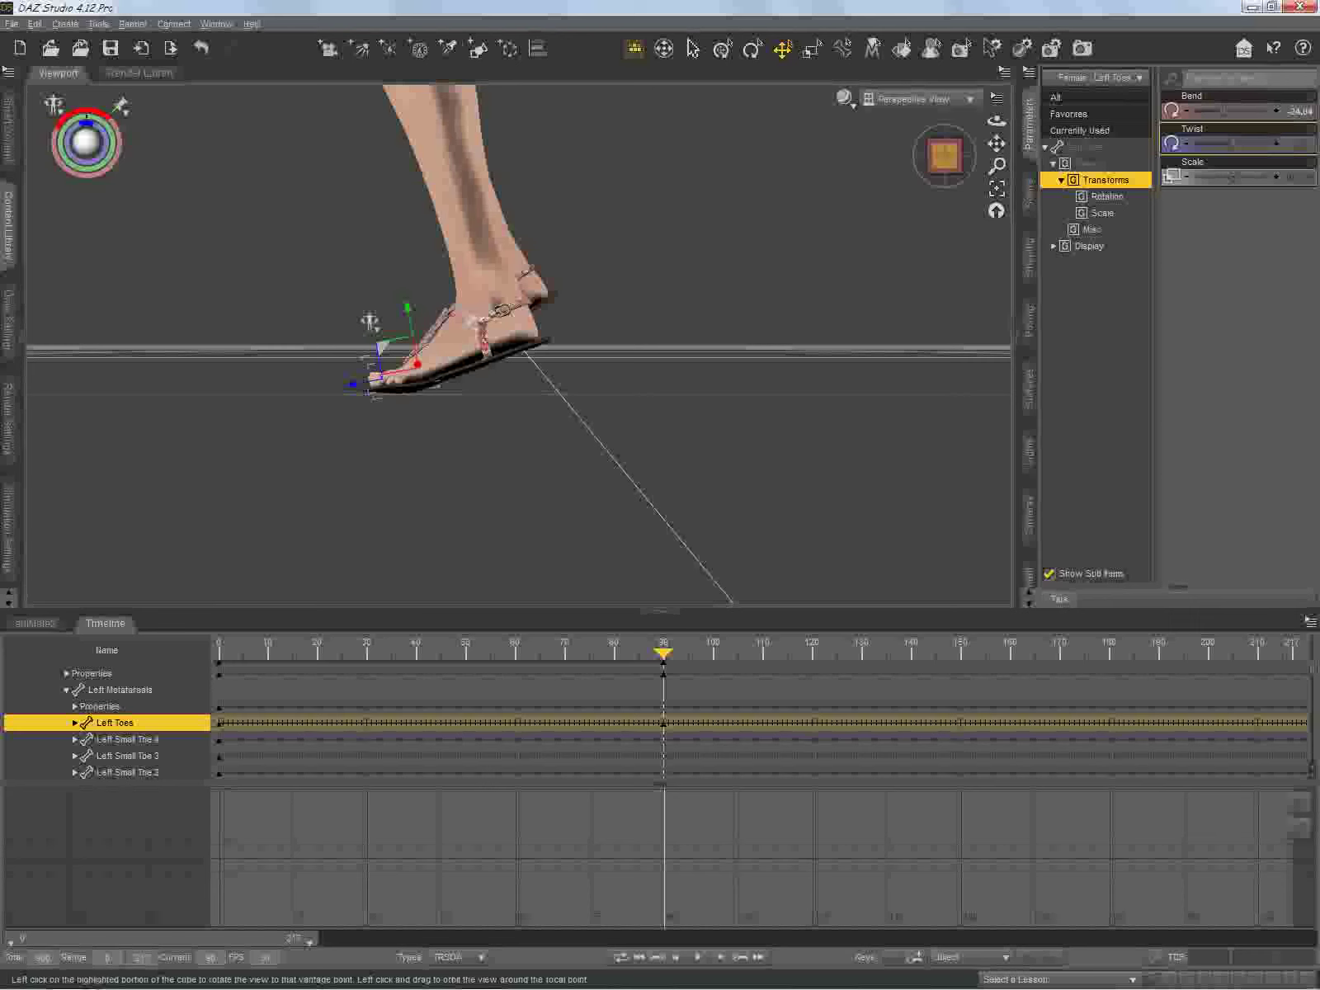
Step: Bend the right toes to about -39 at frame 90 to flatten them toward the floor
left_click(944, 155)
left_click_drag(944, 155, 1018, 169)
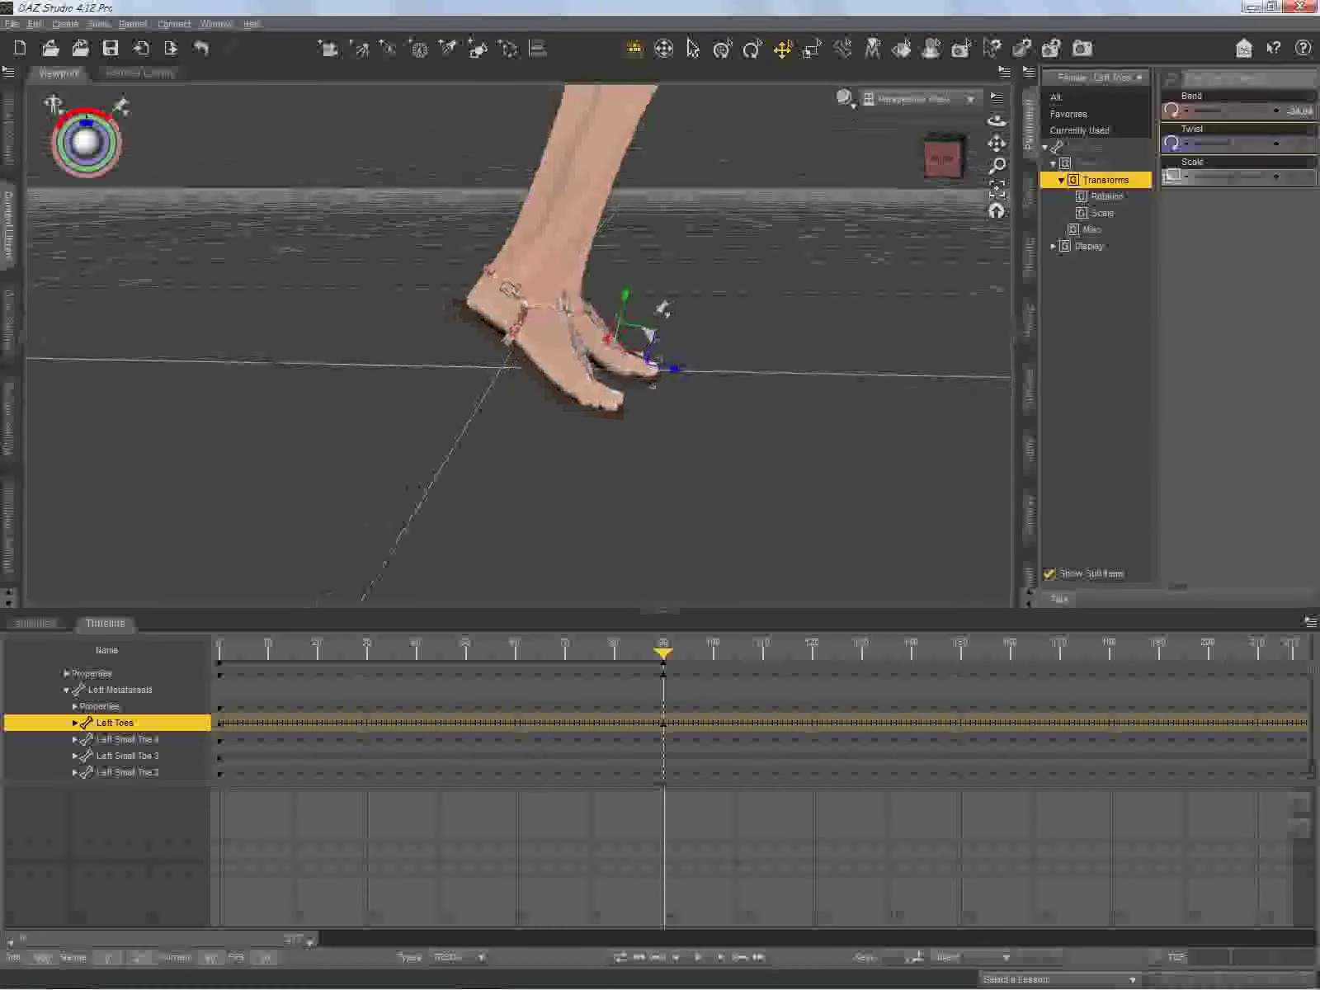
left_click_drag(996, 121, 997, 130)
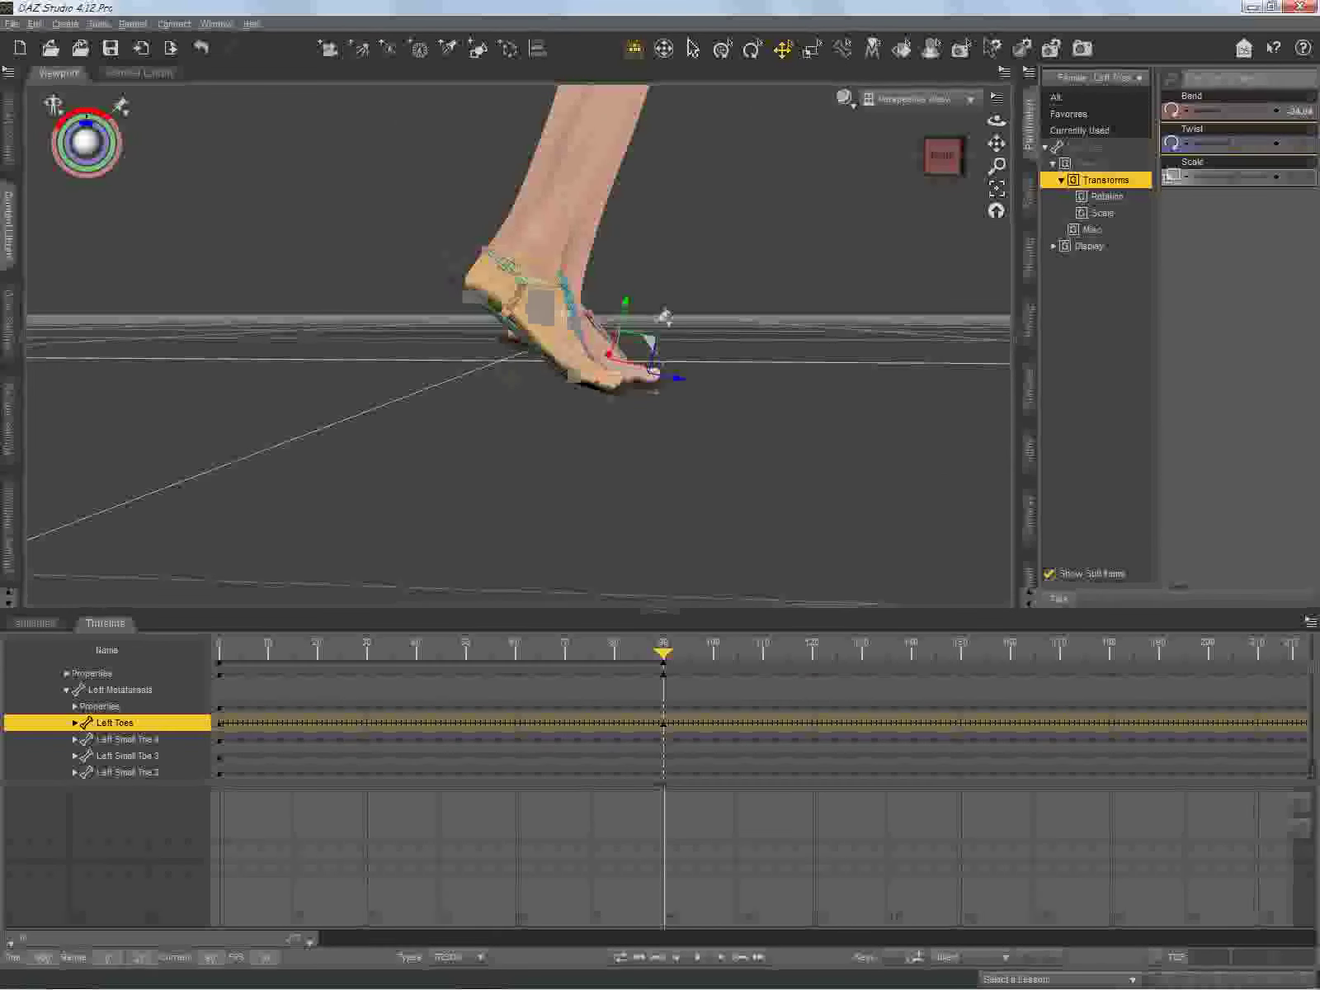
left_click(567, 360)
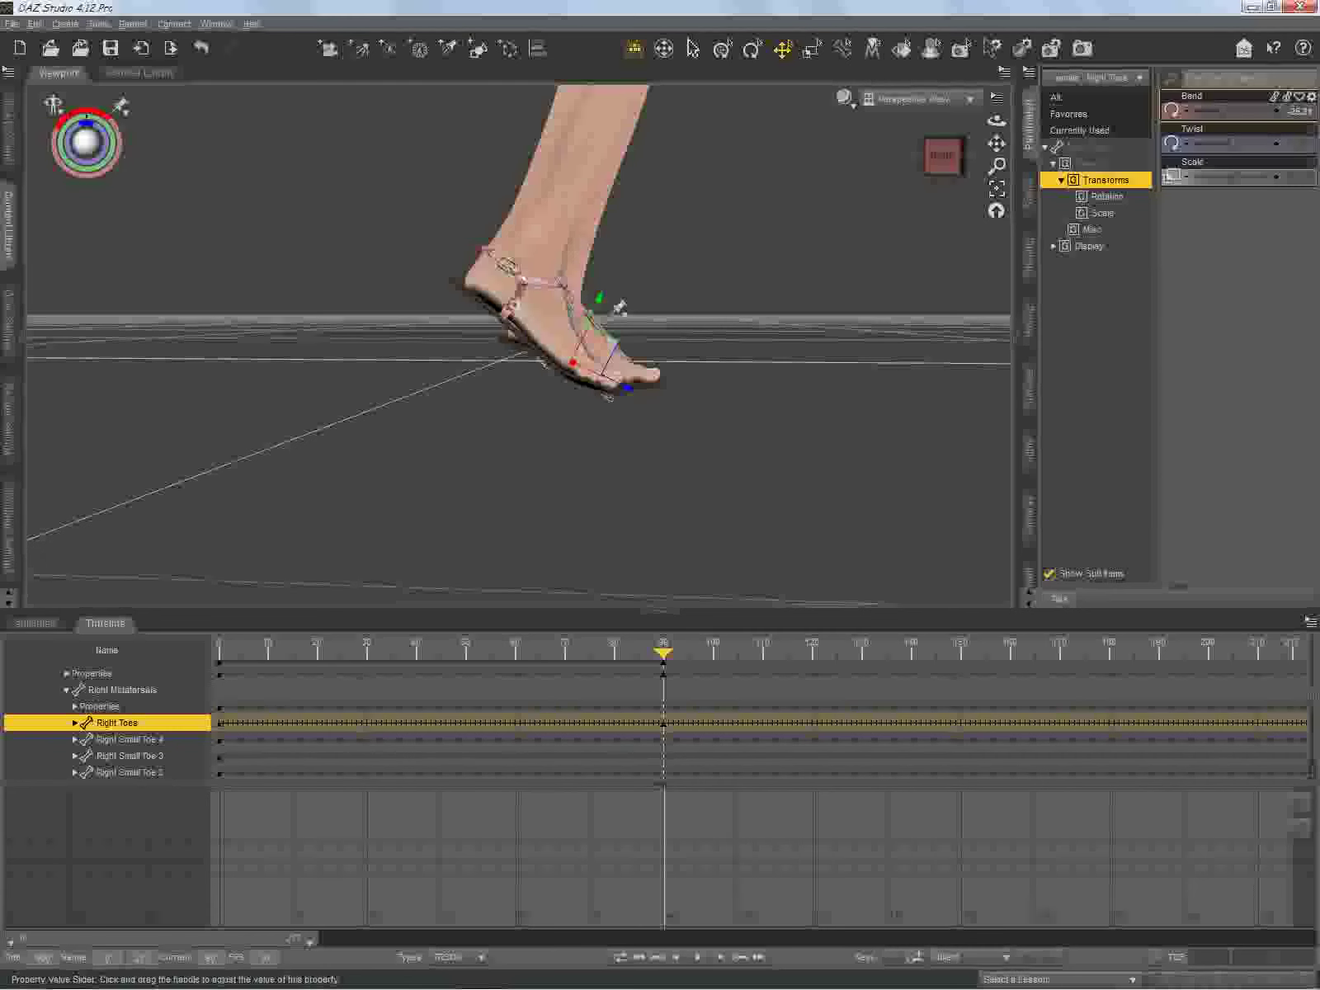
left_click_drag(1226, 110, 1218, 110)
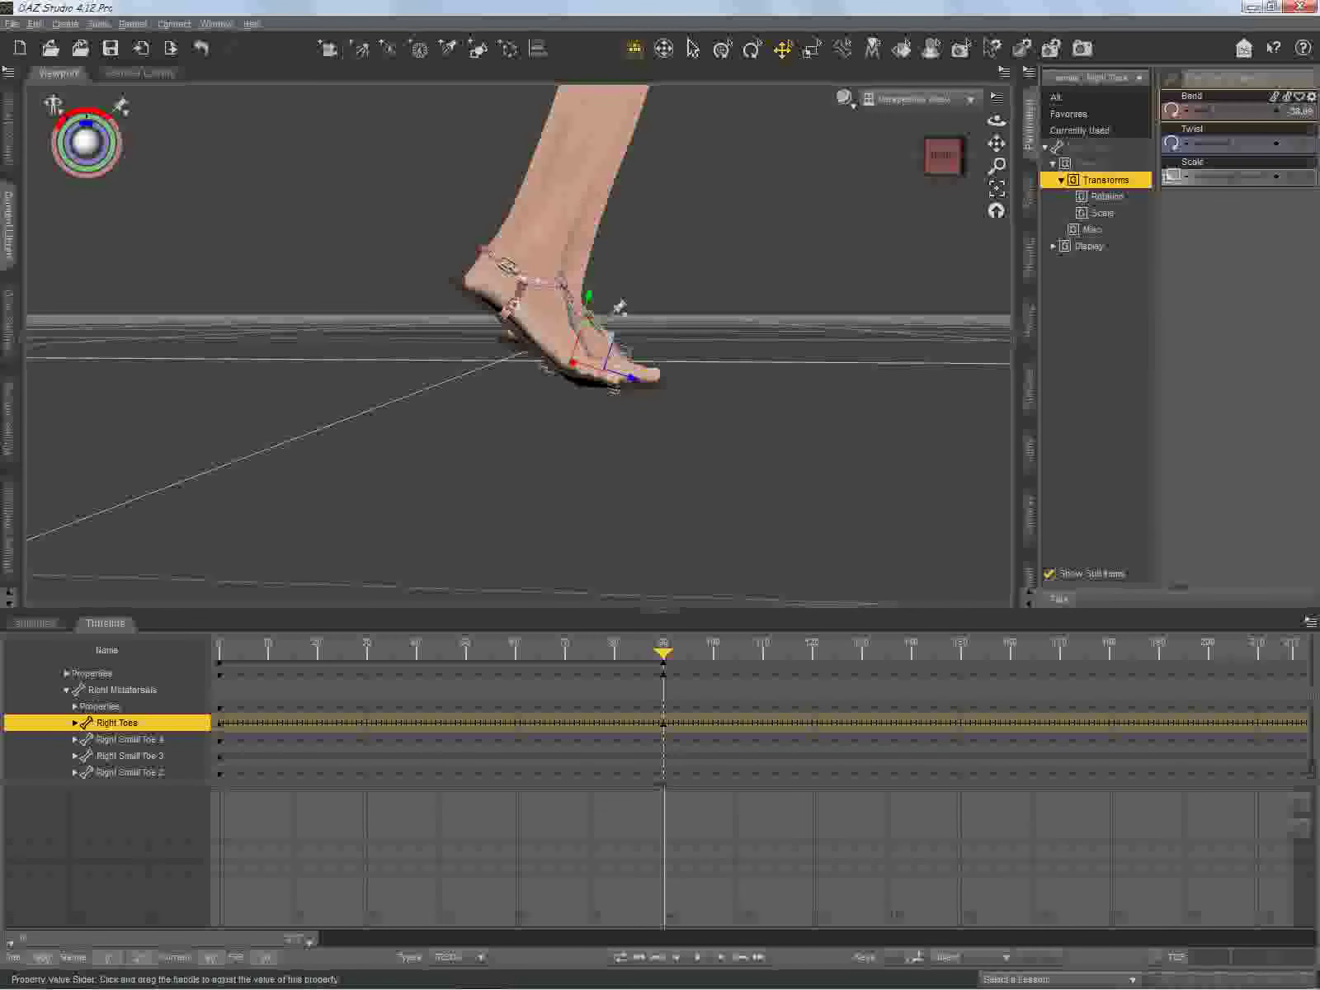
Step: Raise the whole Genesis 3 Female figure at frame 90 by setting its Y Translate to -6
left_click_drag(943, 156, 780, 161)
left_click_drag(730, 375, 629, 370)
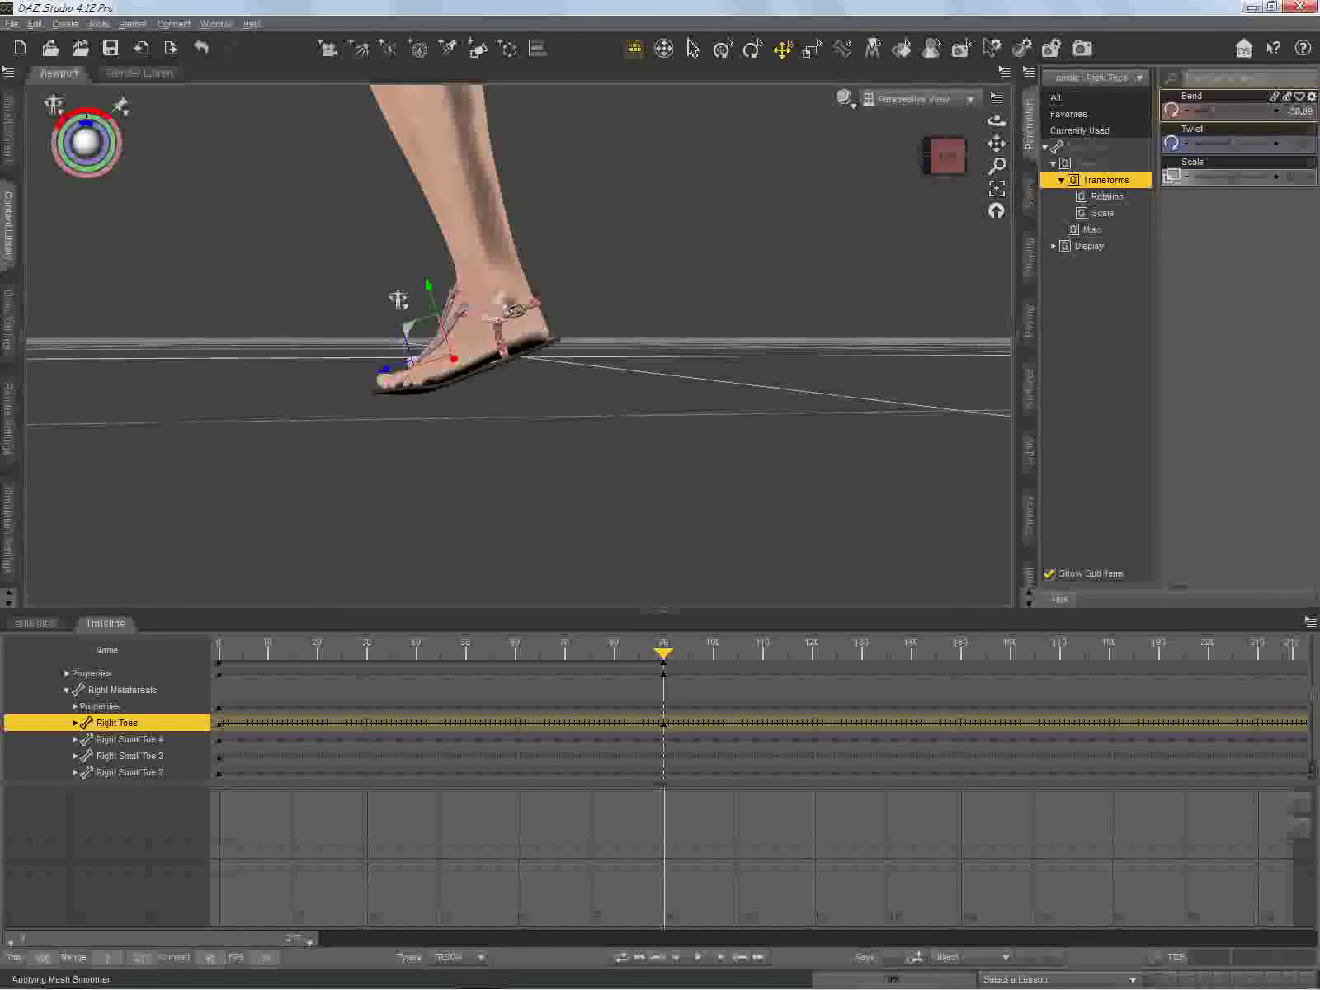
left_click(1103, 77)
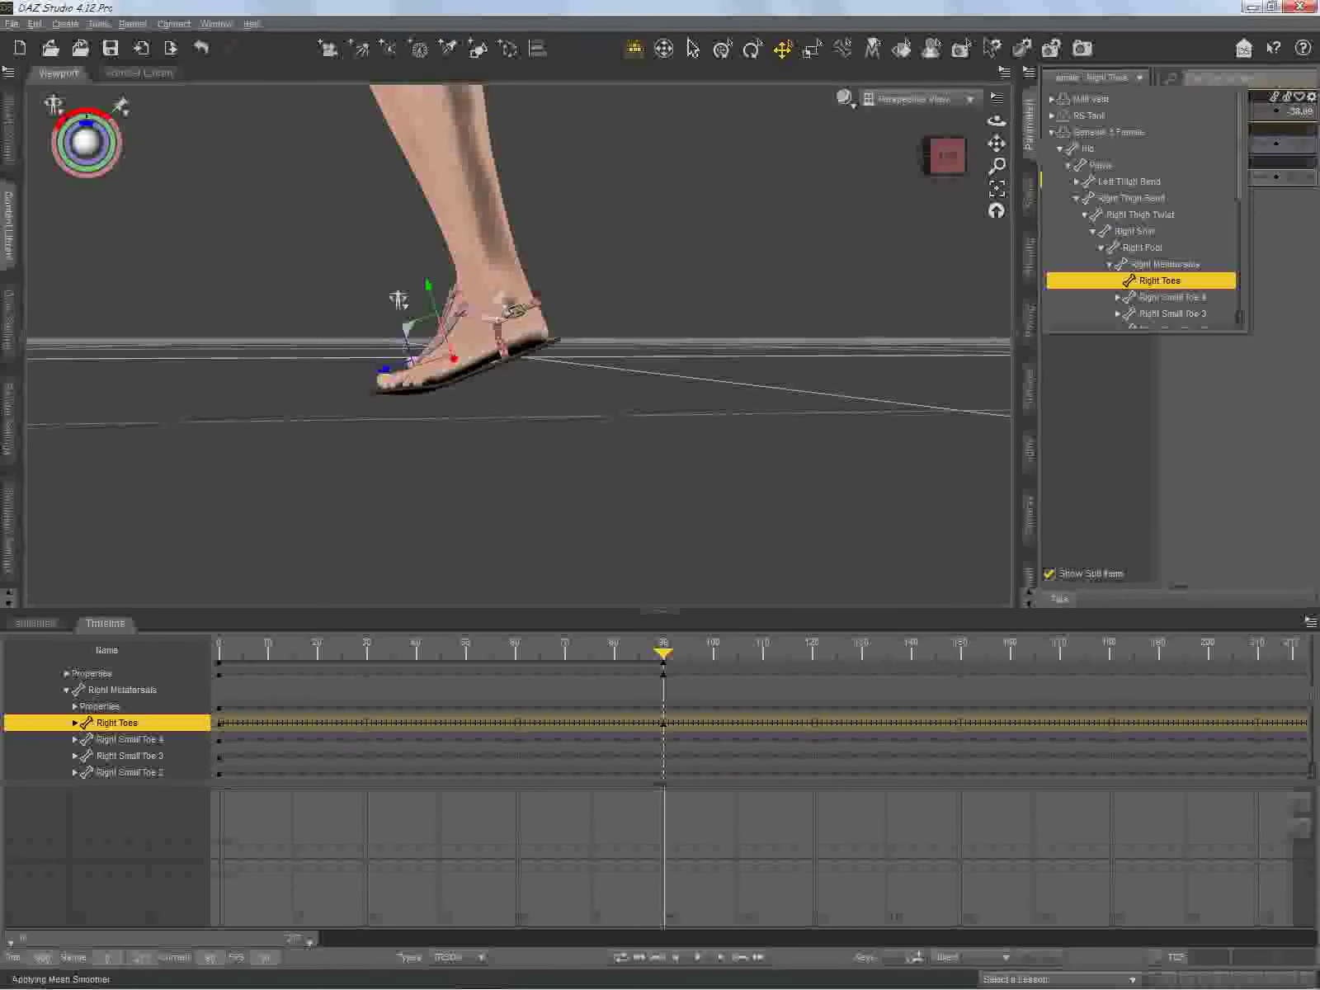
left_click(1110, 130)
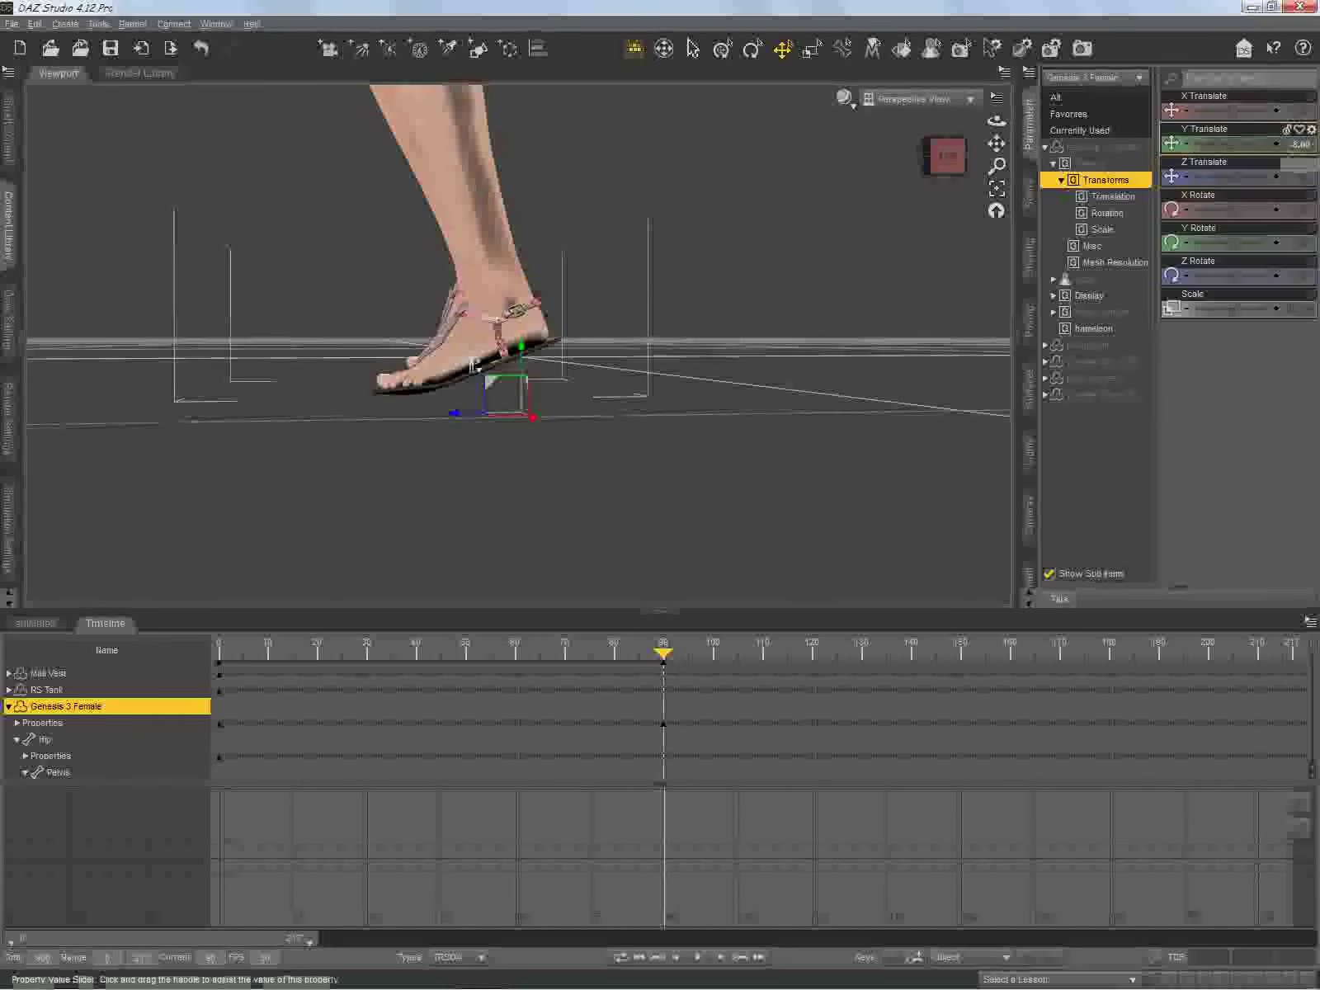
left_click(1301, 144)
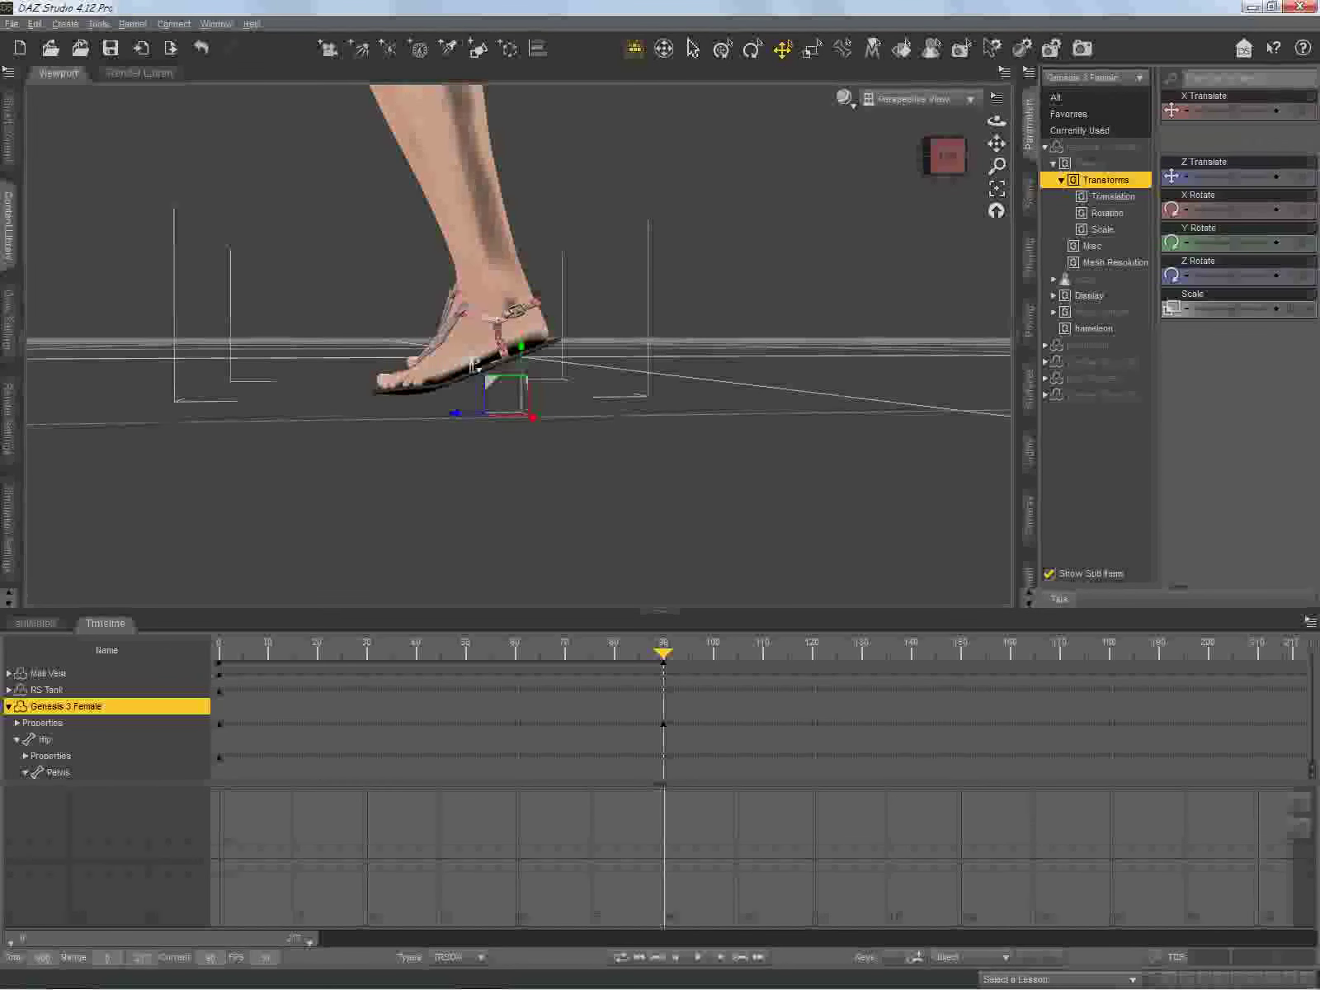
key("Return")
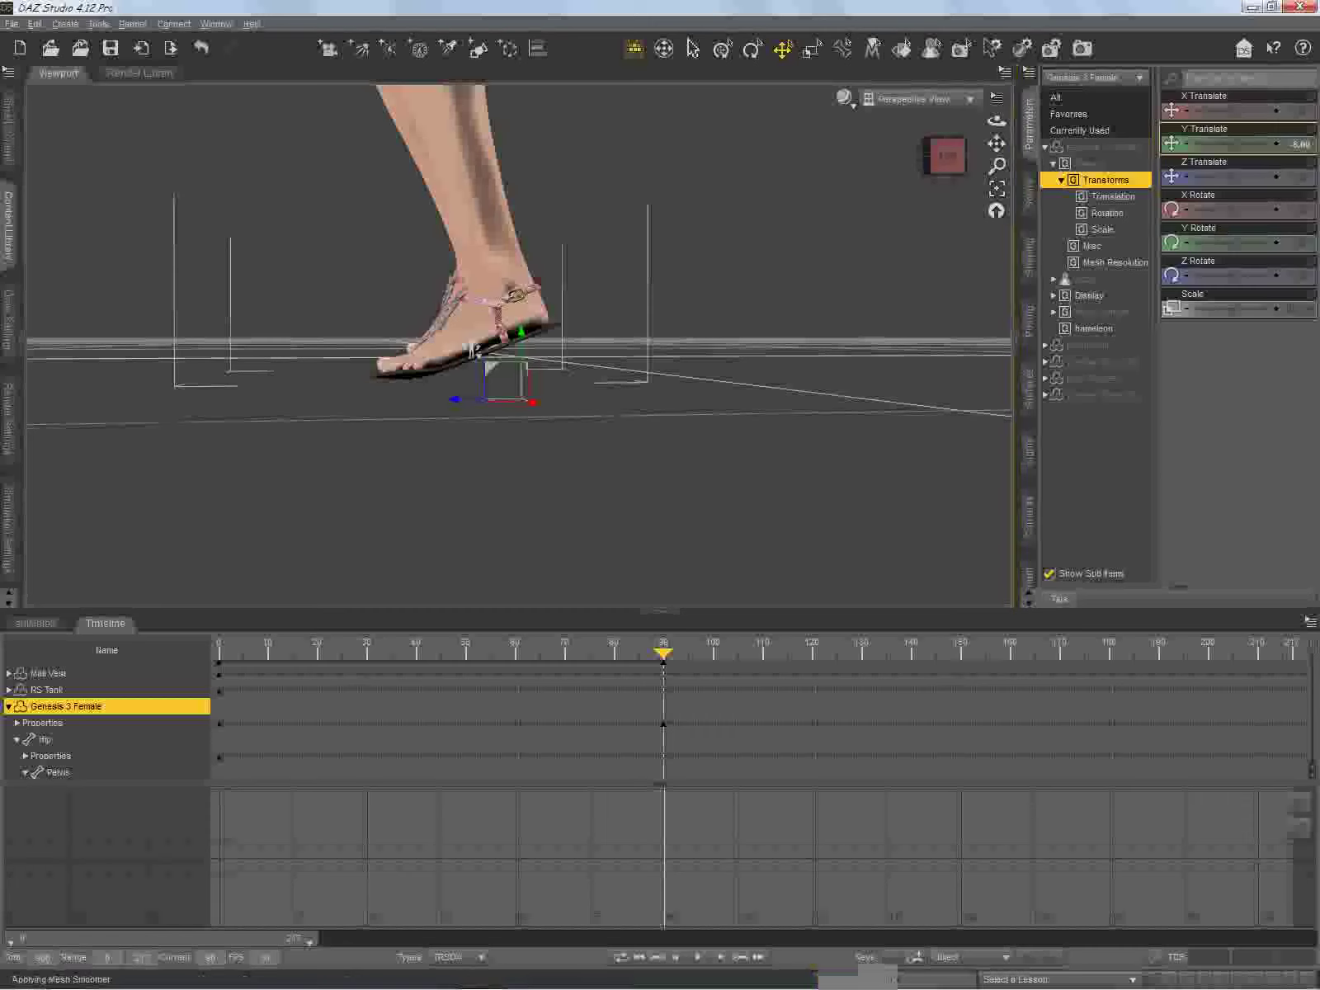
Step: Align the figure's feet with the floor at frame 90, trying a Y Translate of -4 before setting it to -5
mouse_move(947, 155)
left_mouse_down()
mouse_move(926, 157)
mouse_move(944, 156)
left_mouse_up()
left_click_drag(482, 350, 476, 350, "alt")
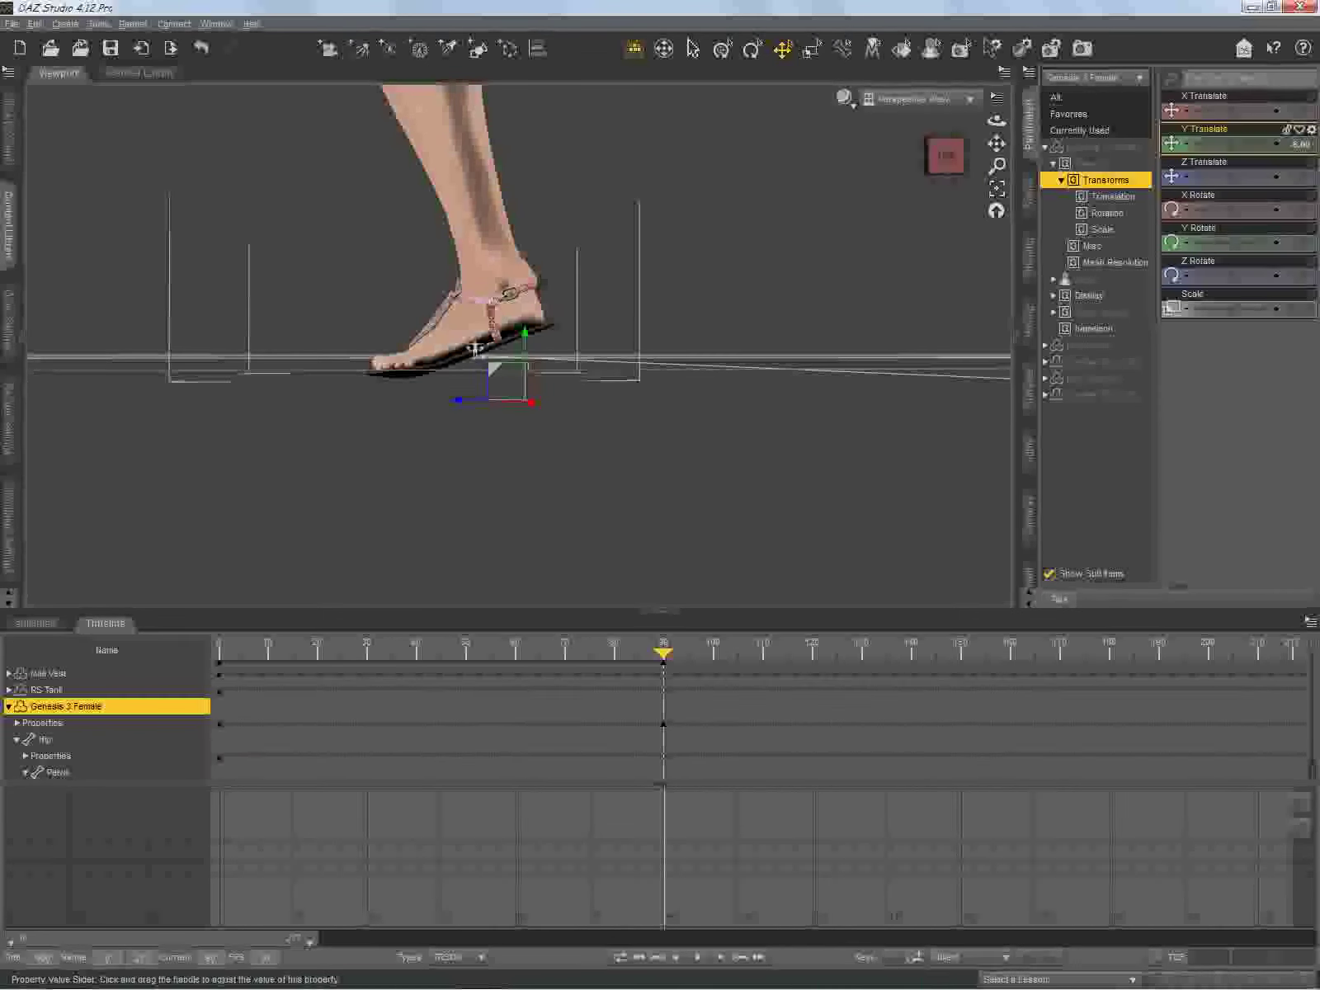
left_click(1300, 144)
type("-4")
key("Return")
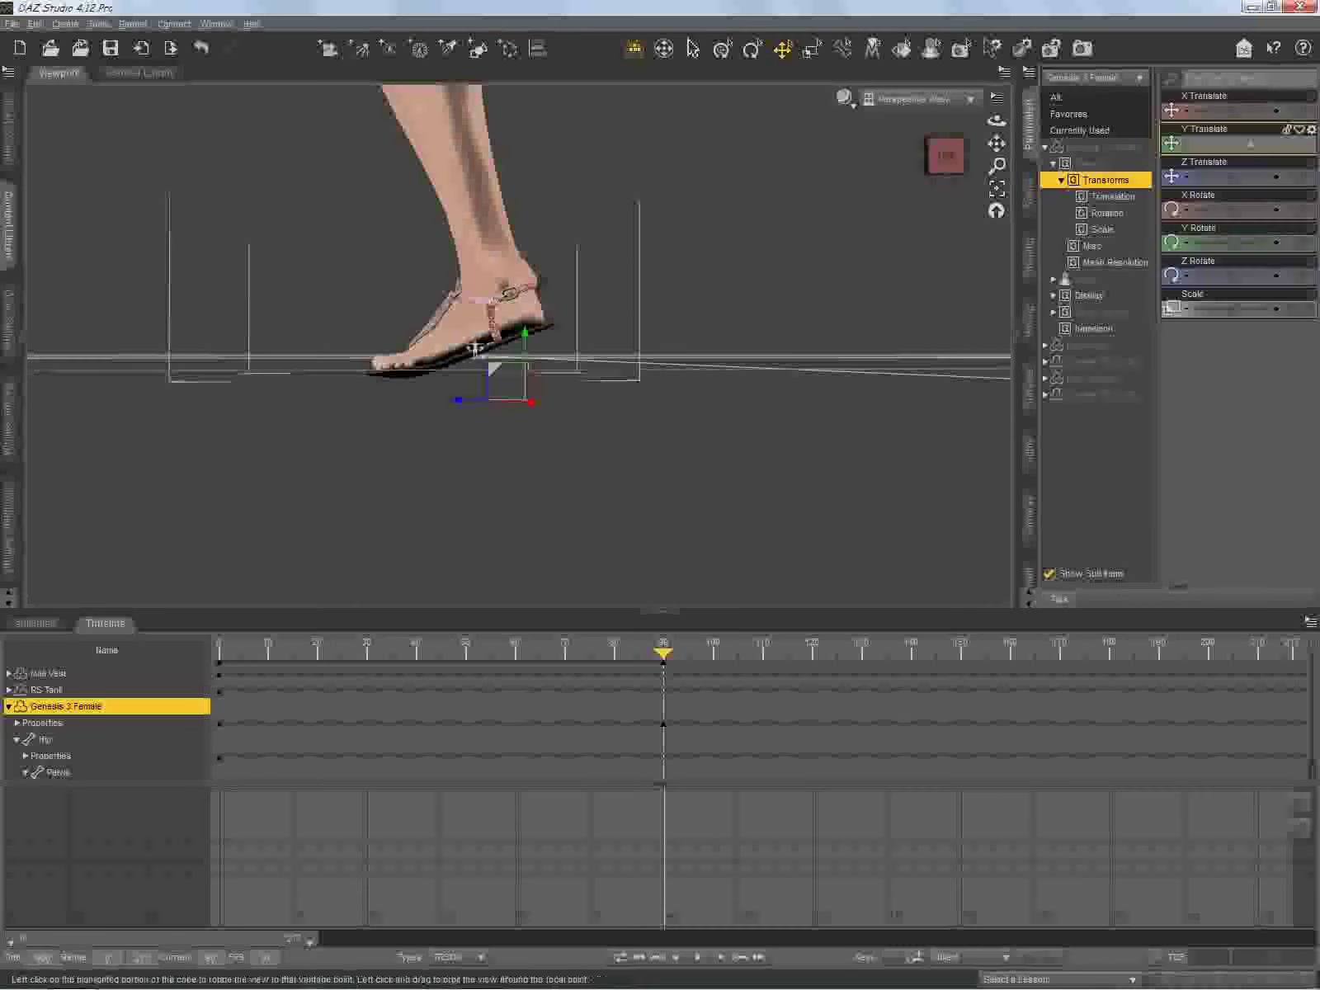
left_click_drag(476, 348, 476, 334)
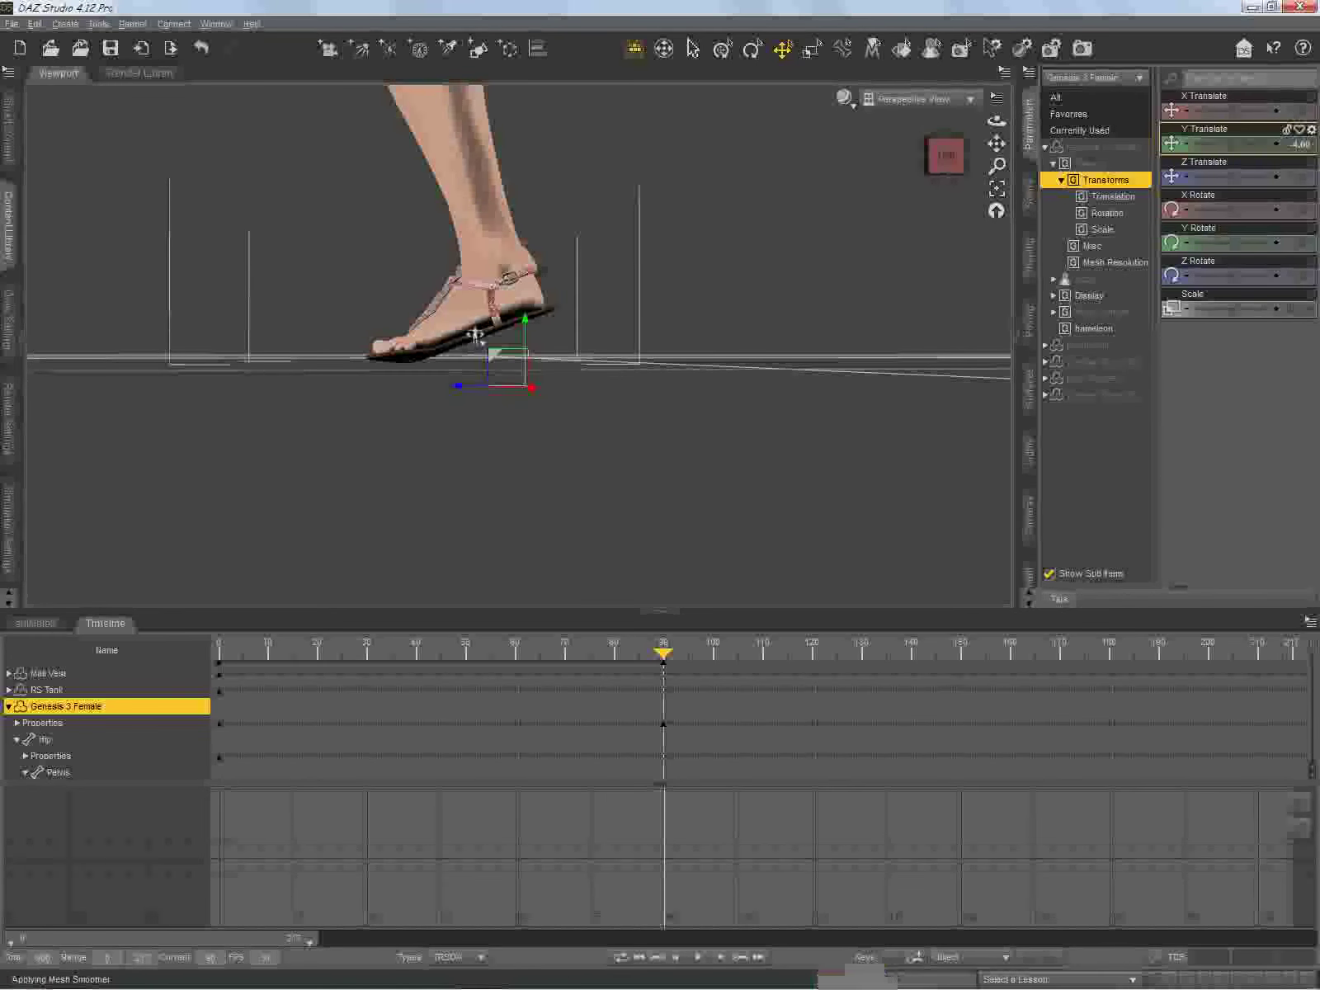
left_click(1299, 144)
type("-")
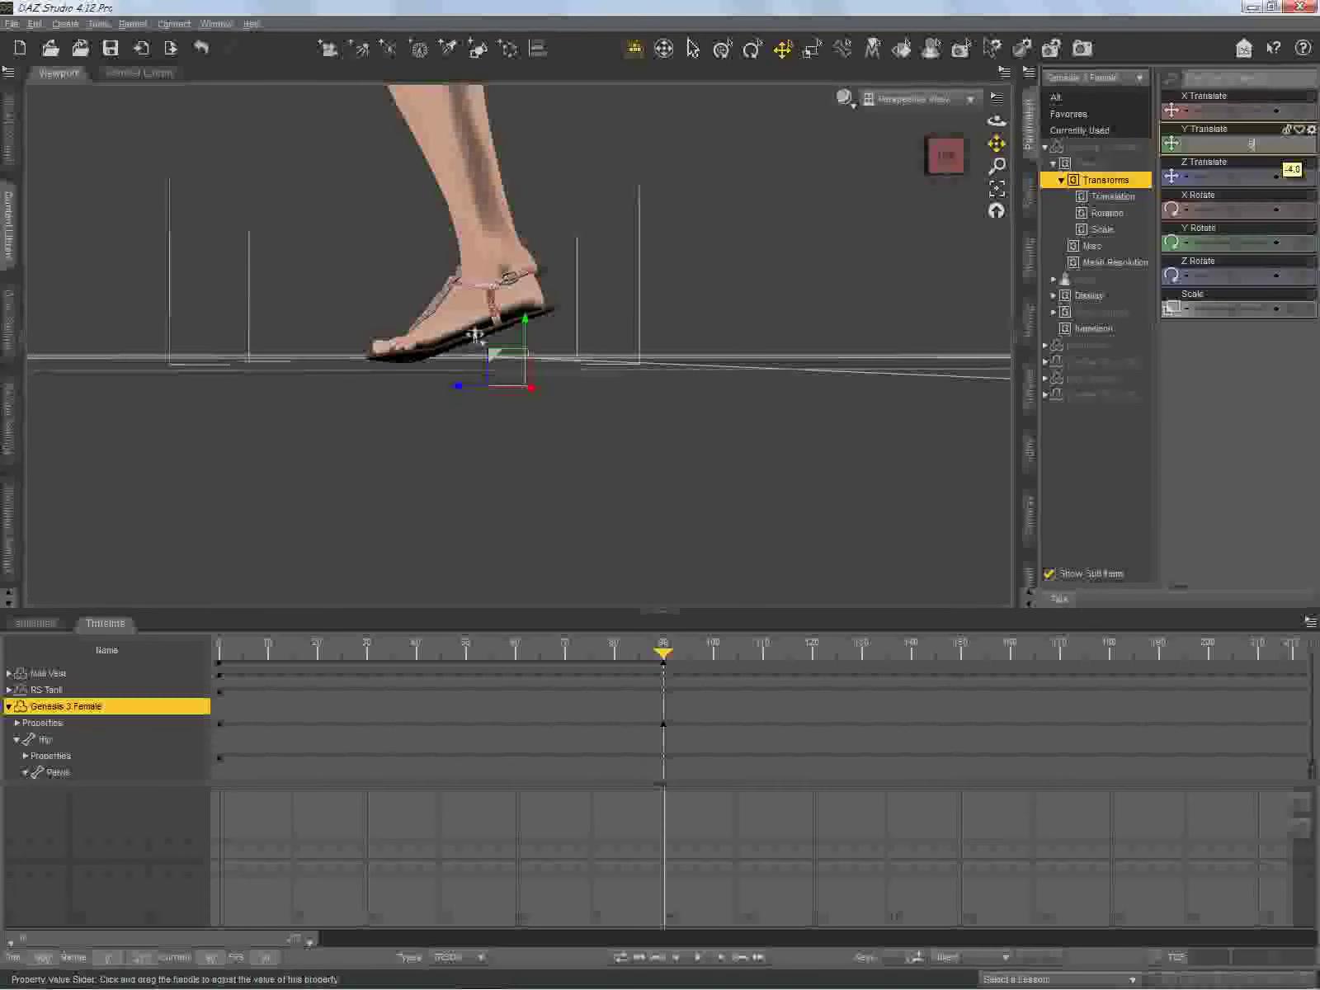
type("5")
key("Return")
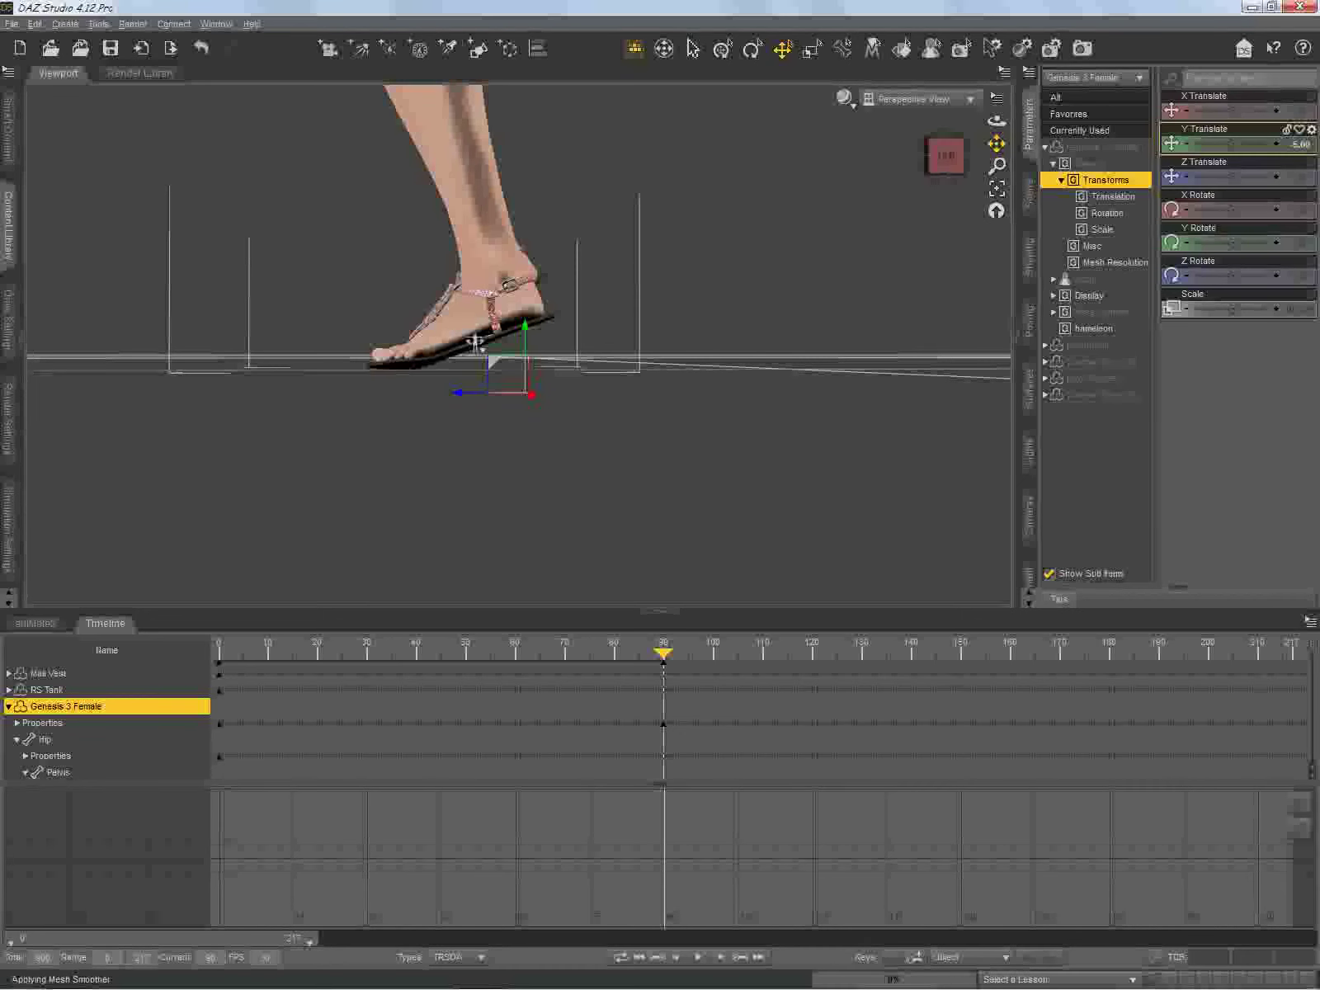
Step: Reduce the left shin's bend at frame 90 to about 38.5
left_click_drag(946, 155, 992, 212)
left_click_drag(422, 323, 421, 310)
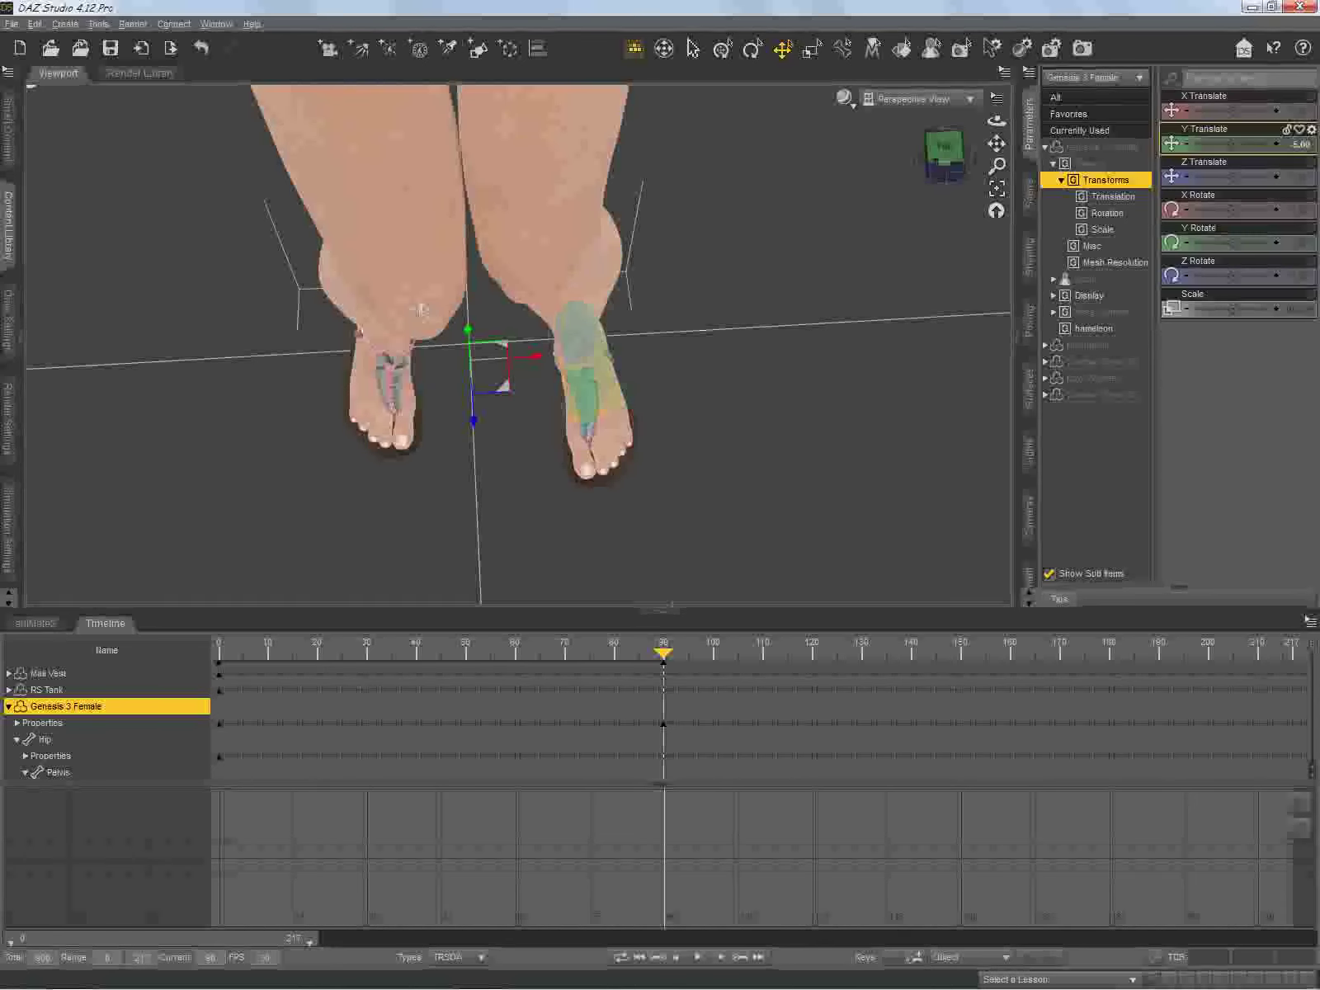
left_click(582, 363)
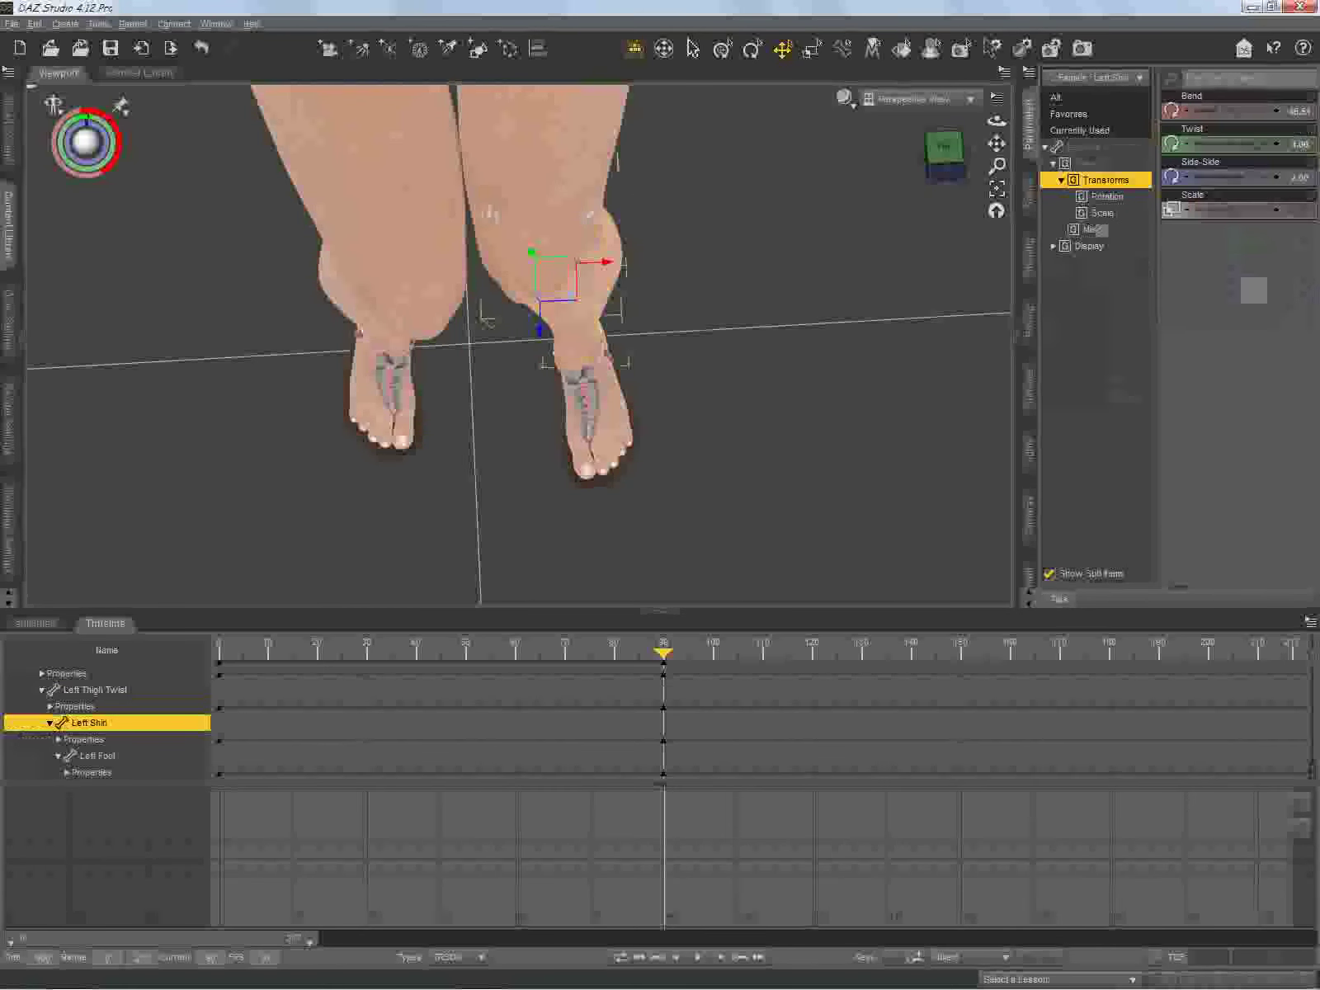
left_click_drag(946, 150, 879, 156)
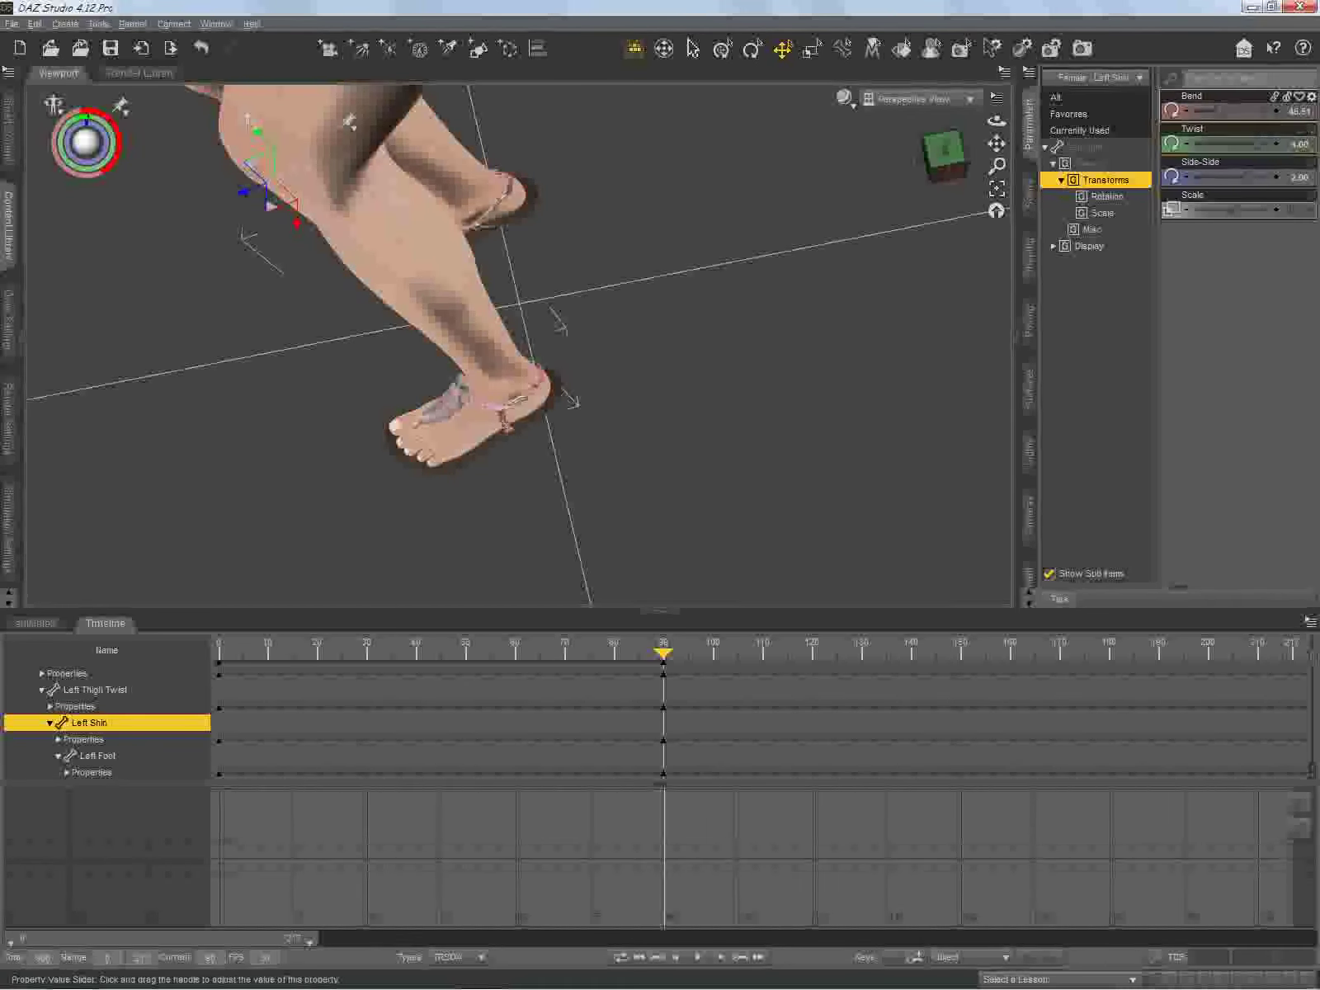
left_click_drag(1220, 111, 1215, 110)
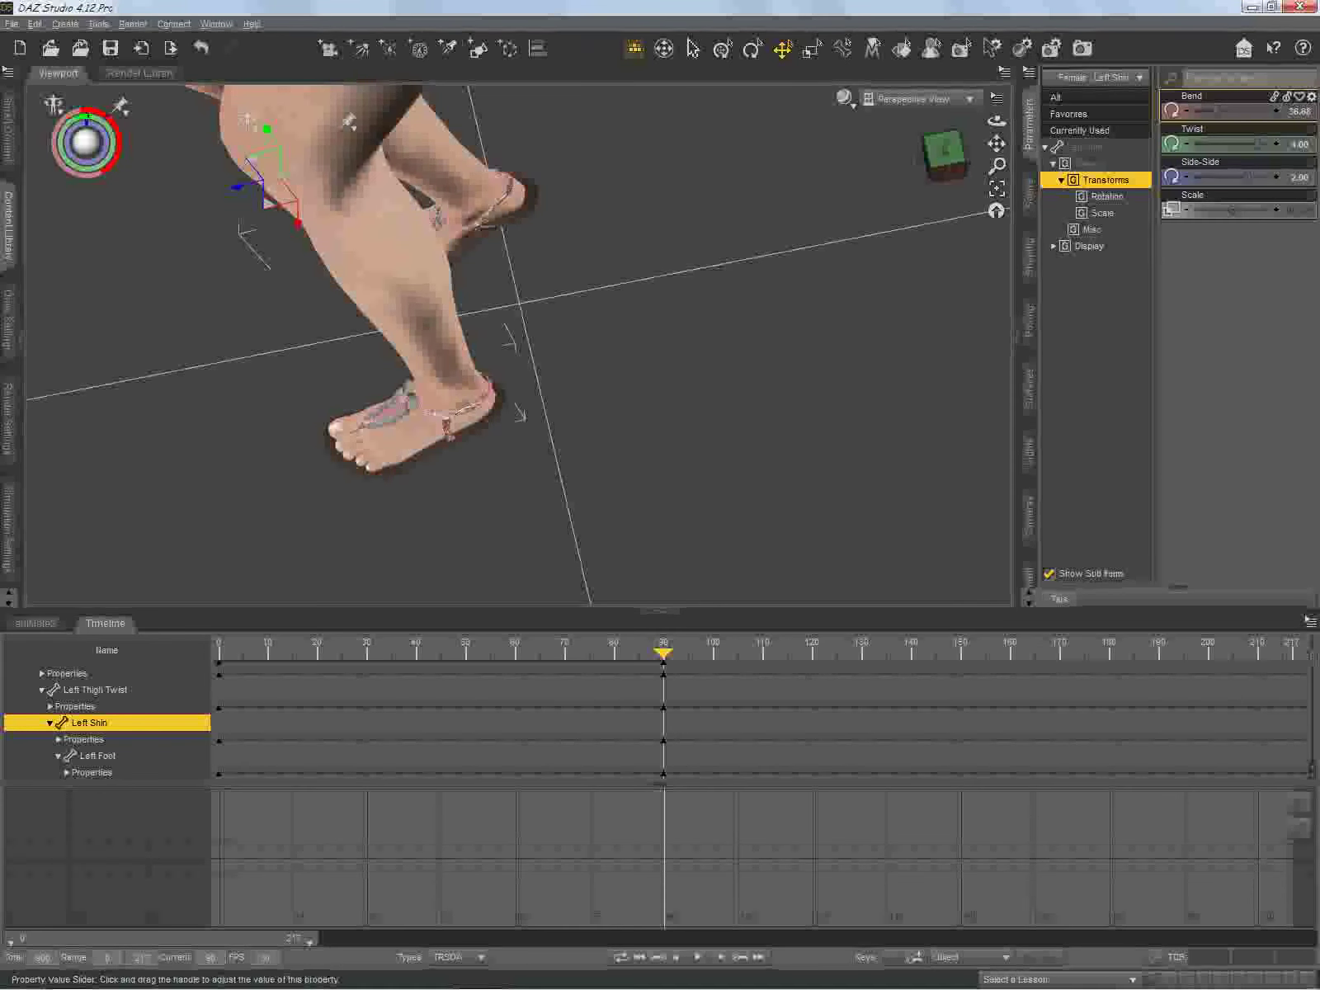
left_click_drag(1214, 111, 1217, 111)
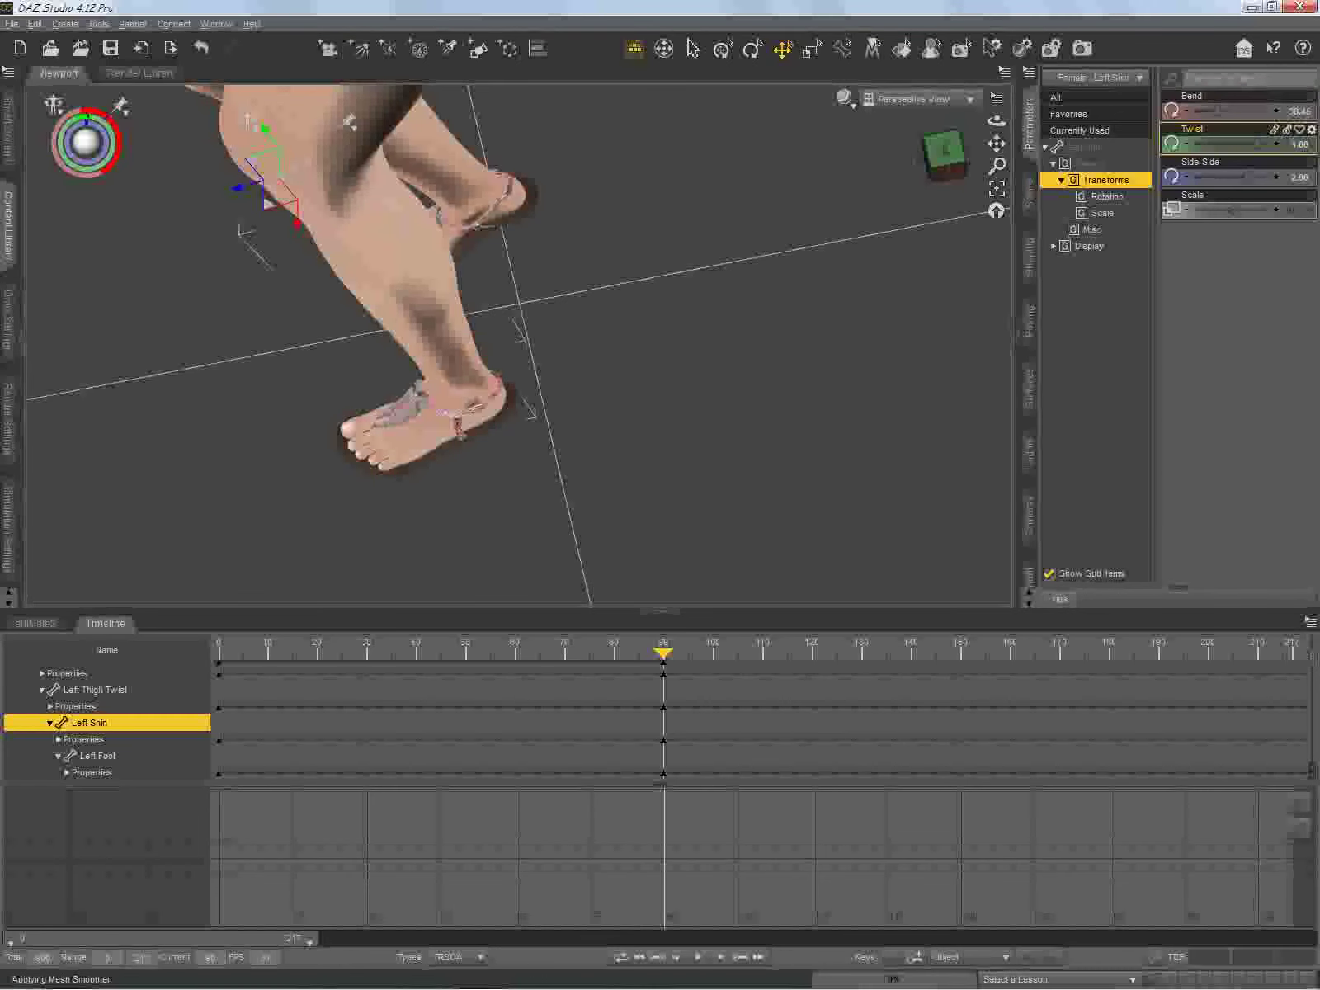
left_click_drag(944, 156, 990, 155)
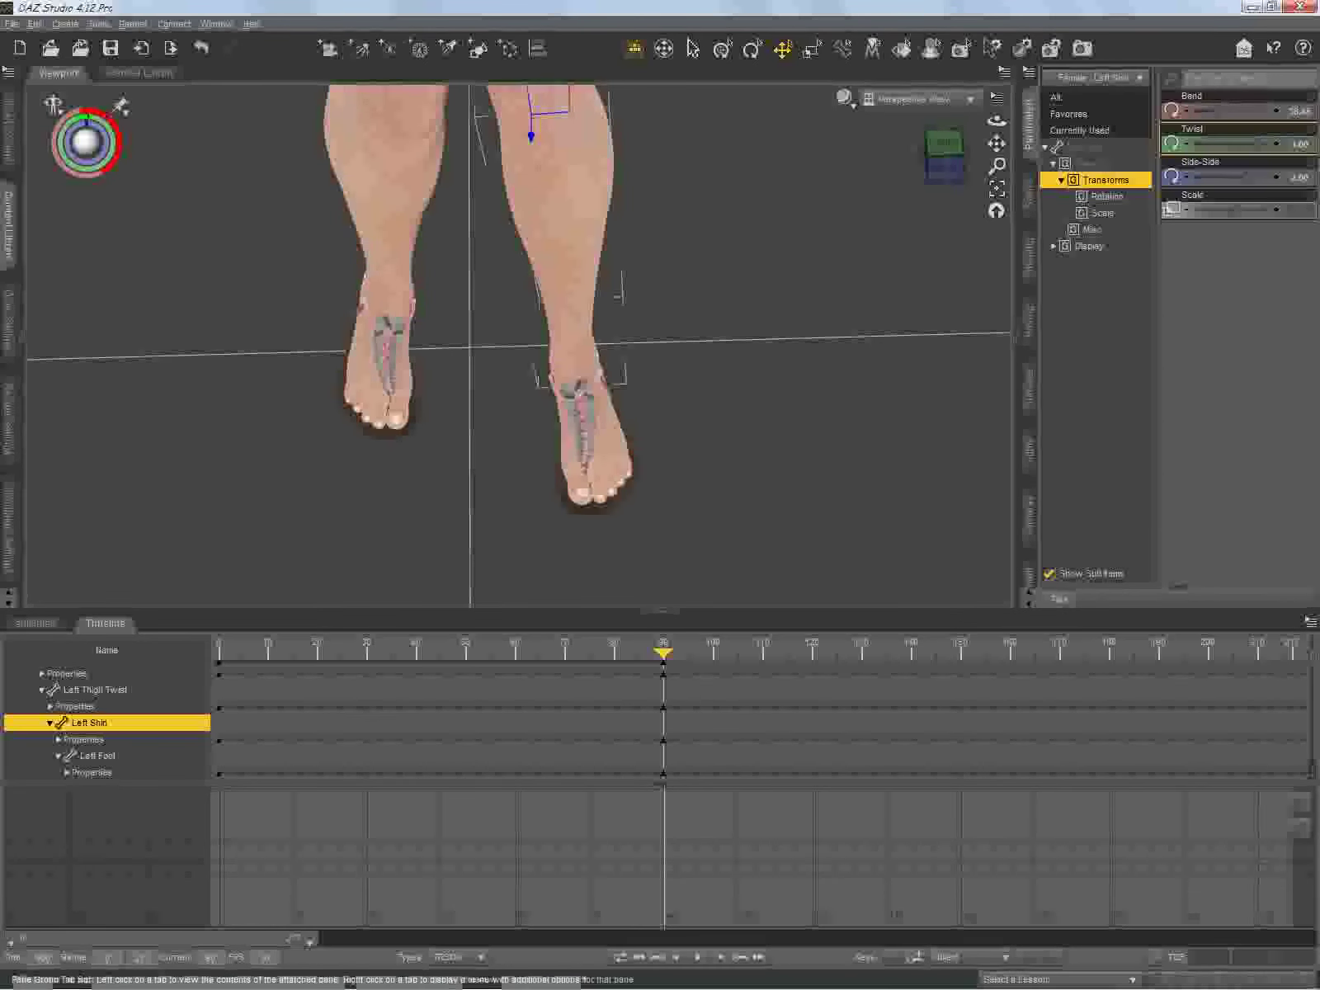
Step: Straighten the left forearm at frame 90 to a Bend of about -28.5
left_click_drag(997, 143, 441, 834)
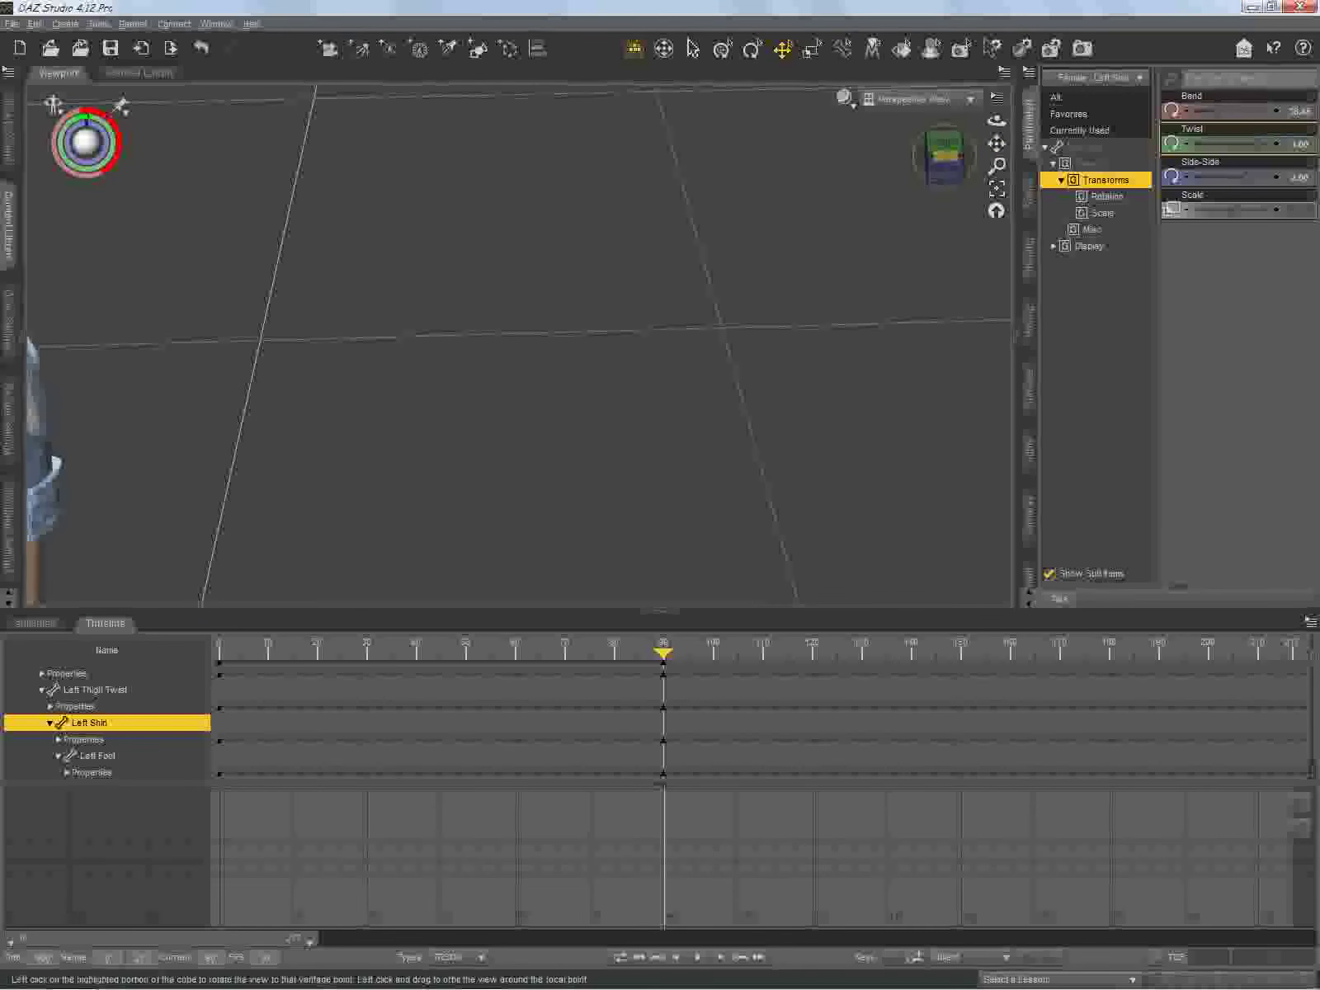
left_click_drag(945, 159, 772, 159)
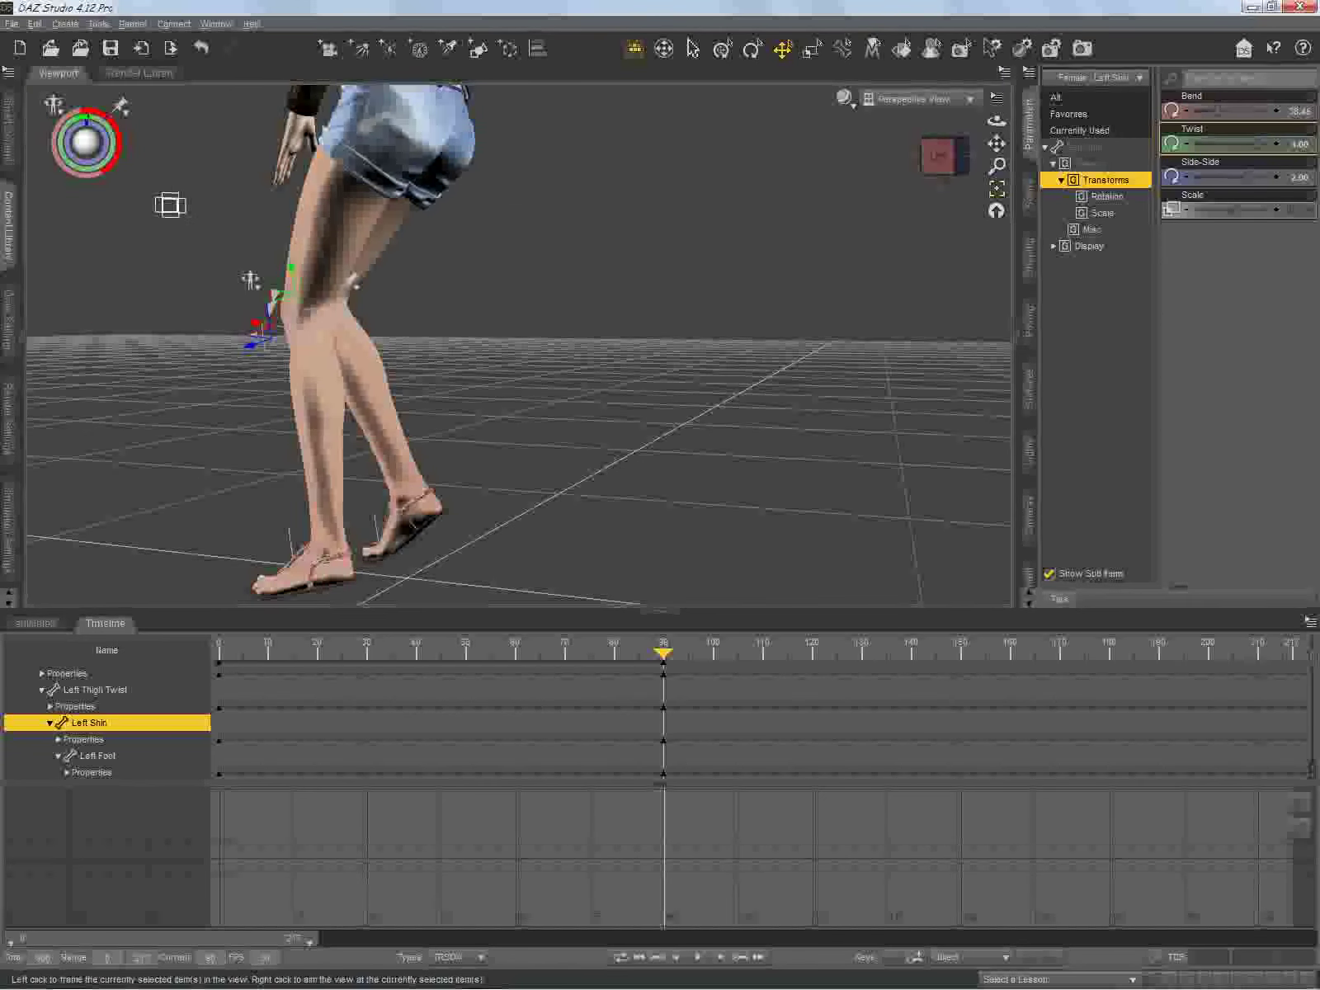
left_click_drag(997, 144, 1077, 230)
left_click_drag(942, 157, 939, 182)
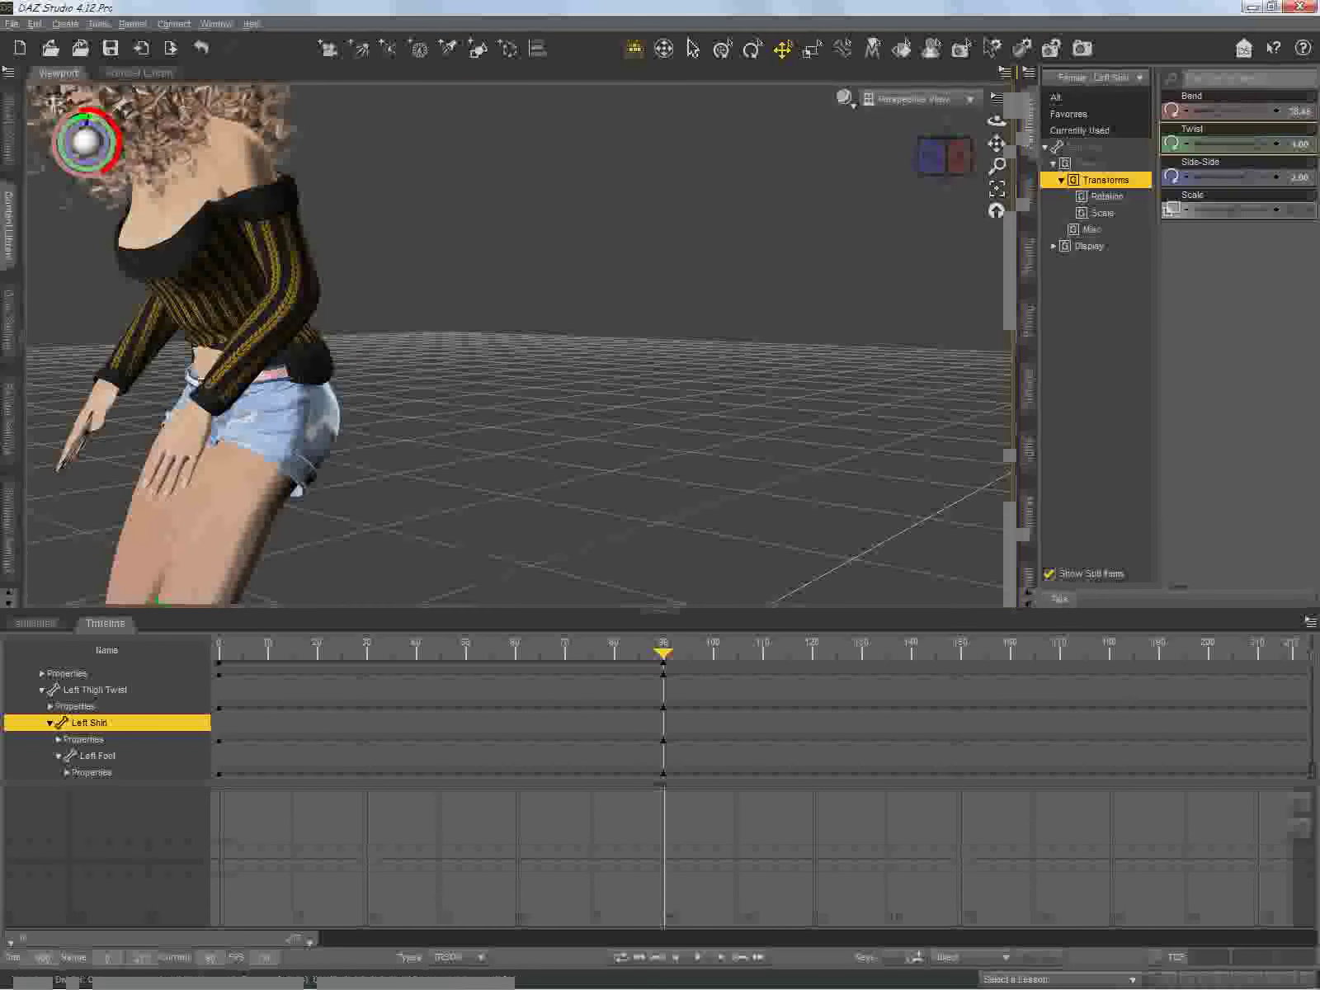
left_click_drag(997, 144, 1076, 133)
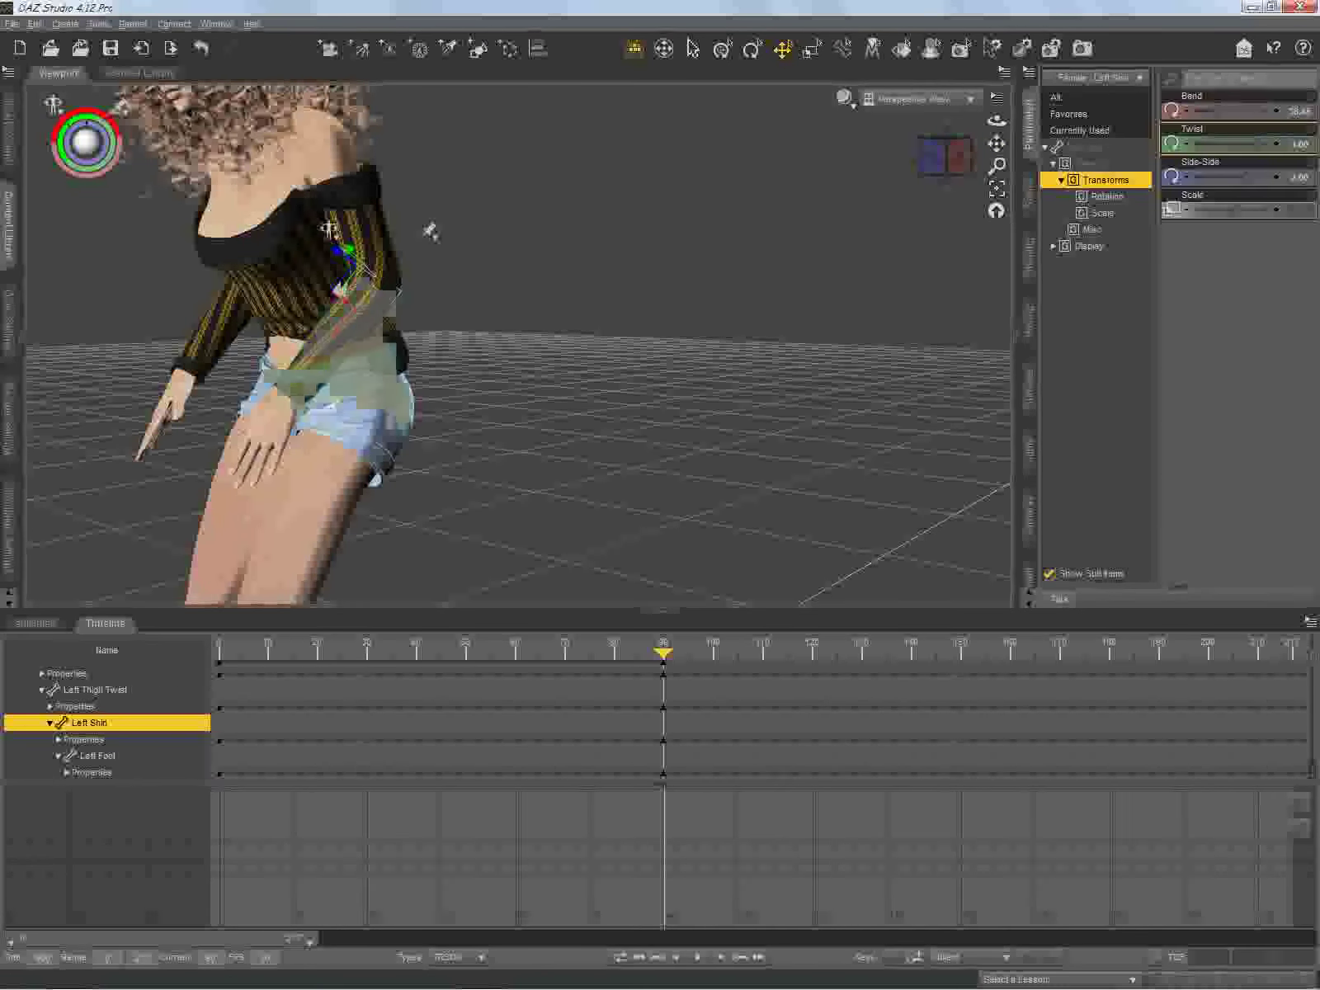
left_click(345, 332)
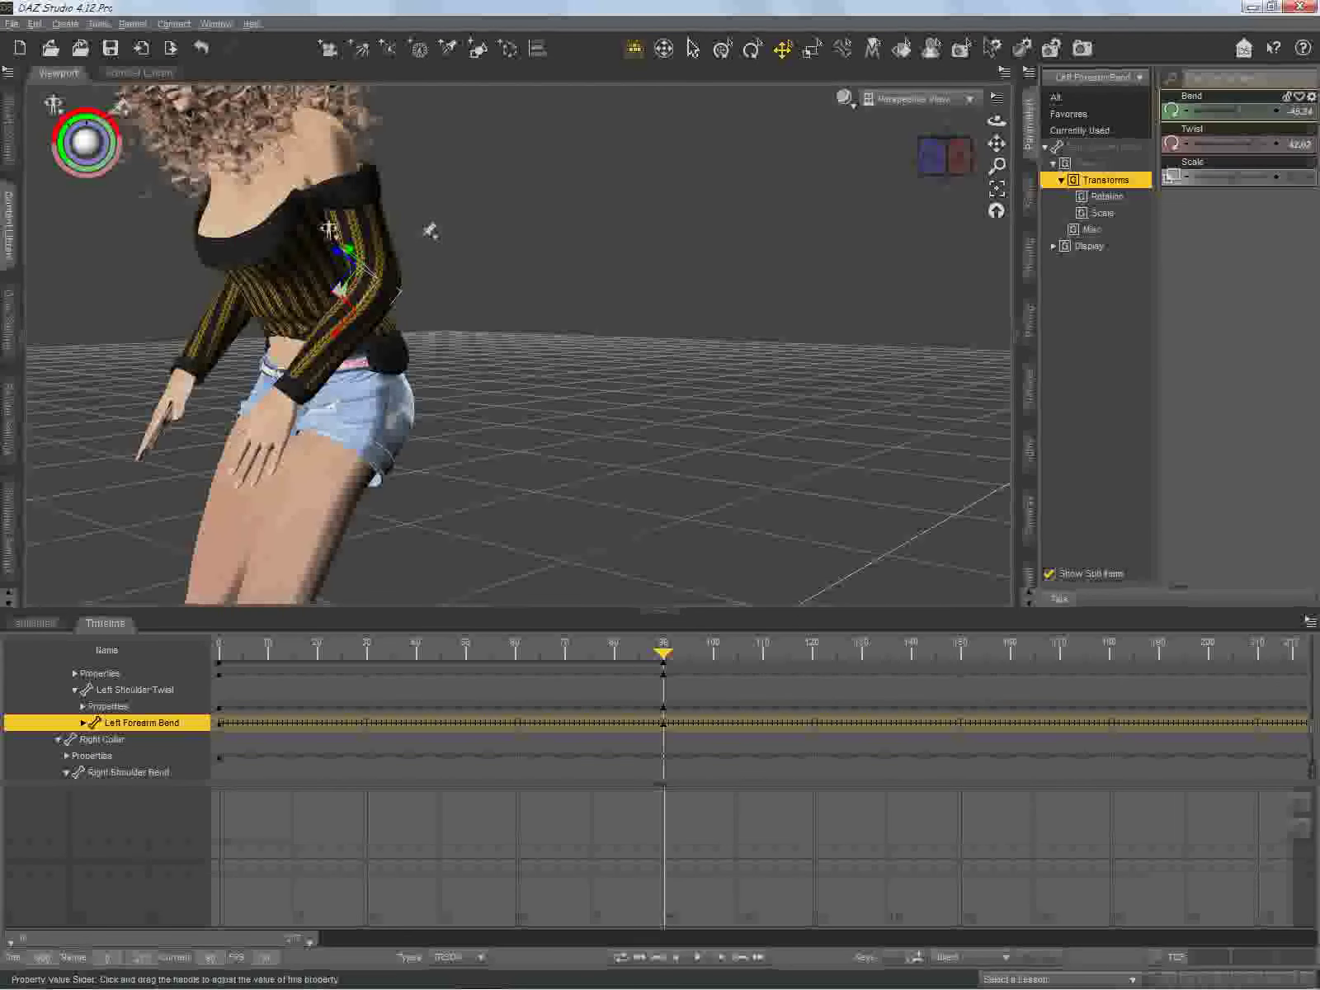
left_click_drag(1240, 111, 1238, 111)
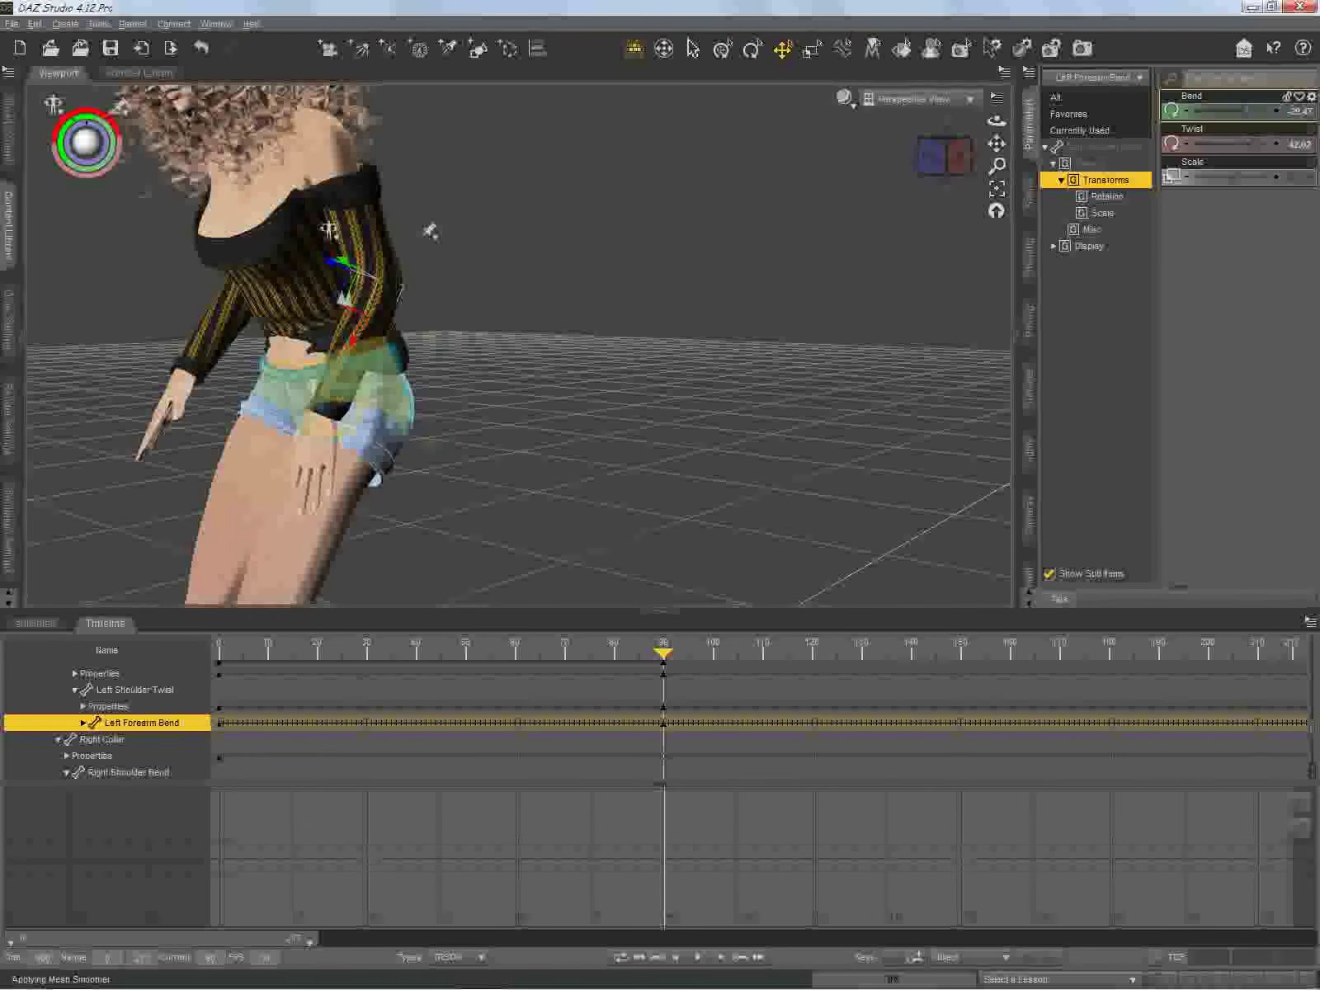
Step: Bend the pelvis to -25 at frame 90 and raise the left forearm to a Bend of about -55.9
left_click(376, 392)
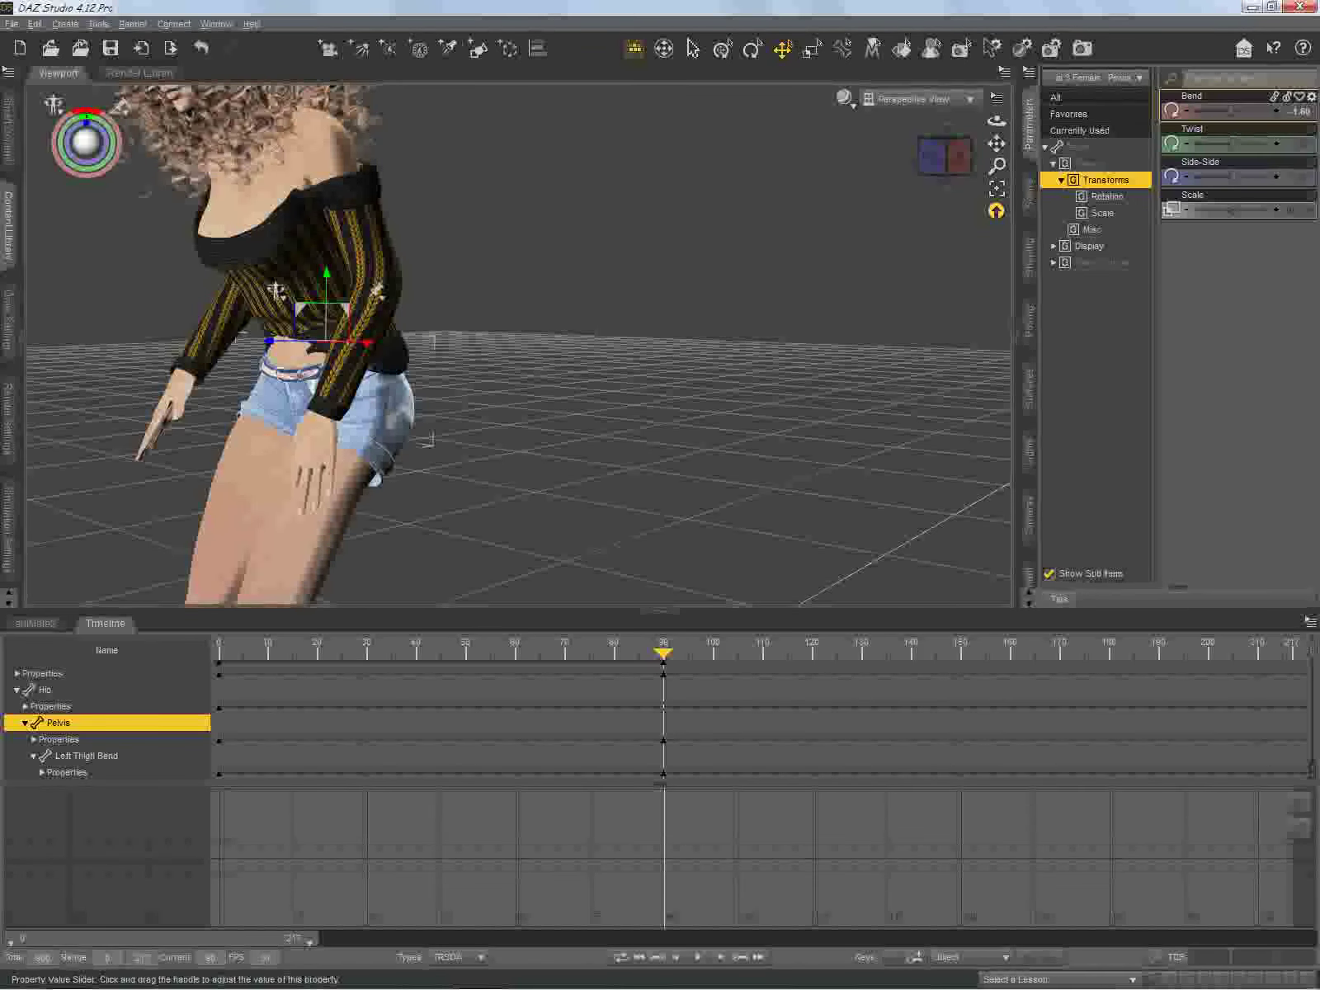
left_click_drag(1228, 111, 1188, 111)
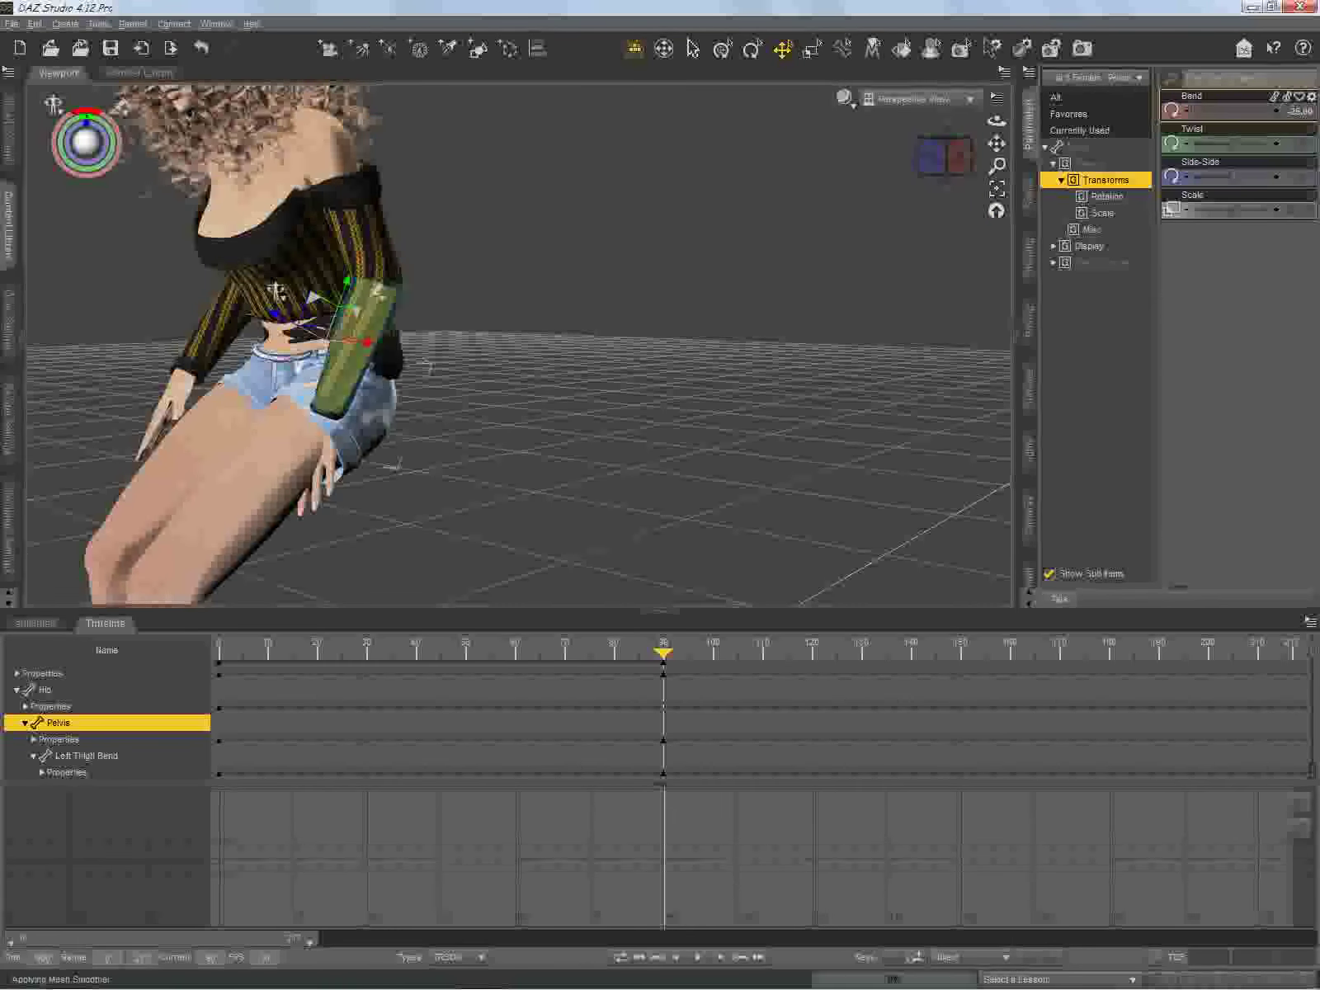
left_click(347, 302)
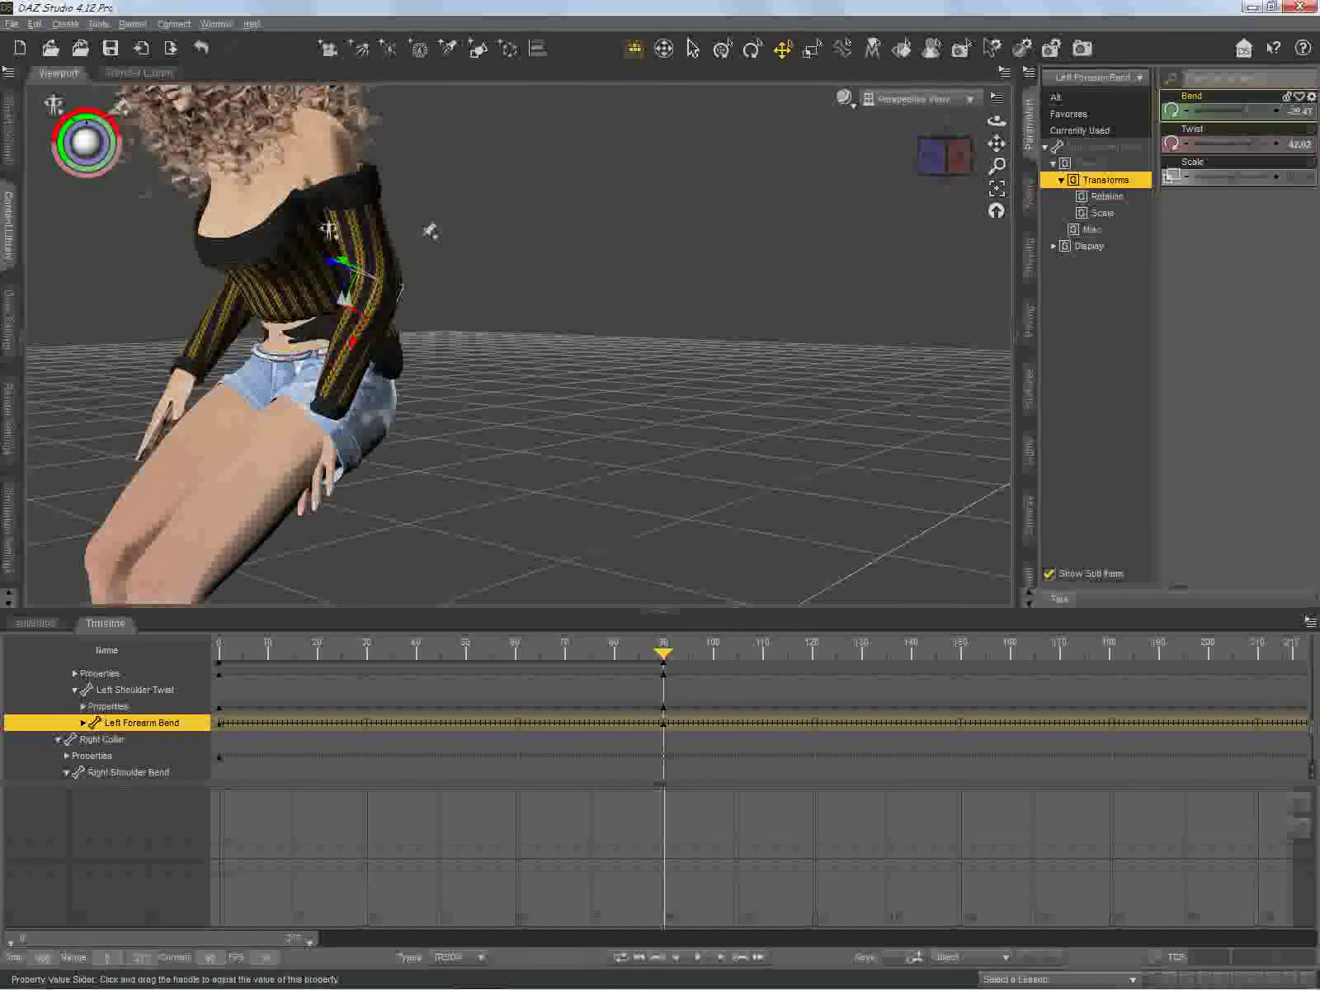
left_click_drag(1247, 110, 1198, 110)
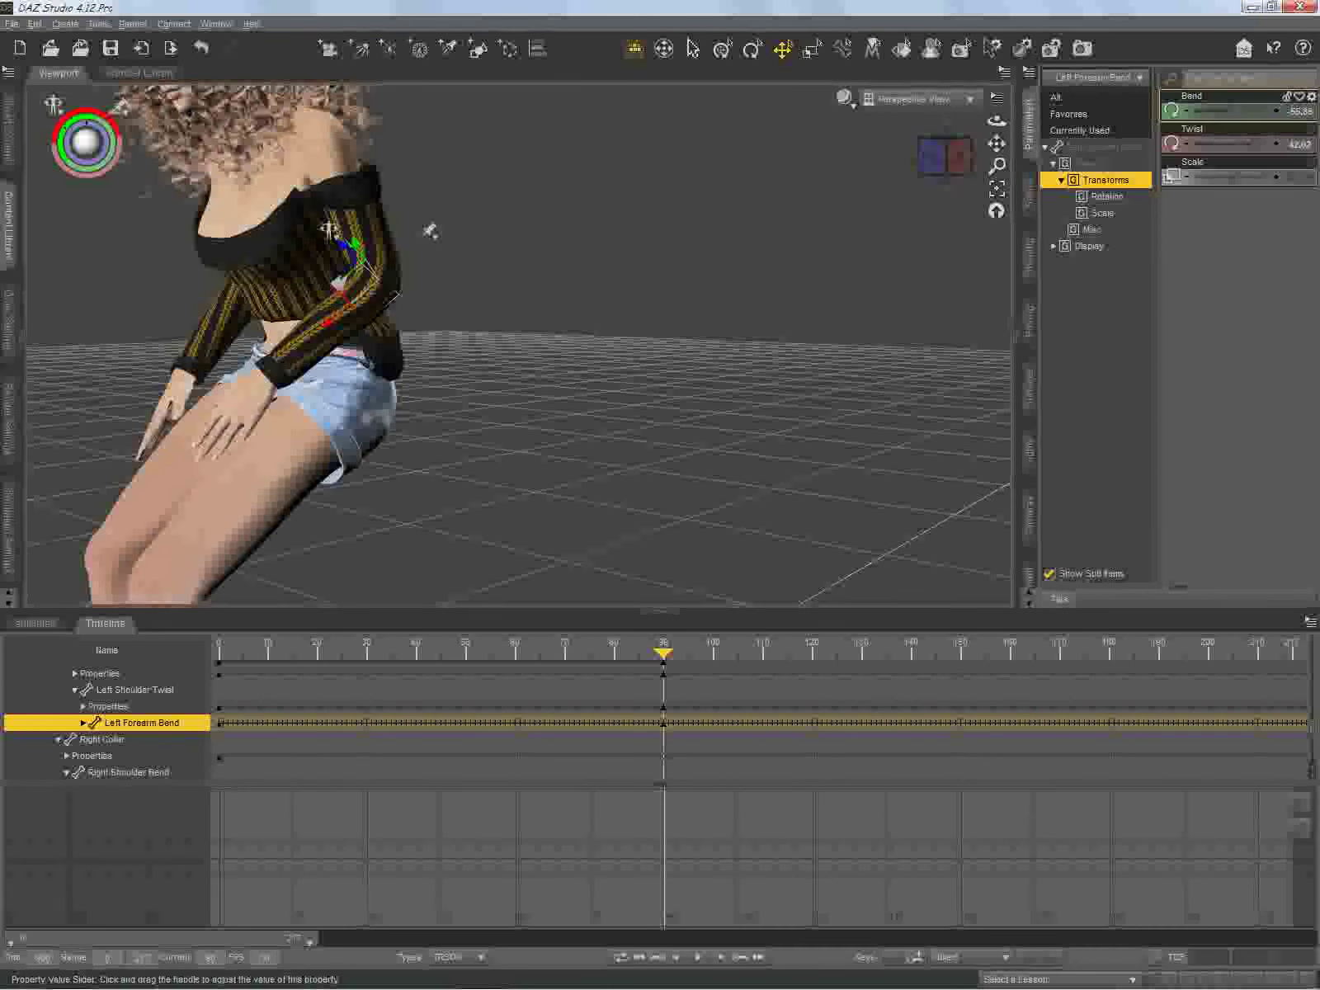
Step: Rotate the left hand at frame 90 to a Twist of 10 and a Side-Side of about 4.7
left_click(251, 397)
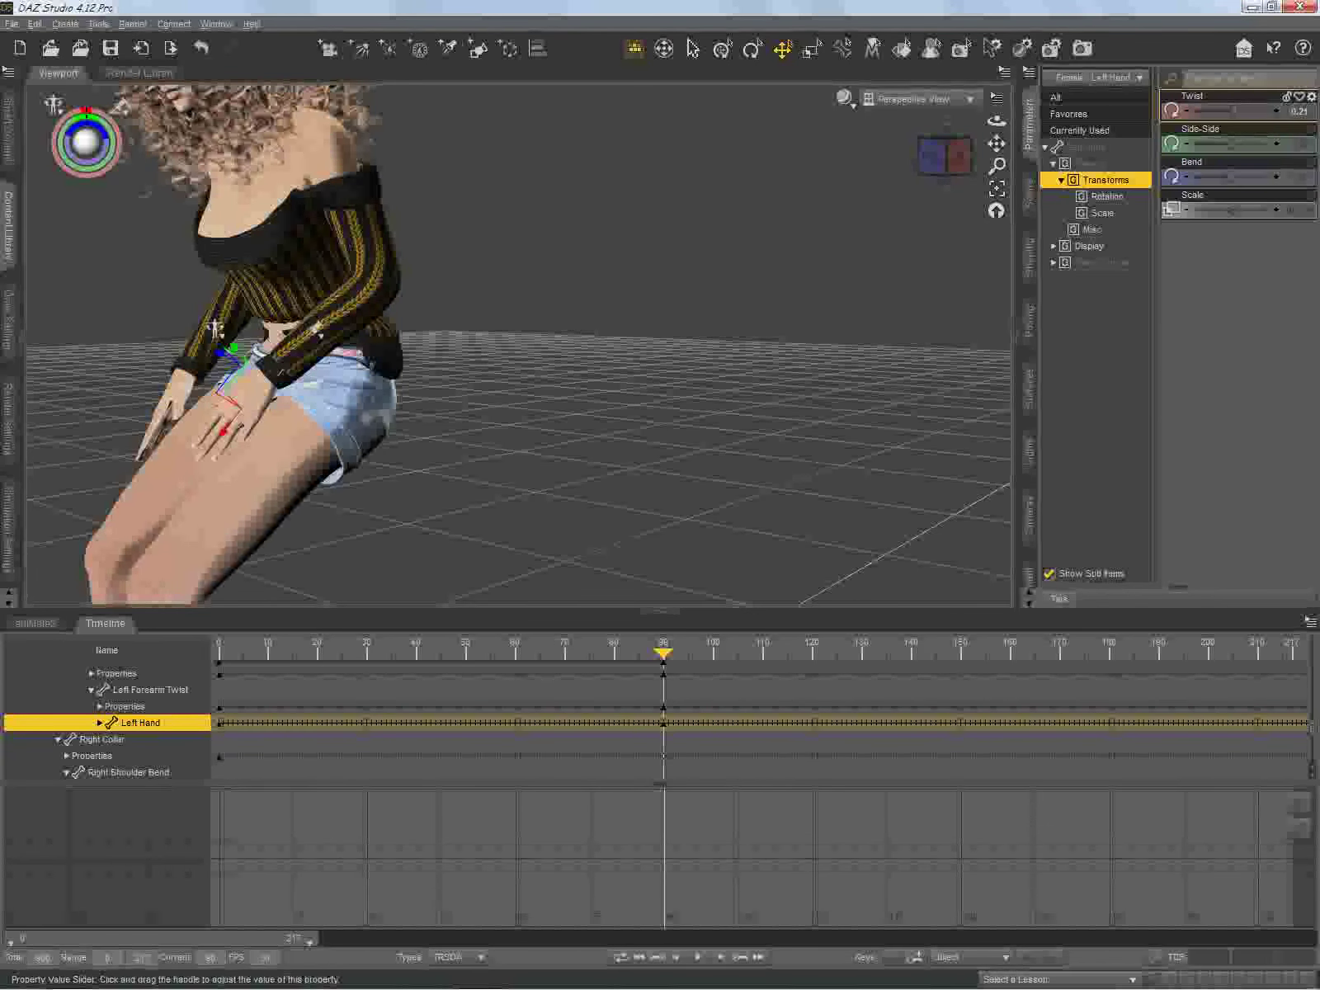
left_click_drag(1238, 110, 1273, 111)
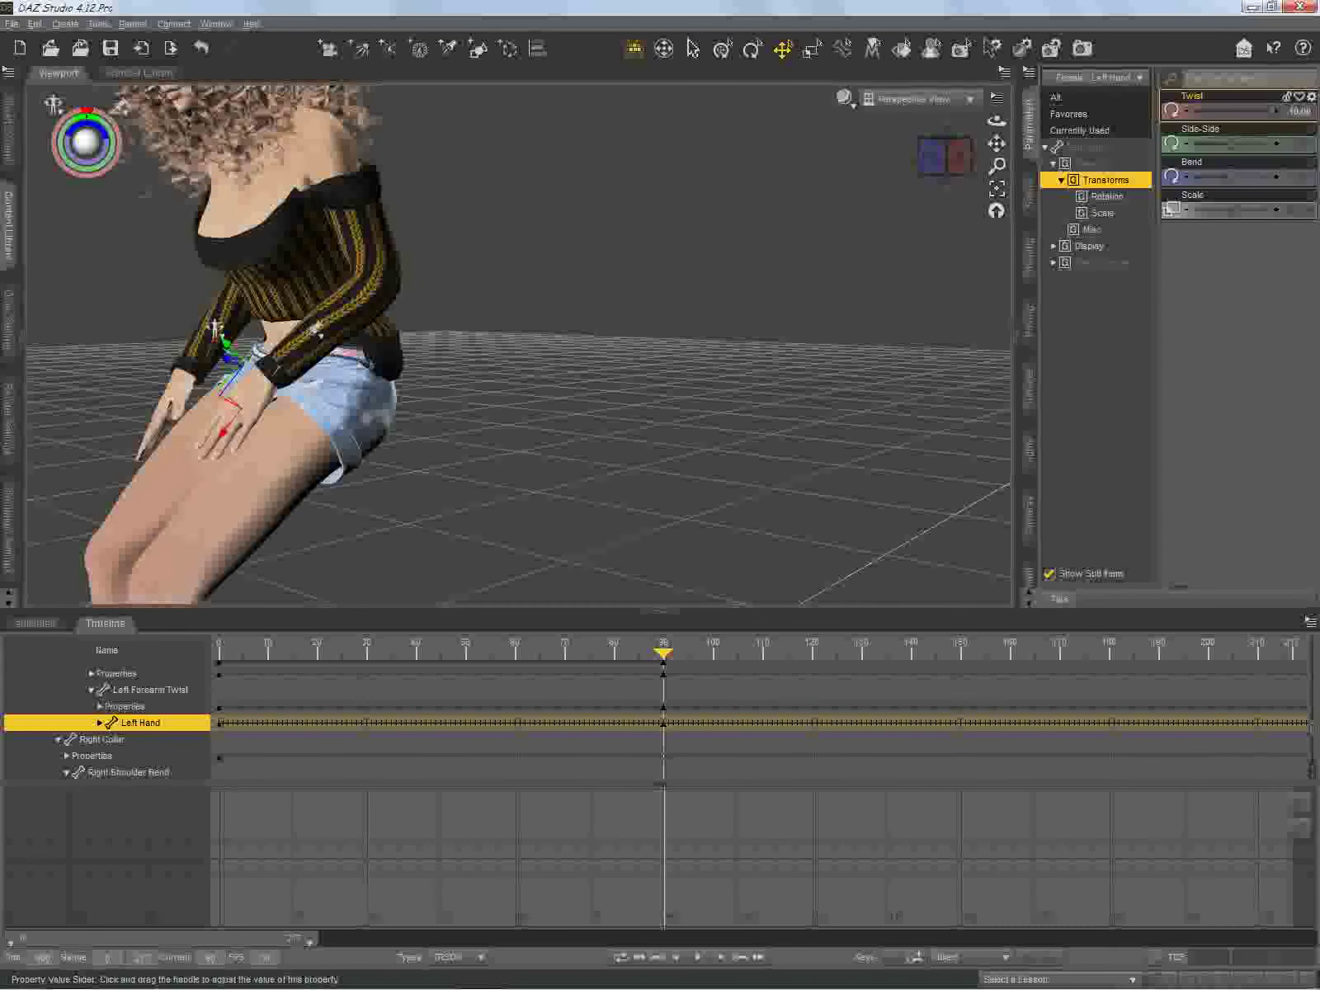
left_click_drag(1233, 144, 1263, 143)
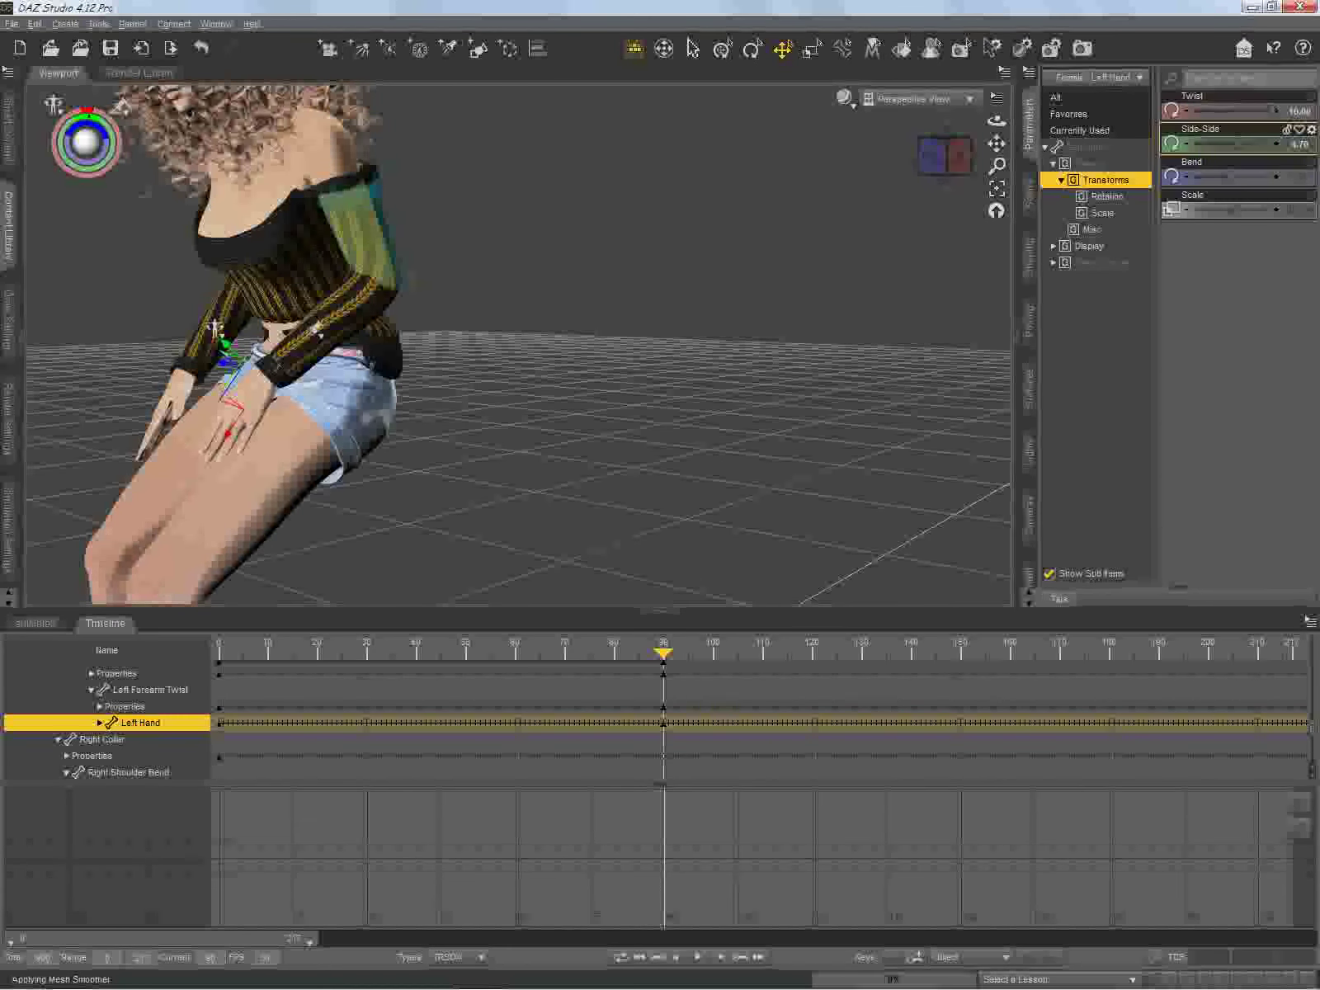
Step: Swing the left upper arm forward at frame 90 and lower the left forearm to a Bend of about -31.9 above the thigh
left_click(410, 280)
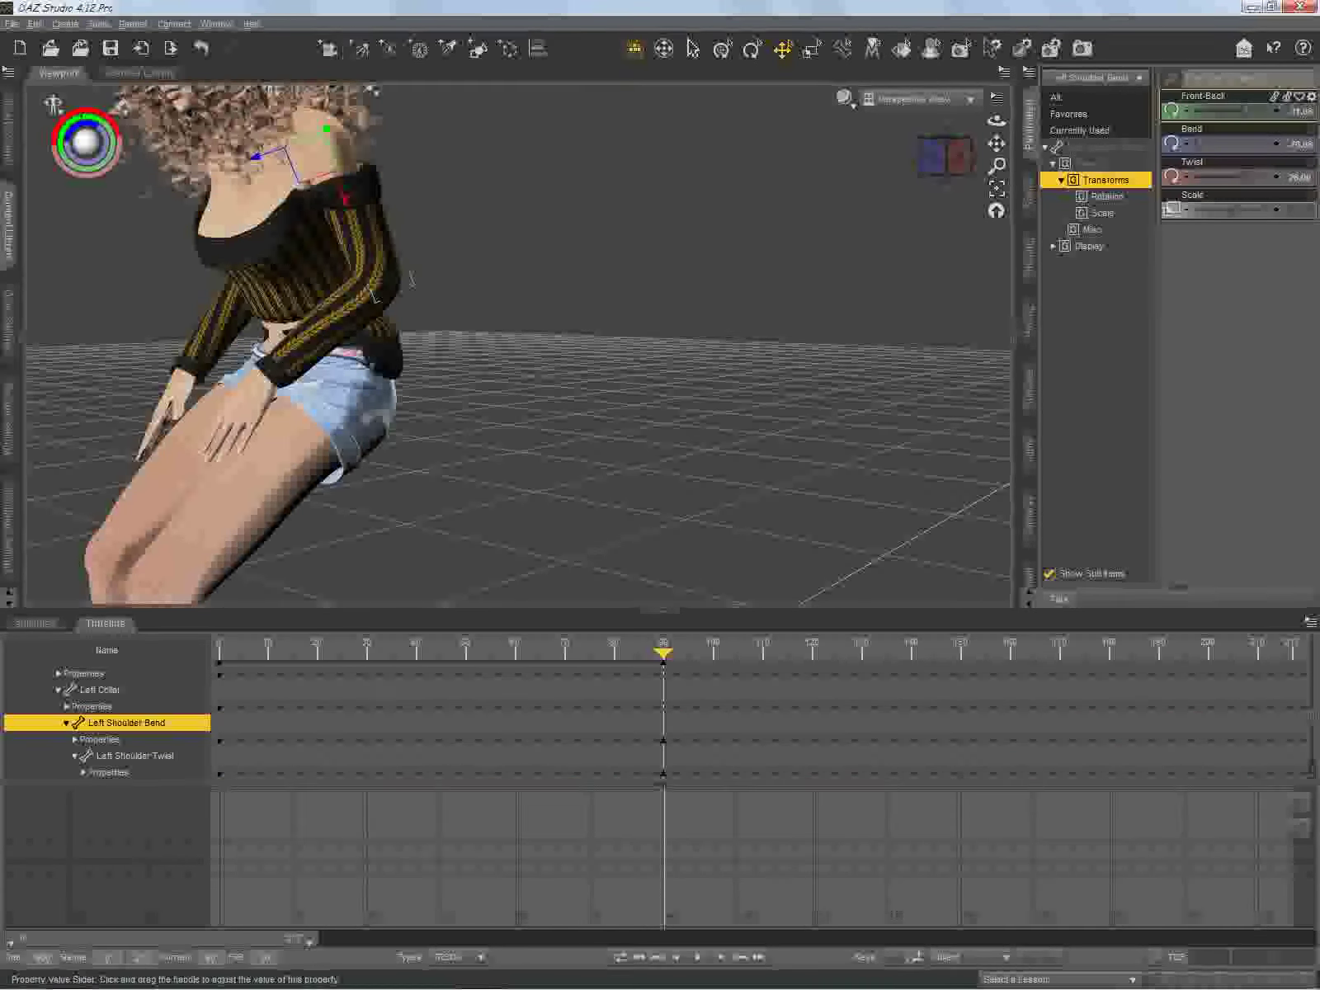
mouse_move(1249, 113)
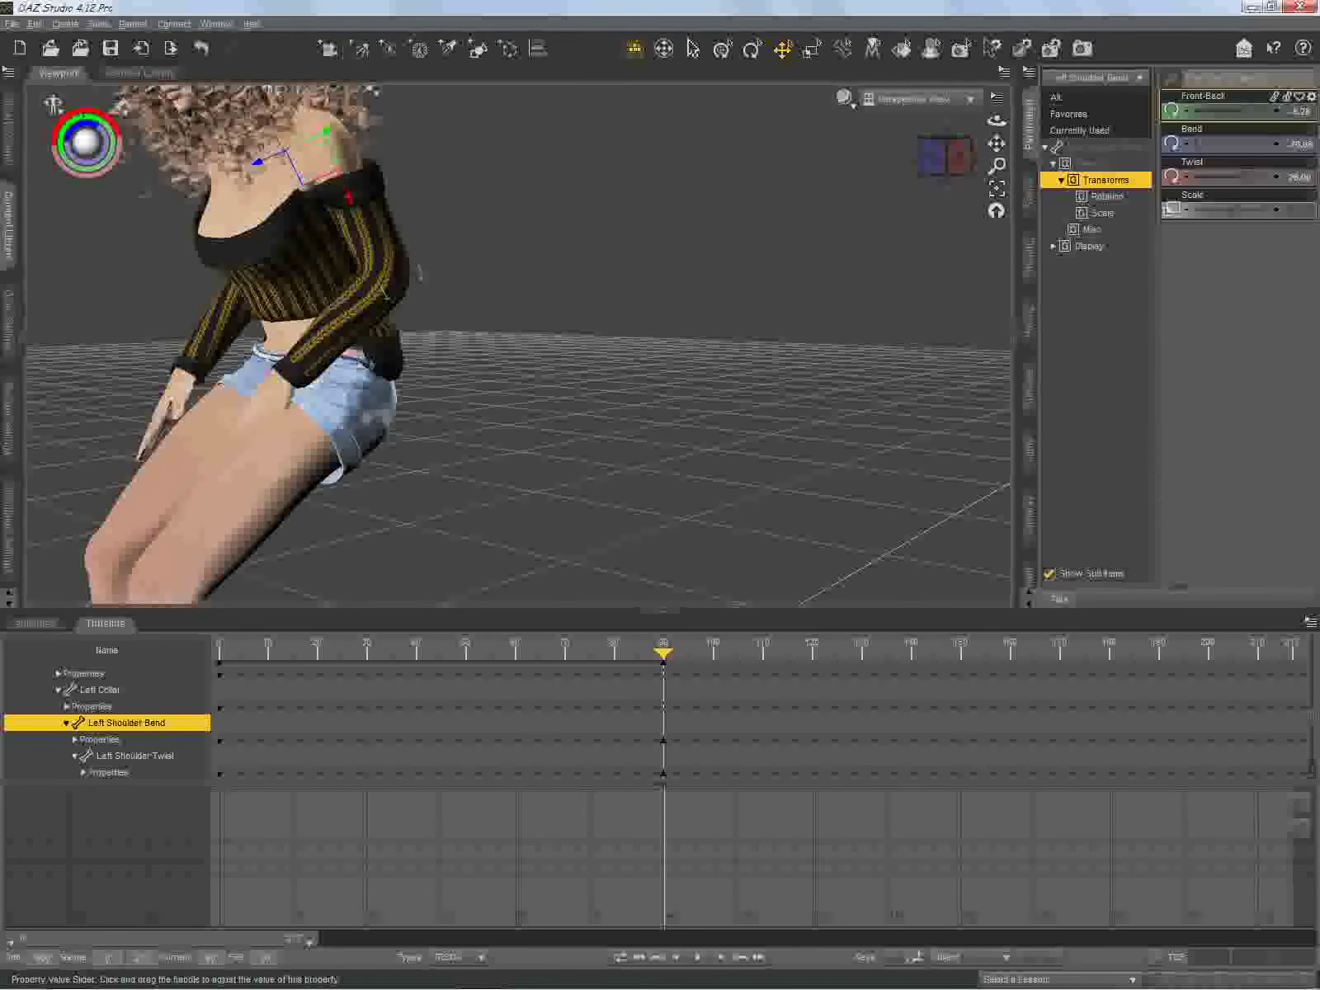
left_click_drag(1249, 113, 1238, 113)
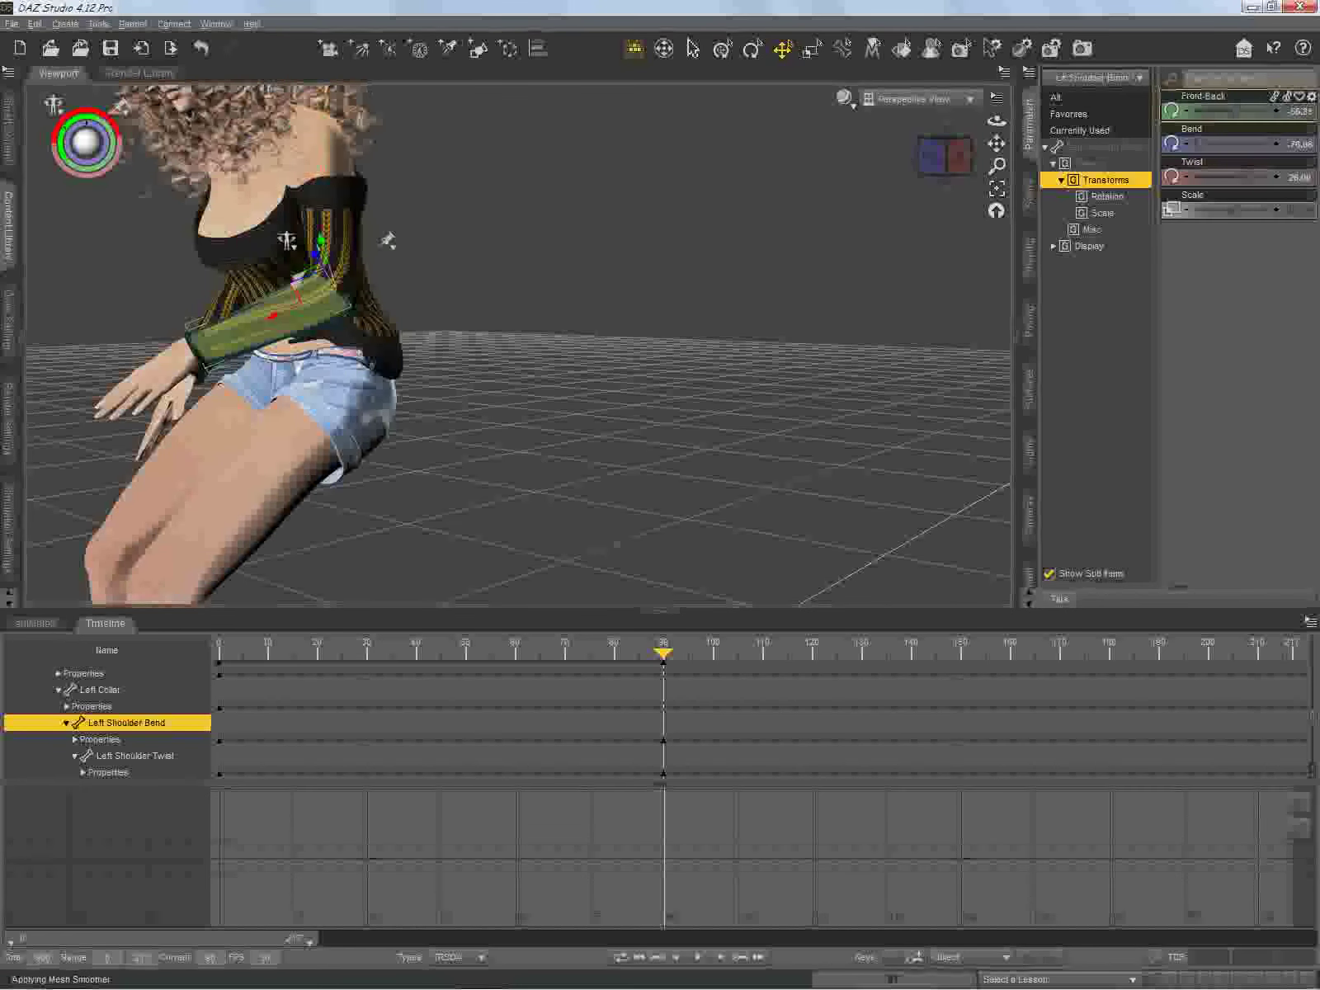
left_click(264, 326)
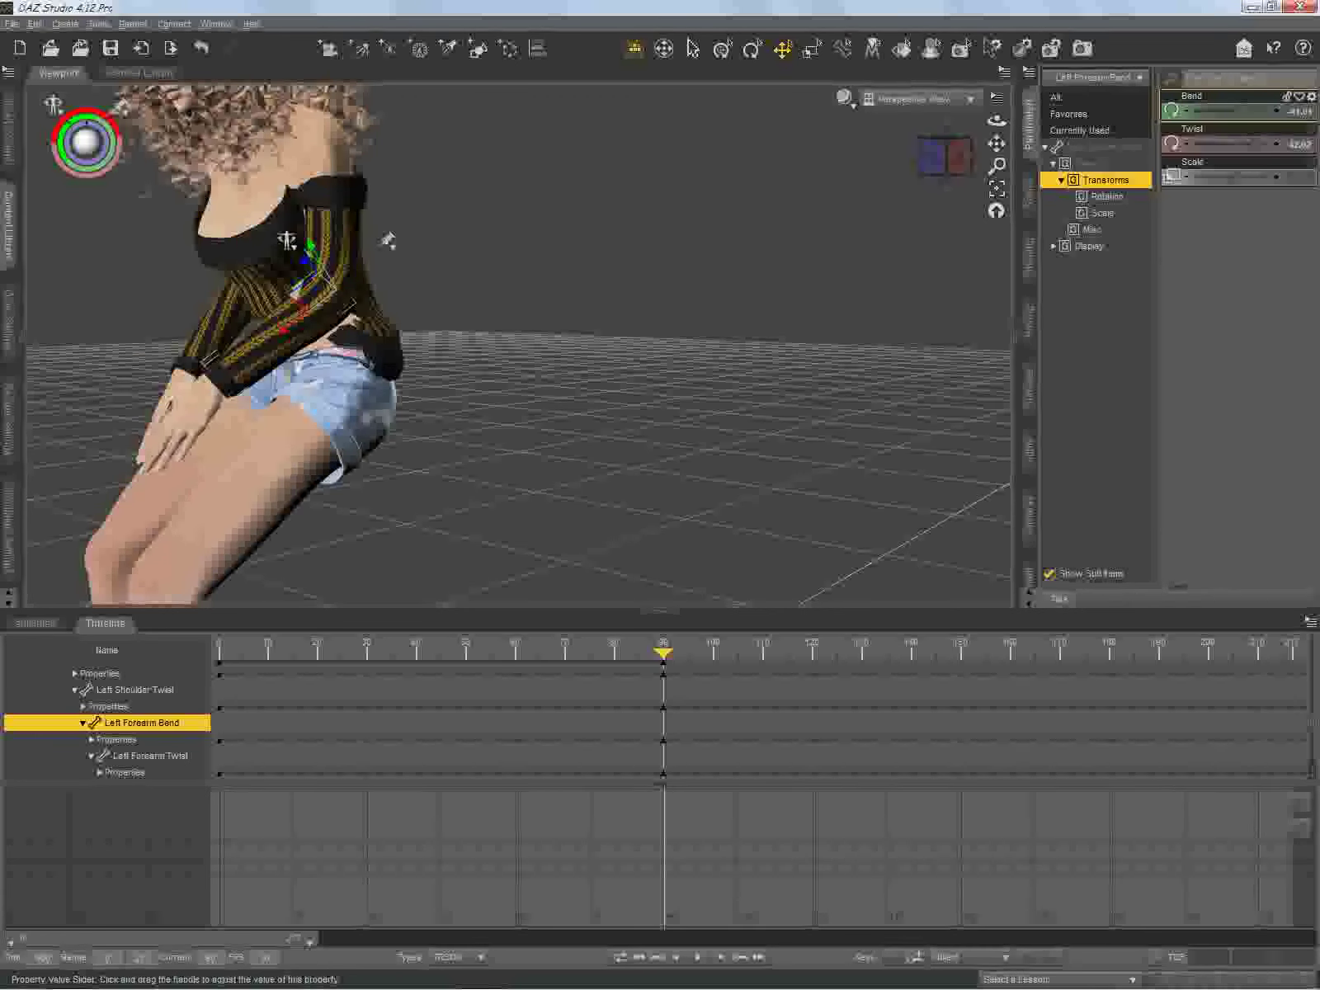
left_click_drag(1240, 111, 1247, 111)
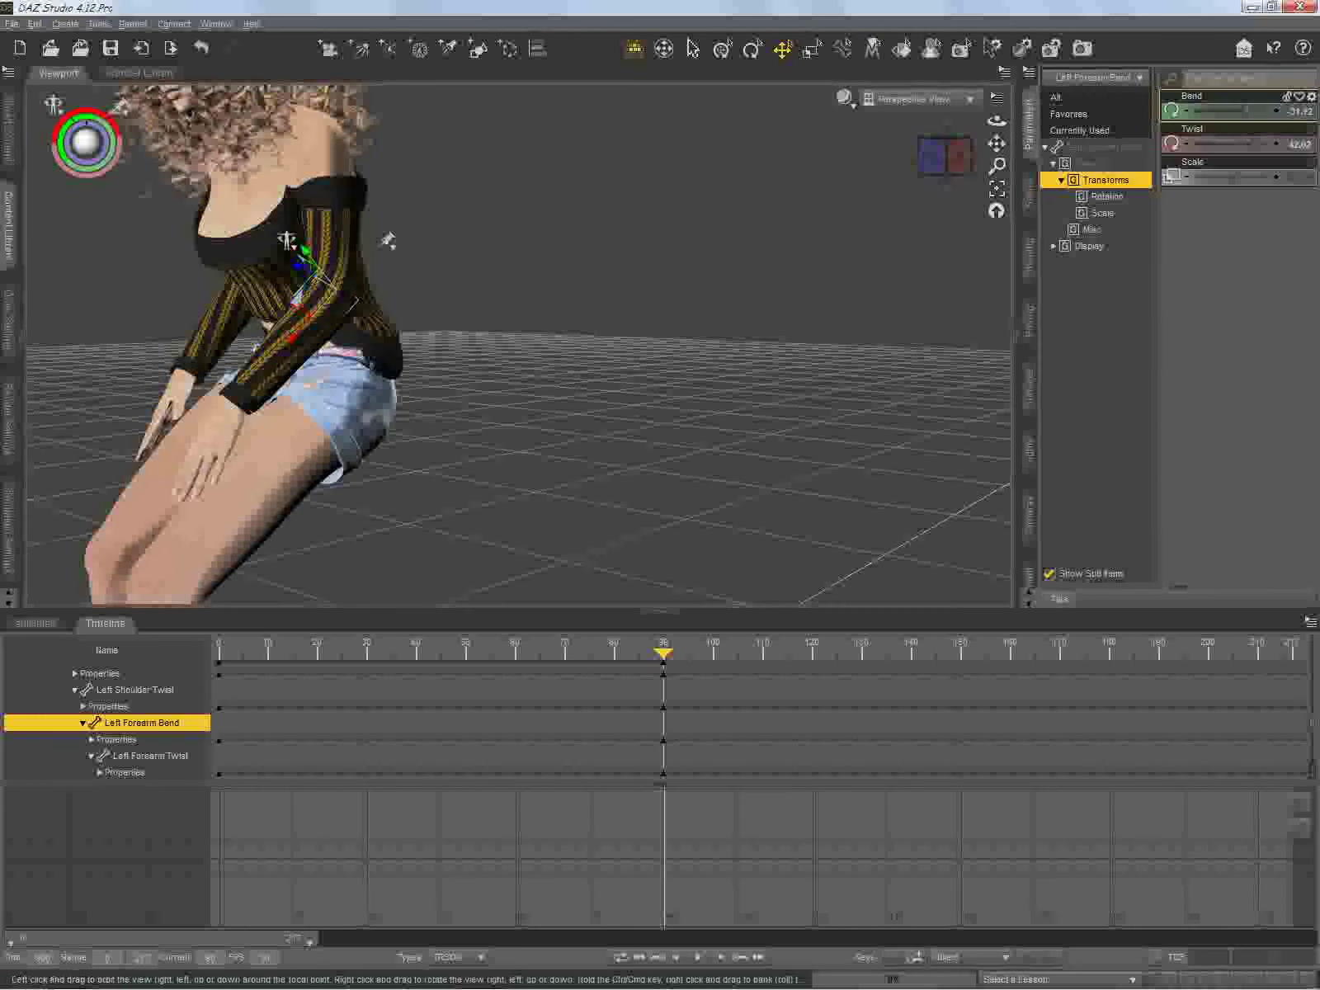
Step: Set the Twist of the Abdomen Lower bone to 8 at frame 90
mouse_move(387, 240)
left_mouse_down()
mouse_move(385, 225)
mouse_move(257, 239)
mouse_move(251, 223)
mouse_move(280, 318)
mouse_move(256, 376)
mouse_move(256, 293)
mouse_move(120, 105)
left_mouse_up()
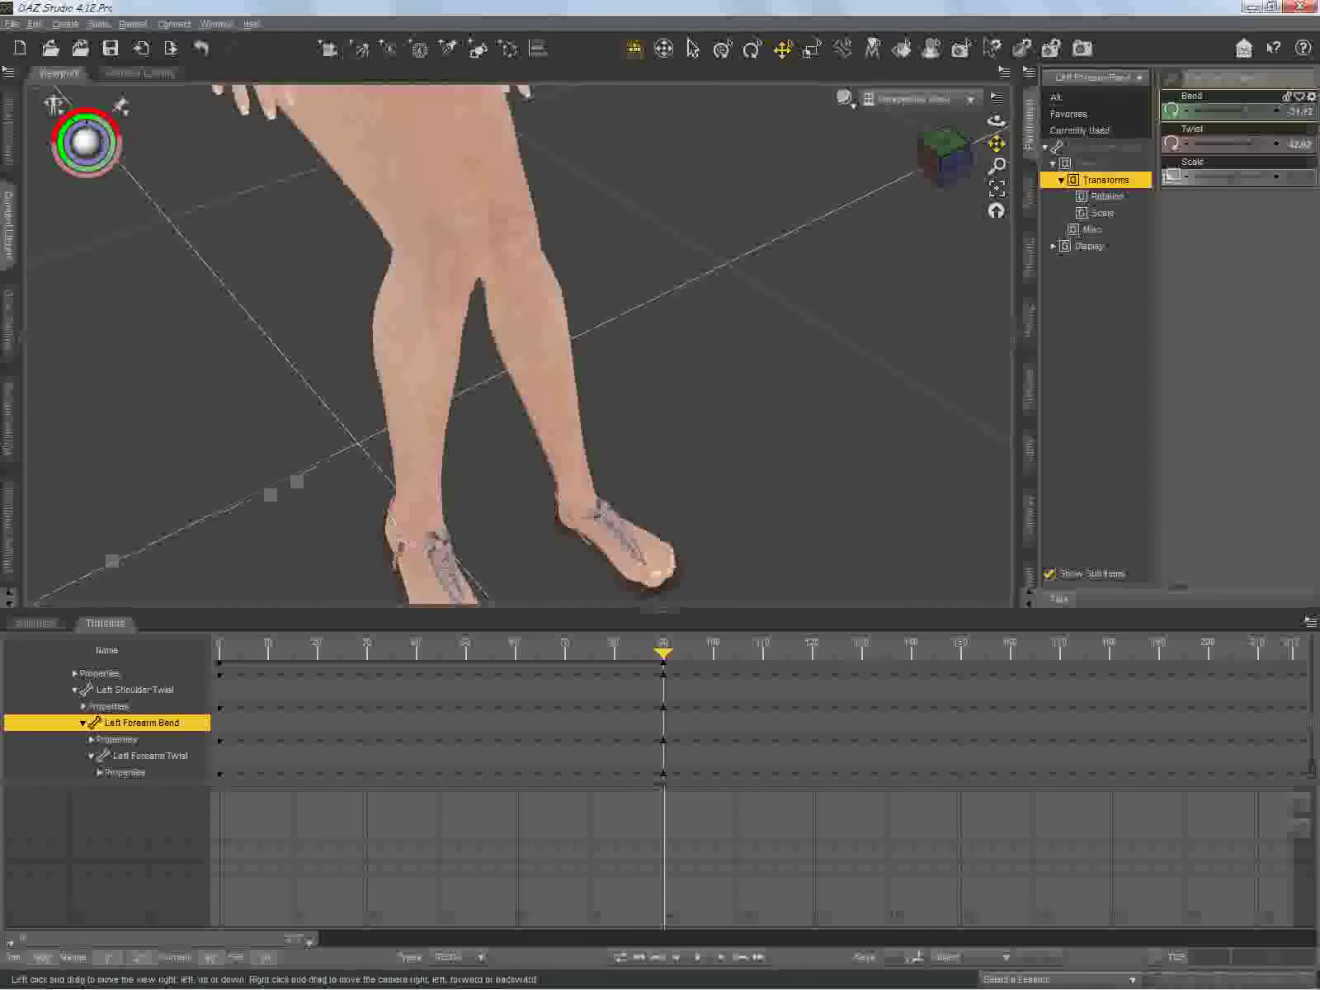
left_click_drag(997, 143, 913, 160)
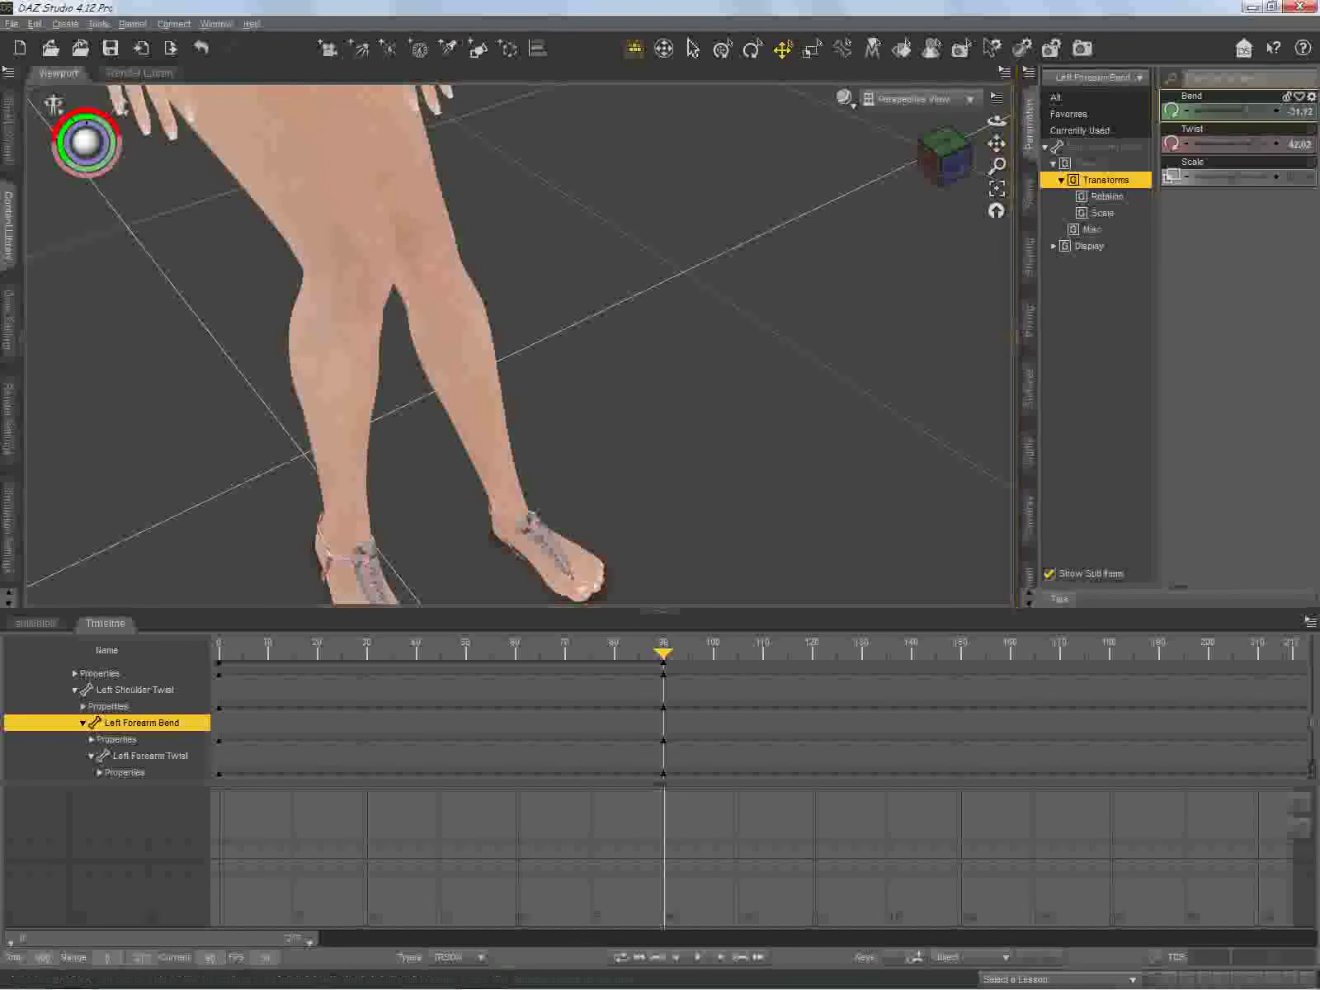
mouse_move(996, 144)
left_mouse_down()
mouse_move(1040, 223)
mouse_move(1148, 578)
mouse_move(1192, 363)
mouse_move(1233, 334)
mouse_move(1268, 344)
mouse_move(1241, 433)
mouse_move(1262, 565)
mouse_move(1297, 590)
mouse_move(1155, 709)
mouse_move(757, 778)
left_mouse_up()
left_click_drag(960, 162, 862, 157)
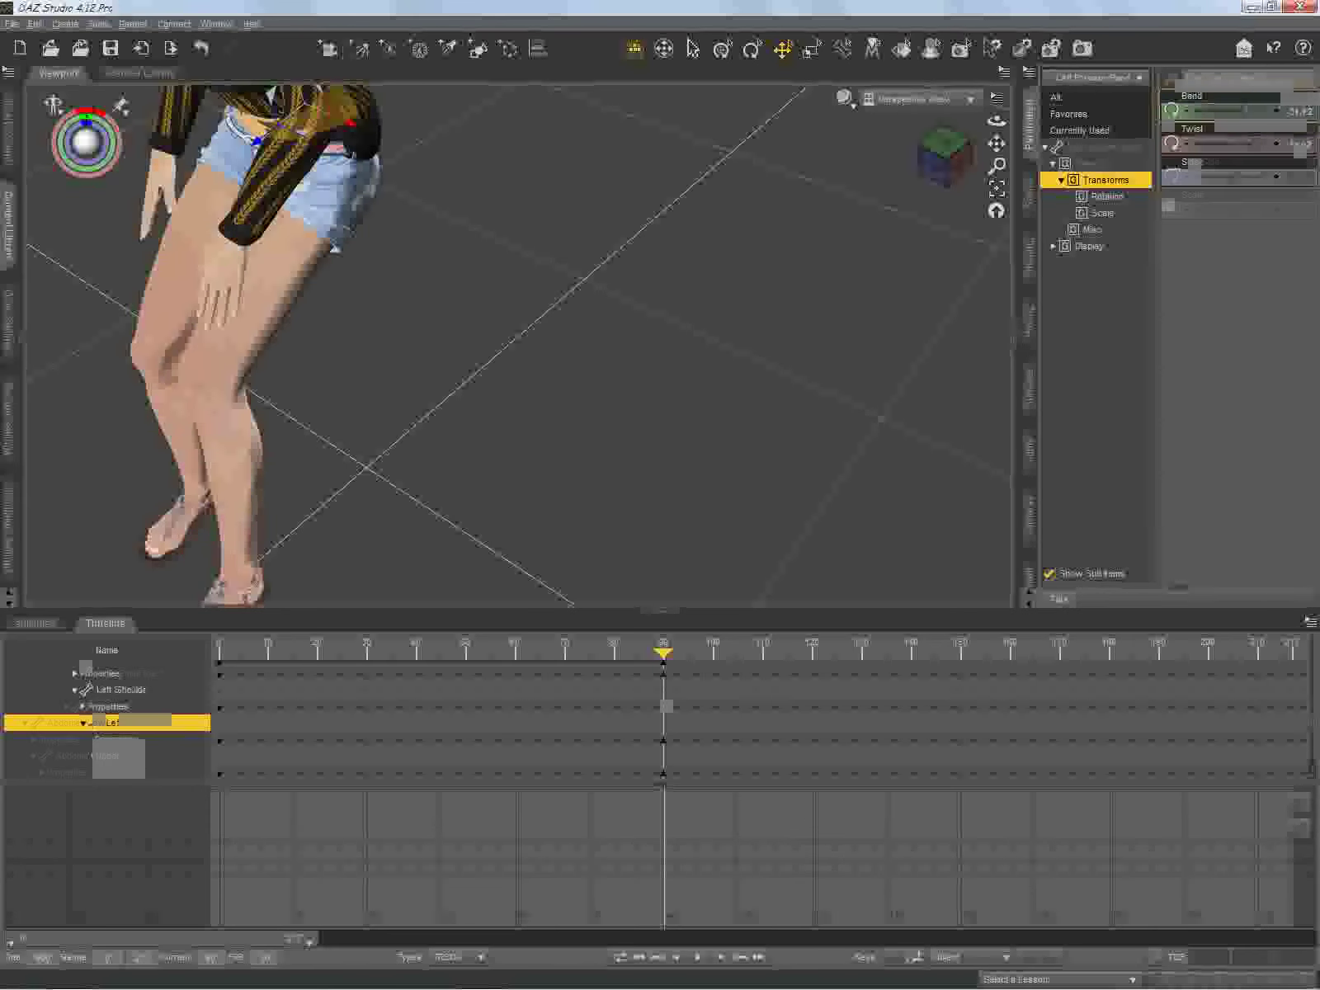
left_click(350, 113)
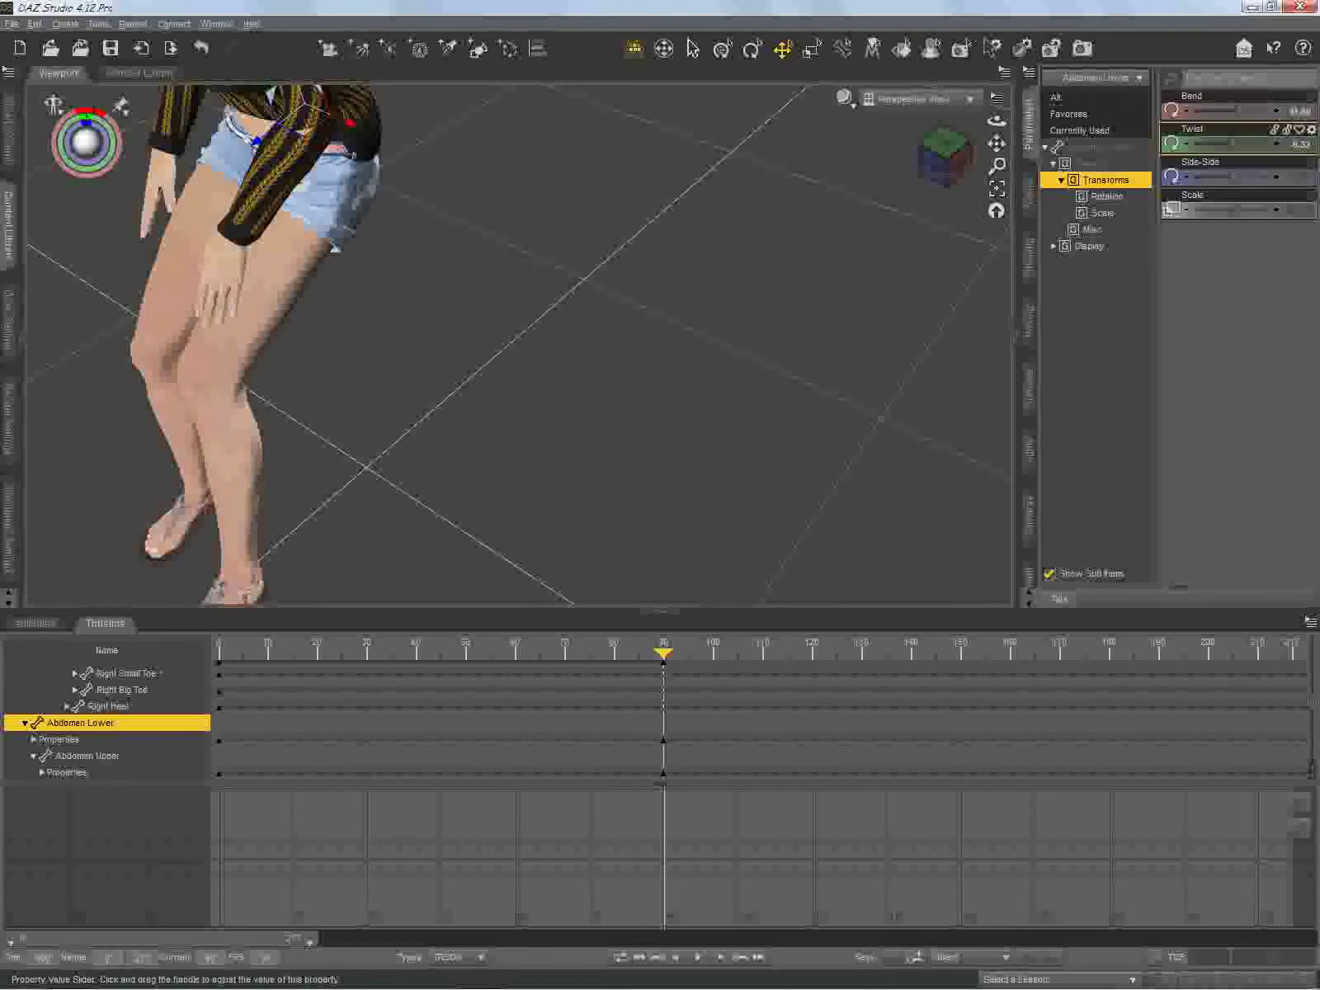
mouse_move(1233, 144)
left_mouse_down()
mouse_move(1273, 144)
mouse_move(1240, 144)
left_mouse_up()
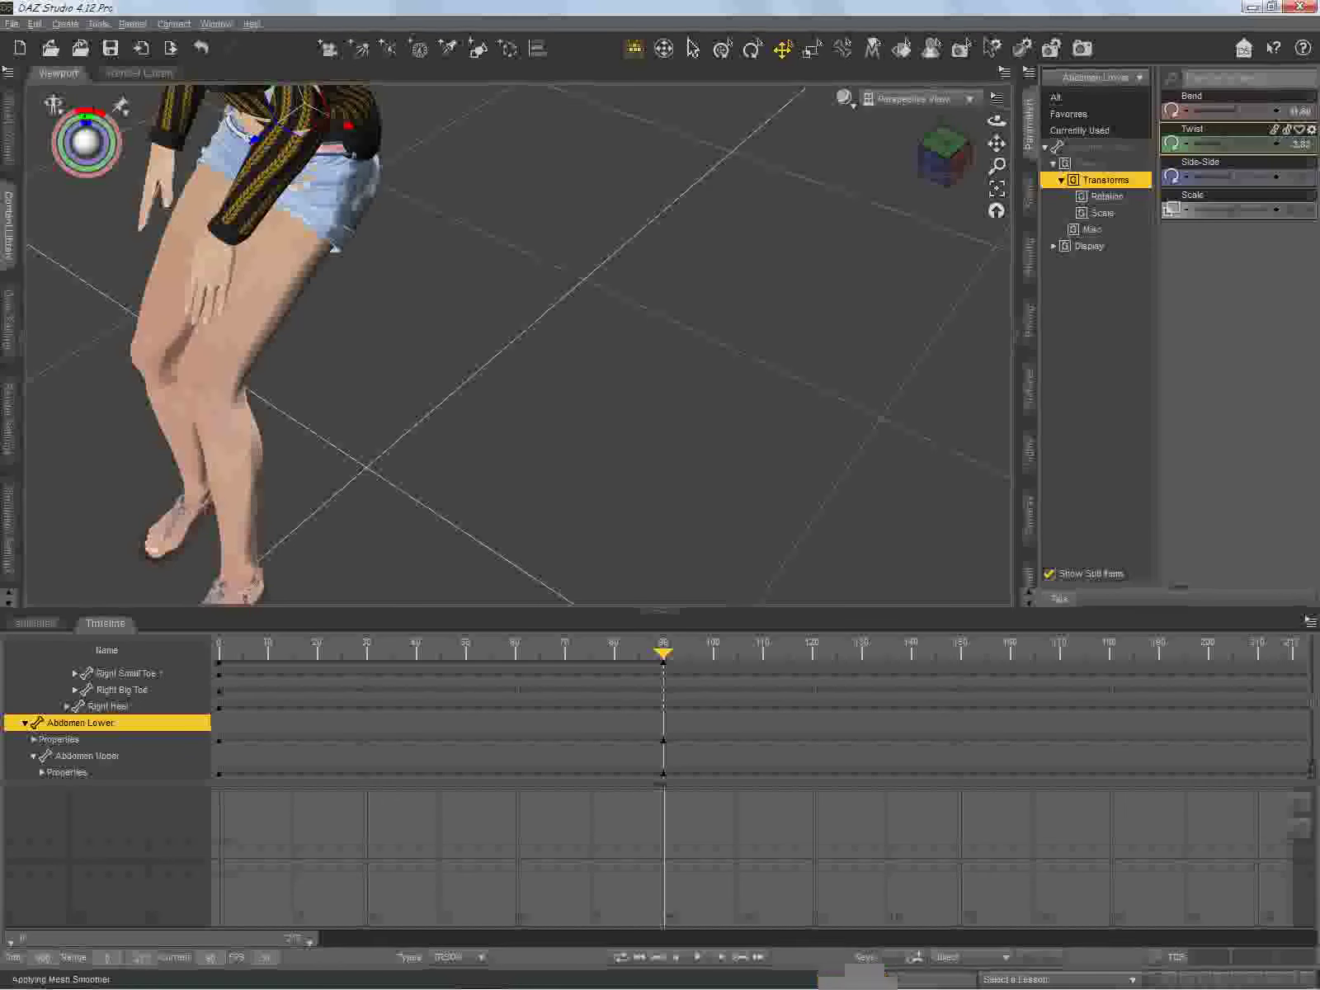
left_click(1302, 145)
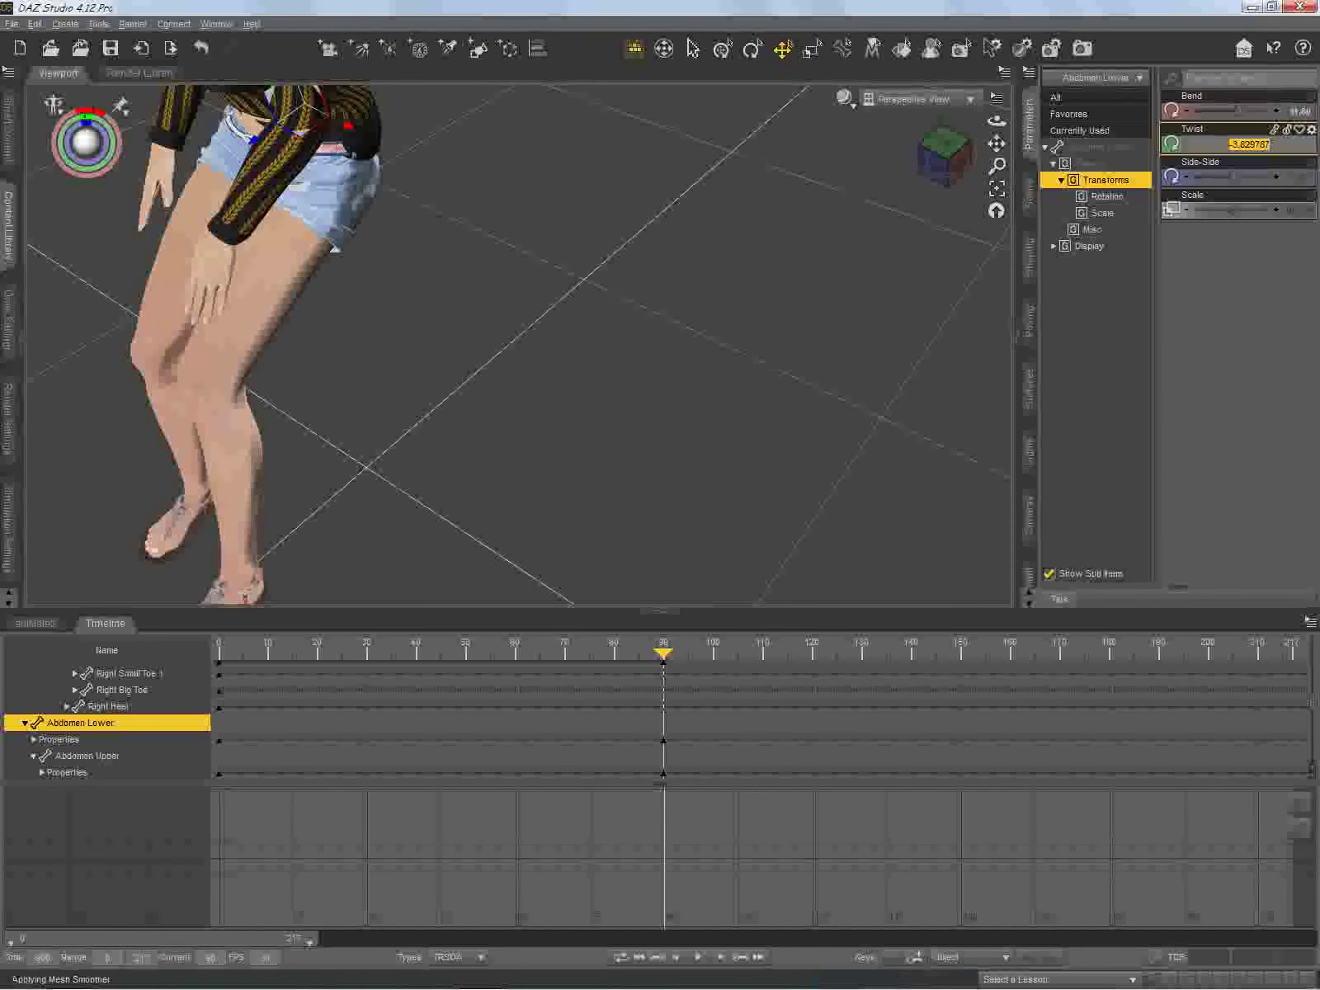
type("8")
key("Return")
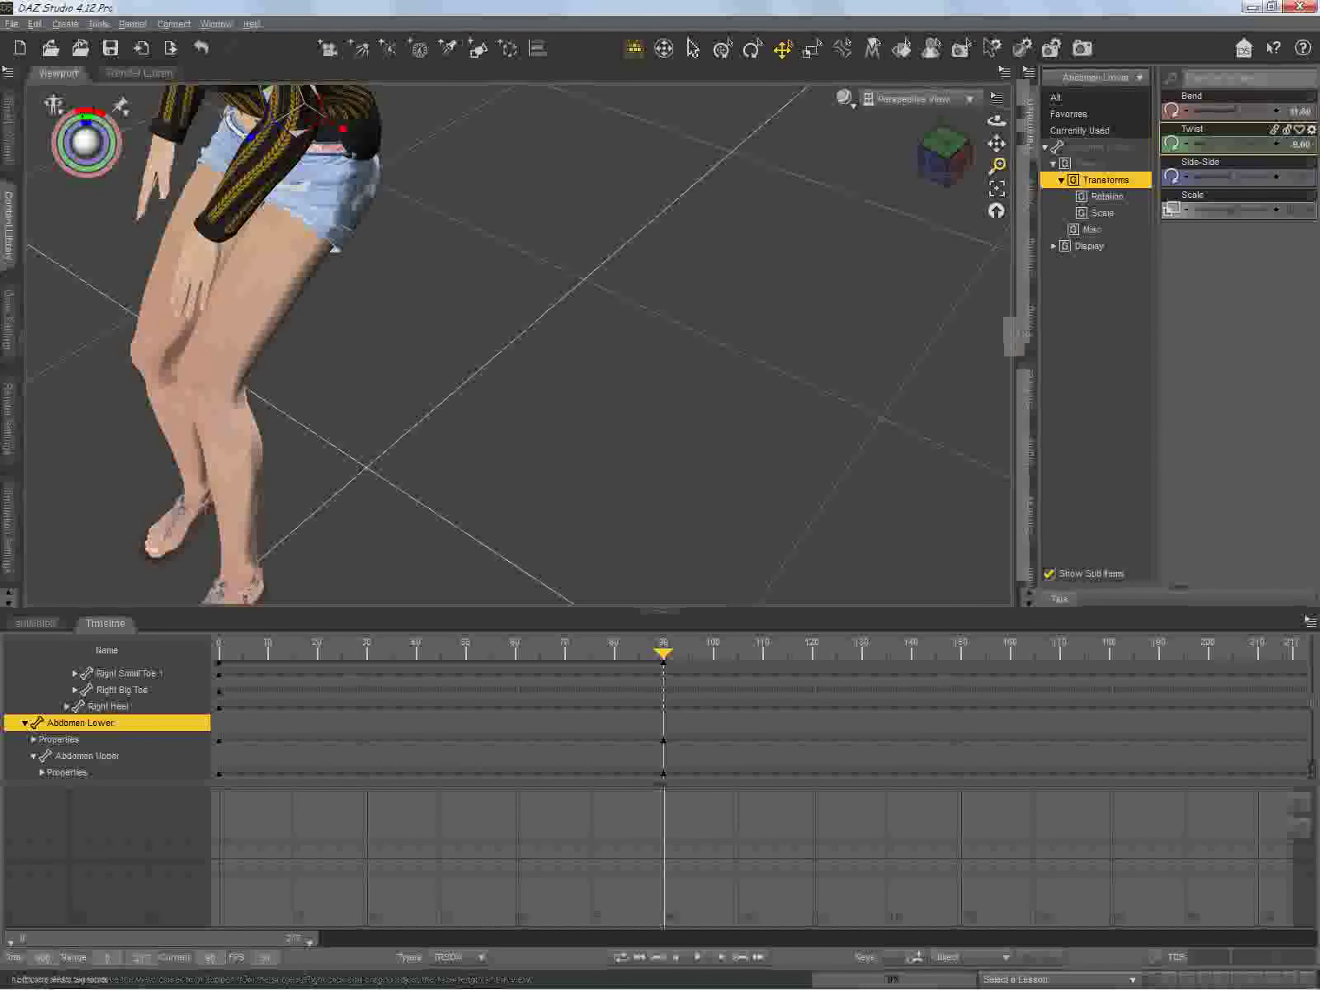
Step: Increase the Bend of the Left Shin bone to about 79 at frame 90
left_click(997, 188)
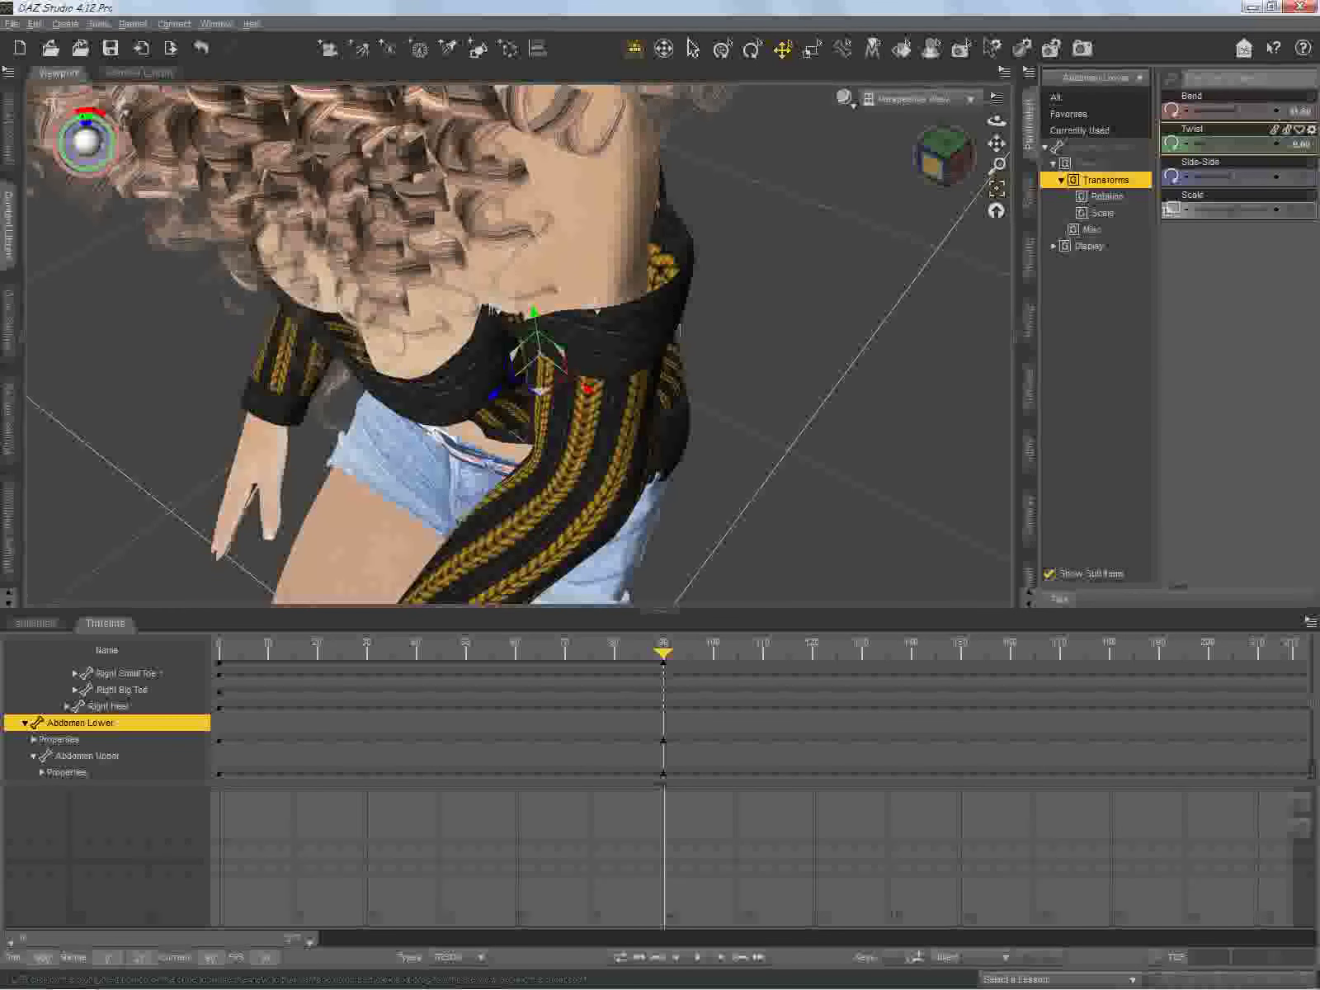
left_click(932, 167)
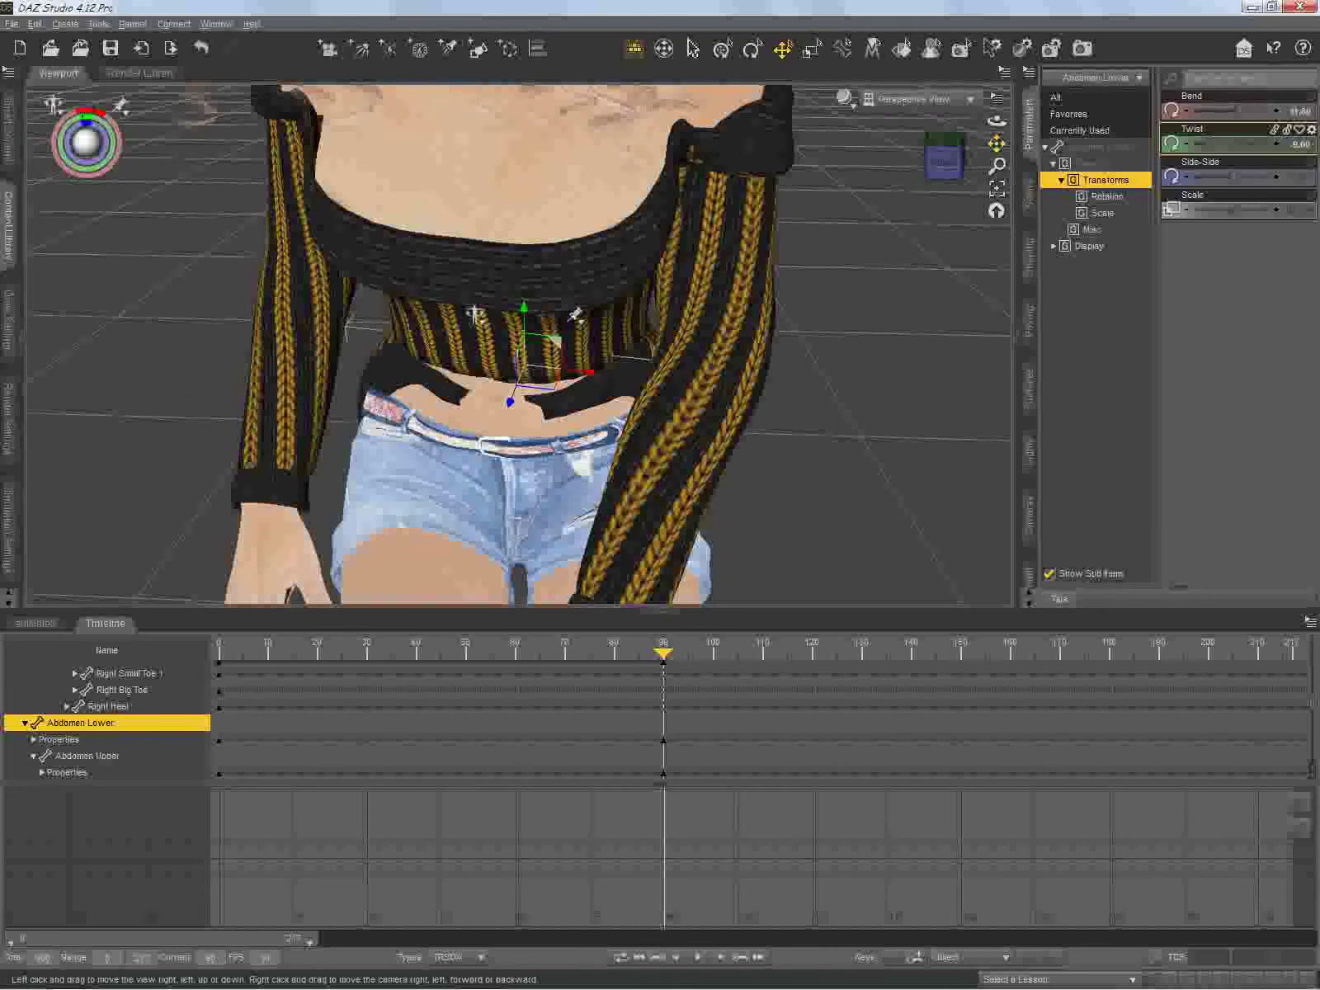
left_click_drag(997, 144, 961, 60)
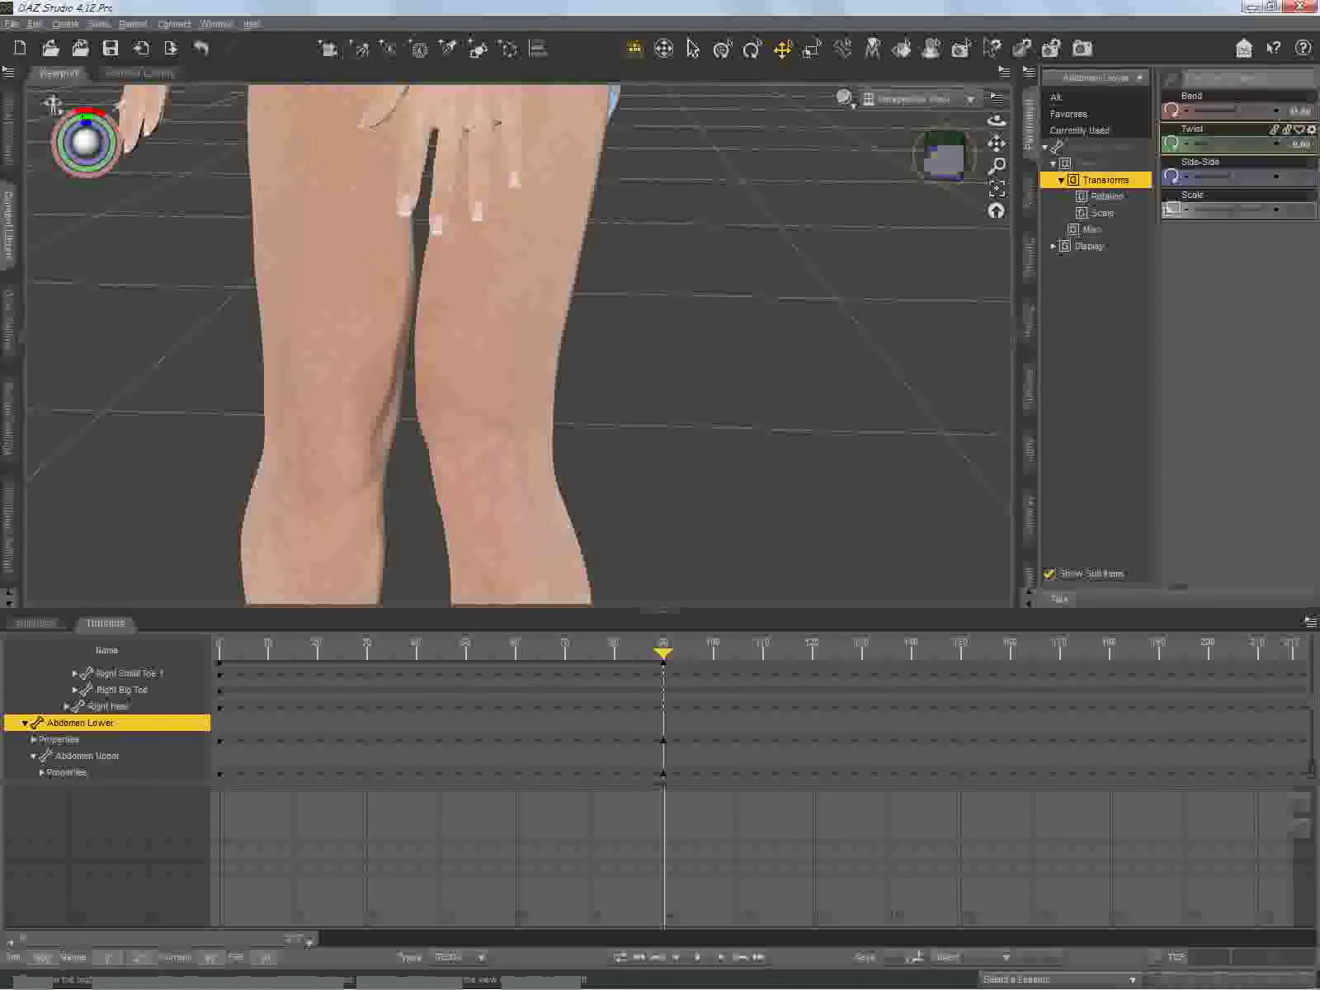
left_click(507, 528)
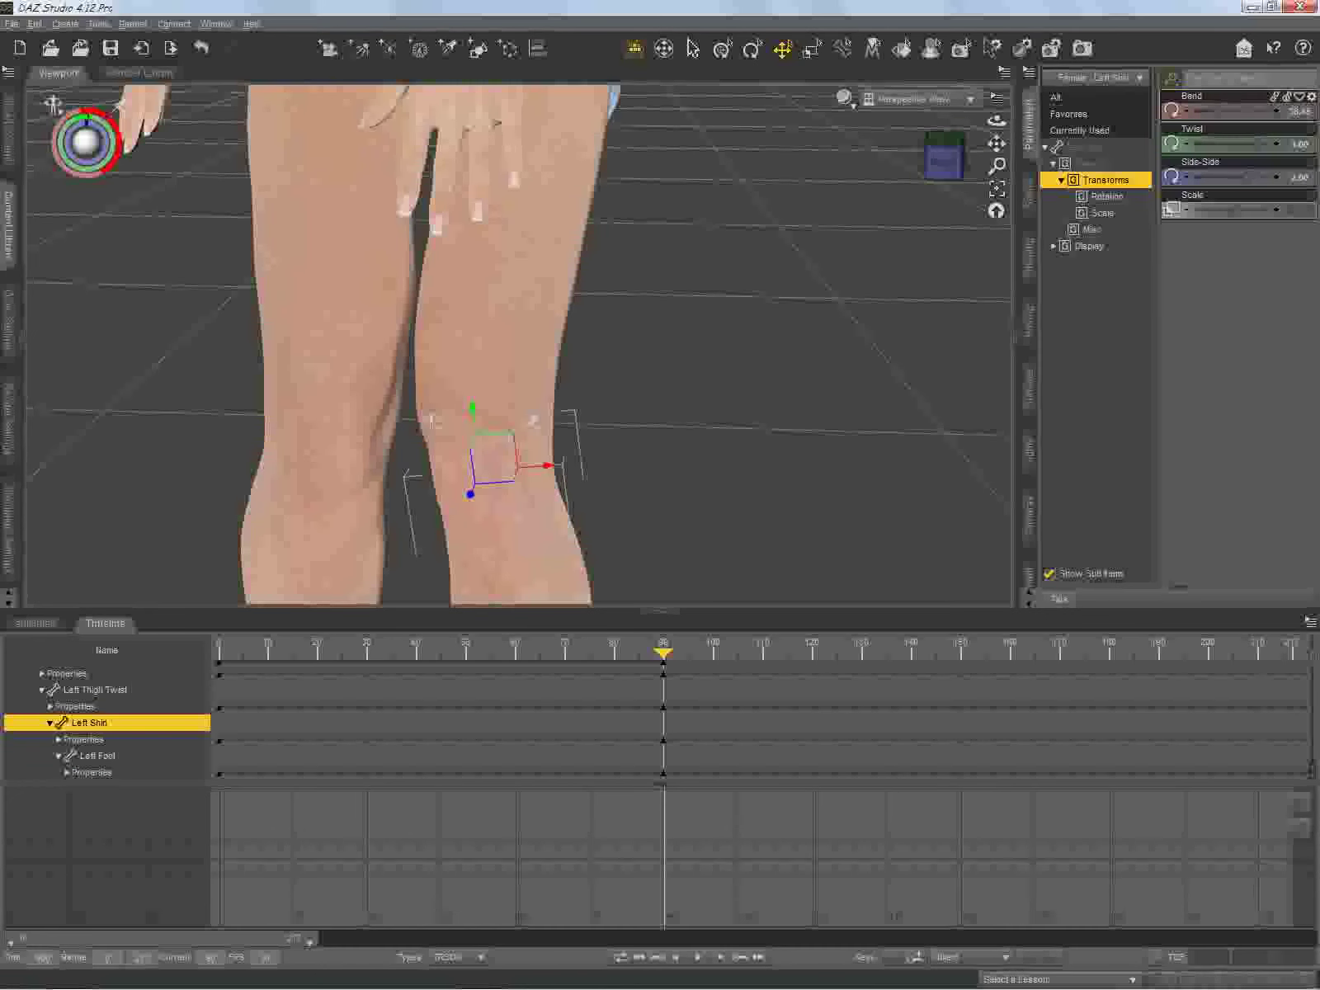
left_click_drag(1215, 110, 1236, 111)
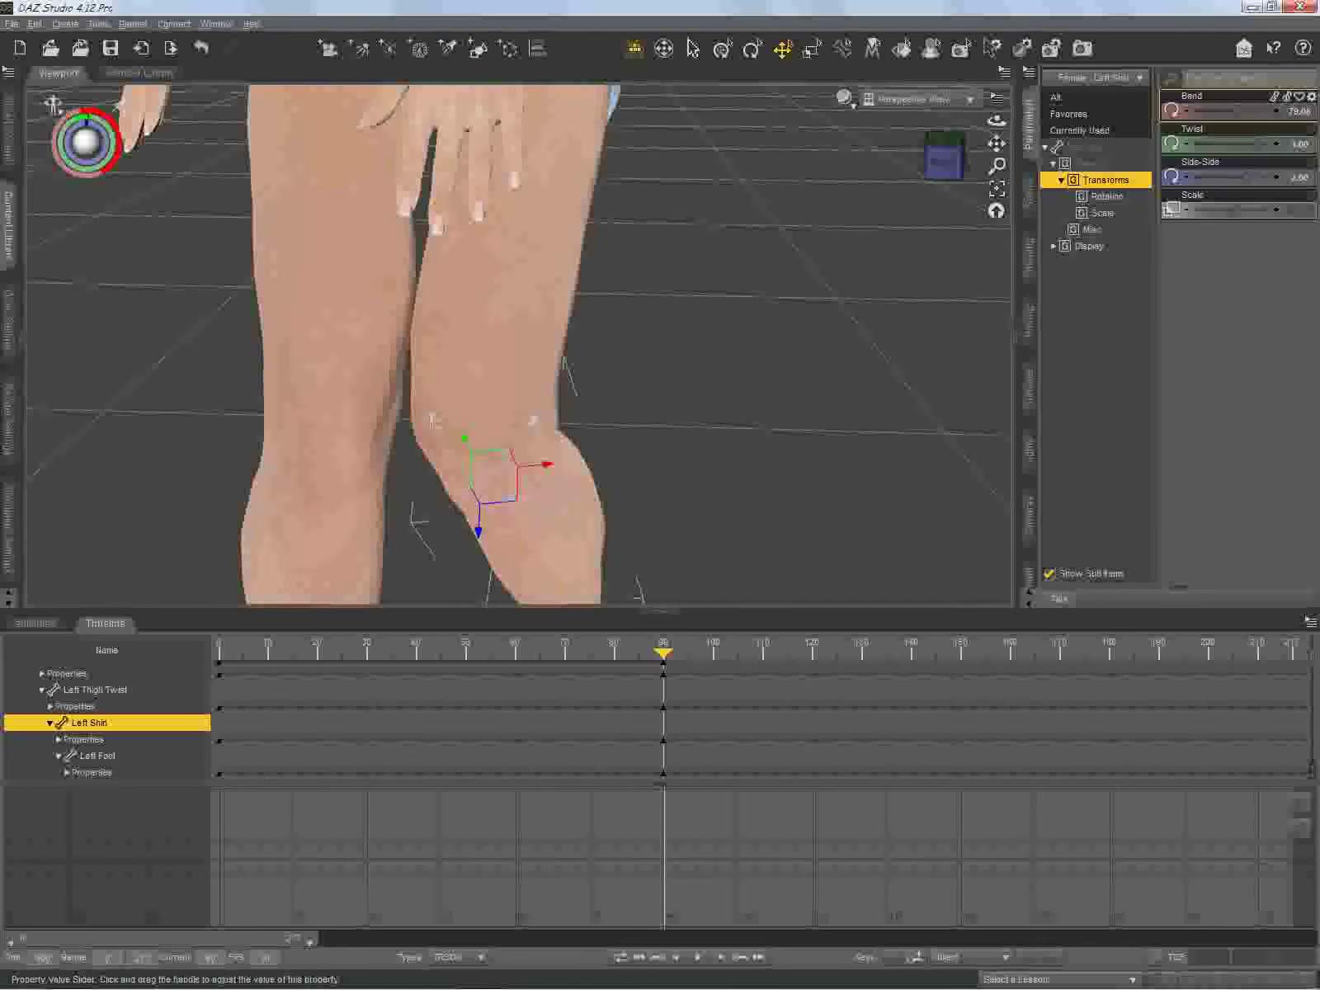
Step: Set the Bend of the Right Thigh Bend bone to -36 at frame 90, trying -48 and -42 first
left_click_drag(945, 160, 871, 149)
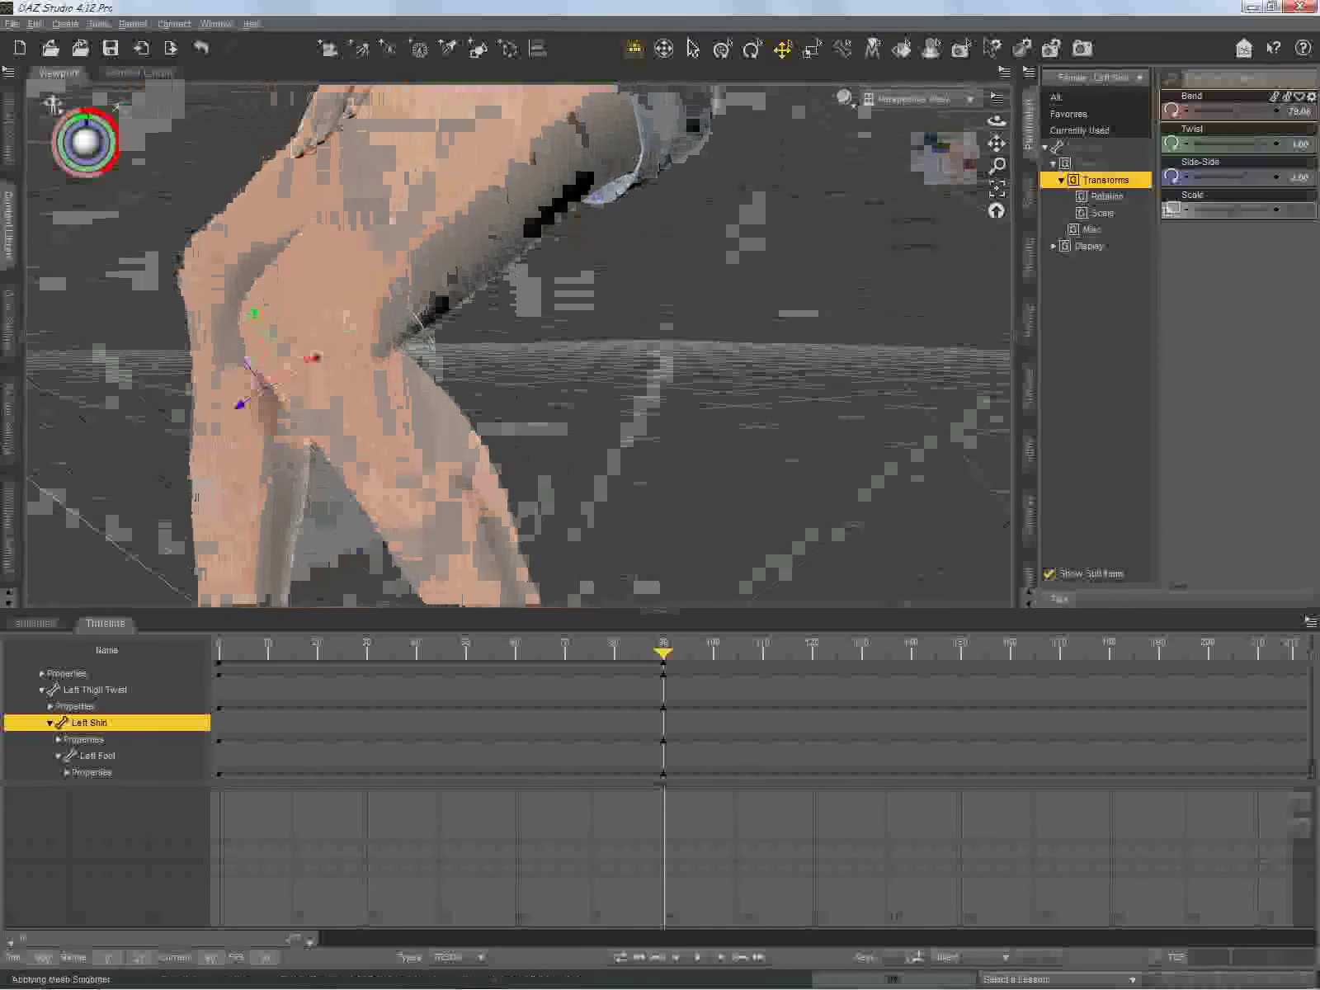
left_click(347, 328)
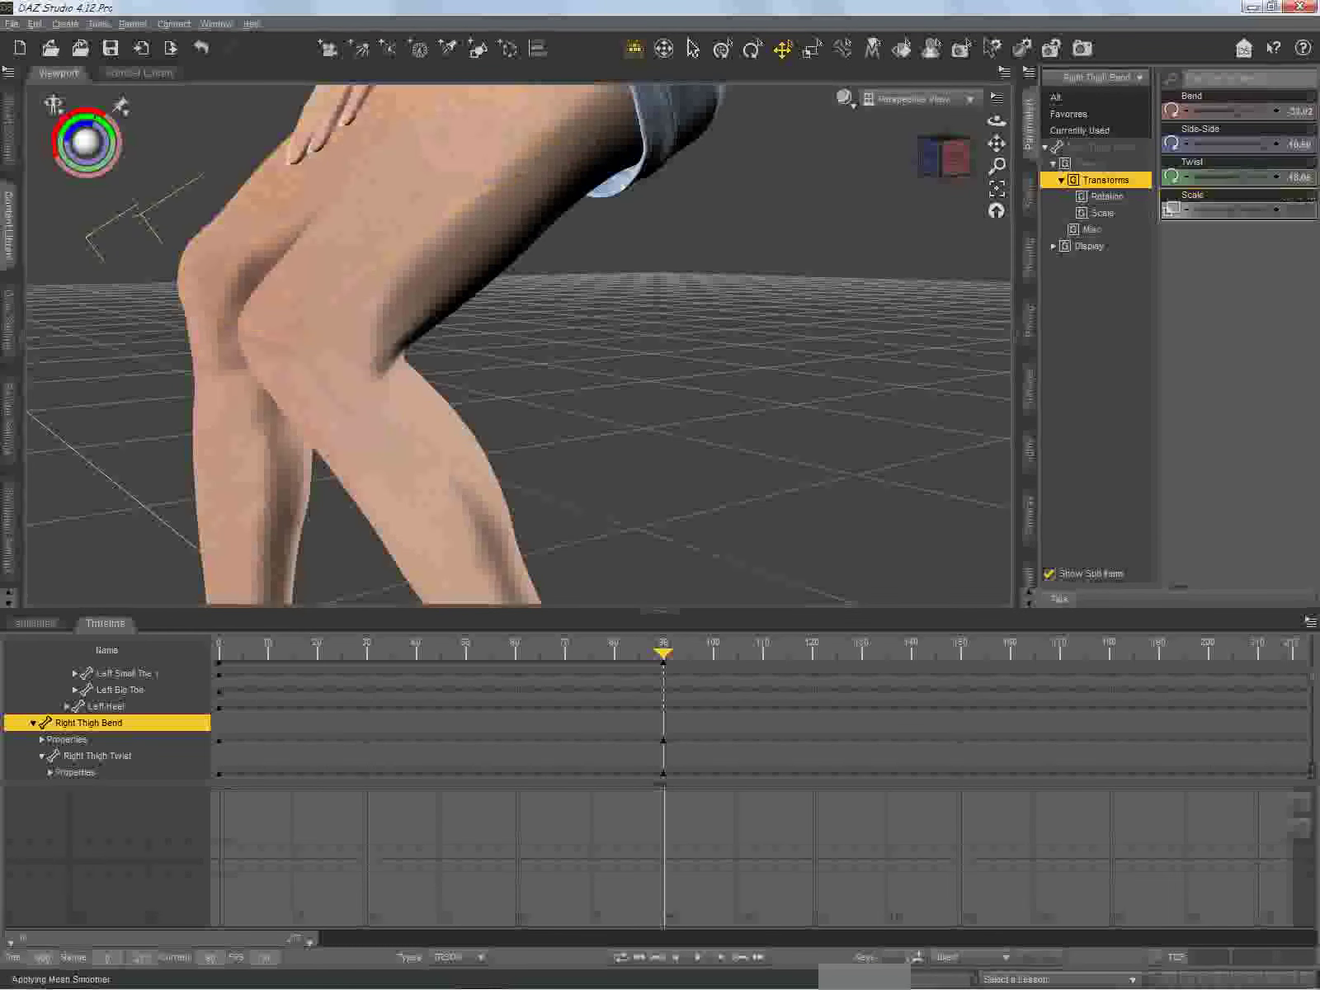
left_click(1276, 110)
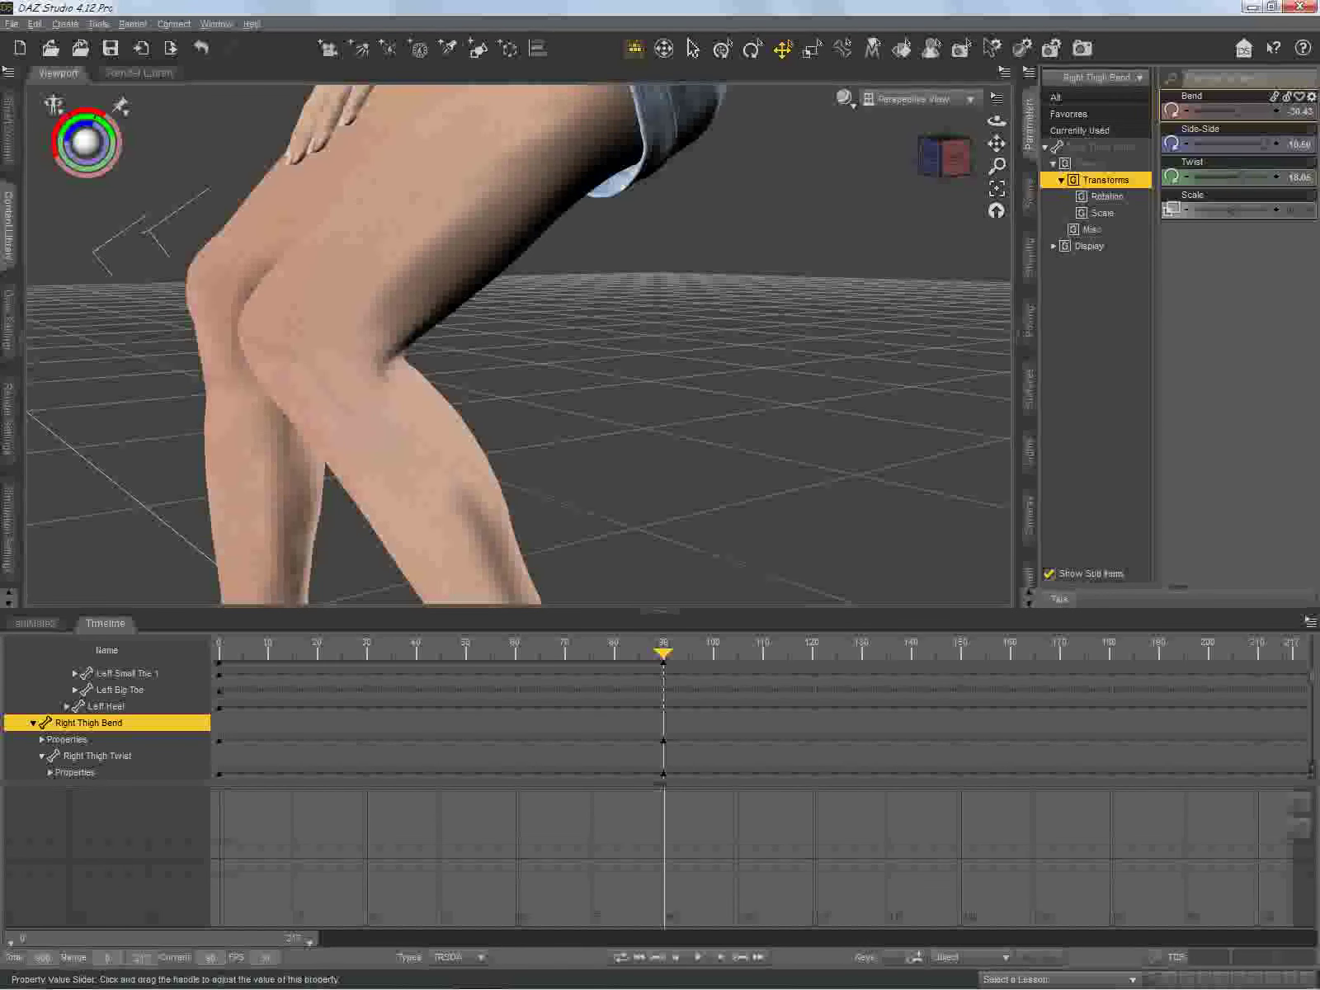
left_click(1298, 111)
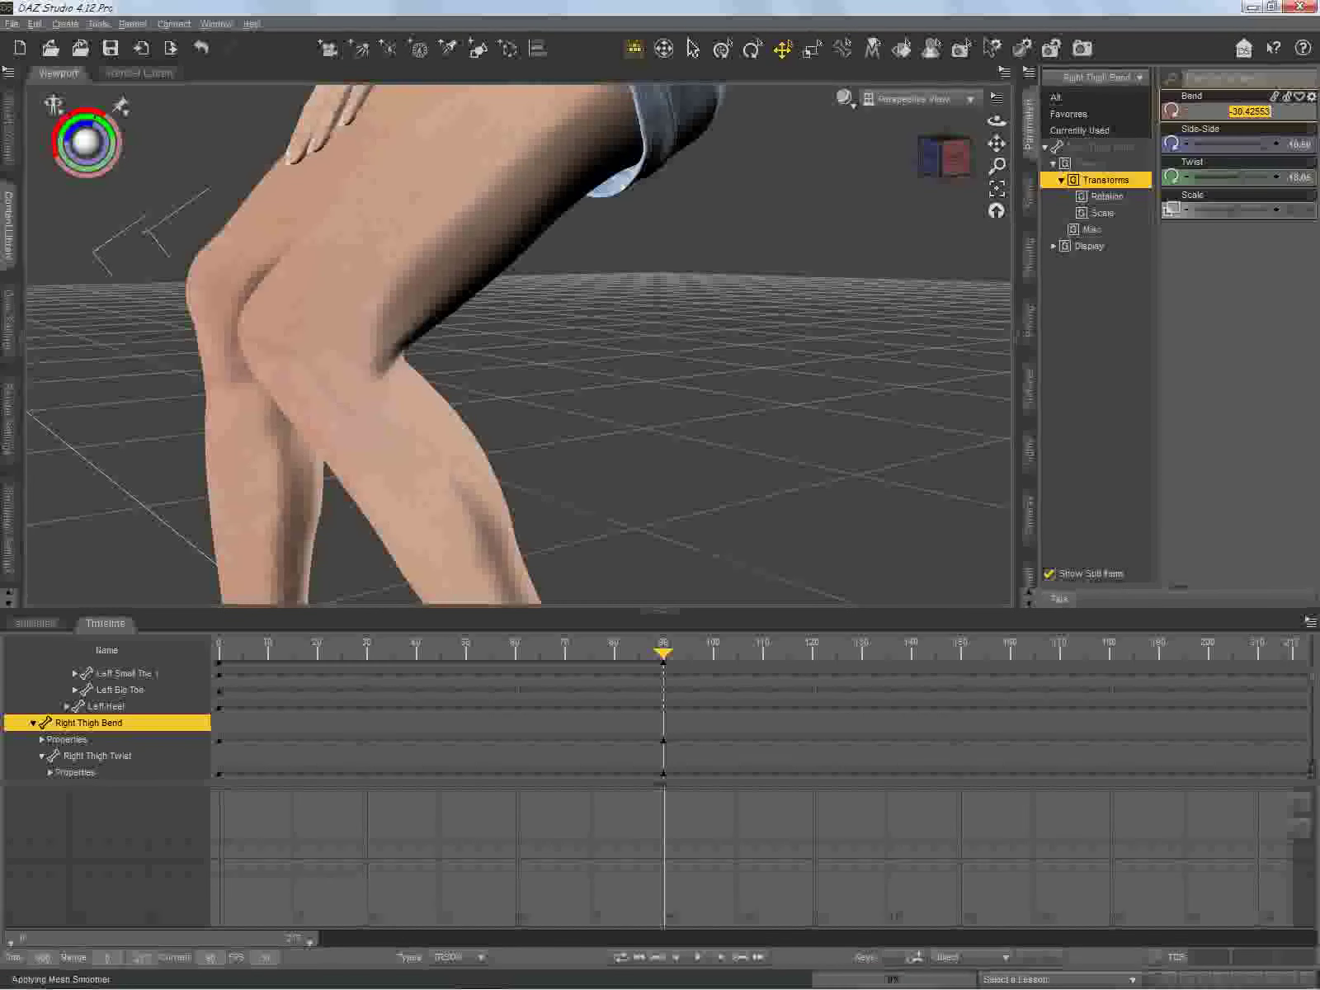
key("BackSpace")
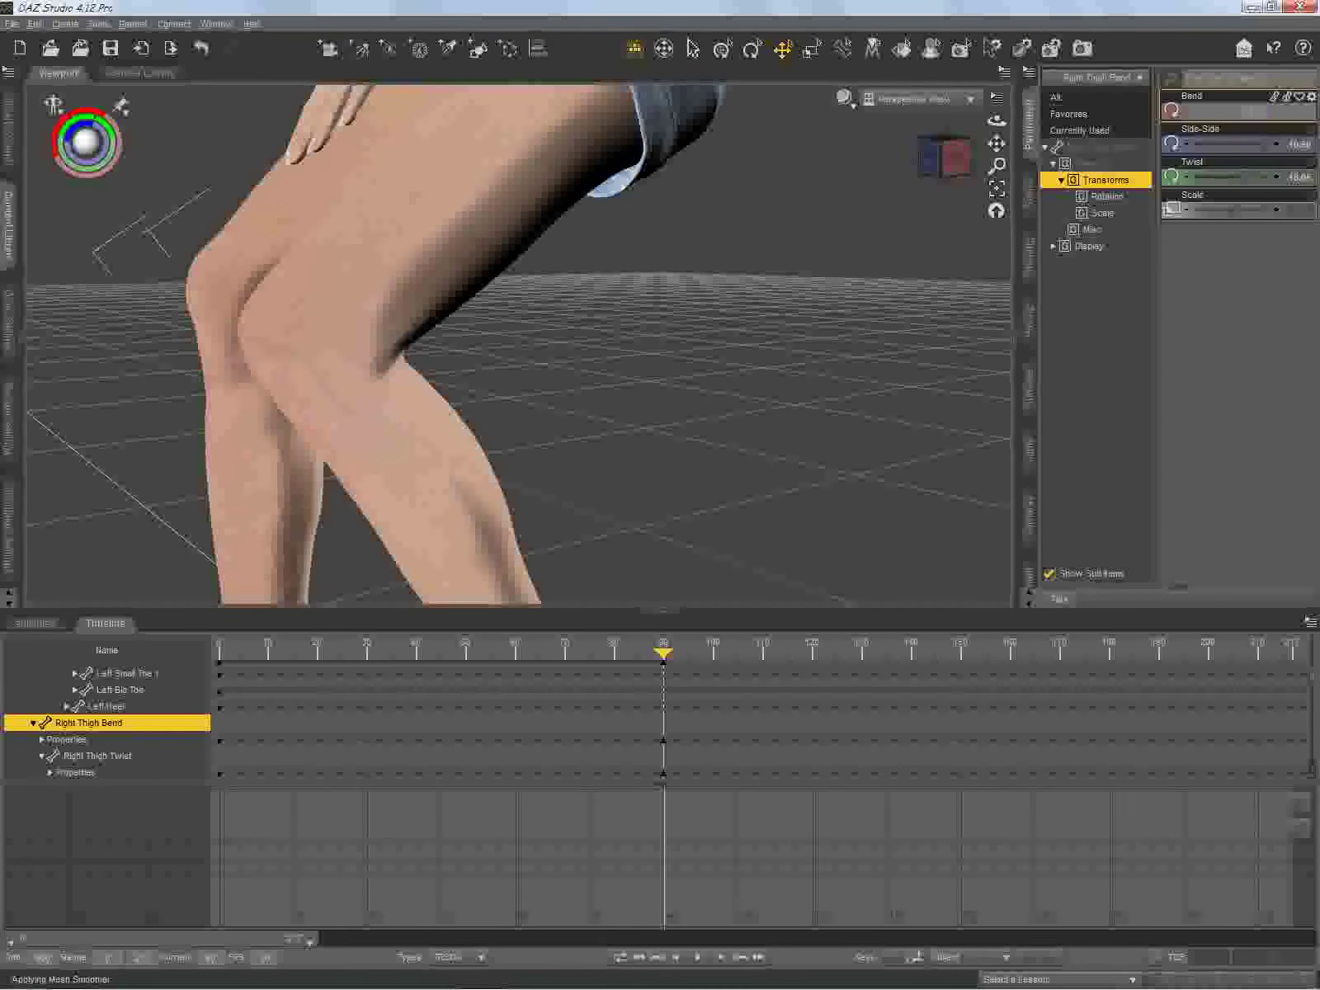
type("-8")
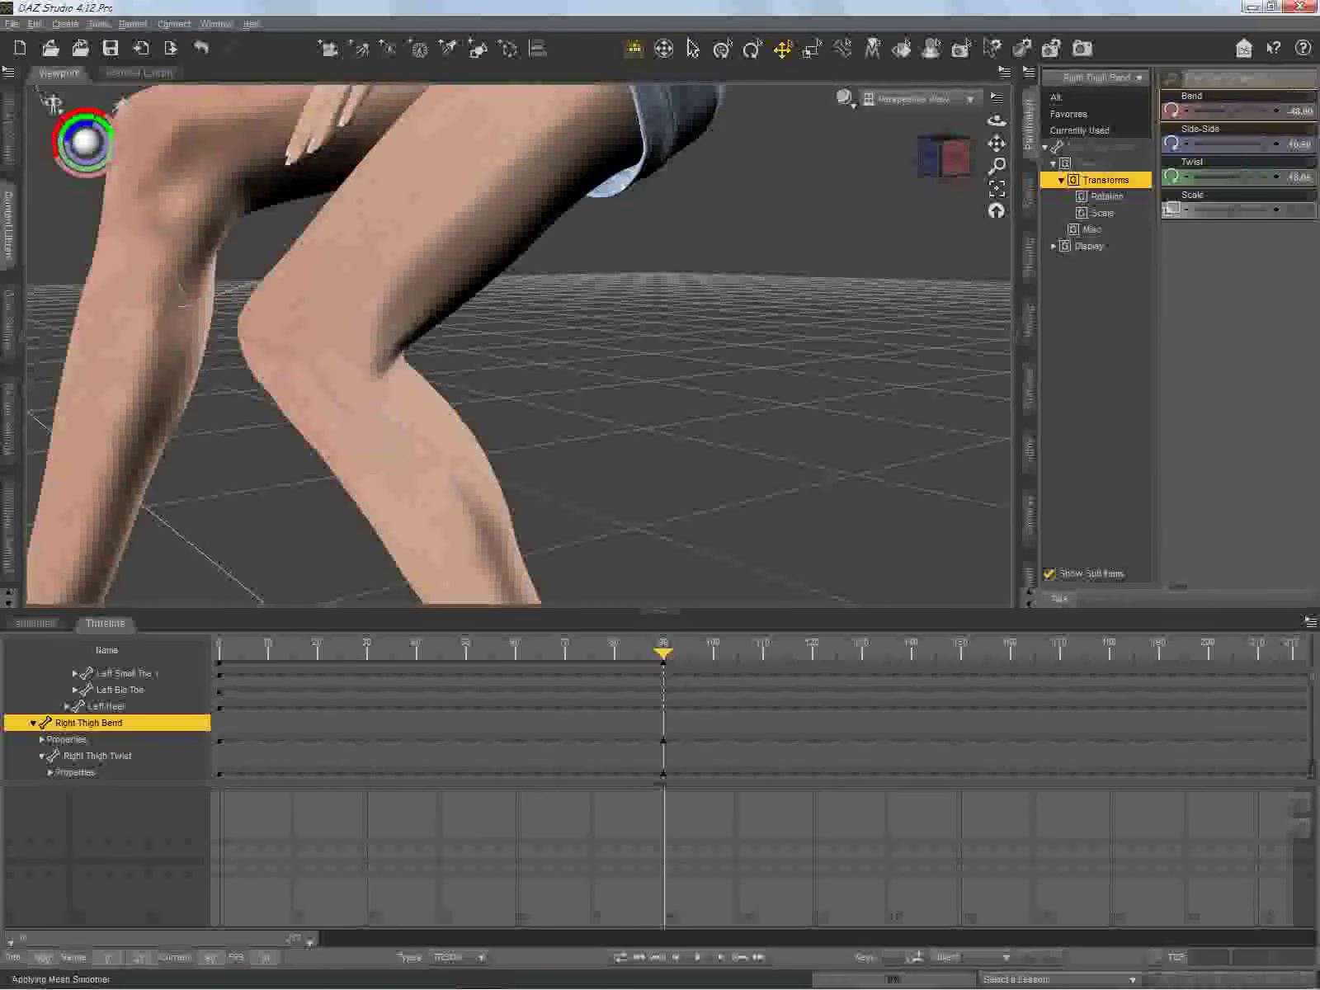
left_click(1299, 112)
key("BackSpace")
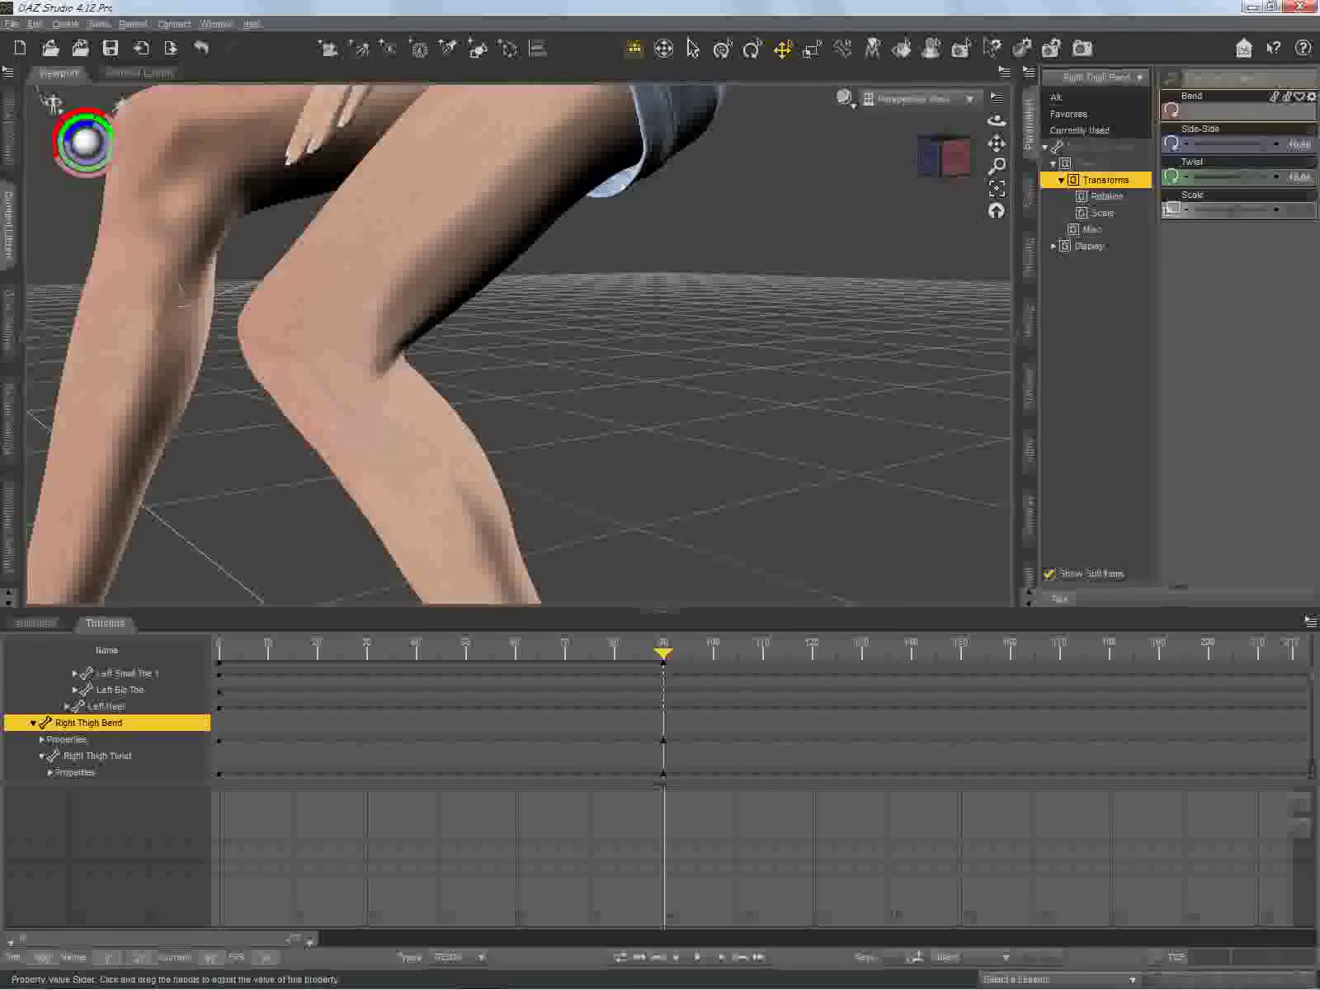
type("-5")
key("Return")
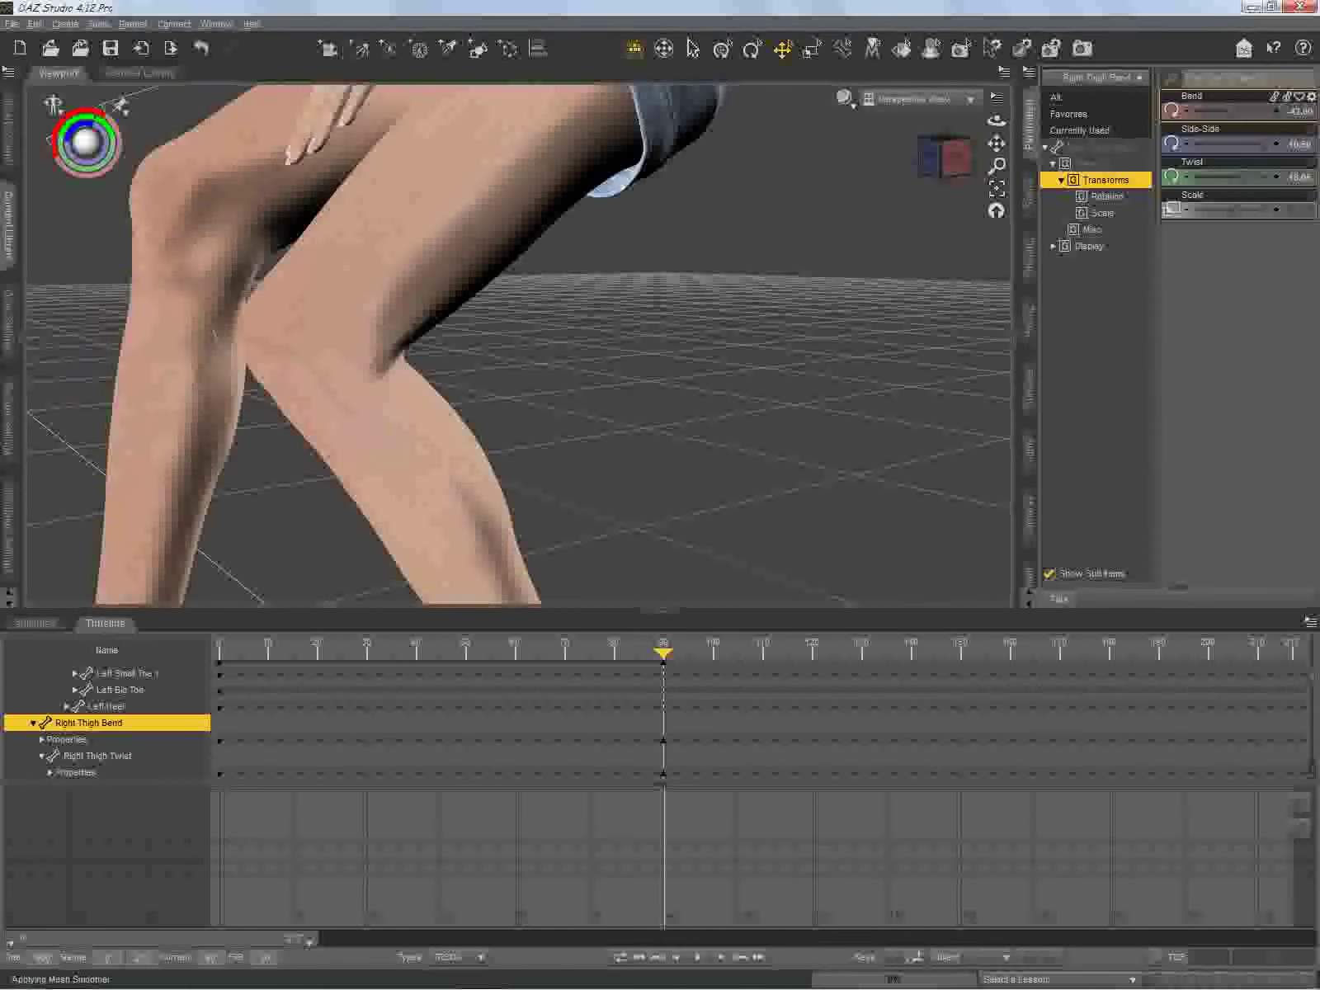
left_click(1300, 112)
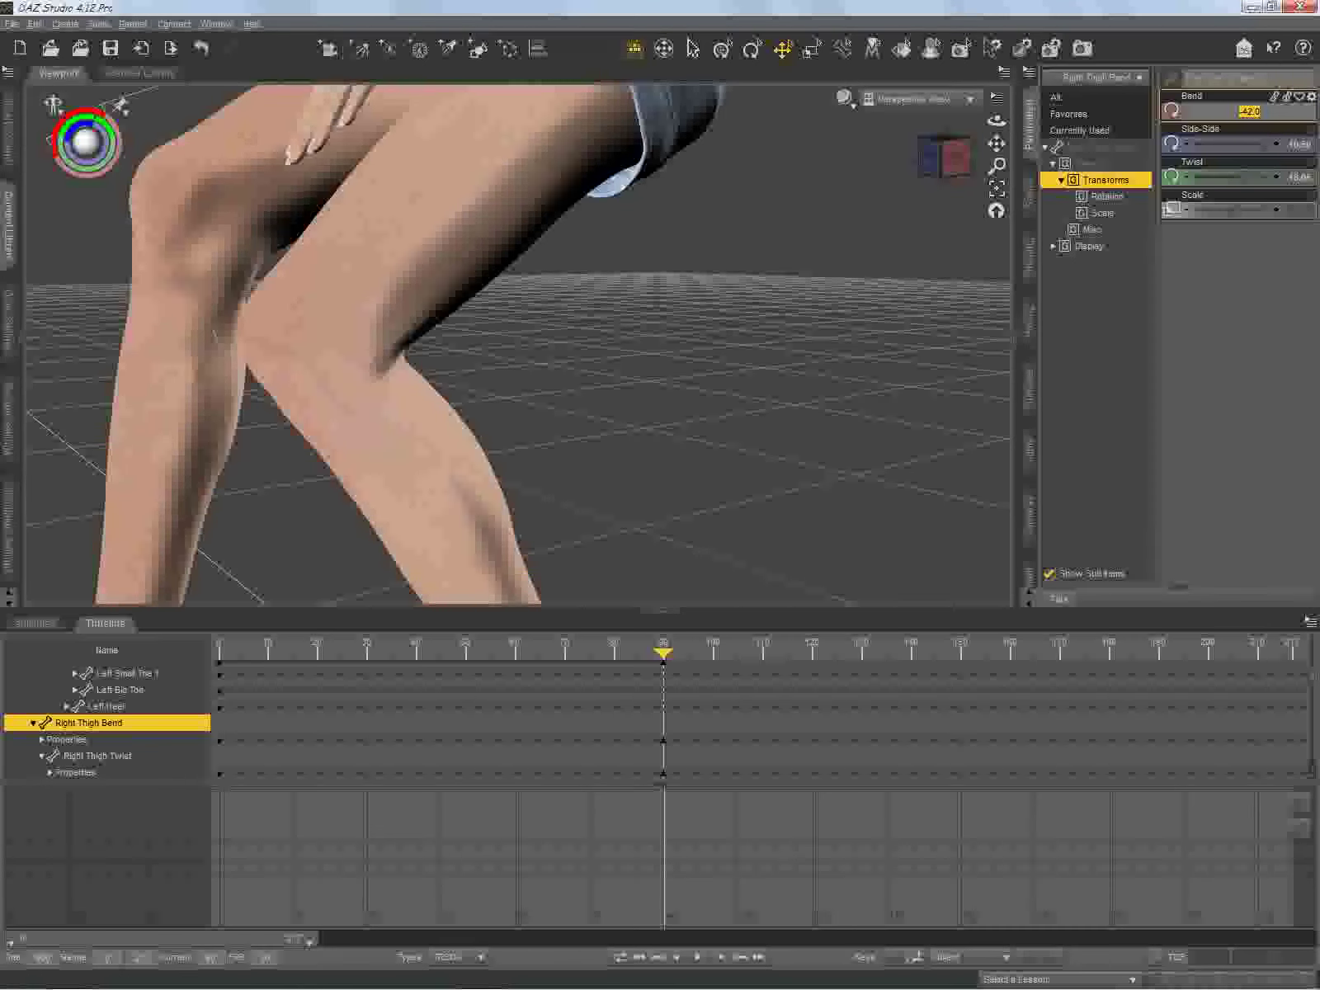
key("BackSpace")
type("-36")
key("Return")
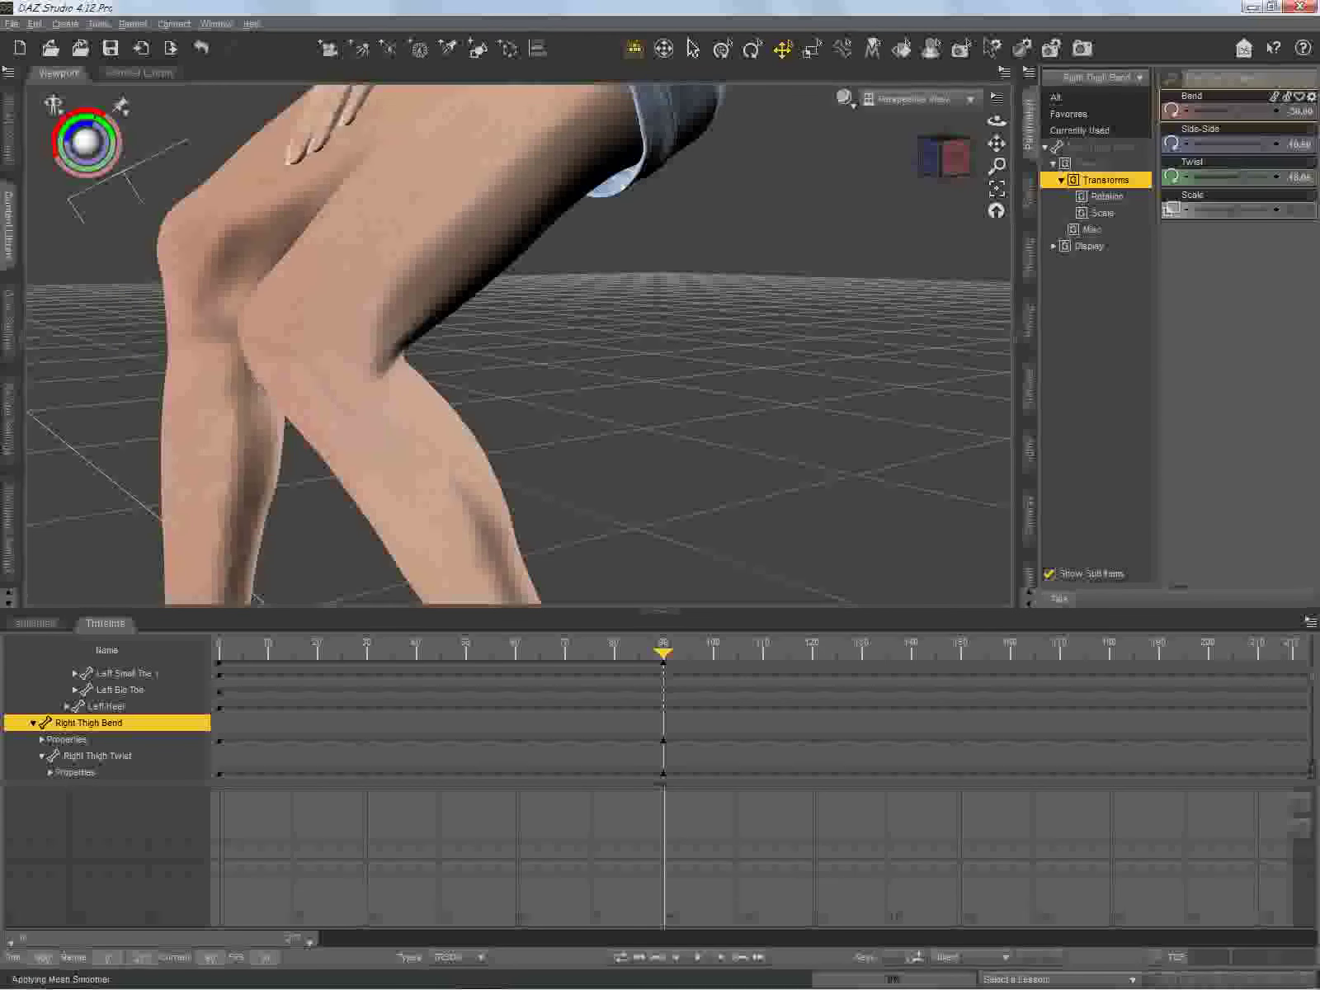
Step: Examine both feet against the floor at frame 90 and open the Y Translate value of the Genesis 3 Female figure
left_click_drag(946, 157, 905, 157)
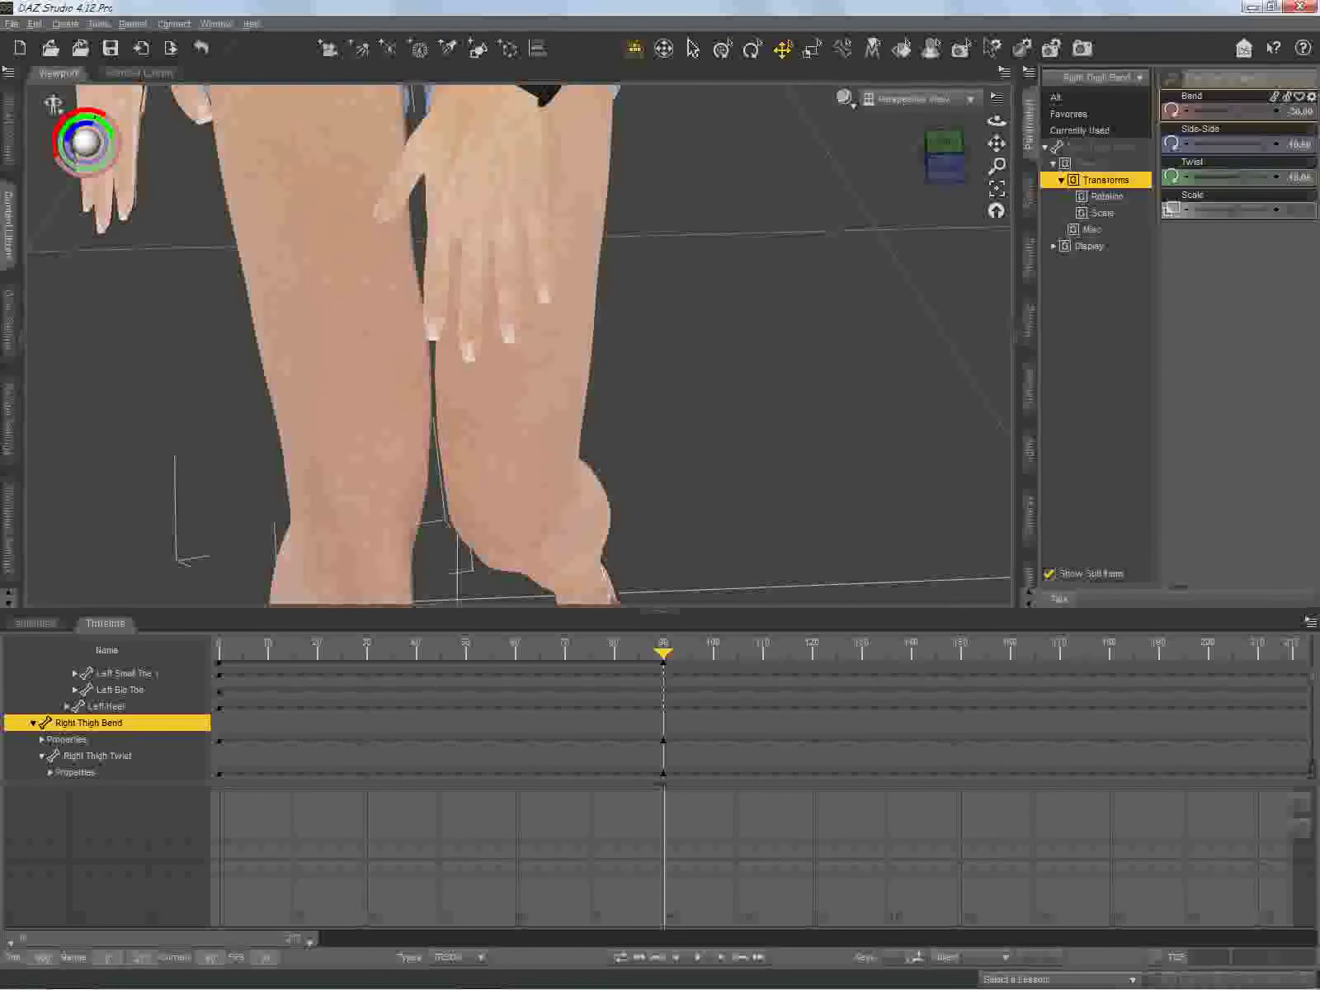
left_click_drag(997, 144, 964, 3)
left_click_drag(944, 143, 788, 105)
left_click_drag(5, 400, 101, 228)
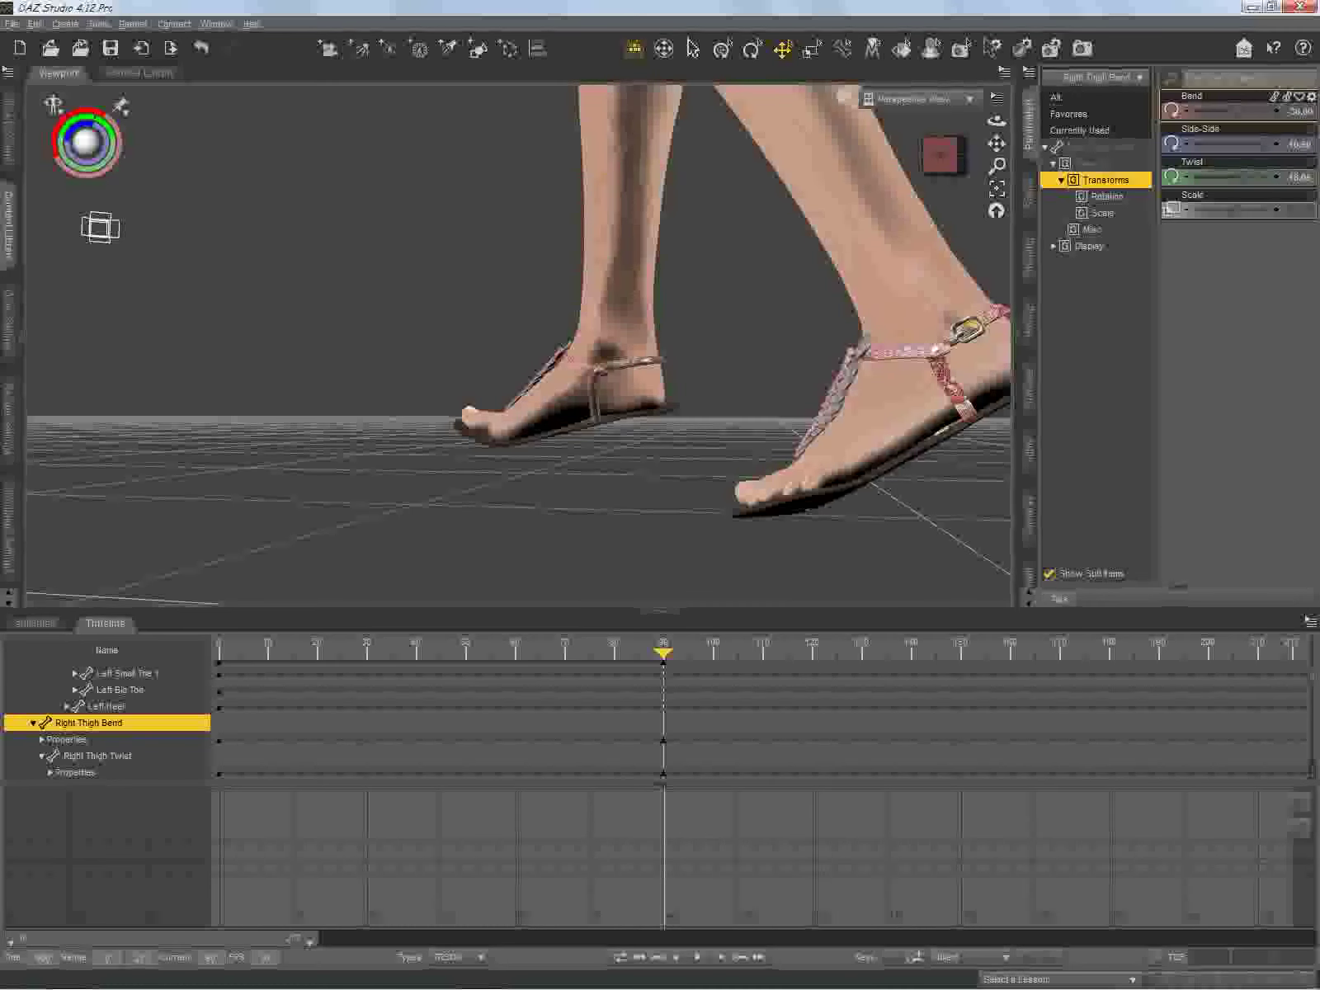
left_click(1097, 78)
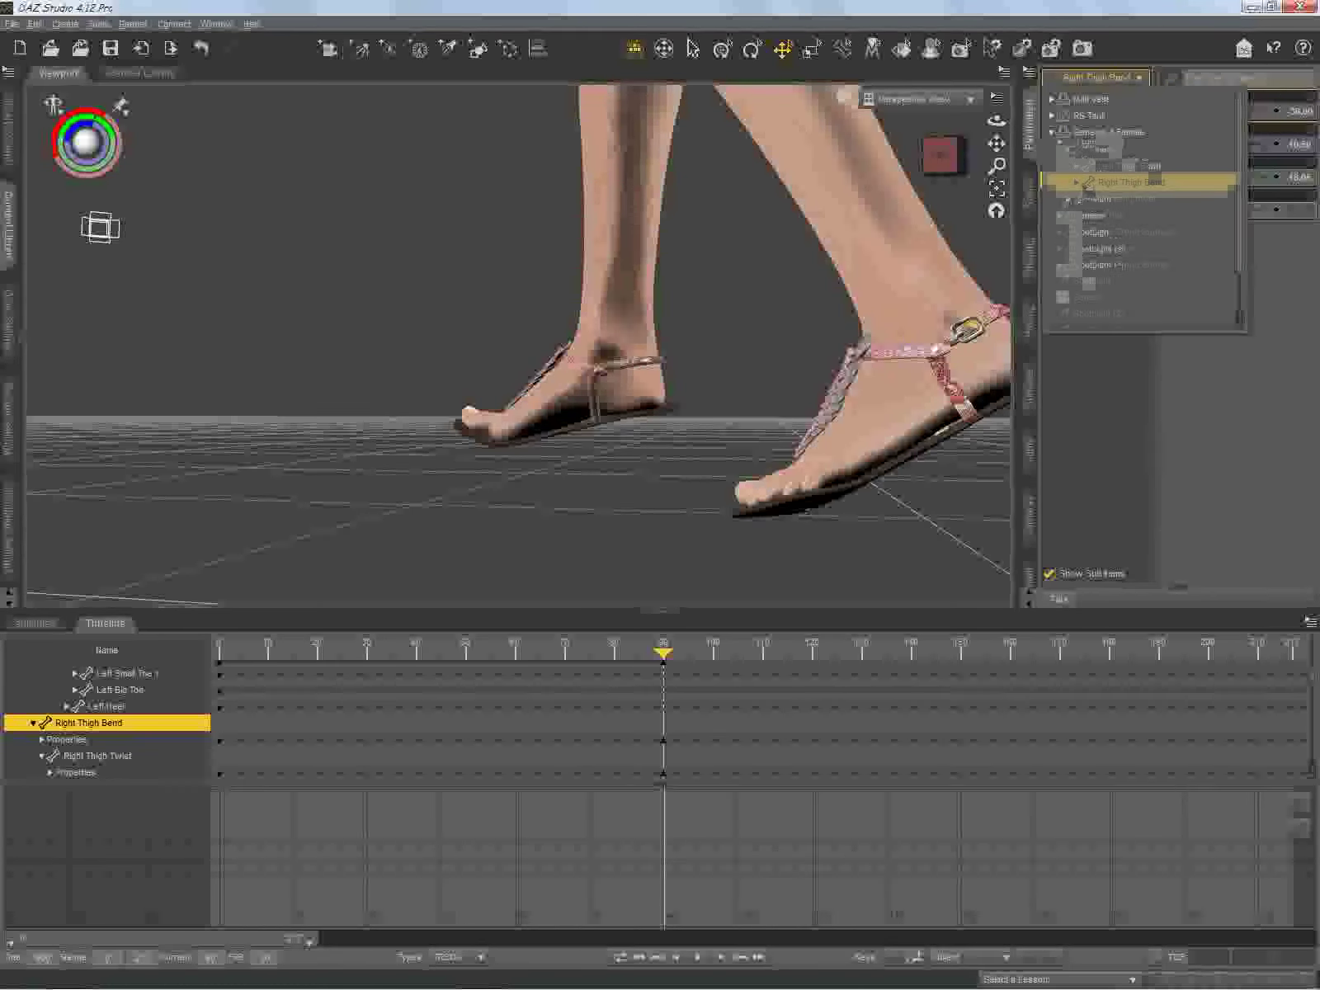
left_click(1108, 132)
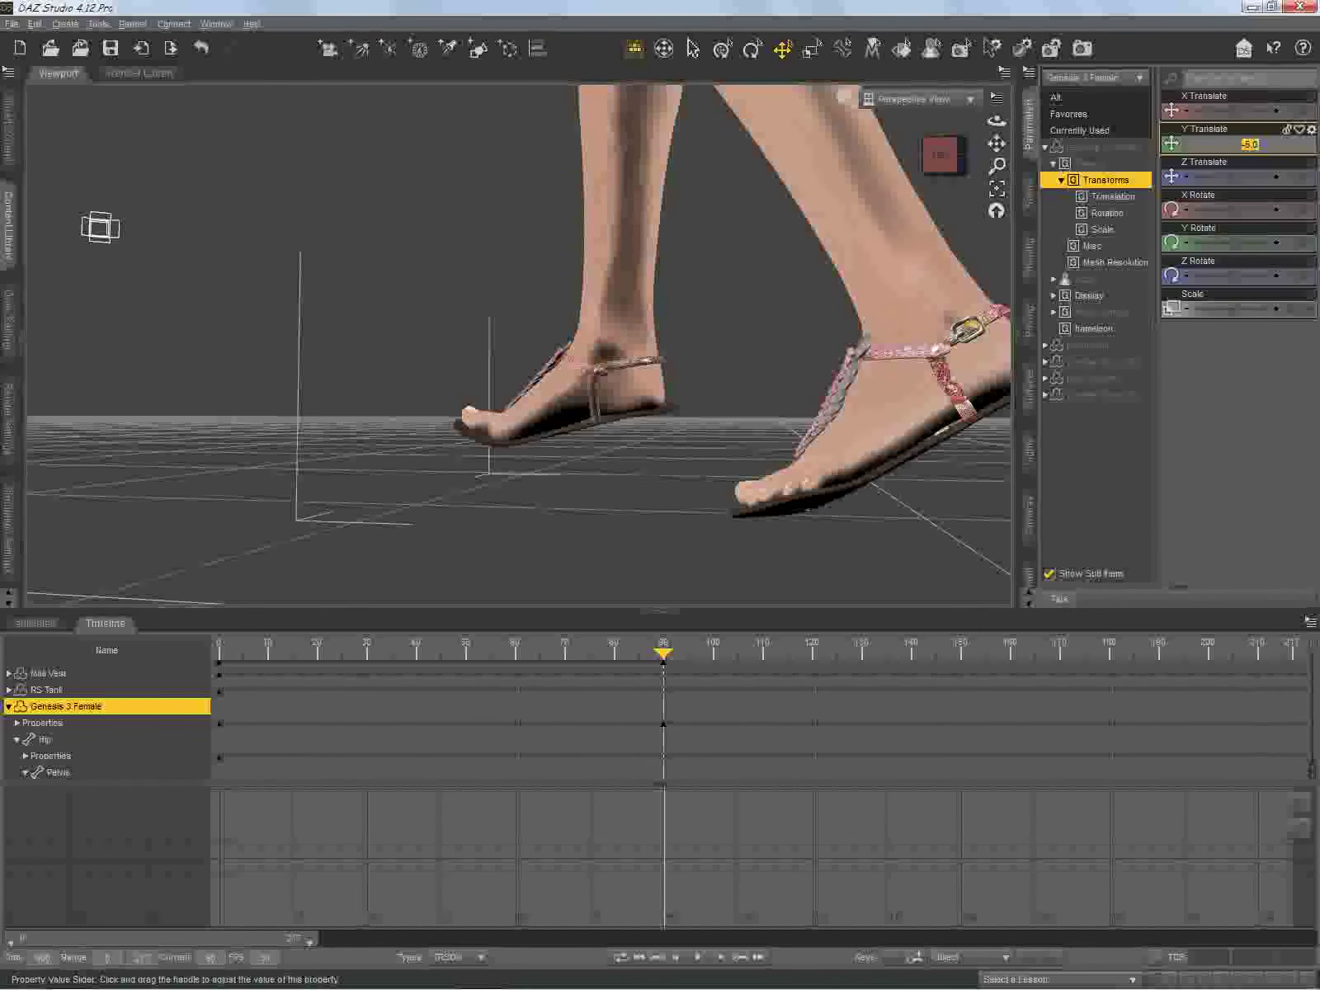
key("Return")
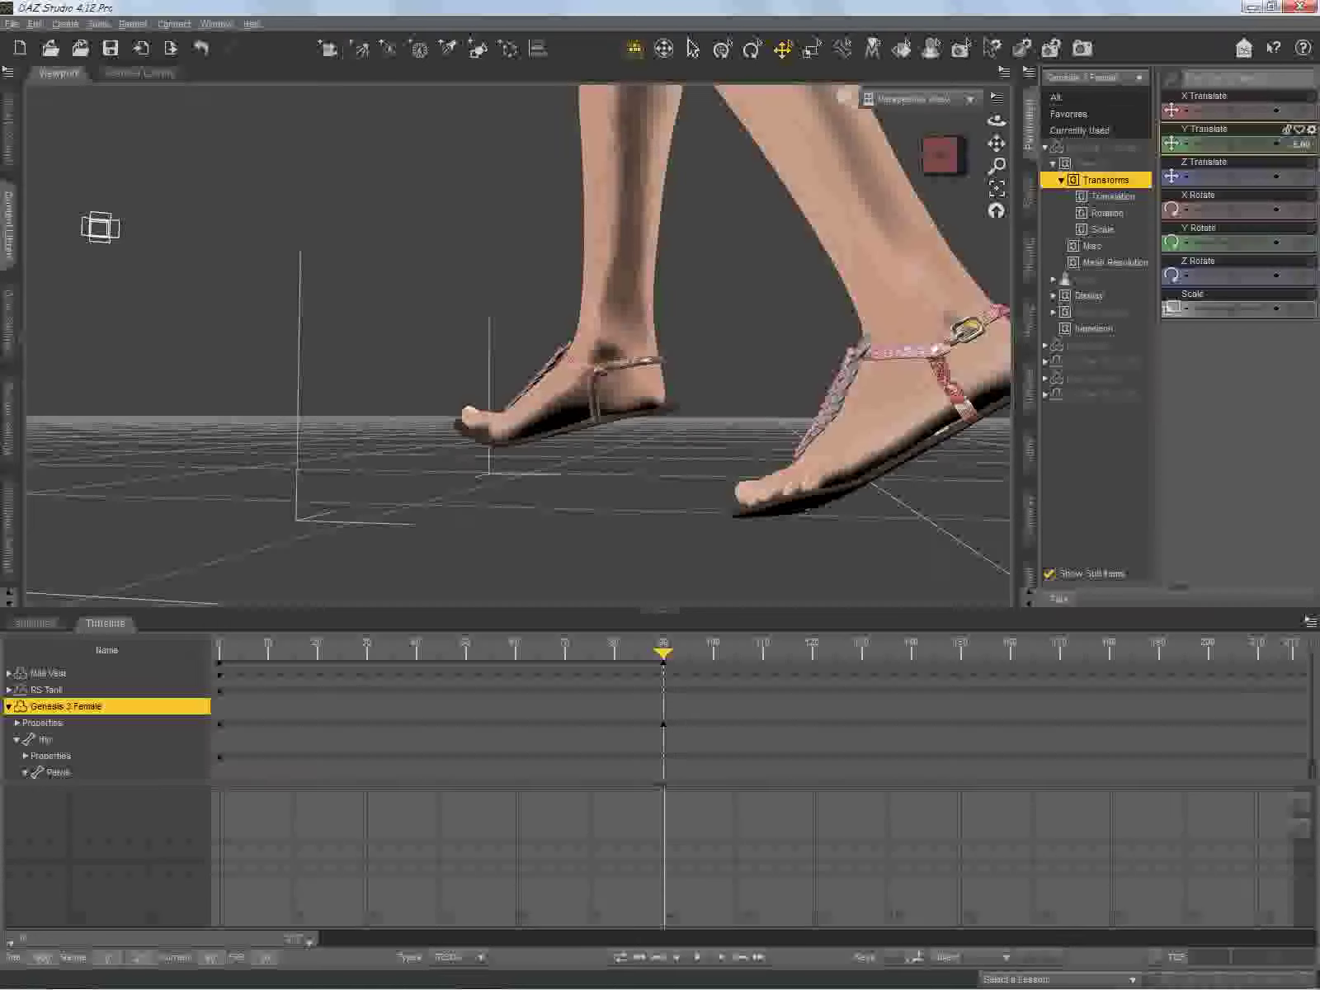
mouse_move(73, 982)
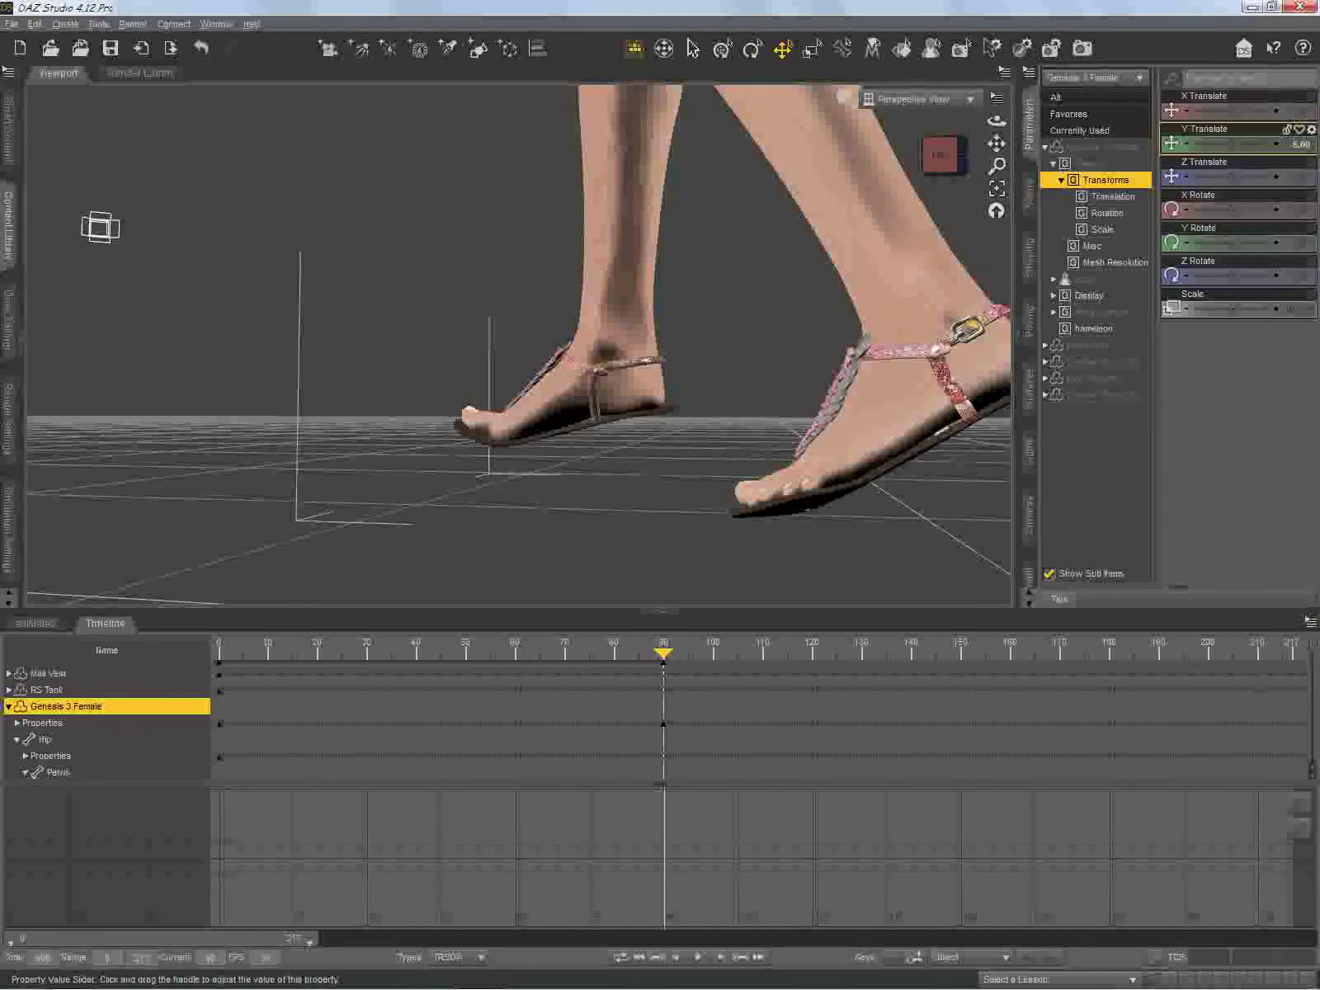
left_click(1301, 144)
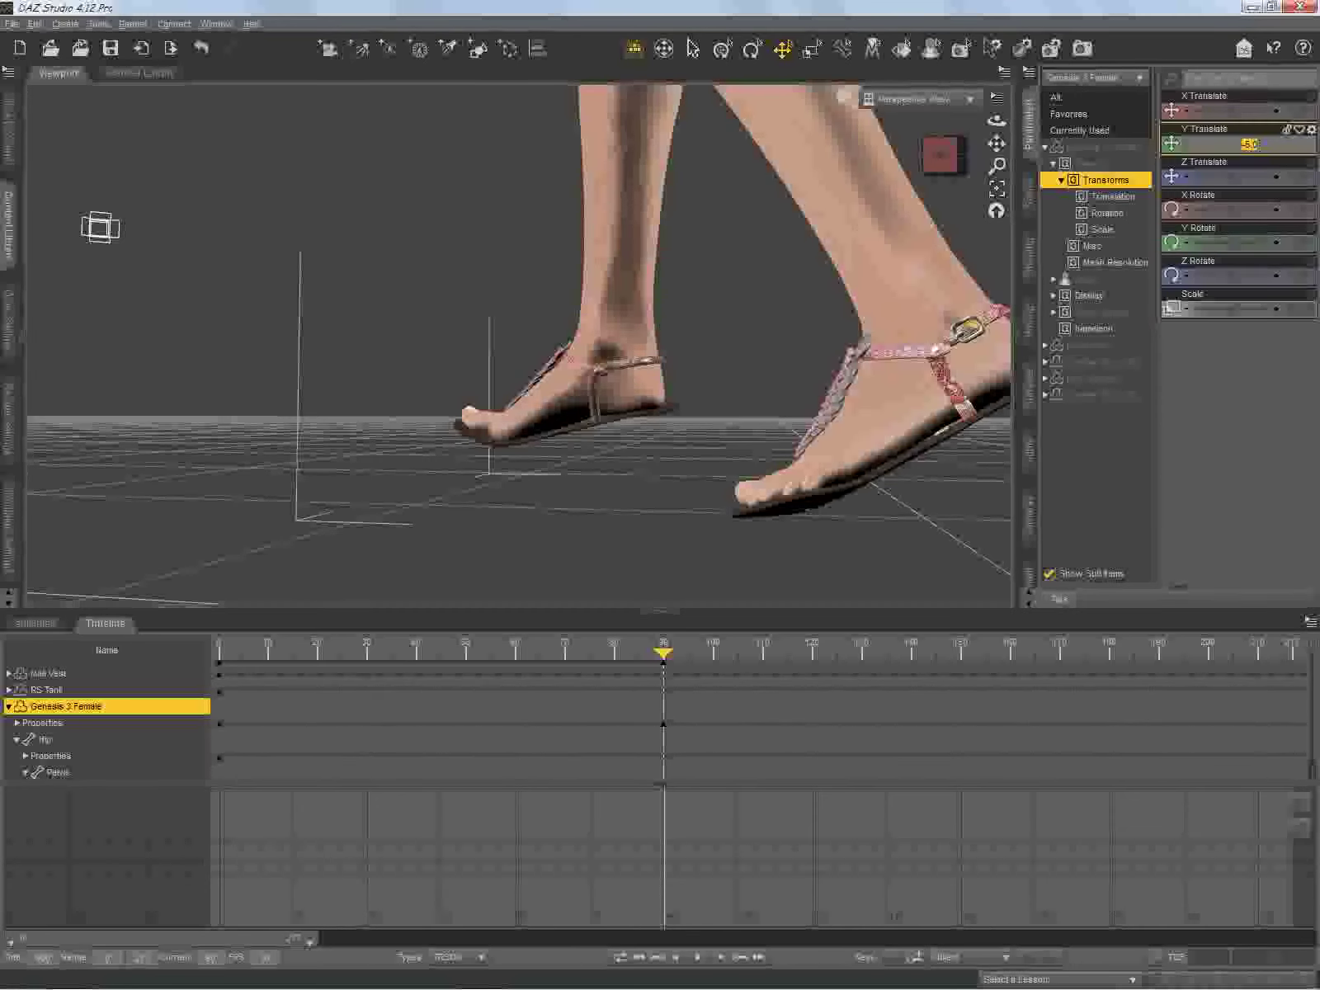
key("Return")
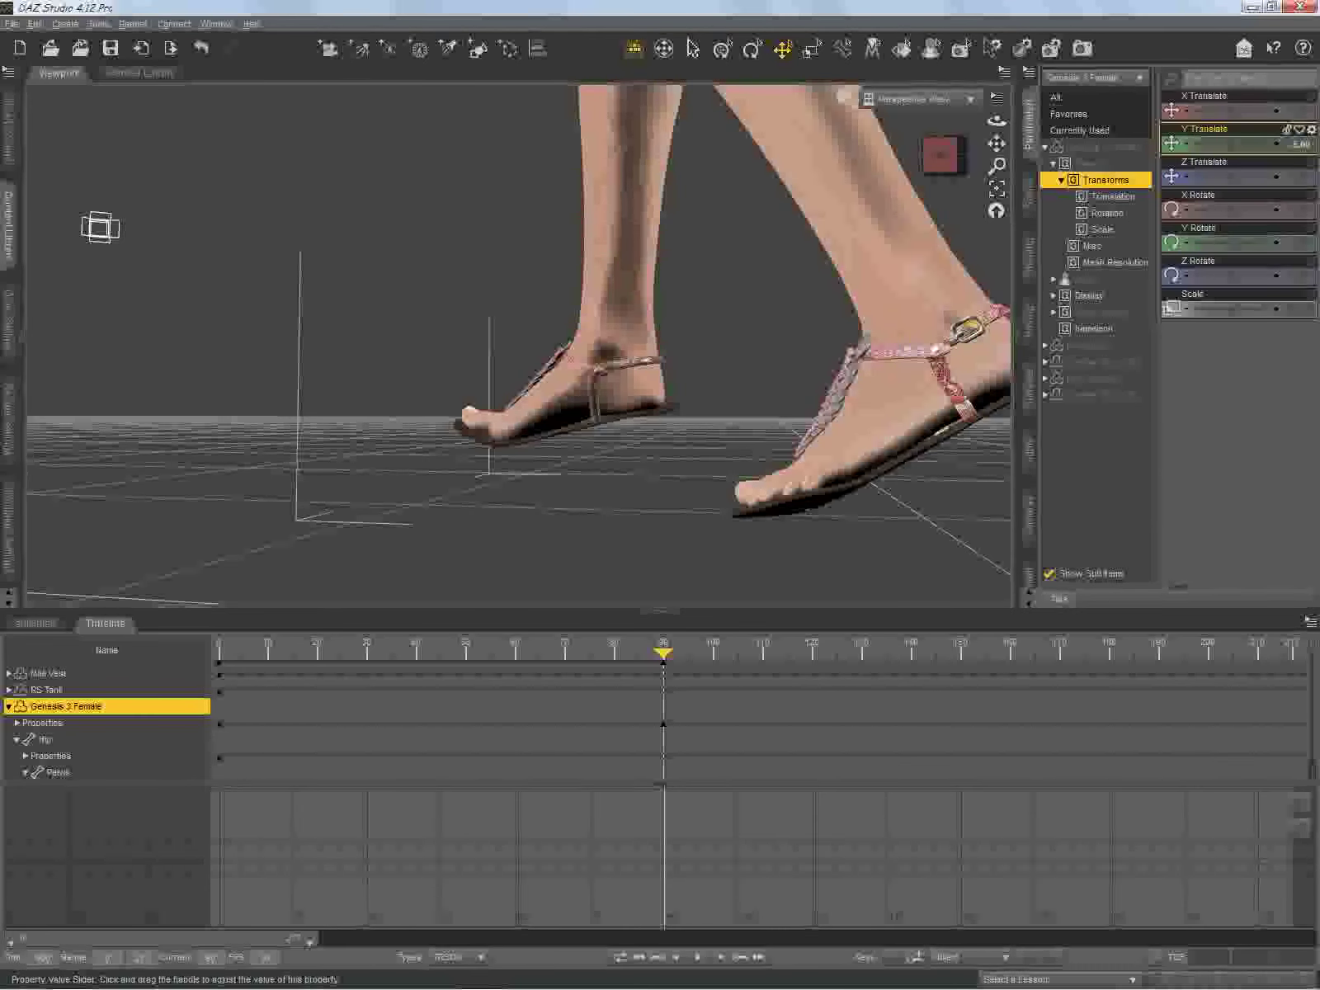
Step: At frame 90, lower the whole Genesis 3 Female figure along Y, and bend the right foot to about 46
left_click_drag(1231, 145, 1200, 143)
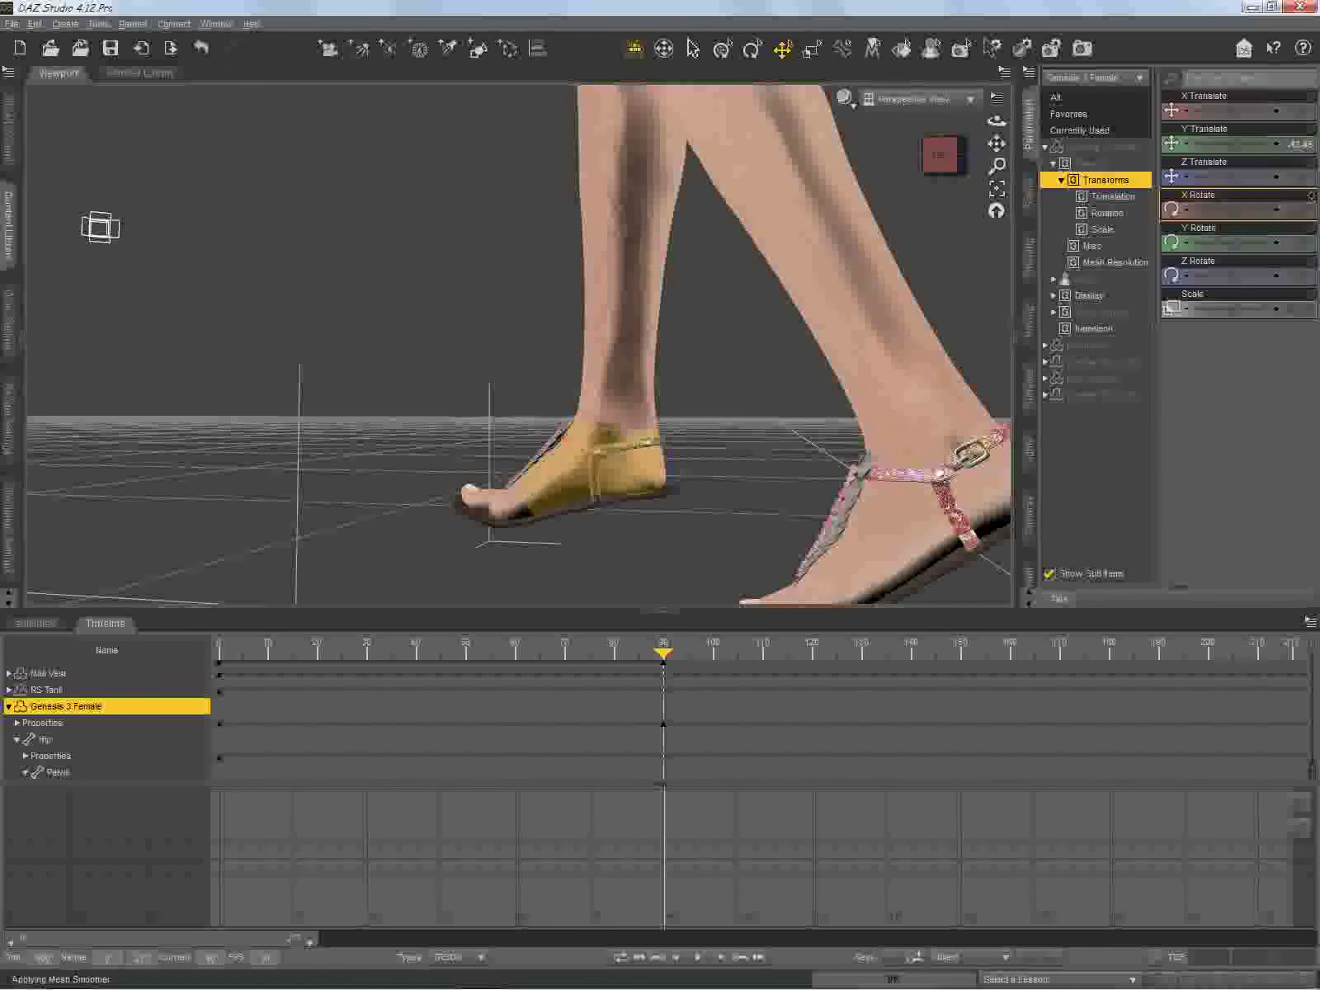
left_click(609, 472)
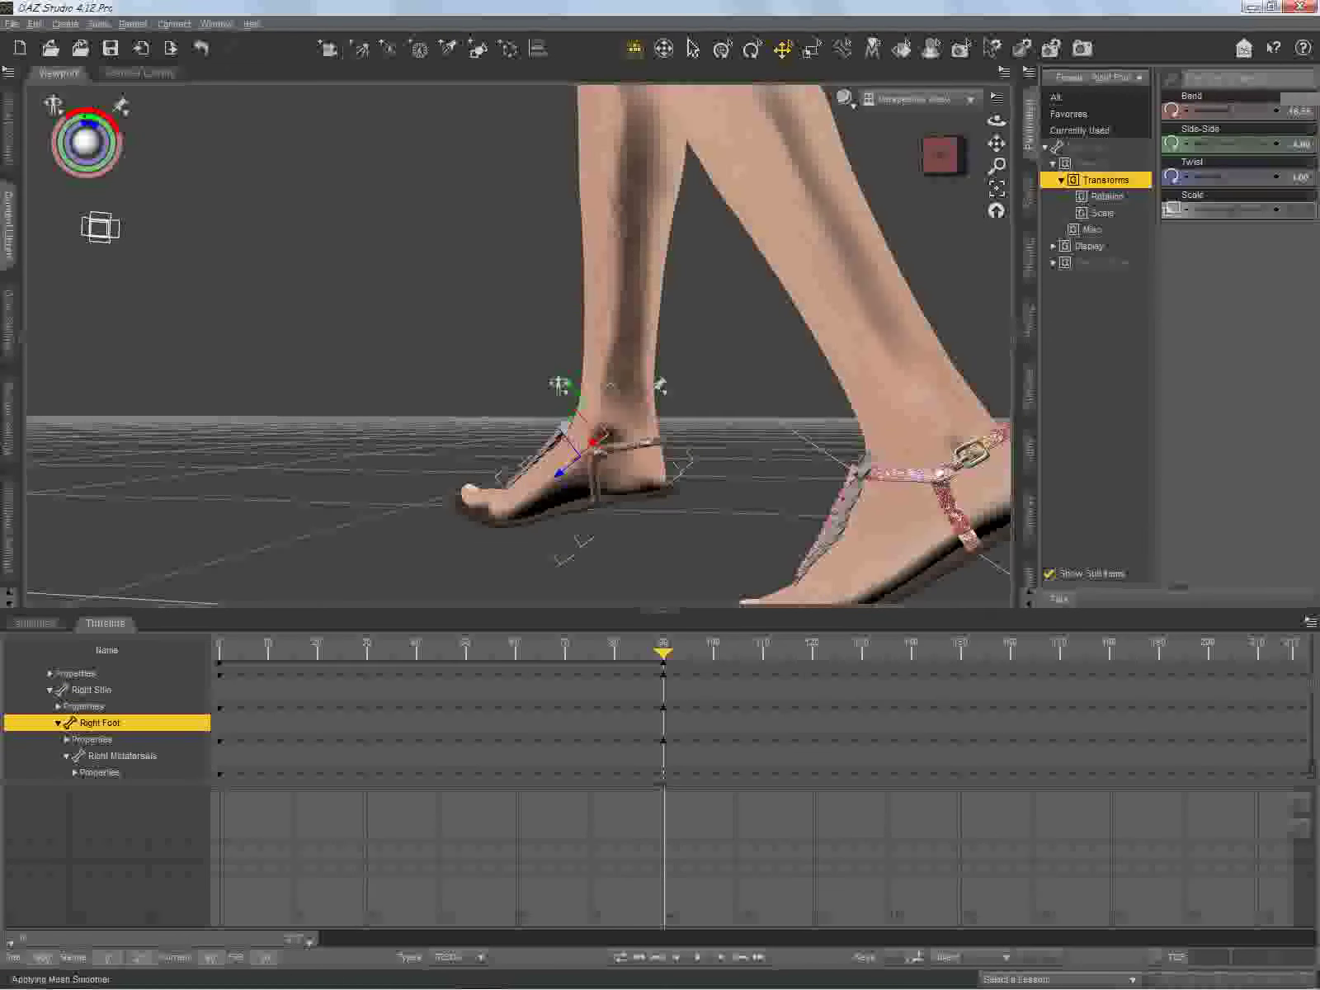
mouse_move(1234, 113)
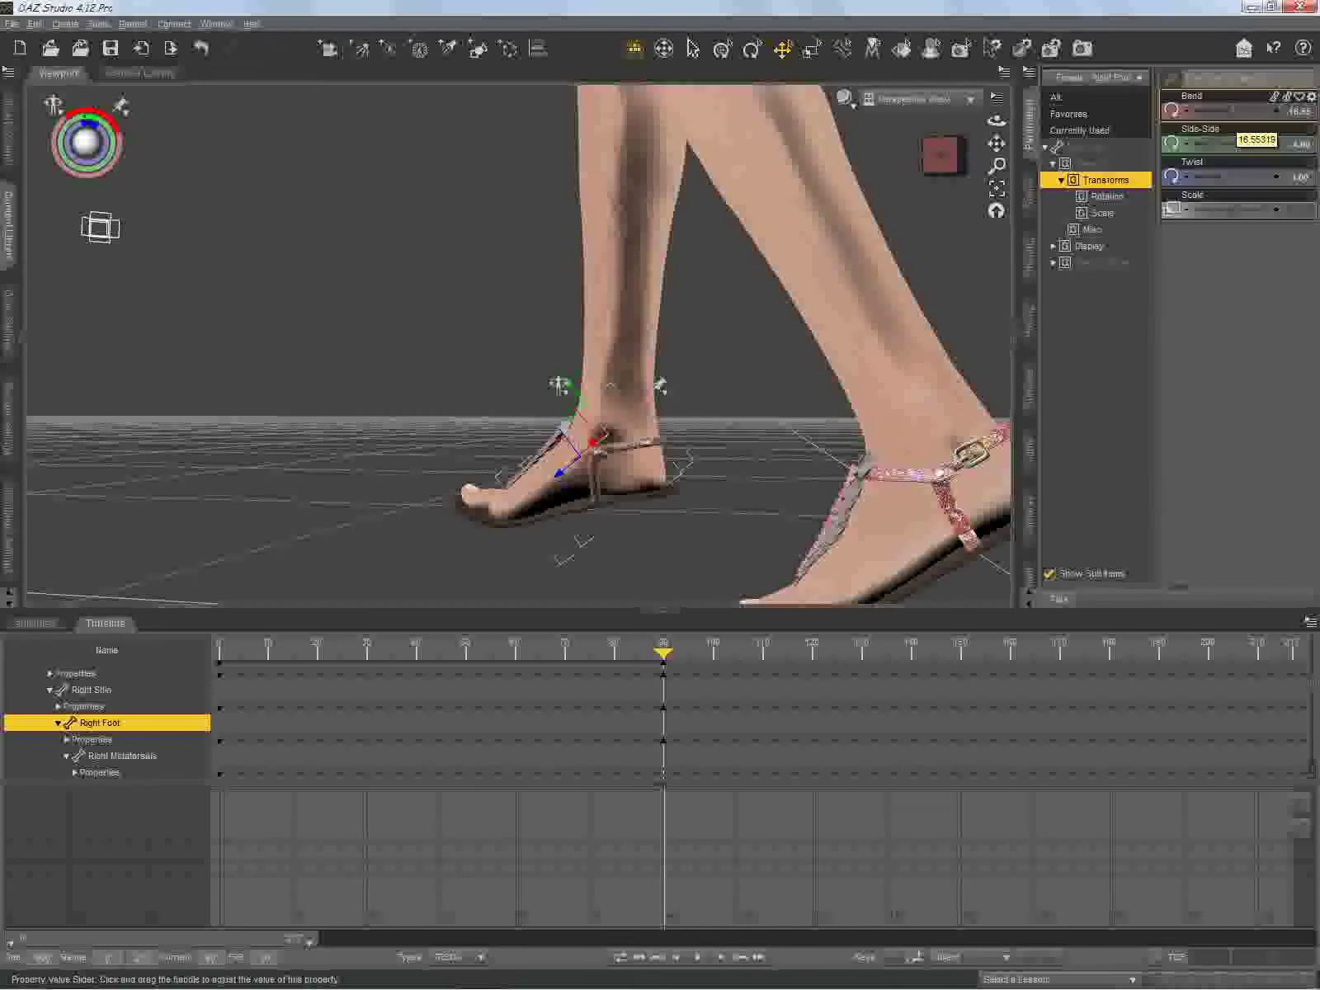
left_click_drag(1234, 111, 1240, 111)
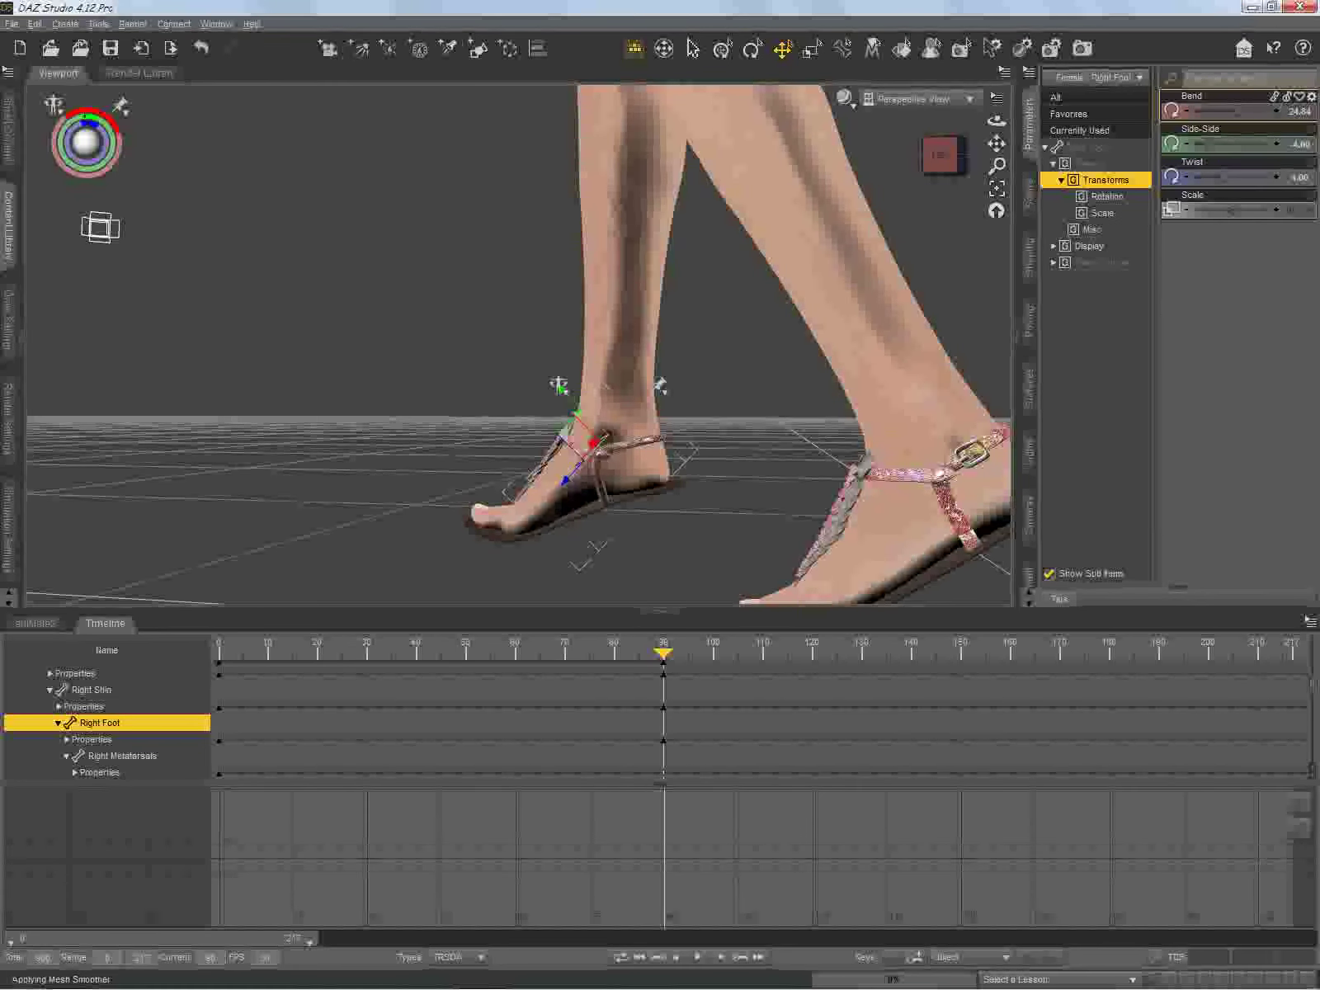
left_click_drag(1238, 111, 1259, 112)
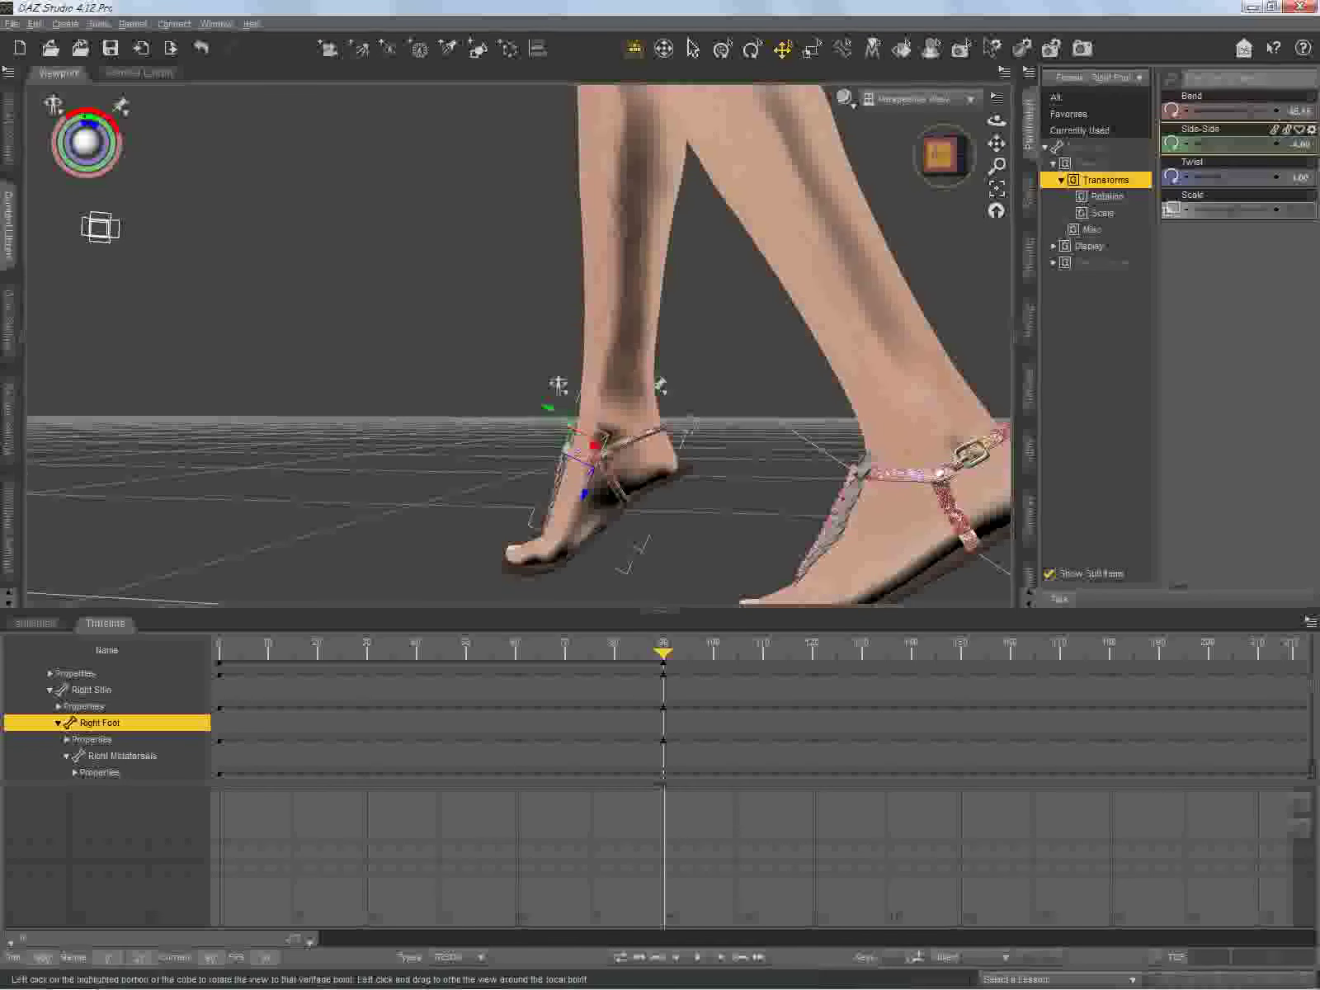
Step: Increase the Bend of the left foot slightly so its toes point further down
left_click_drag(937, 155, 1023, 172)
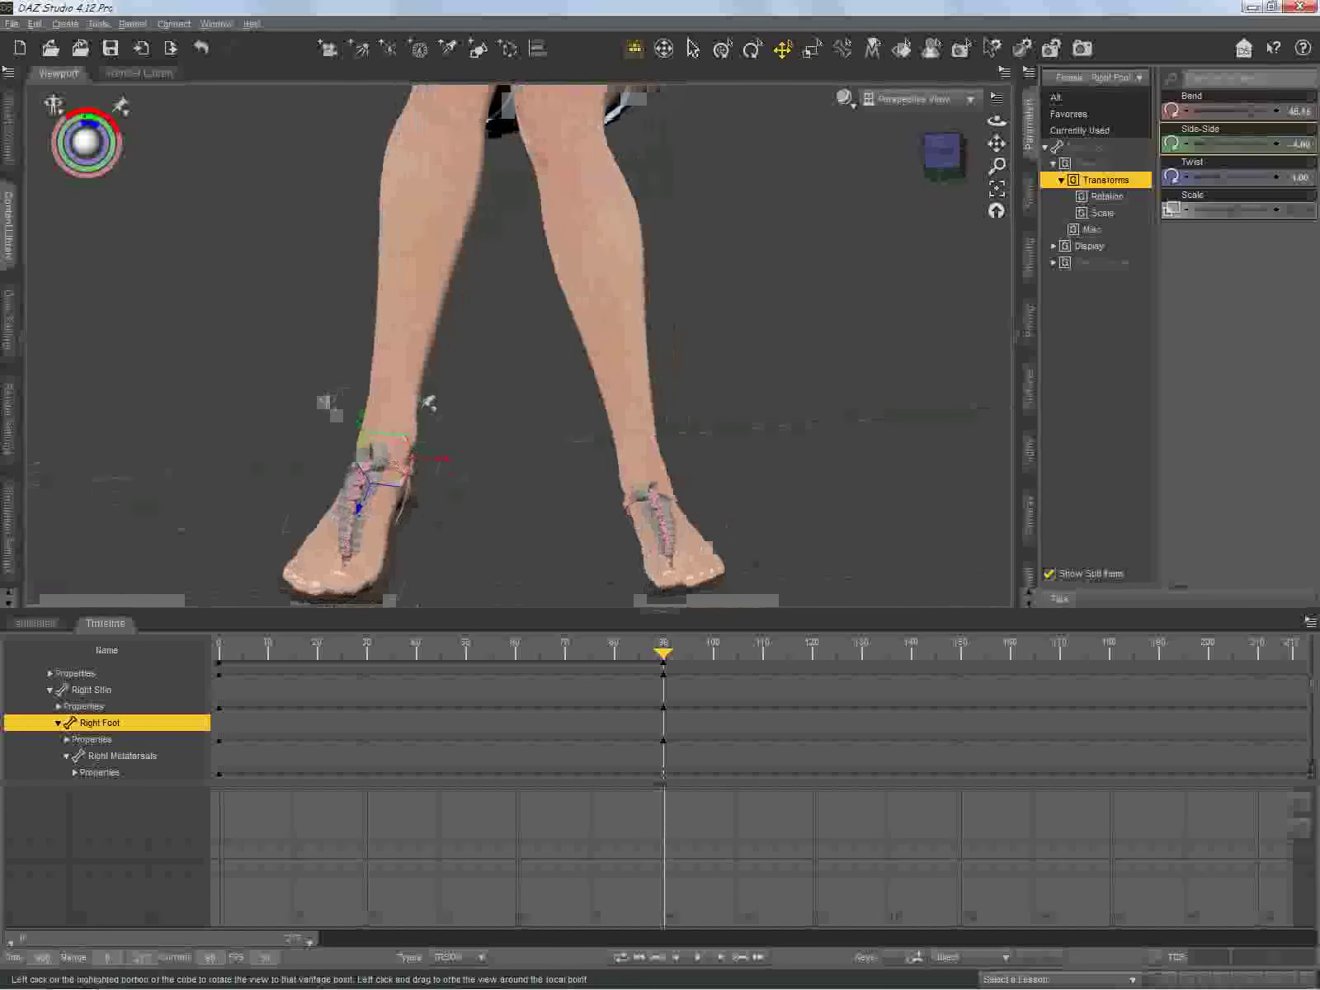
left_click_drag(996, 121, 908, 139)
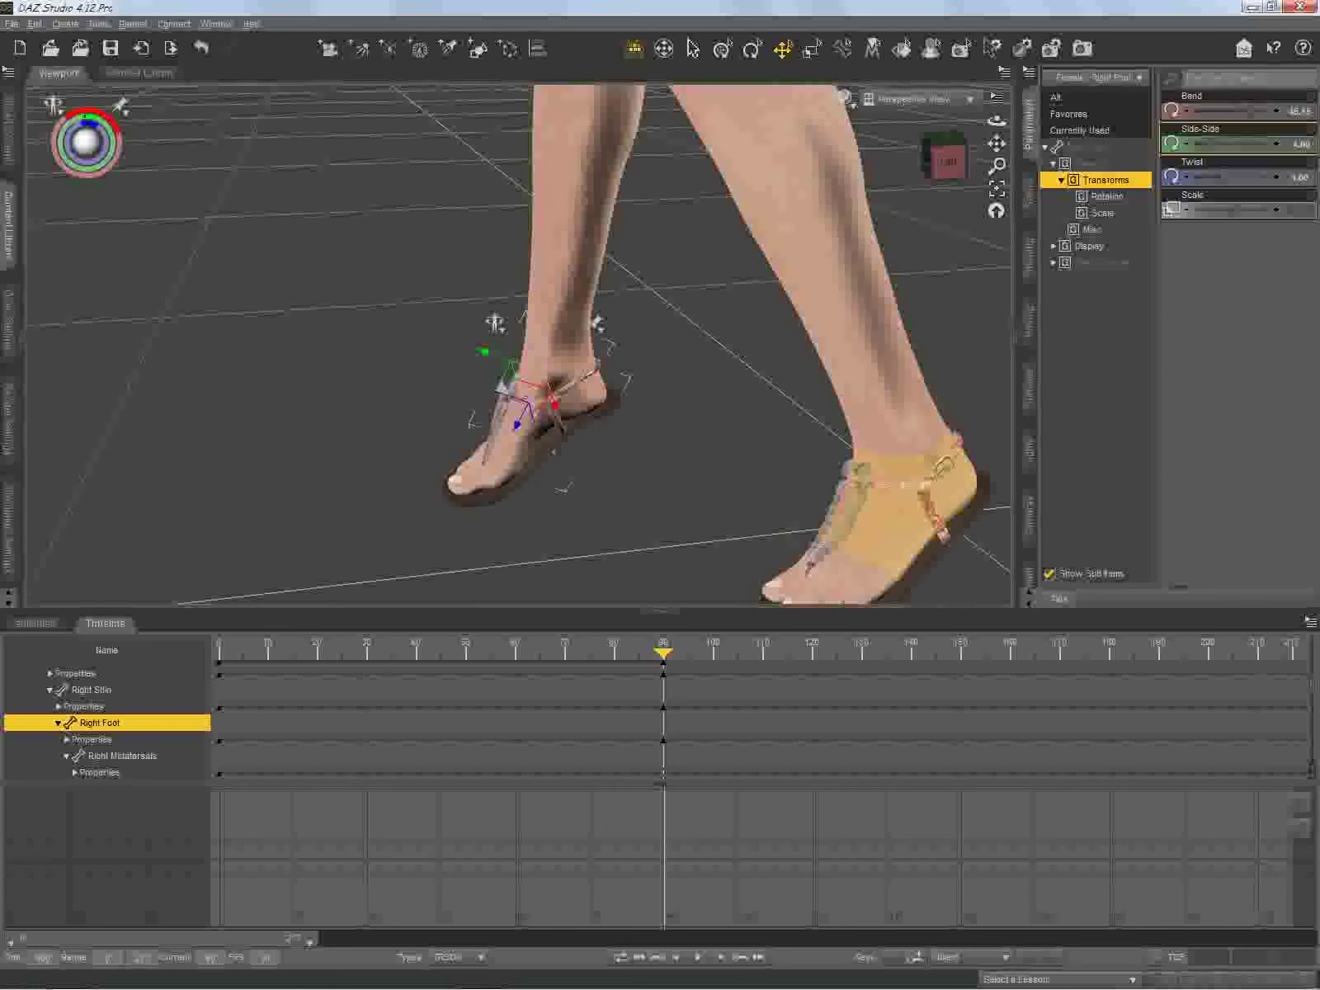
left_click(899, 504)
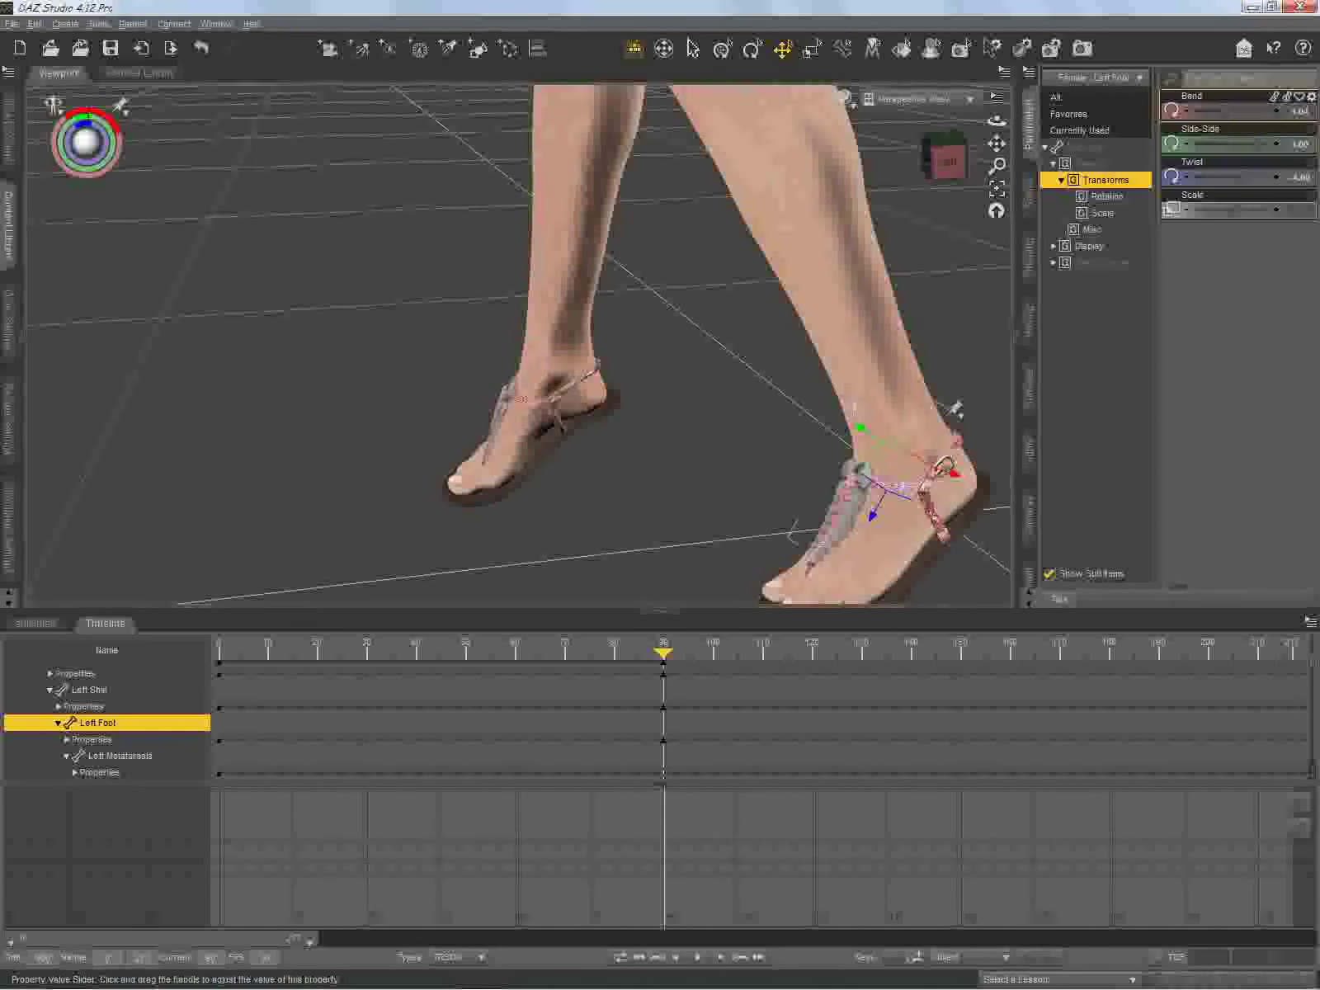
left_click_drag(1225, 112, 1247, 115)
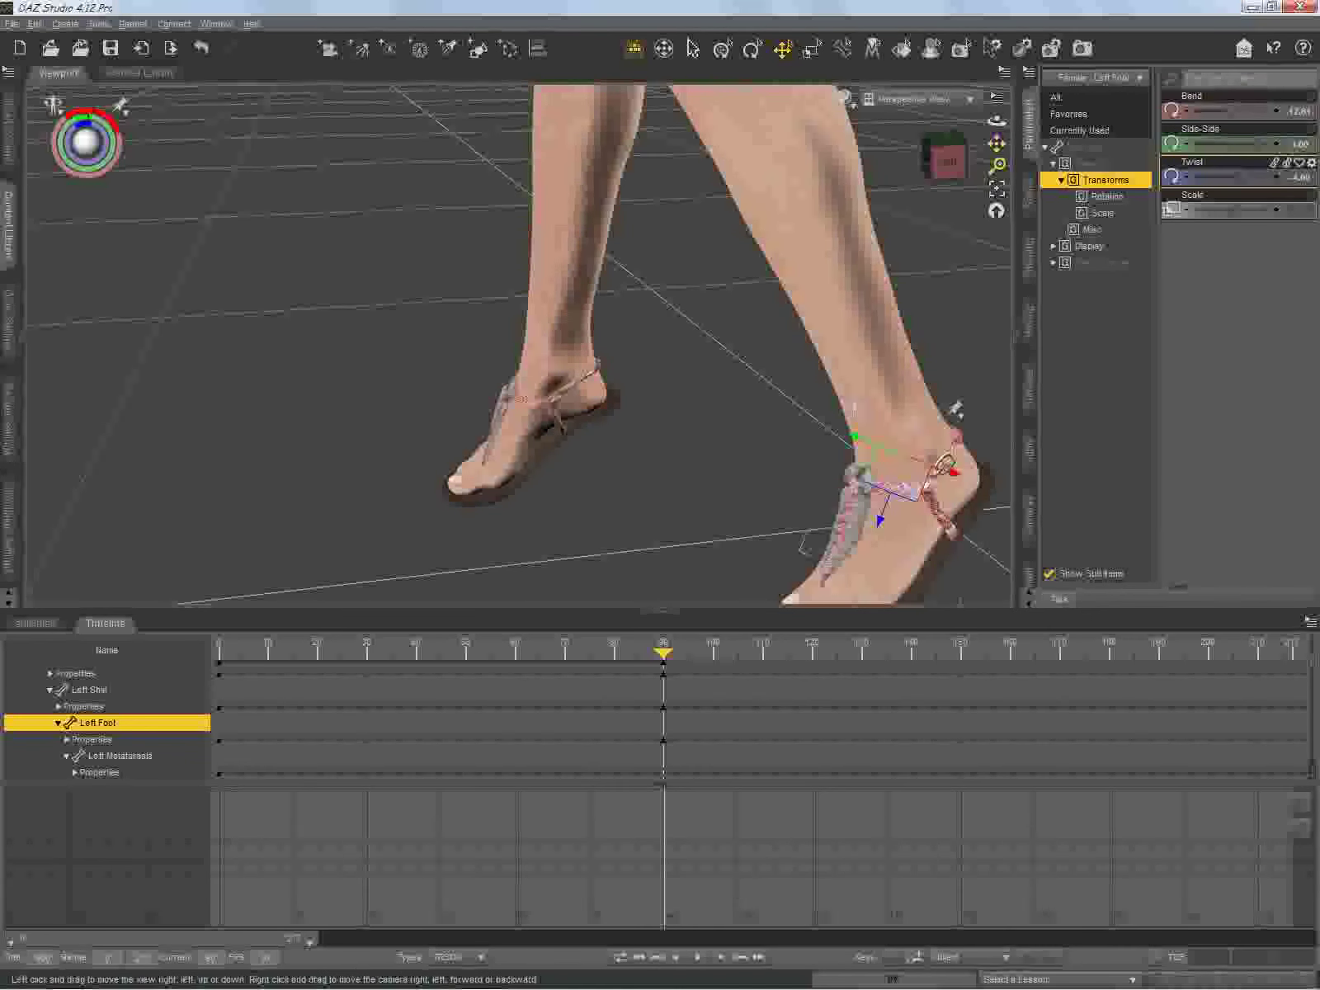
Step: Increase the left shin's Side-Side rotation to swing the lower leg outward, away from the right leg
left_click_drag(997, 143, 1246, 347)
left_click_drag(1087, 120, 1109, 115)
left_click_drag(949, 161, 1096, 167)
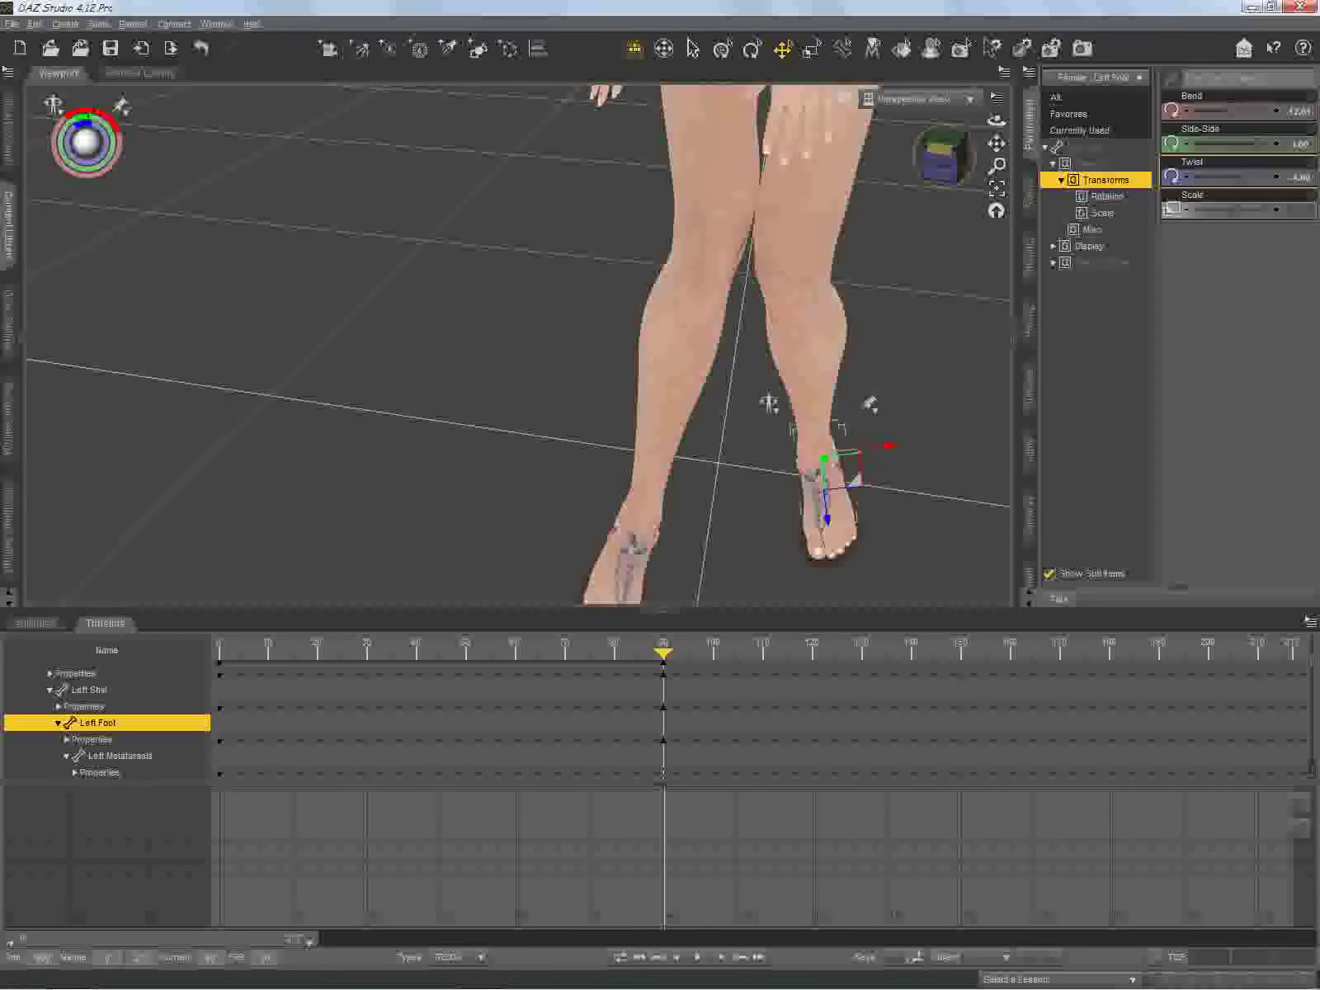
left_click(811, 367)
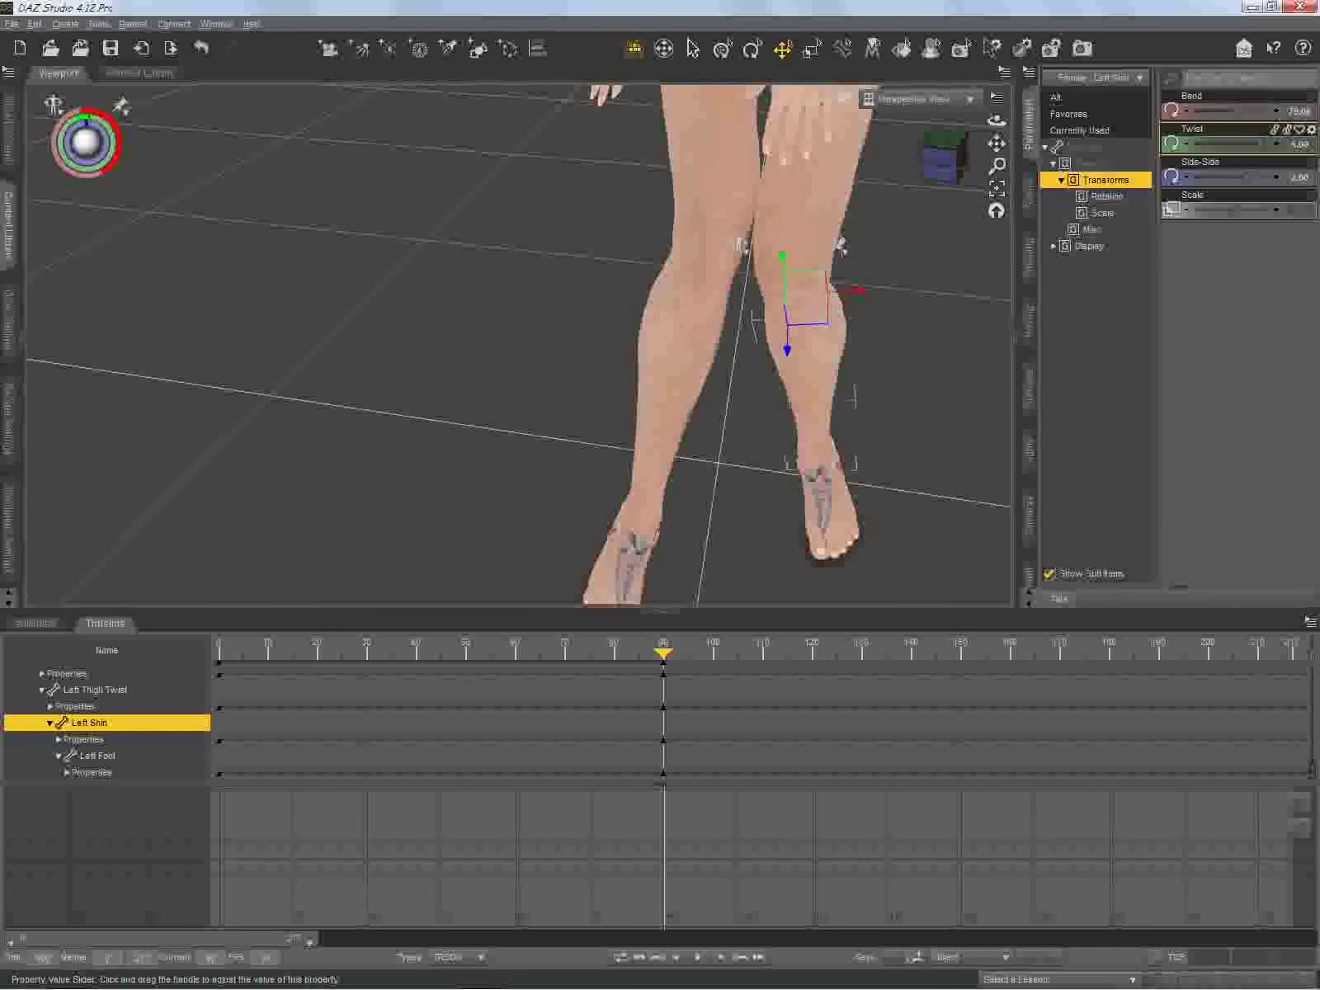
left_click_drag(1247, 177, 1252, 177)
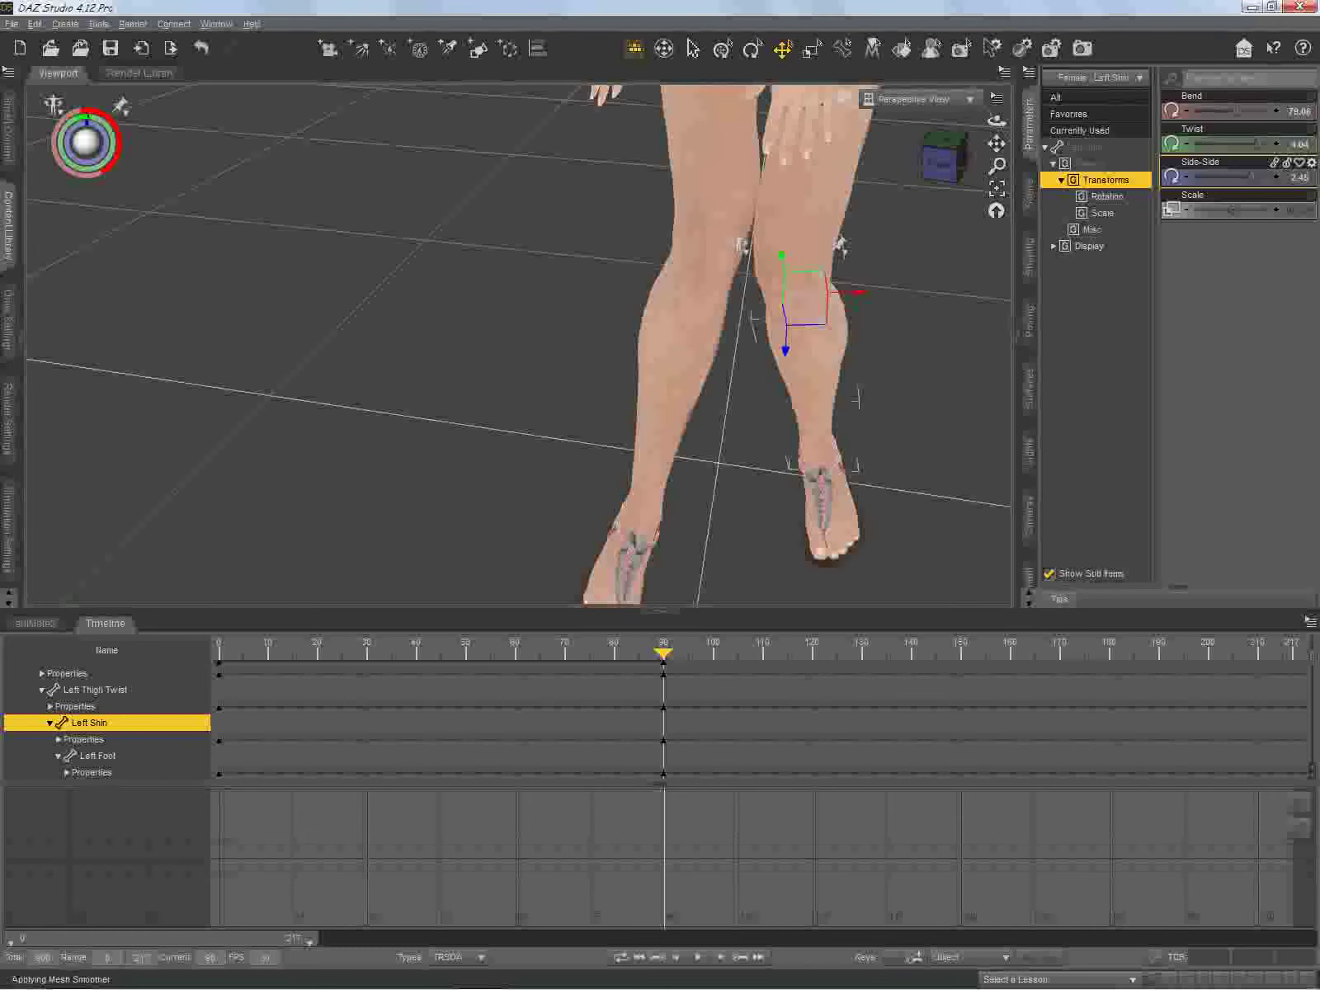
left_click_drag(1251, 176, 1263, 177)
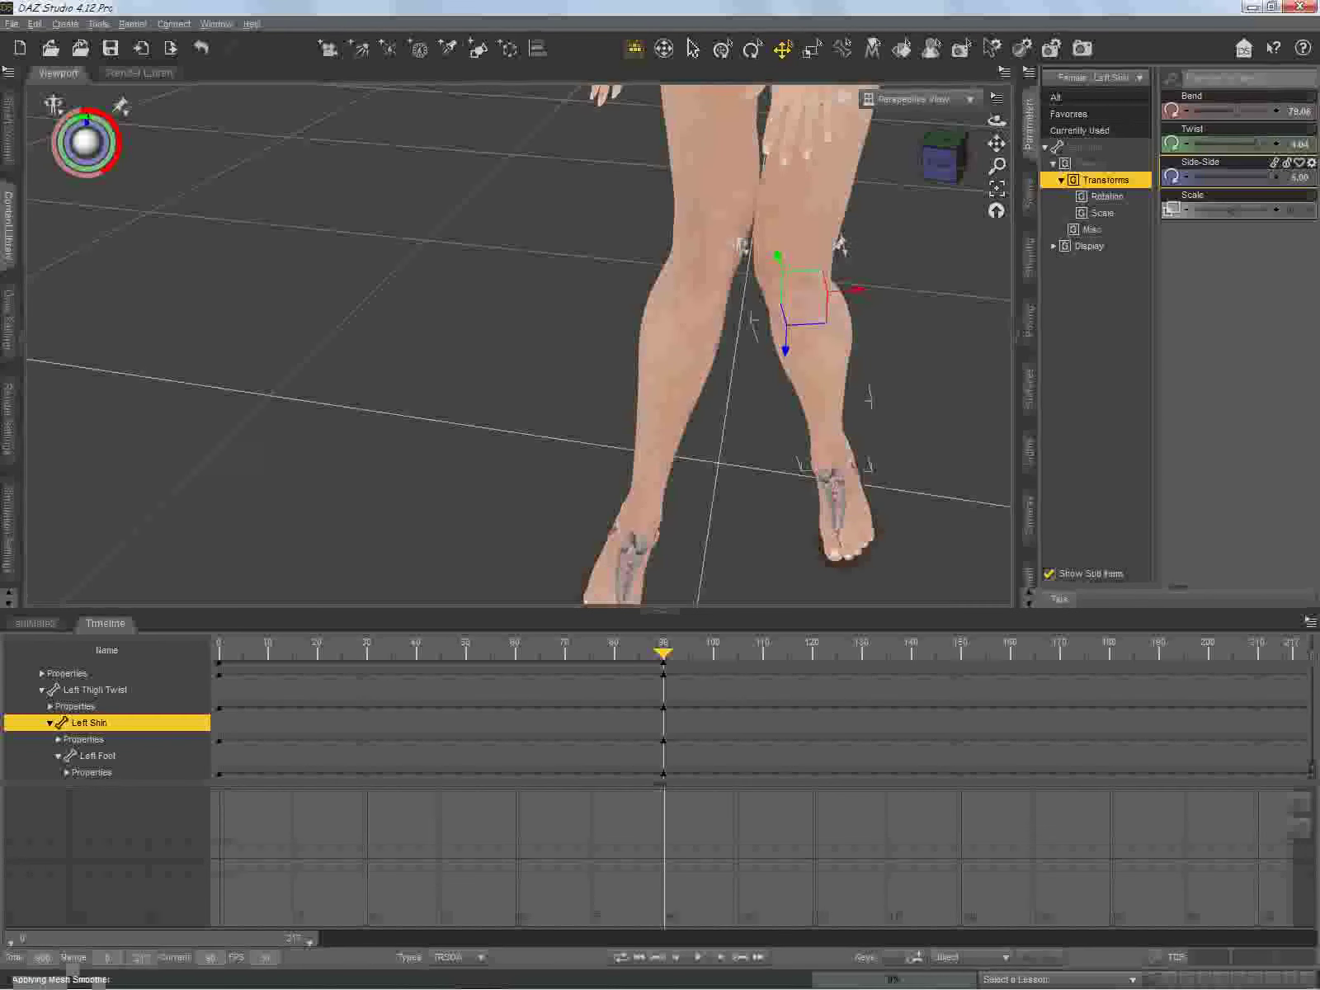
Step: Tilt the whole Genesis 3 Female figure forward by a few degrees of X Rotate
left_click_drag(944, 159, 975, 178)
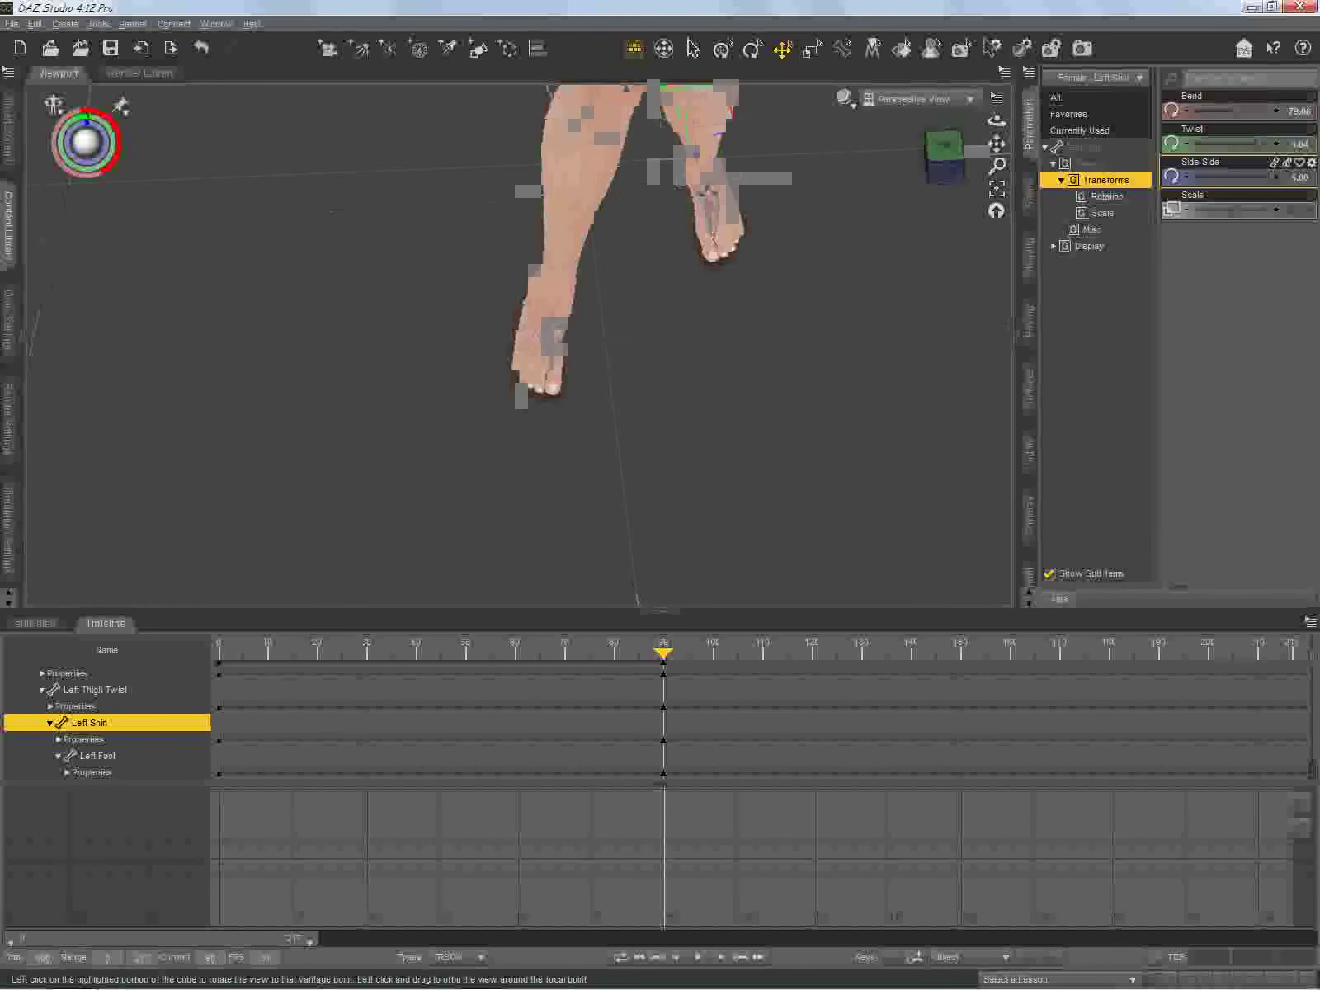
left_click_drag(997, 143, 970, 360)
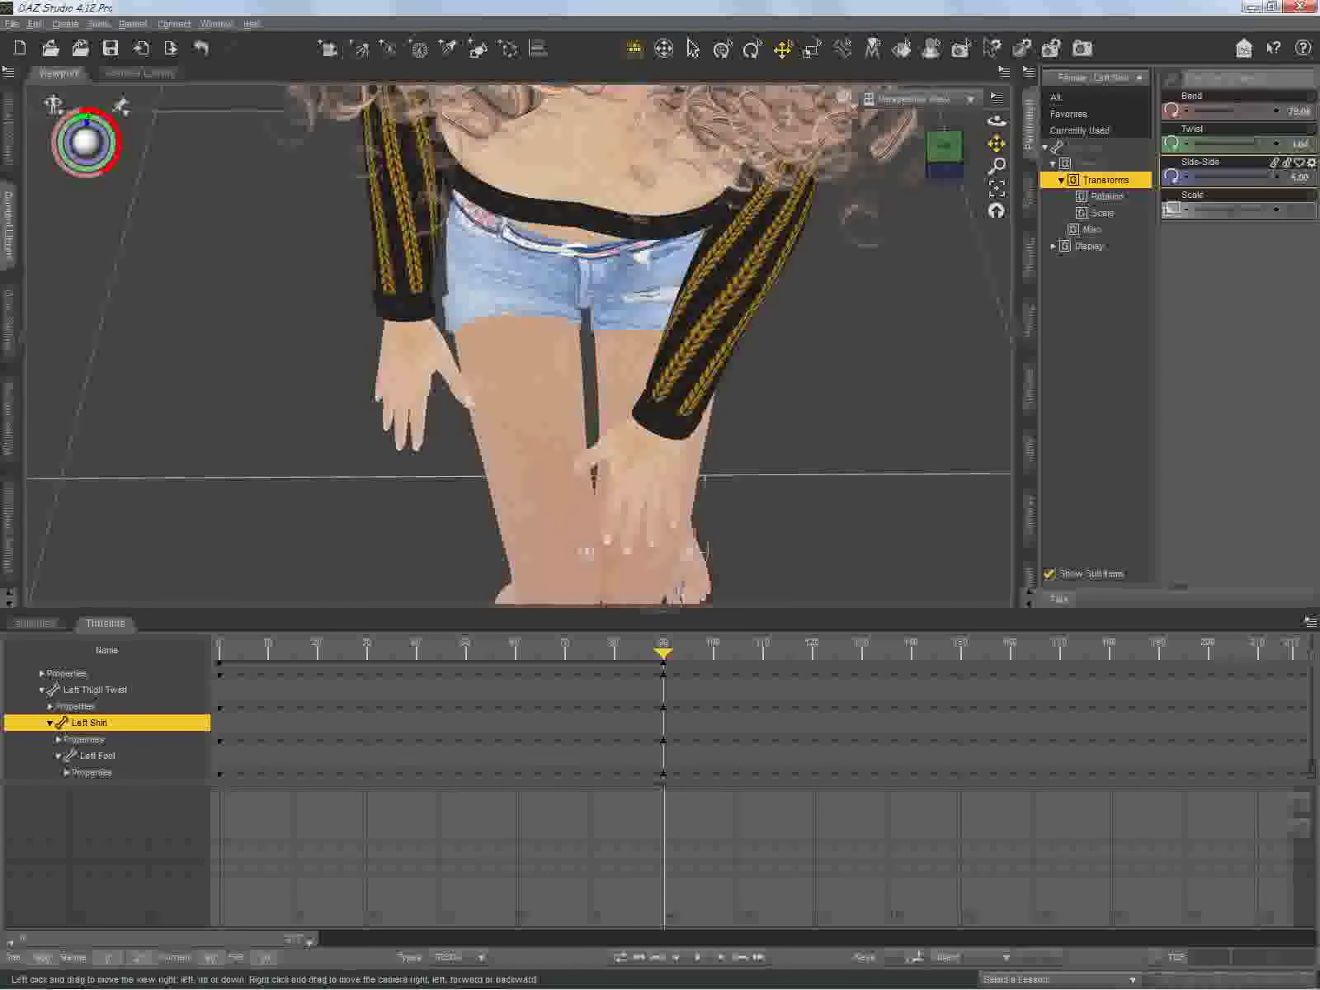
left_click_drag(944, 147, 706, 124)
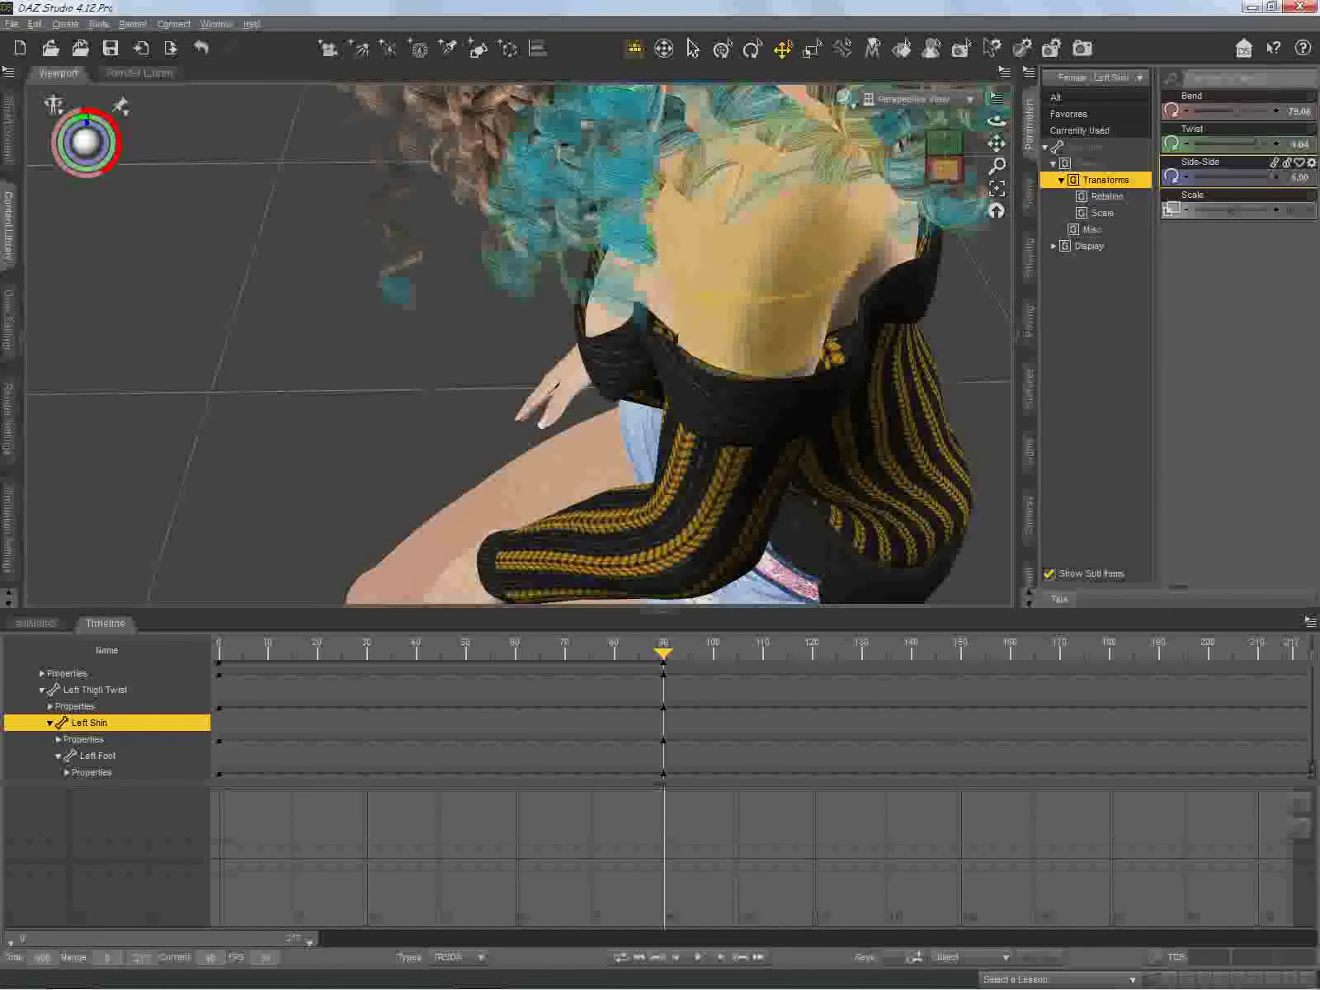
left_click(1097, 77)
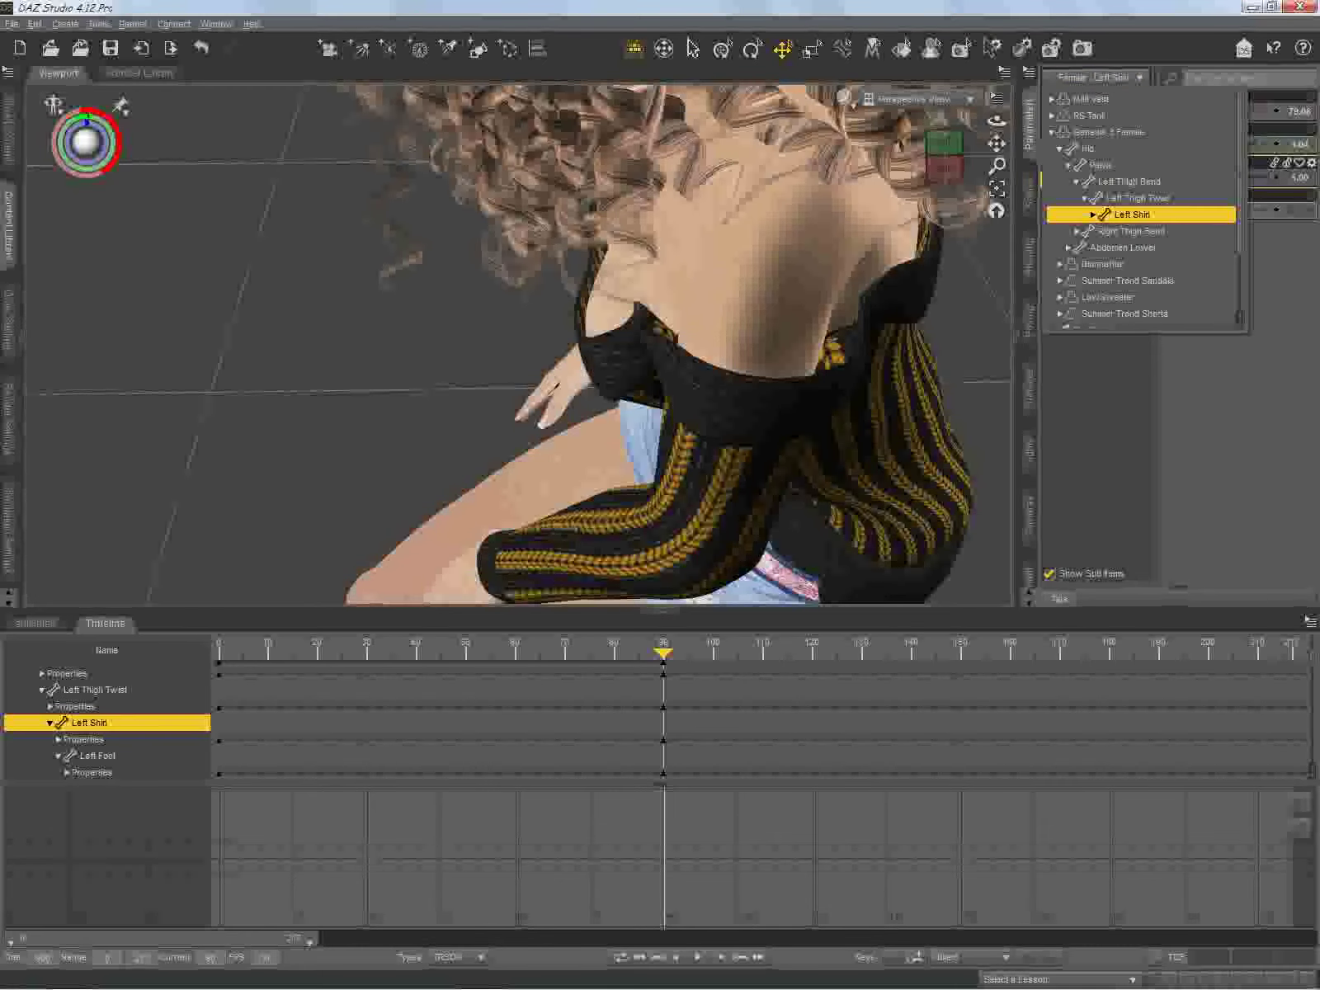
left_click(1109, 132)
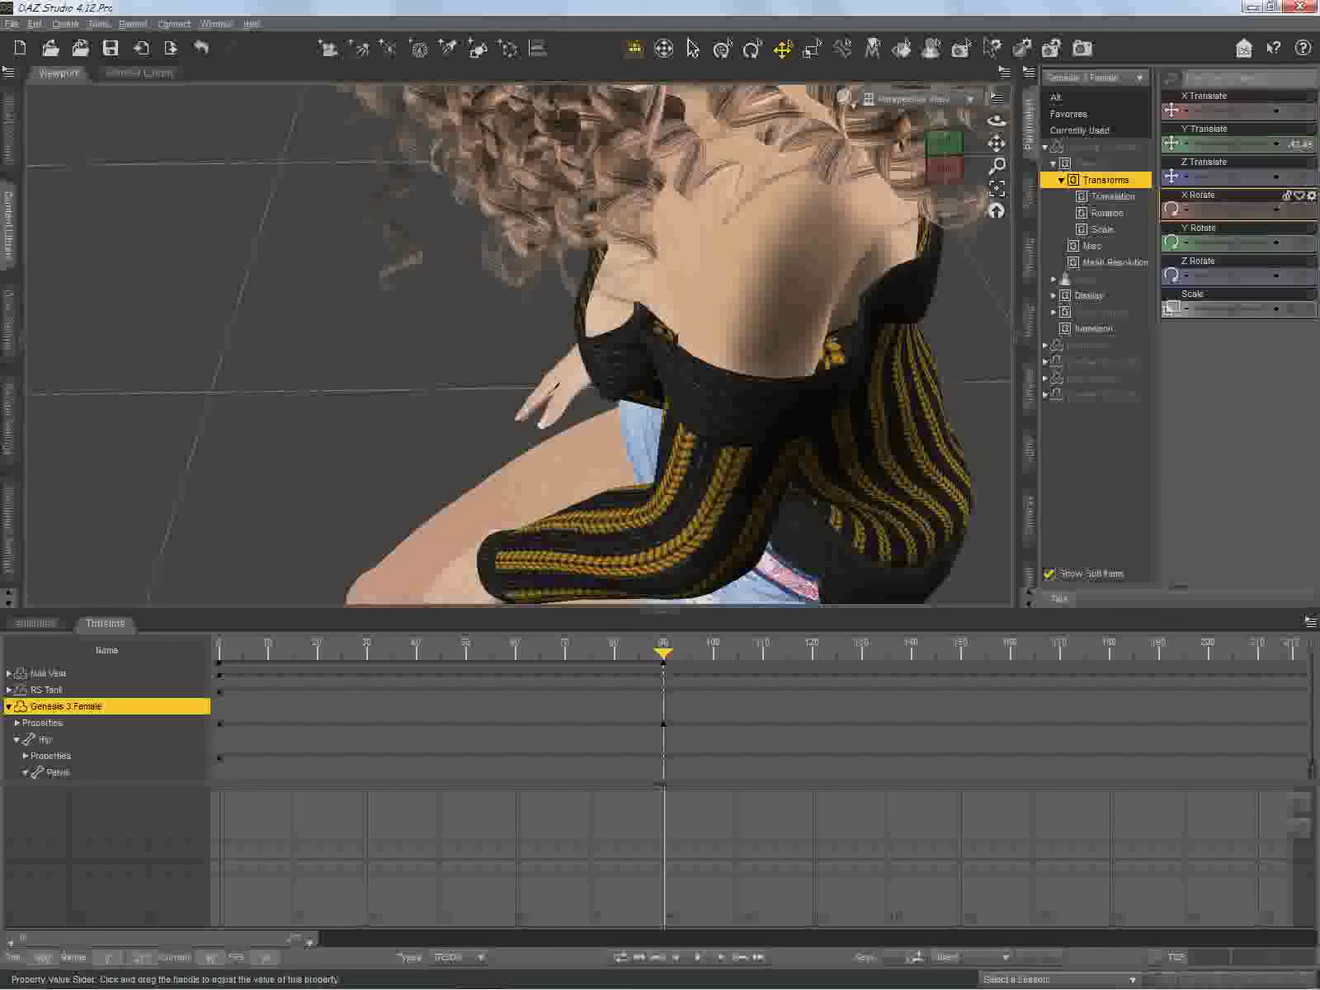
left_click_drag(1236, 210, 1258, 210)
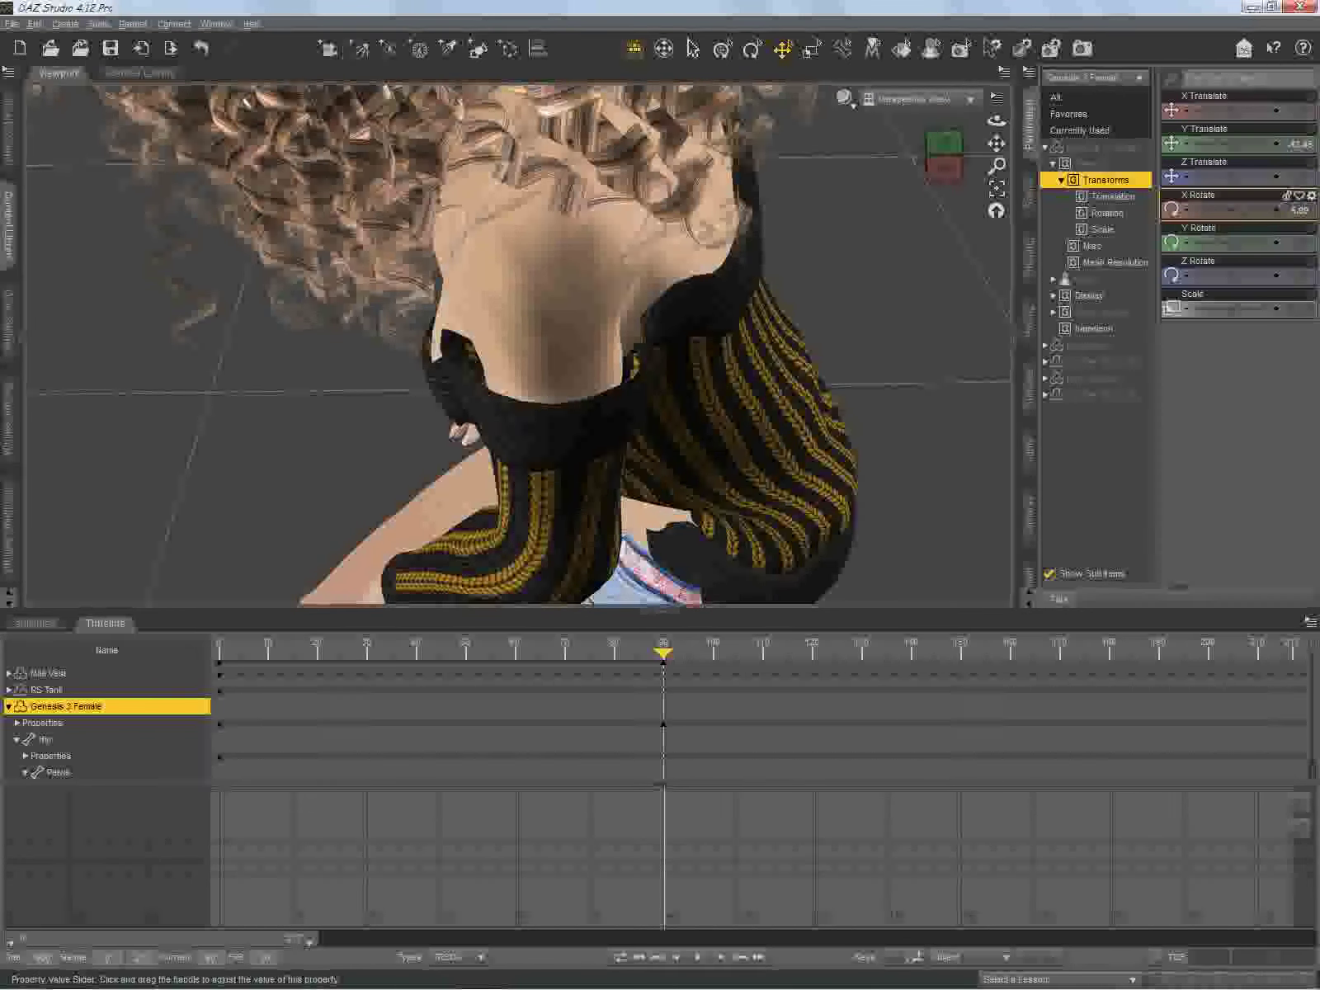
left_click_drag(1240, 210, 1243, 211)
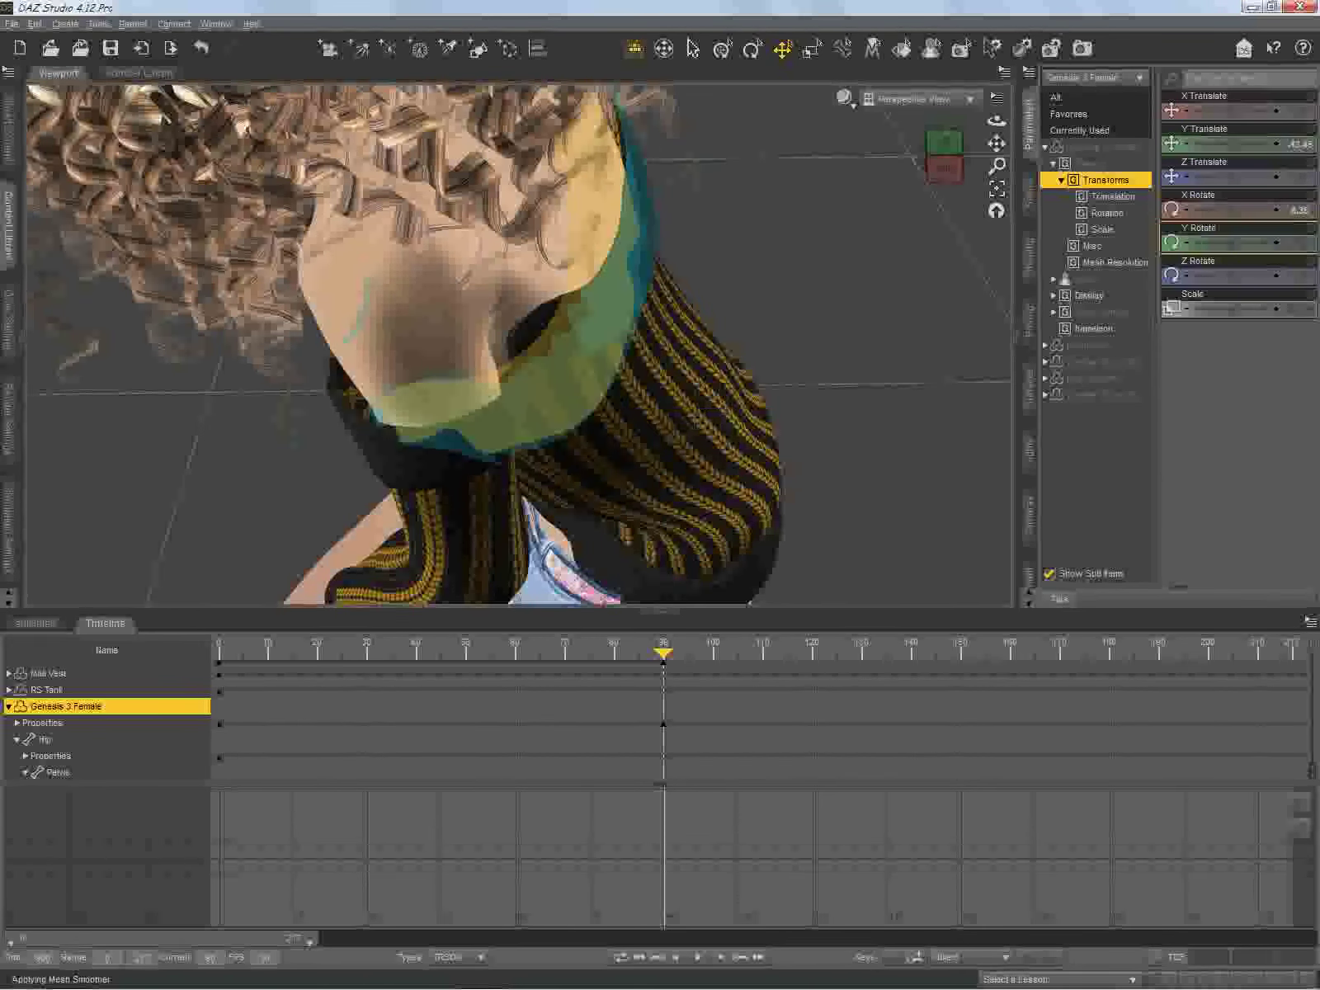
Step: Bend the Chest Lower bone back to about -4.67
left_click(522, 294)
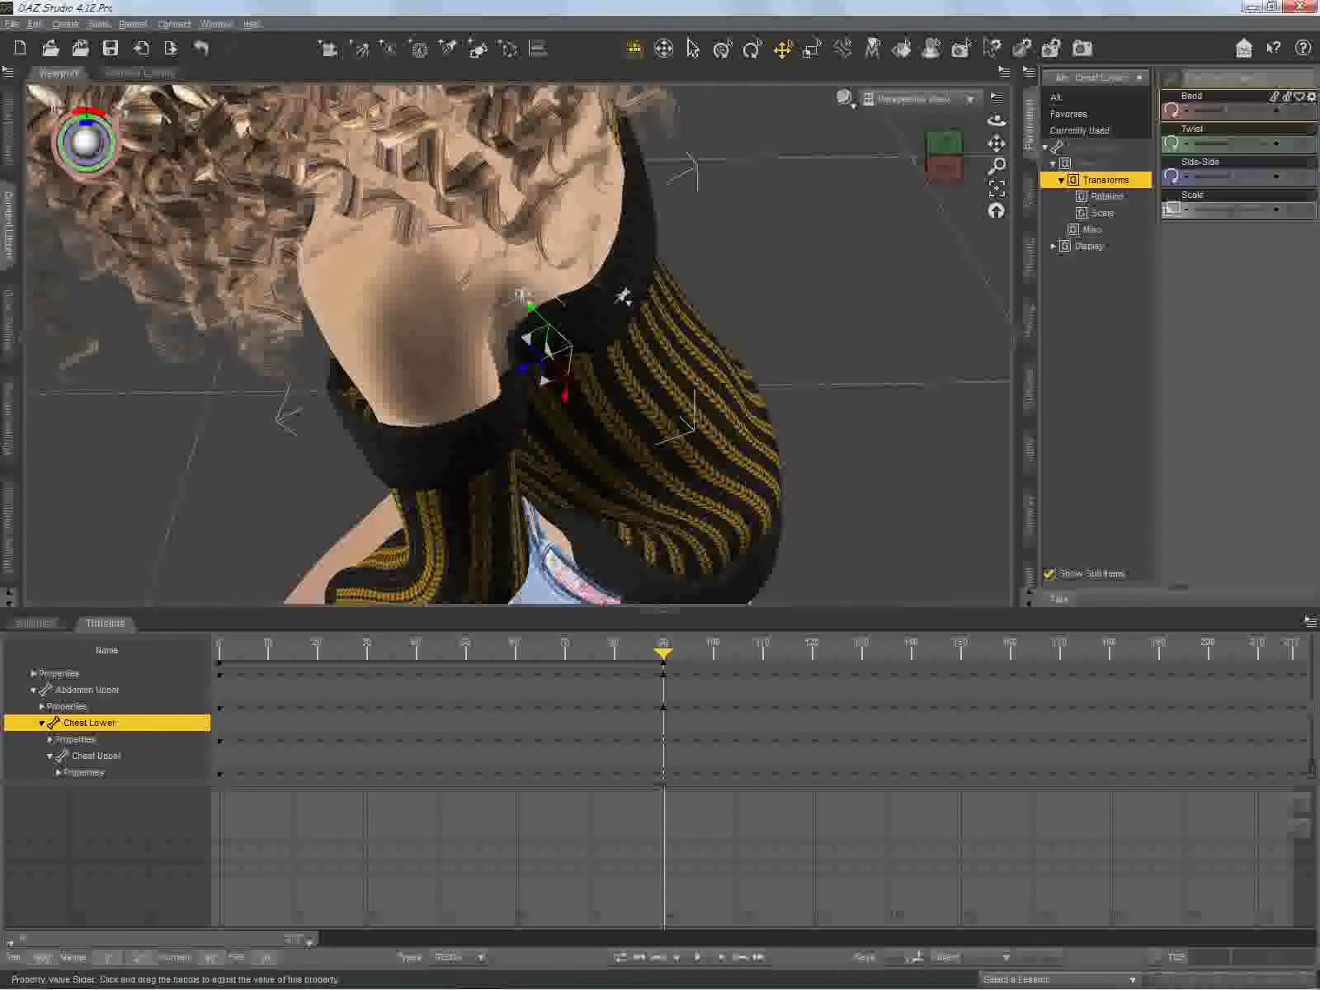
left_click_drag(1227, 111, 1223, 111)
left_click_drag(522, 294, 522, 294)
Step: Adjust the Front-Back rotation of the left shoulder to swing the upper arm further forward
left_click_drag(944, 168, 990, 170)
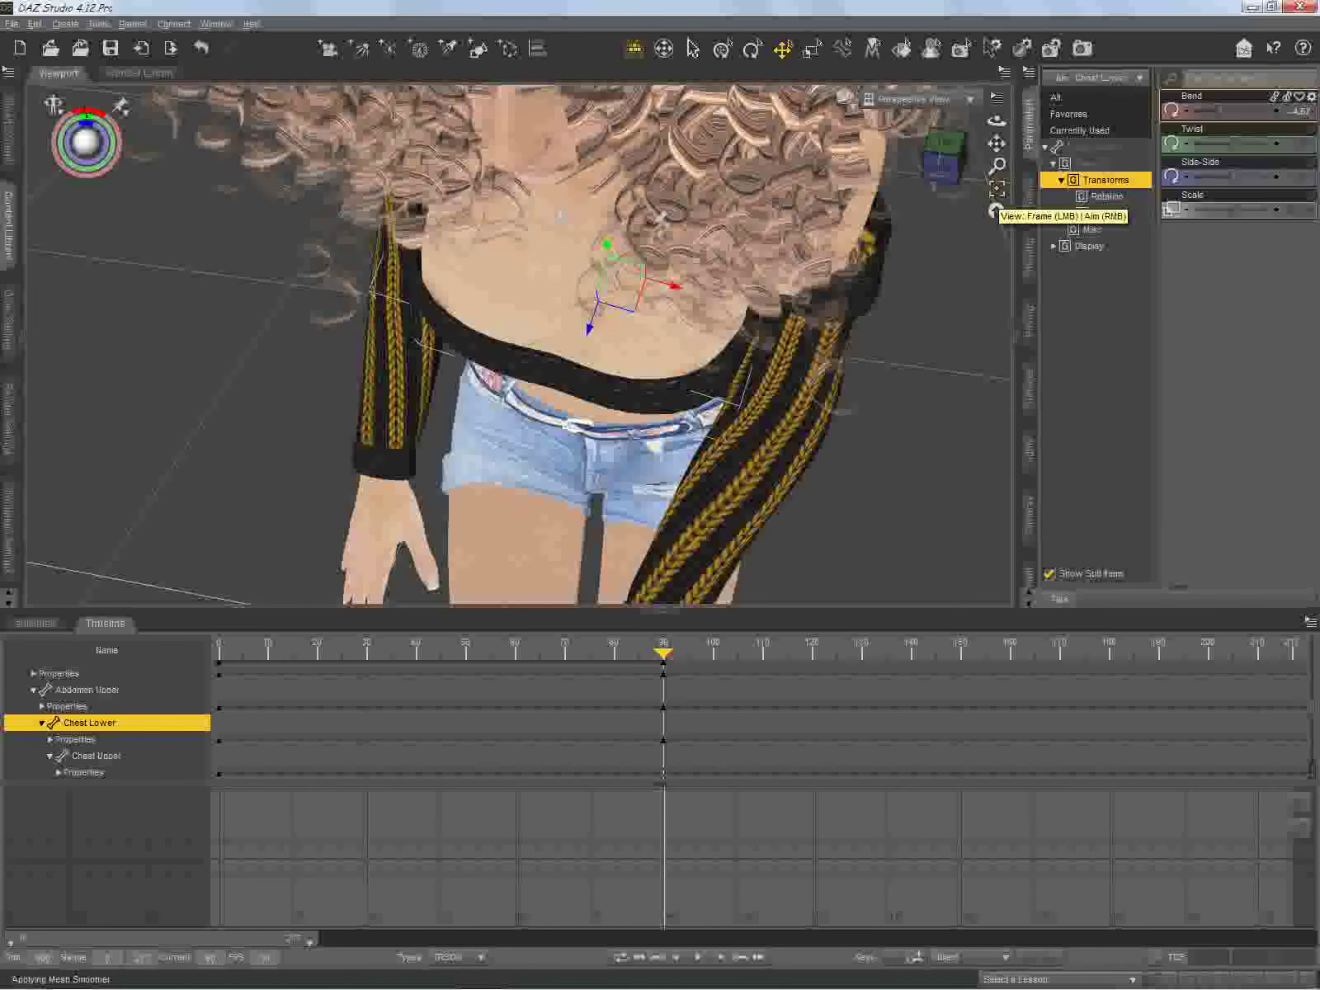
left_click(996, 189)
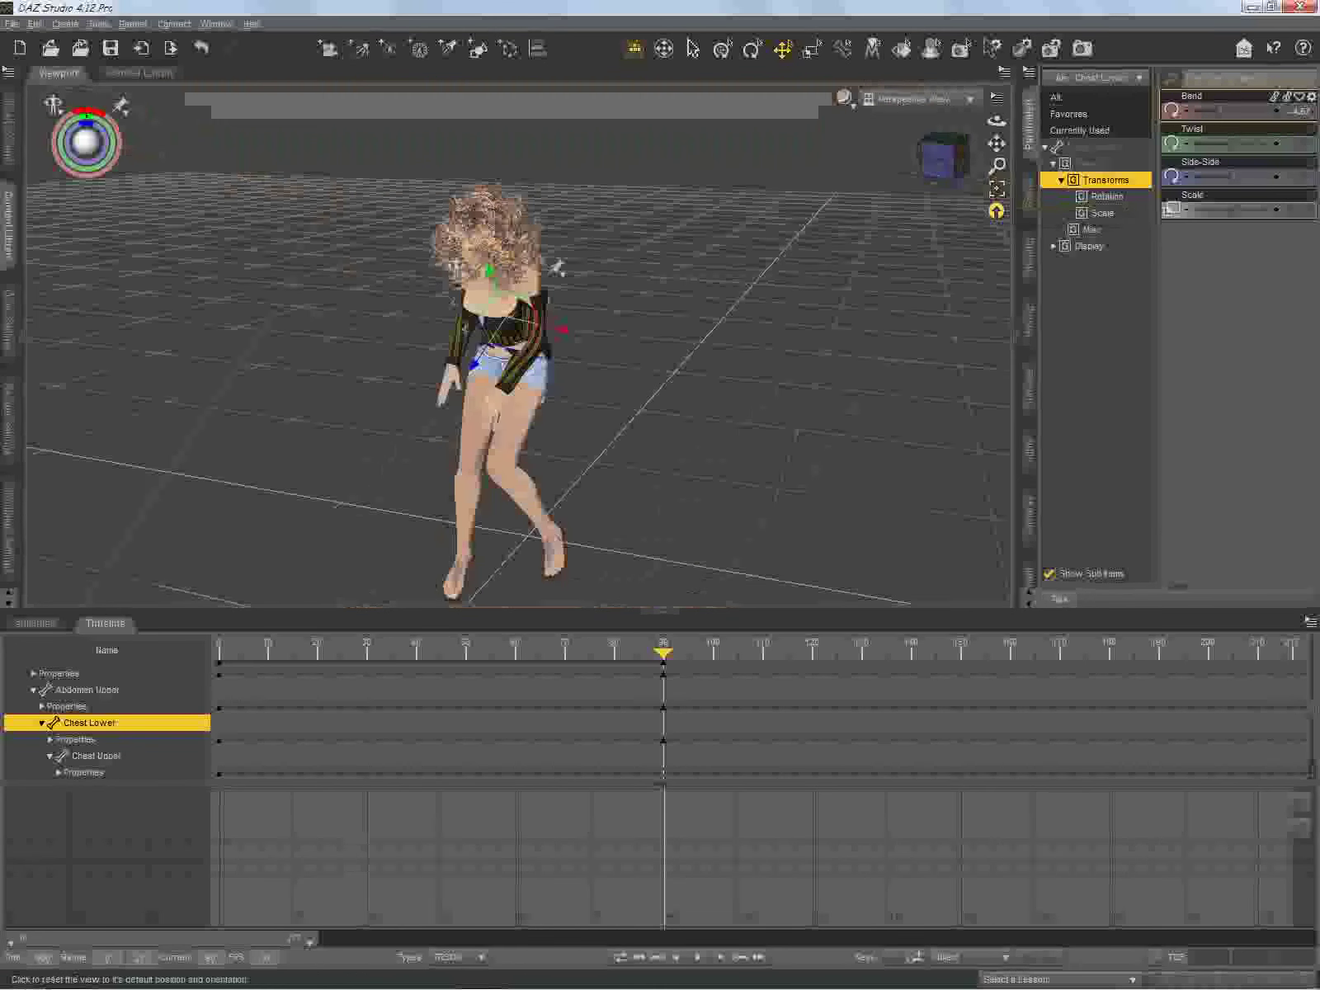
mouse_move(938, 161)
left_mouse_down()
mouse_move(960, 185)
mouse_move(953, 156)
left_mouse_up()
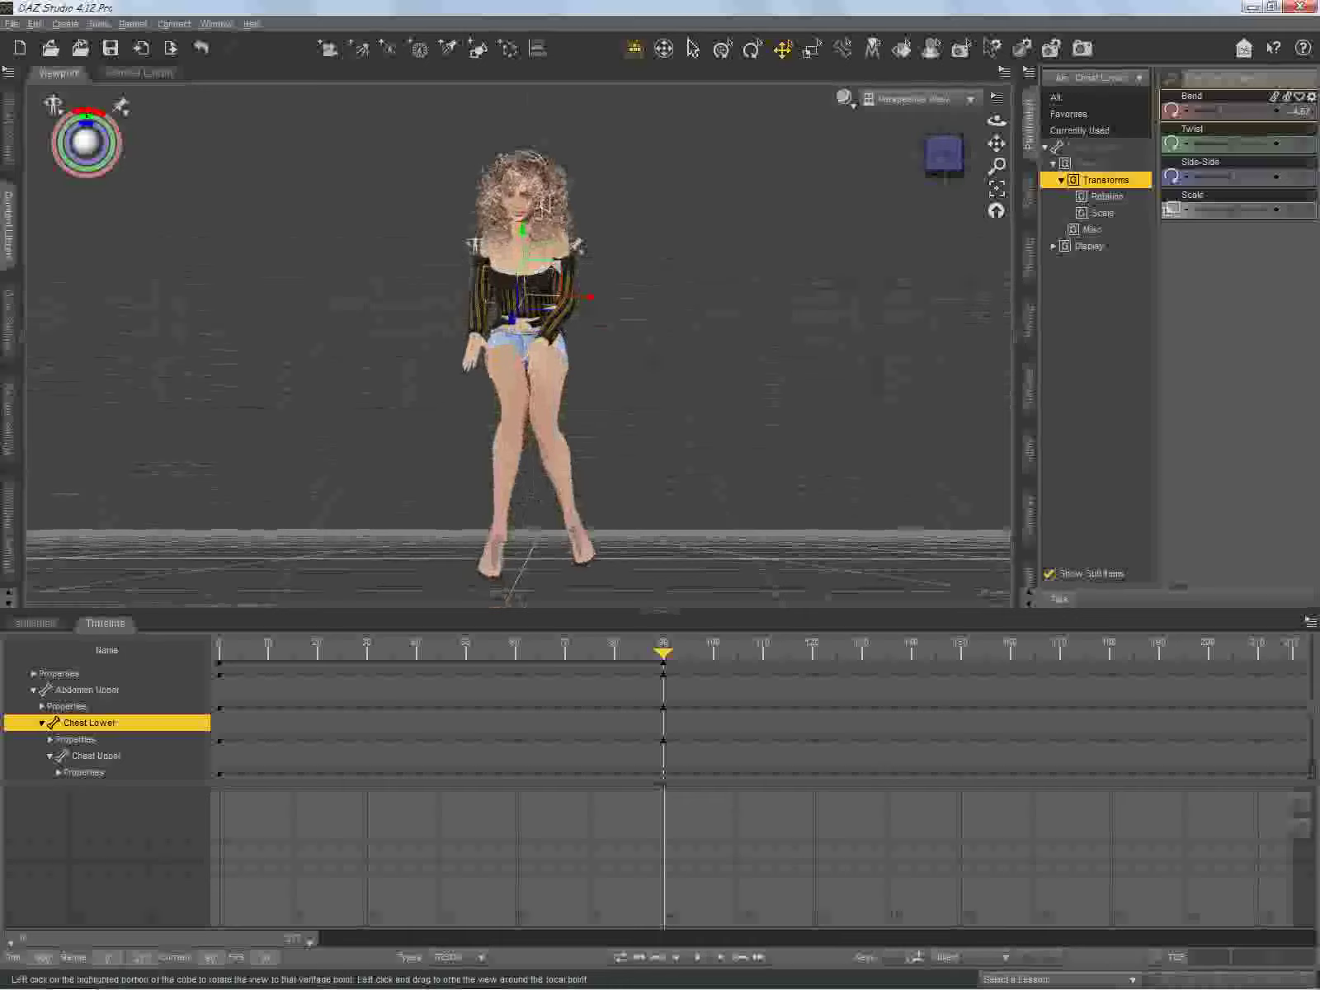
mouse_move(544, 207)
middle_mouse_down()
mouse_move(567, 198)
mouse_move(550, 208)
mouse_move(548, 240)
middle_mouse_up()
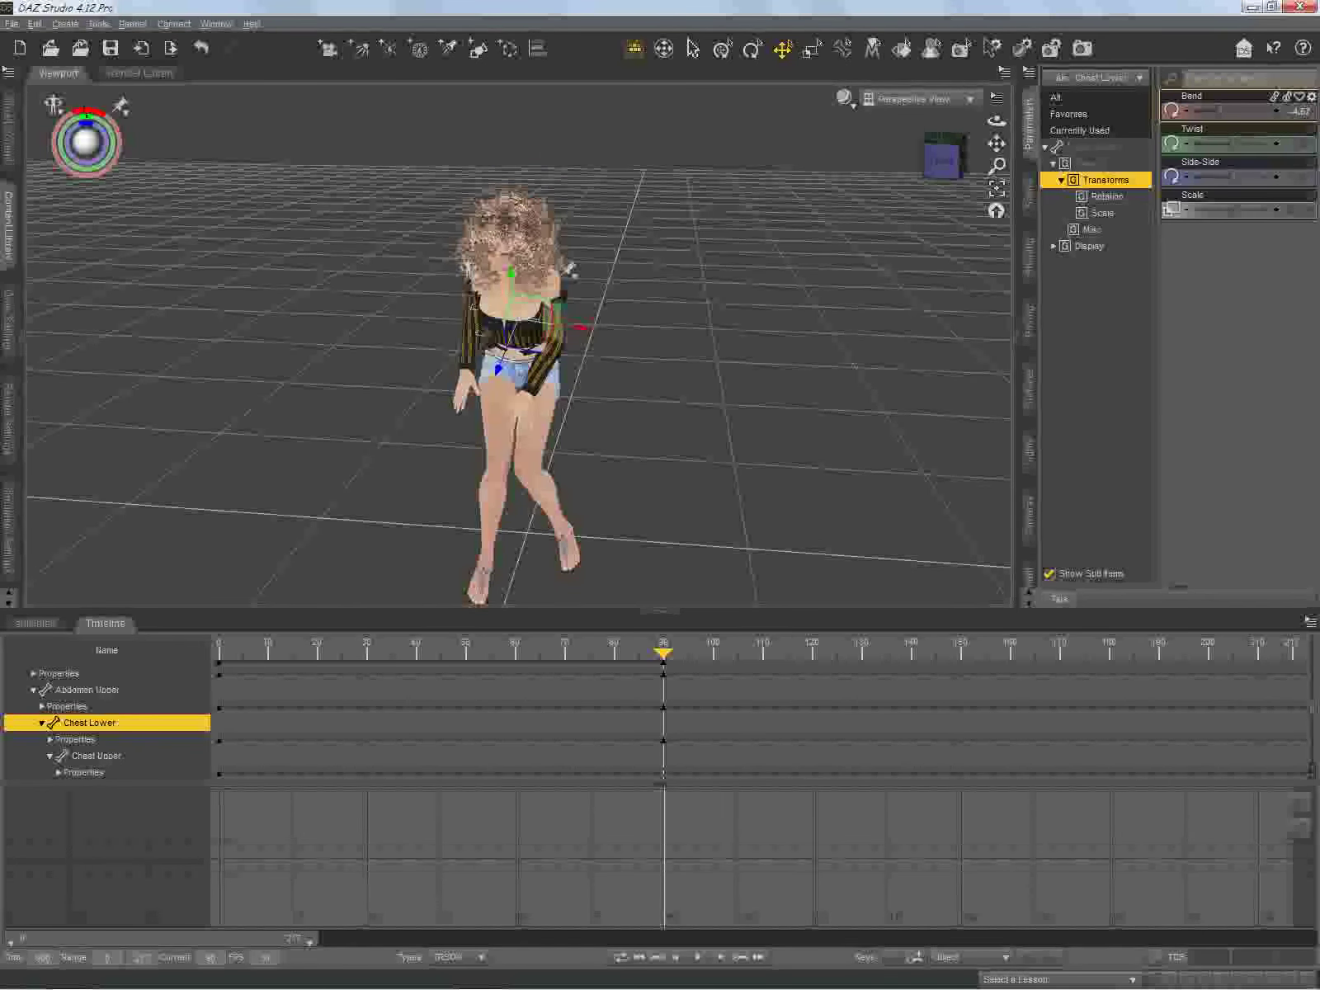
left_click(571, 268)
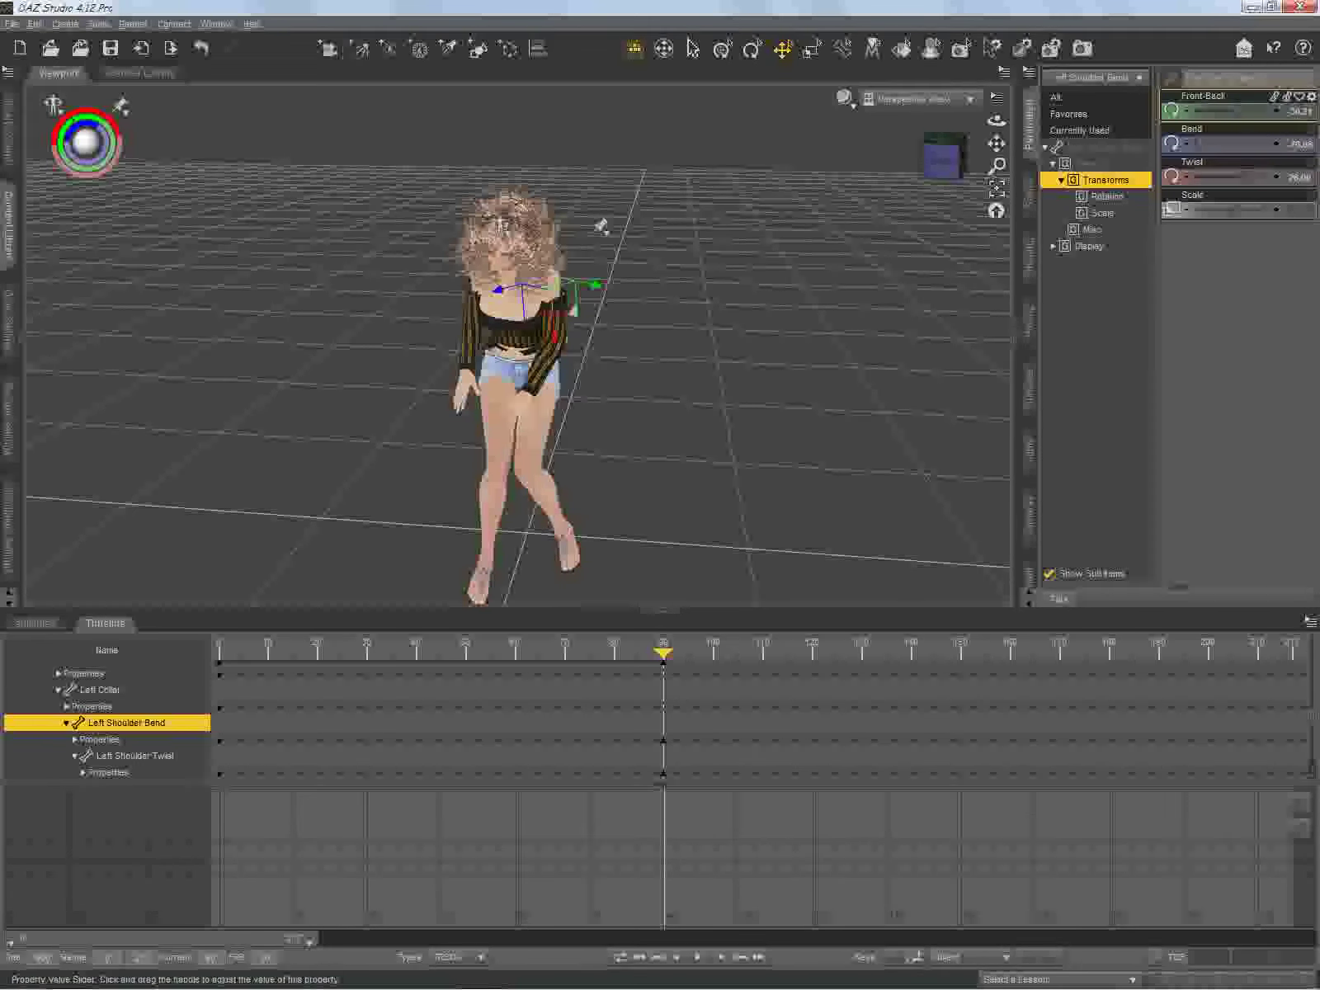
left_click_drag(1228, 110, 1226, 111)
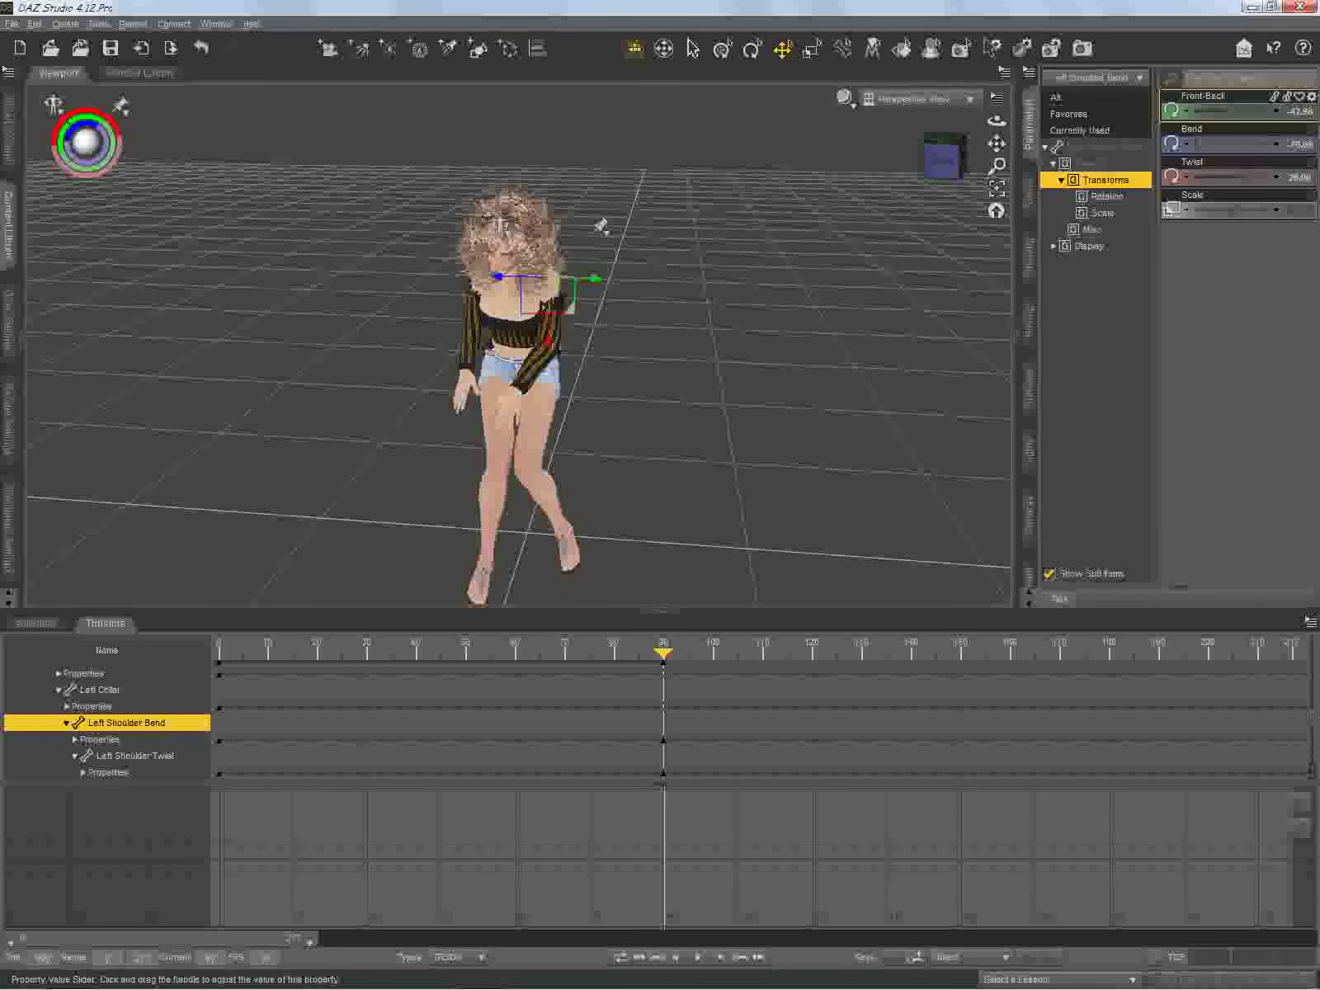
Step: Lower the left shoulder's Bend and increase its Twist to bring the arm down beside the body
left_click_drag(942, 160, 891, 191)
left_click_drag(532, 286, 510, 207)
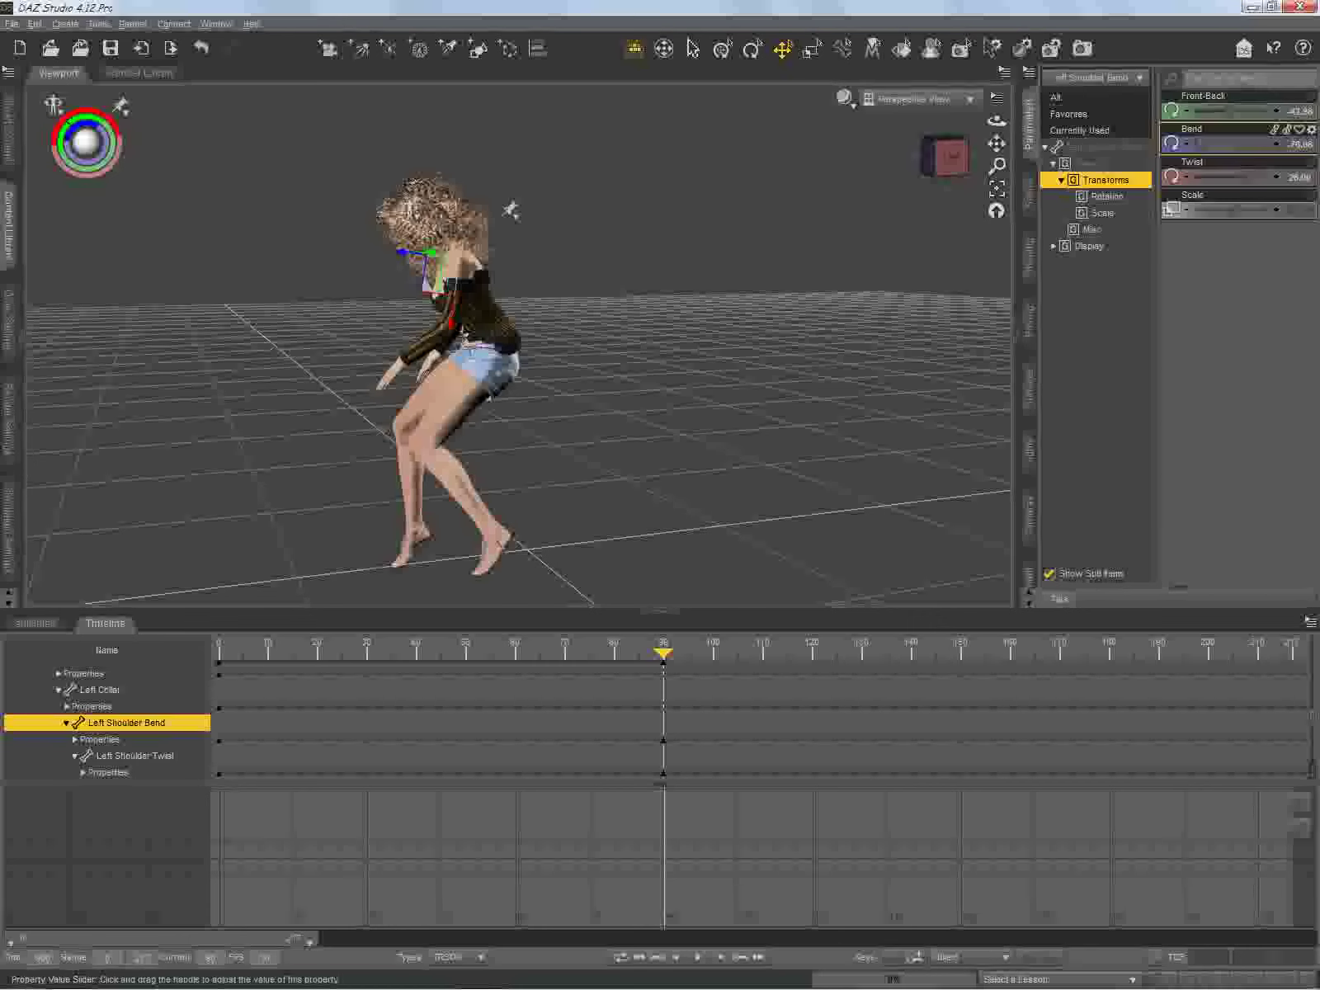
left_click_drag(1200, 145, 1194, 144)
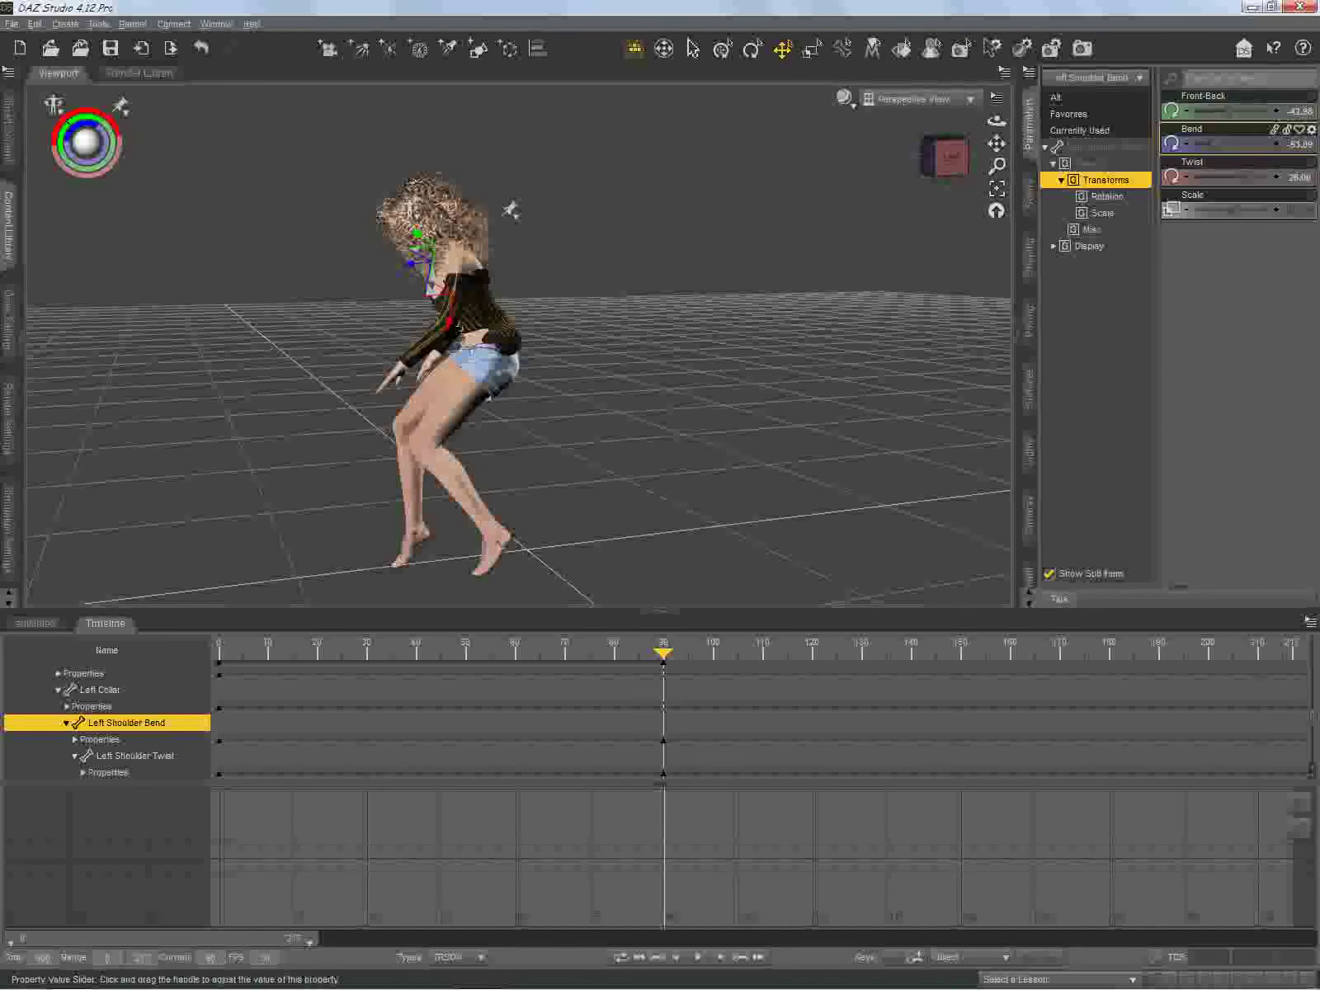
left_click_drag(1246, 178, 1249, 177)
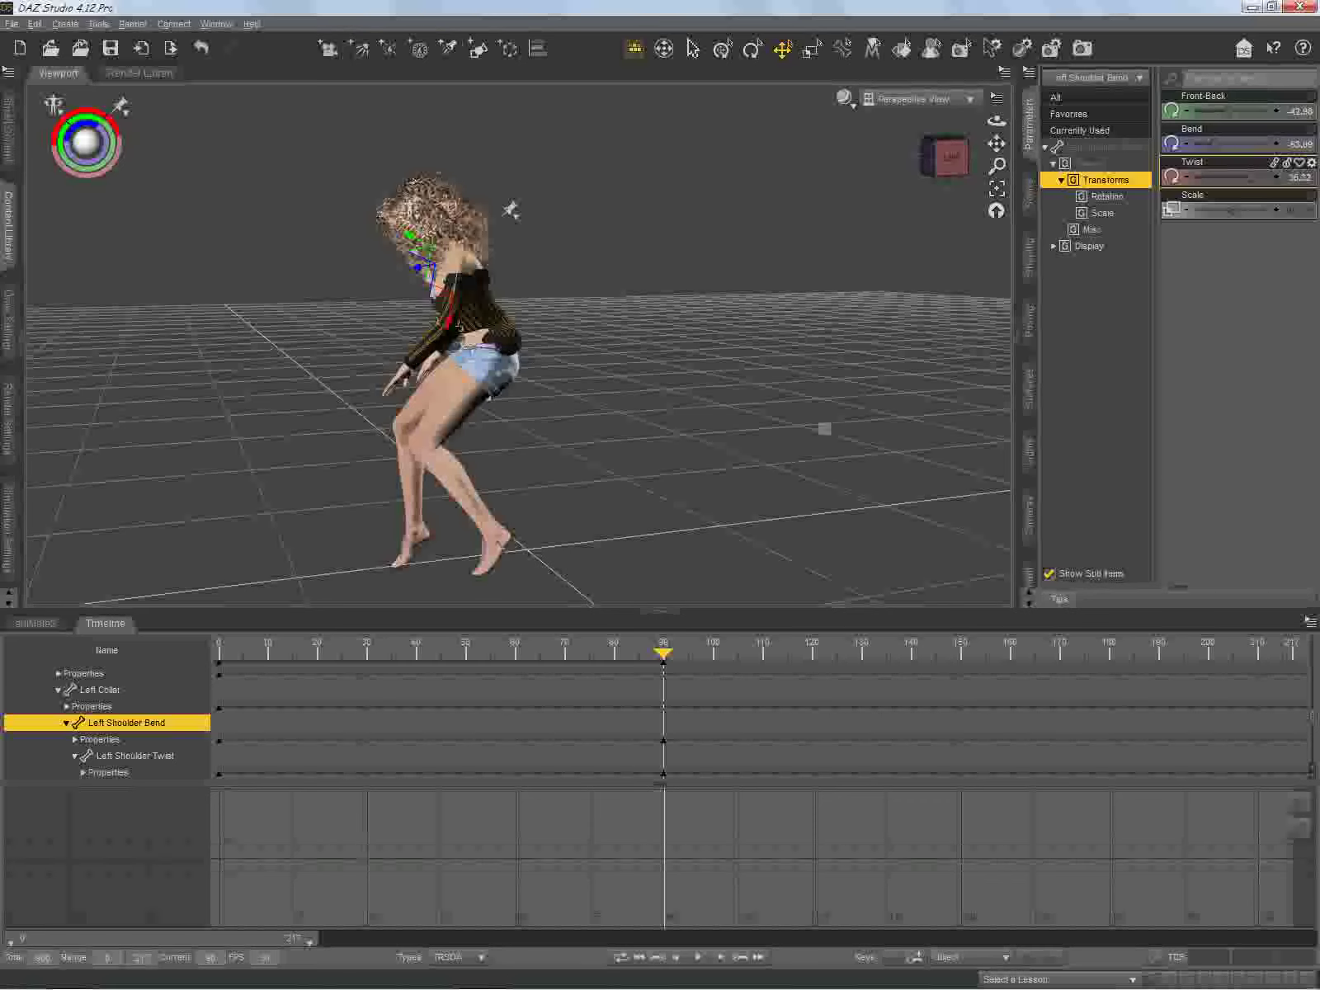
Step: Bend the Neck Lower bone to about -12.55 to raise the head
left_click_drag(997, 121, 1289, 323)
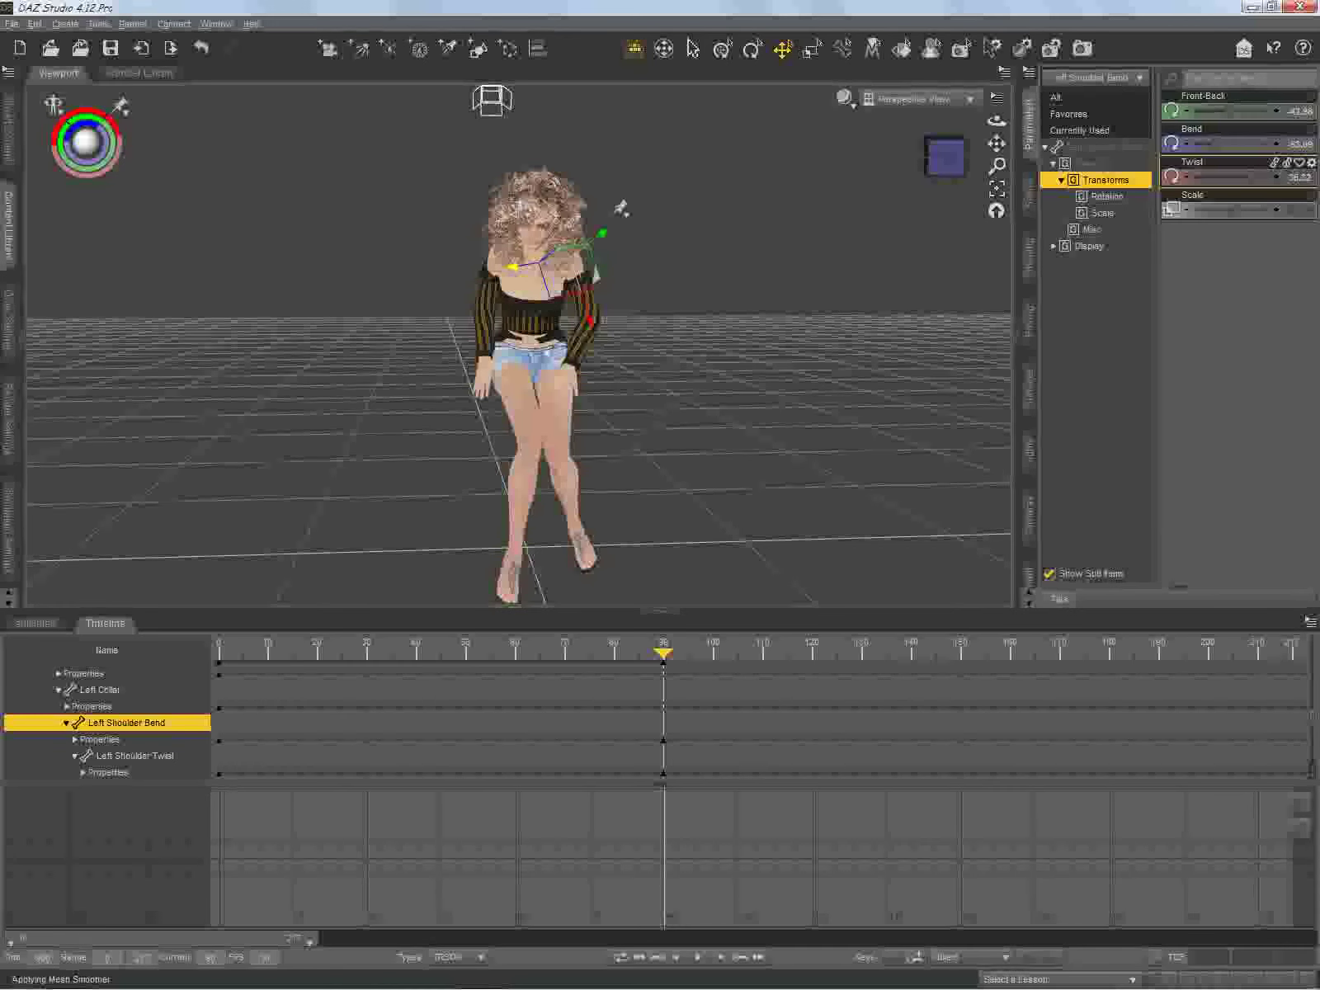
left_click(538, 255)
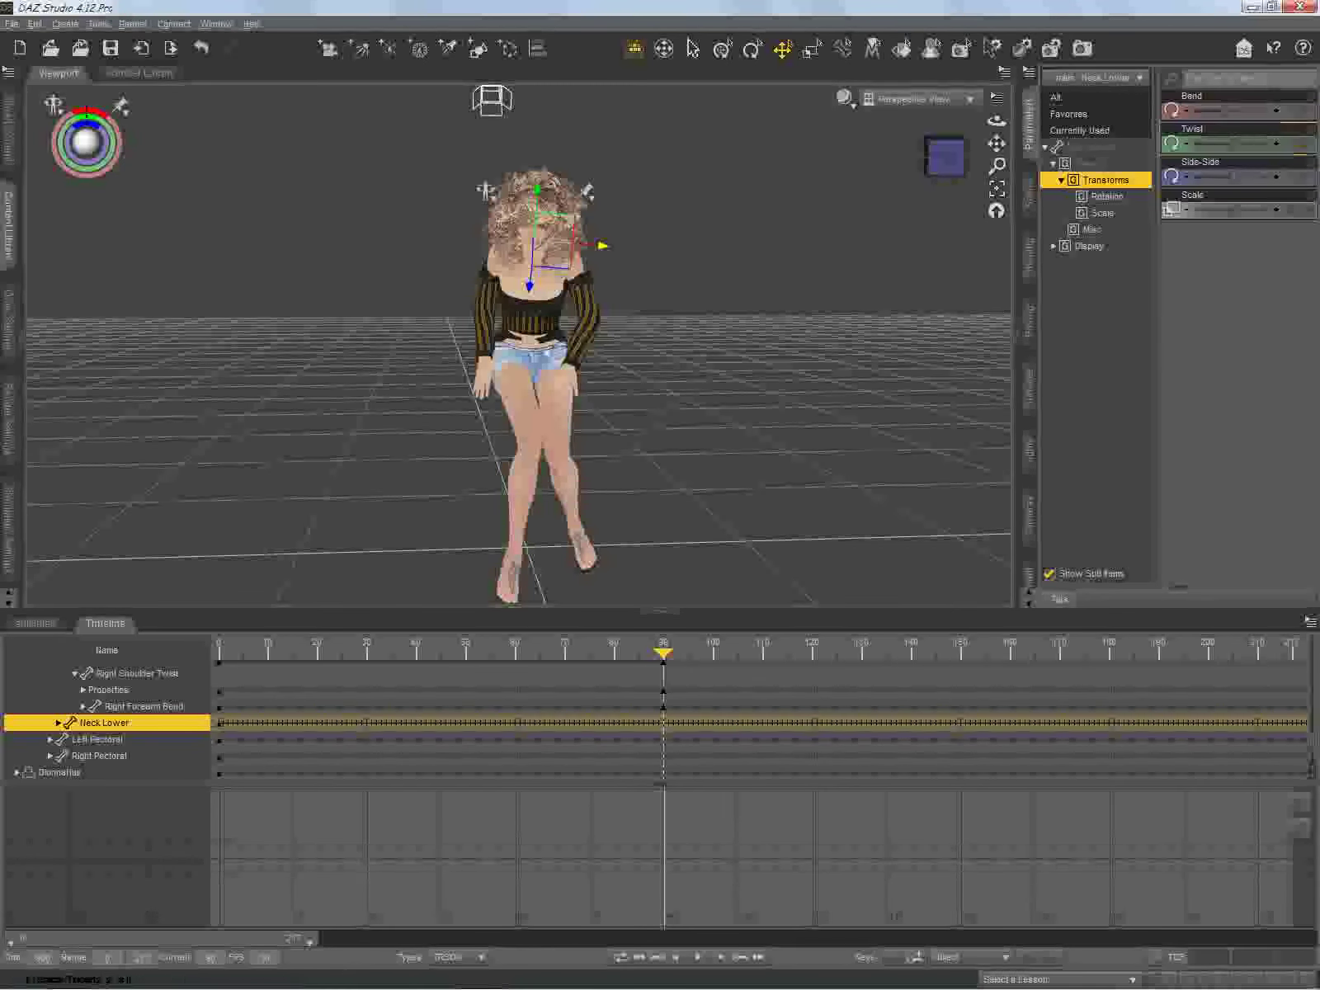
left_click_drag(1225, 110, 1235, 111)
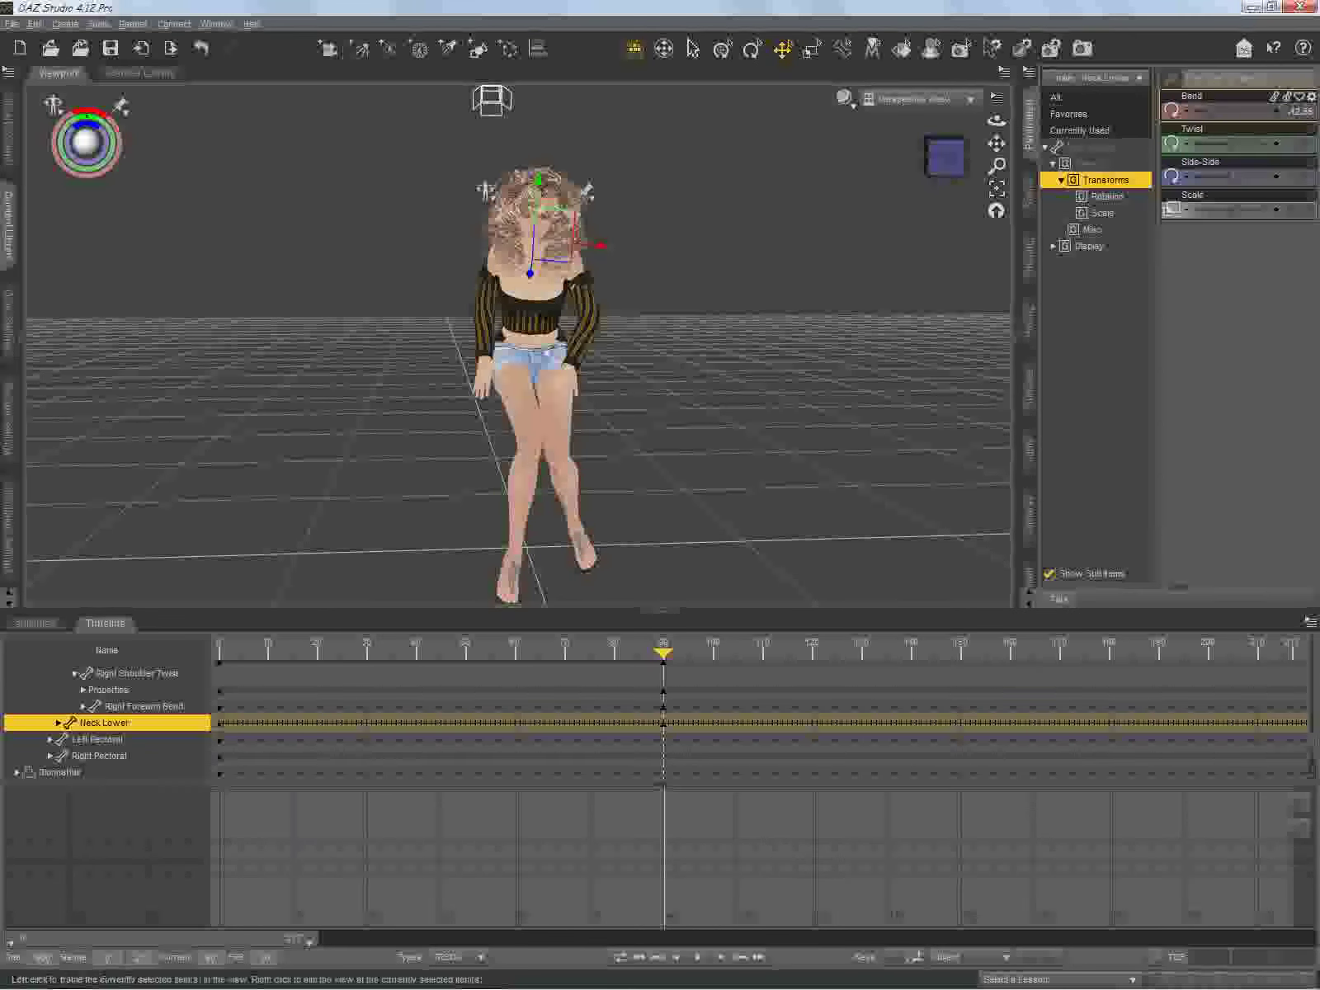
left_click(996, 188)
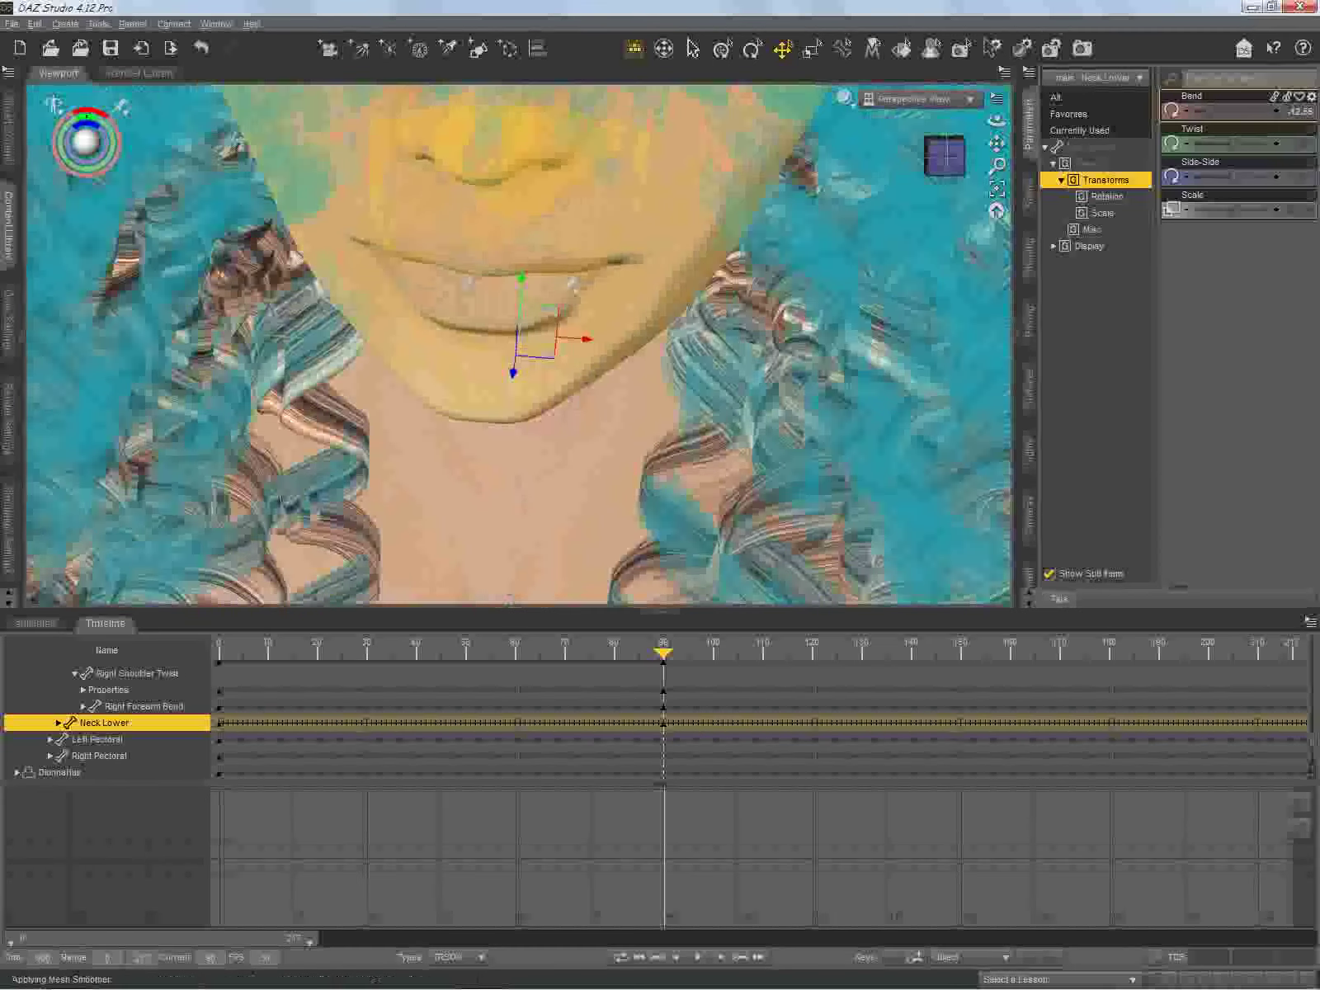
scroll(518, 347, "down", 5)
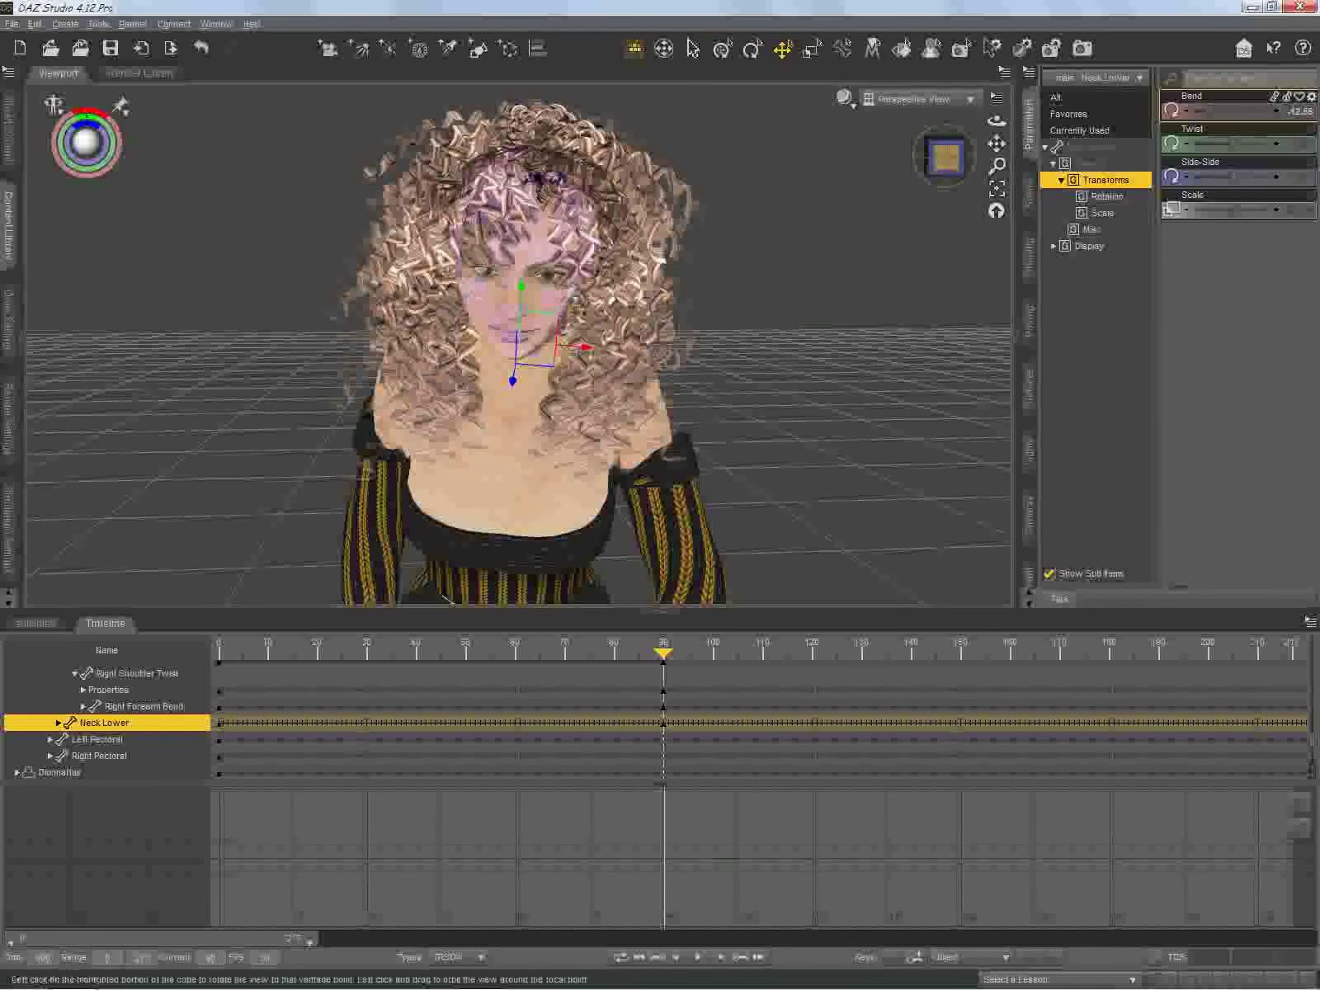
Step: Bend the Neck Upper bone to about -4.8 to tilt the head slightly back
left_click(946, 157)
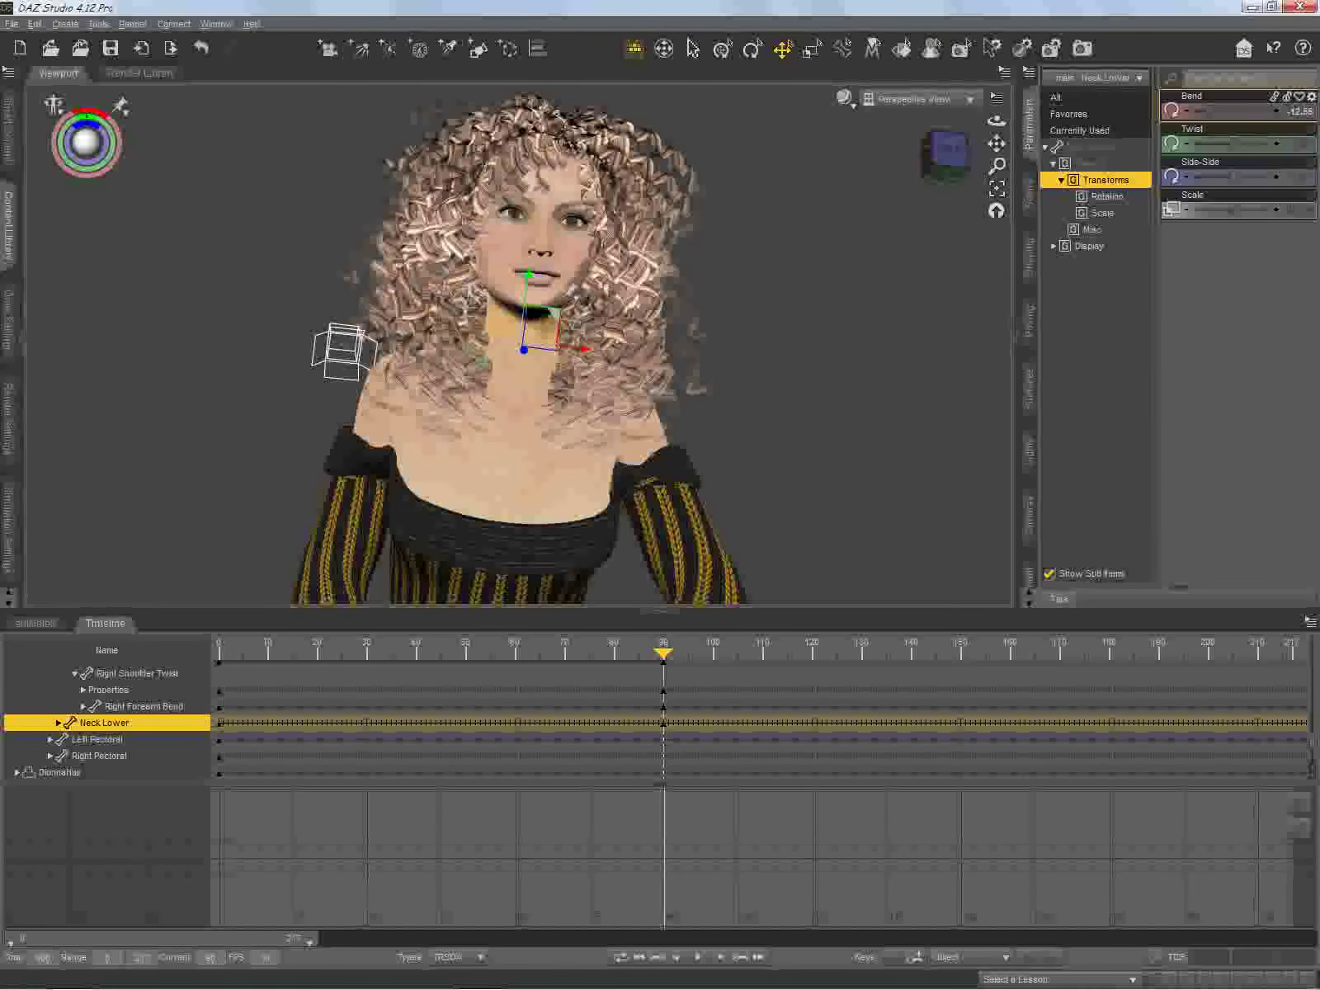
left_click(513, 325)
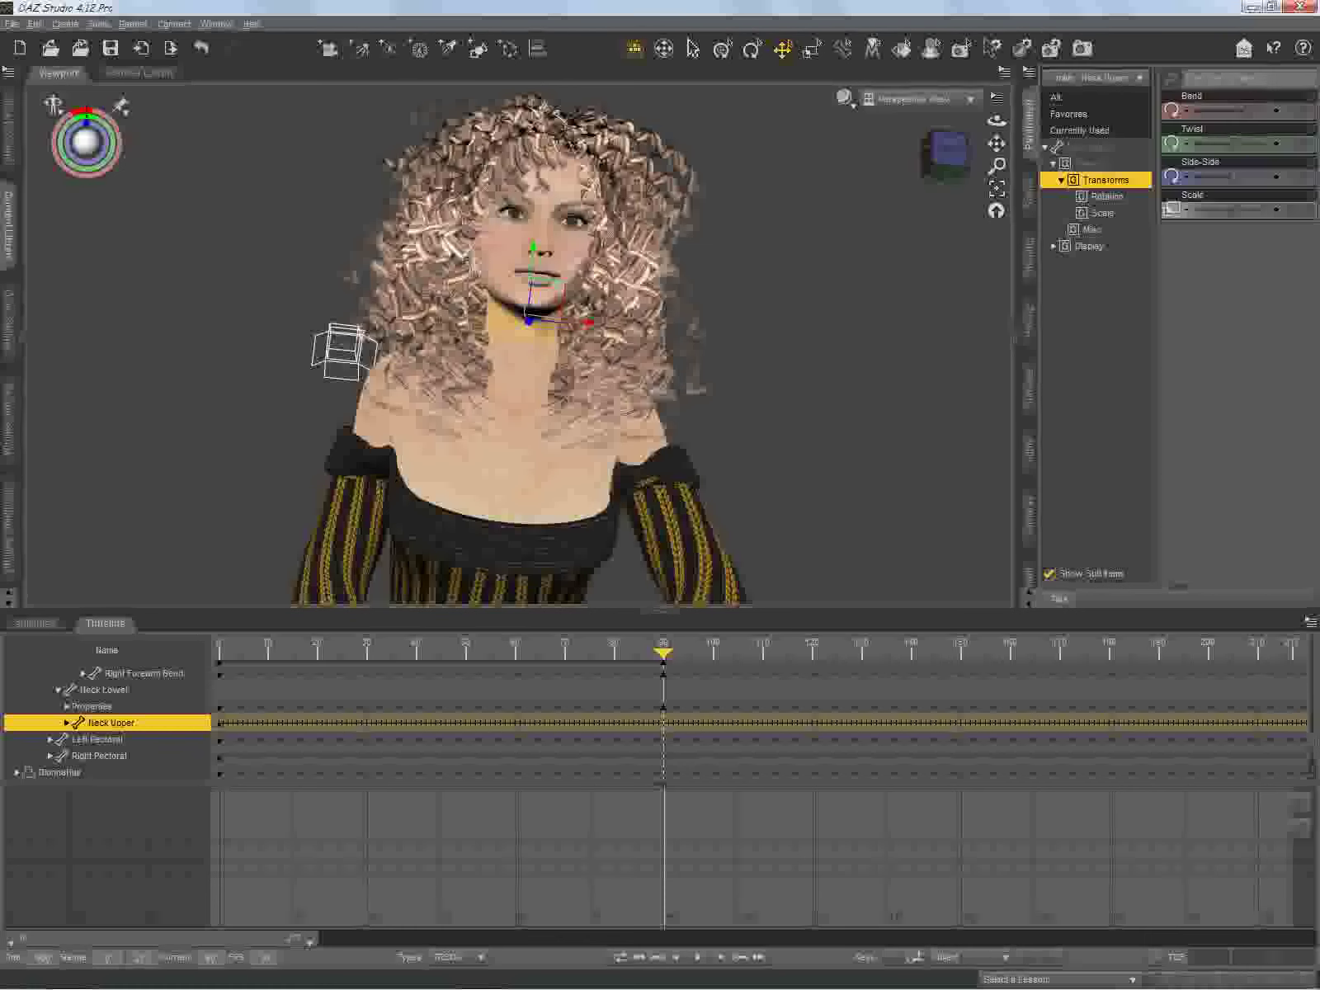
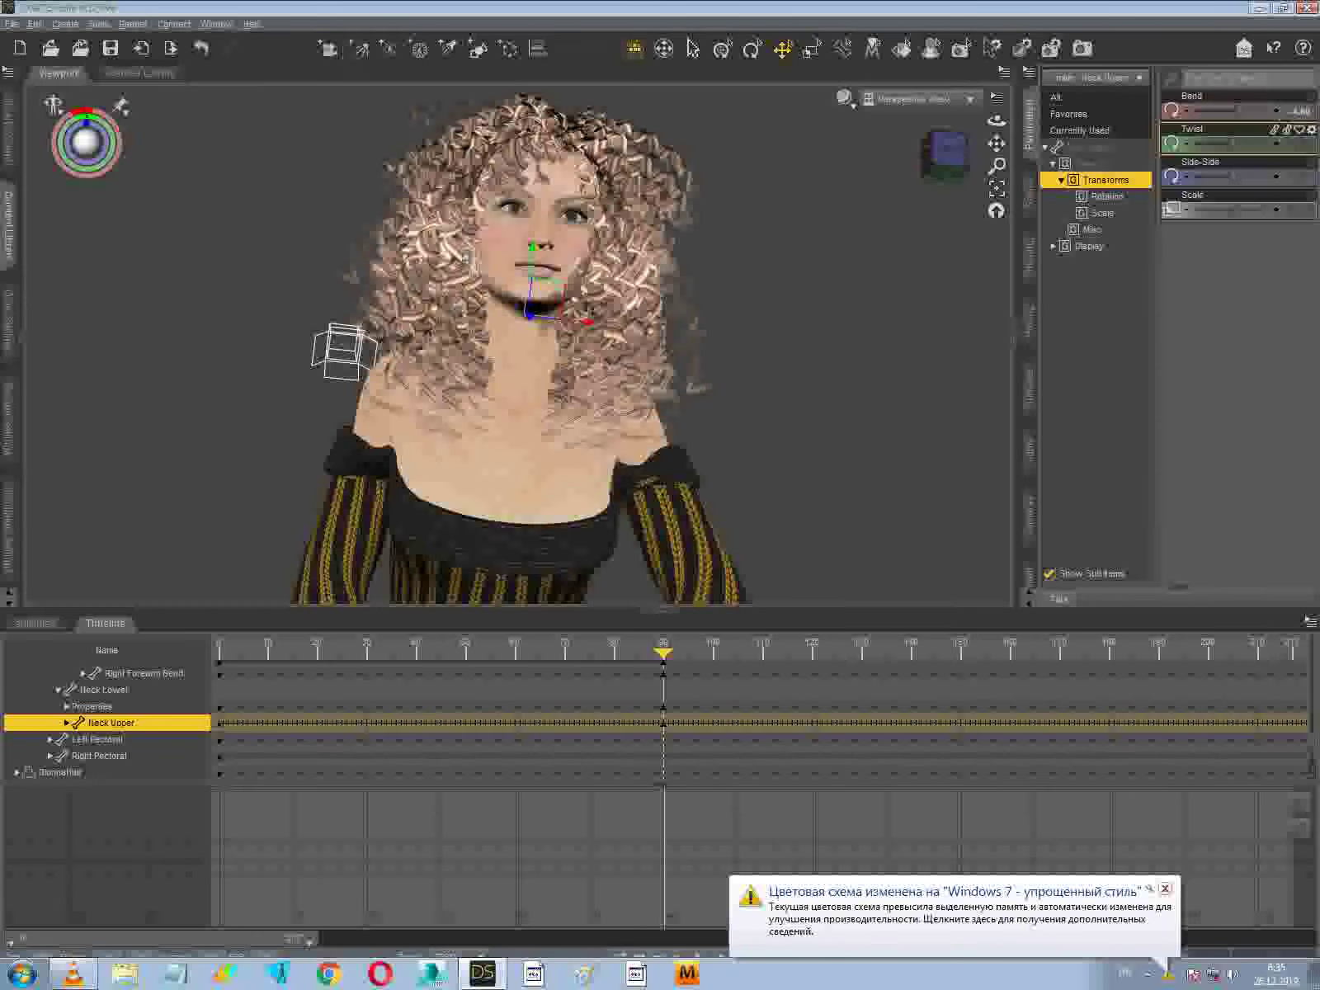
left_click(1165, 889)
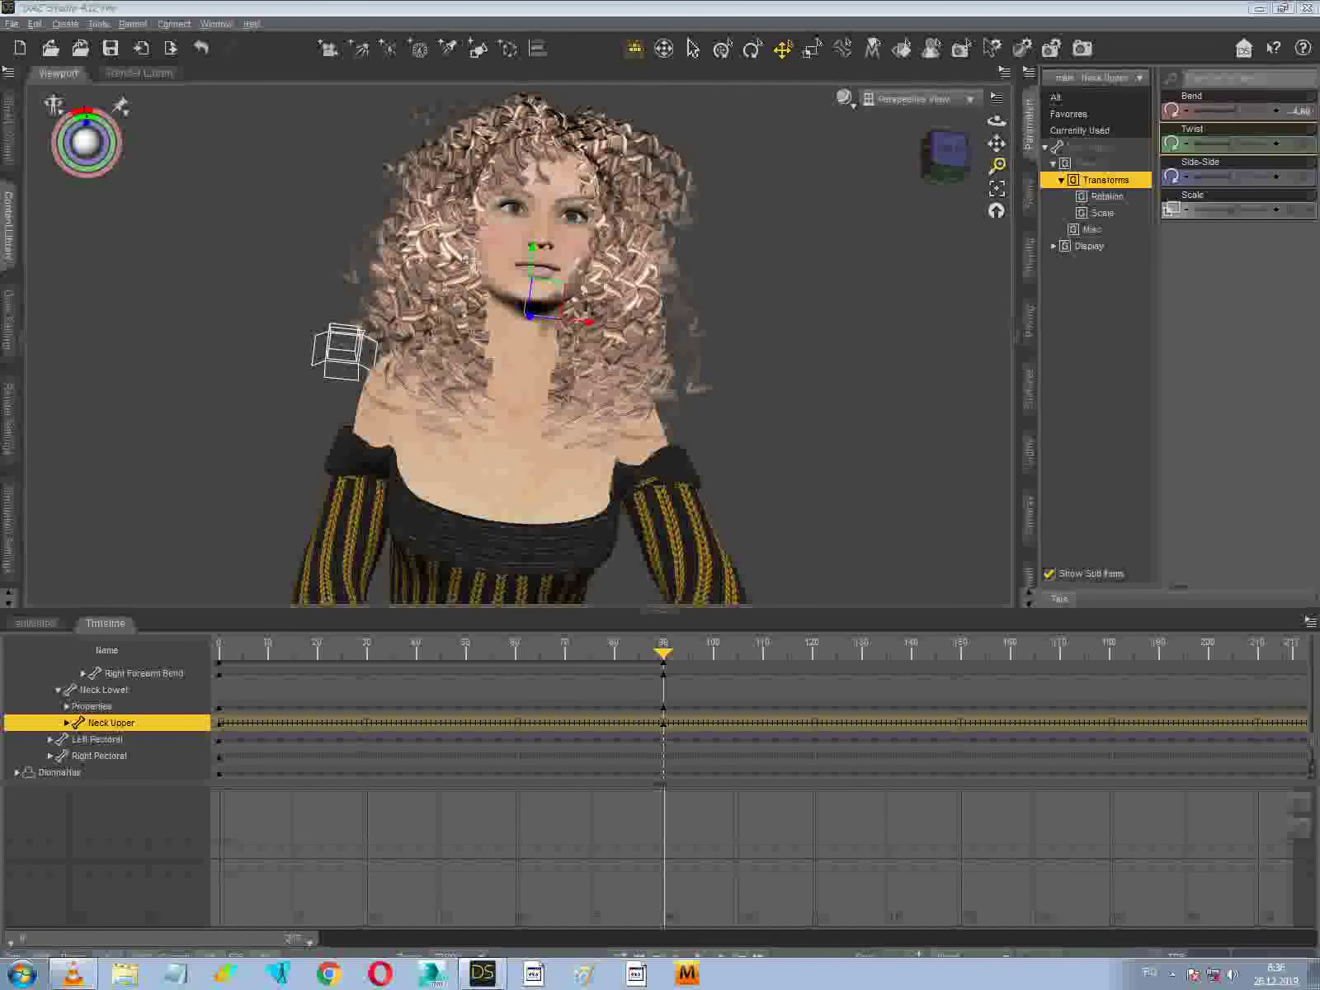
Step: Give the Head bone a slight positive Bend and a small positive Twist
mouse_move(951, 150)
left_mouse_down()
mouse_move(940, 194)
mouse_move(947, 170)
left_mouse_up()
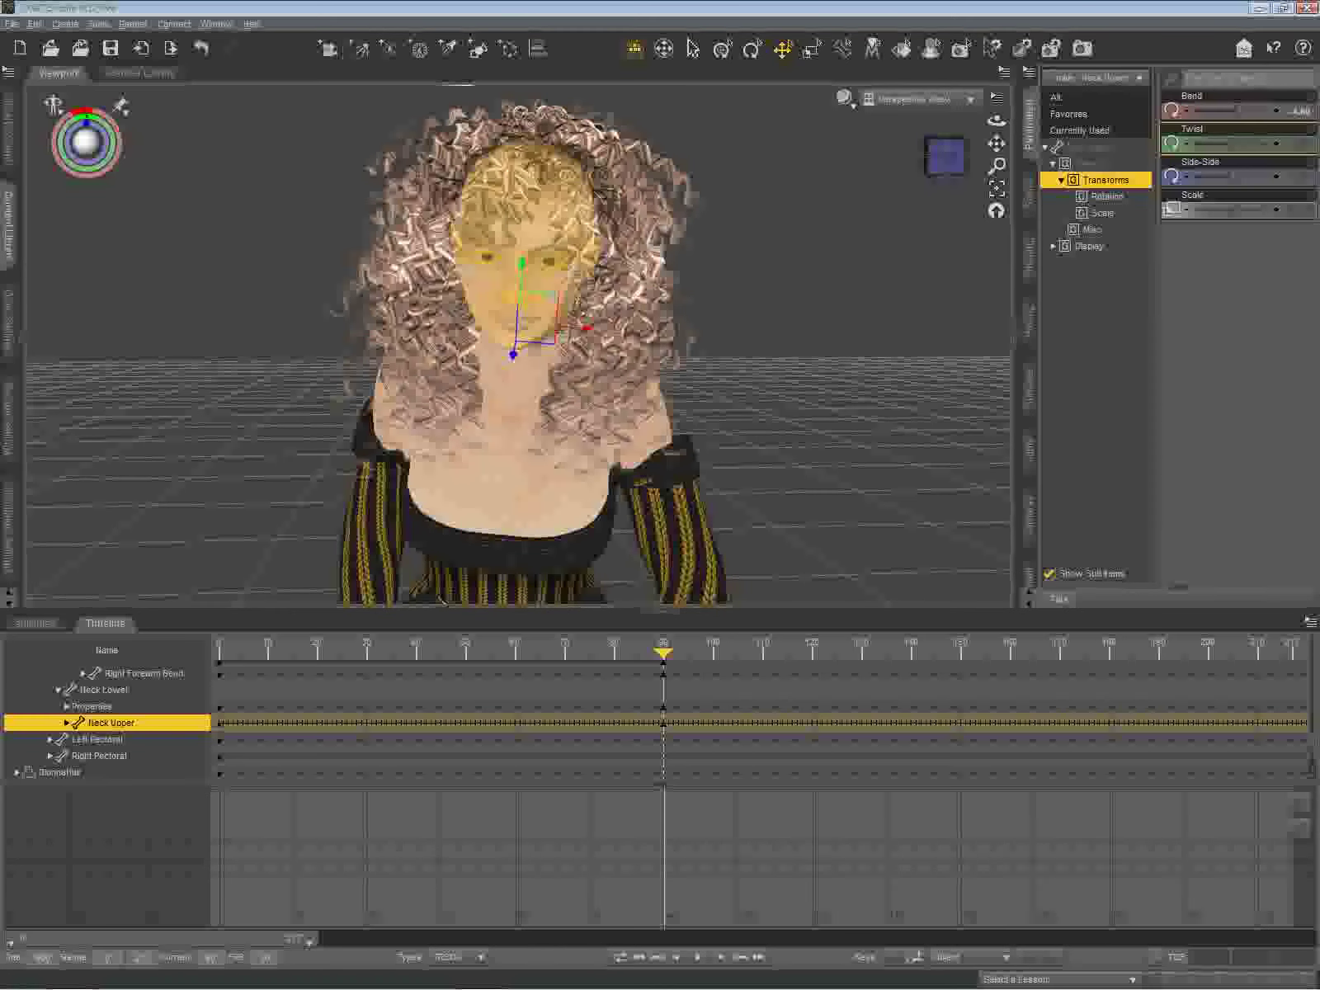
left_click(472, 234)
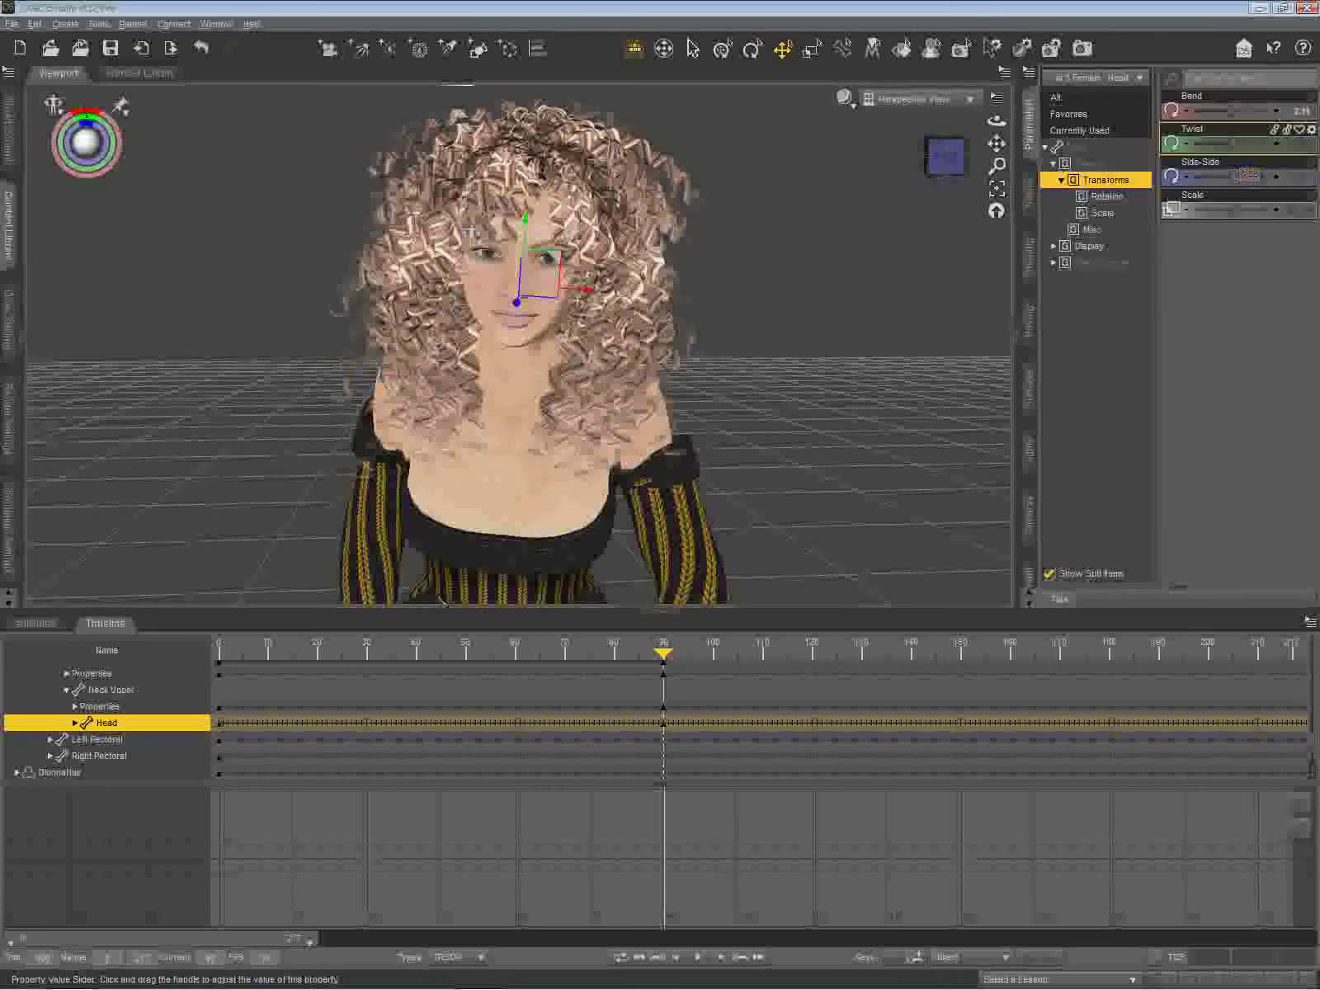
left_click_drag(1236, 146, 1232, 145)
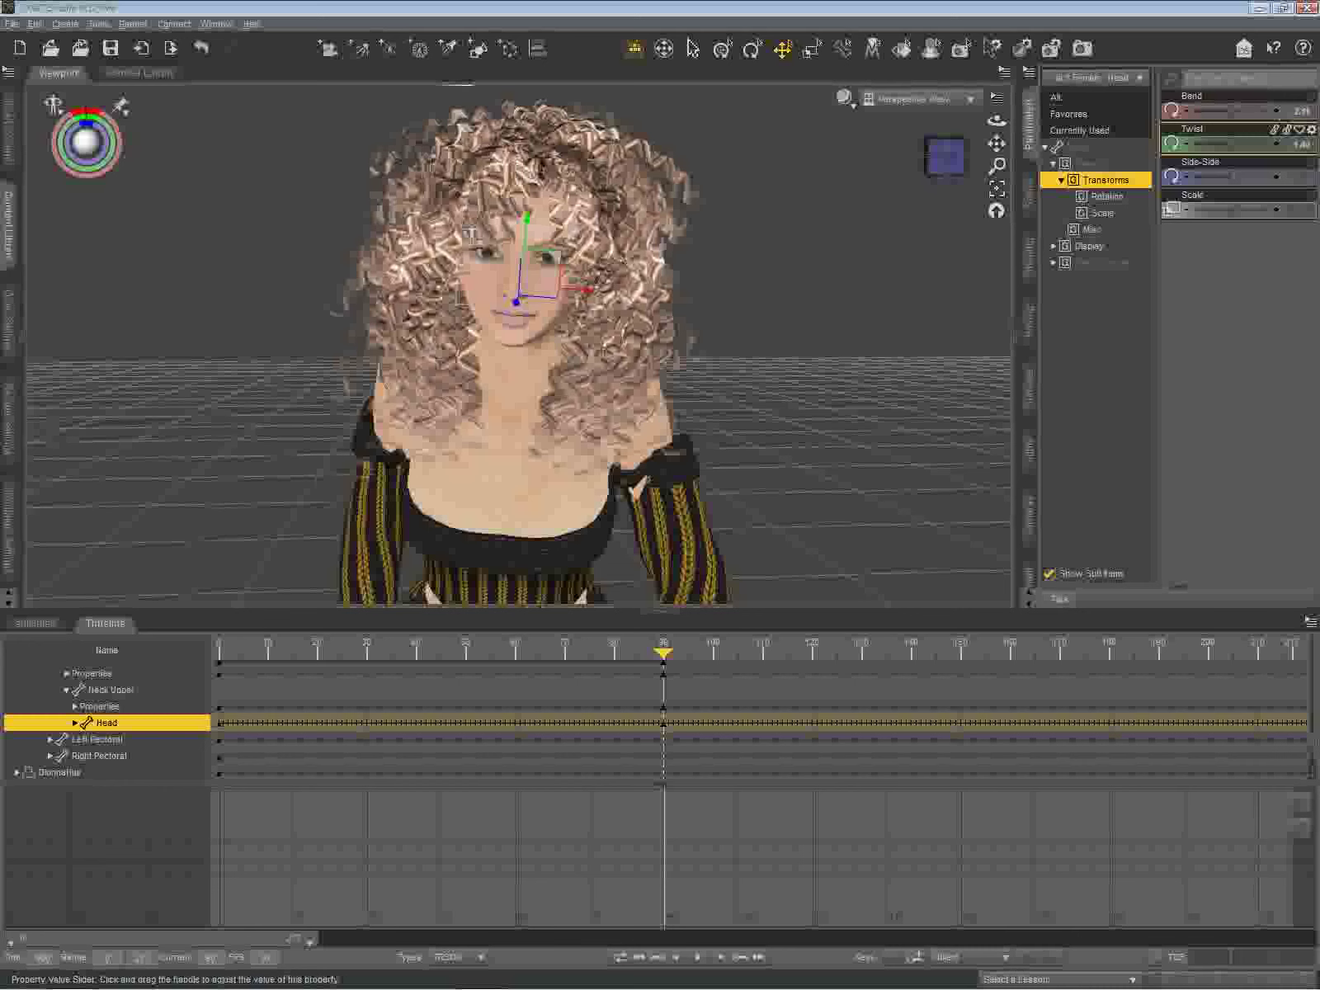
left_click_drag(1227, 144, 1233, 144)
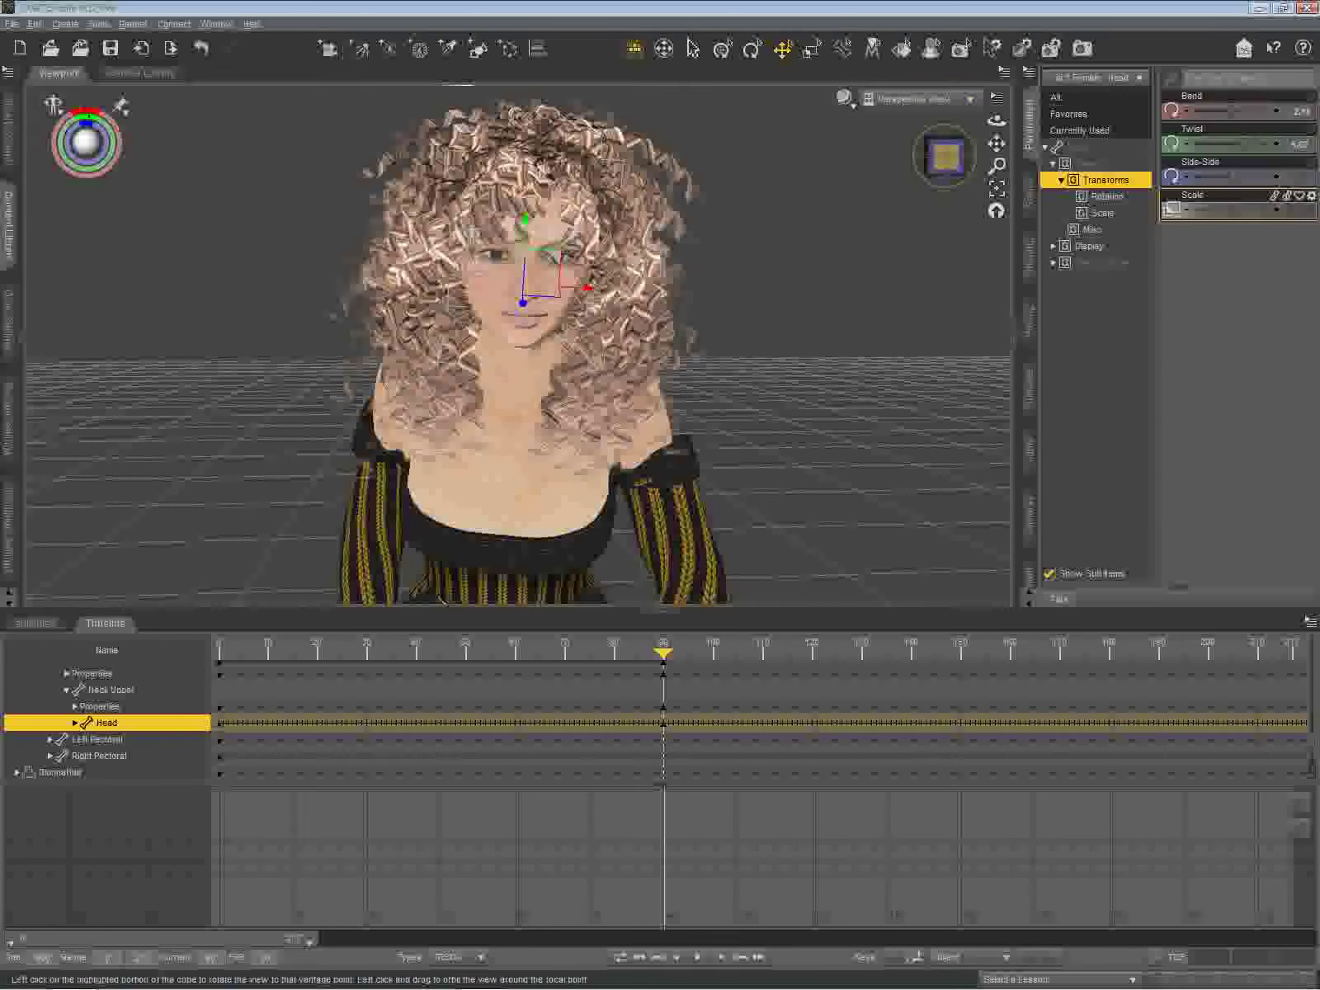
Step: Set the Left Collar's Twist to about 6.35
left_click_drag(944, 157, 911, 206)
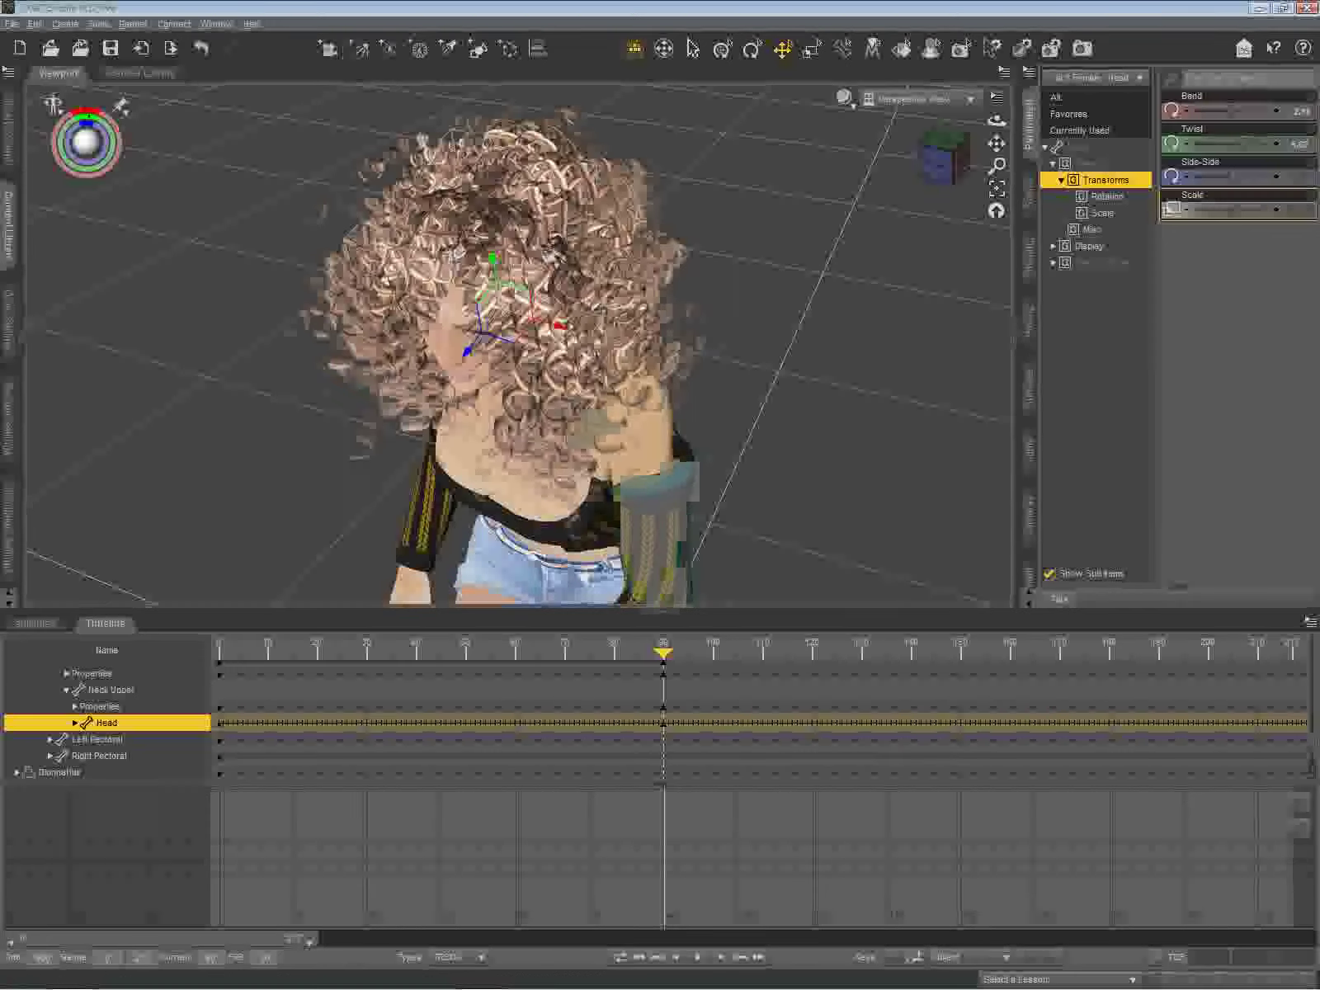
left_click(697, 404)
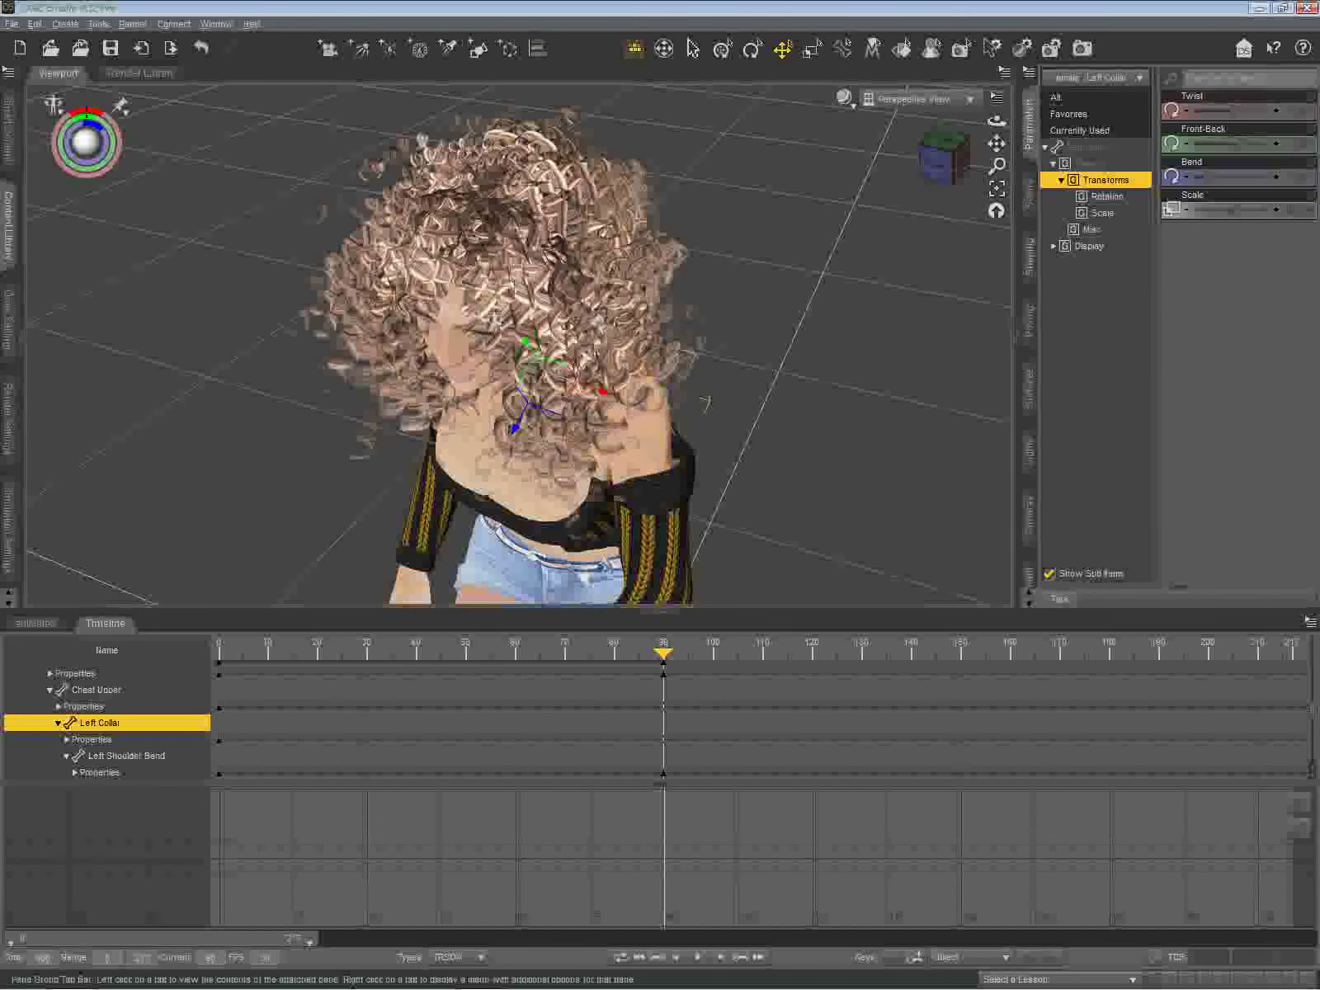
left_click_drag(1232, 110, 1241, 111)
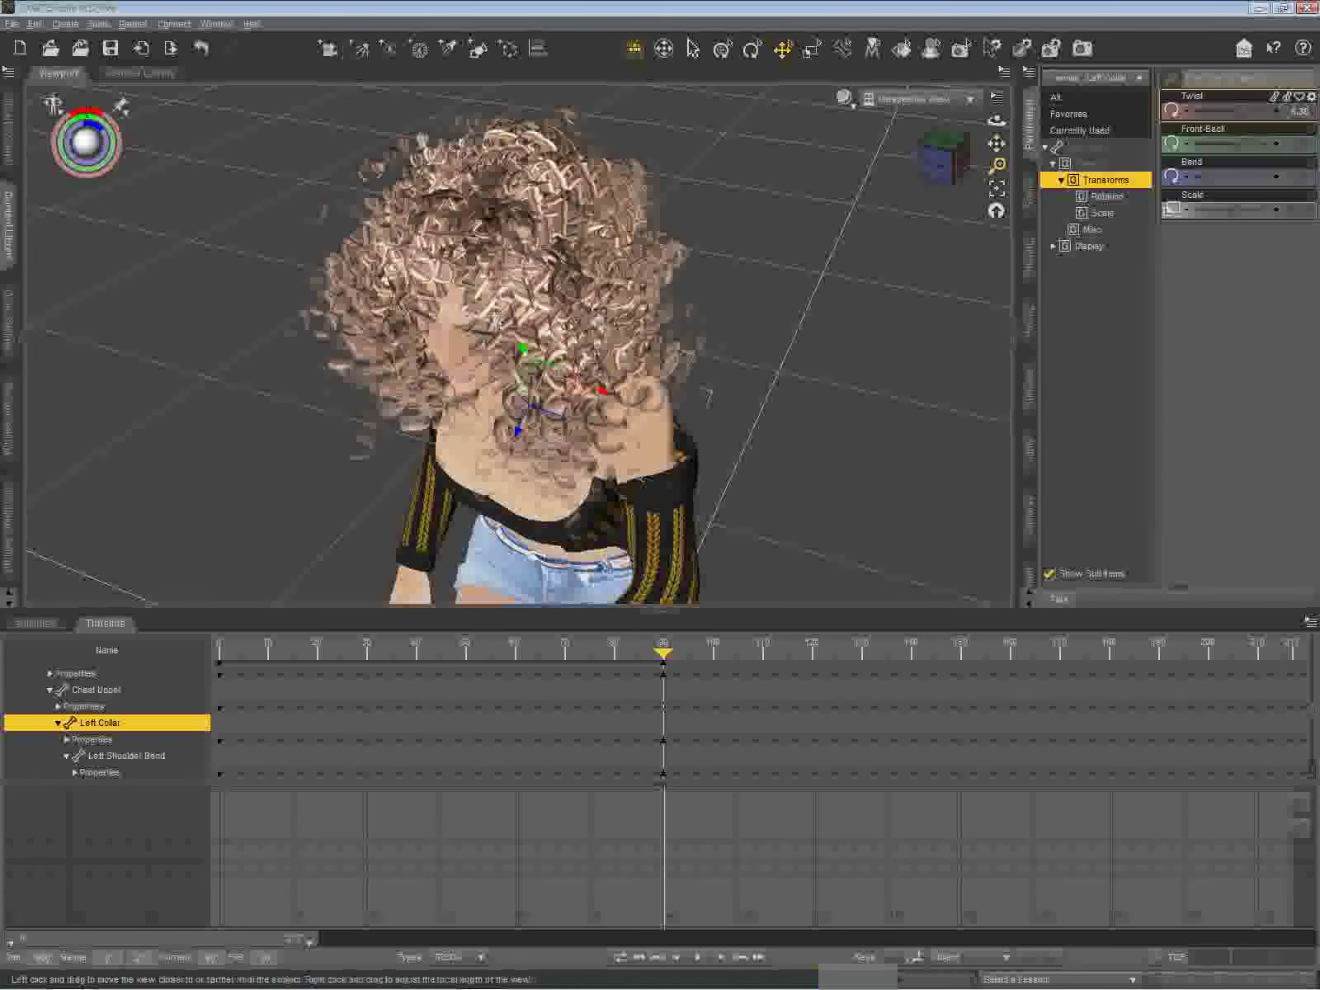
Step: Lower the Left Forearm's Twist to rotate the hand, and angle the hand outward with a positive Left Hand Bend
left_click_drag(997, 144, 1162, 3)
left_click_drag(997, 143, 945, 176)
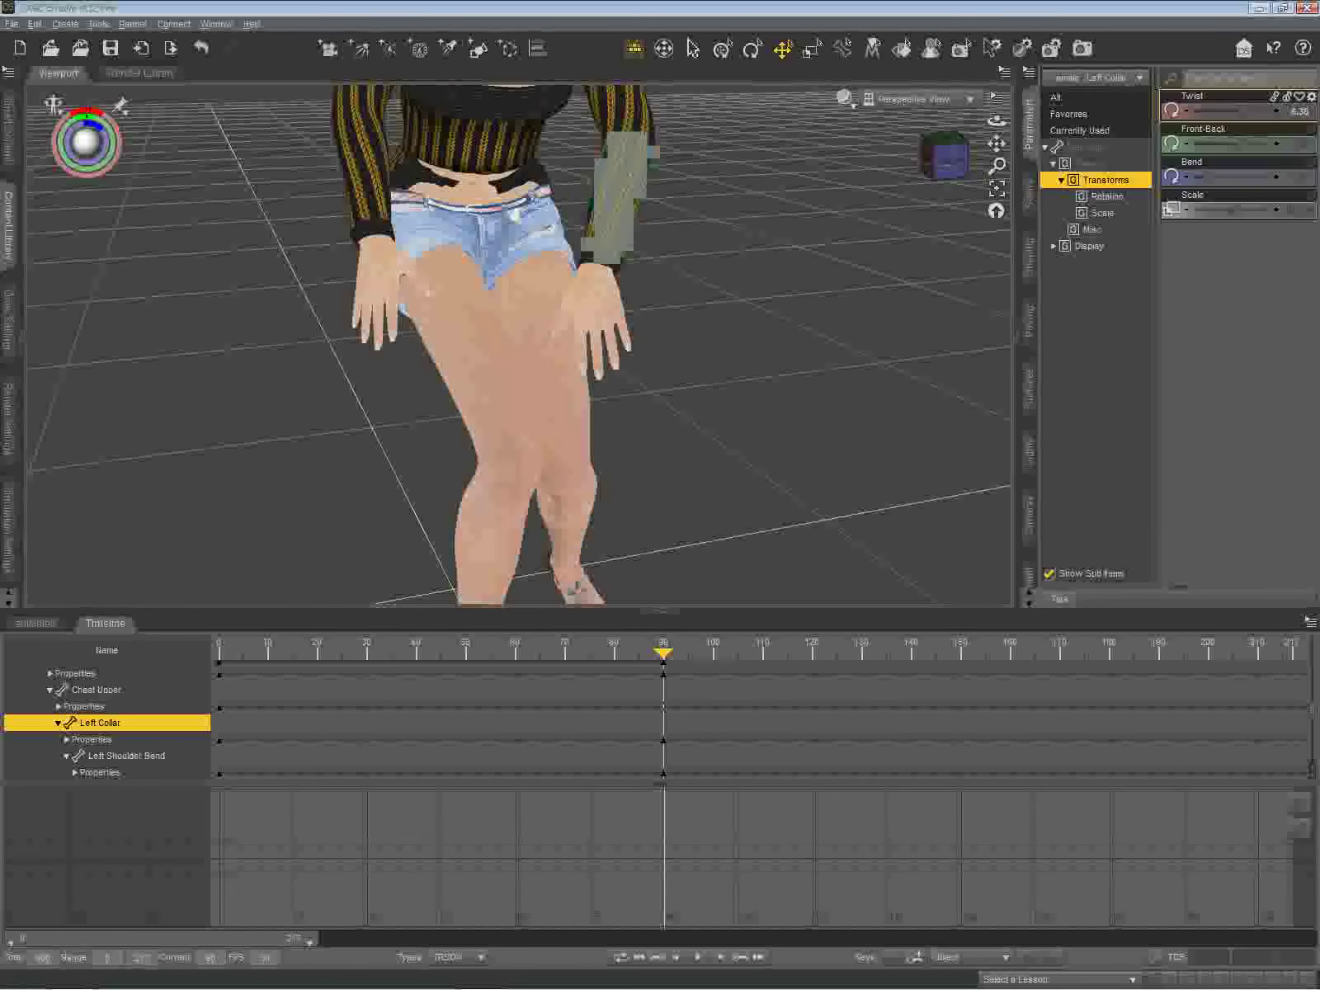
left_click(621, 194)
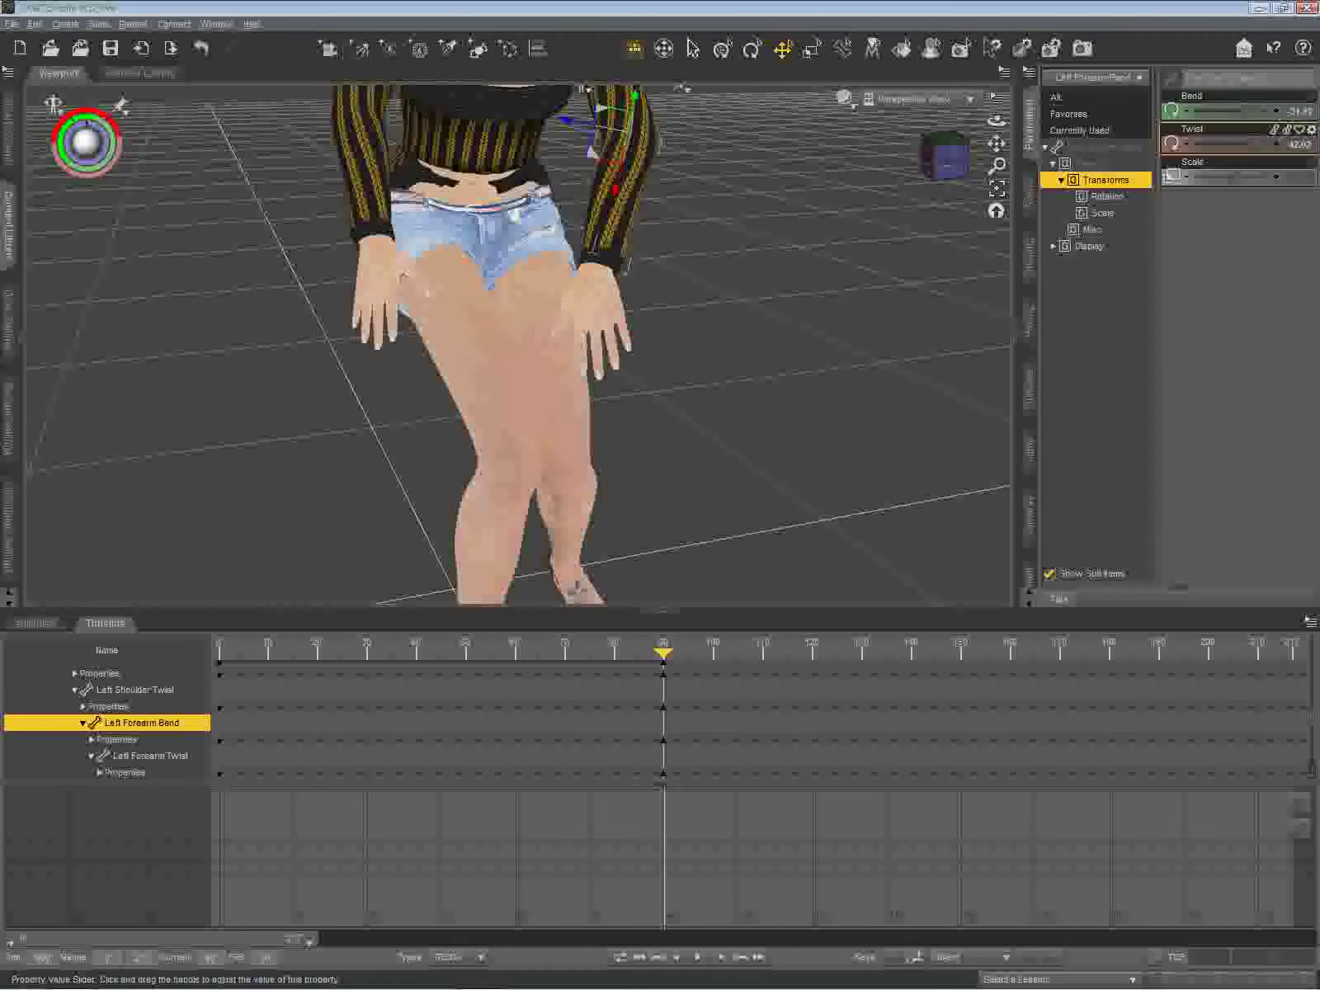
left_click_drag(1251, 144, 1226, 143)
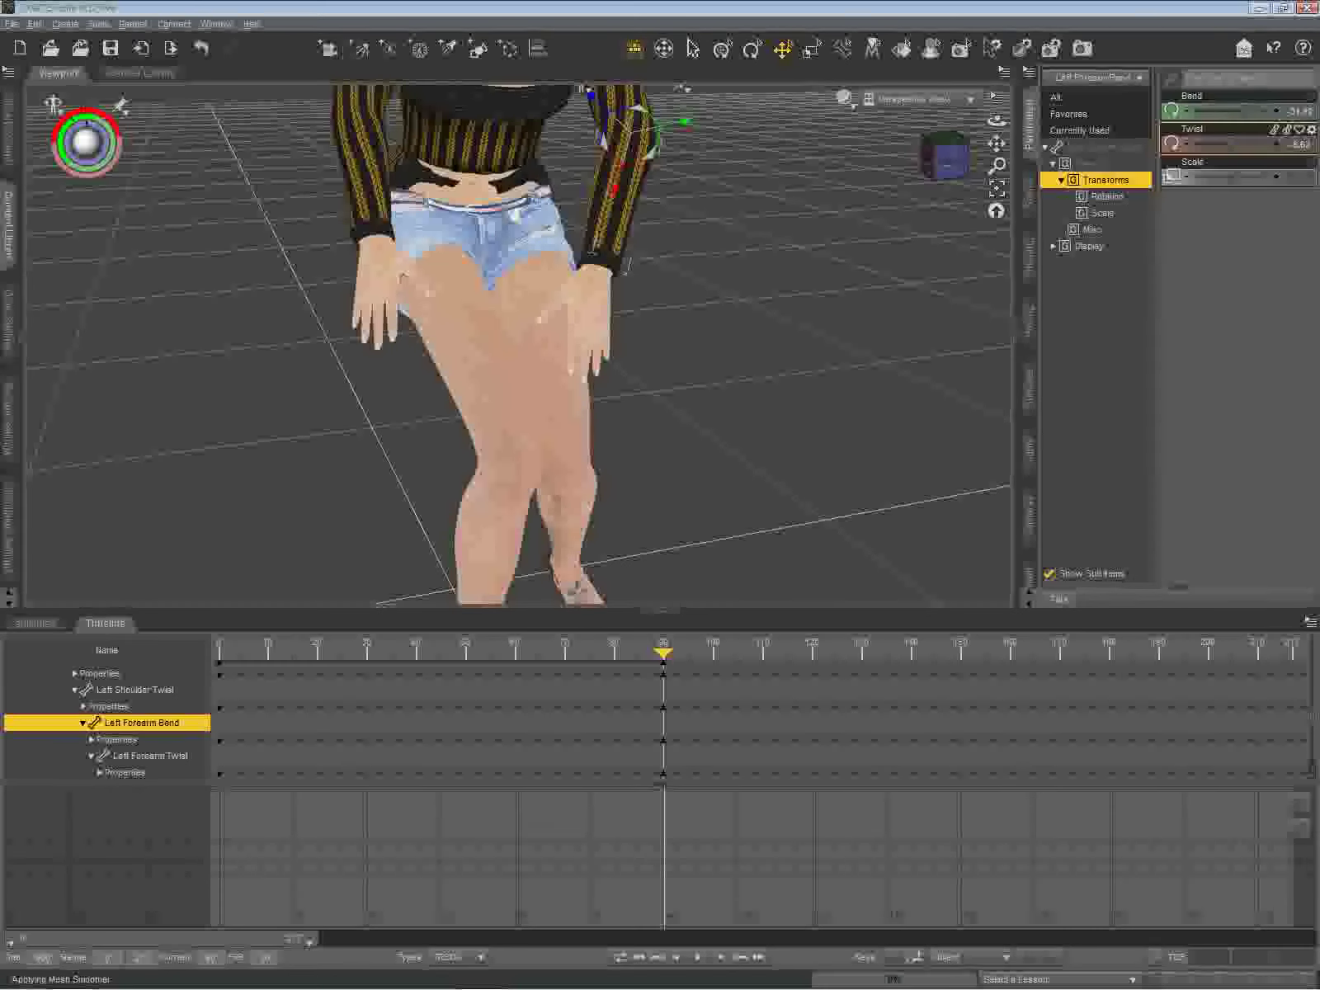
left_click_drag(1226, 144, 1210, 143)
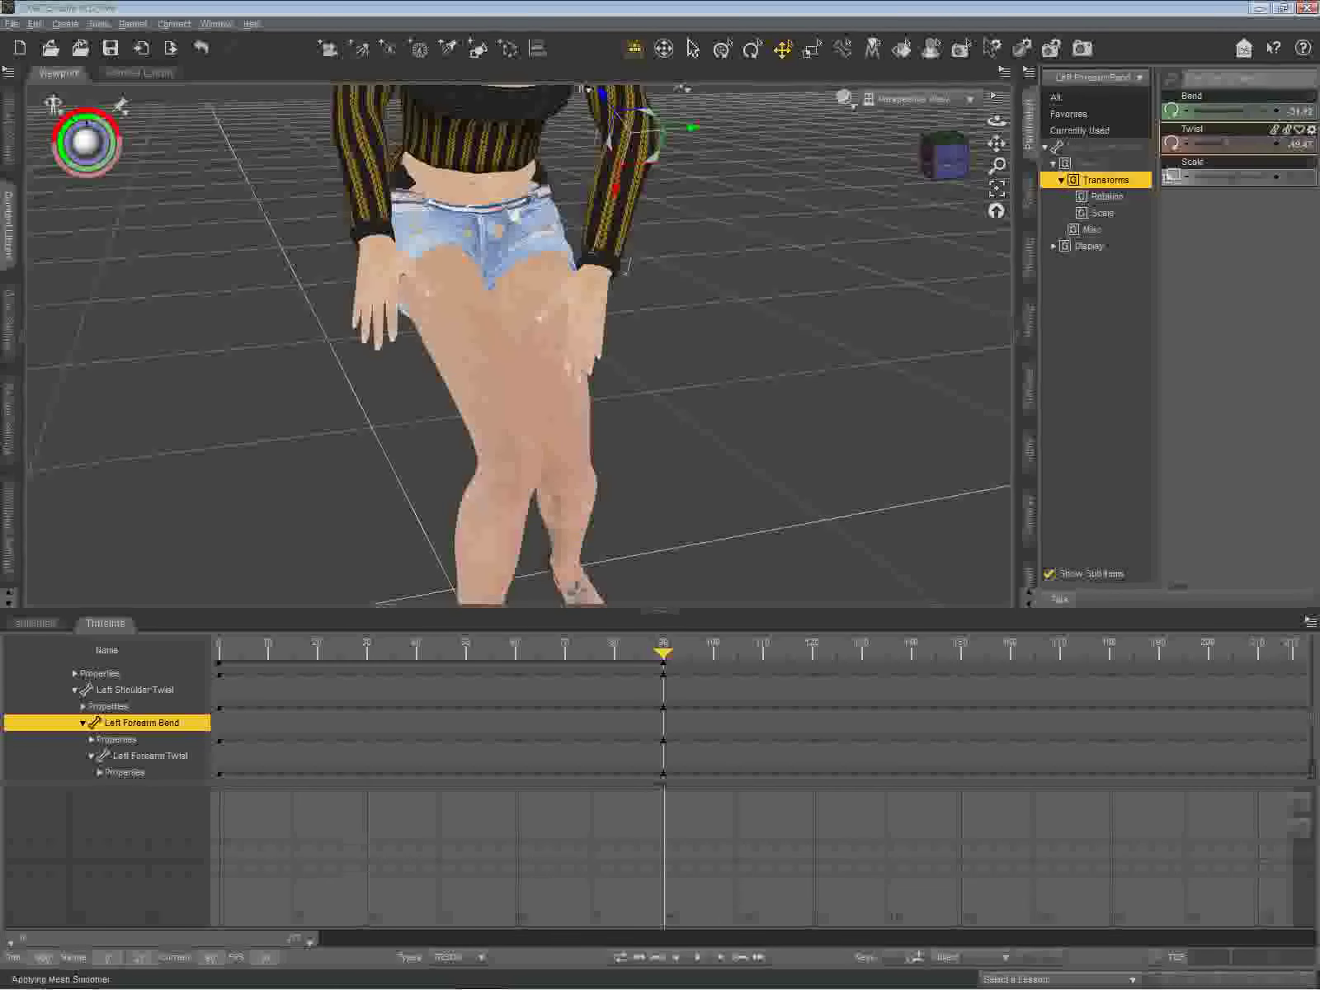
left_click(593, 293)
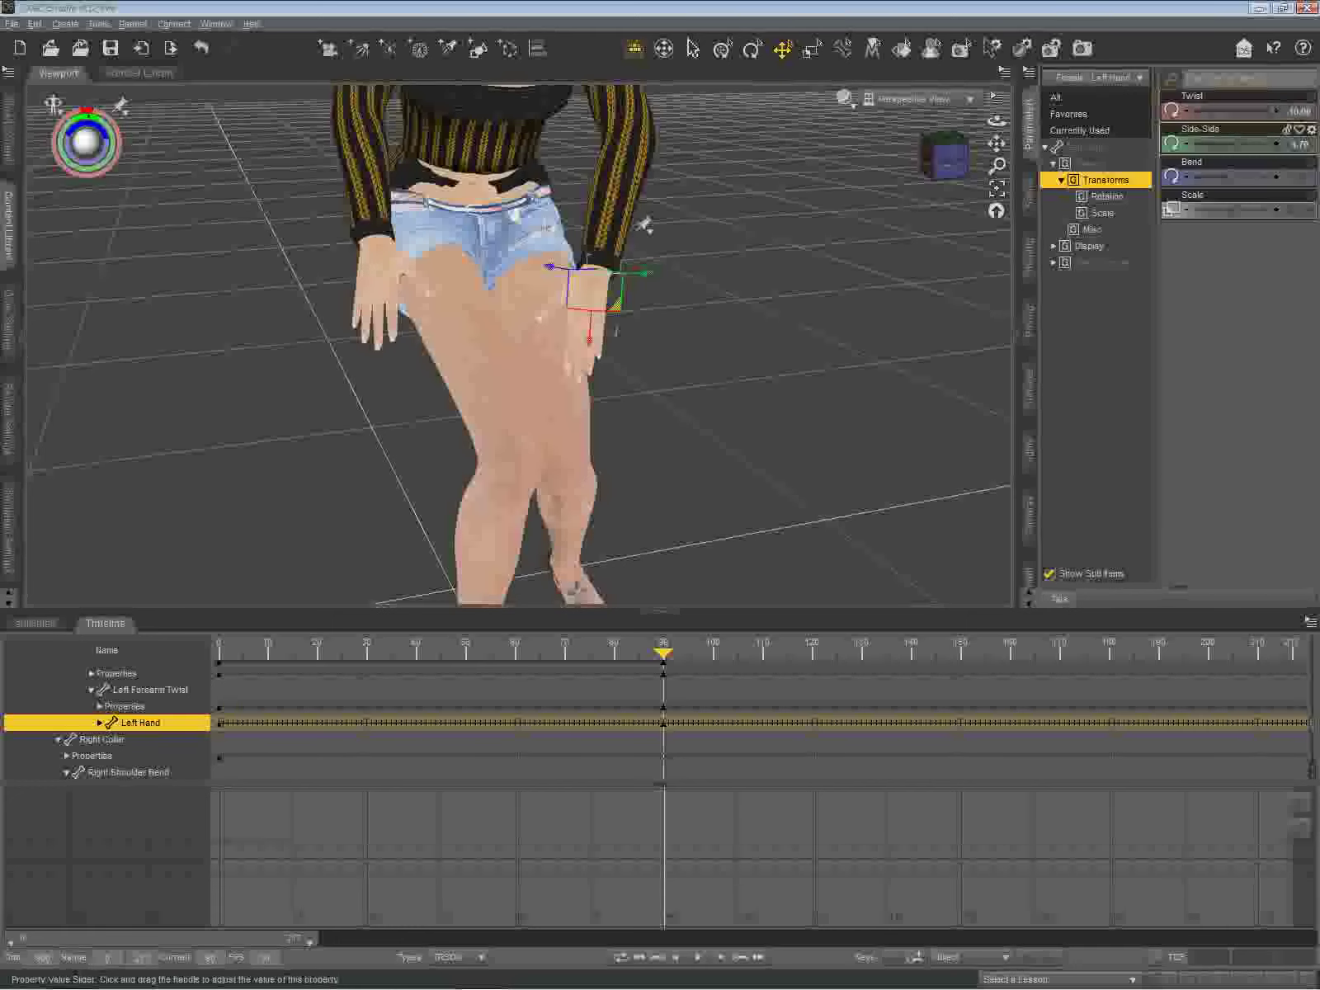
left_click_drag(1255, 144, 1243, 176)
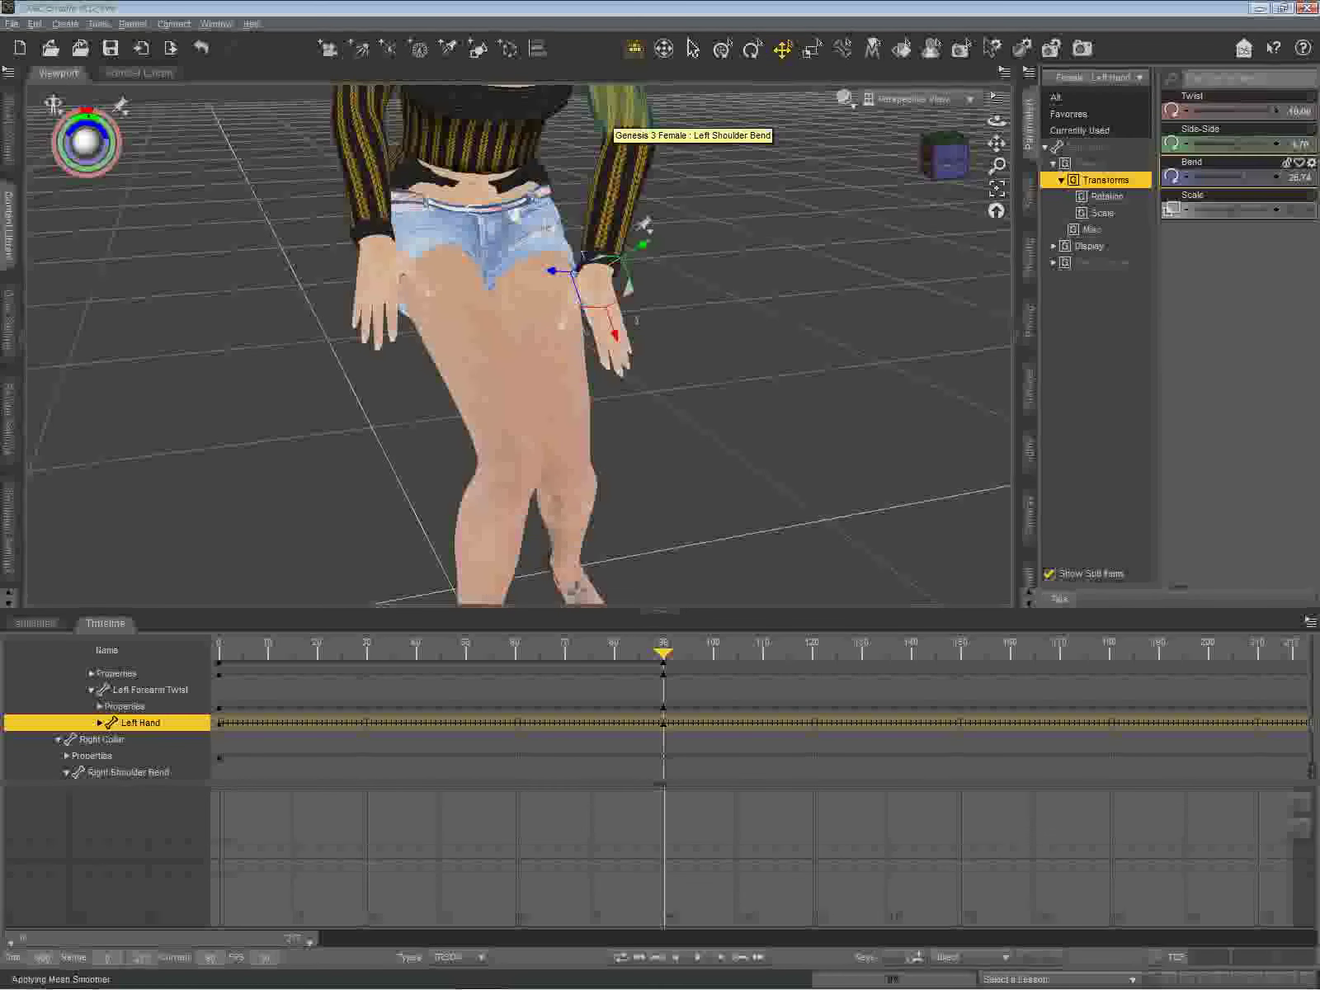
Step: Lower the Left Shoulder's Bend to about -70.86 to bring the arm closer across the body
left_click(615, 112)
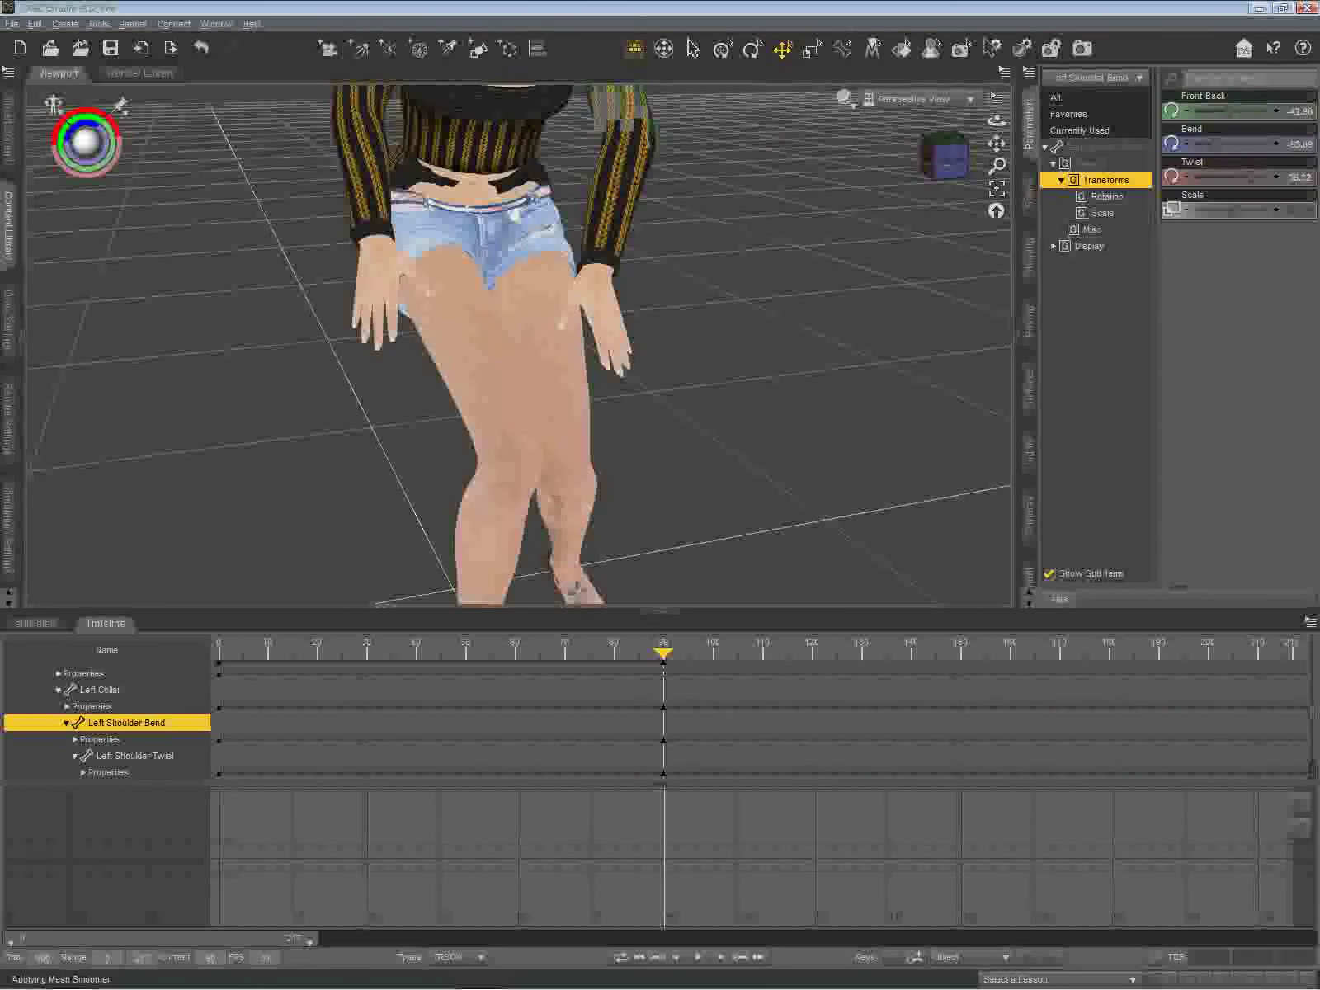
left_click_drag(996, 144, 769, 246)
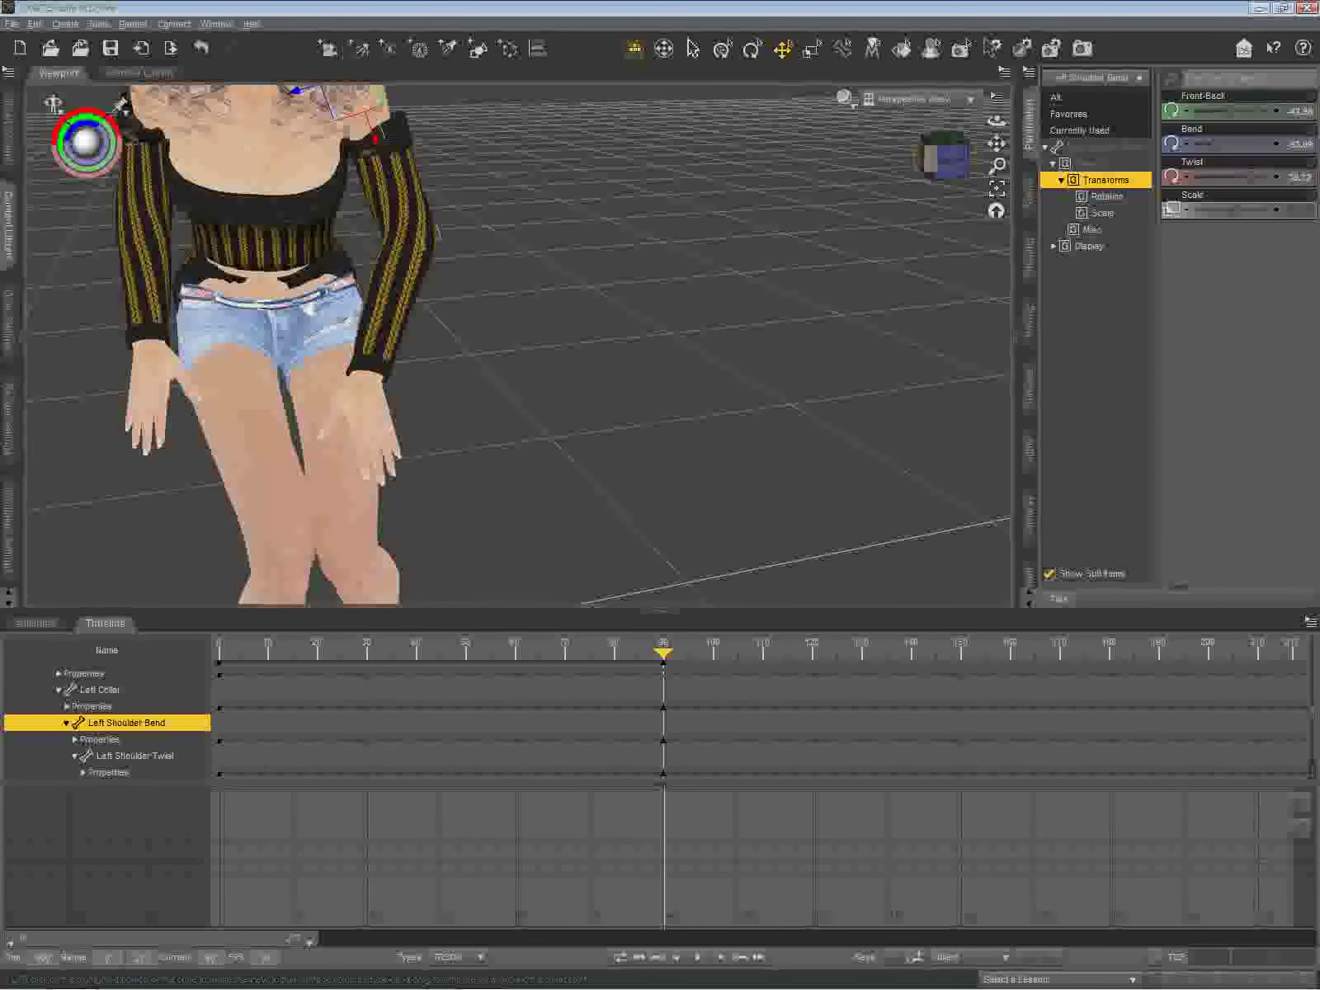
left_click_drag(943, 160, 858, 157)
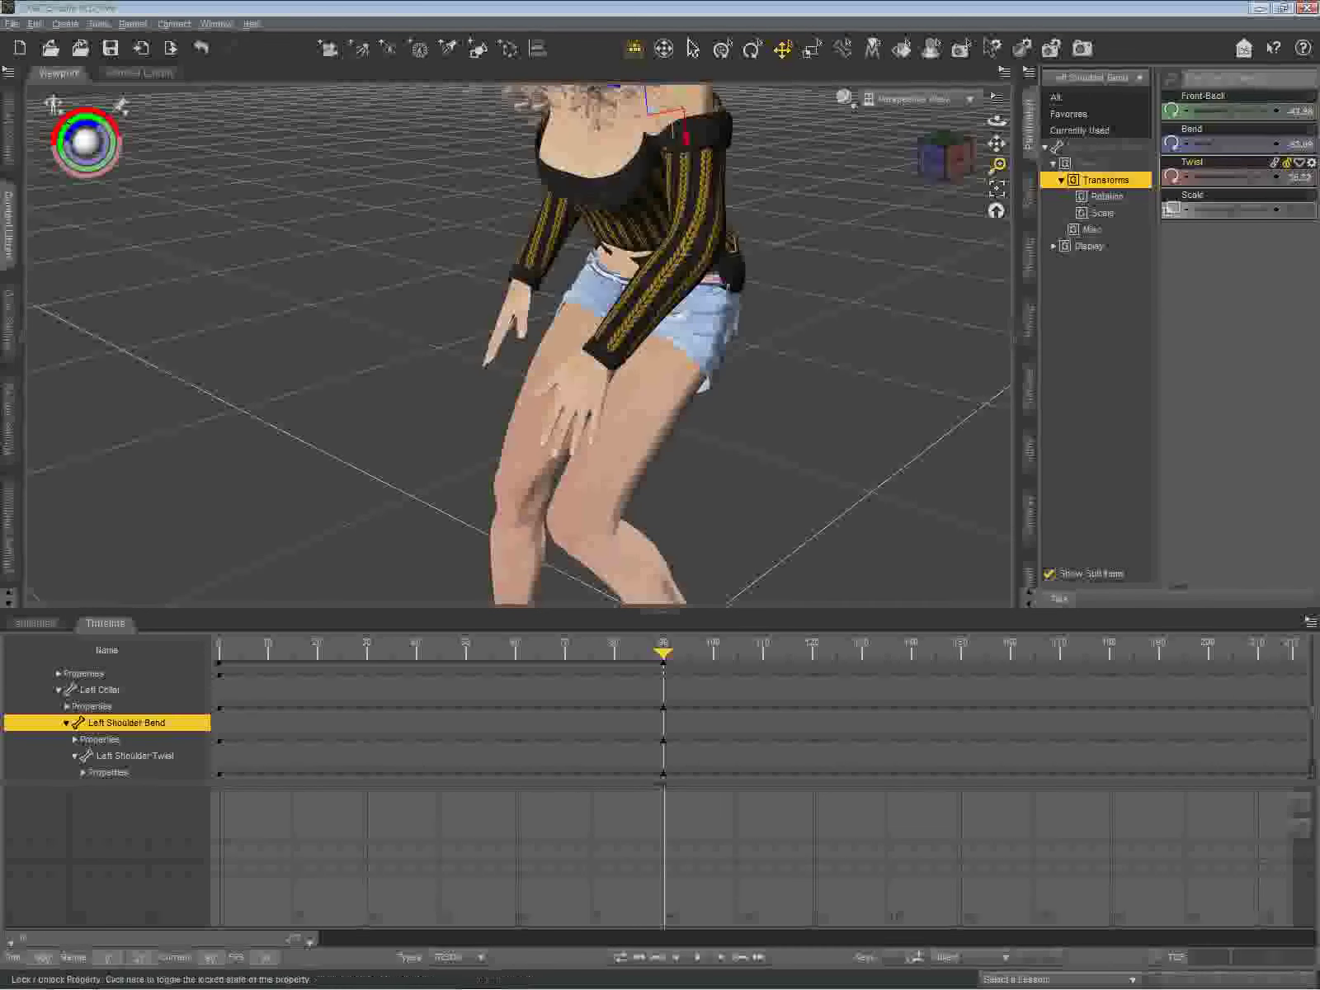
left_click_drag(1213, 144, 1203, 144)
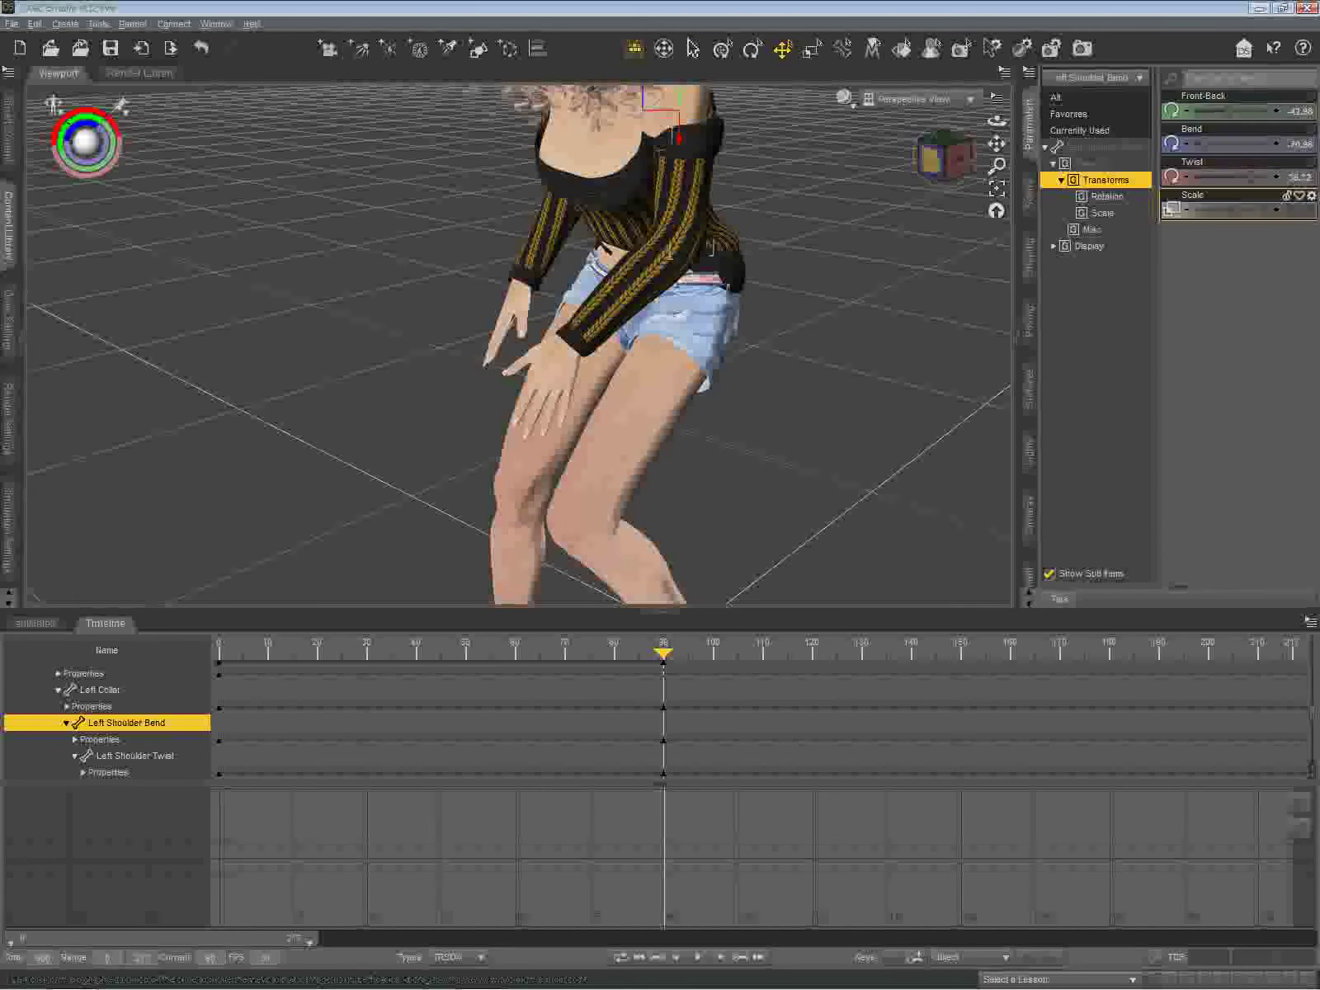
Step: Shrink the Timeline area to enlarge the viewport around the figure's torso and arms
left_click_drag(934, 160, 988, 149)
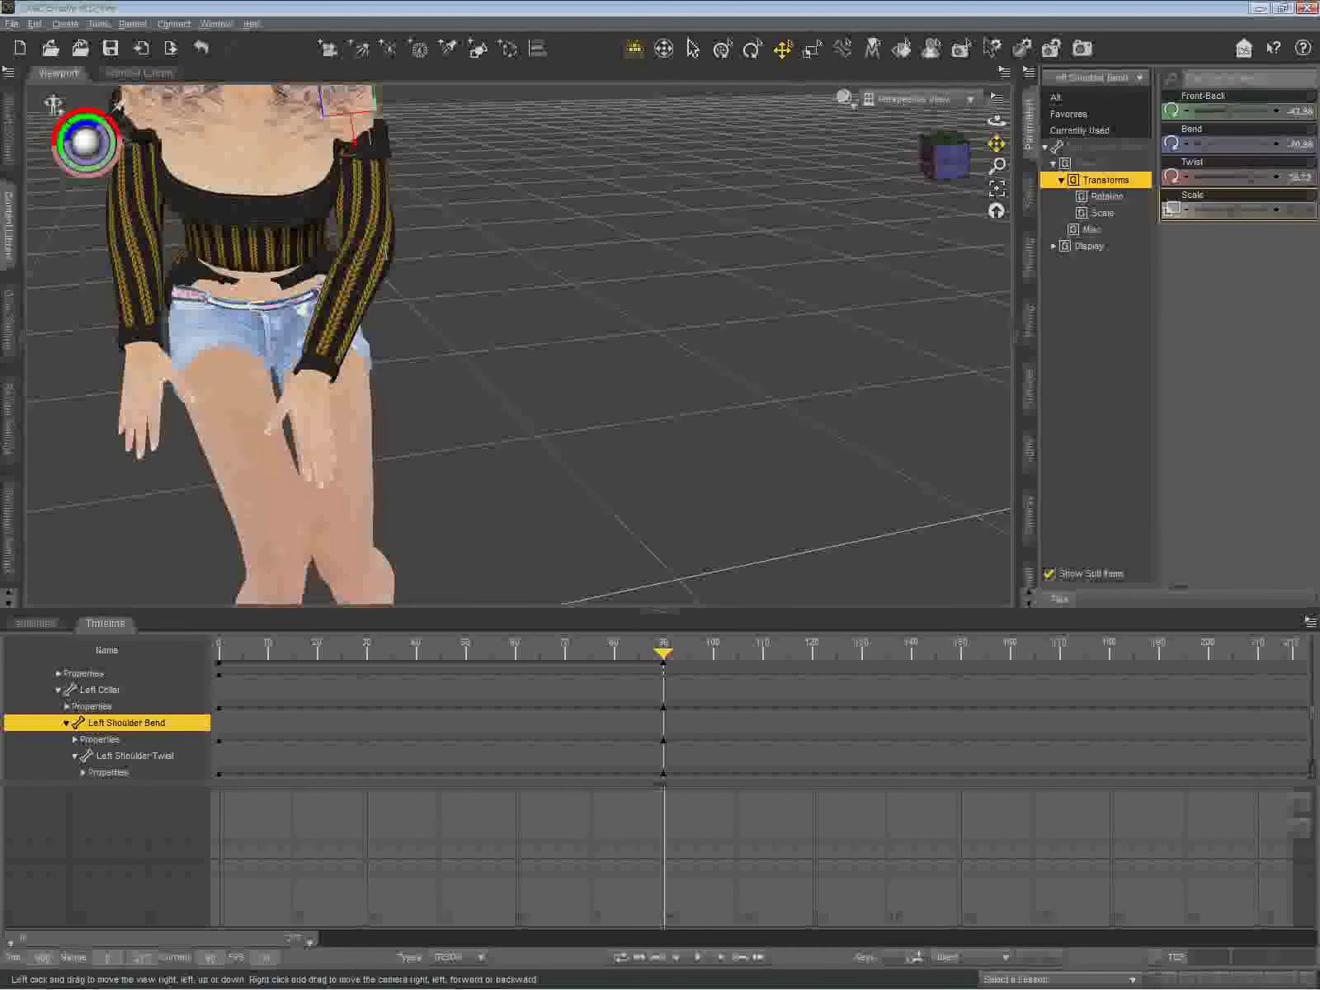
left_click_drag(997, 144, 1210, 233)
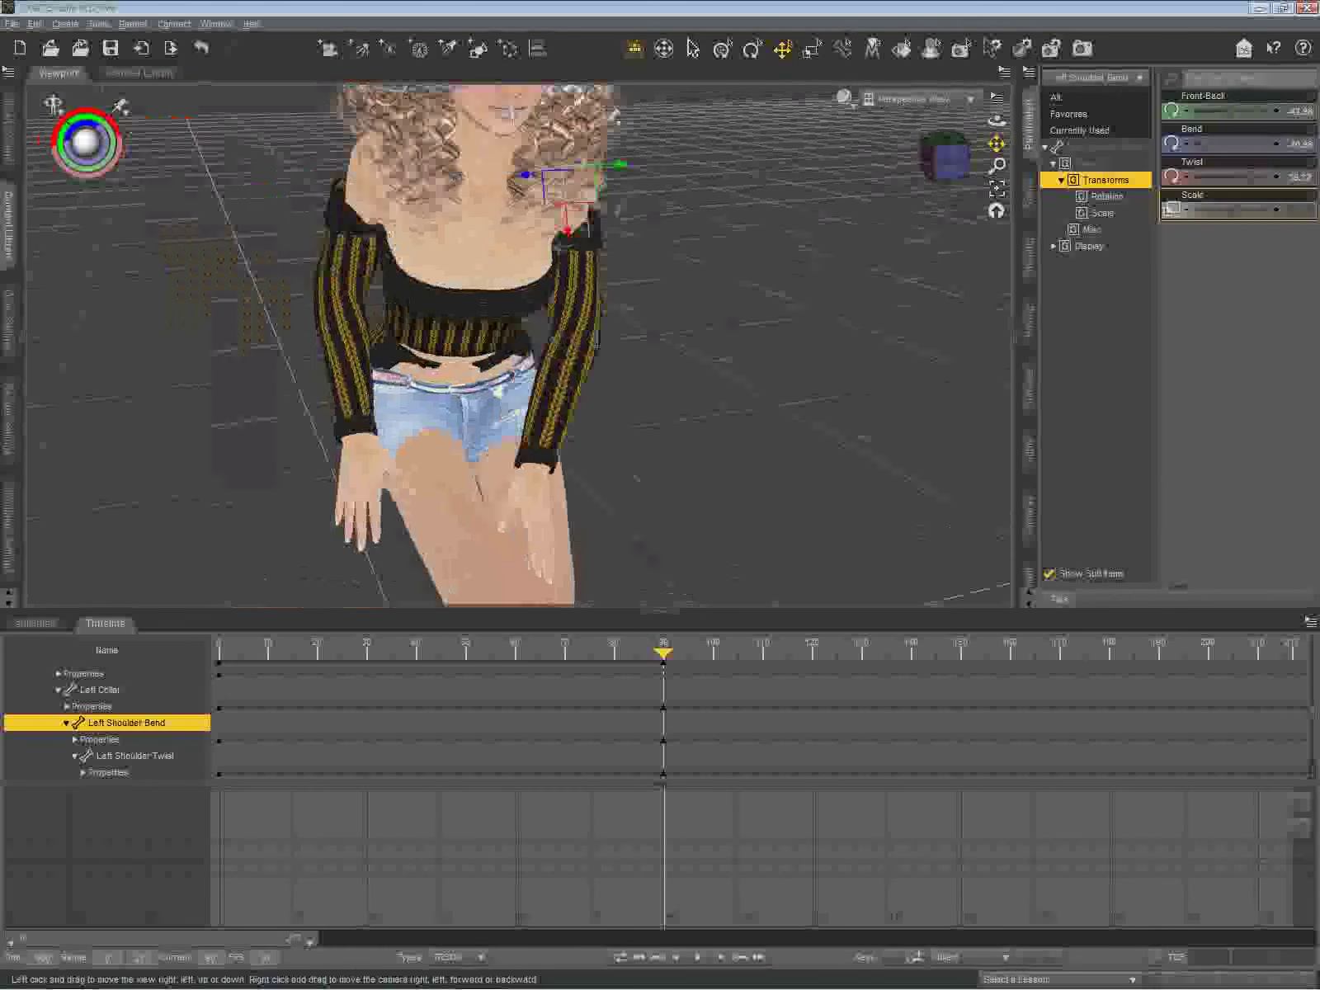
left_click_drag(997, 143, 1000, 142)
left_click_drag(511, 613, 512, 774)
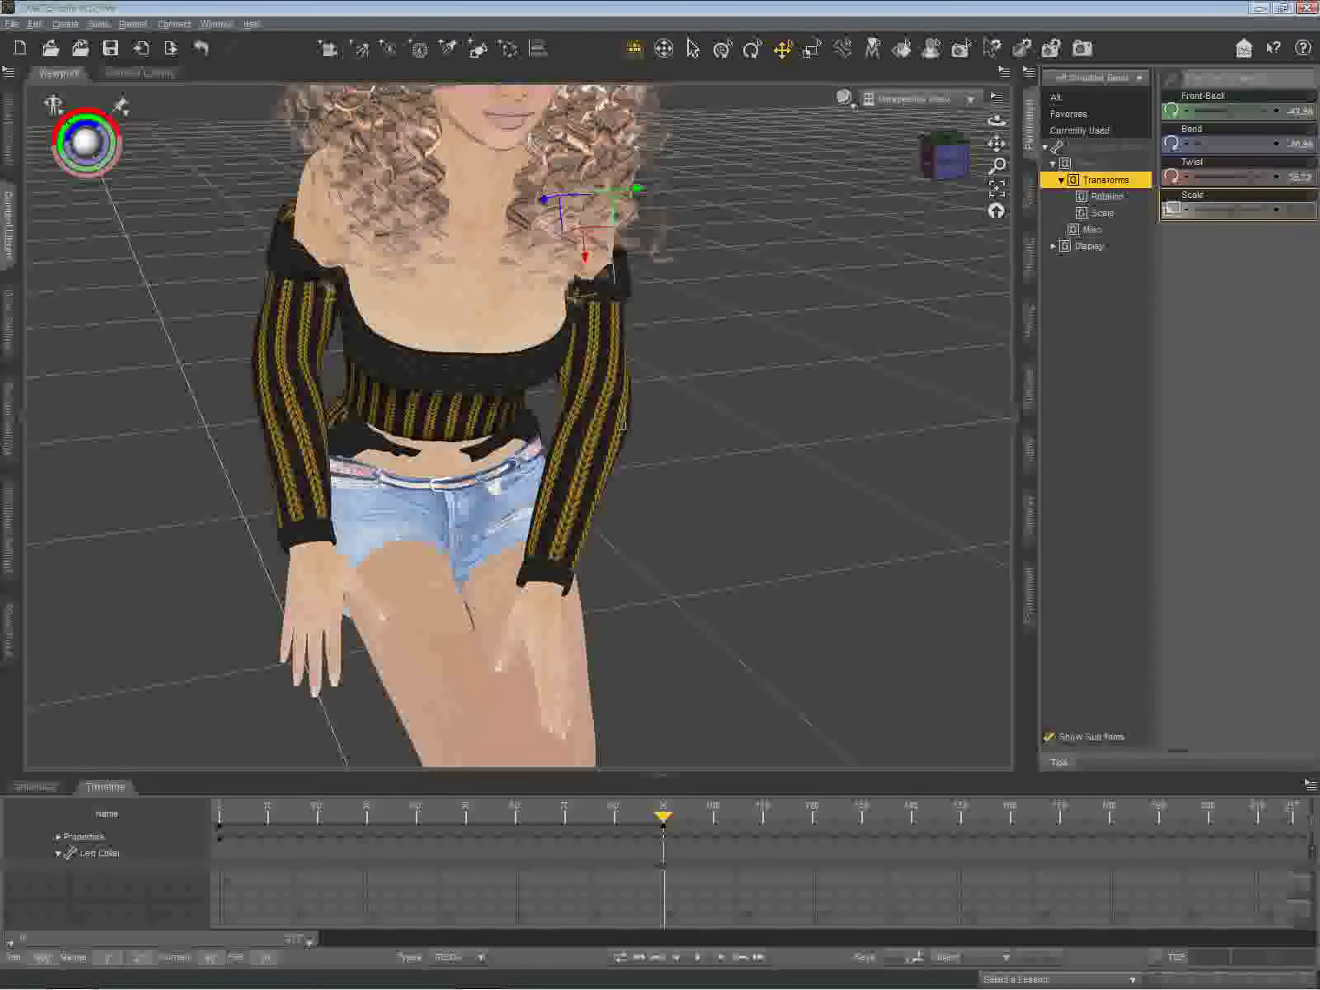
left_click_drag(511, 774, 512, 800)
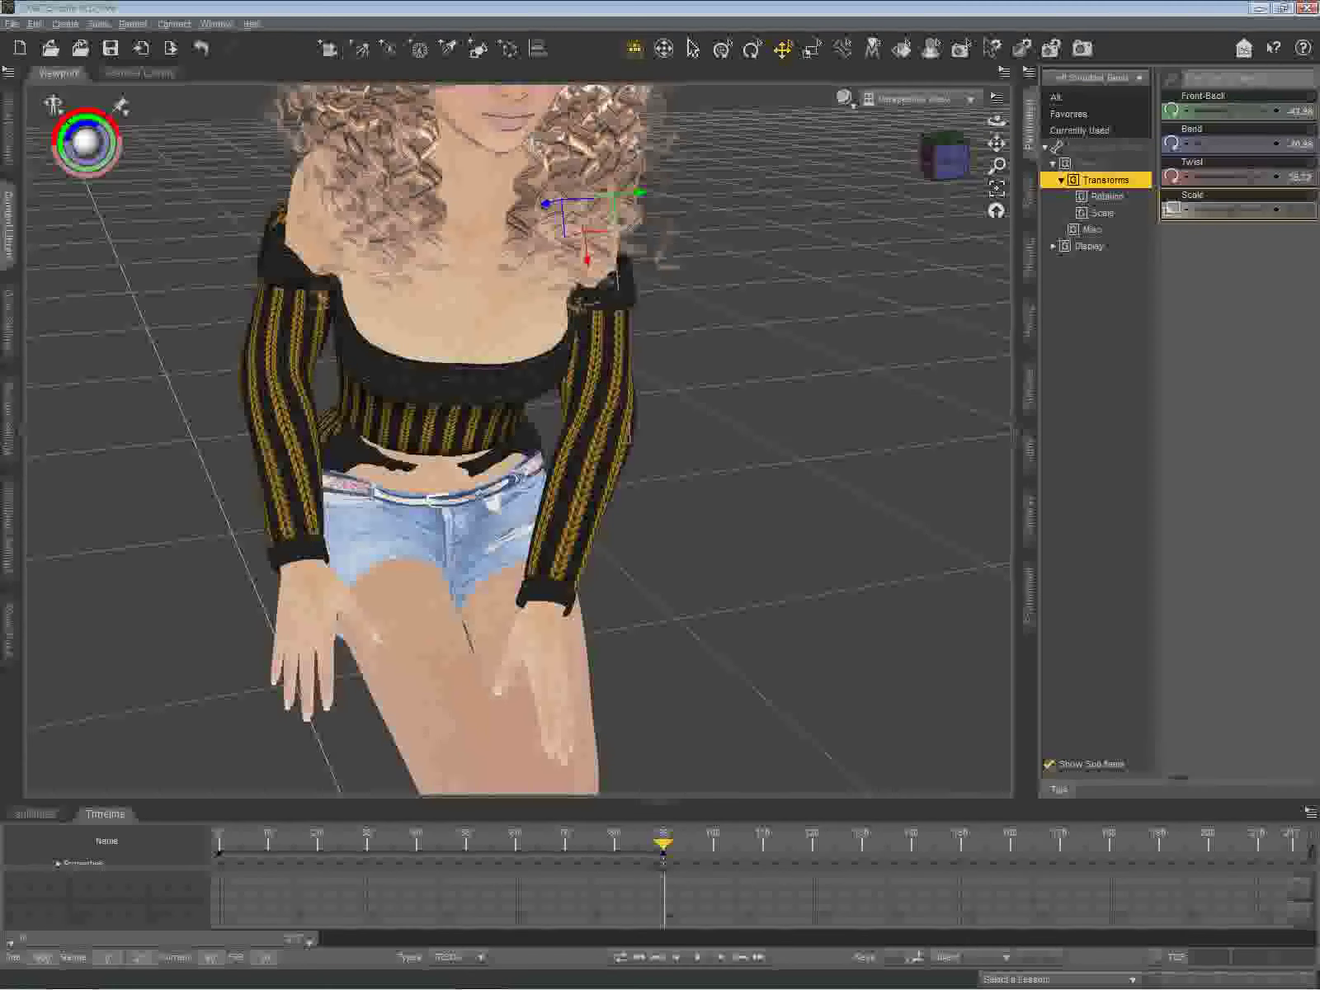
Step: Try a lower Twist on the Left Shoulder, and undo the change
left_click(599, 355)
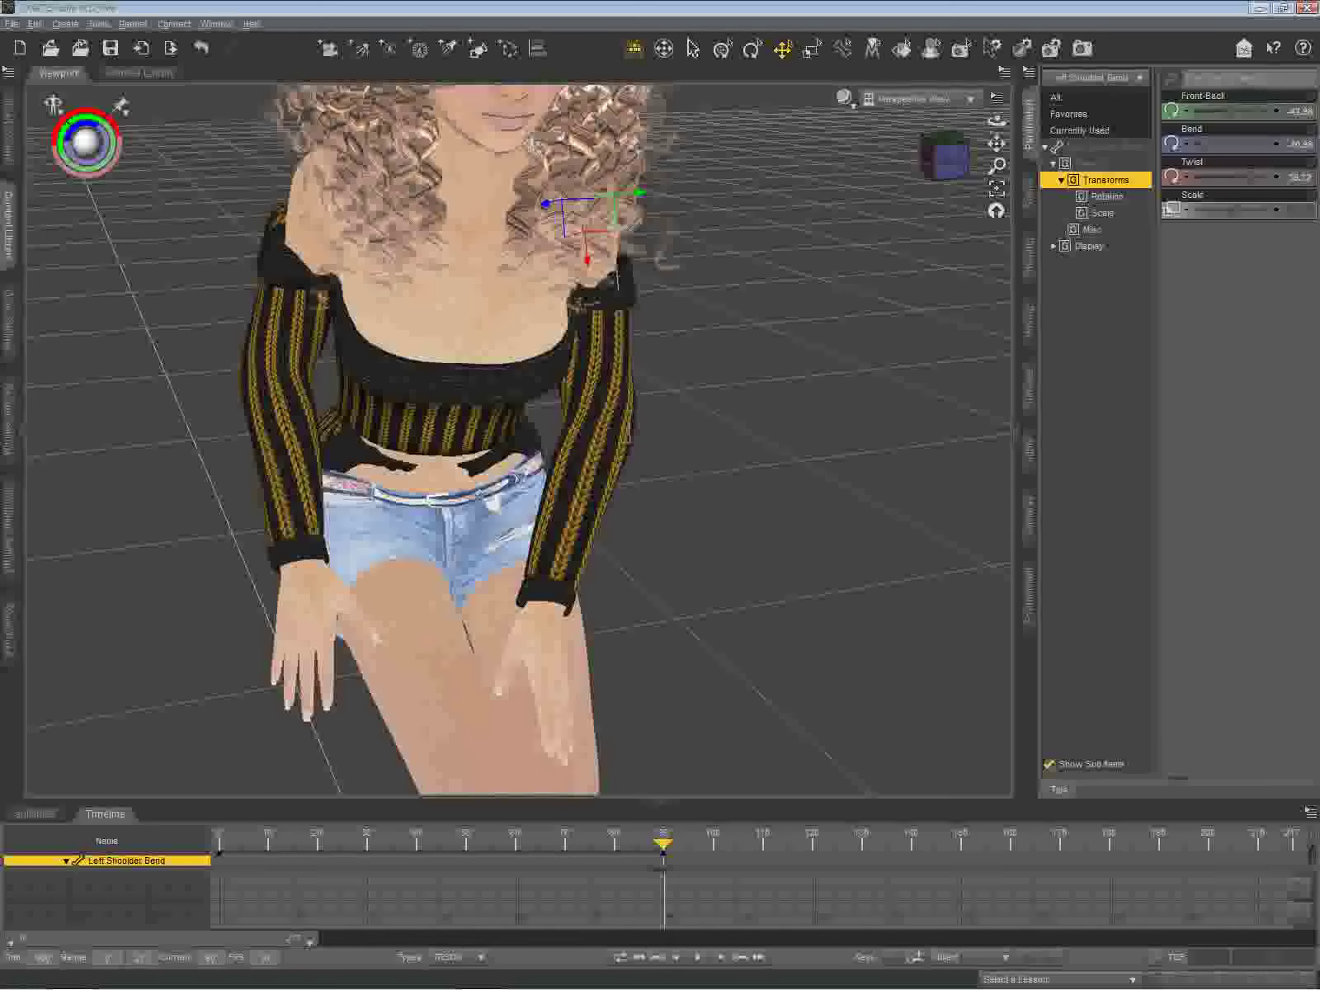
left_click_drag(1252, 176, 1200, 176)
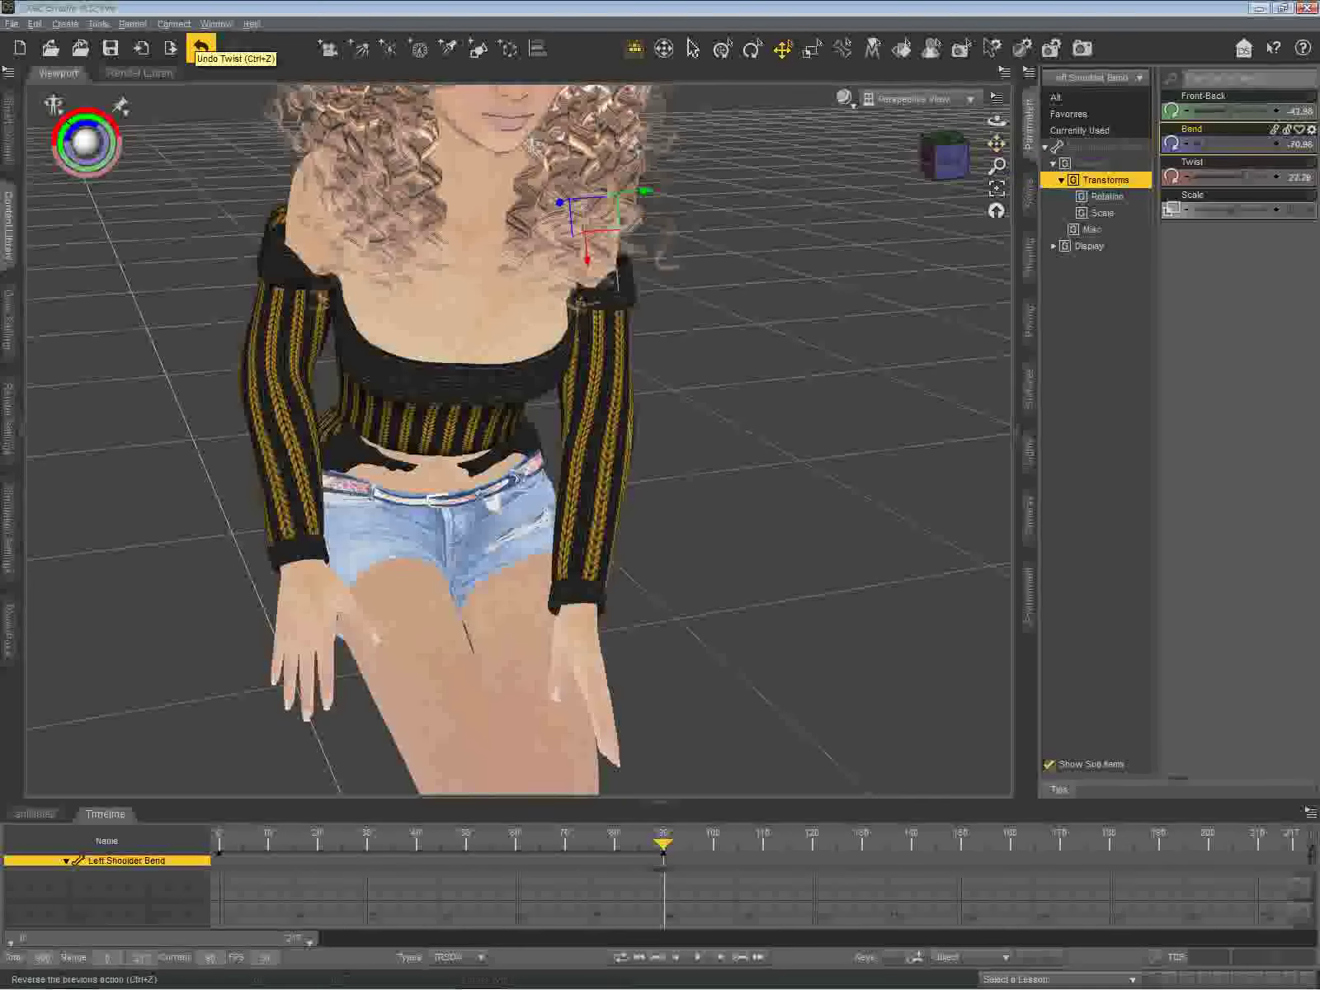
left_click(201, 50)
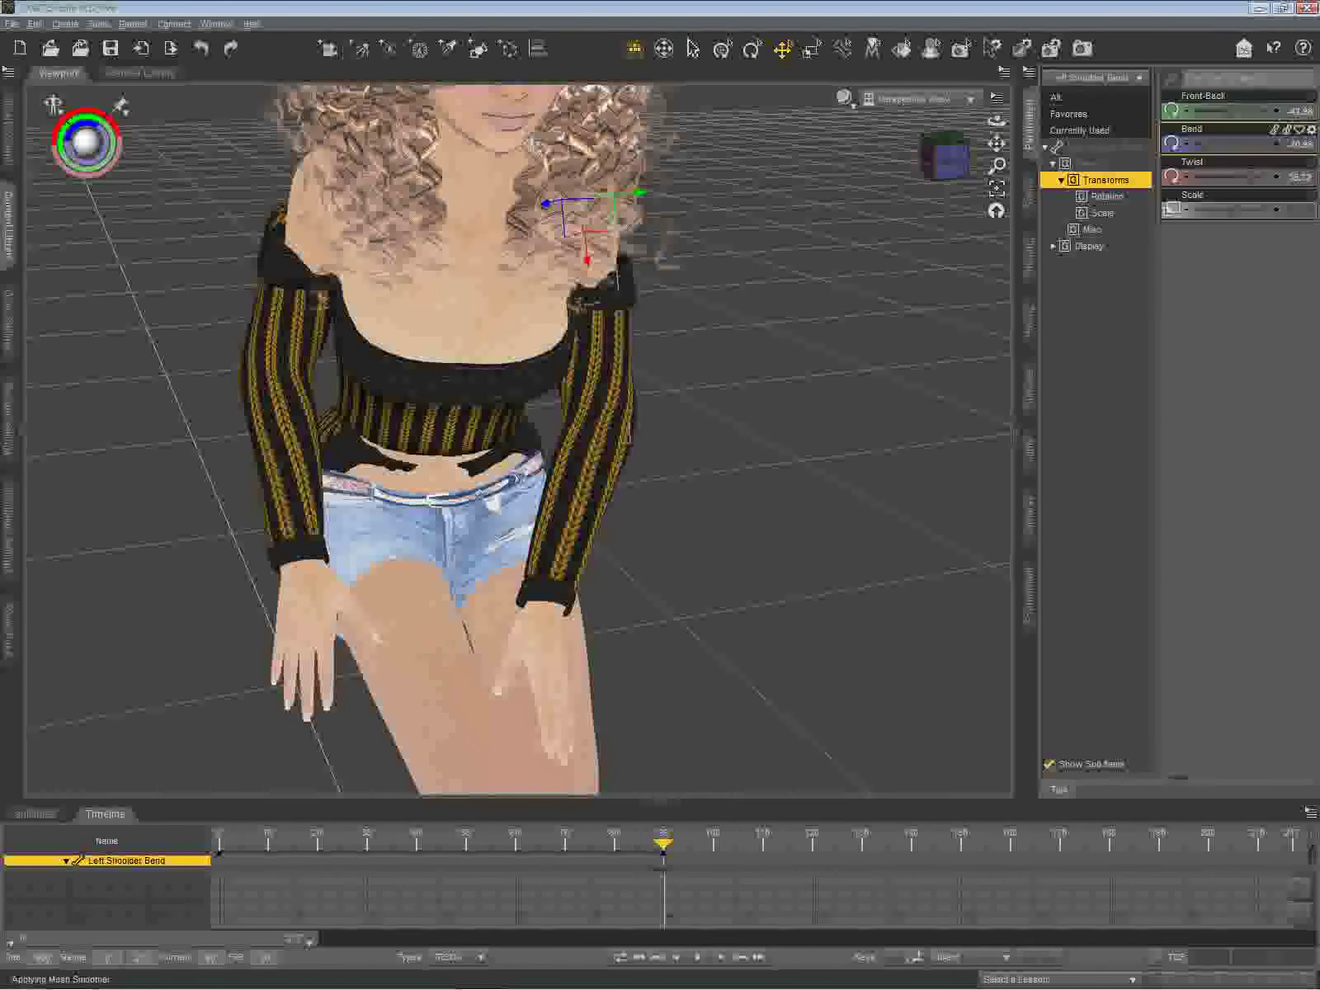
Step: Raise the Left Shoulder's Front-Back rotation slightly to fine-tune the upper arm
mouse_move(1226, 110)
left_mouse_down()
mouse_move(1215, 111)
mouse_move(1235, 110)
left_mouse_up()
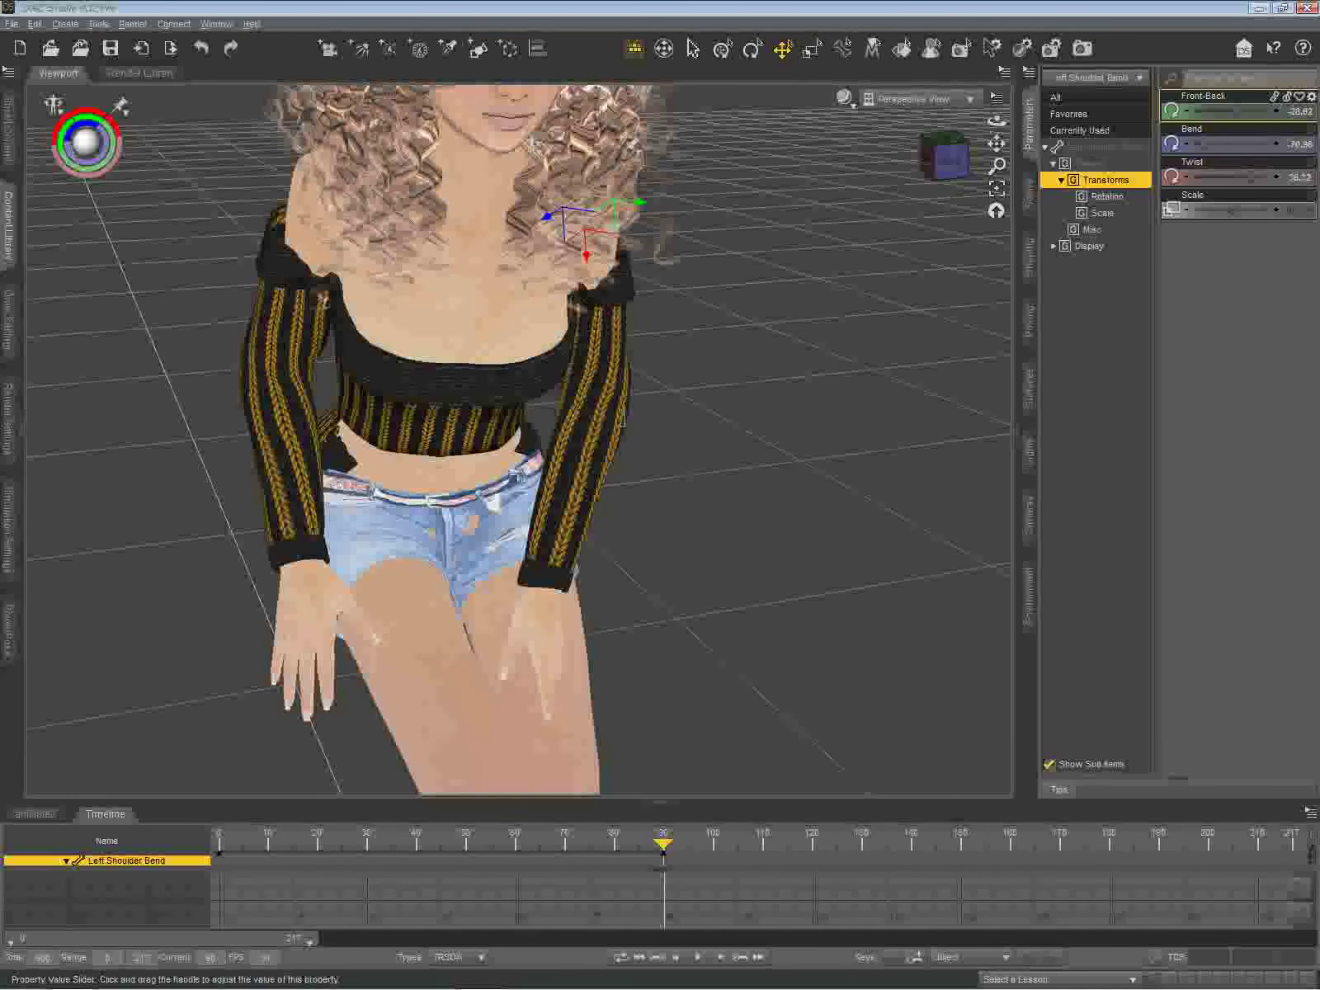
left_click_drag(1236, 111, 1230, 110)
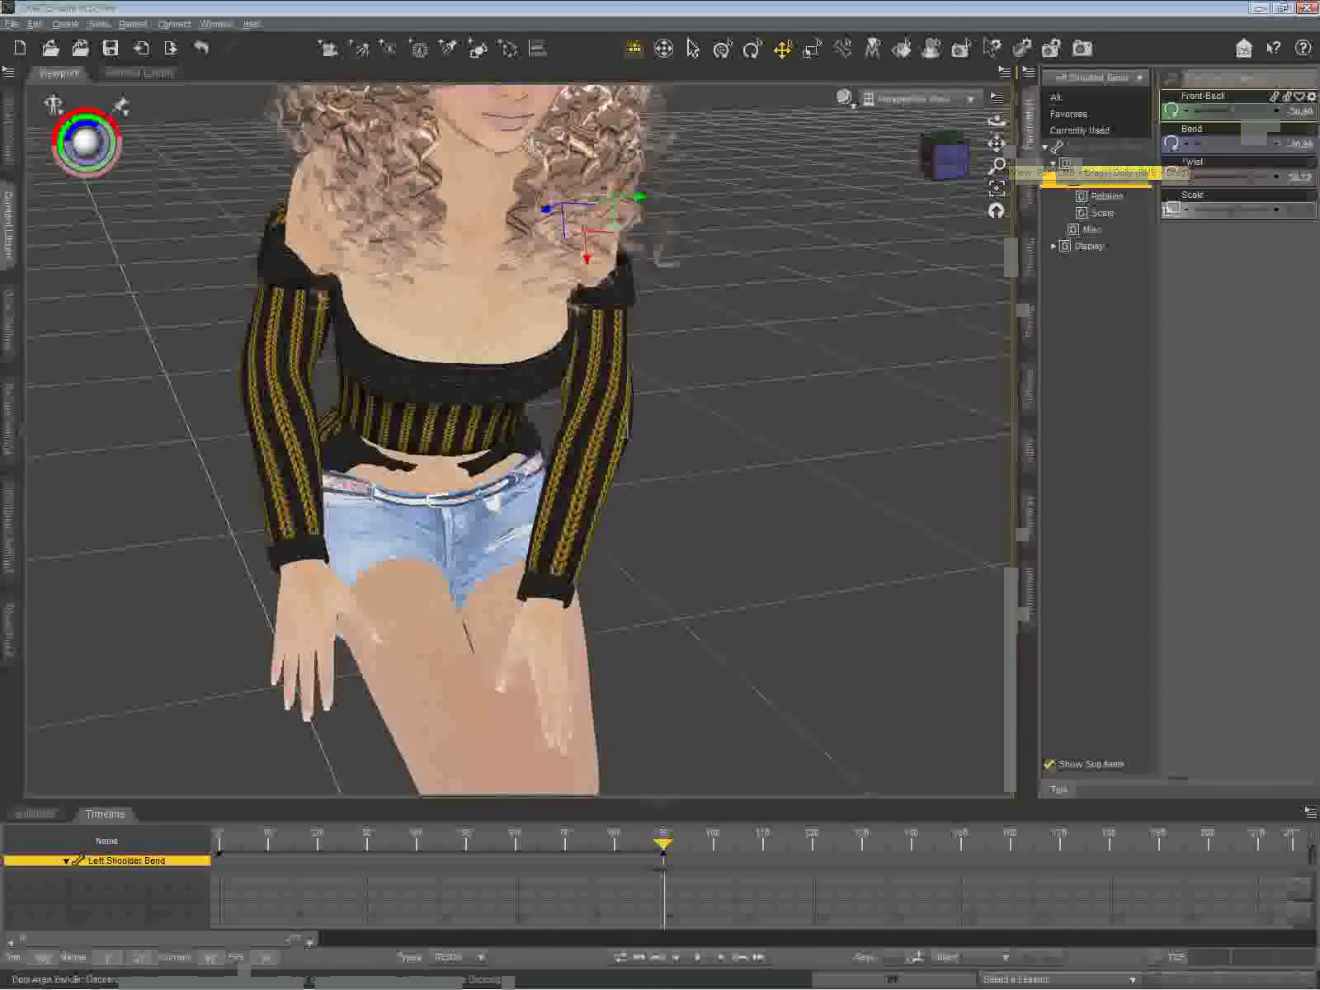
Step: Set the Left Collar's Twist to about 12.7 and its Front-Back rotation to about 3.67
left_click_drag(946, 157, 883, 163)
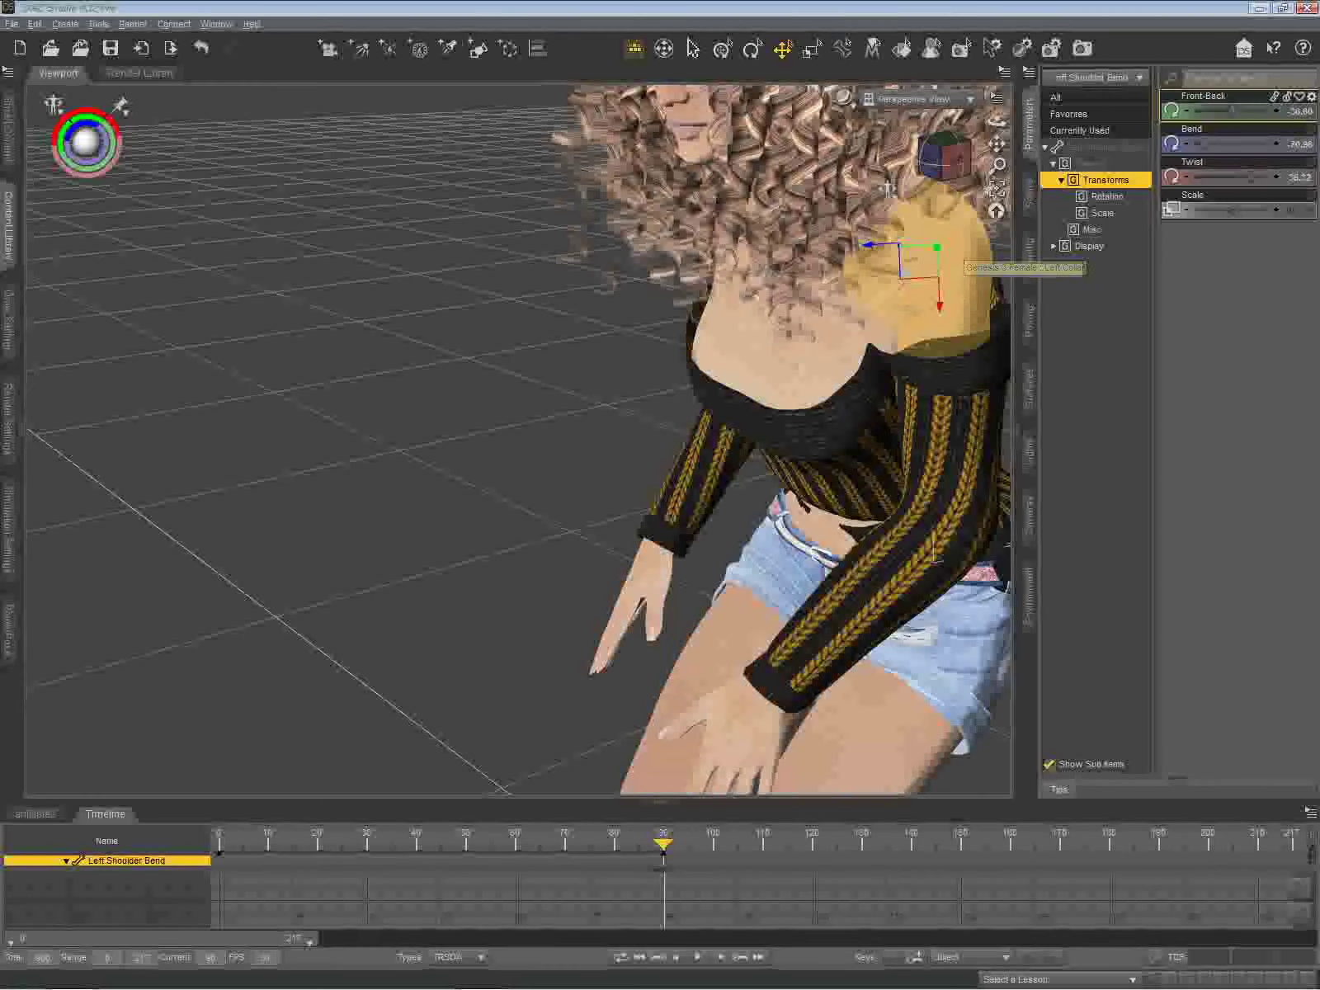
left_click(962, 247)
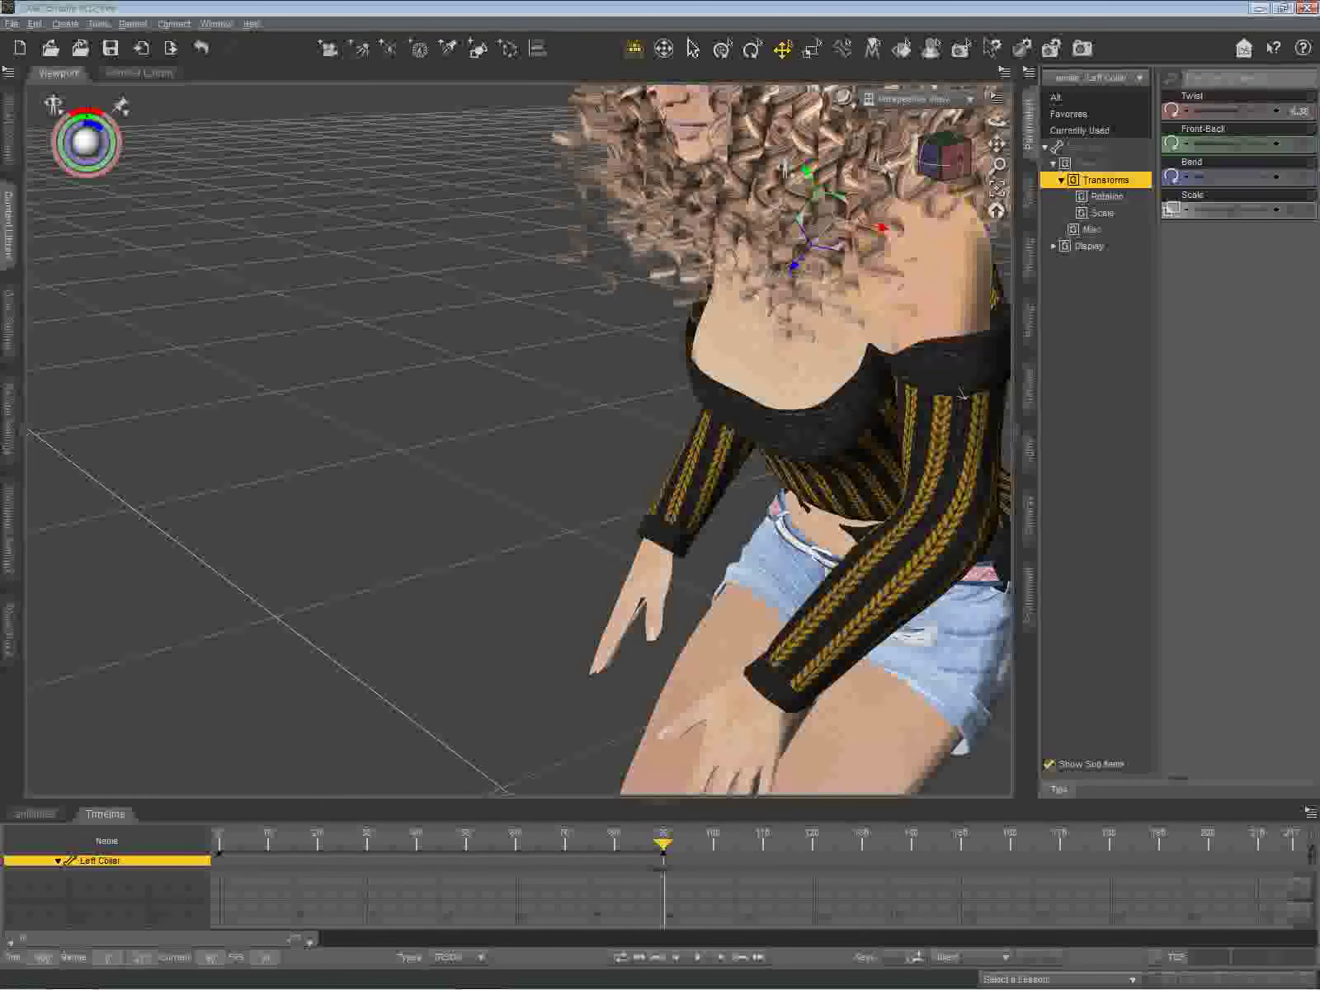
mouse_move(962, 389)
left_mouse_down()
mouse_move(973, 386)
mouse_move(950, 397)
mouse_move(968, 397)
left_mouse_up()
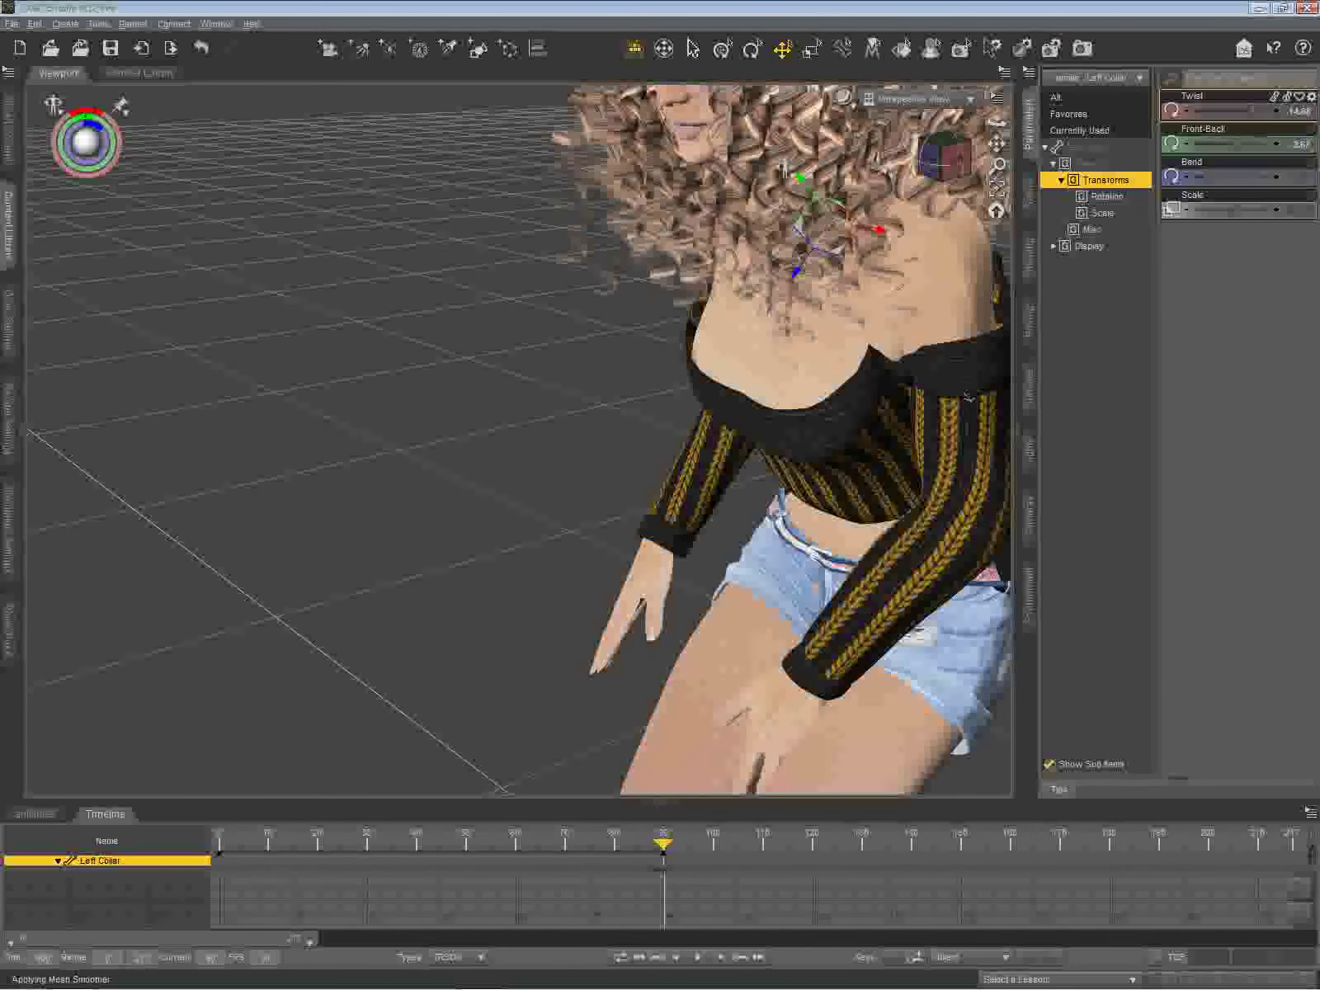
left_click_drag(969, 398, 963, 397)
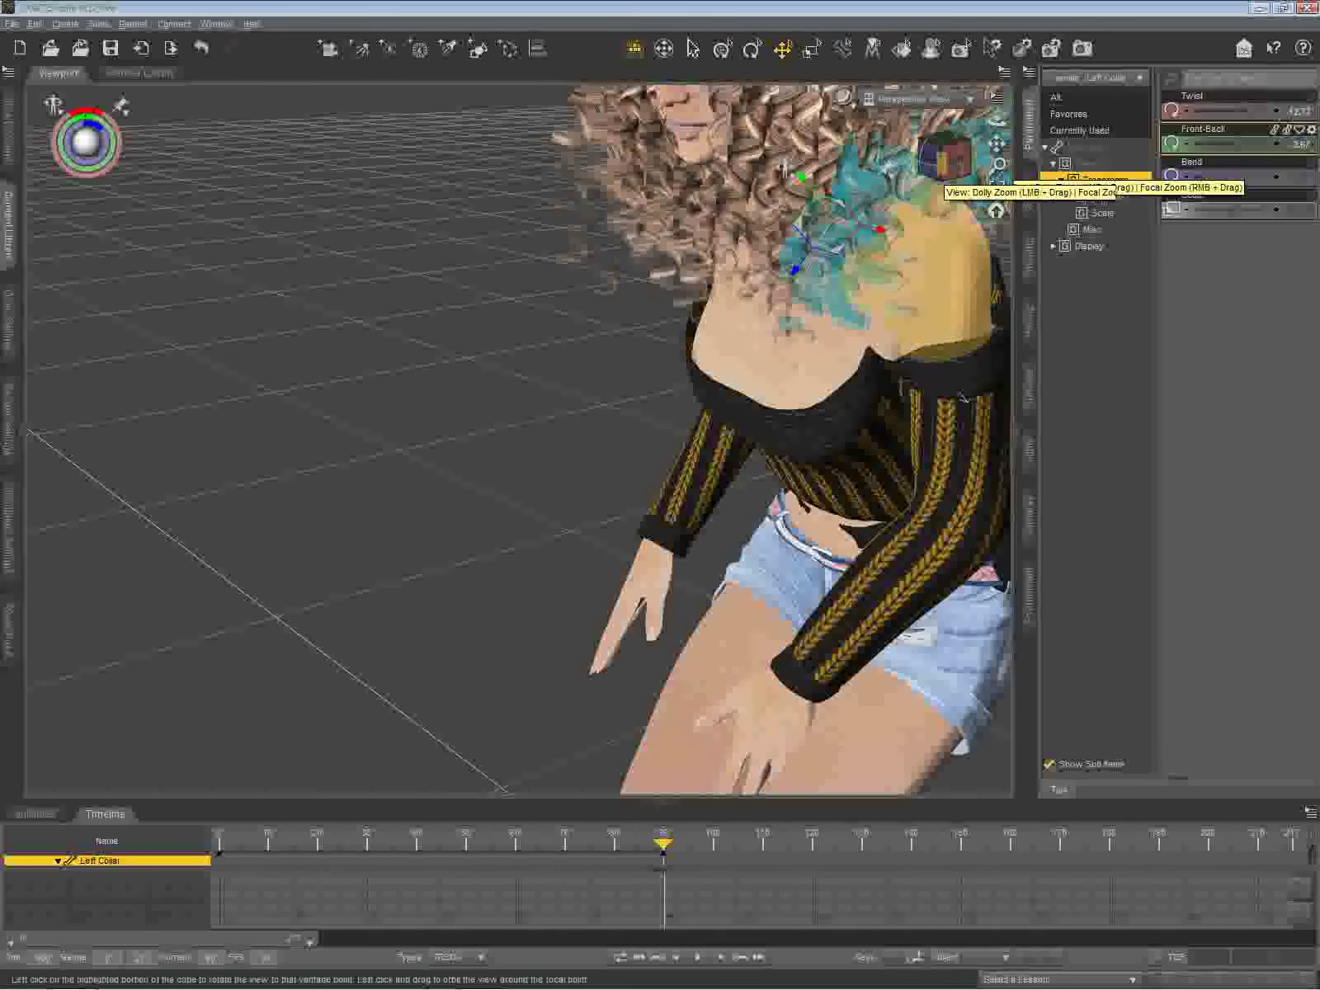
left_click_drag(947, 157, 1005, 171)
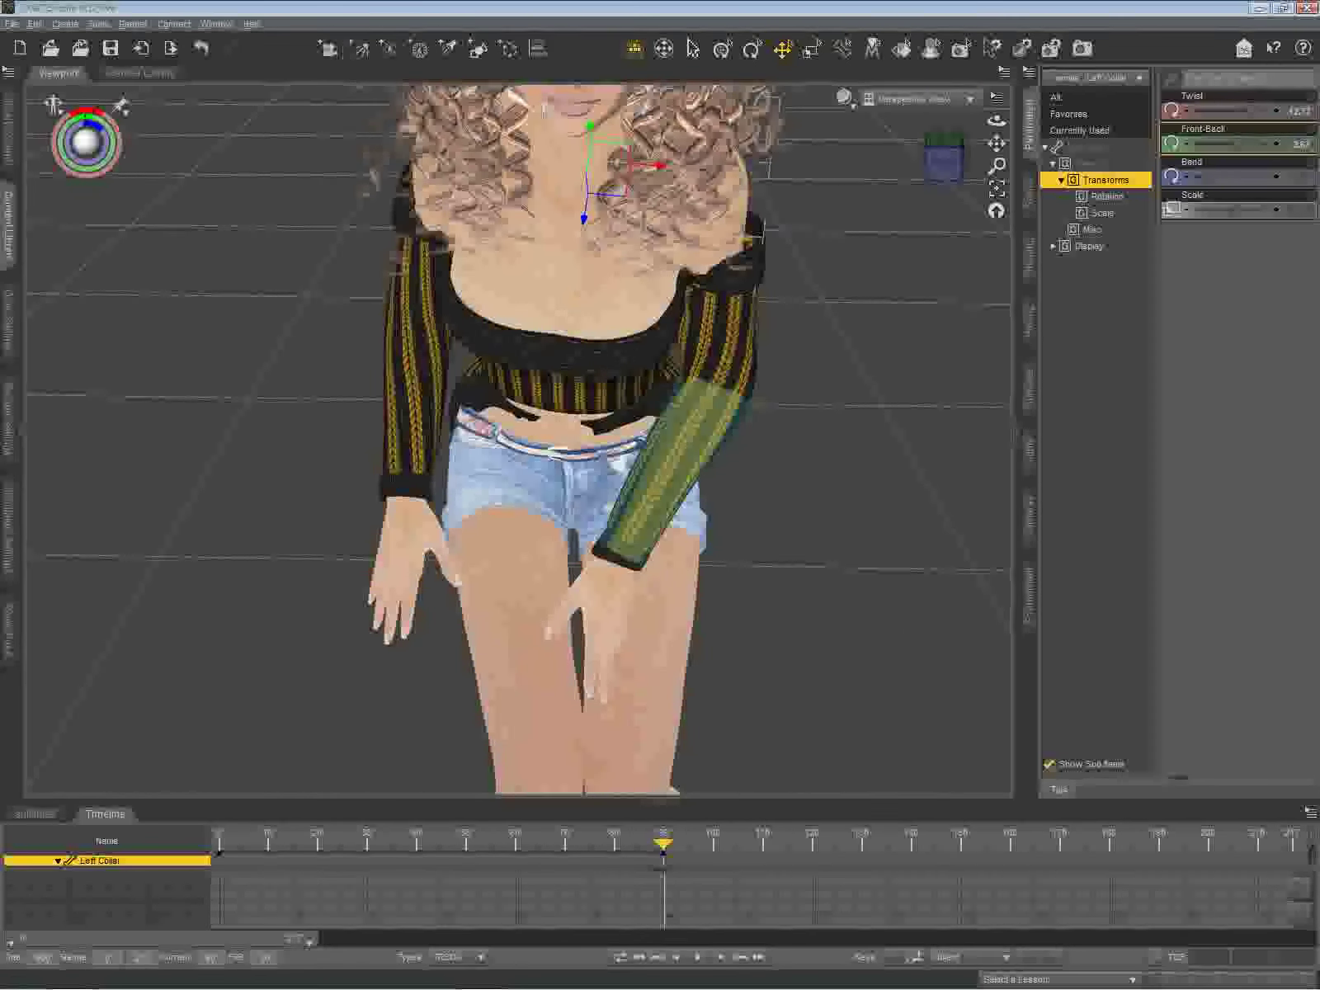
Step: Set the Left Forearm's Twist to about -49 and its Bend to about -44
left_click(693, 438)
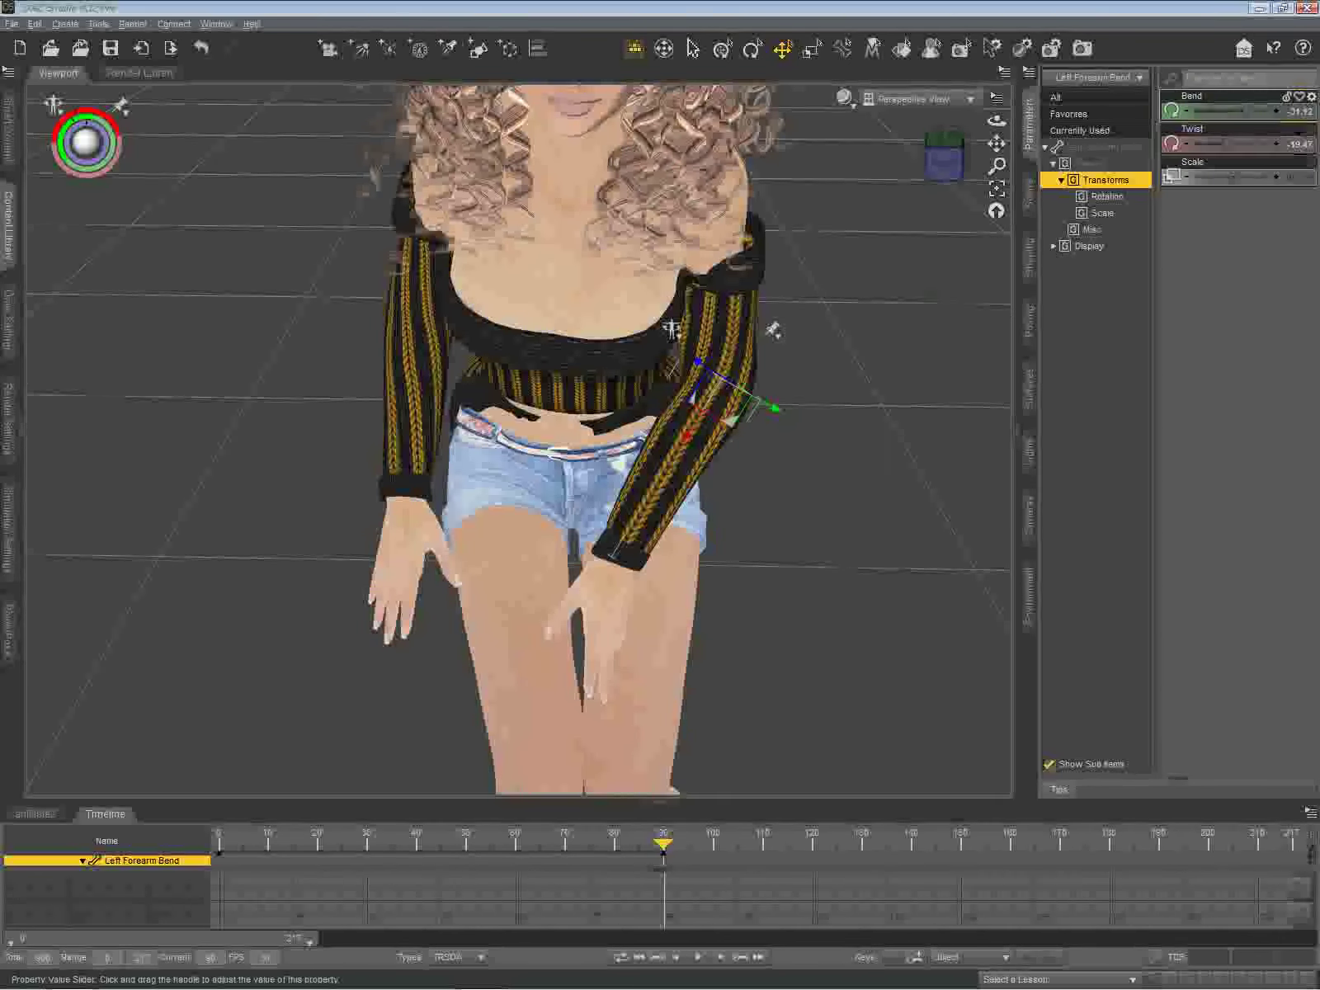
left_click_drag(1240, 144, 1224, 144)
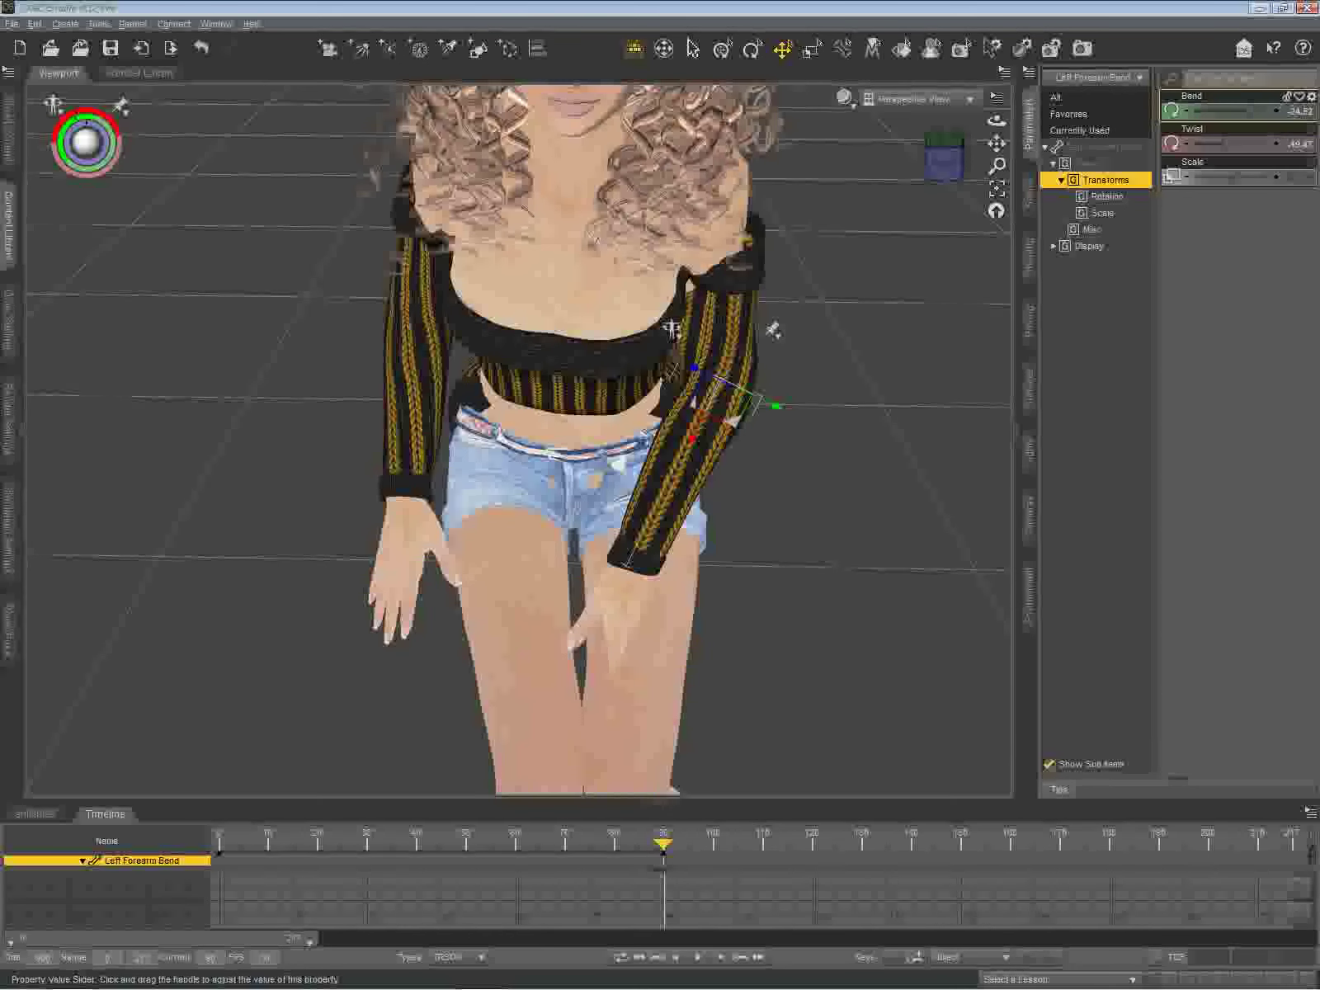
left_click_drag(1249, 110, 1203, 110)
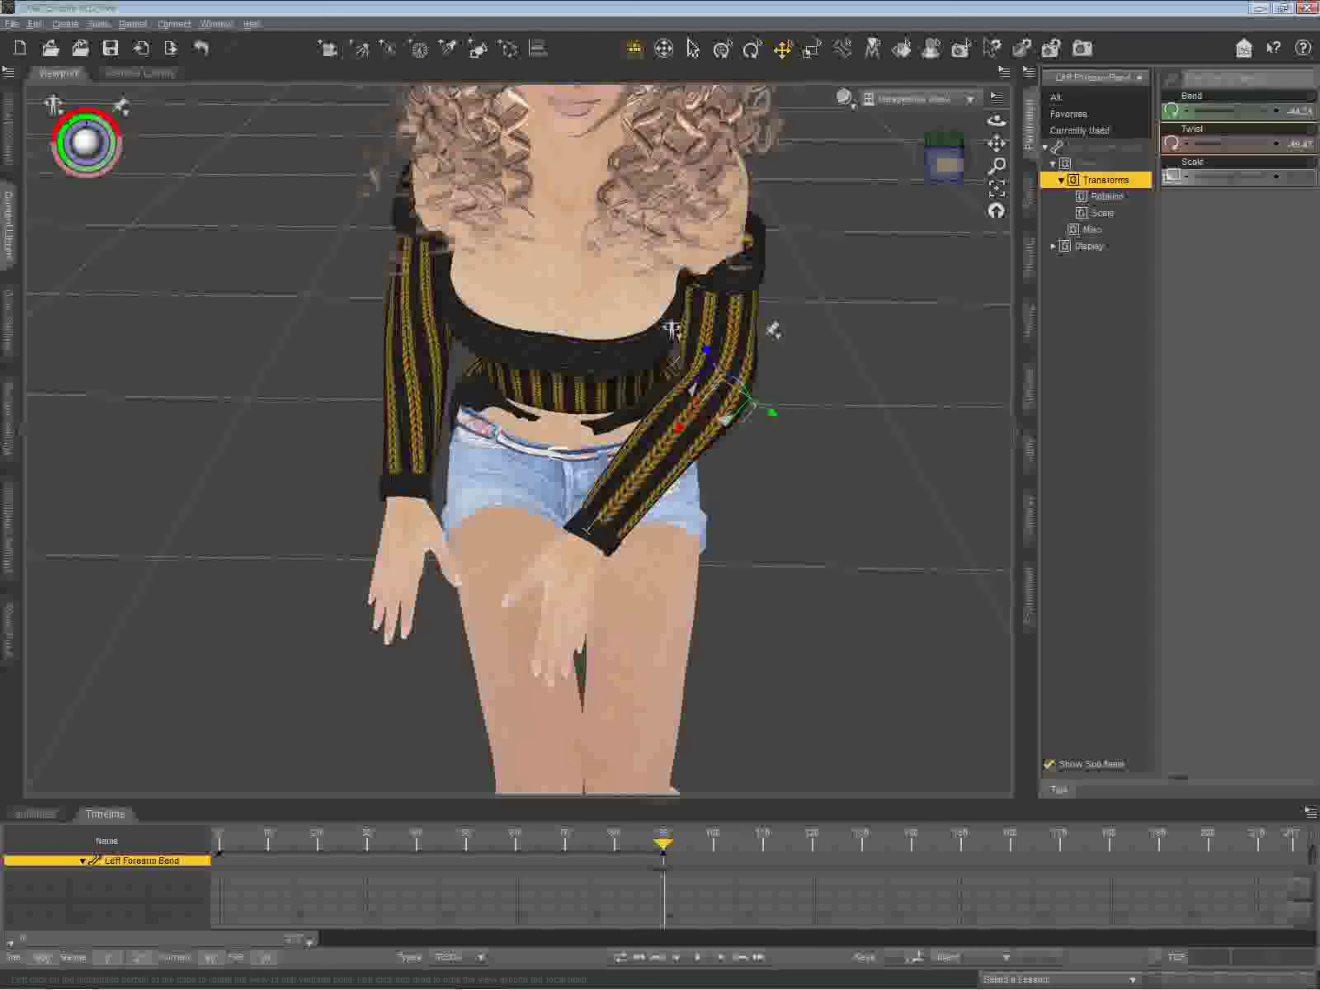
Step: Set the Right Forearm's Twist to about -28.5 so the hand turns inward toward the body
left_click_drag(949, 165, 923, 176)
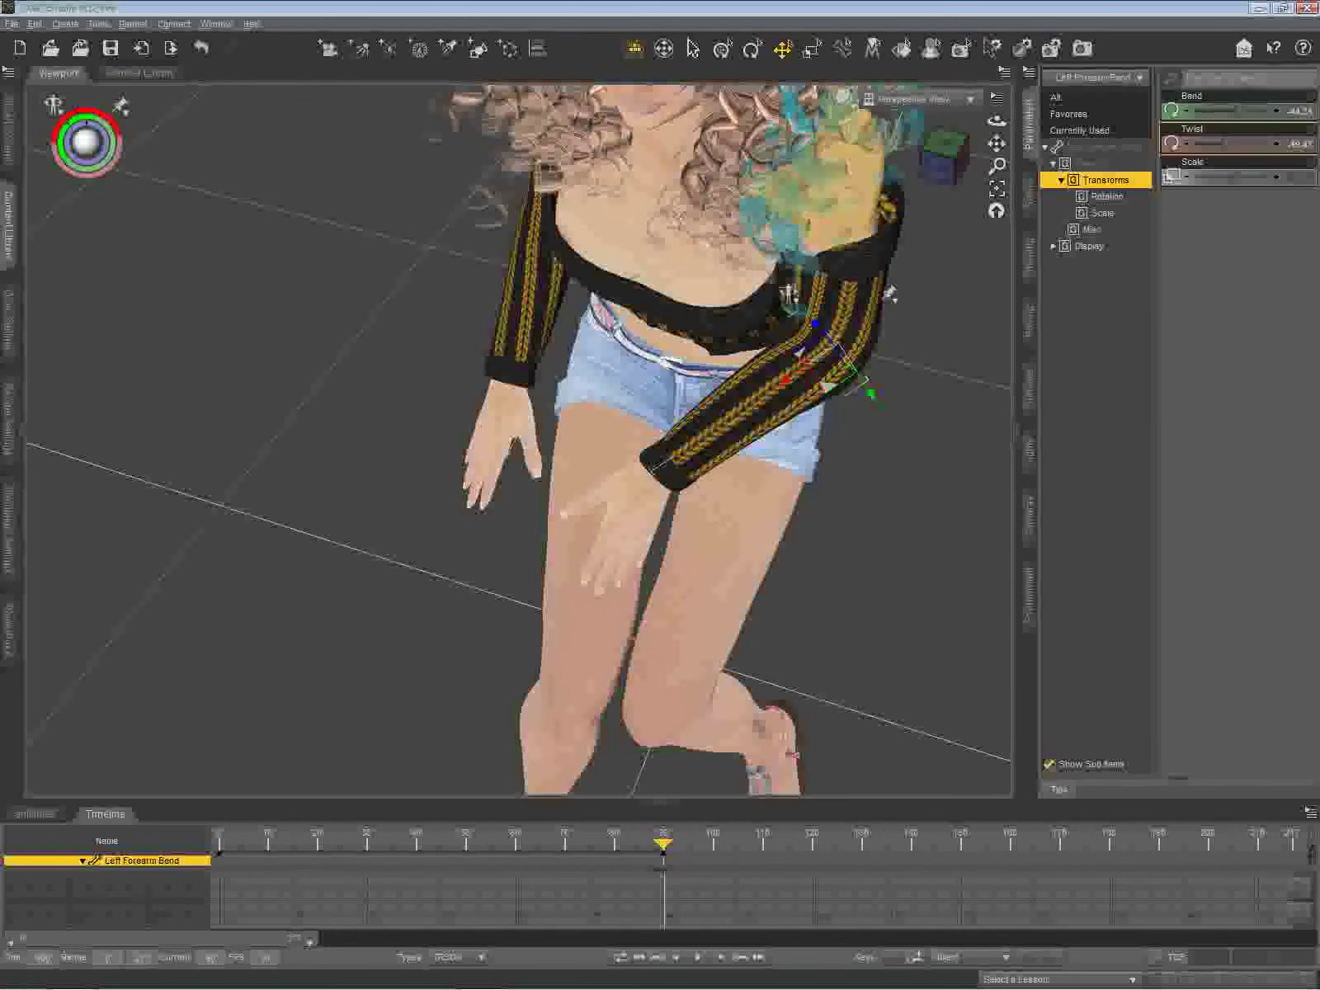
left_click(531, 289)
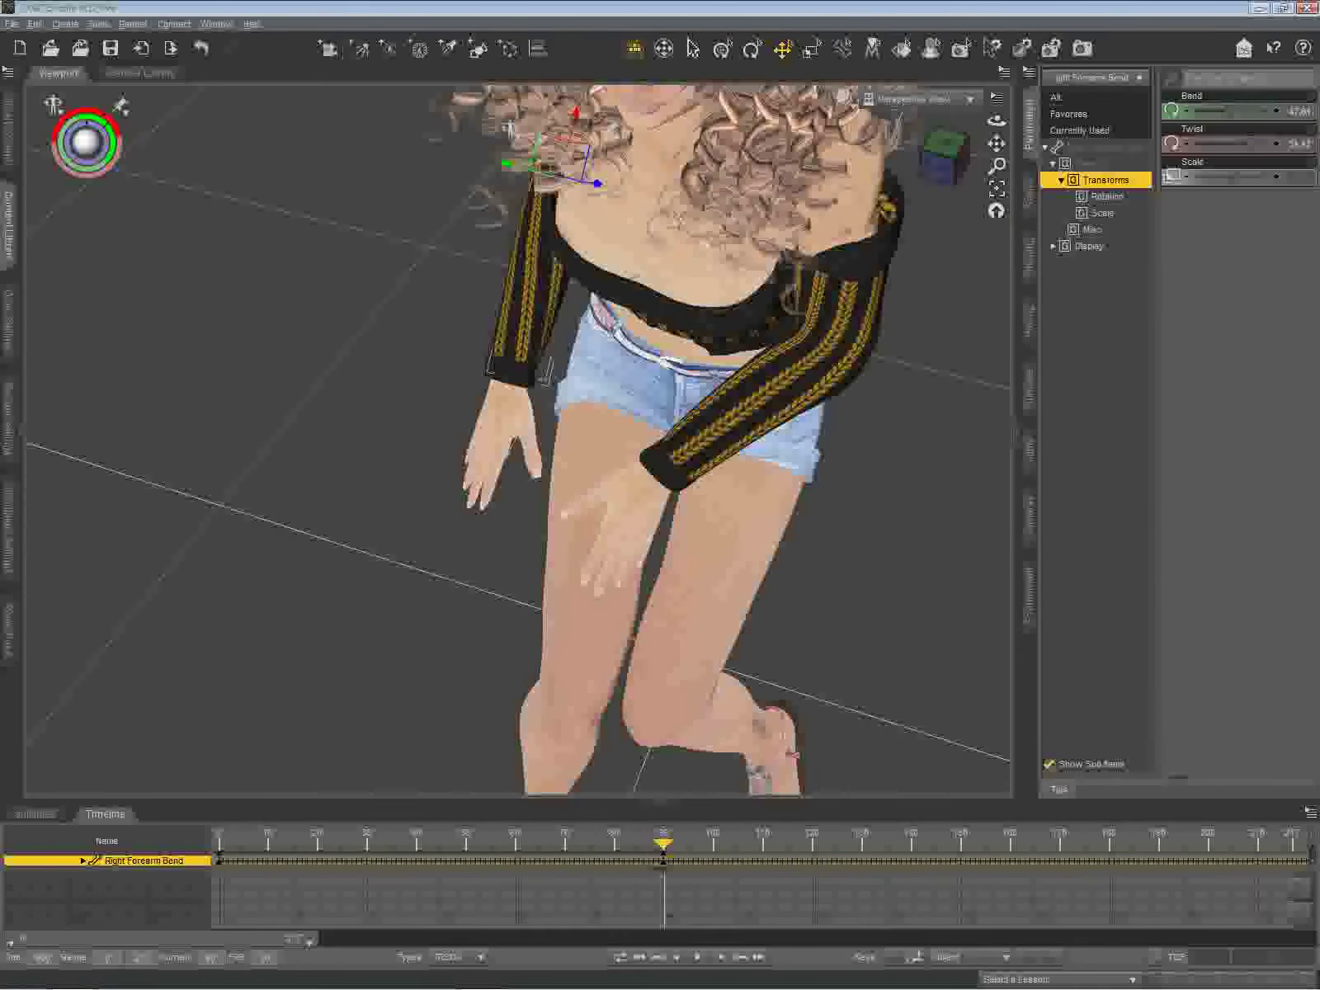
left_click_drag(1249, 145, 1171, 144)
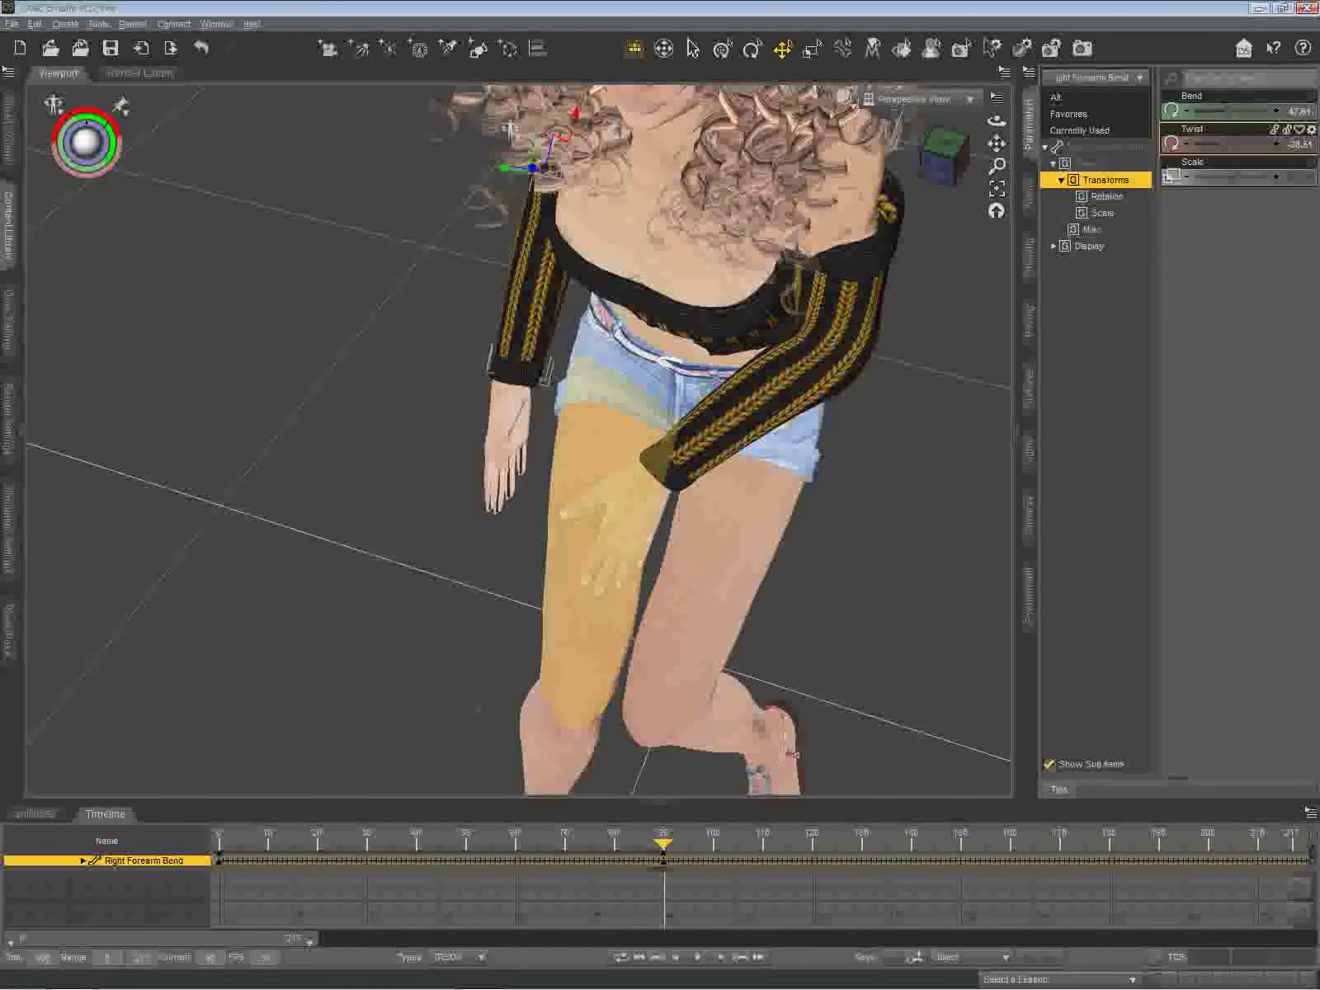
Step: Set the Right Hand's Side-Side rotation to about 21.2 and its Bend to about -43
left_click(507, 434)
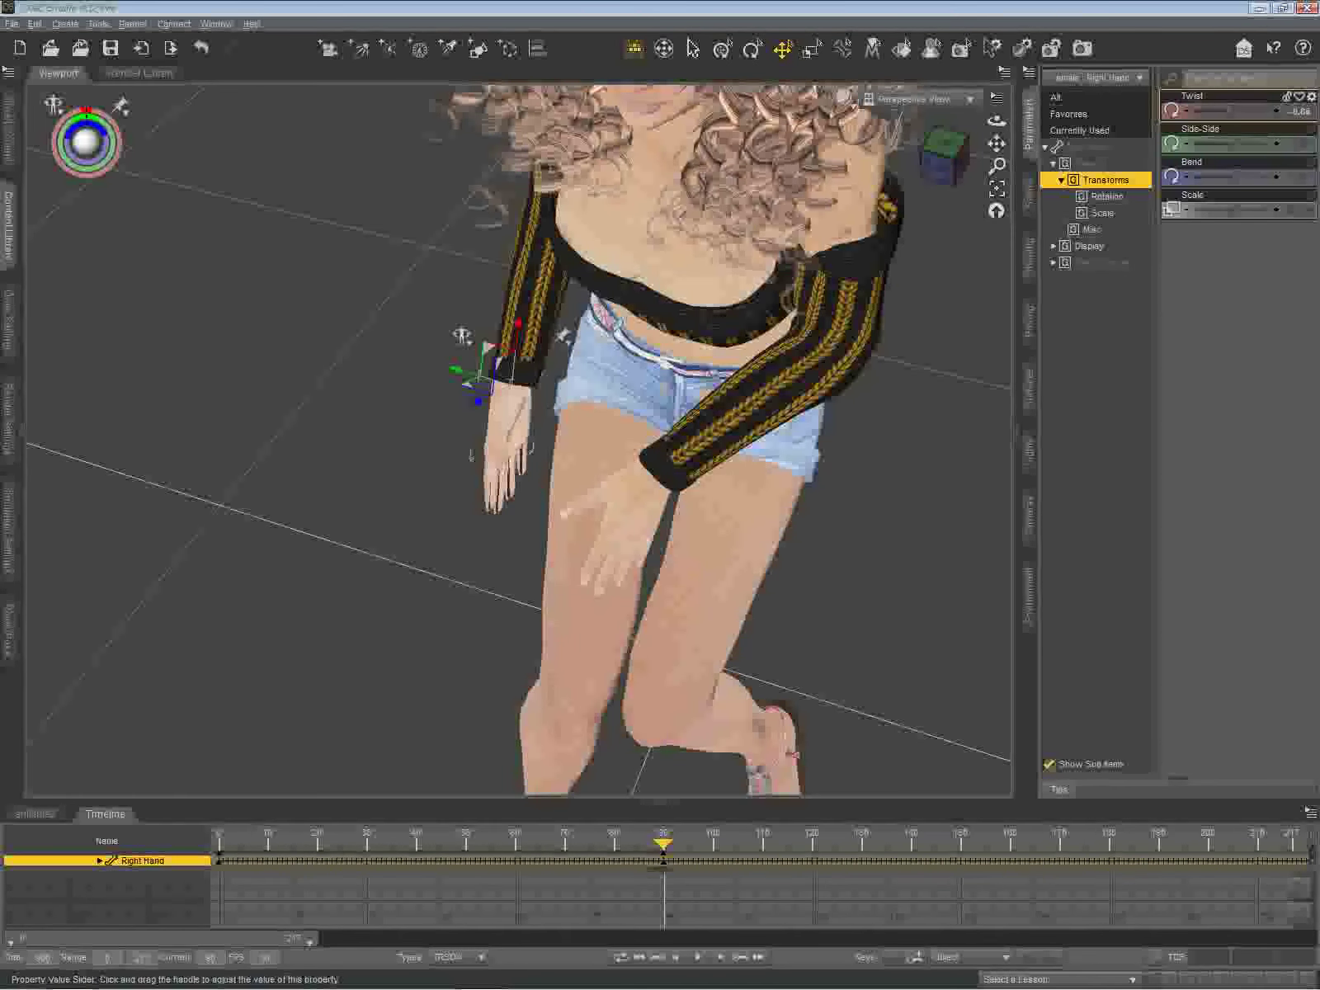
left_click_drag(1228, 144, 1265, 144)
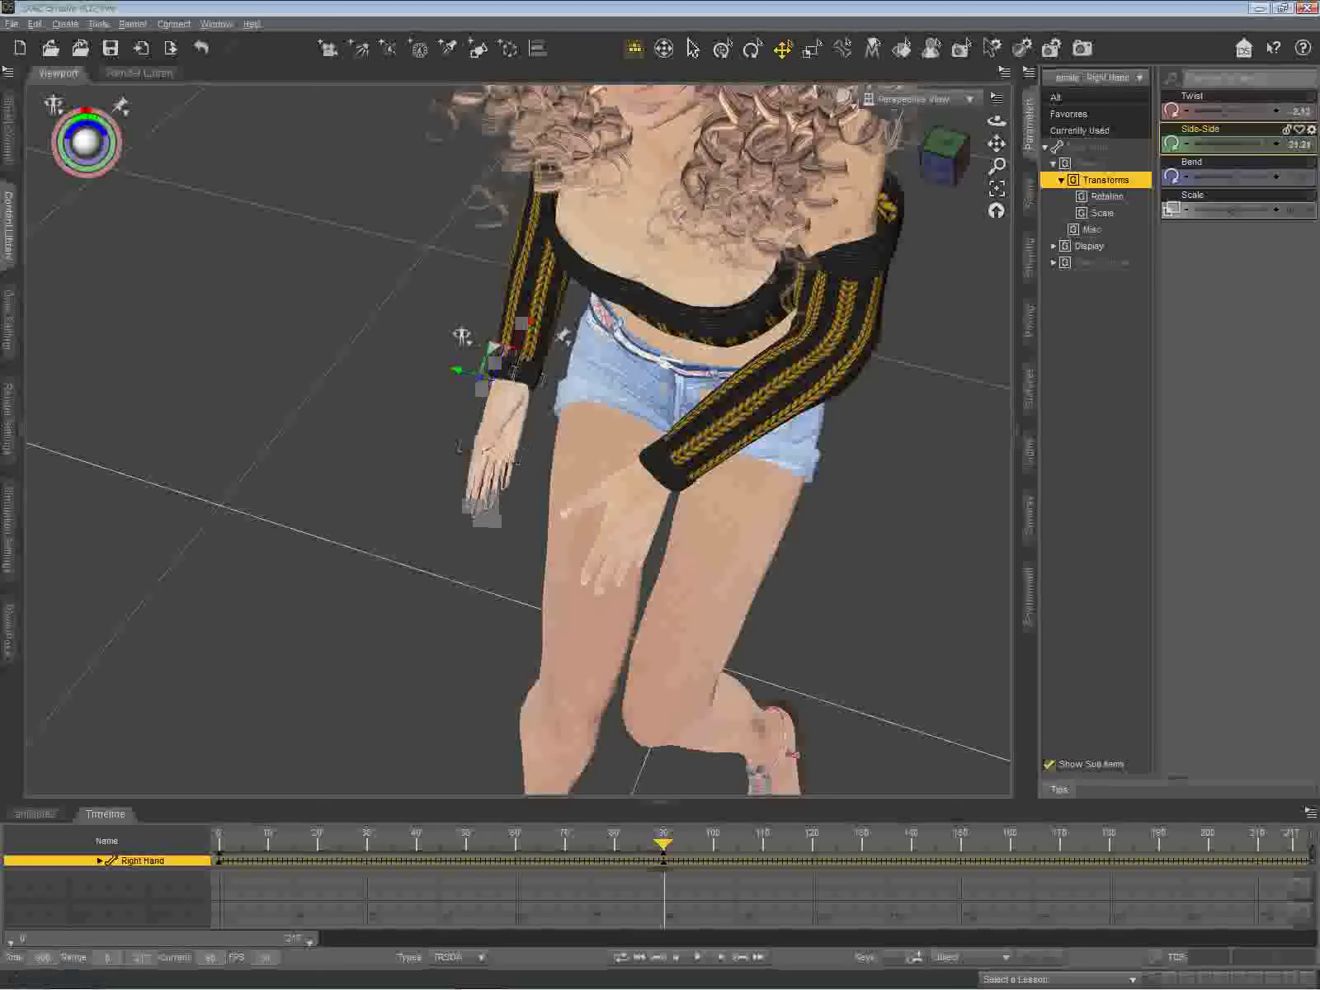
mouse_move(1231, 178)
left_mouse_down()
mouse_move(1251, 178)
mouse_move(1210, 178)
left_mouse_up()
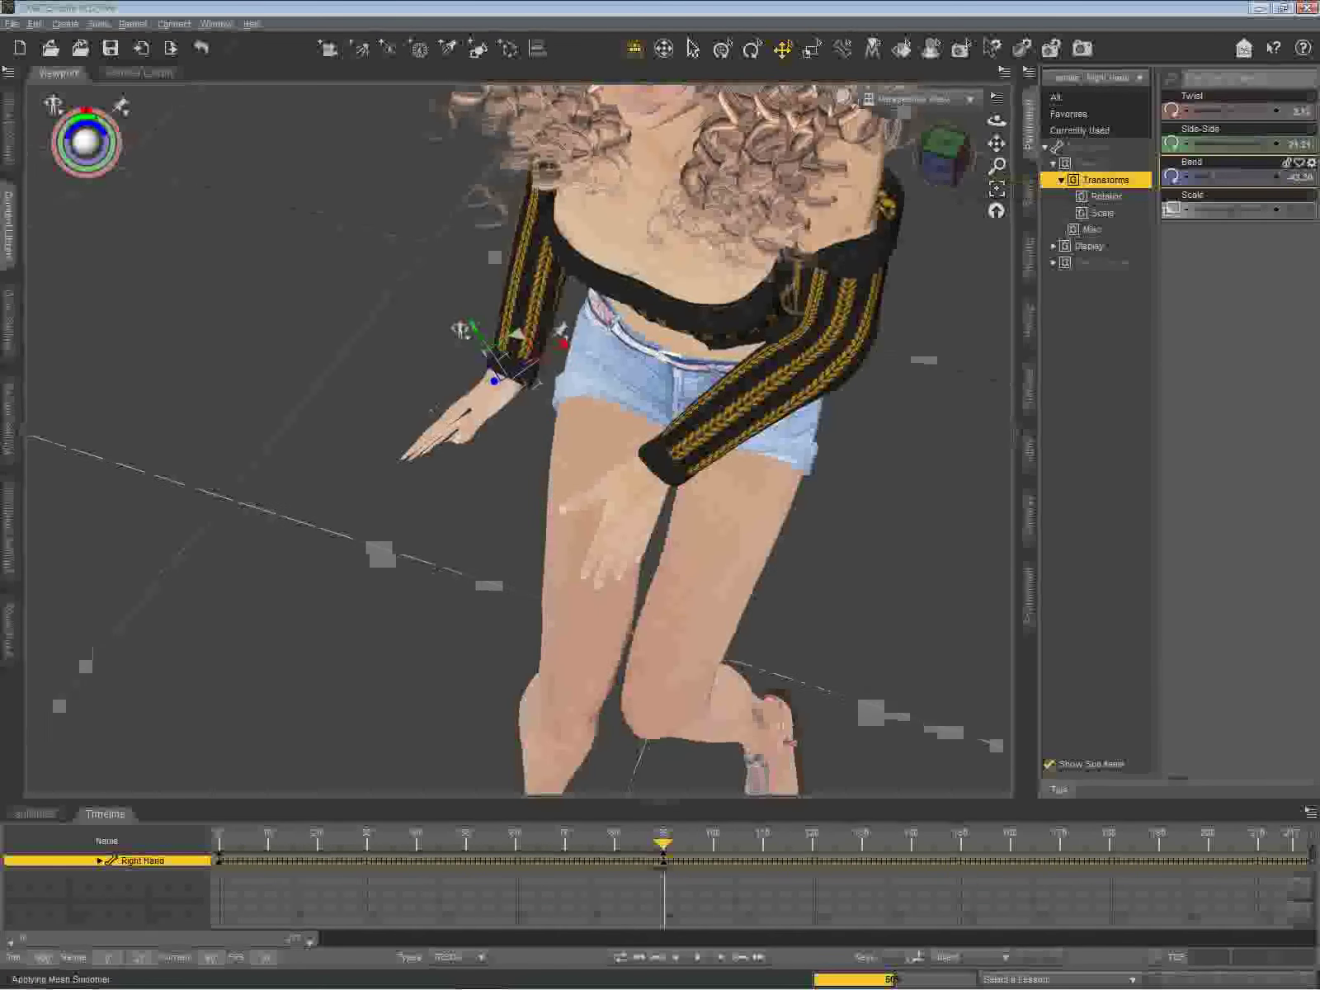
Step: Increase the Right Forearm's Bend until the hand is raised in front of the upper chest near the hair
left_click_drag(952, 169, 995, 147)
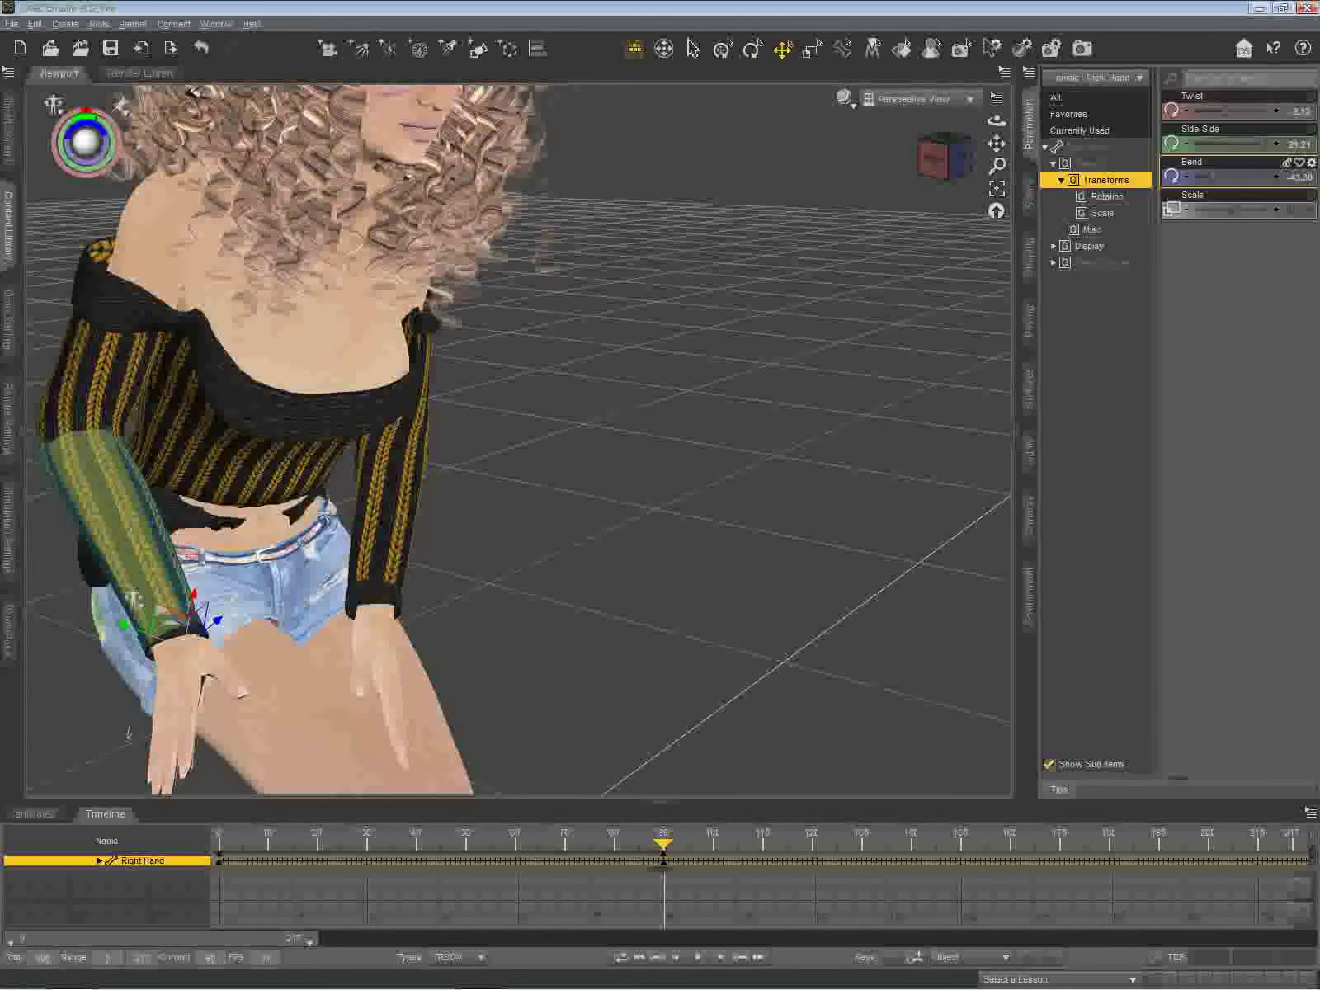
left_click(126, 384)
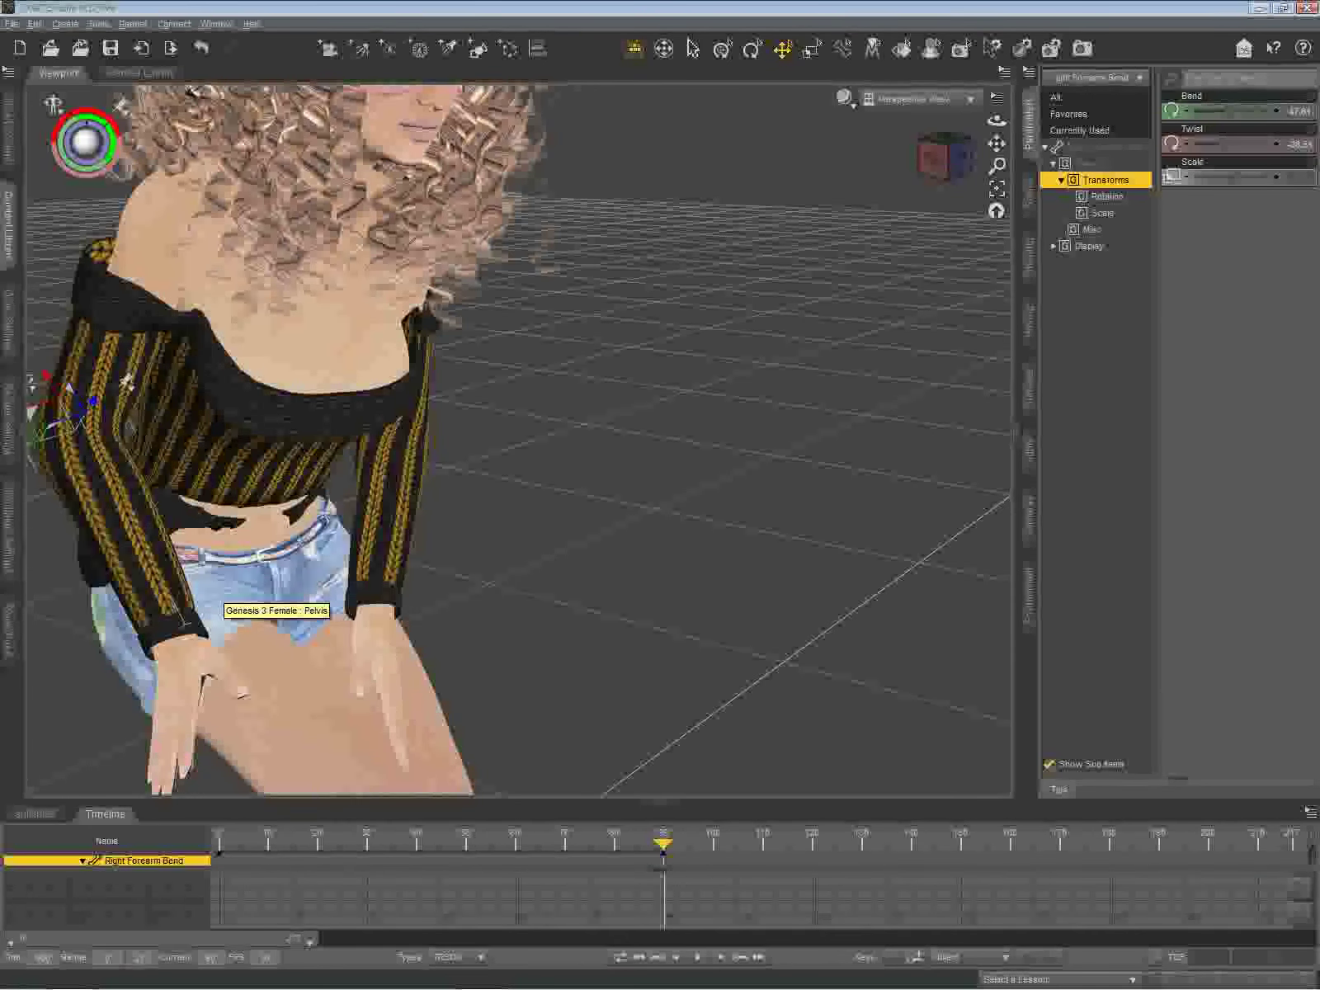
left_click_drag(1226, 111, 1287, 111)
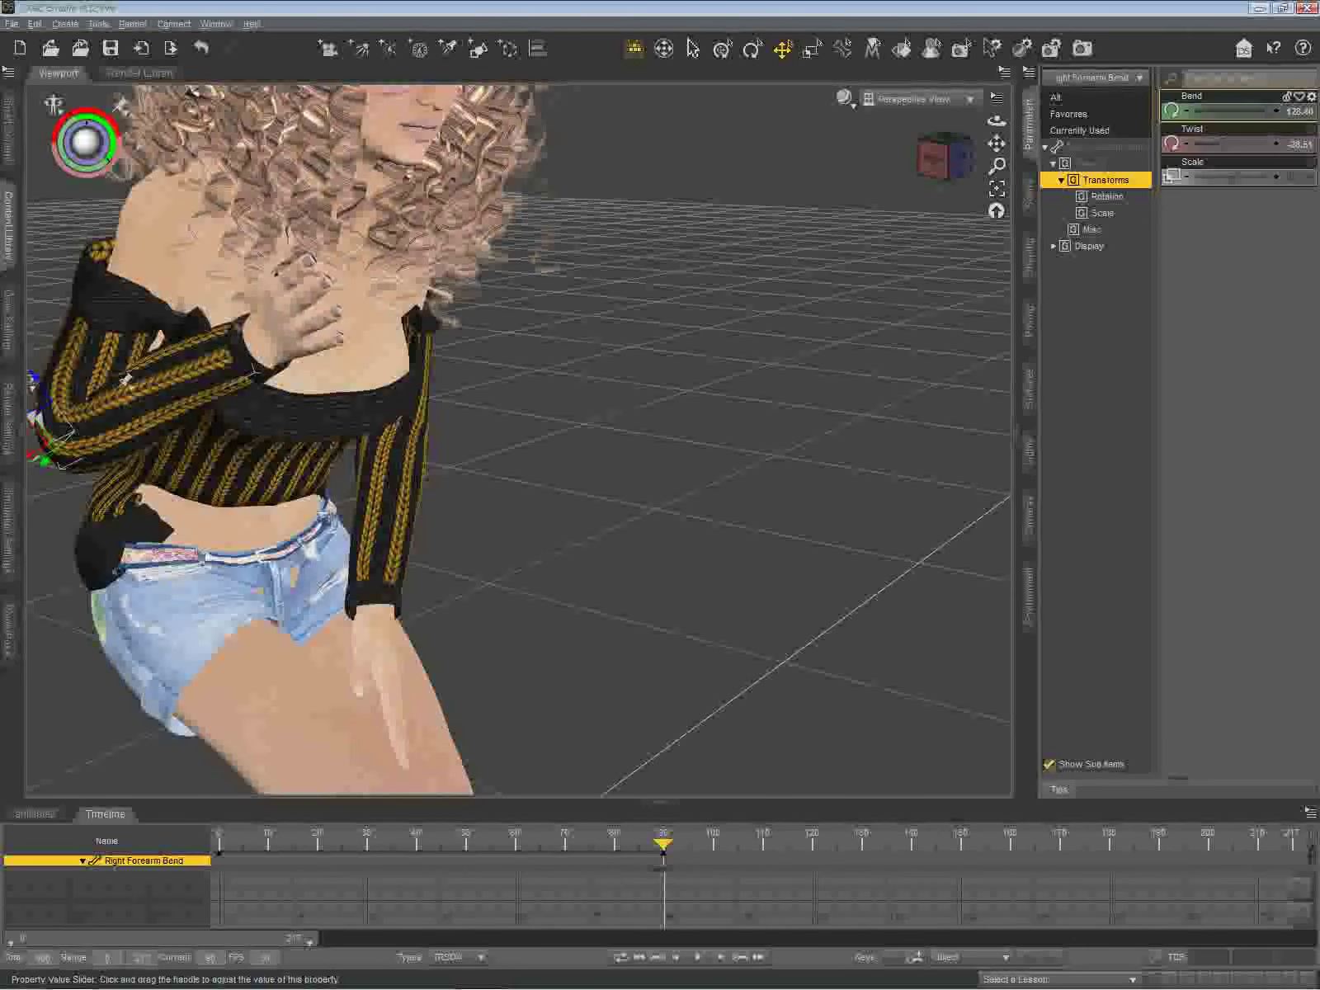
left_click_drag(1265, 112, 1249, 111)
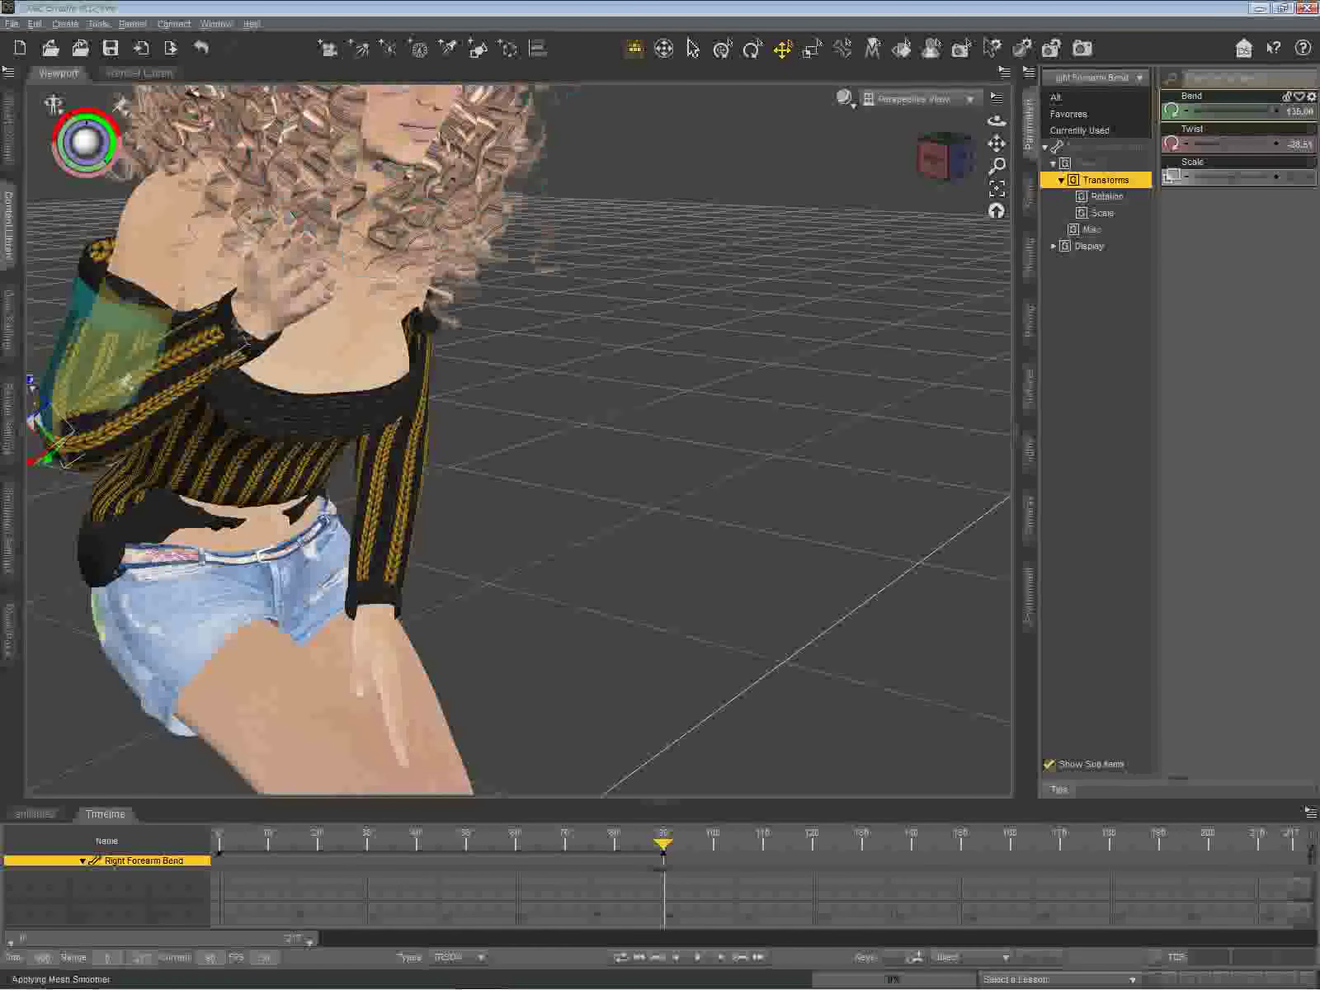
Step: Set the Right Shoulder's Front-Back rotation to about 54 and its Twist to about 31.7
left_click(125, 381)
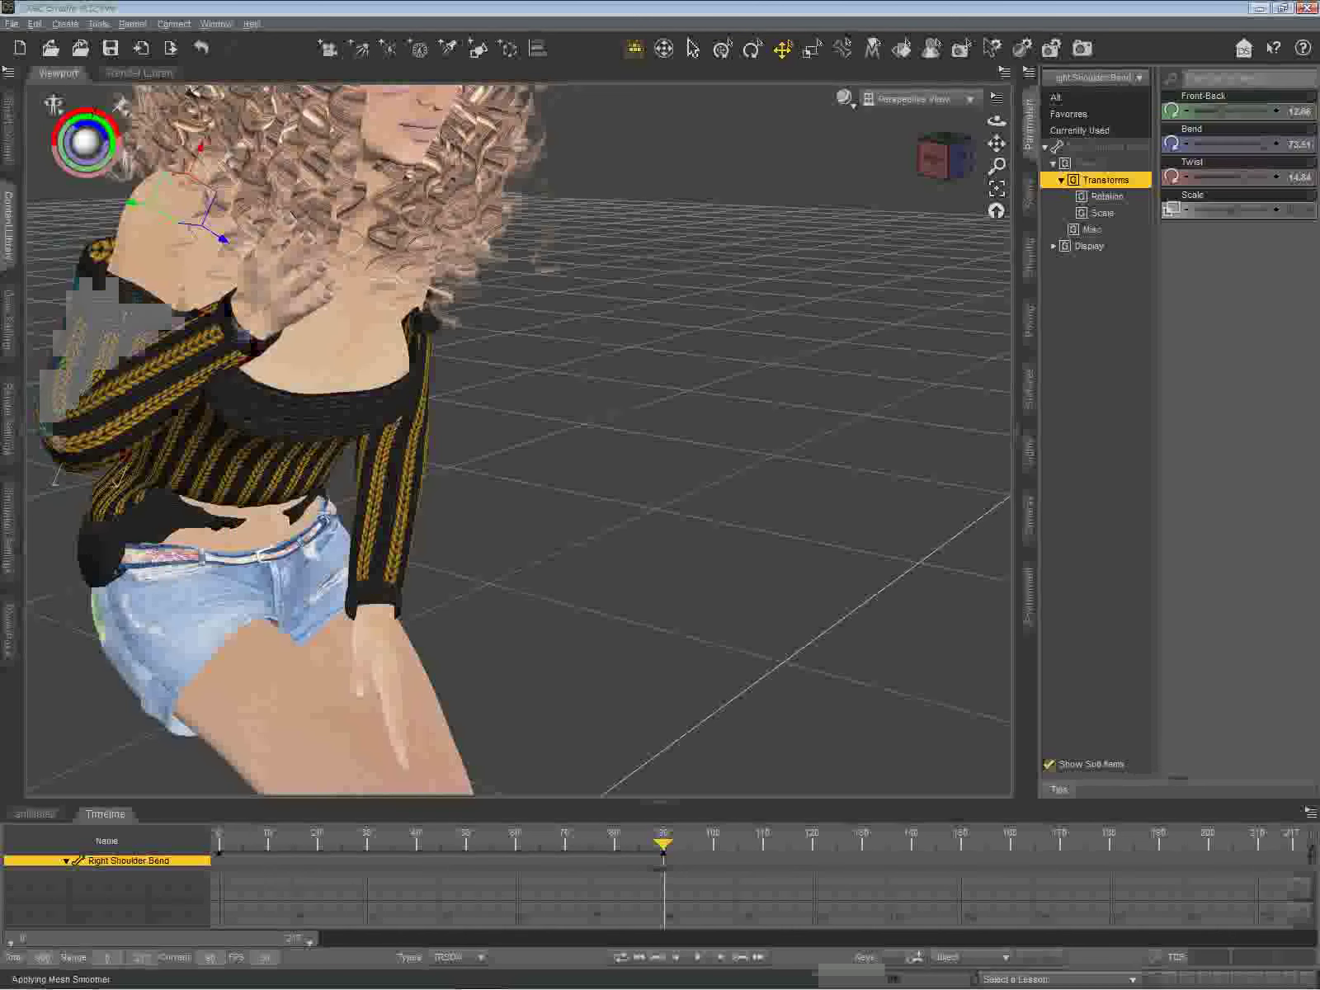
left_click_drag(1220, 111, 1205, 109)
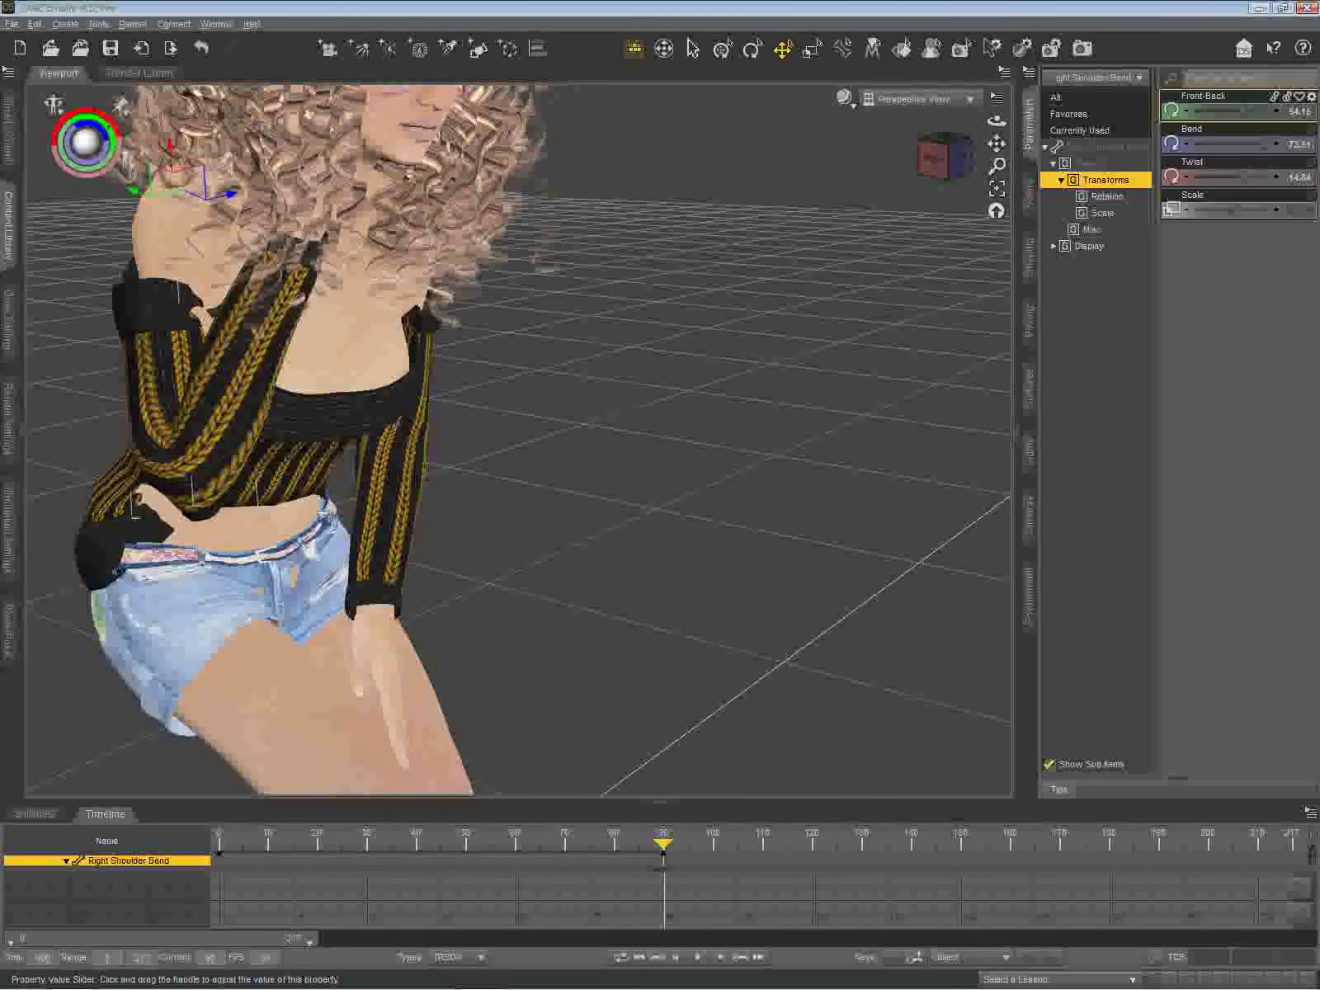
left_click_drag(1243, 176, 1256, 176)
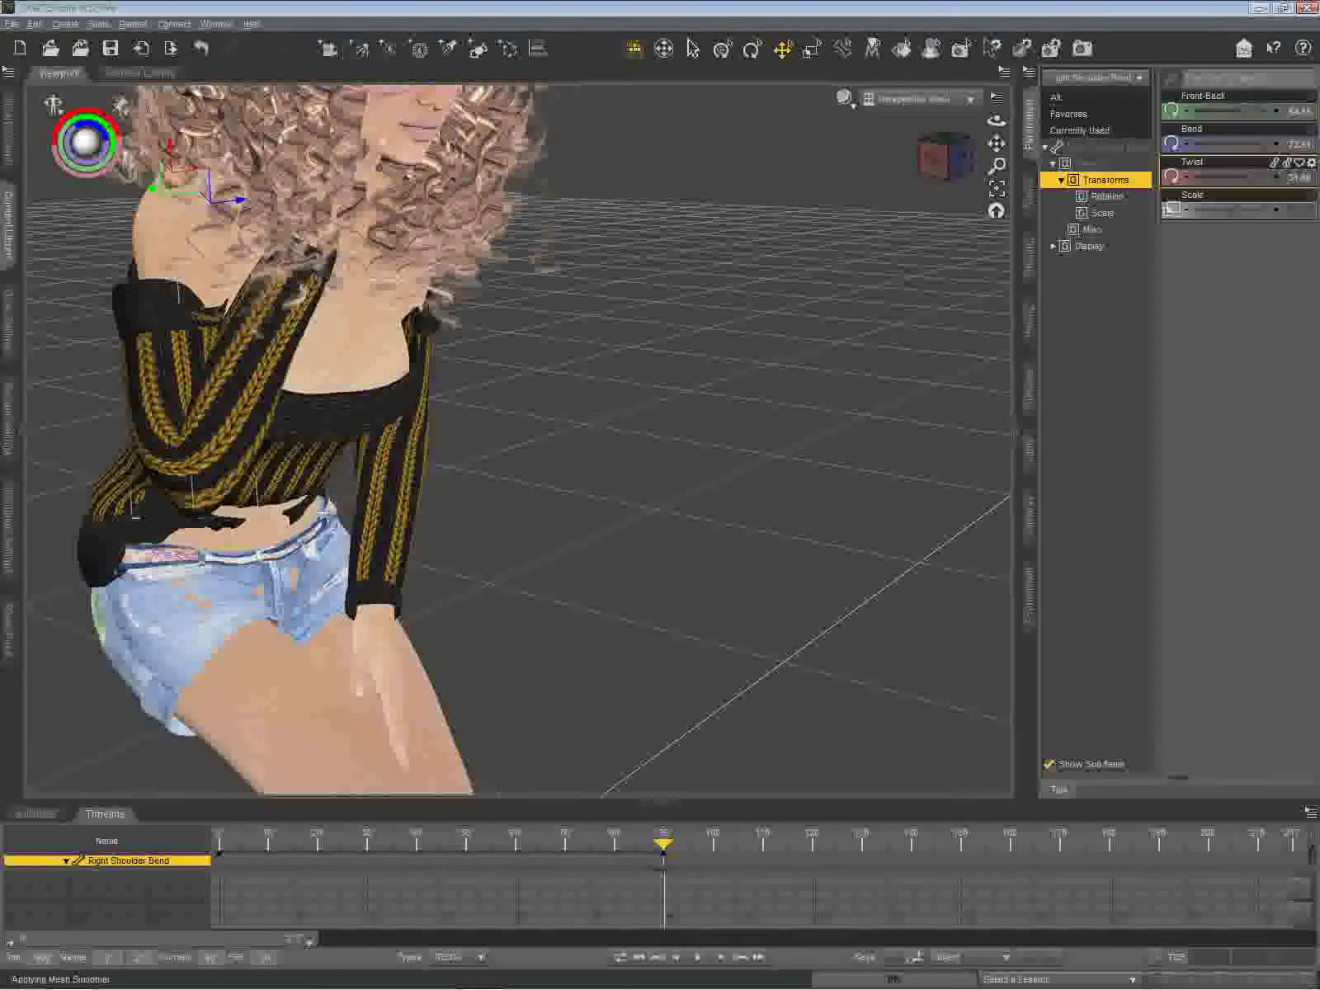
Step: Examine the arm pose from the front, from above and from the figure's left side, ending on the full body
mouse_move(935, 158)
left_mouse_down()
mouse_move(929, 198)
mouse_move(893, 212)
mouse_move(866, 178)
mouse_move(906, 216)
left_mouse_up()
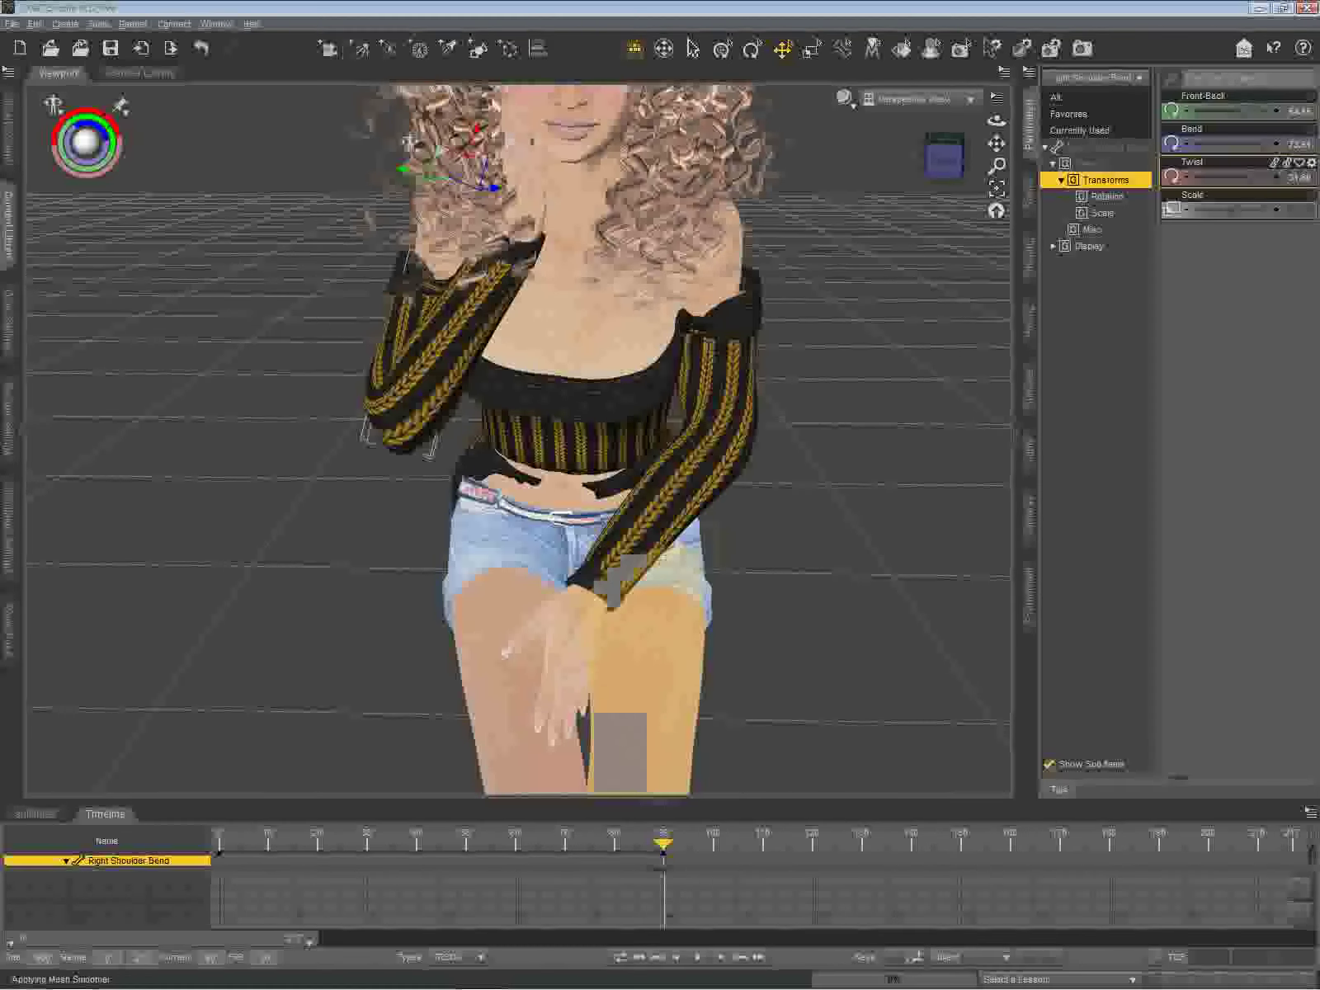
left_click_drag(945, 163, 943, 226)
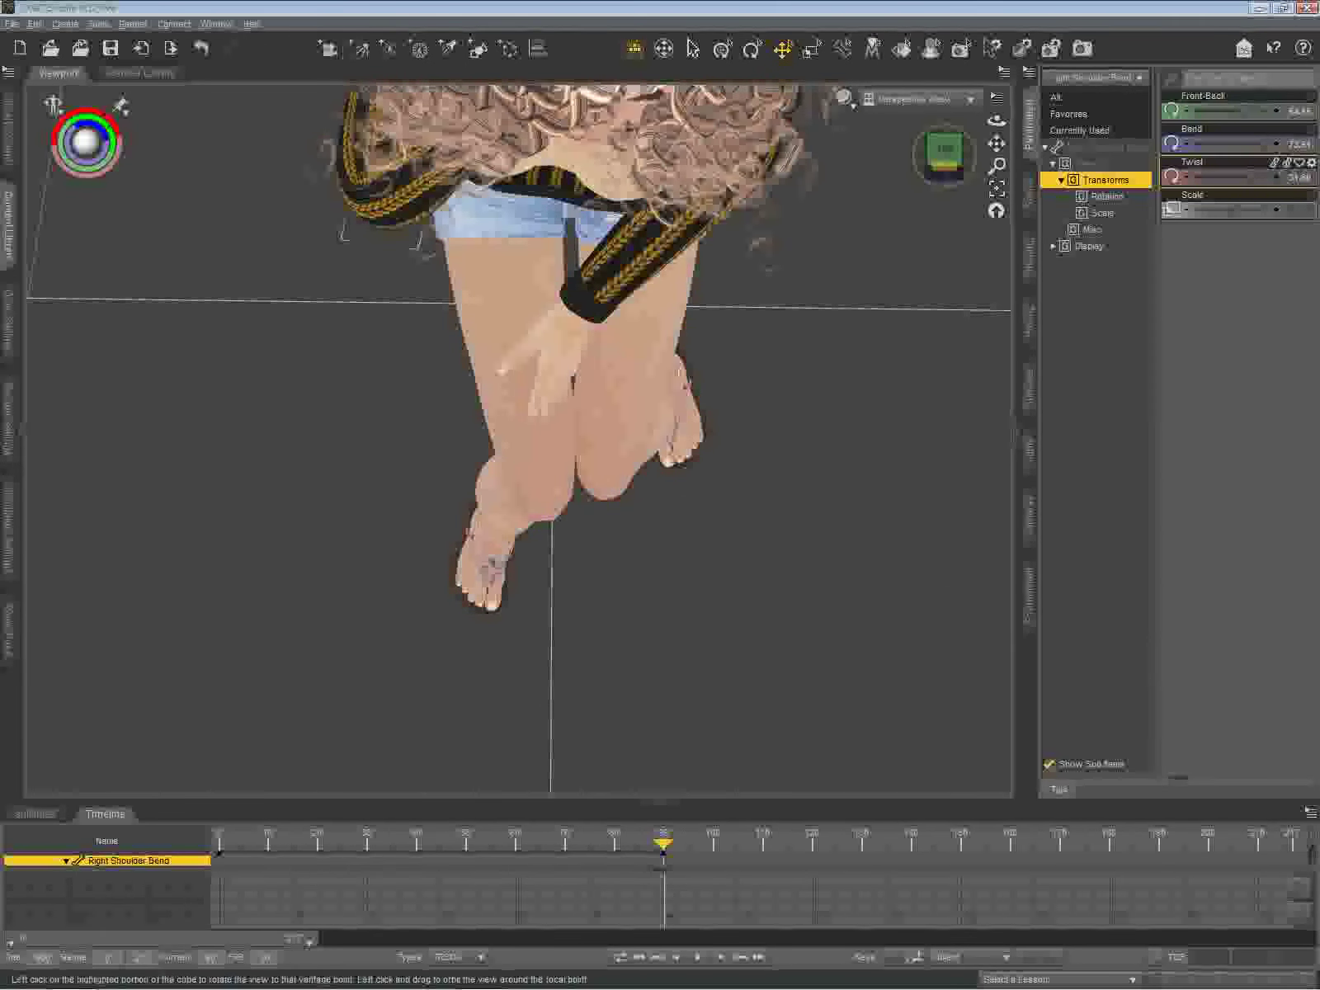
left_click_drag(946, 152, 858, 106)
left_click_drag(897, 185, 895, 189)
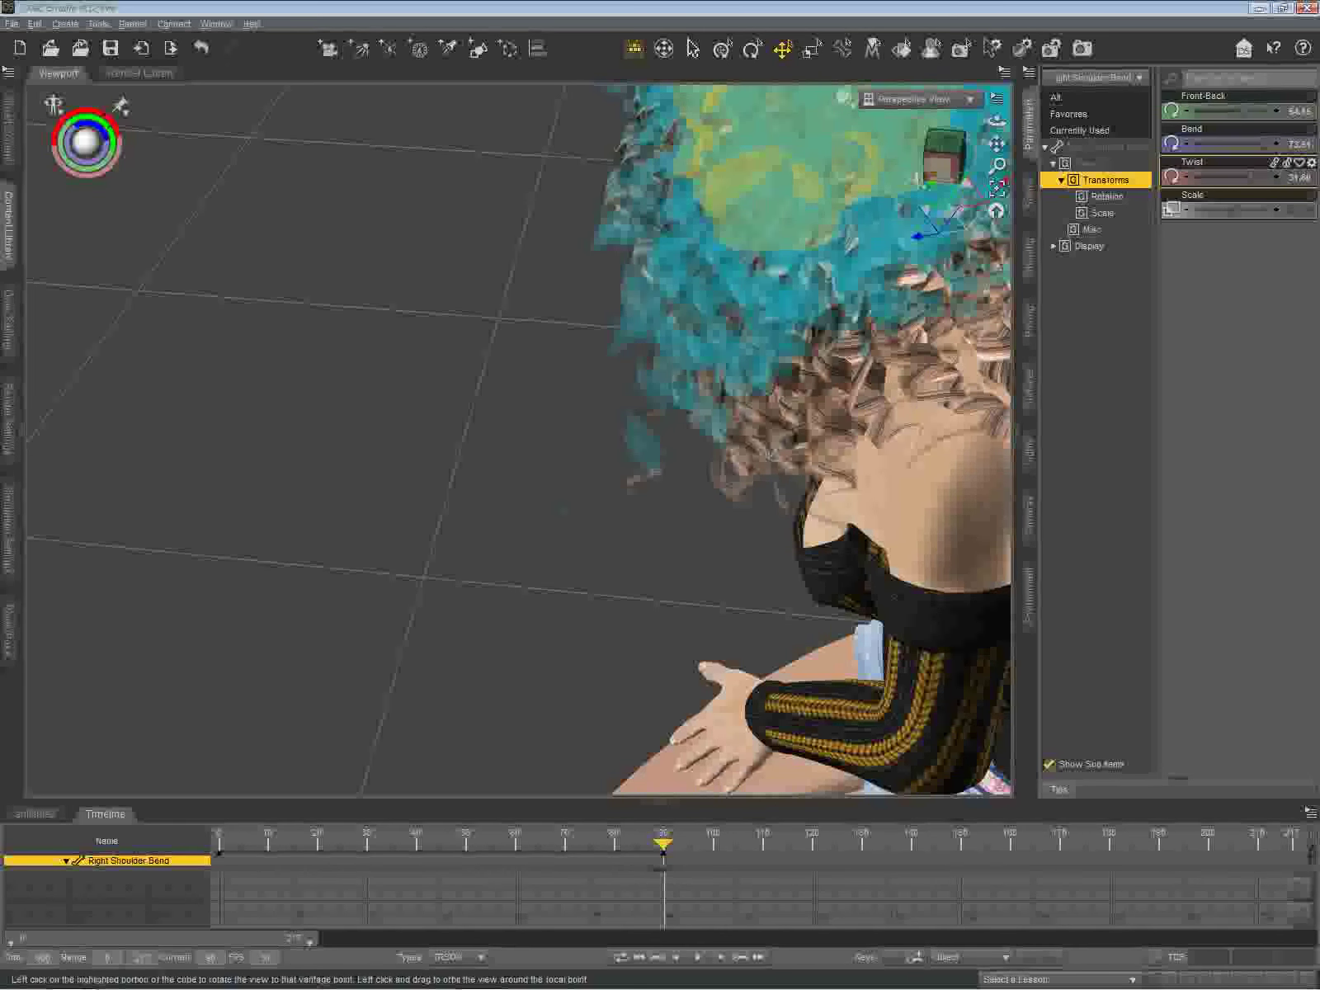
left_click(941, 165)
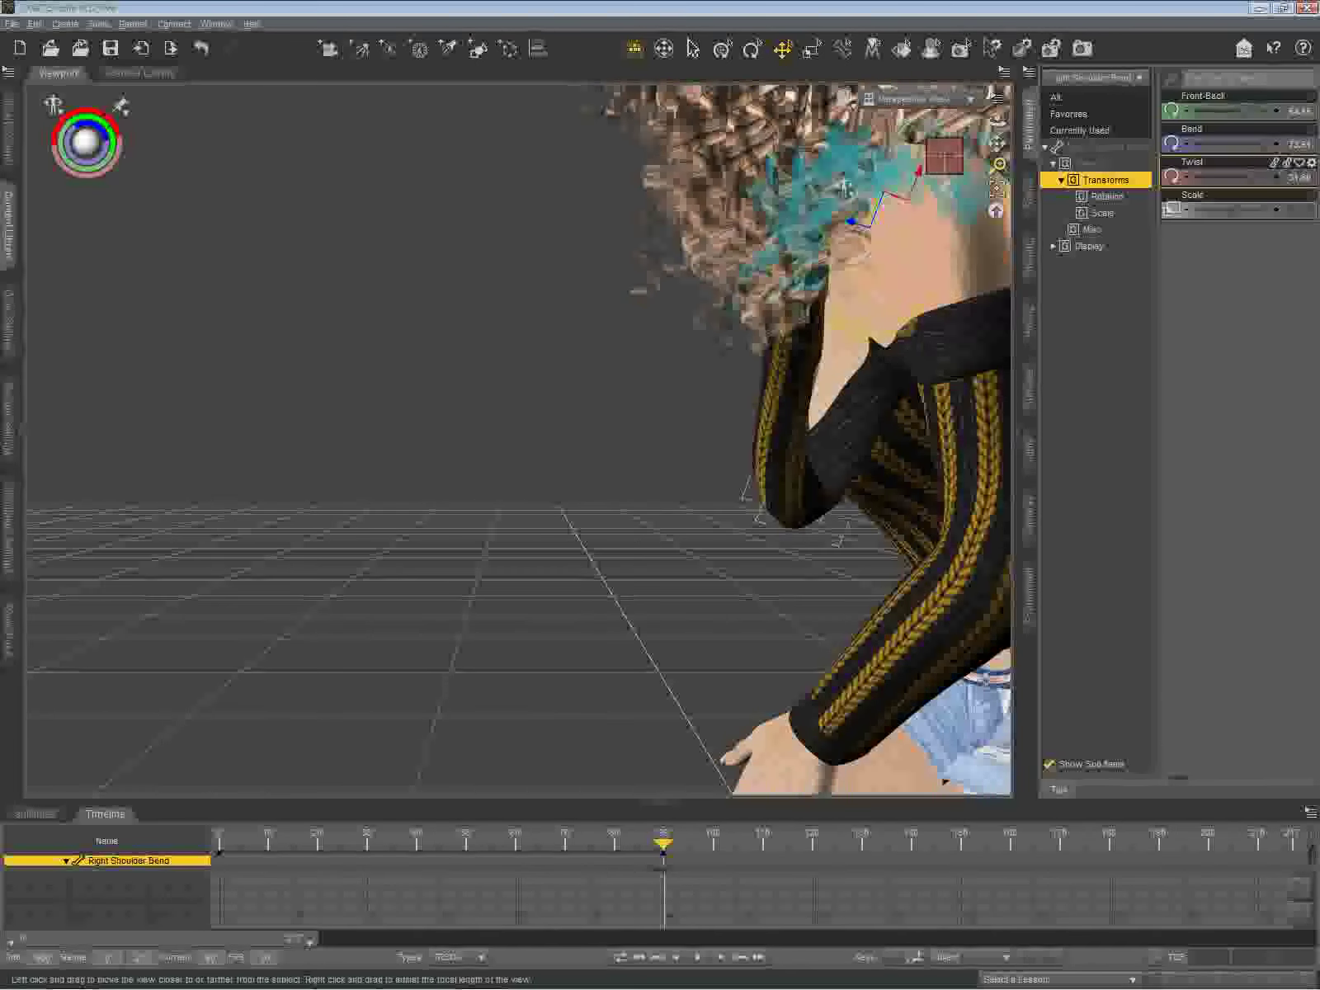
mouse_move(997, 144)
left_mouse_down()
mouse_move(994, 178)
mouse_move(1000, 124)
left_mouse_up()
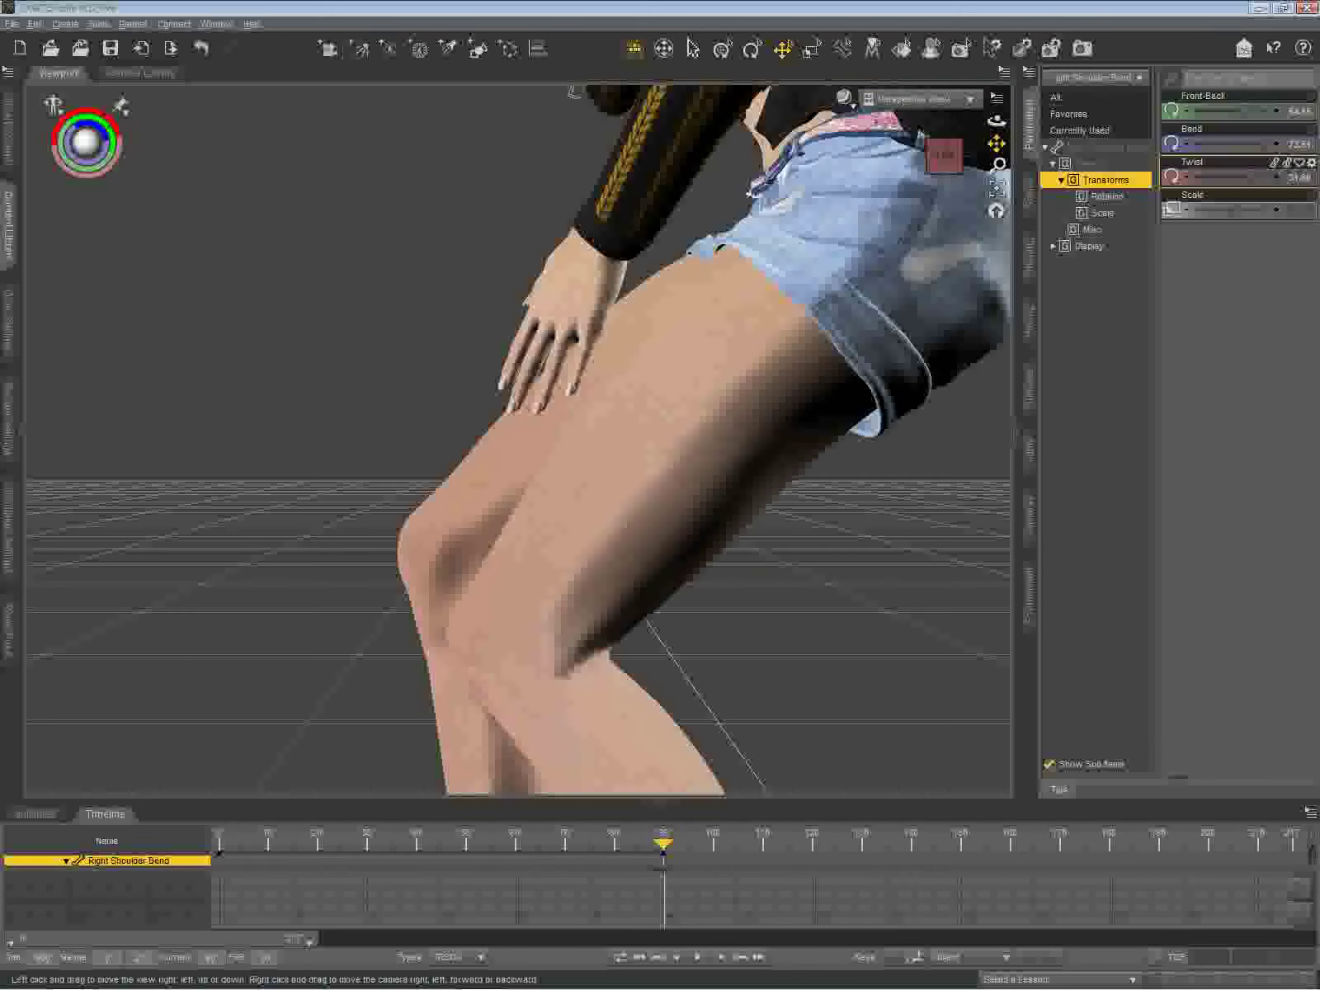
scroll(644, 429, "up", 3)
scroll(643, 429, "down", 1)
scroll(621, 213, "down", 6)
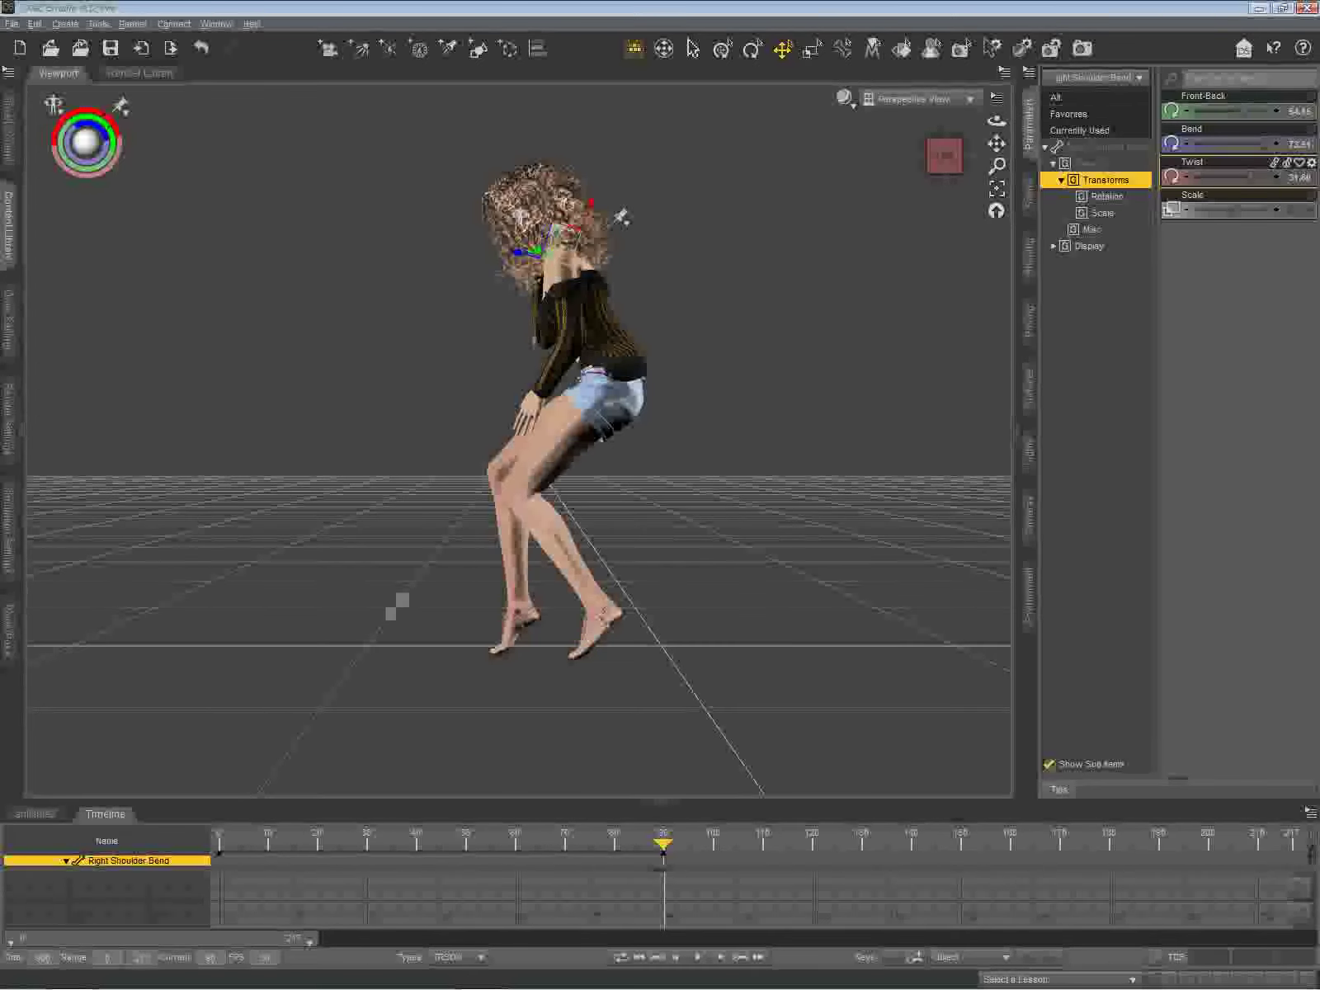
Step: Tilt the whole Genesis 3 Female figure forward with an X Rotate of about 14.8
left_click(1106, 77)
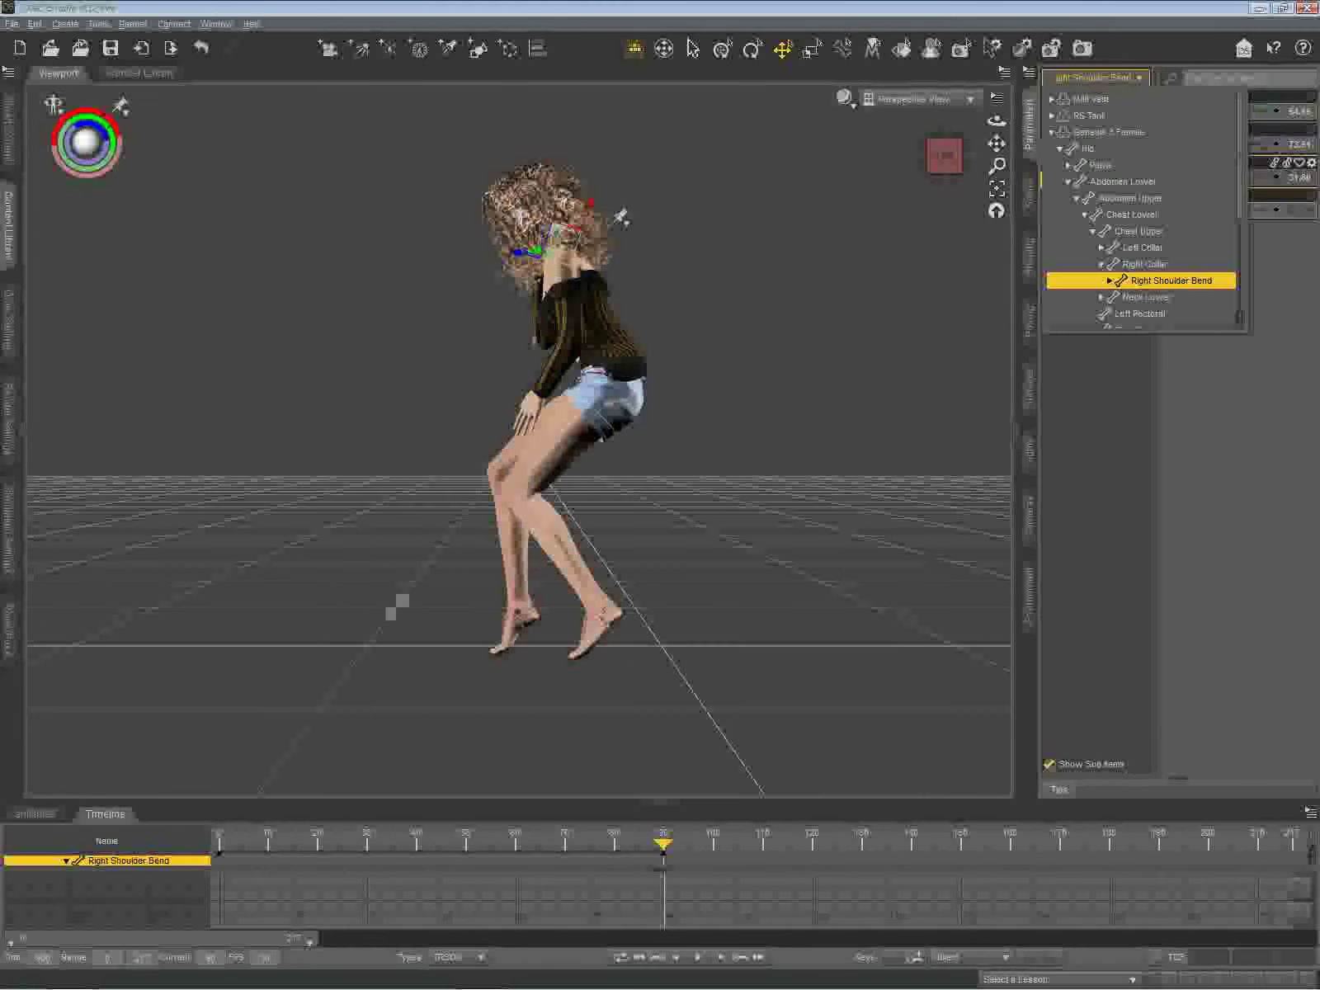
left_click(1119, 132)
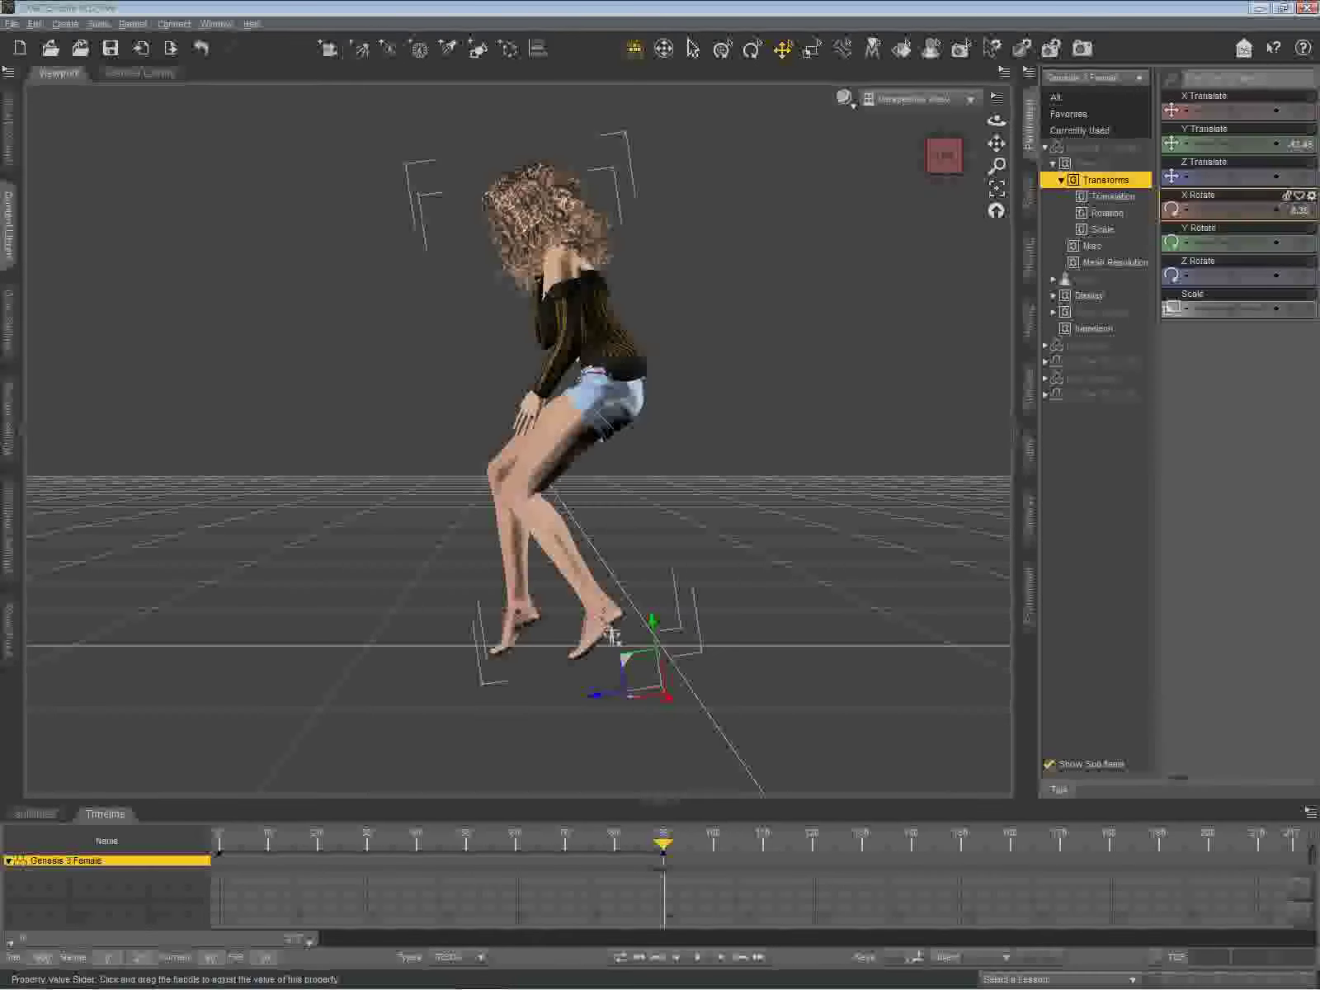
left_click_drag(1234, 210, 1240, 210)
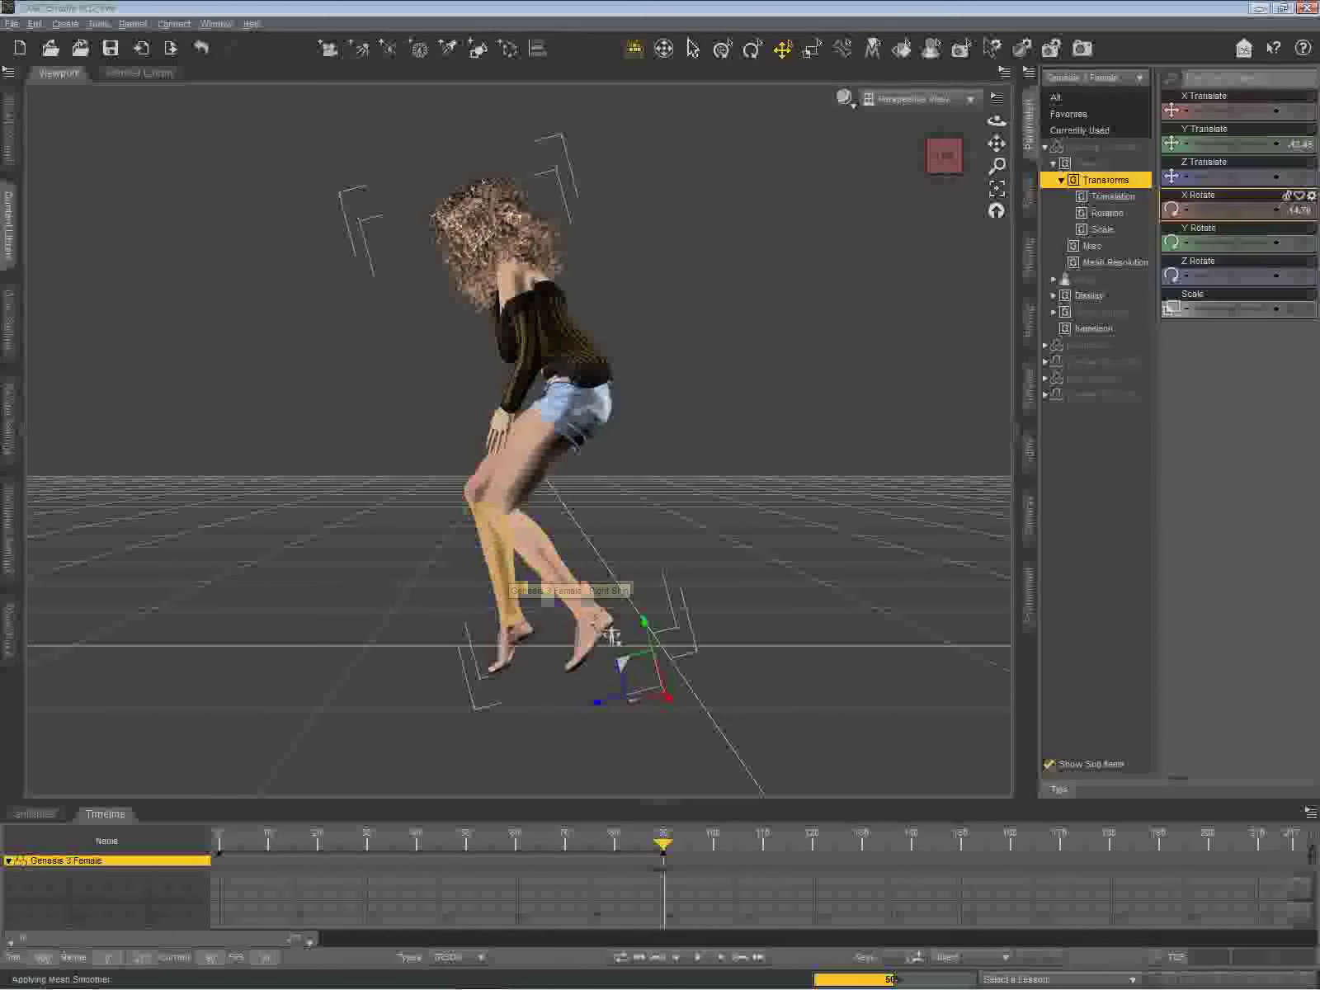
Step: Set the Right Shin's Bend to about 72 and the Right Foot's Bend to about -3.4 to level the foot
left_click(612, 635)
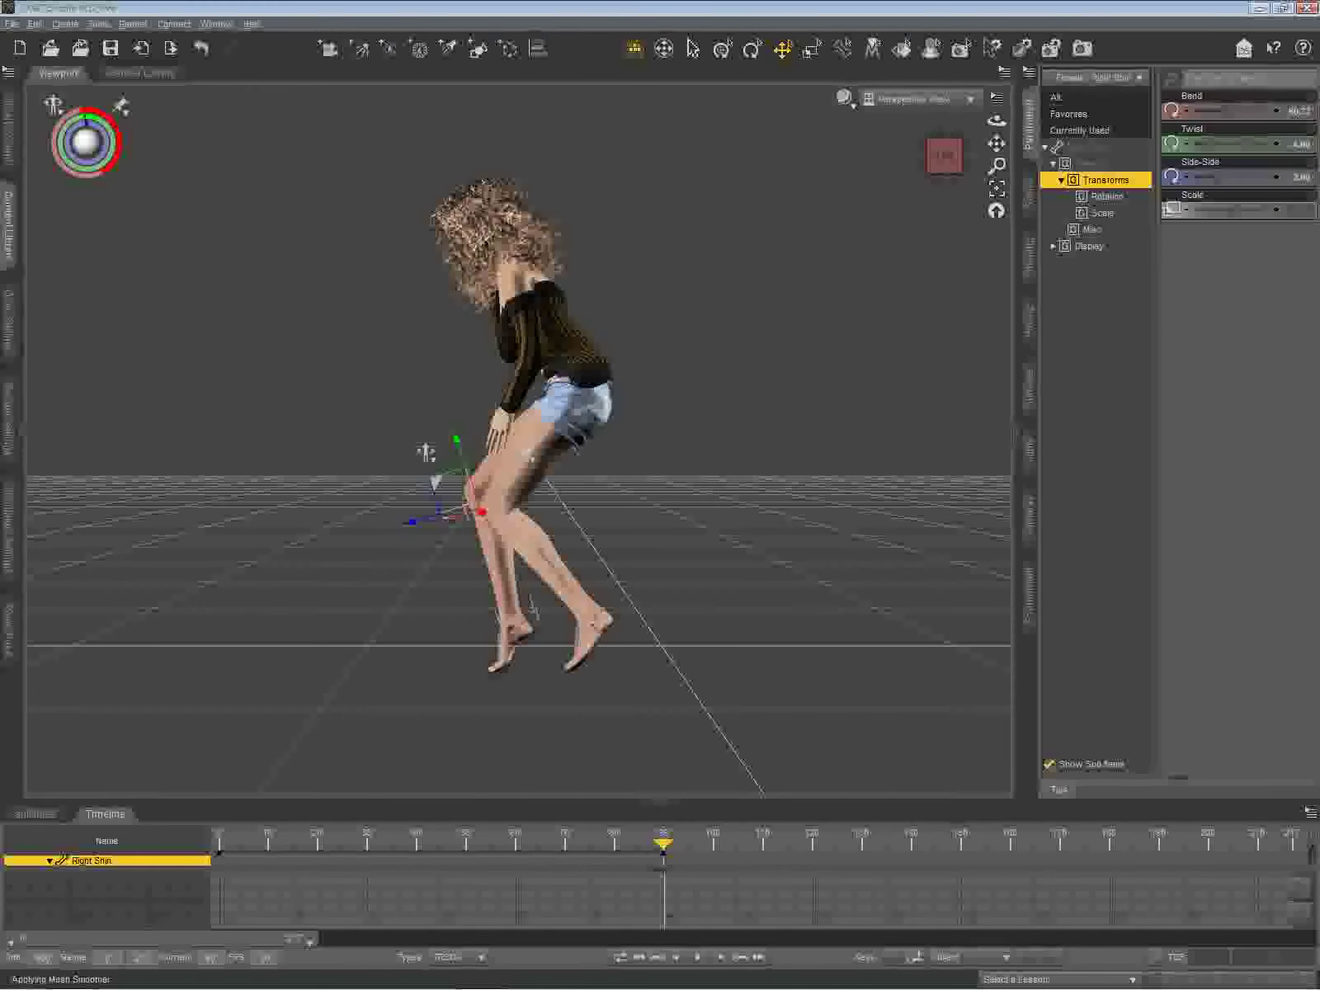
left_click_drag(1225, 111, 1232, 110)
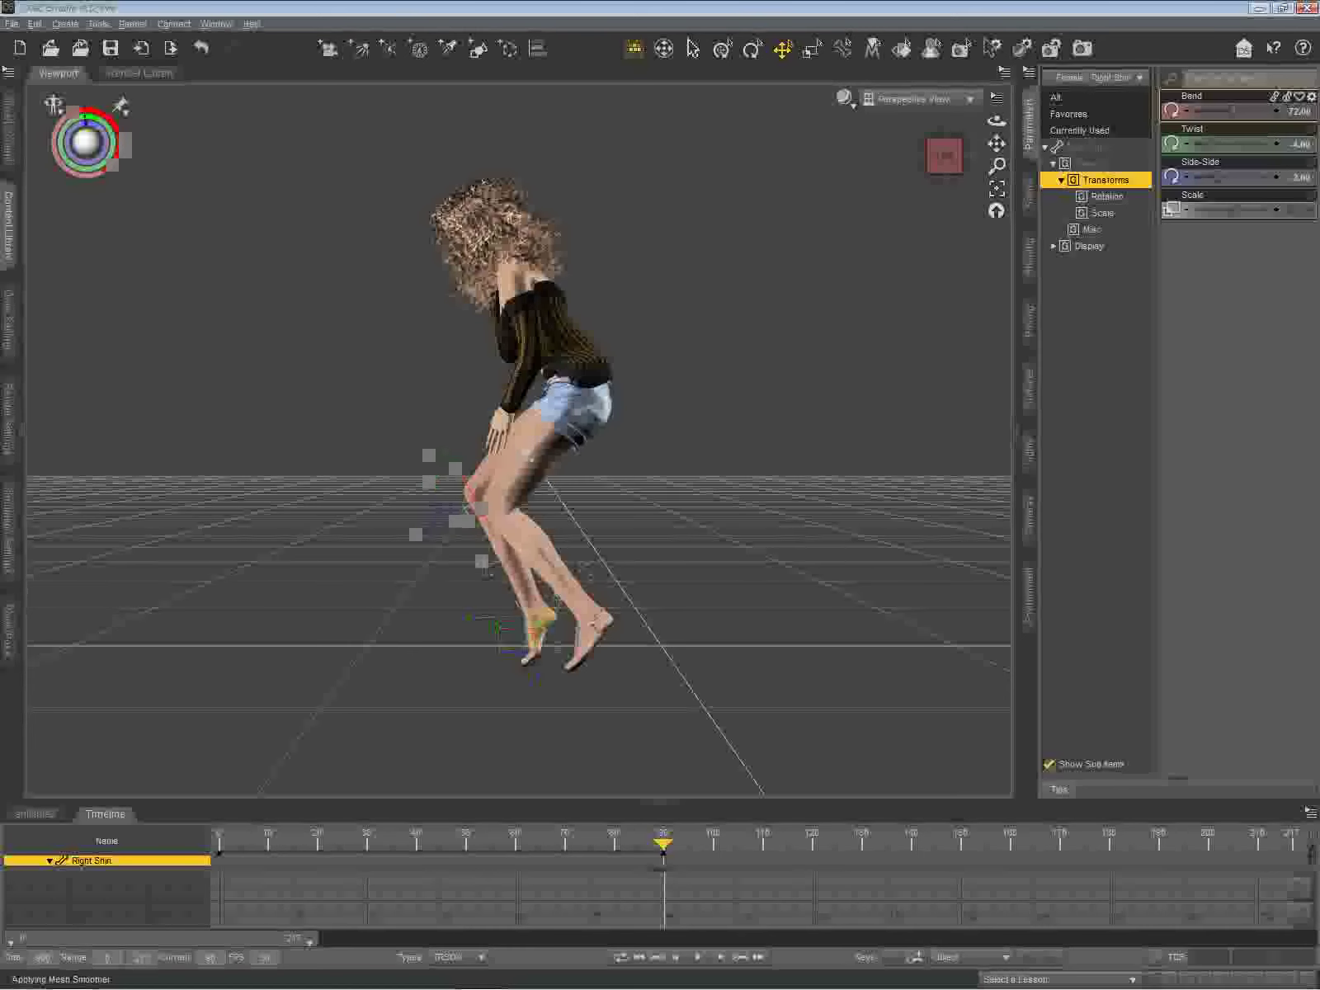
left_click(540, 629)
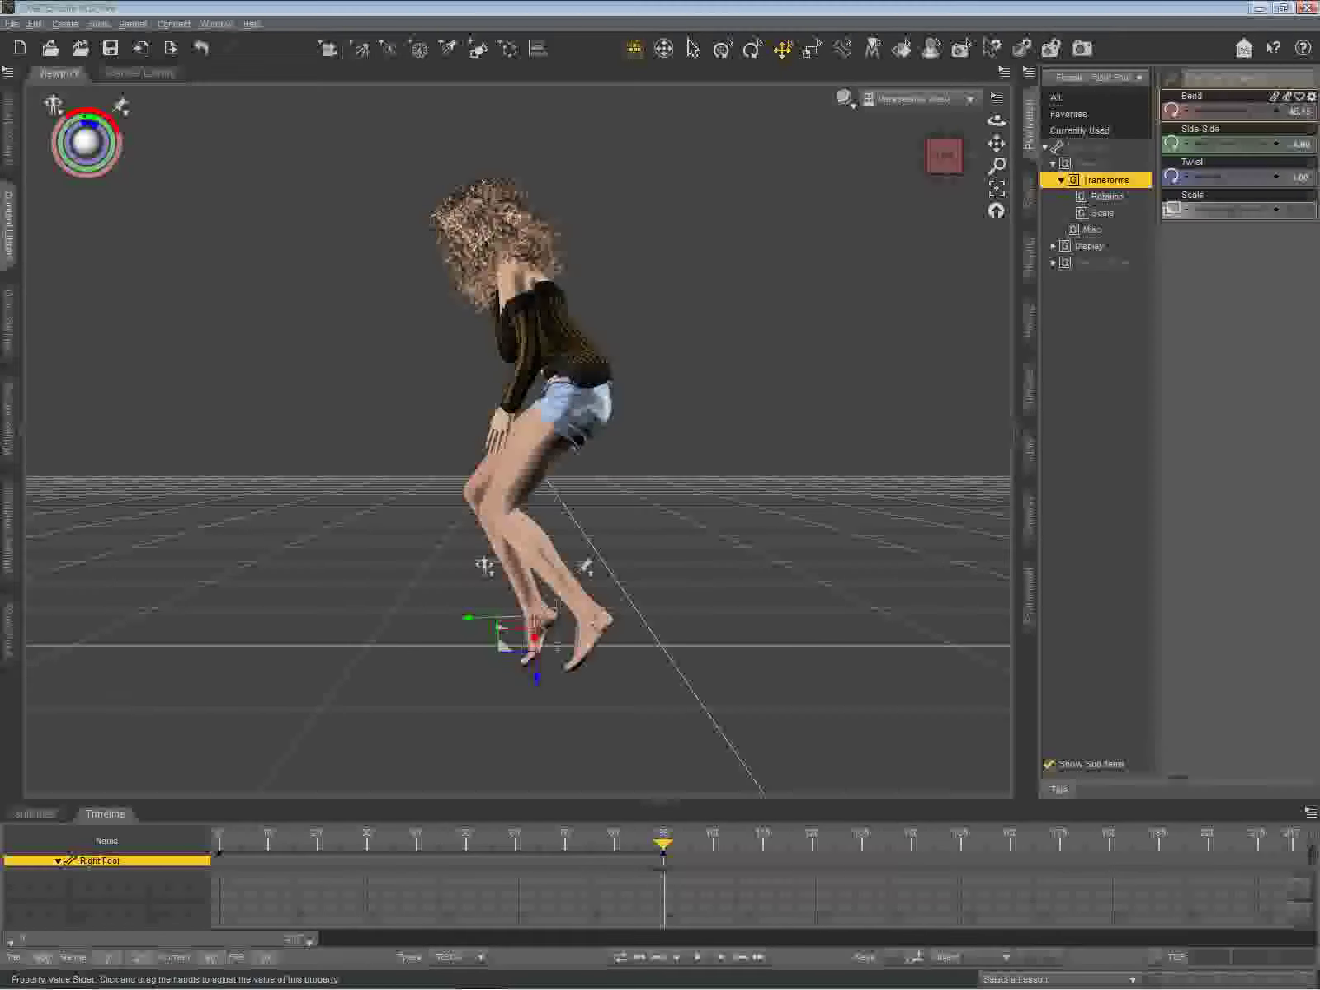
left_click_drag(1246, 112, 1240, 111)
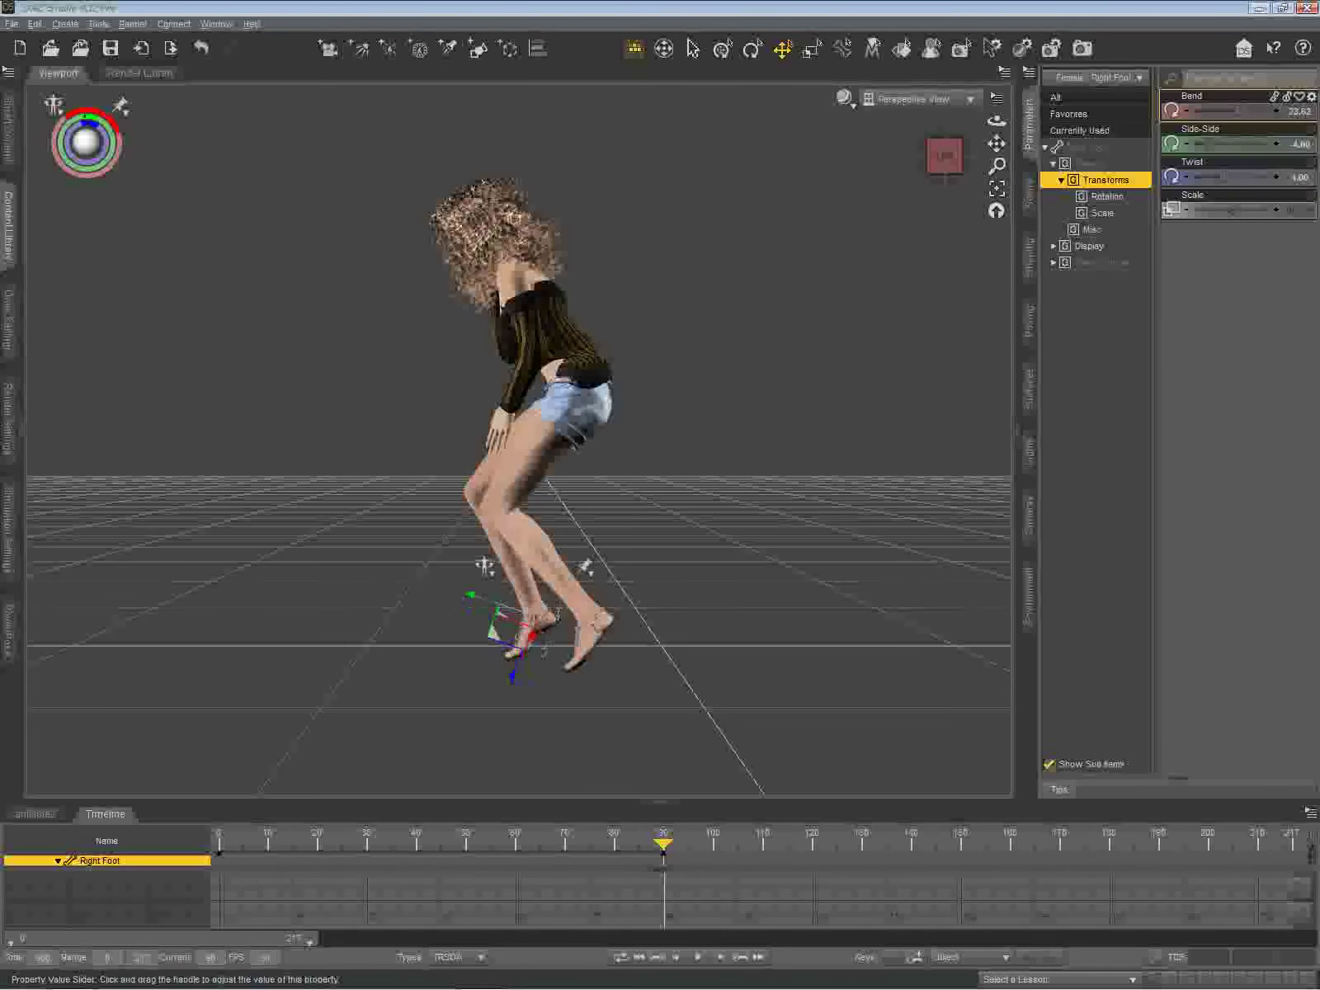
mouse_move(1236, 112)
left_mouse_down()
mouse_move(1203, 111)
mouse_move(1218, 111)
left_mouse_up()
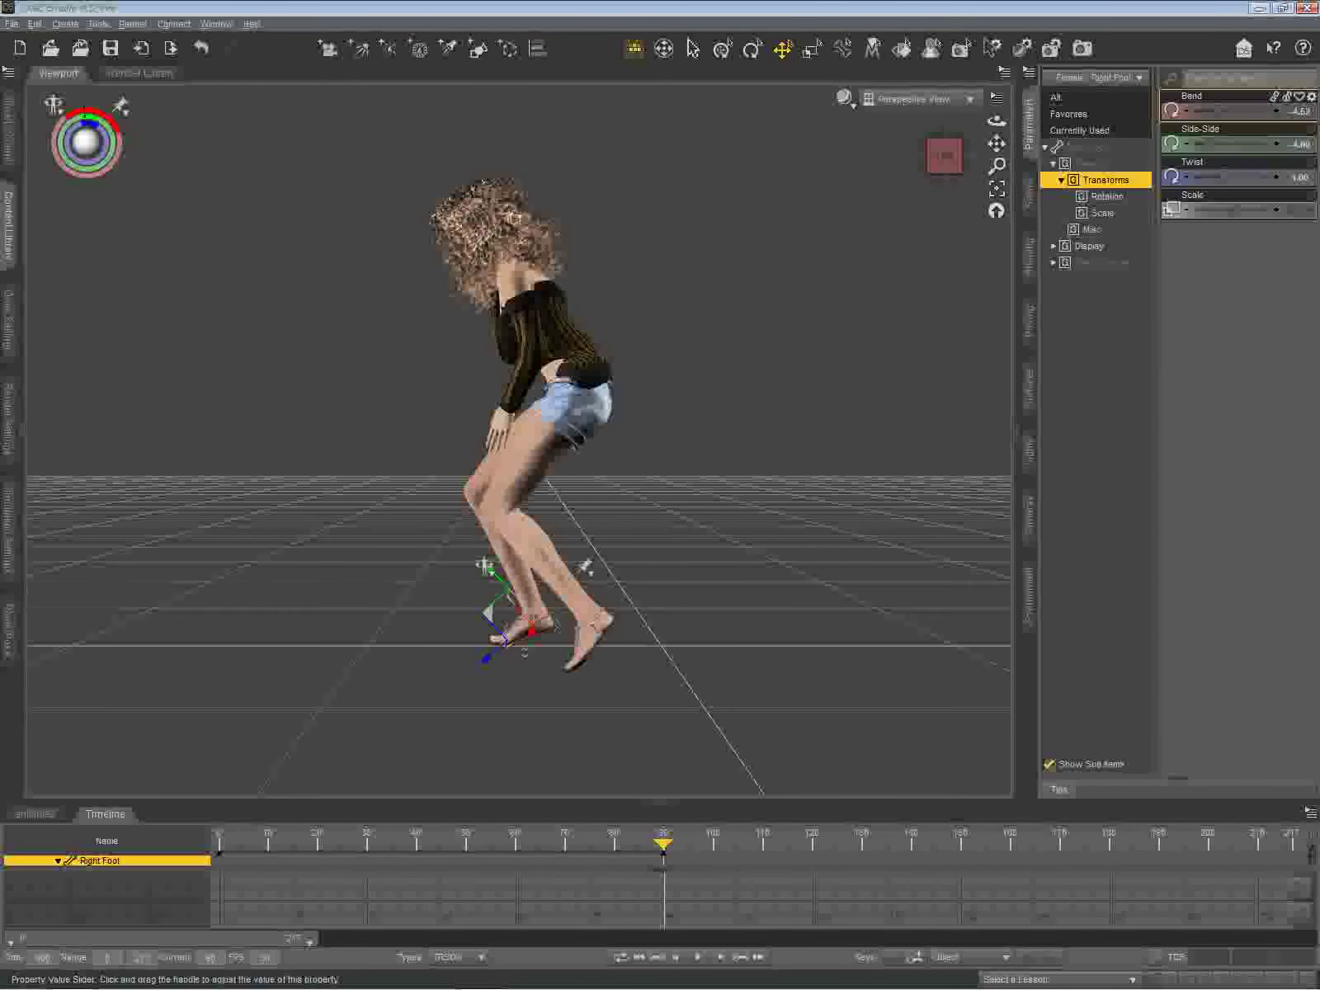
left_click_drag(1218, 111, 1220, 112)
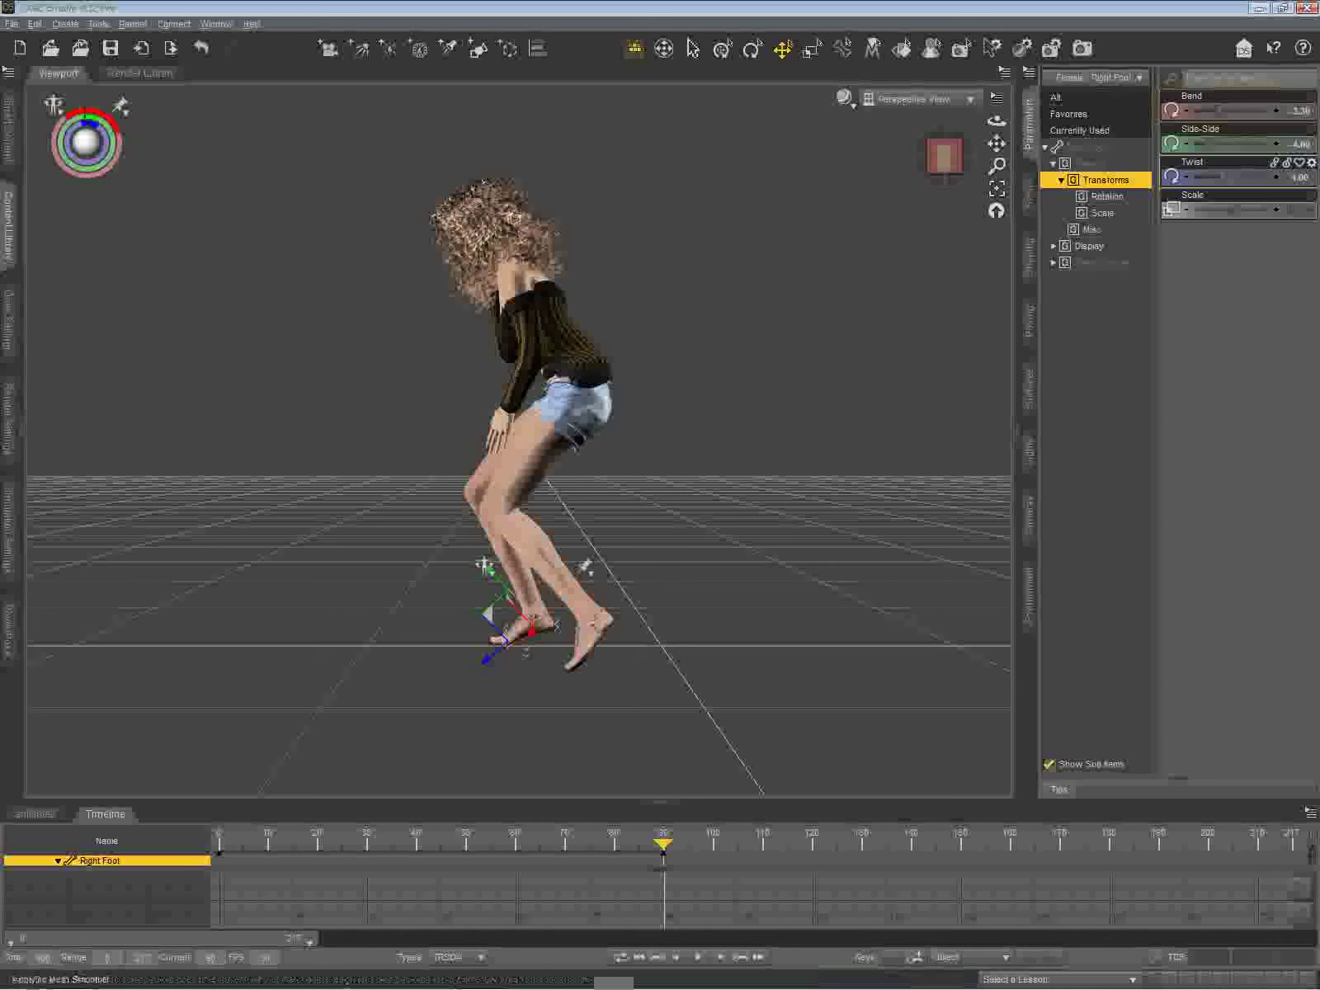
Step: Adjust the Pelvis's Bend so the legs shift backward beneath the forward-leaning torso
left_click_drag(944, 157, 1009, 173)
mouse_move(845, 97)
left_mouse_down()
mouse_move(826, 97)
mouse_move(843, 97)
left_mouse_up()
left_click_drag(949, 158, 905, 139)
left_click_drag(804, 100, 766, 143)
left_click_drag(584, 542, 585, 556)
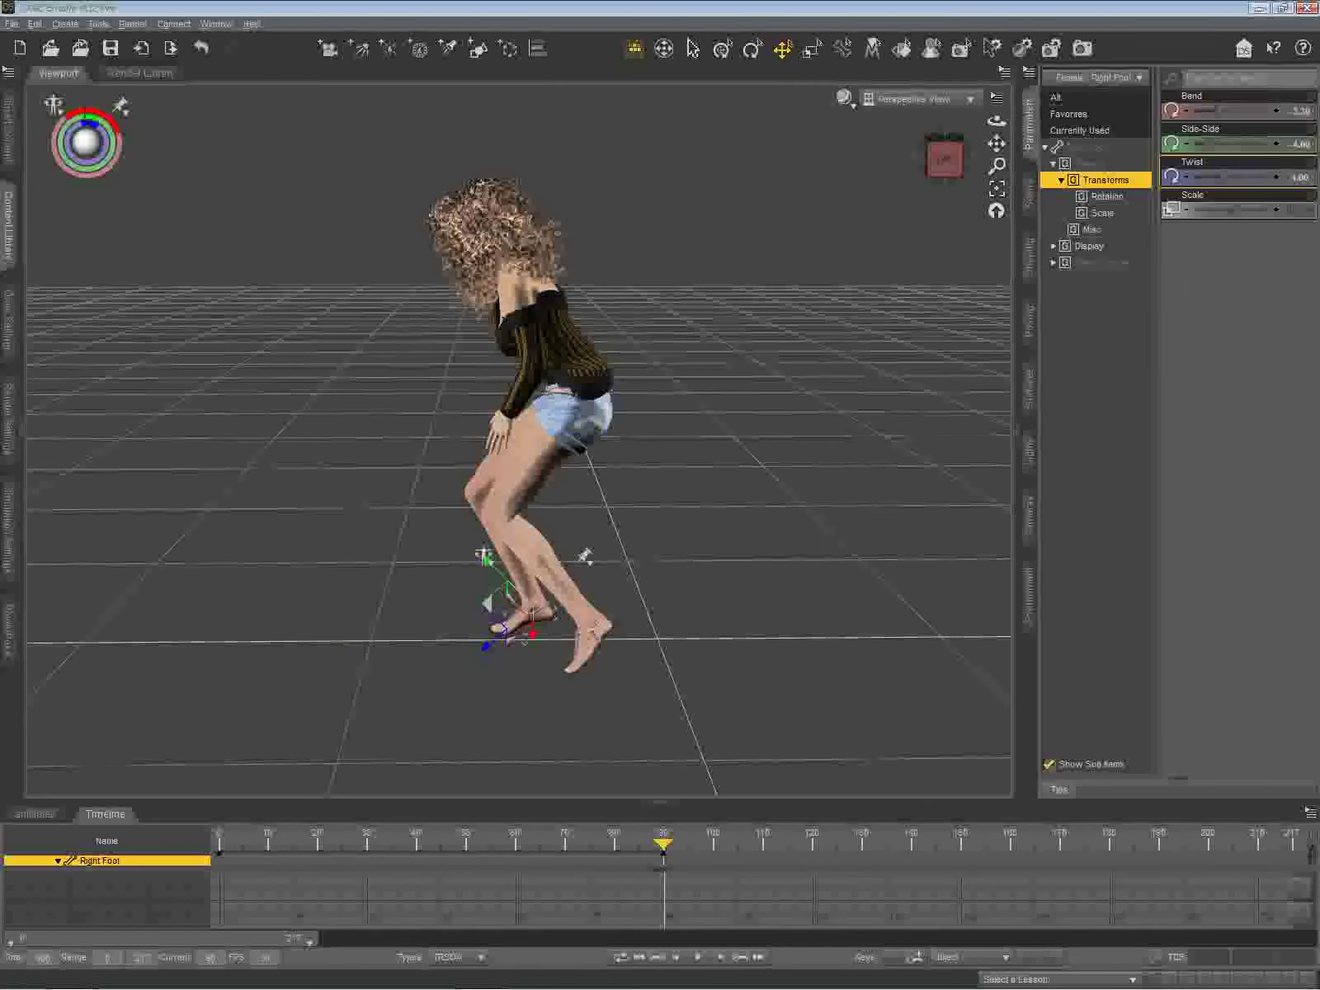
left_click(590, 414)
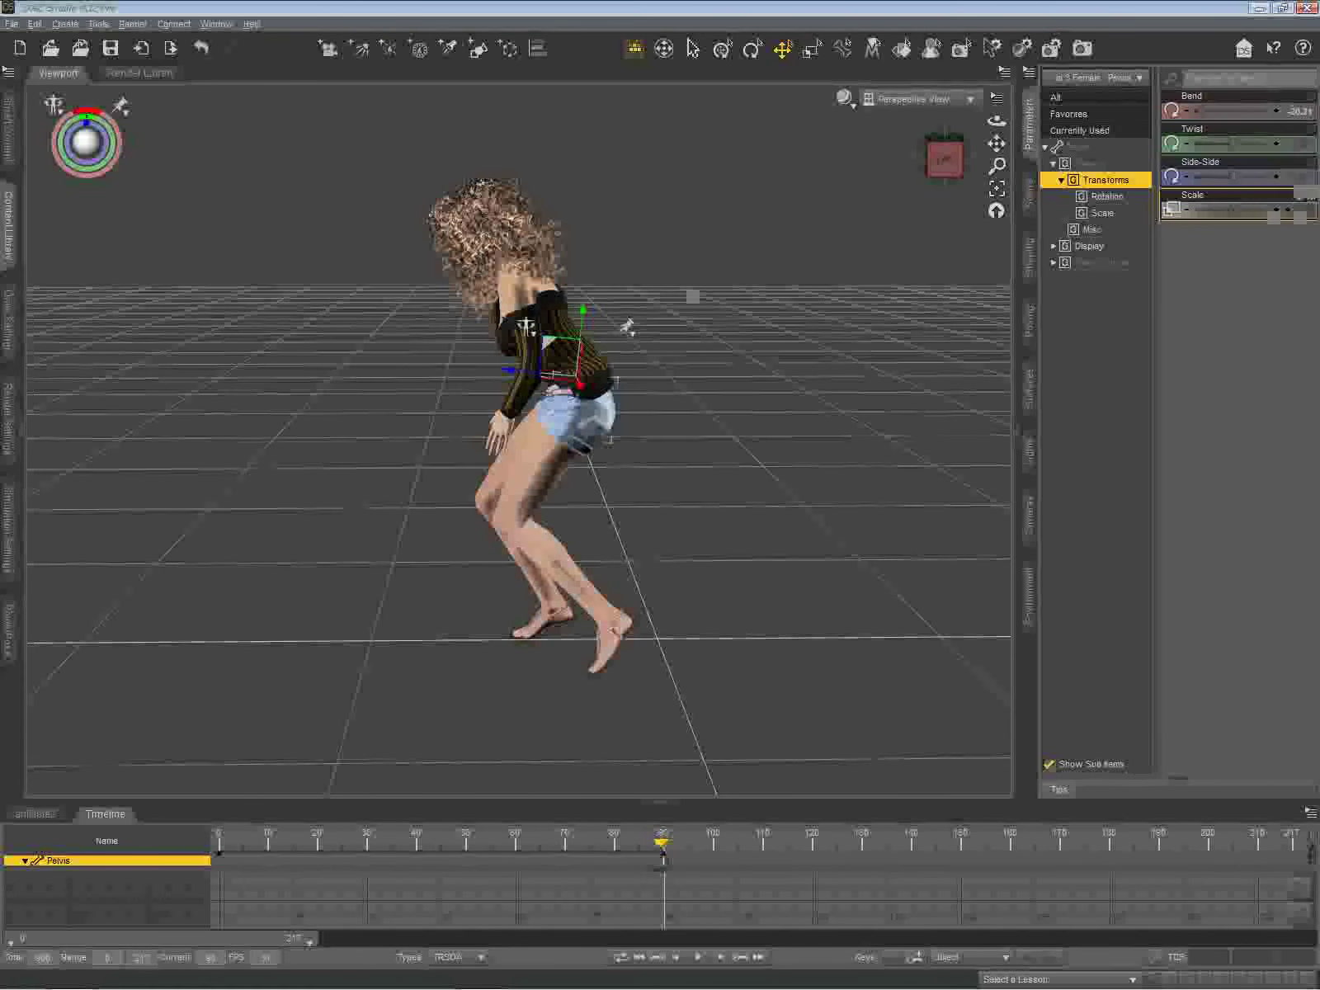
Step: Scrub the timeline between frames 90 and 0 to preview the motion, and view the figure from the front
left_click_drag(663, 844, 223, 844)
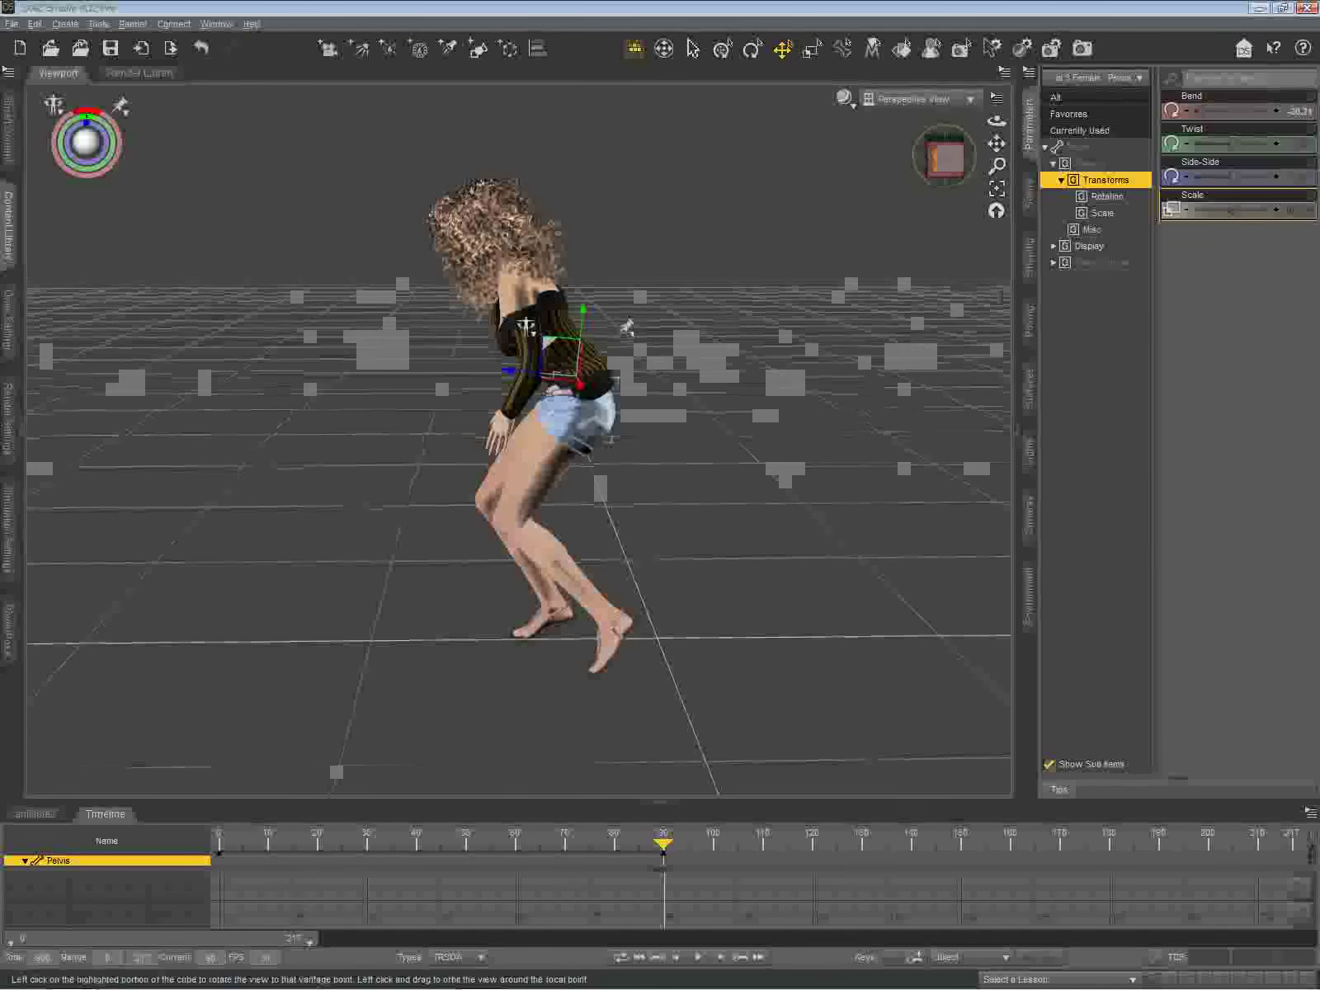
left_click_drag(936, 159, 1014, 136)
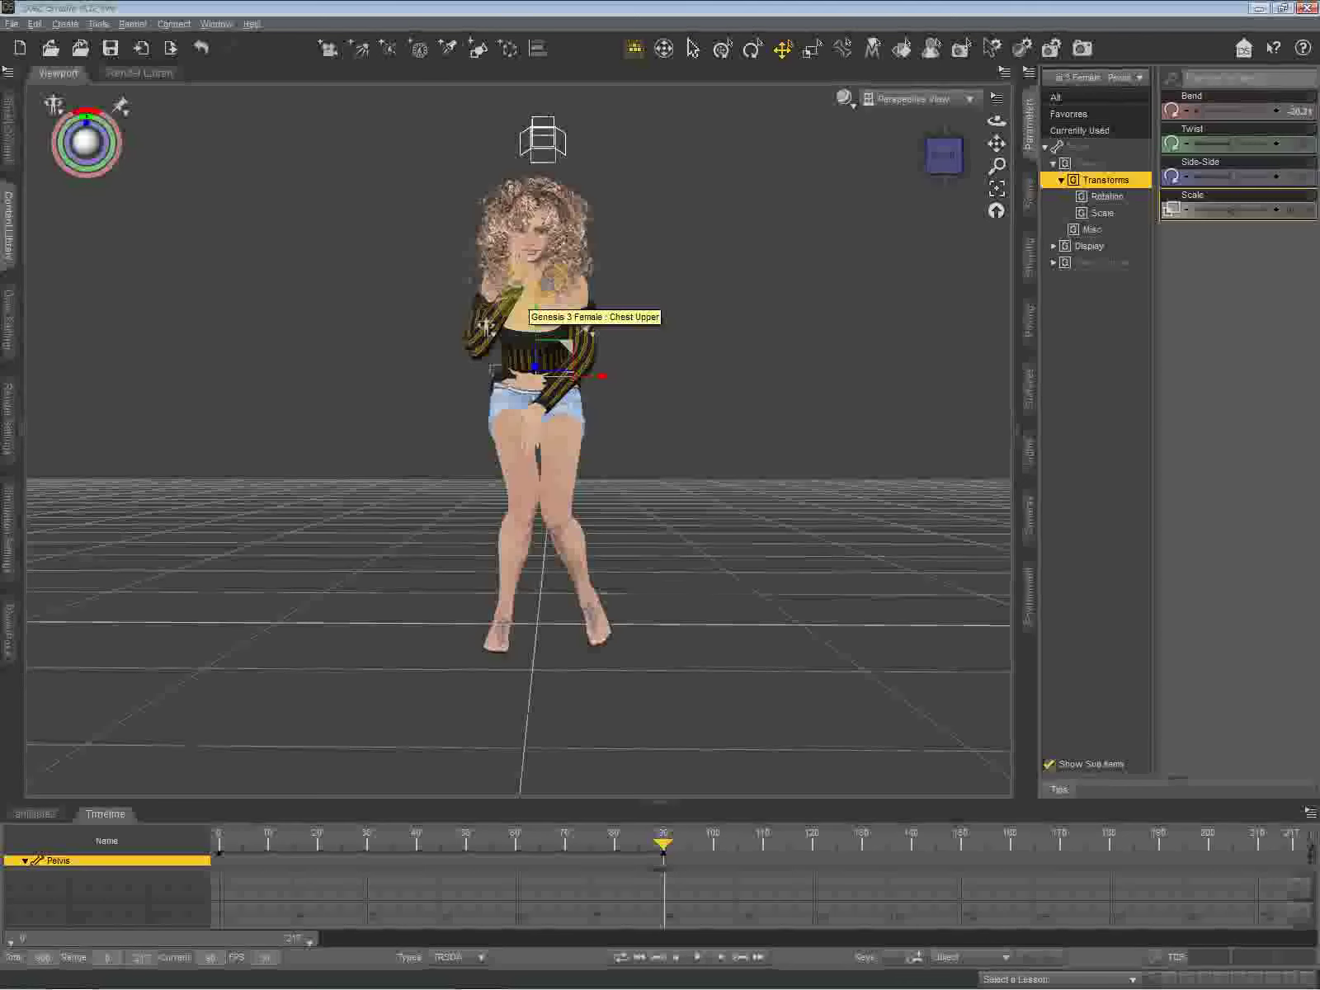
Step: Twist the Right Hand fully in the negative direction and reduce its Side-Side to about 5.3
left_click(515, 284)
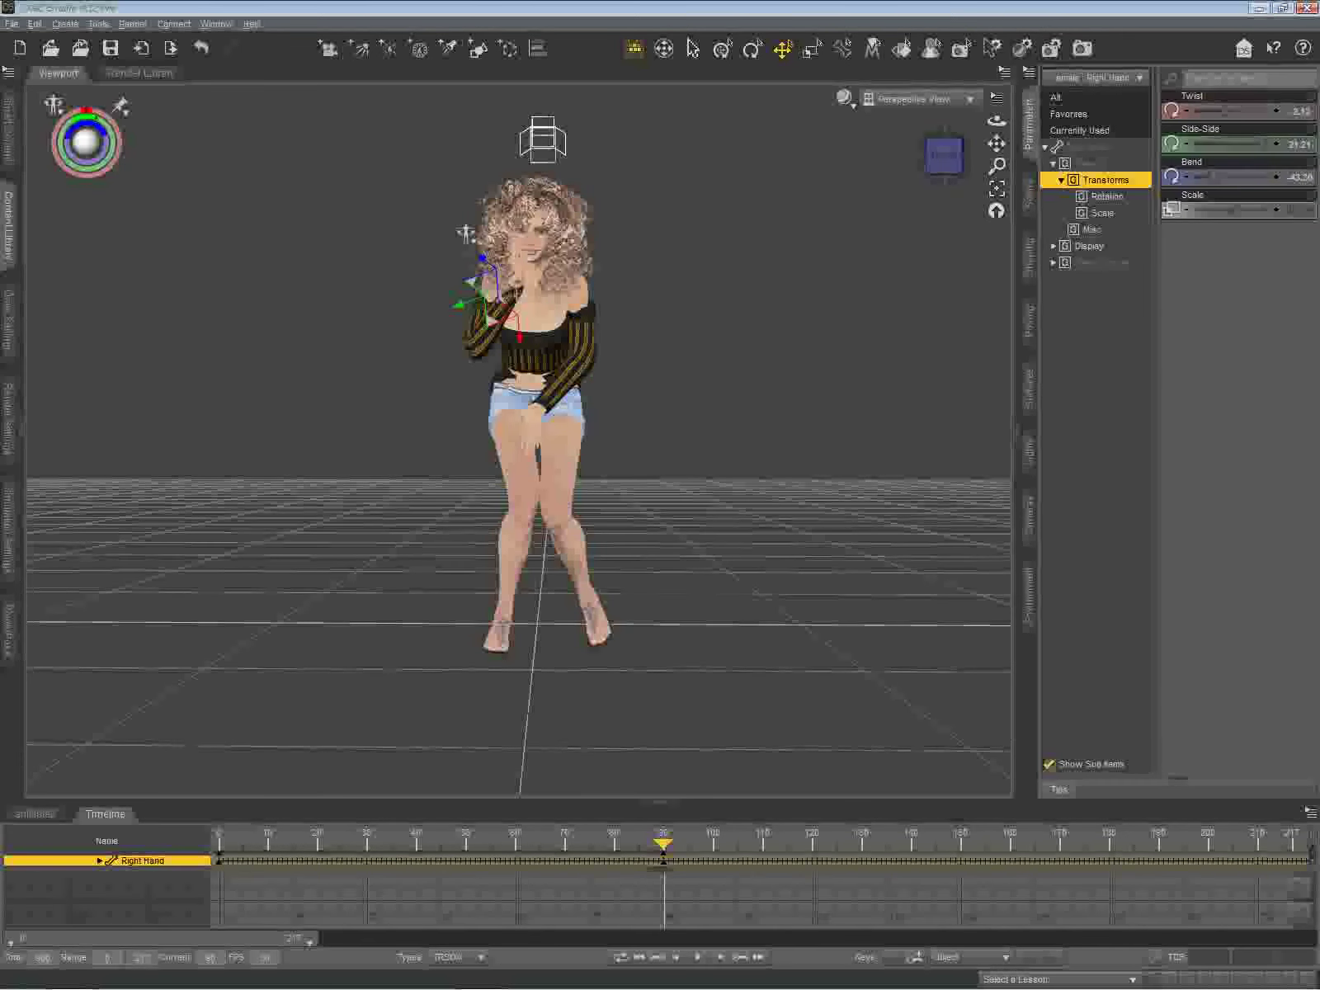
left_click_drag(1226, 111, 1187, 110)
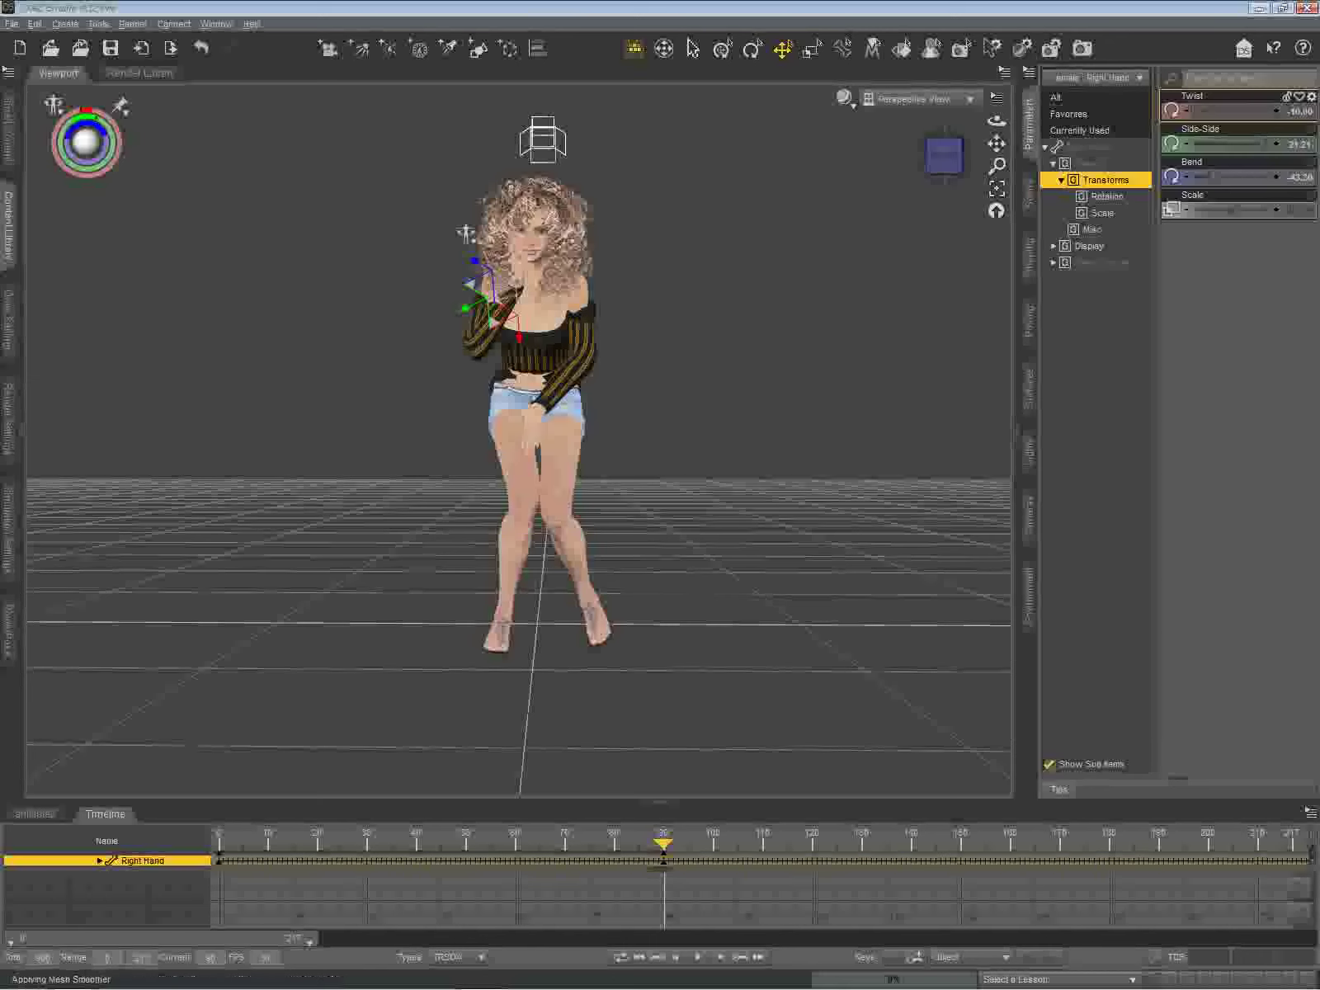
left_click(996, 188)
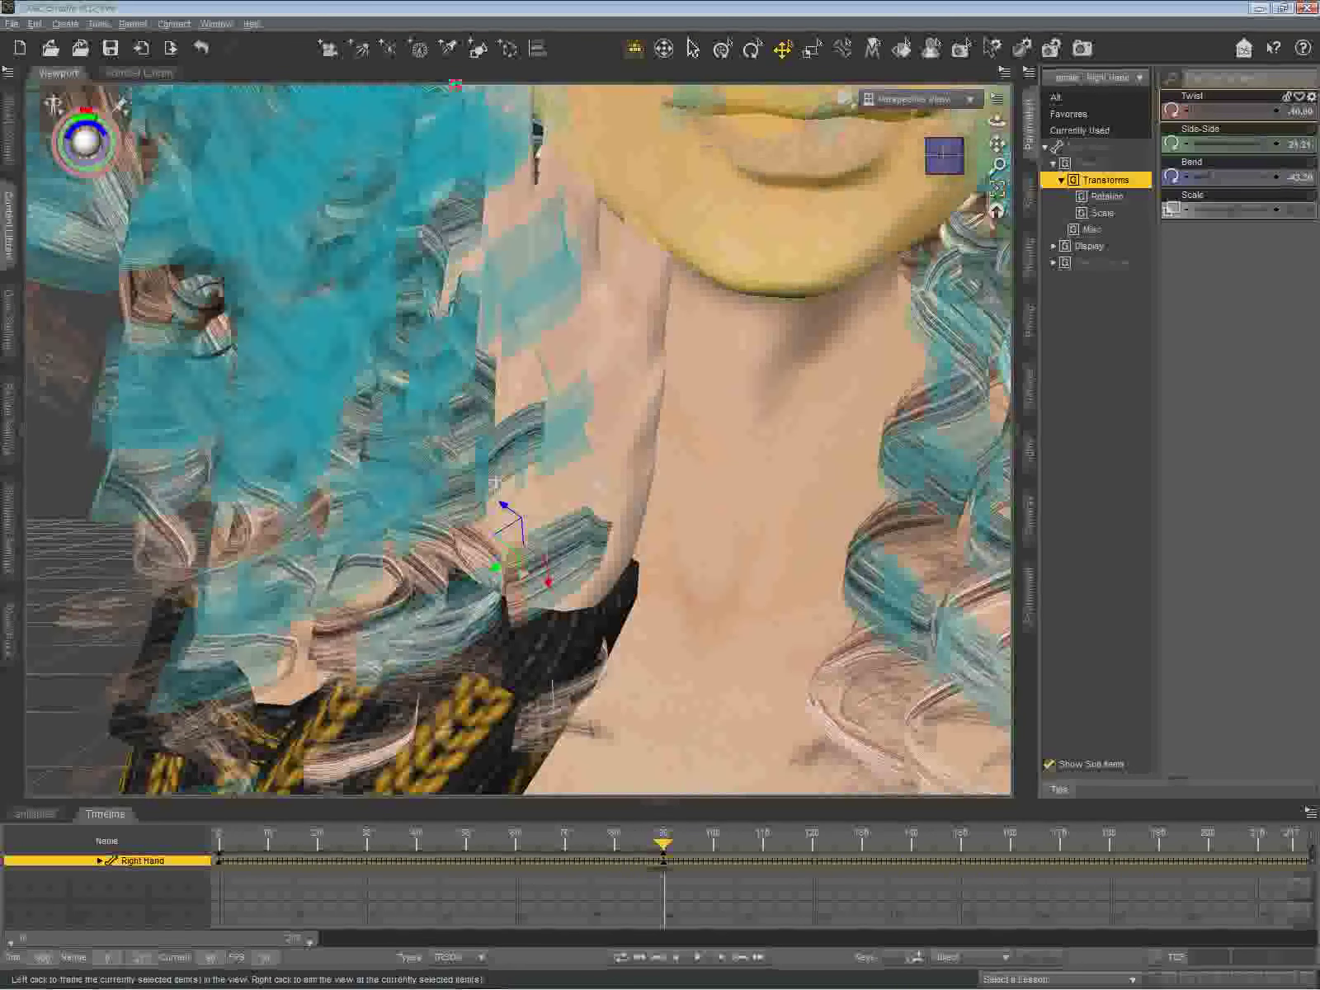
scroll(552, 413, "up", 5)
scroll(552, 412, "down", 10)
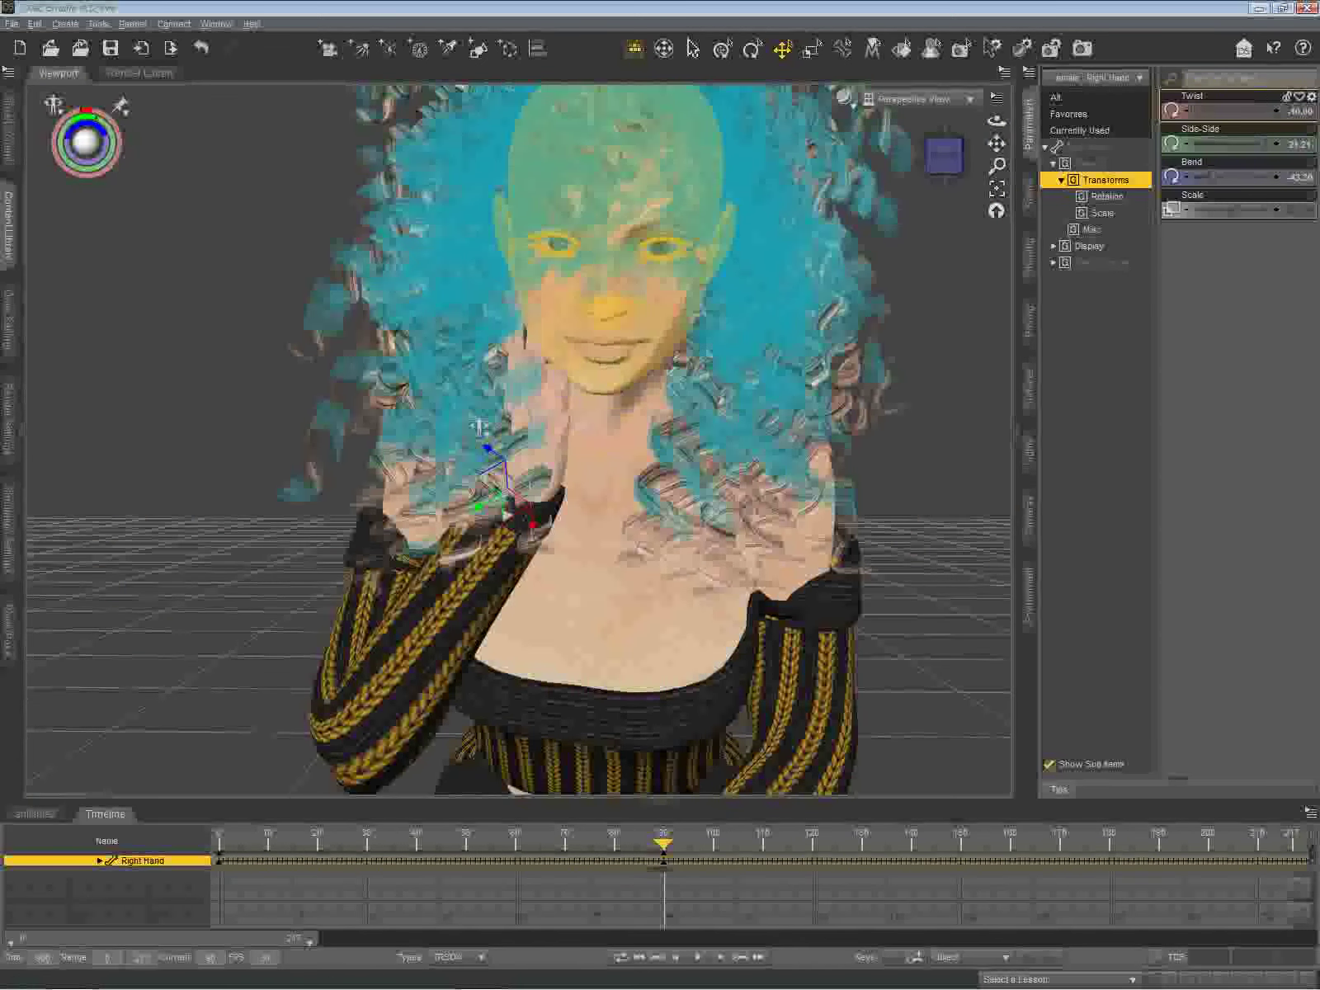
left_click_drag(1261, 145, 1238, 144)
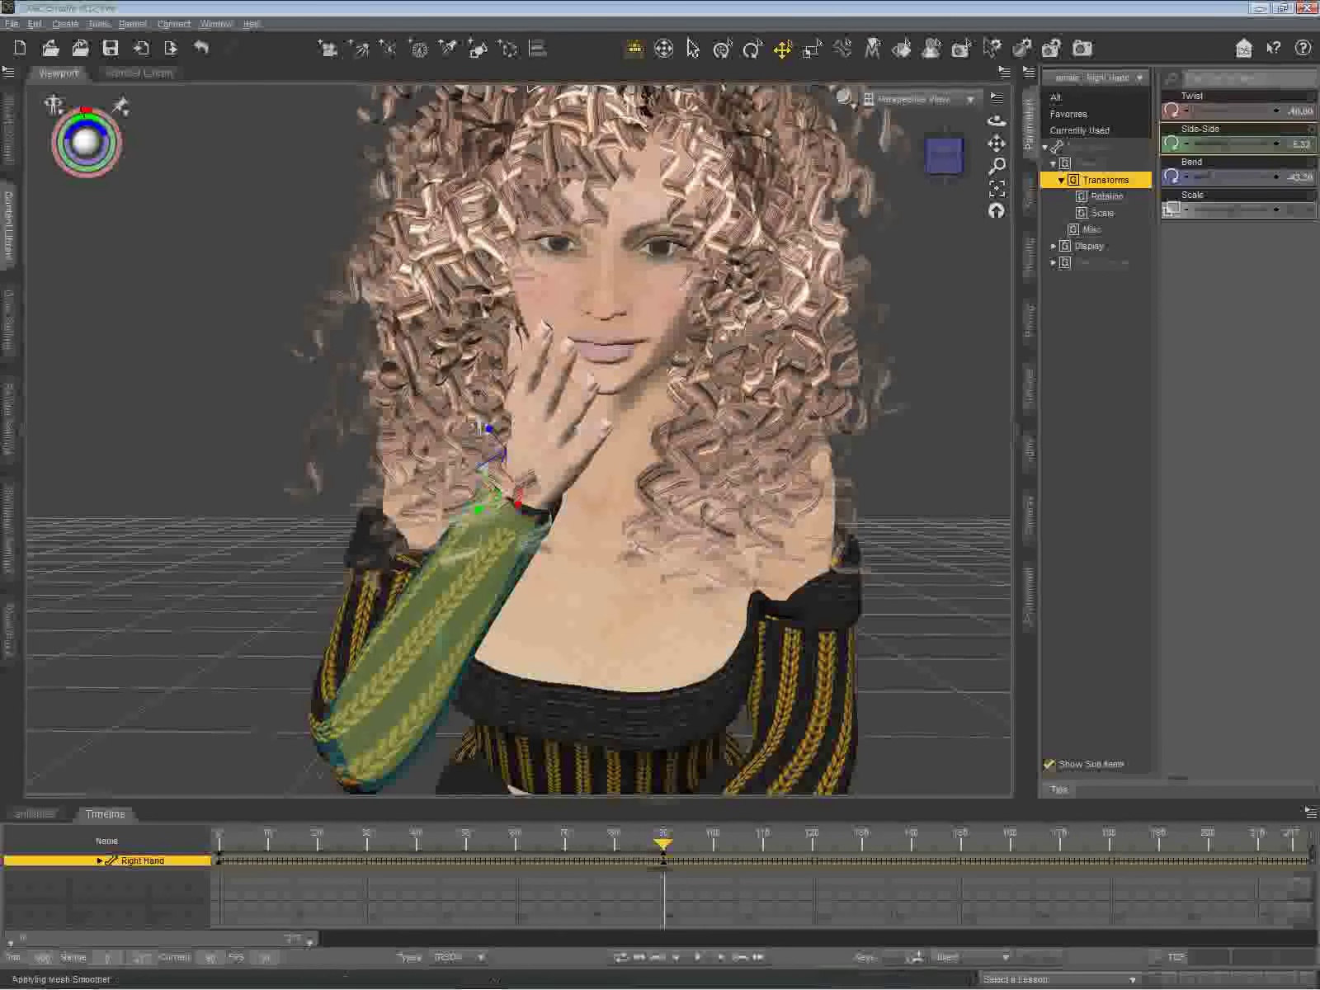
Step: Set the Right Shoulder Bend's Front-Back to about 62, and the Right Hand's Side-Side to 1 and Bend to about -51
left_click(390, 621)
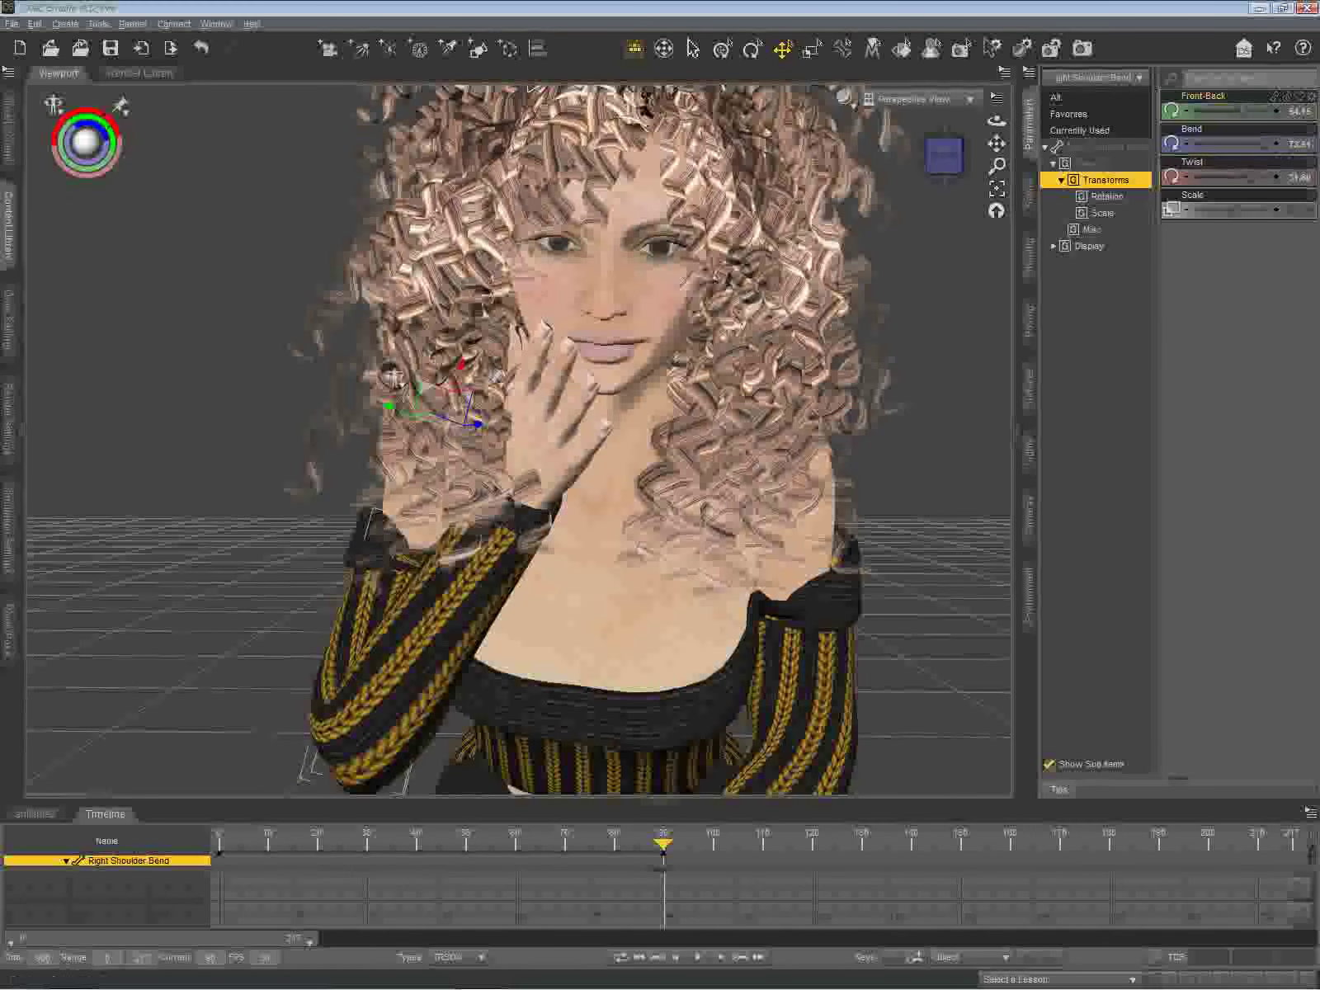
left_click_drag(1241, 112, 1243, 111)
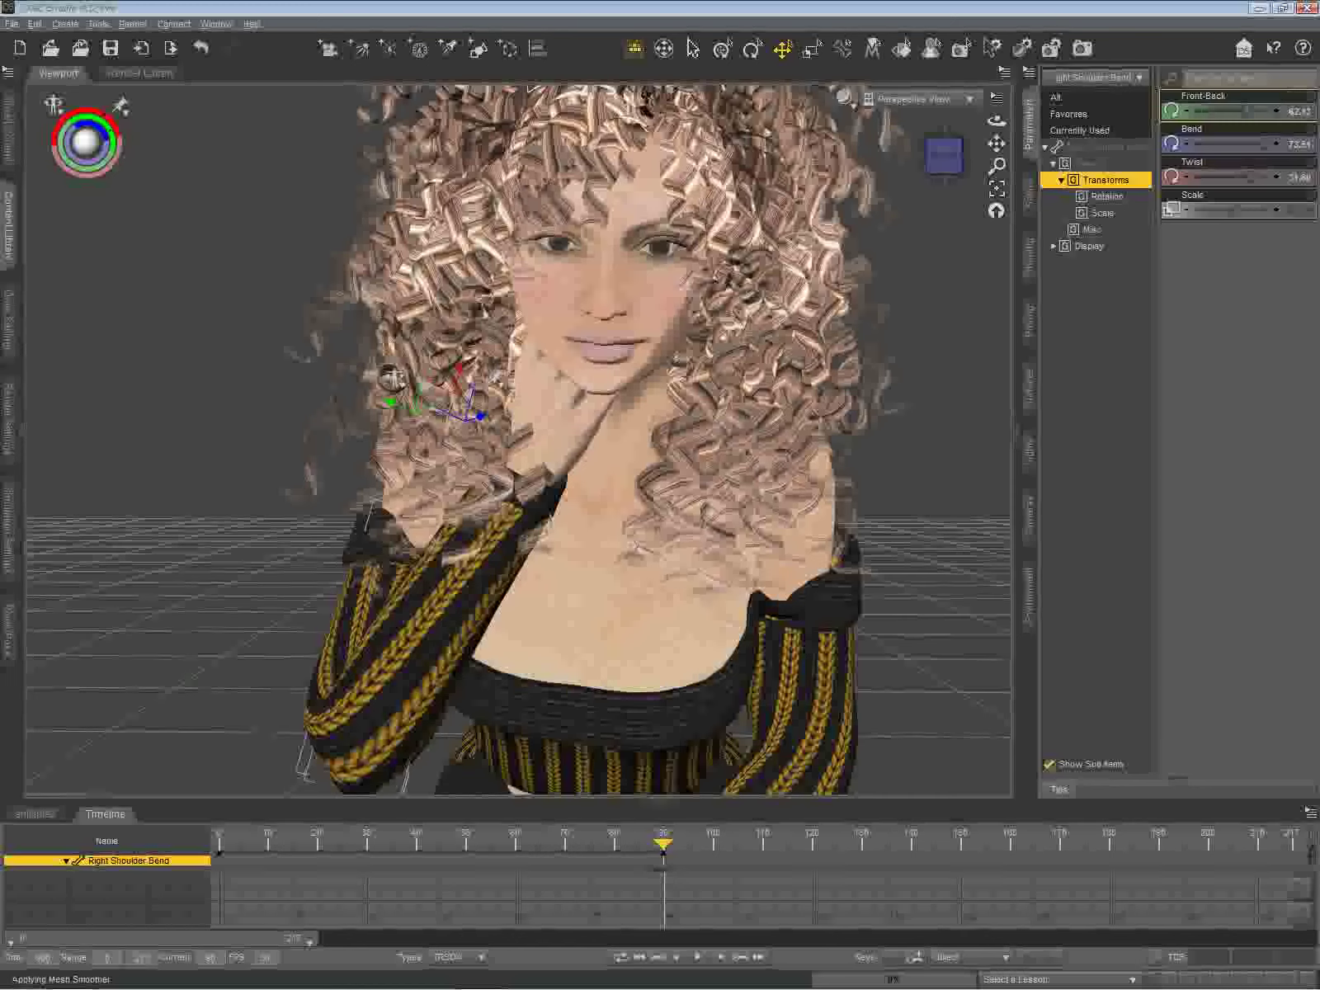
left_click(483, 404)
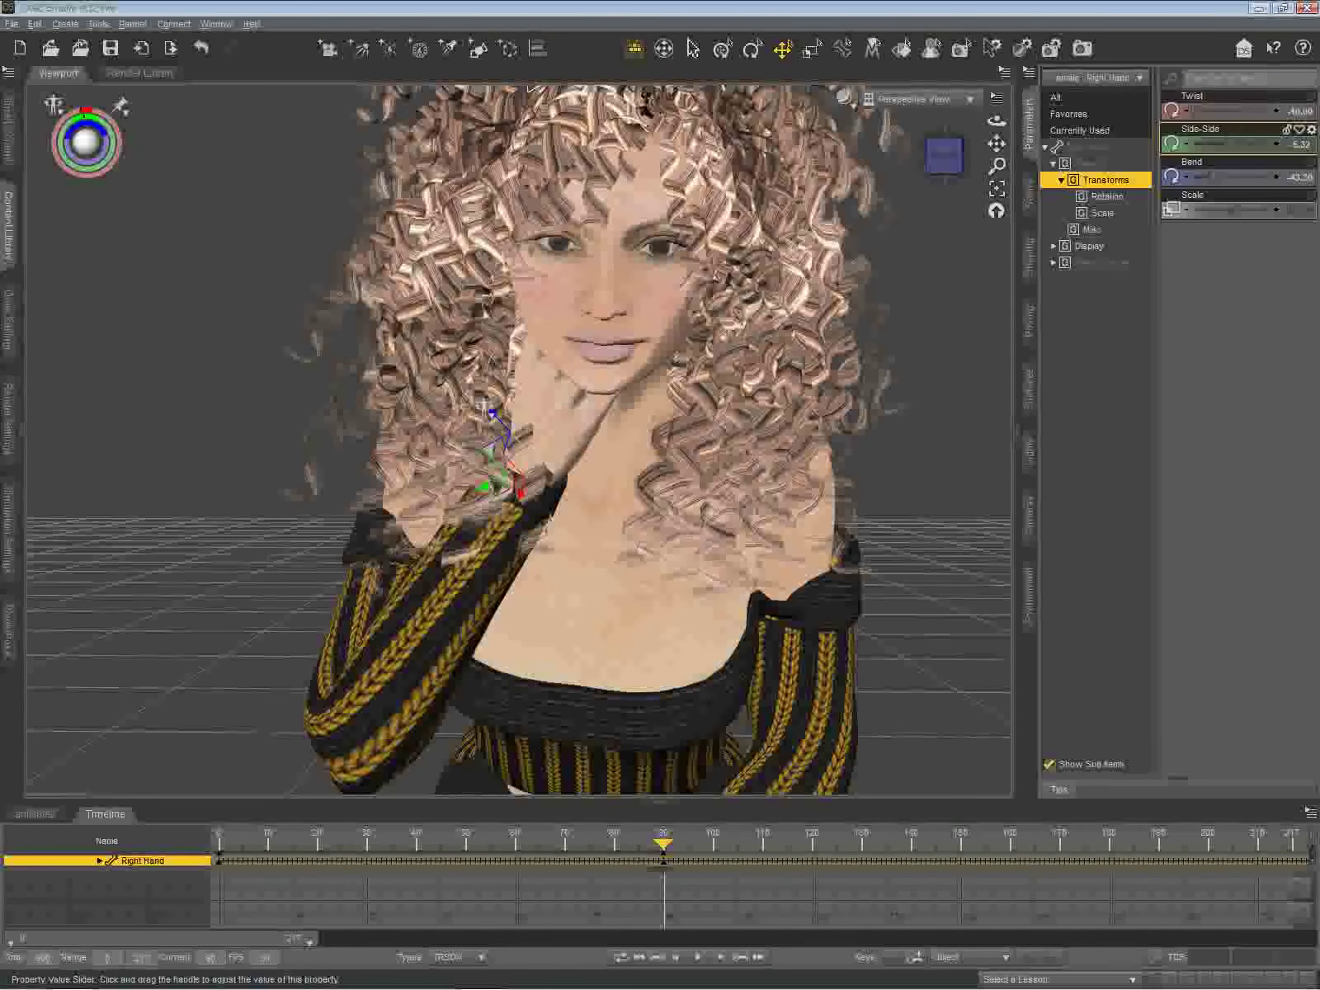
left_click_drag(1222, 144, 1236, 177)
left_click(1300, 144)
type("1")
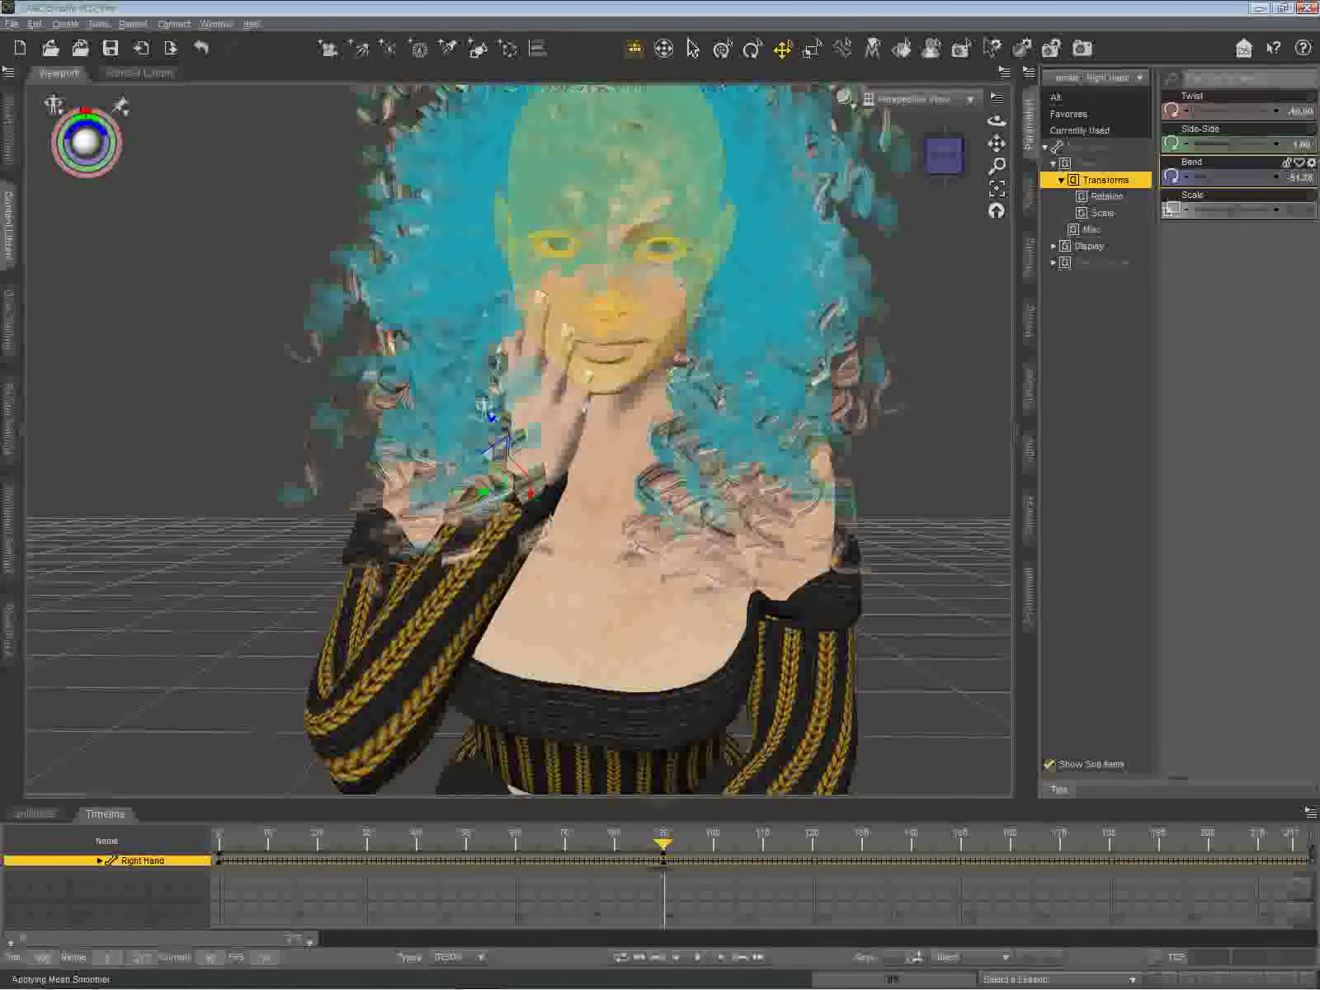
Step: Set the Right Shoulder Bend's Twist to about 44 and lower the Right Forearm Bend's Bend to about 125
left_click(396, 609)
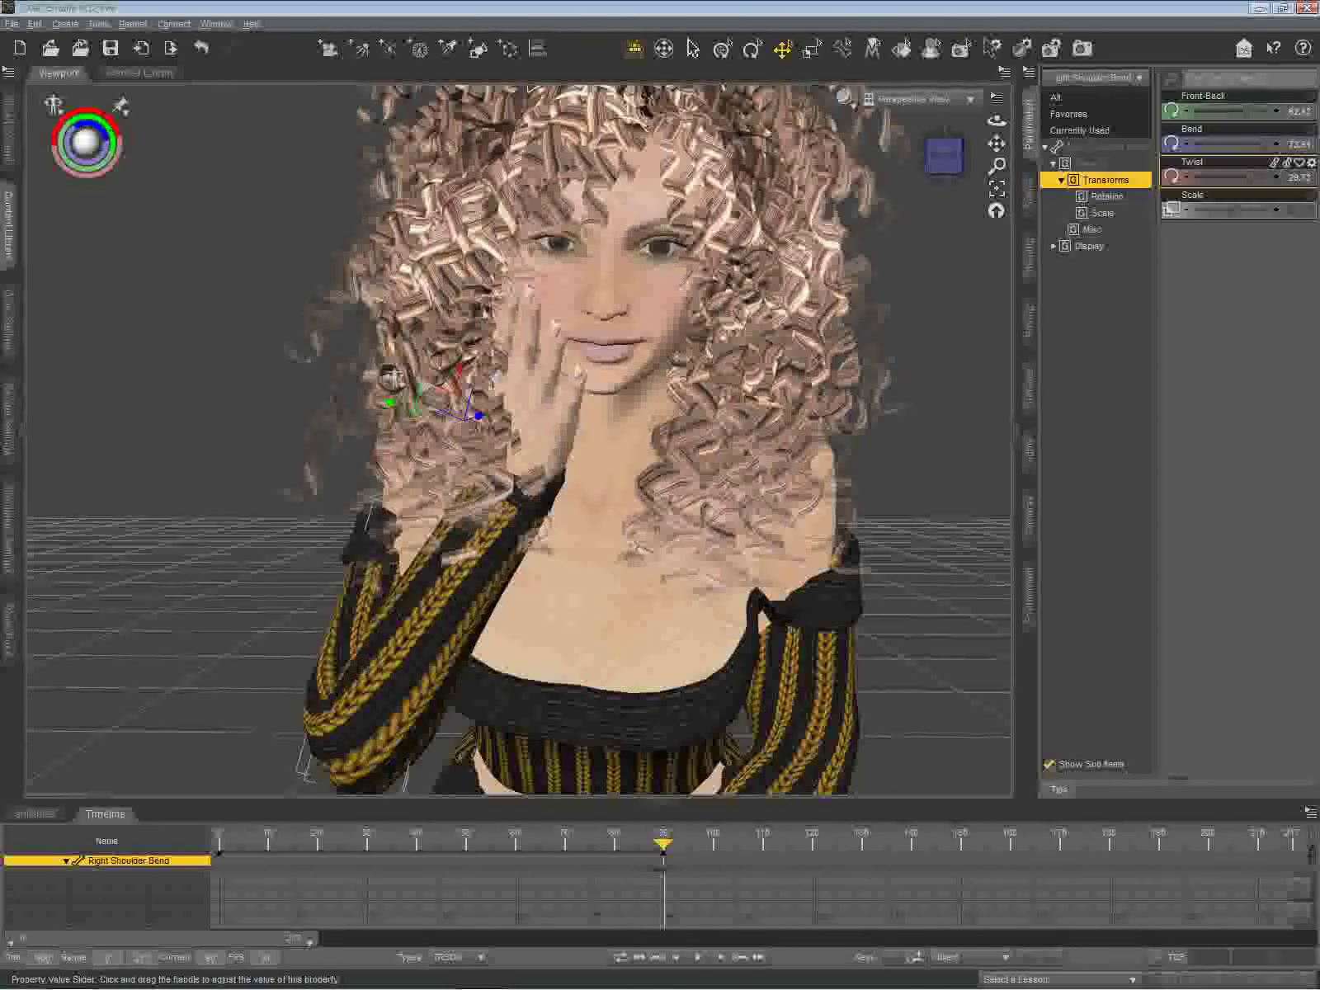
left_click_drag(1247, 178, 1244, 177)
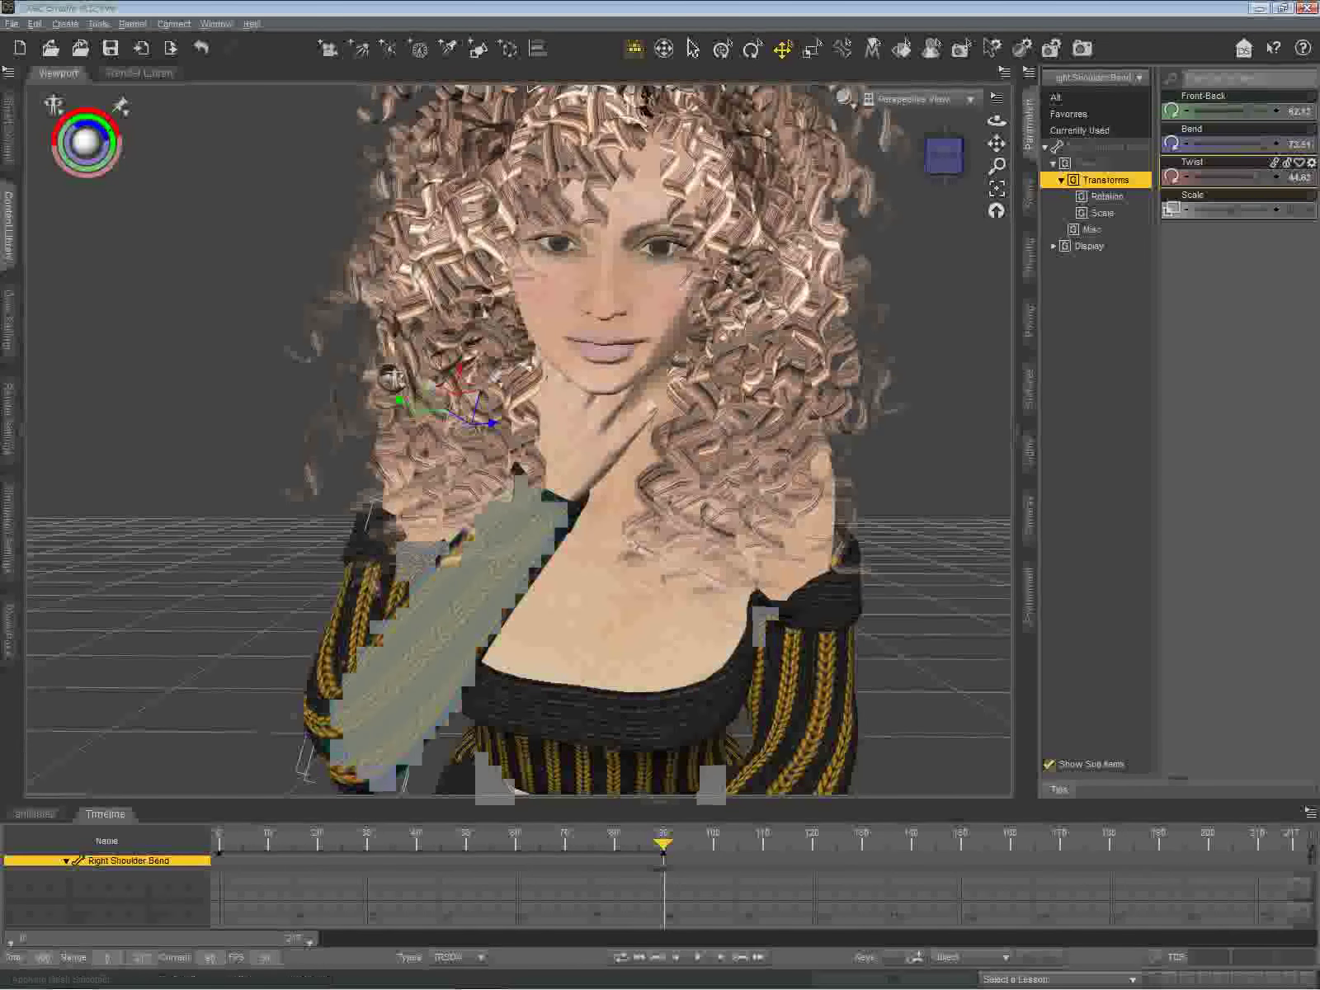
left_click(309, 684)
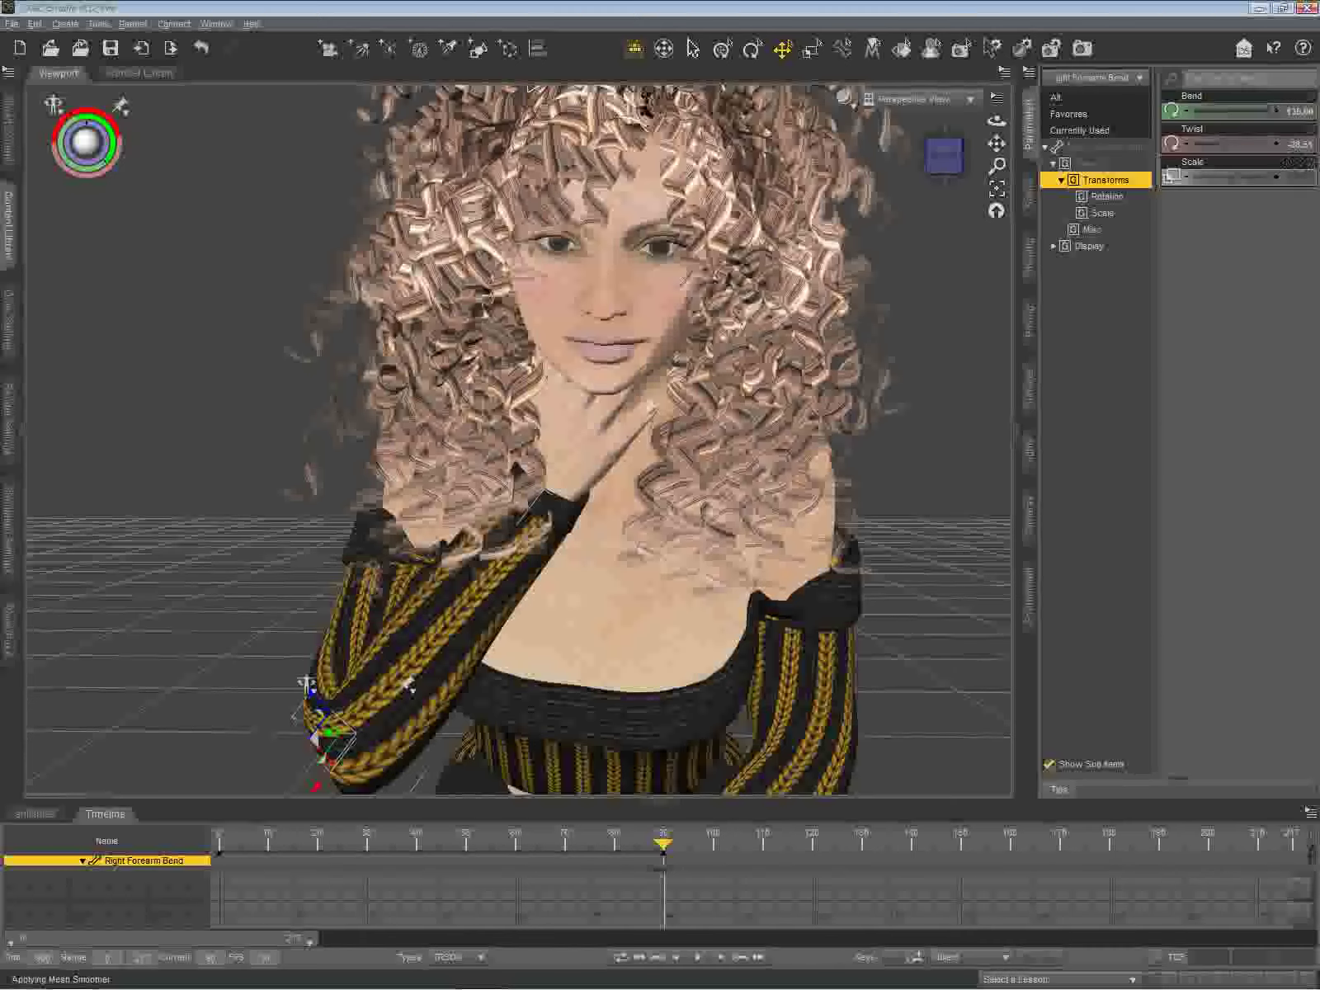
left_click_drag(1225, 145, 1219, 144)
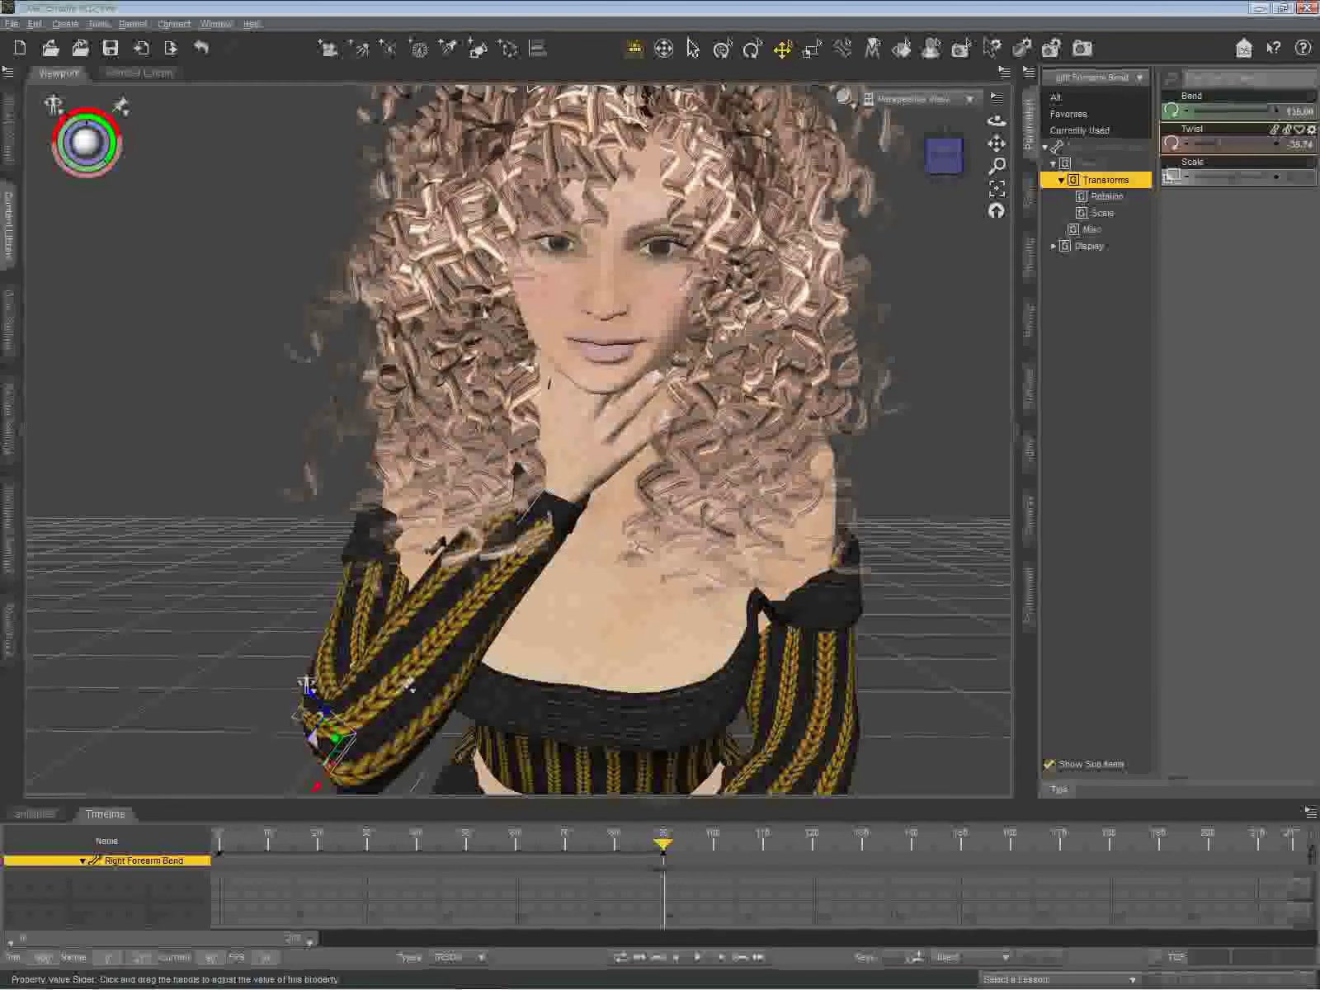
left_click_drag(1218, 144, 1261, 111)
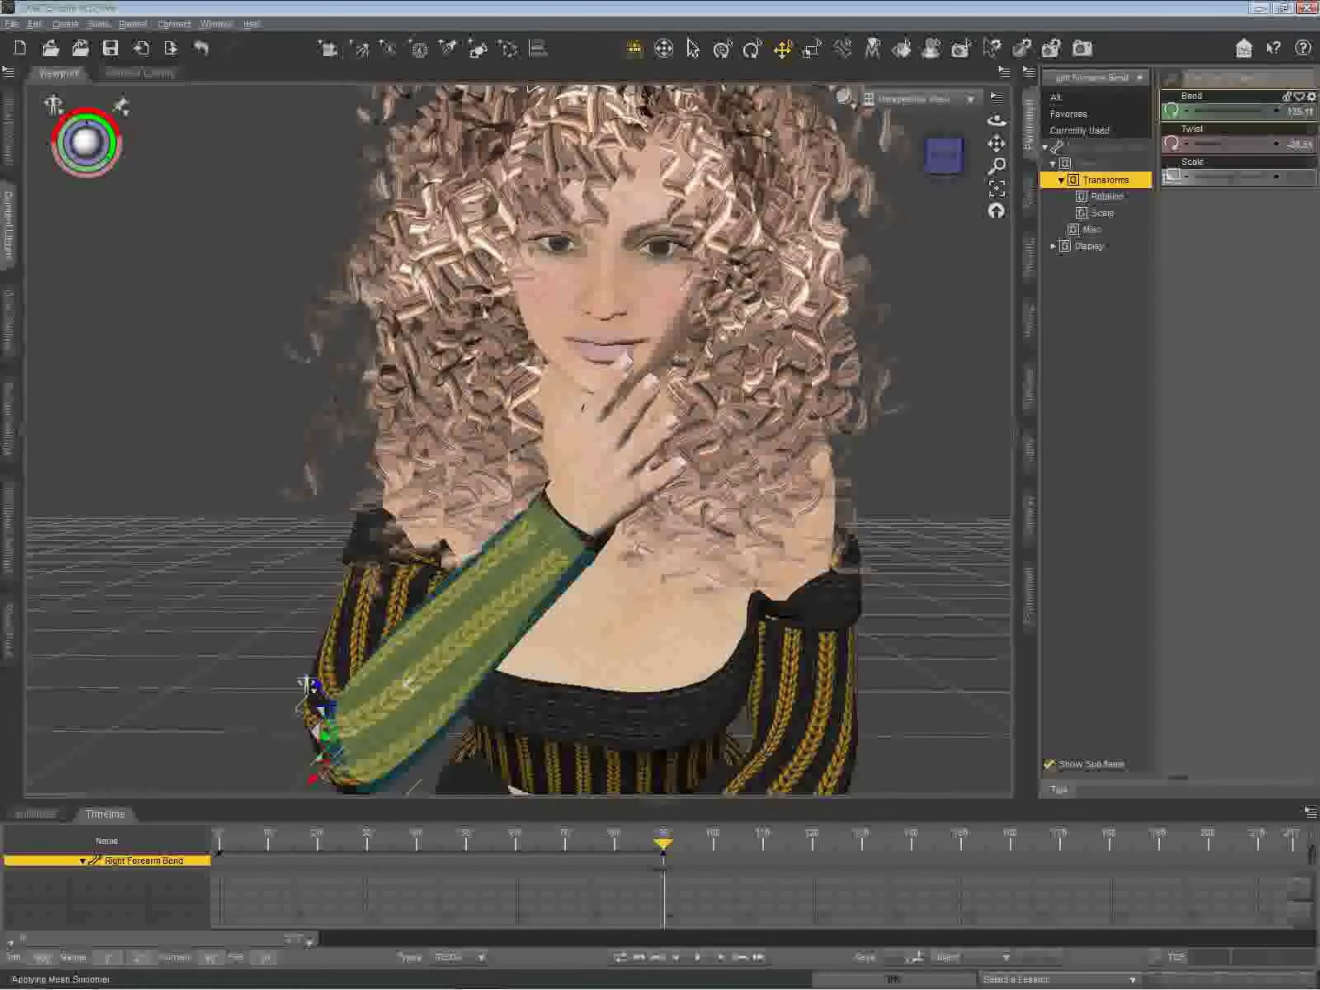
Step: Set the Right Hand's Side-Side to about 0.85 and its Bend to about -48.7
left_click(592, 483)
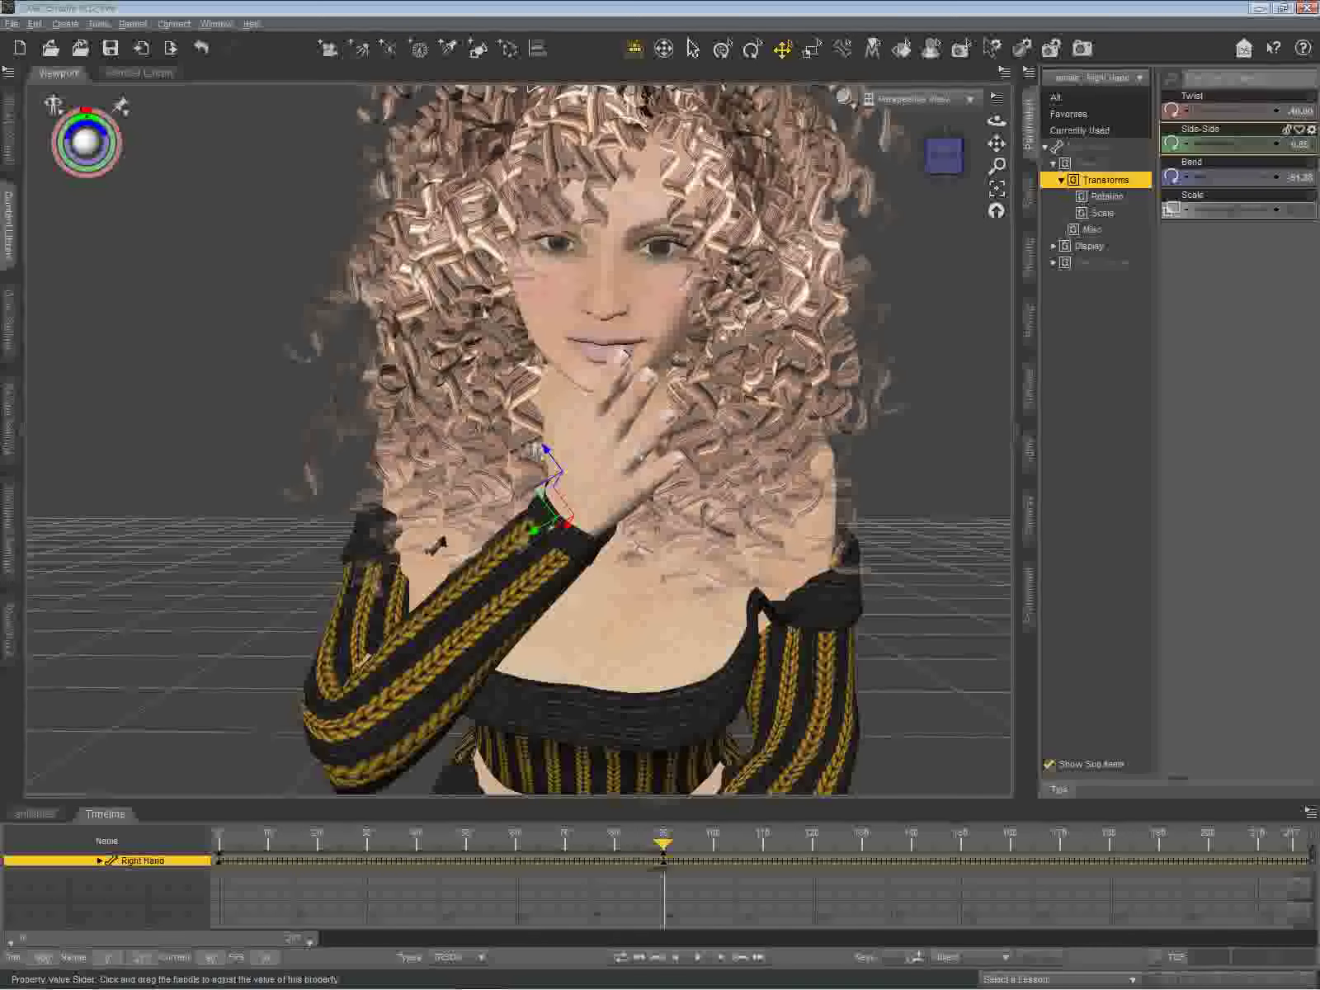
left_click_drag(1202, 177, 1201, 178)
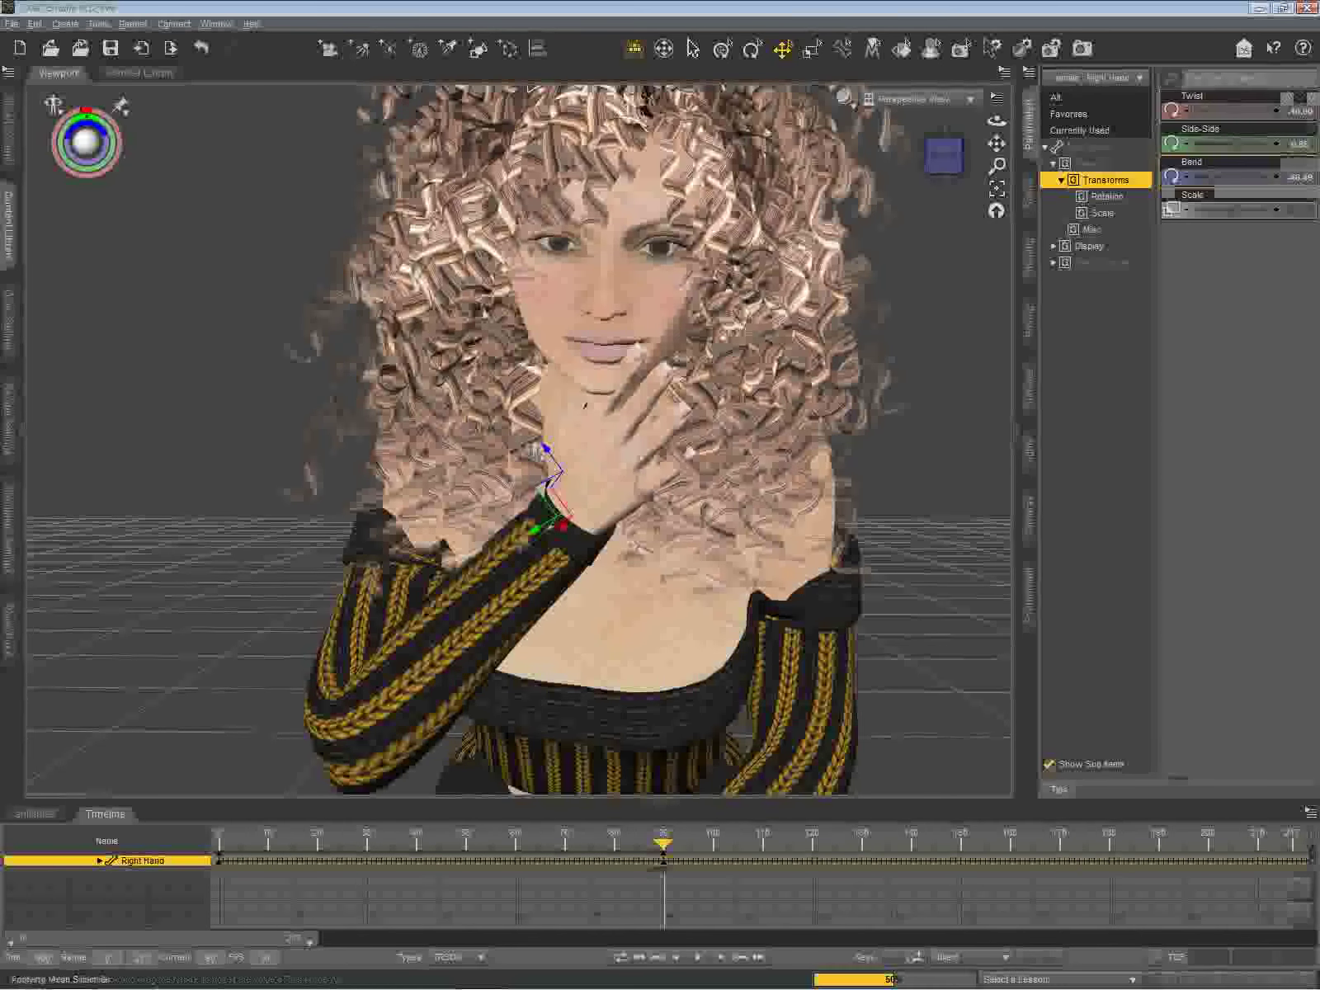
left_click_drag(1191, 111, 1188, 111)
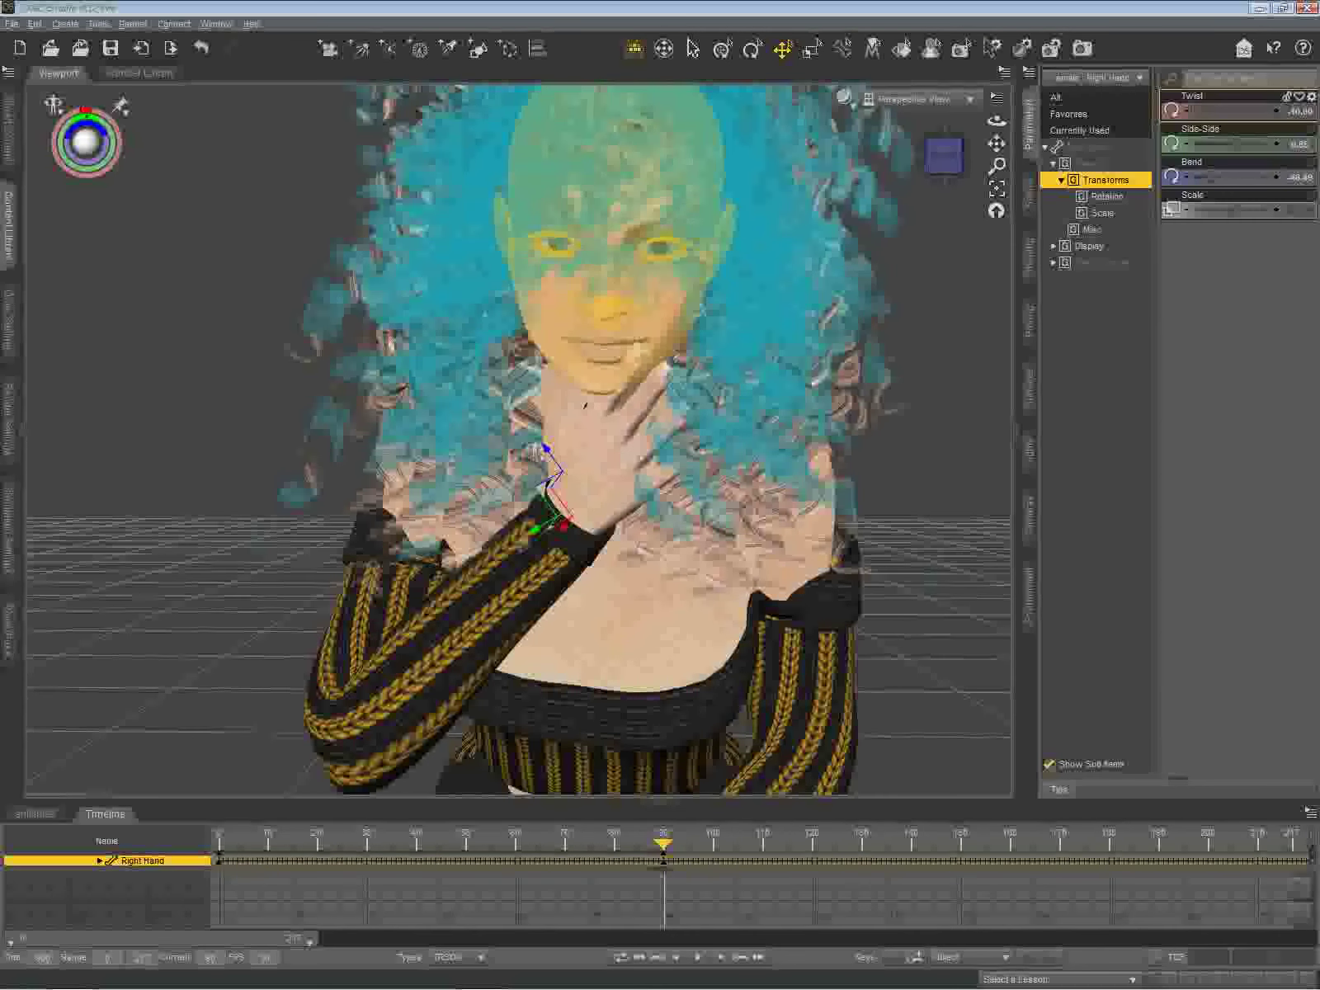
Step: Slightly increase the Right Collar's Twist and Front-Back to shift the raised arm
left_click(585, 404)
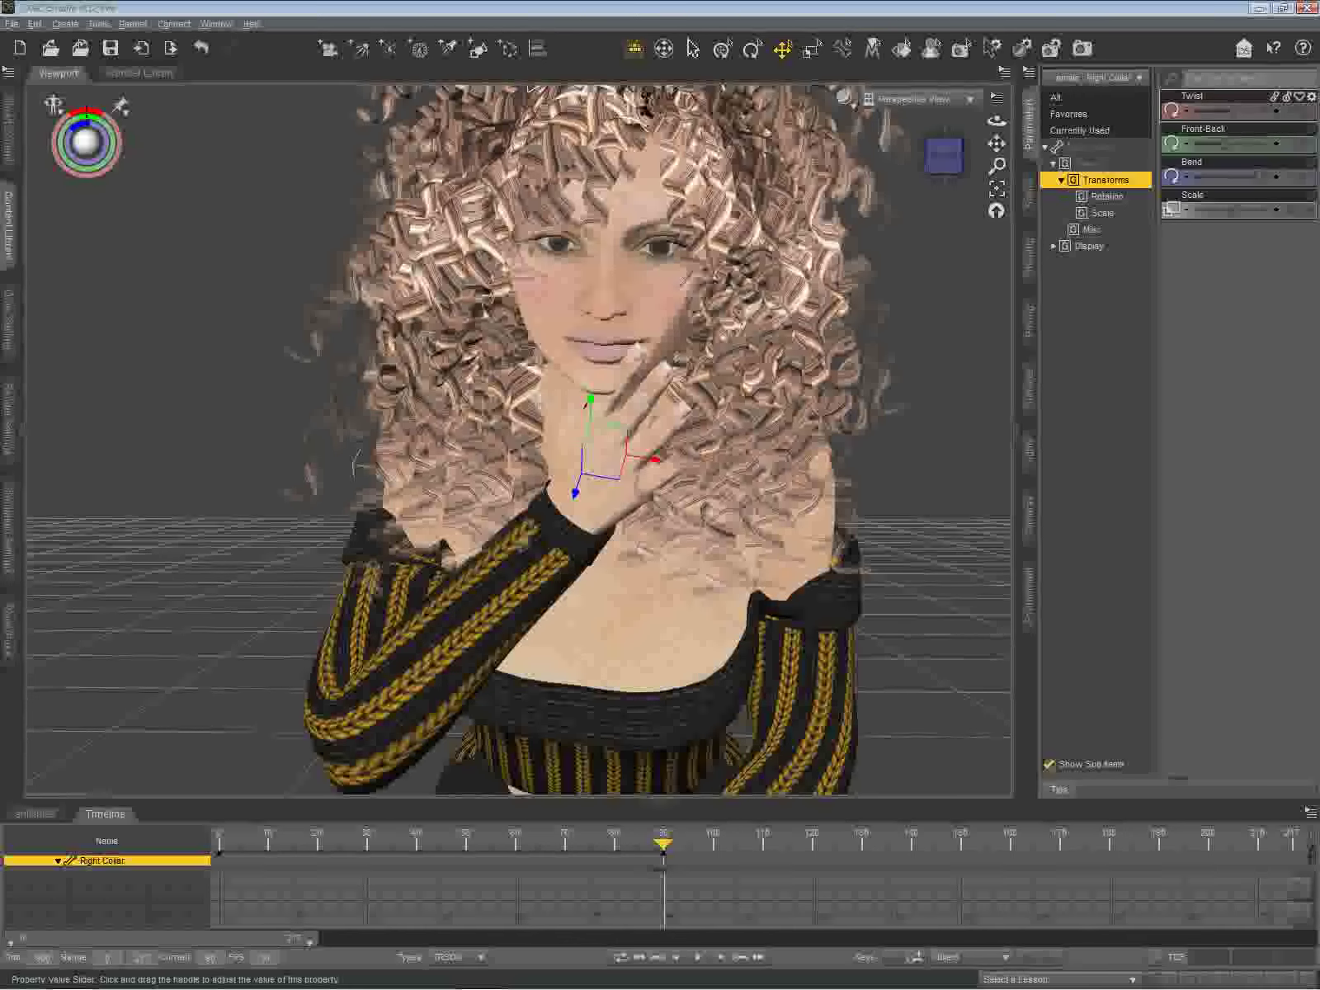
left_click_drag(1230, 111, 1234, 110)
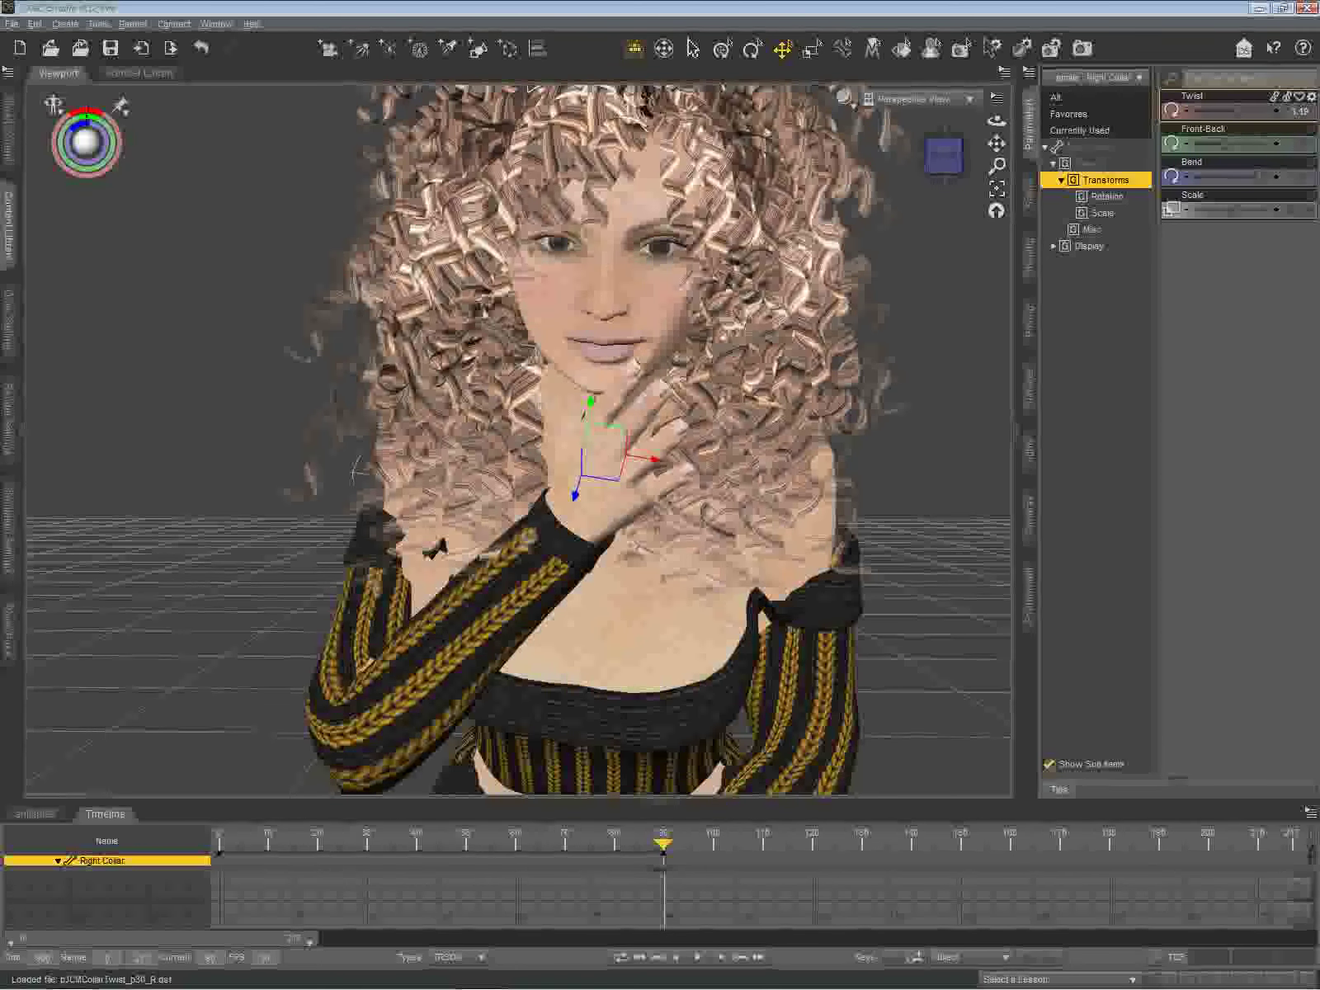
left_click_drag(1230, 143, 1234, 143)
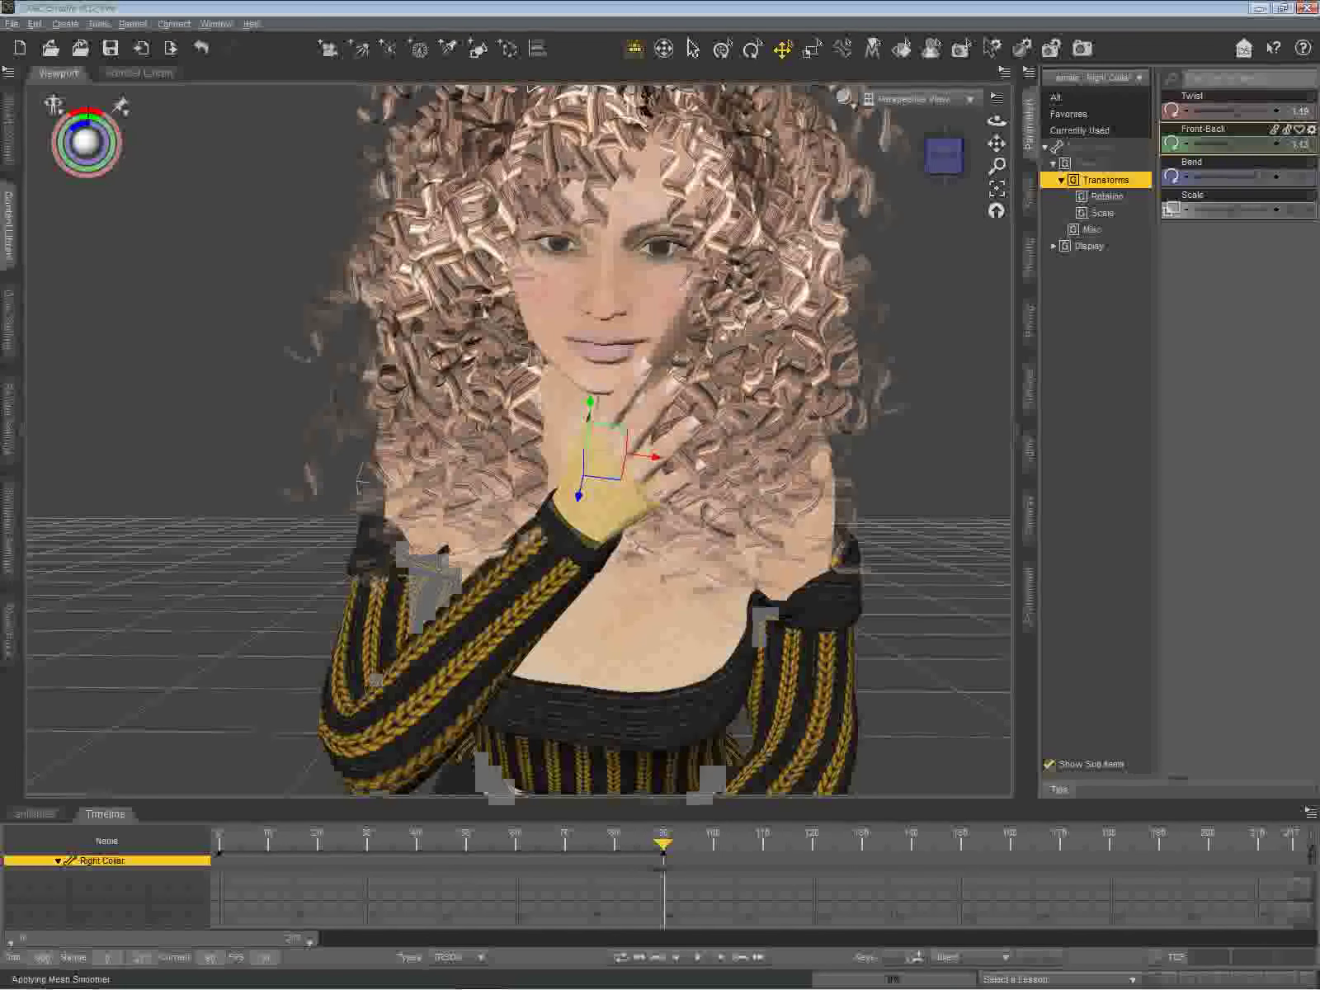
Step: Twist the Right Forearm Bend further in the negative direction and set its Bend to about 130
left_click(323, 696)
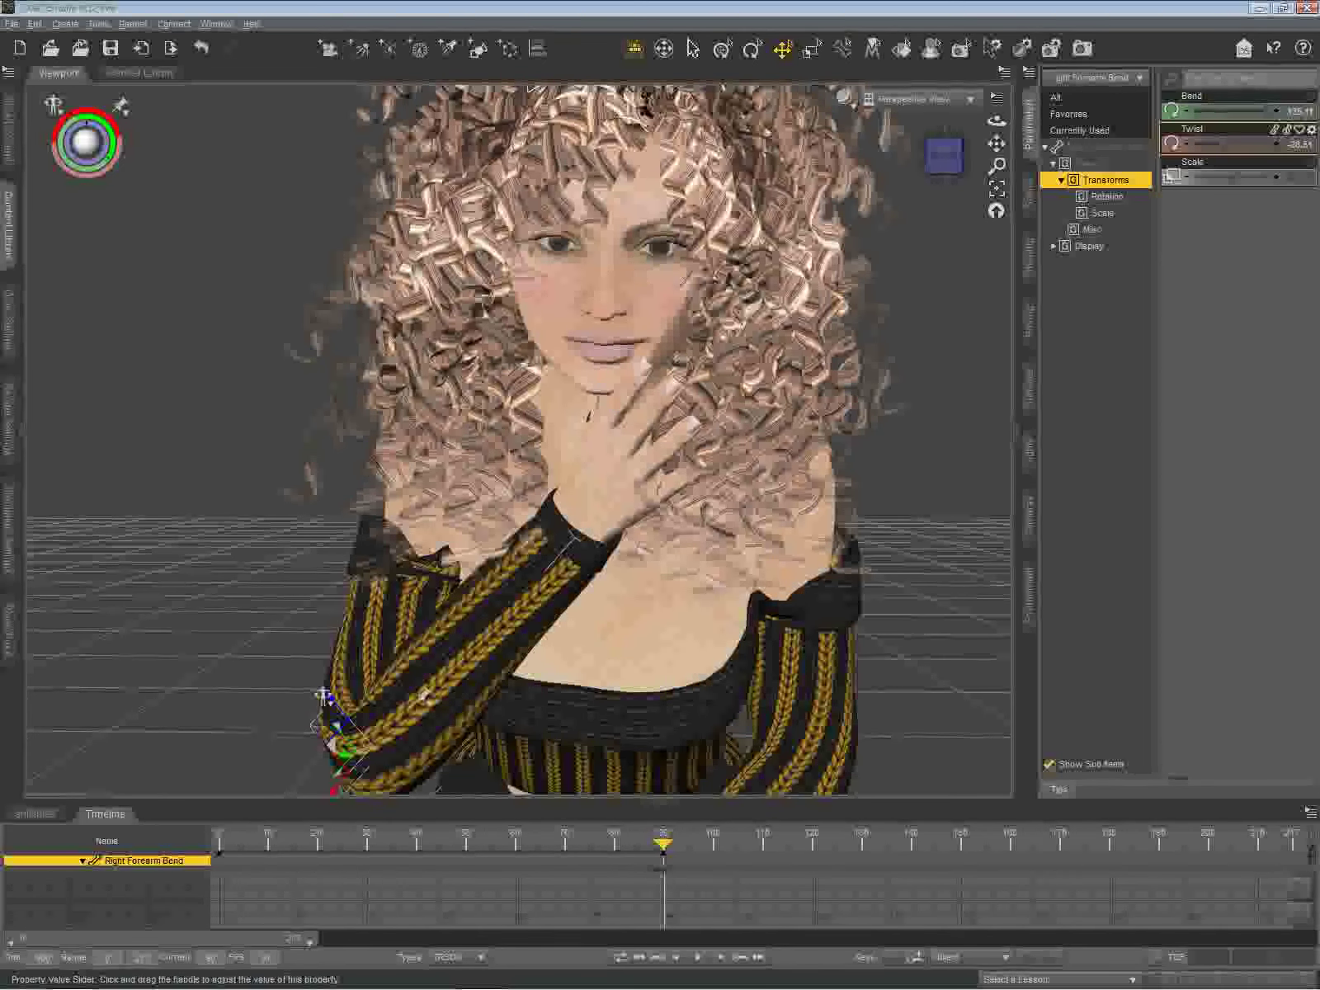
left_click_drag(1224, 144, 1214, 144)
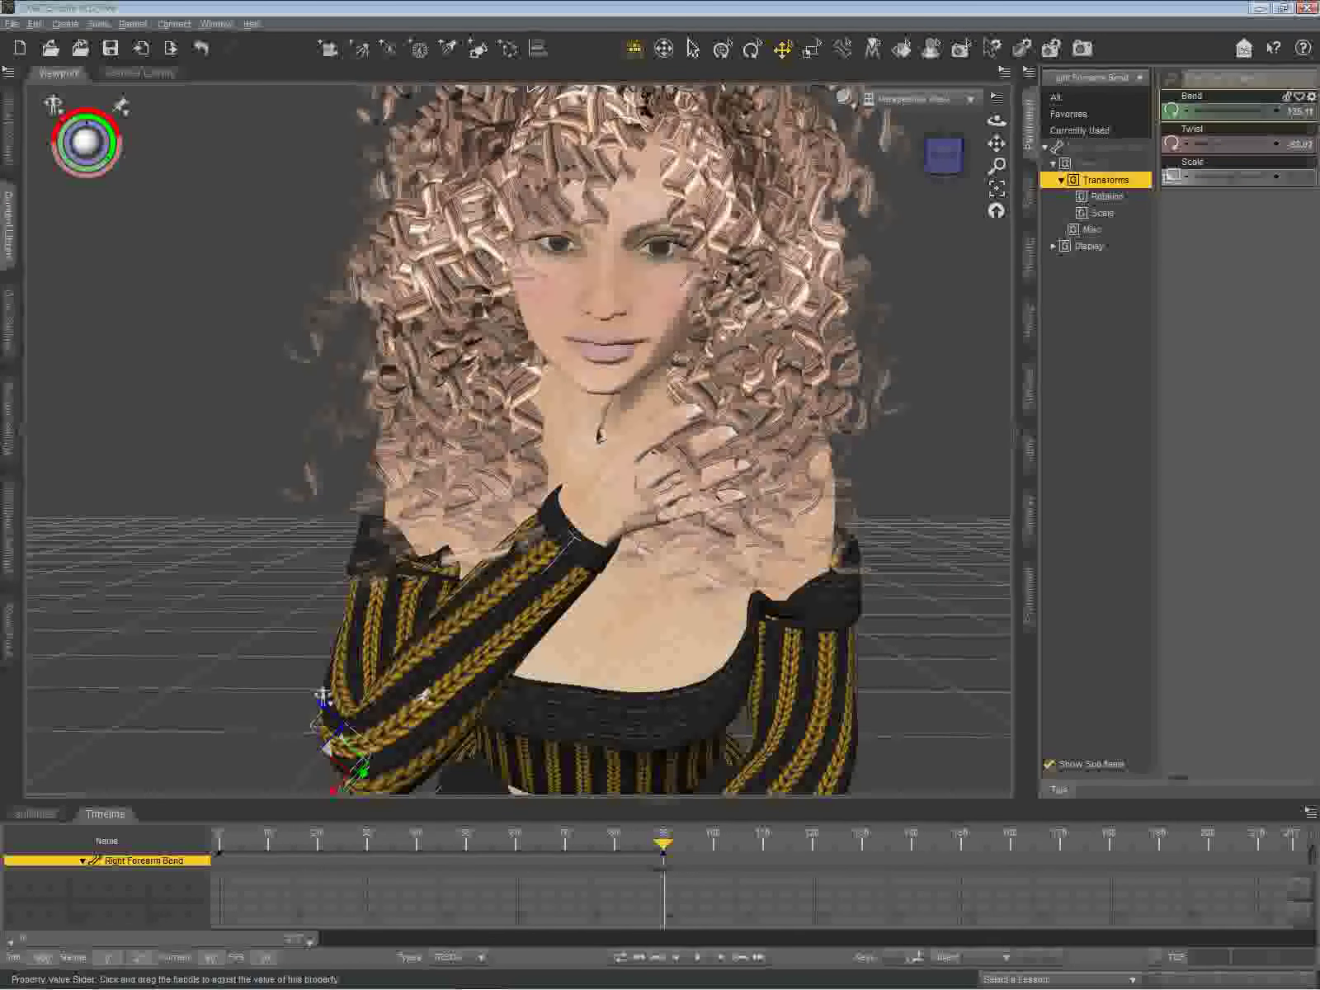
left_click_drag(1262, 110, 1257, 111)
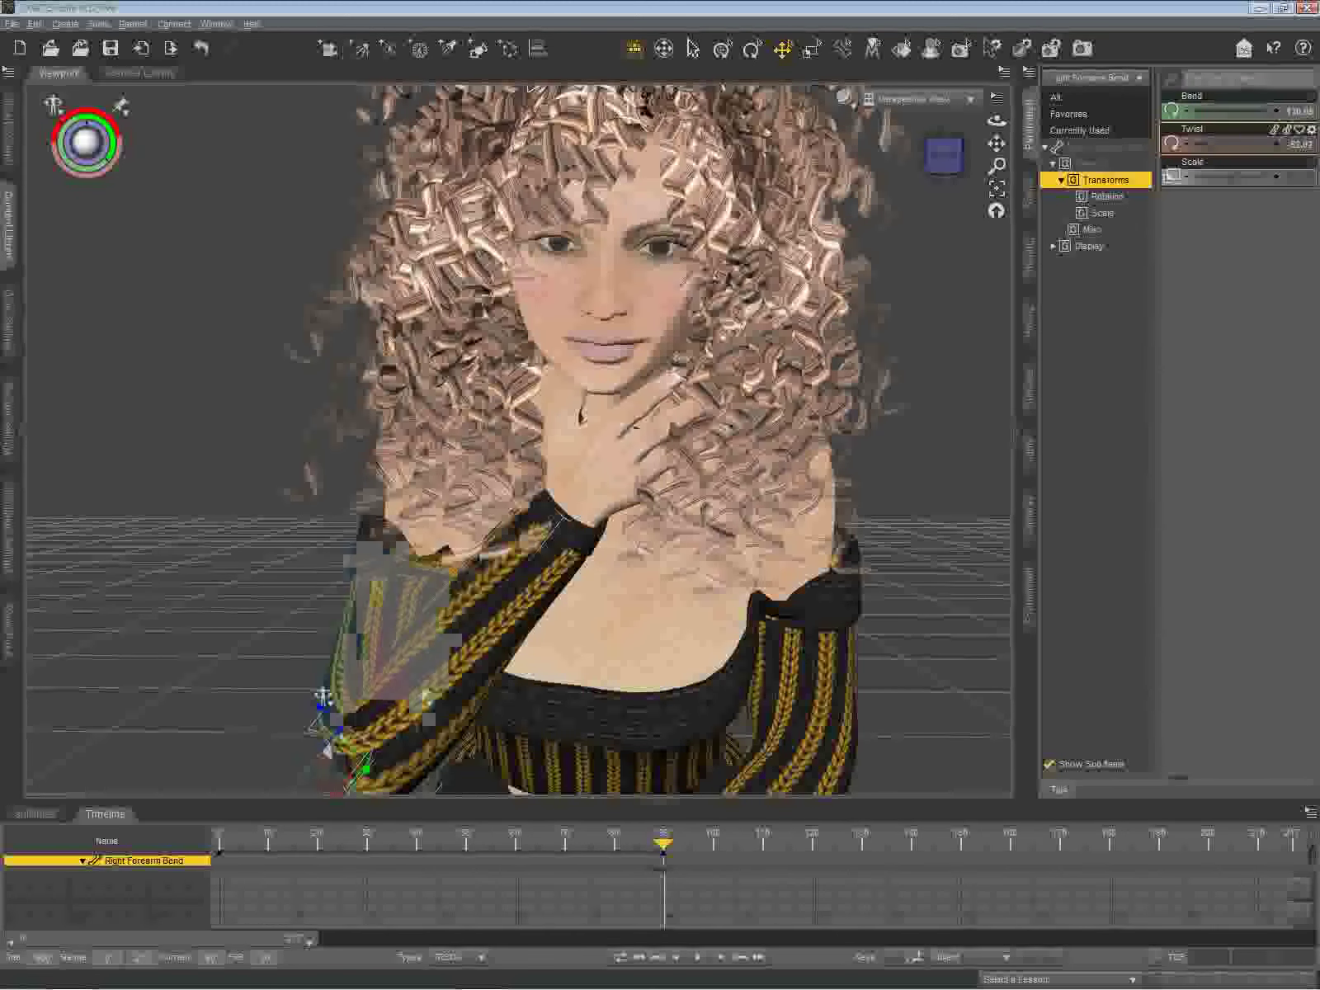
Step: Set the Right Shoulder Bend's Bend to about 72, Front-Back to about 73 and Twist to about 28
left_click(398, 621)
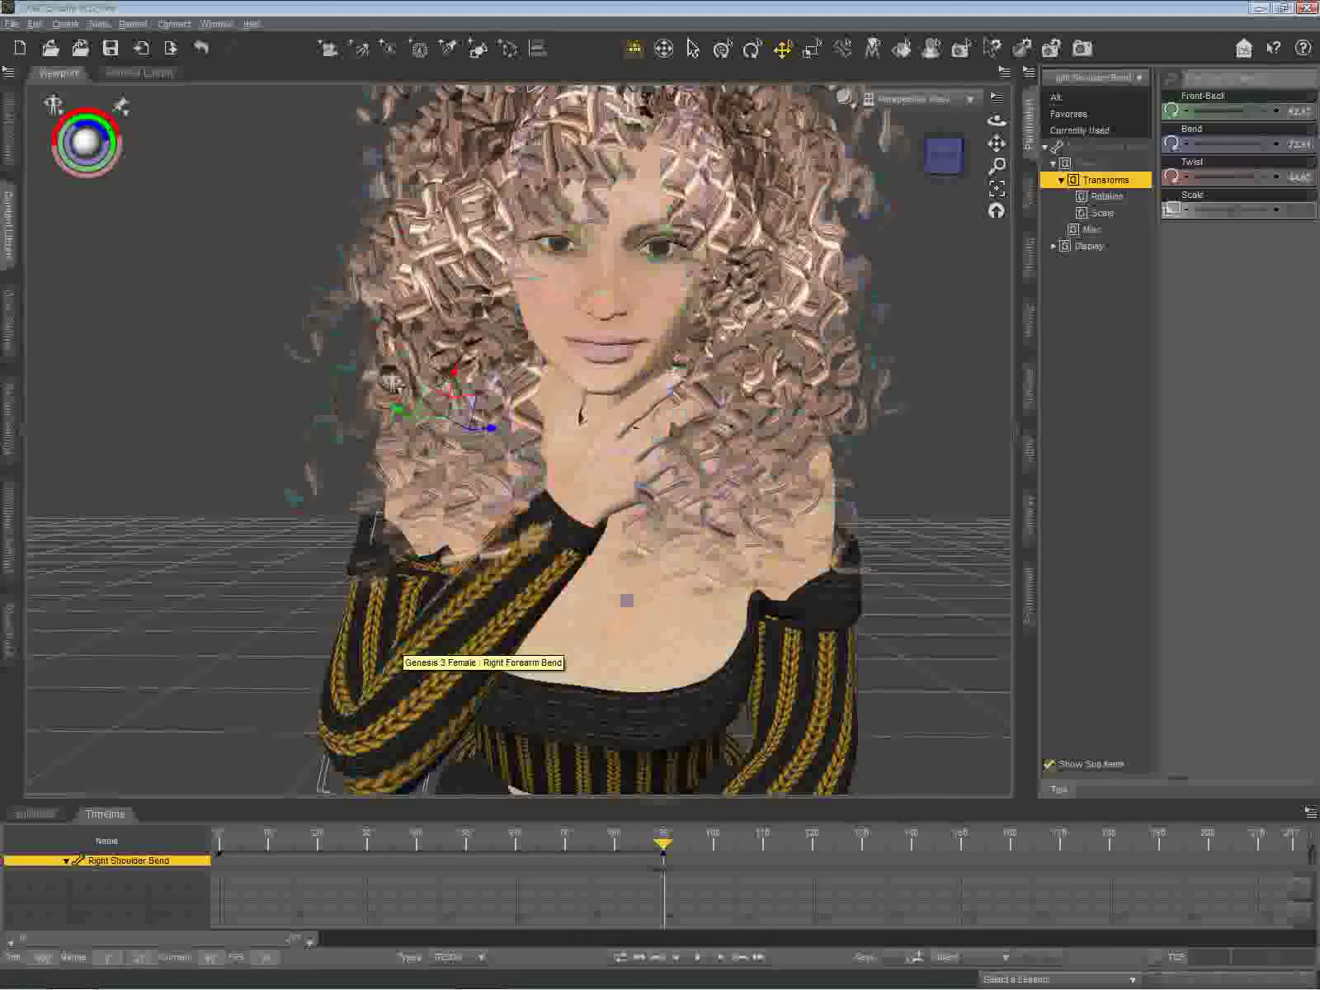
left_click_drag(1254, 144, 1257, 144)
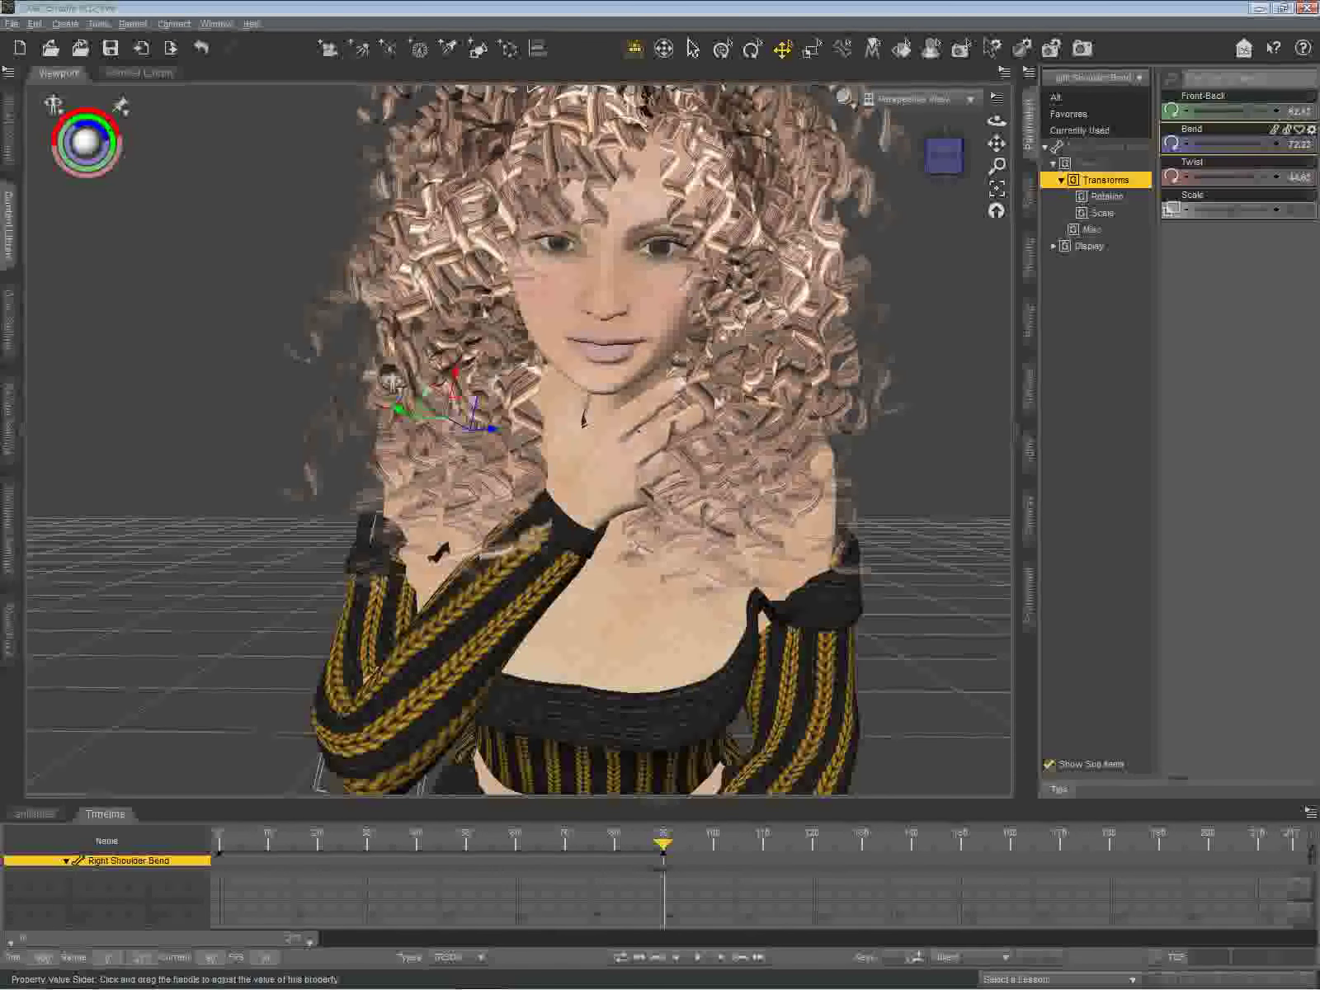
left_click_drag(1249, 112, 1255, 111)
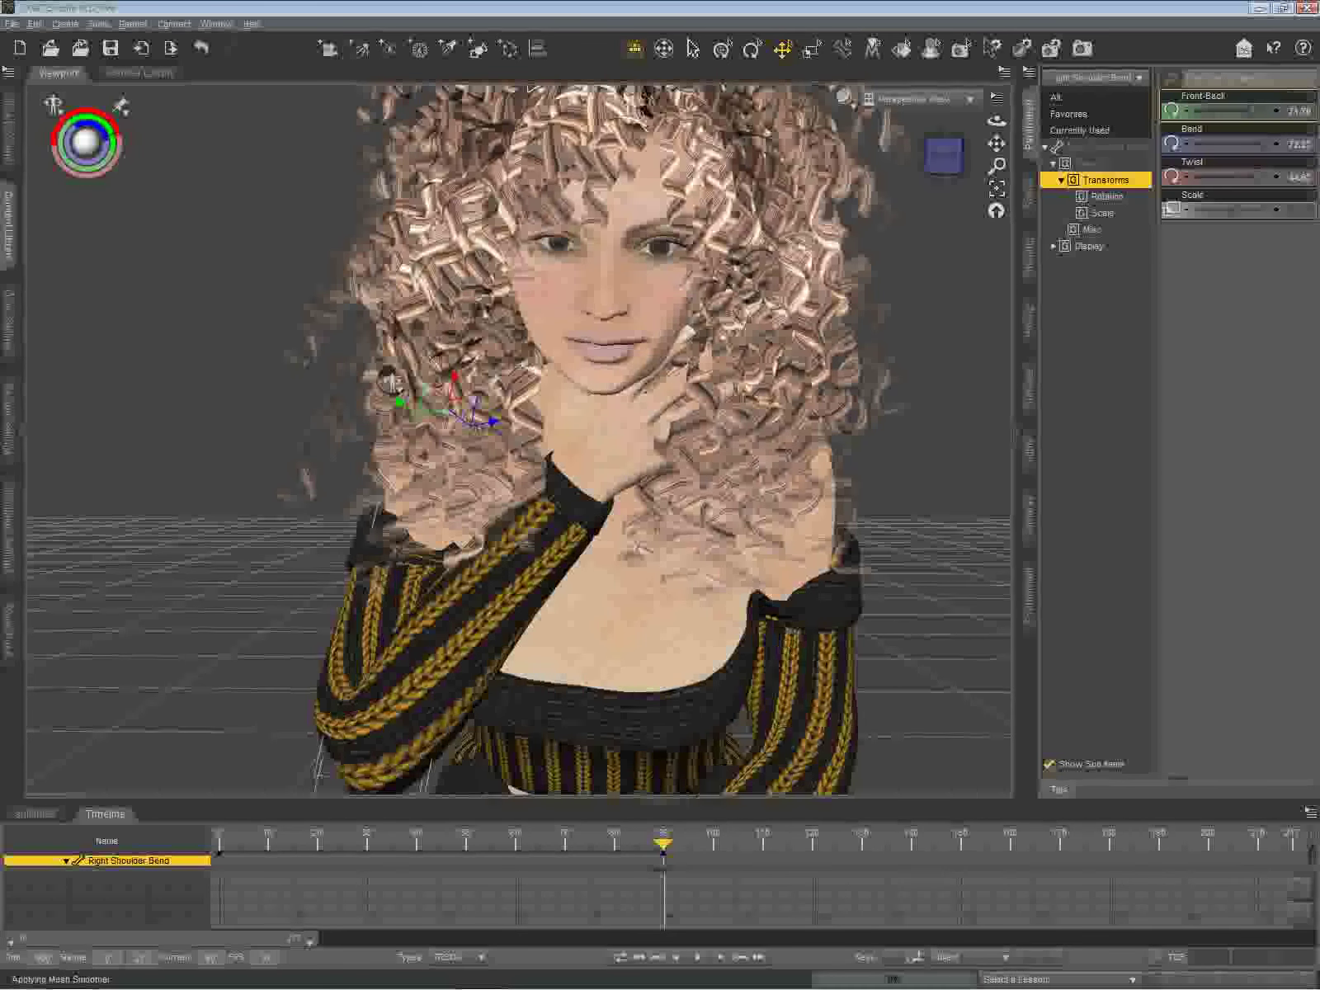
left_click_drag(1256, 178, 1259, 177)
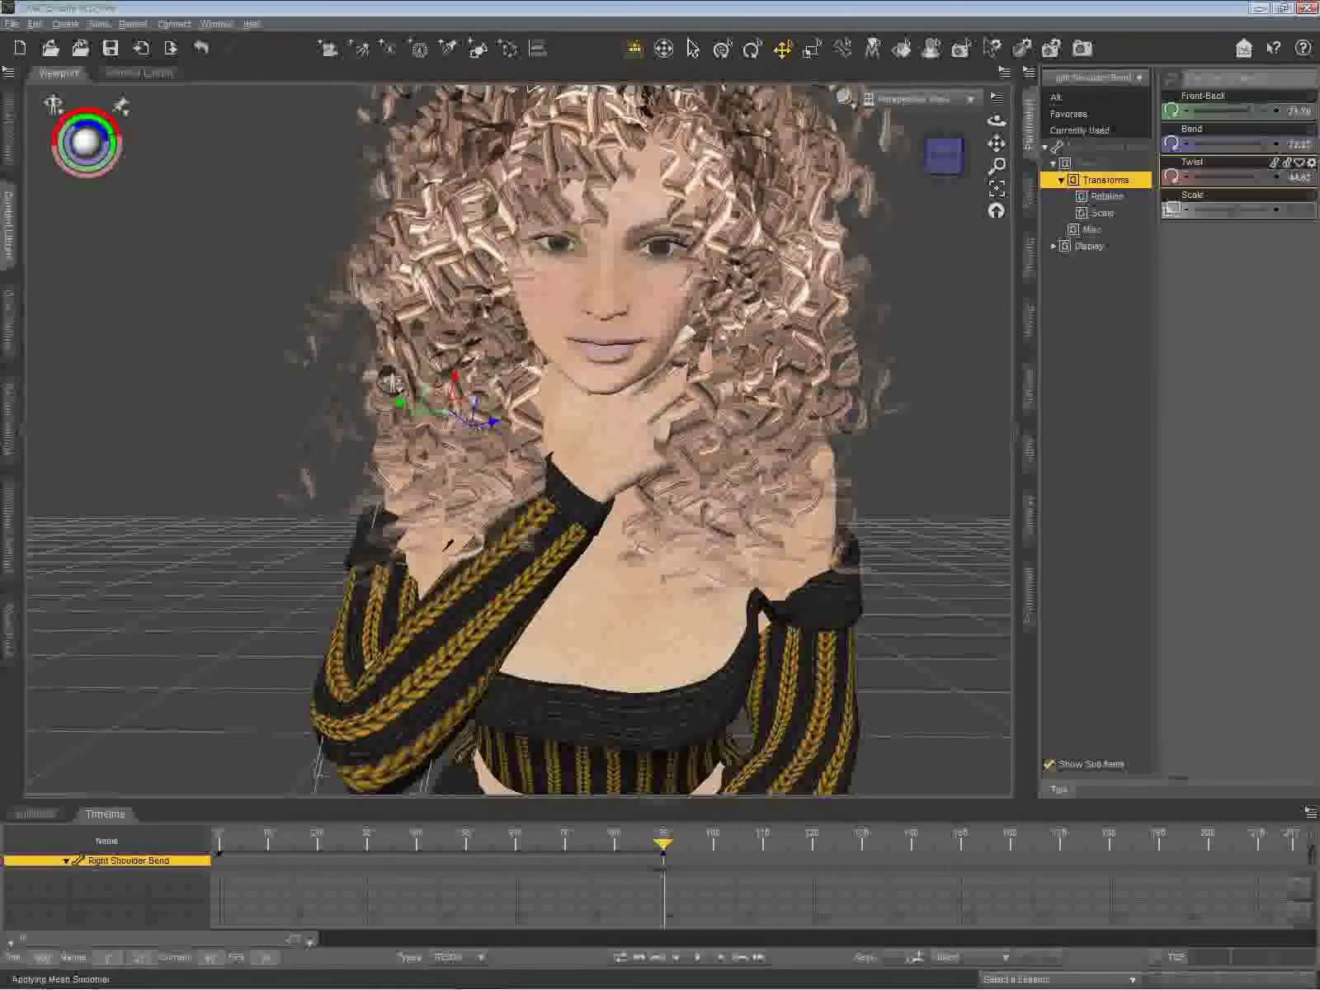
mouse_move(1254, 177)
left_mouse_down()
mouse_move(1221, 177)
mouse_move(1259, 177)
left_mouse_up()
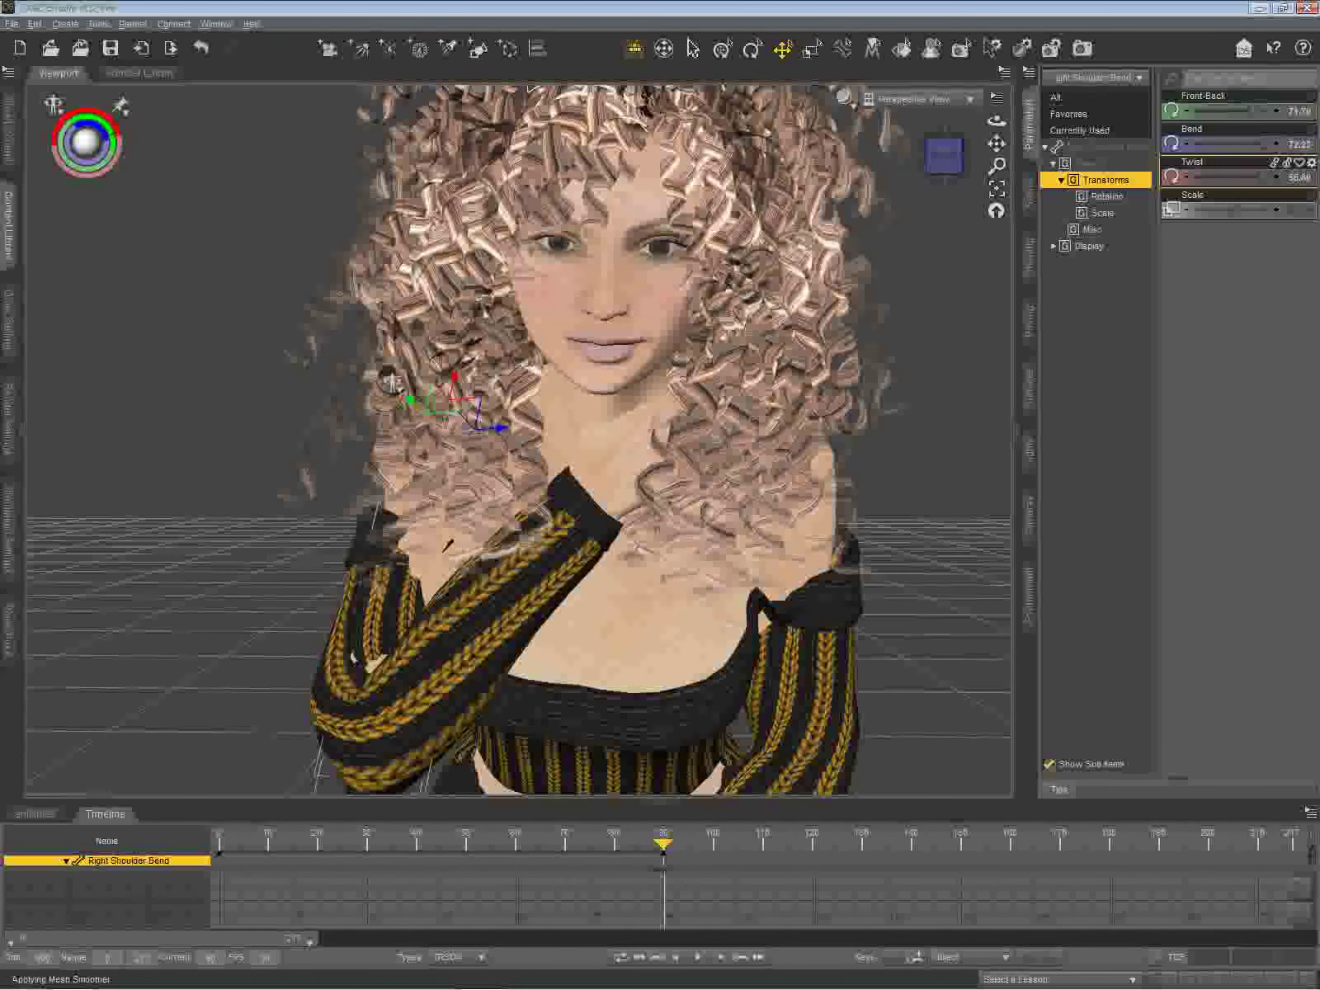
left_click_drag(1260, 177, 1248, 177)
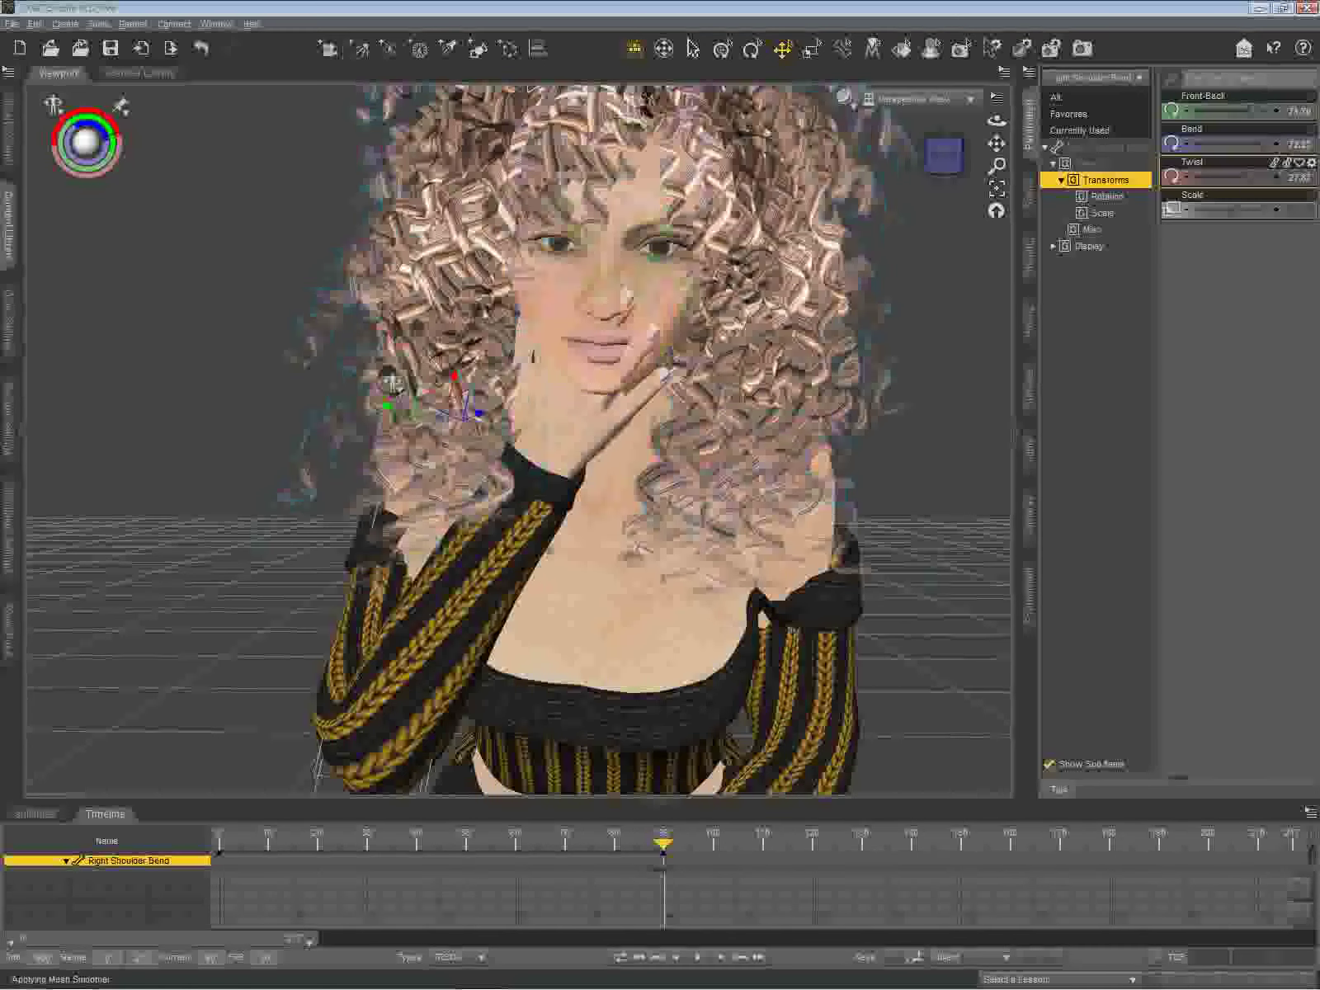
Step: Lower the Right Forearm Bend's Bend to about 118, set the Right Hand's Bend to about -43.3, and adjust the hand's Side-Side
left_click(423, 689)
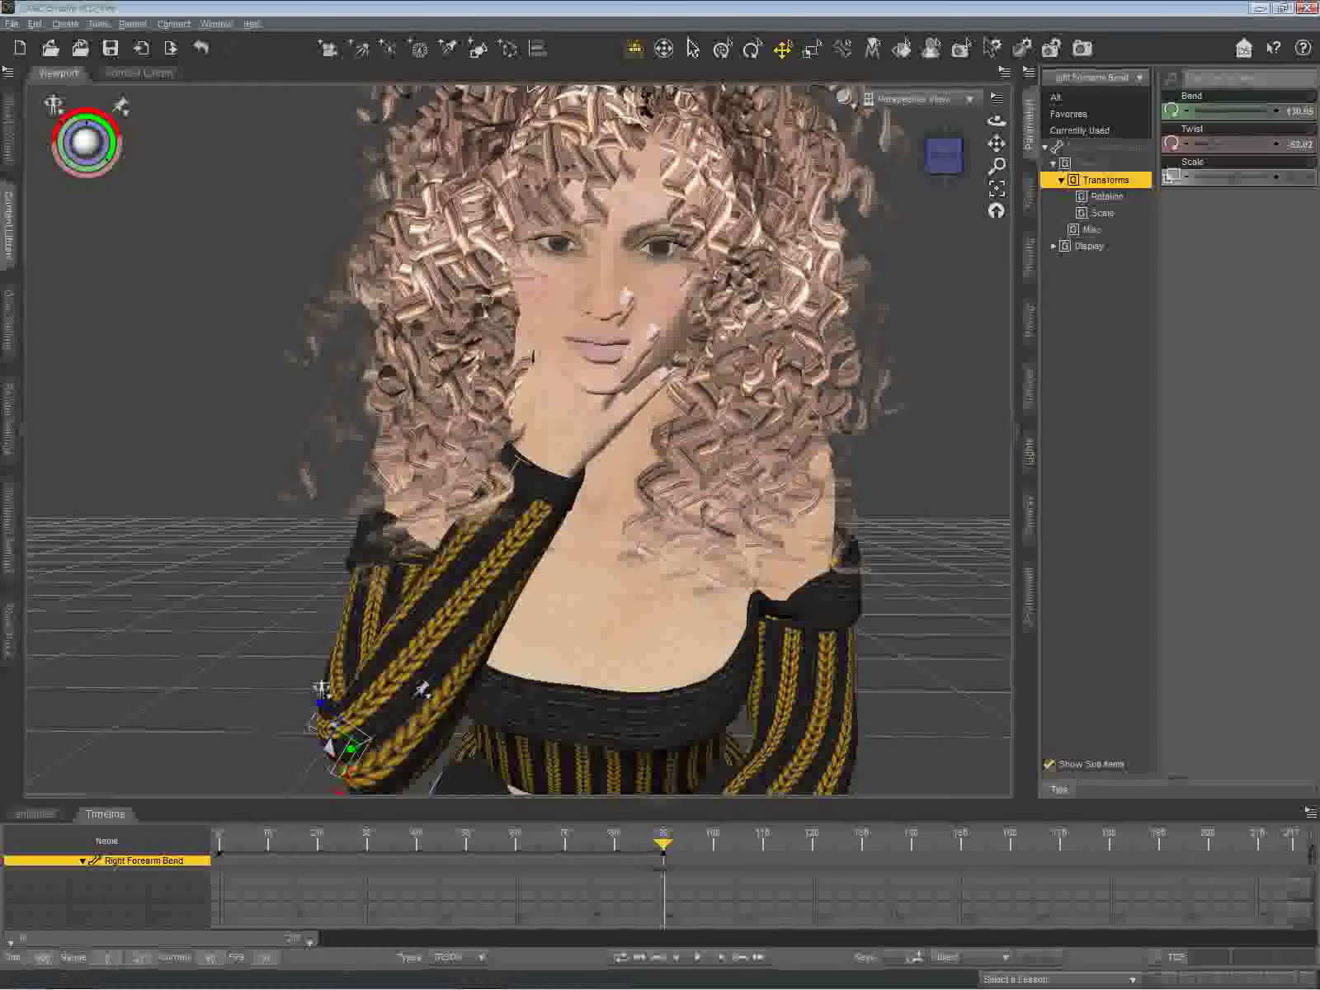
left_click_drag(1267, 111, 1263, 110)
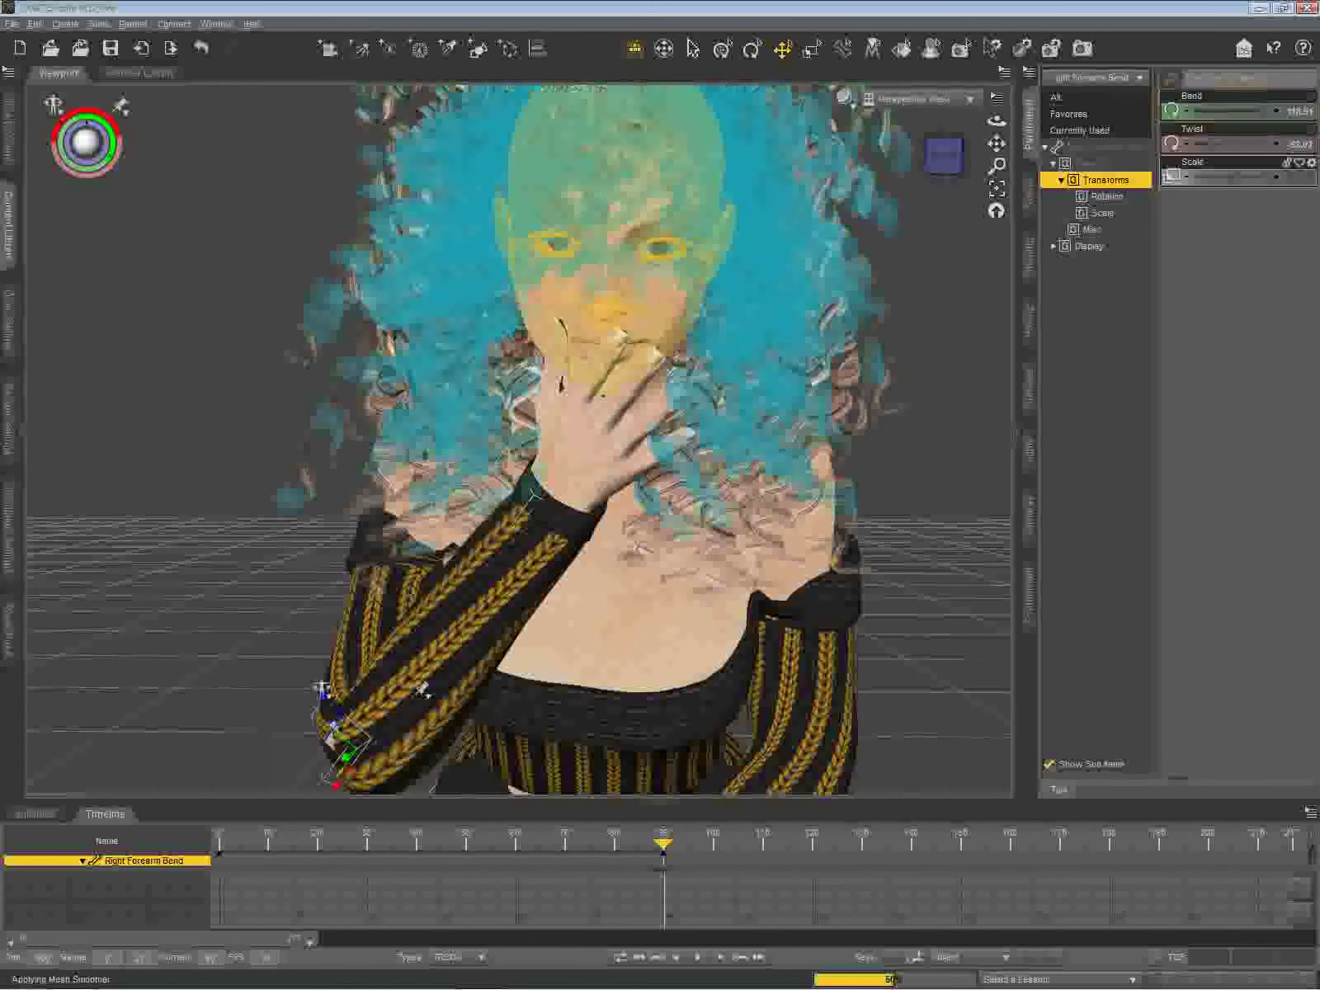
left_click(578, 491)
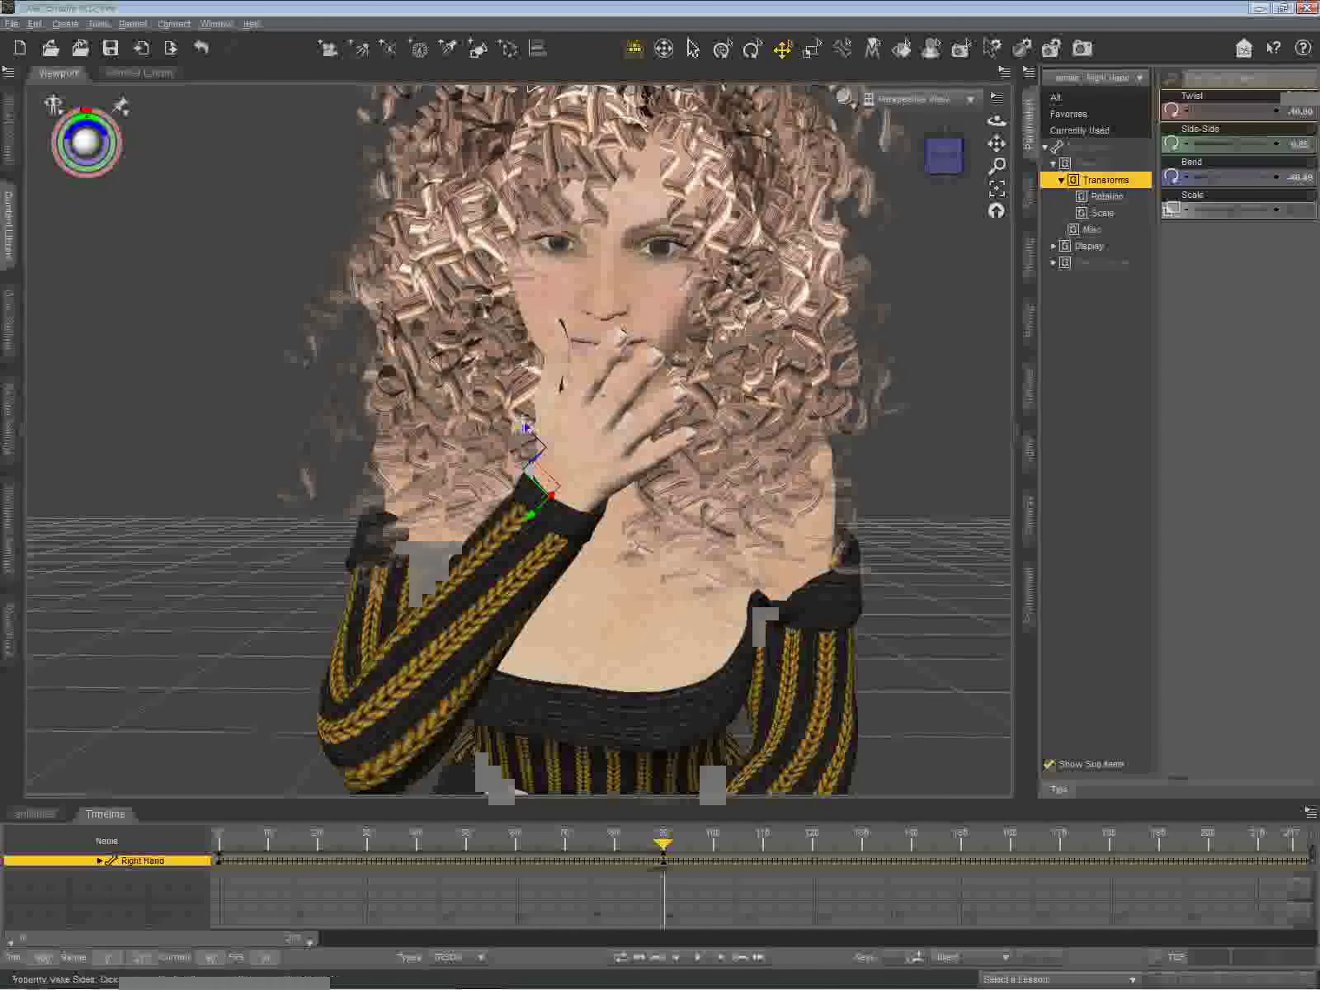
left_click_drag(1210, 178, 1196, 177)
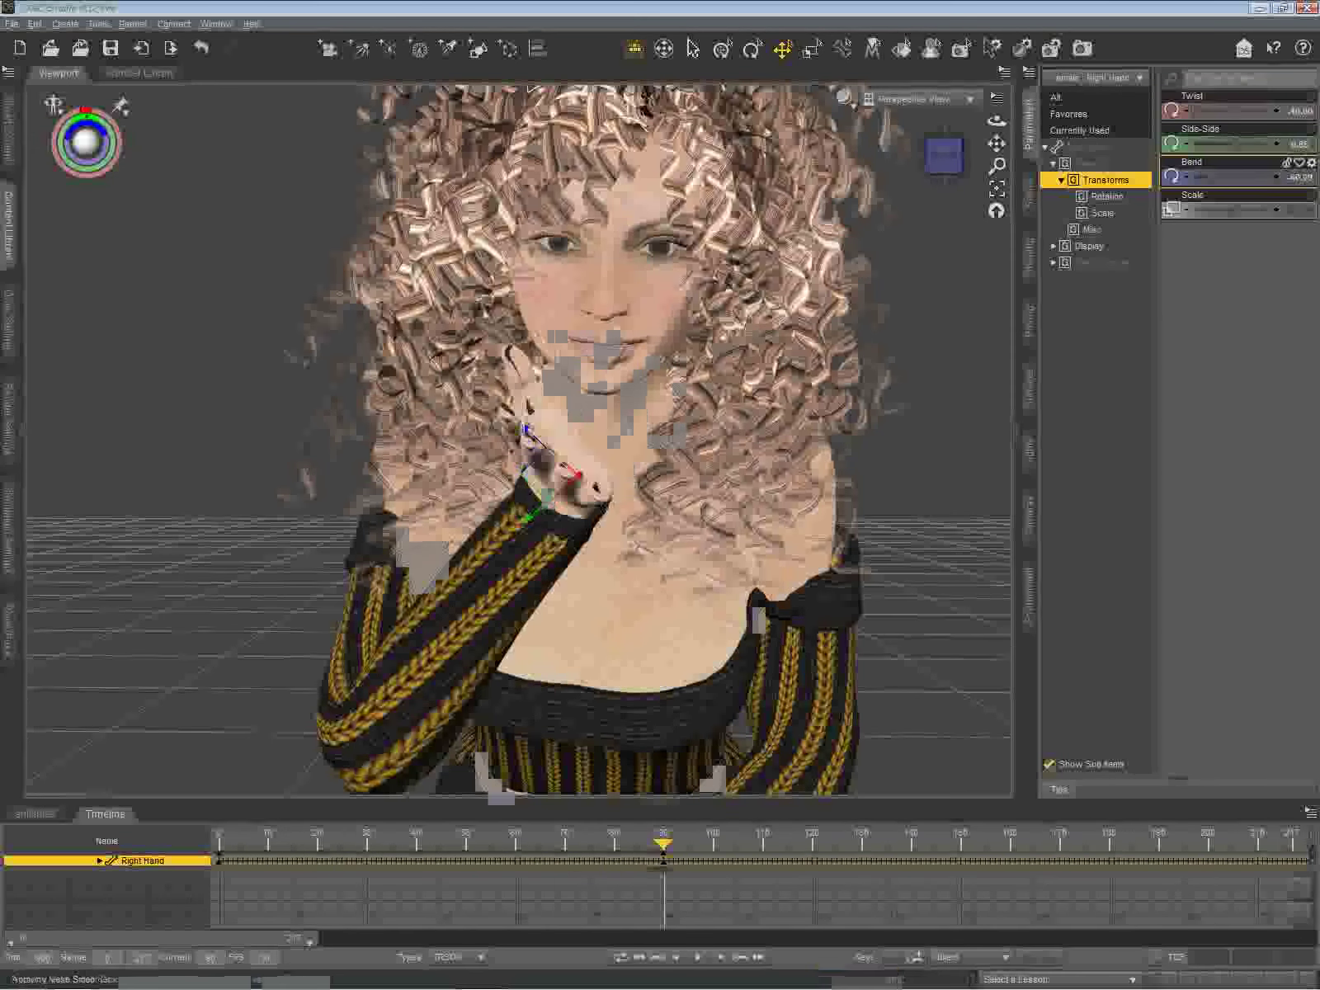
left_click_drag(1196, 178, 1212, 178)
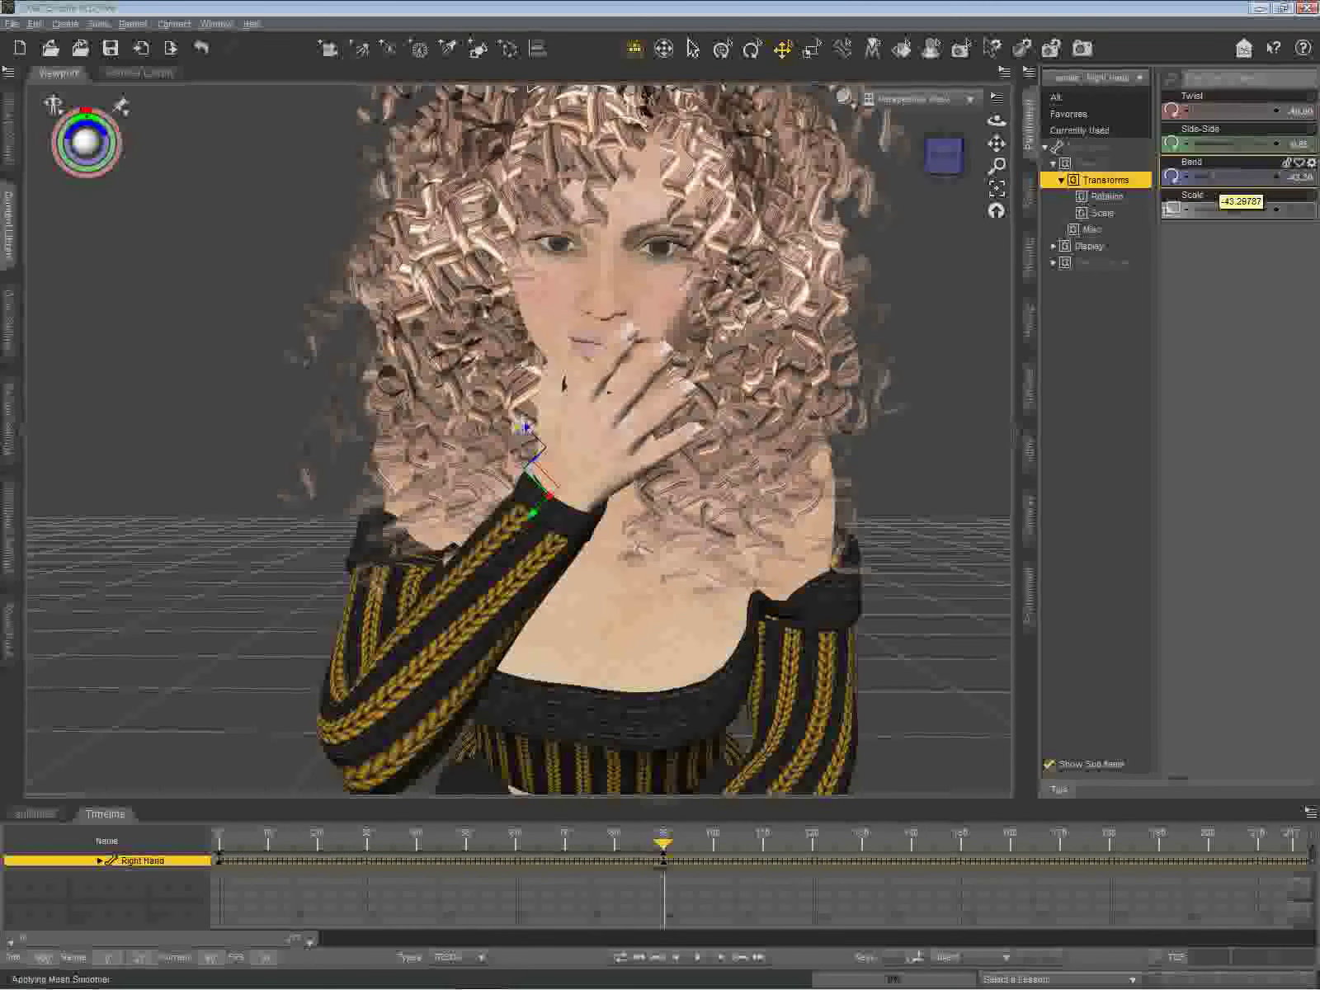
left_click_drag(1231, 144, 1233, 144)
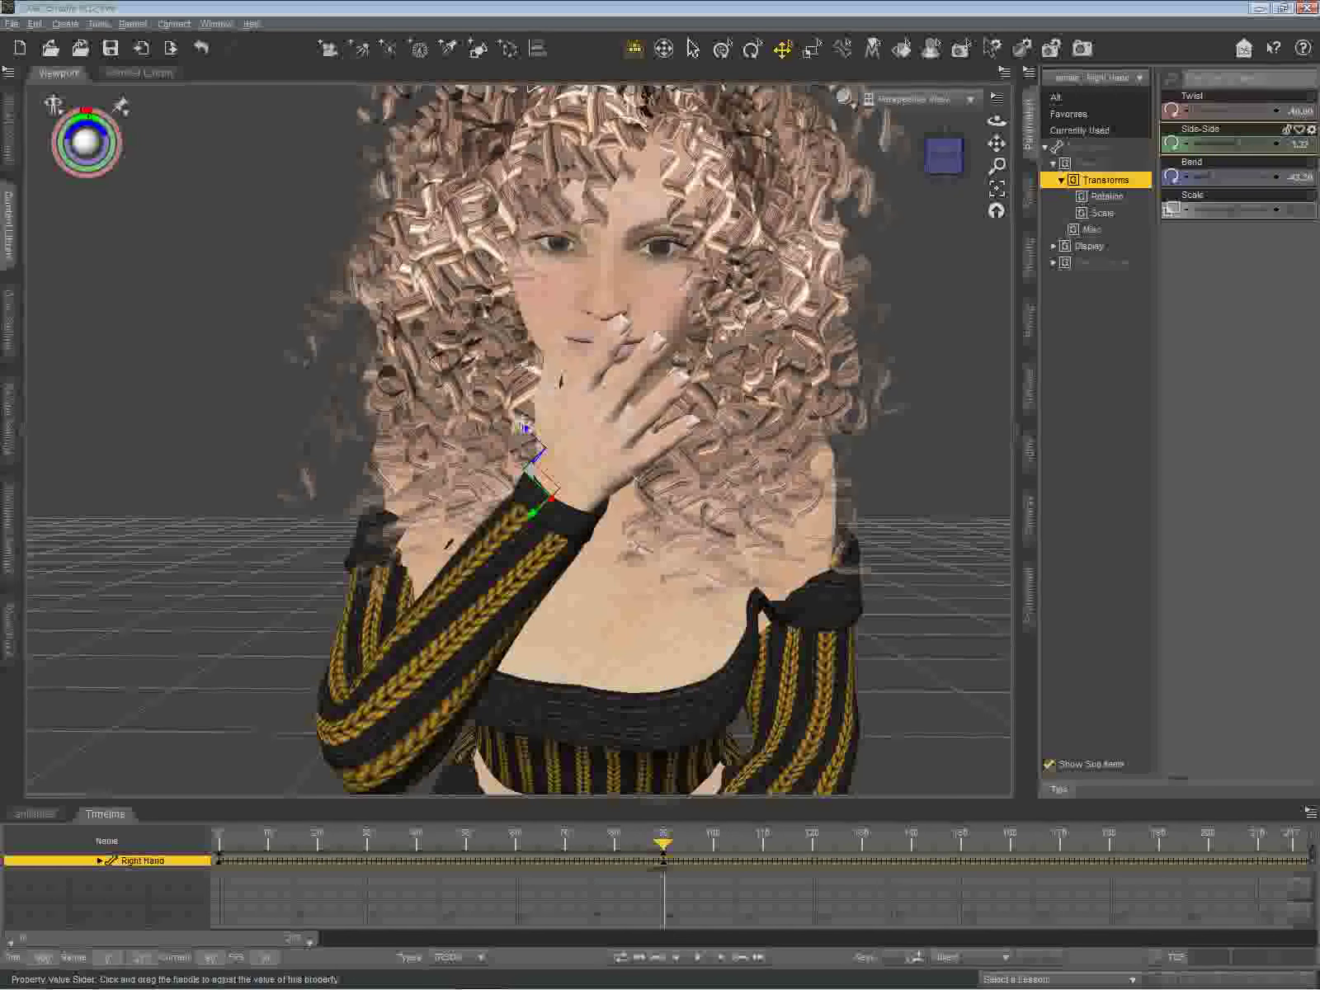
Step: Set the Right Hand's Side-Side to about 13.2
left_click_drag(1239, 143, 1250, 143)
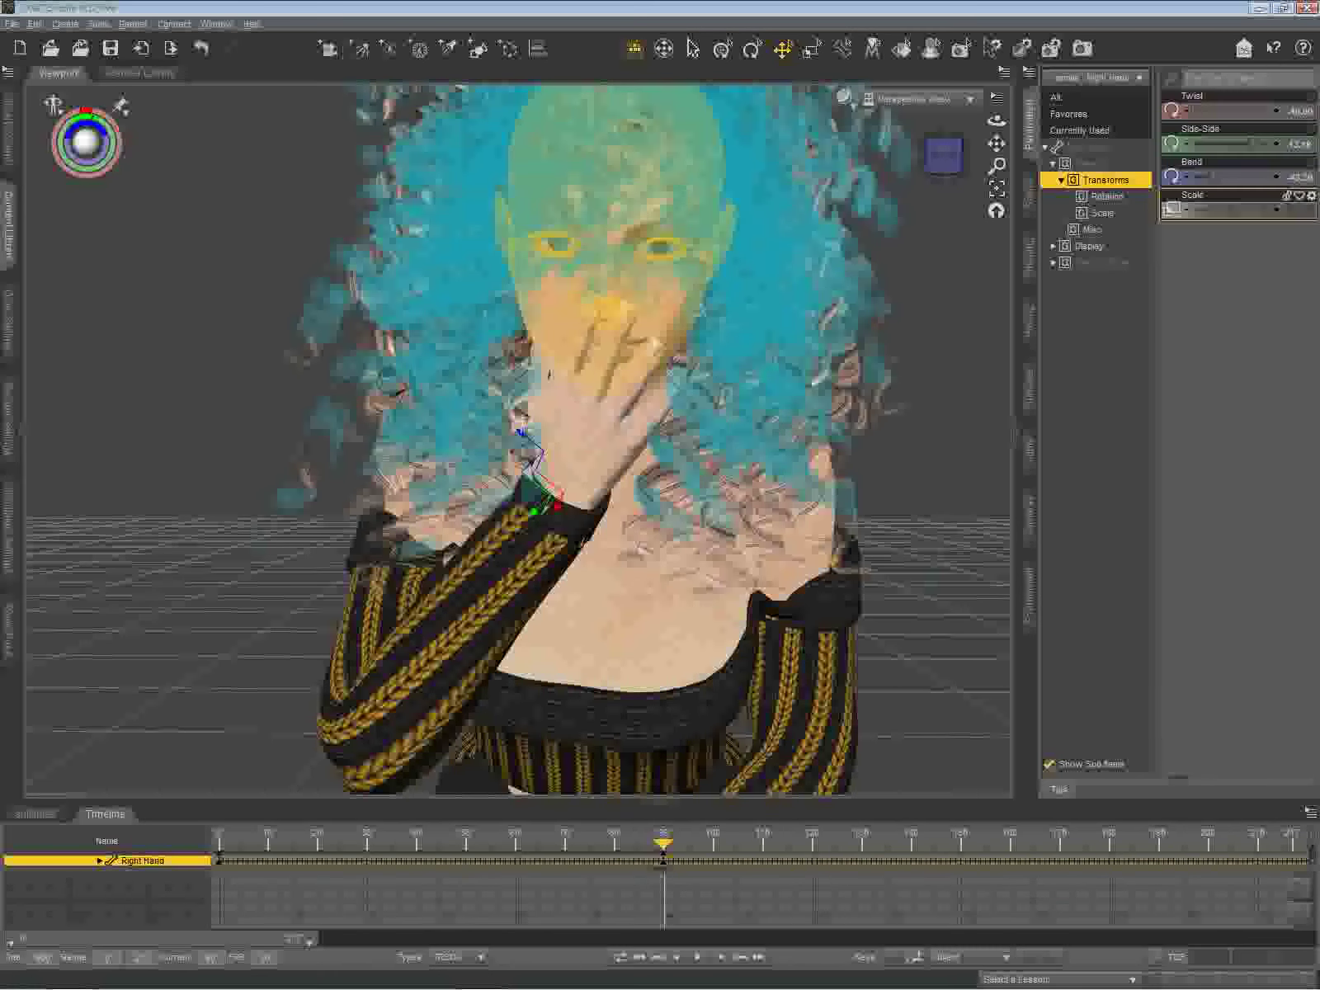
left_click_drag(945, 155, 949, 209)
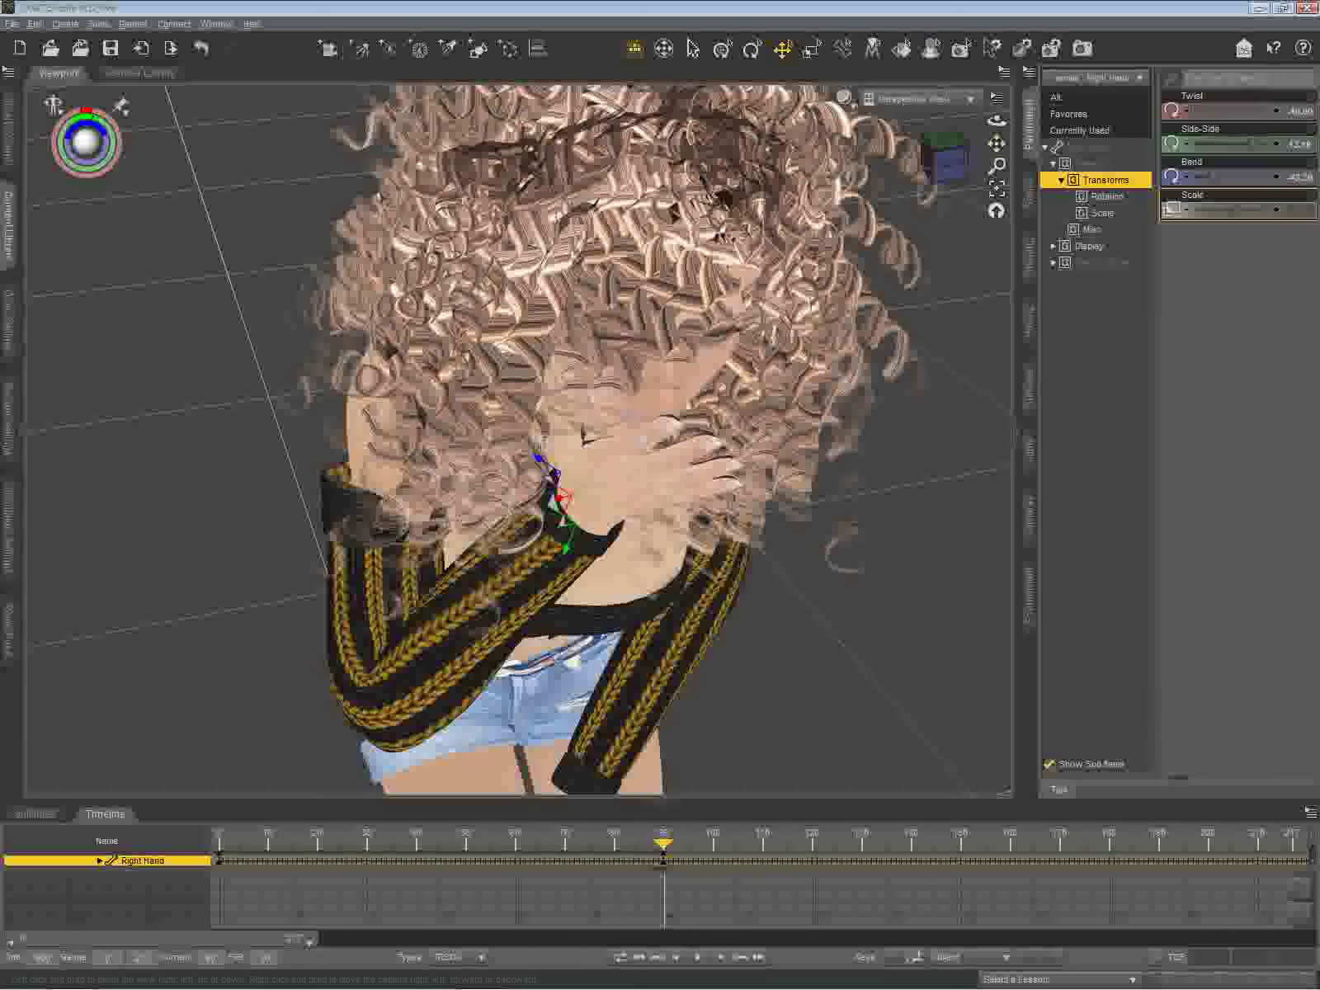
Step: Set the Left Hand's Twist to 10 and adjust its Bend and Side-Side to angle the hand across the thighs
left_click_drag(998, 144, 998, 4)
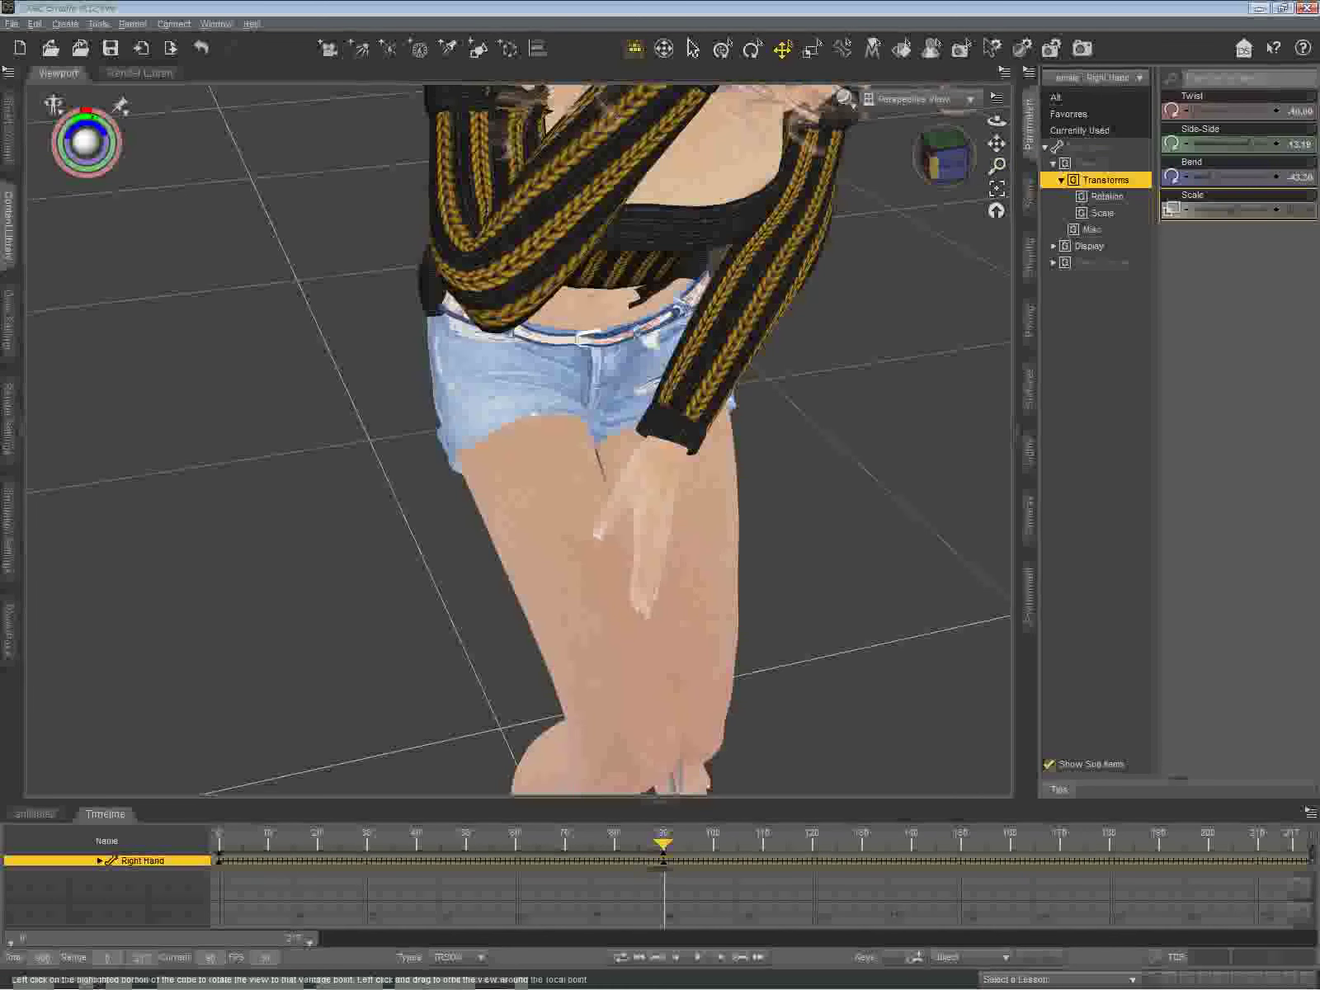
left_click_drag(947, 171, 920, 163)
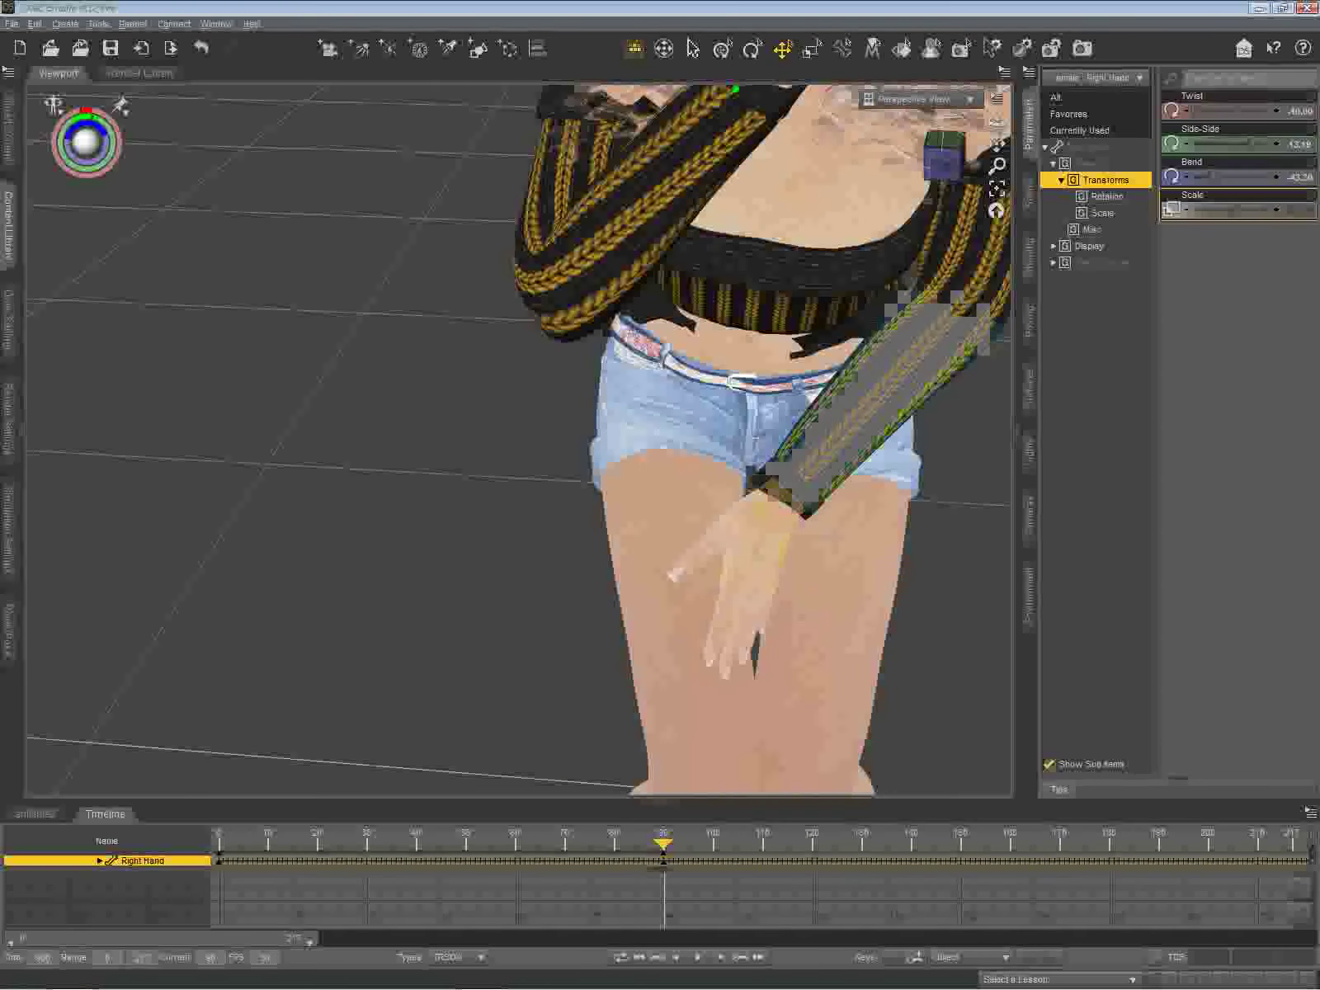
left_click(774, 487)
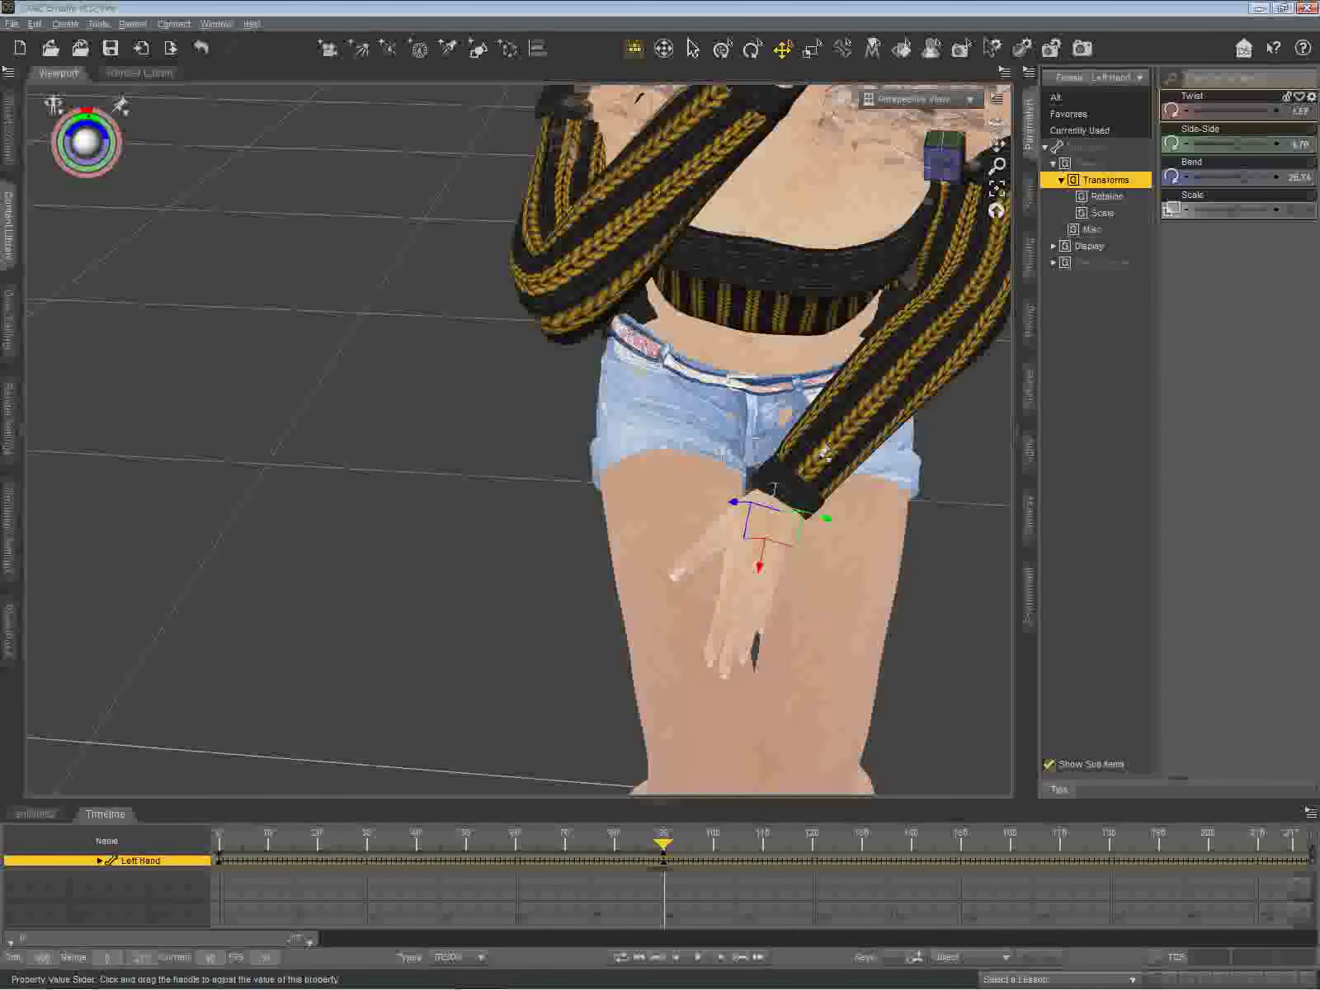
left_click_drag(1238, 111, 1264, 111)
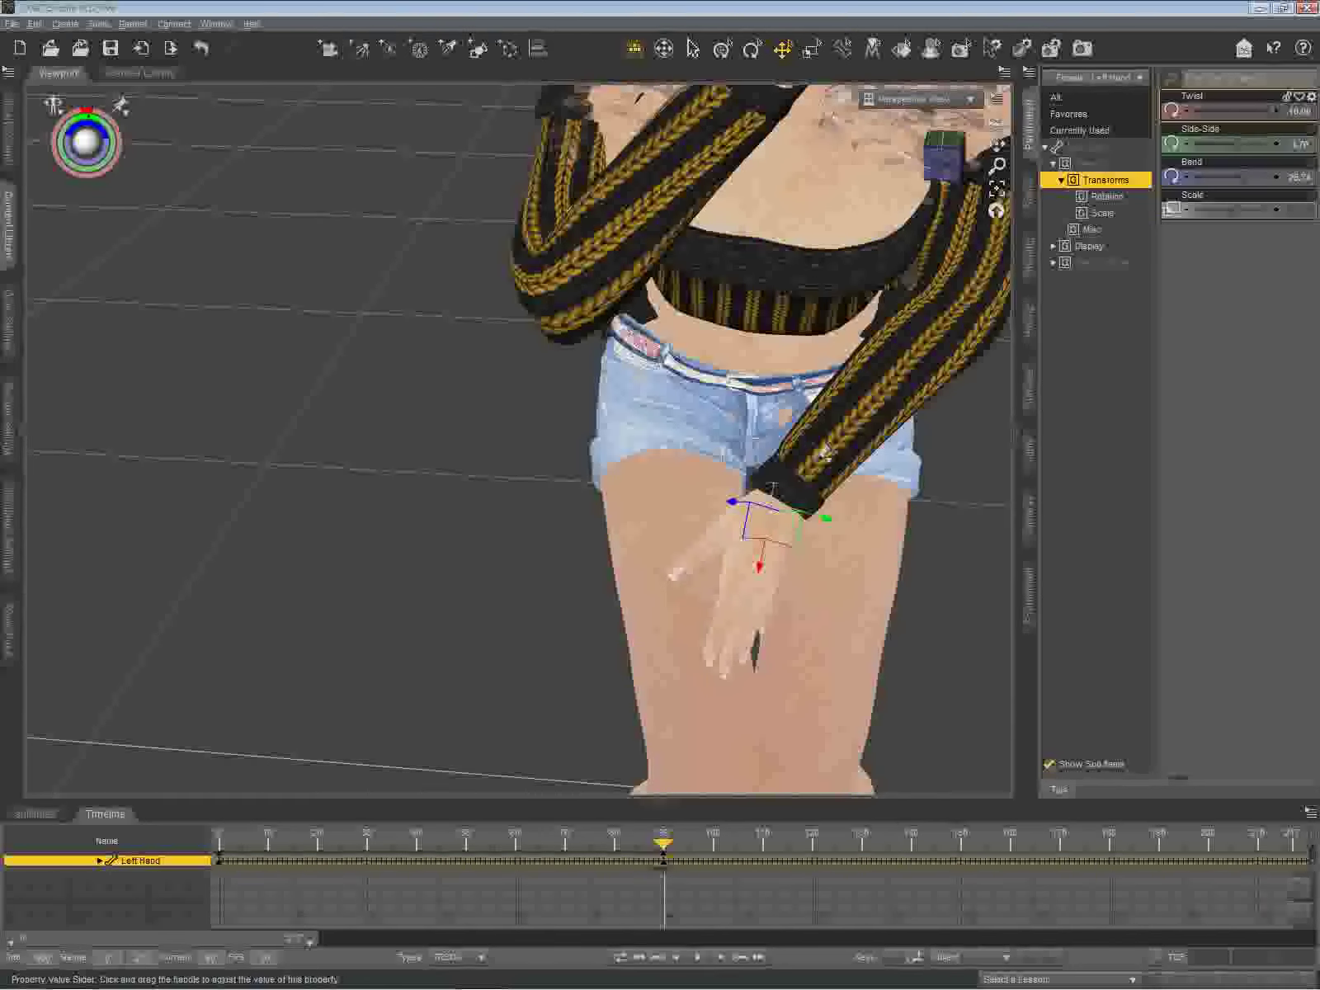
mouse_move(1245, 177)
left_mouse_down()
mouse_move(1261, 177)
mouse_move(1242, 177)
left_mouse_up()
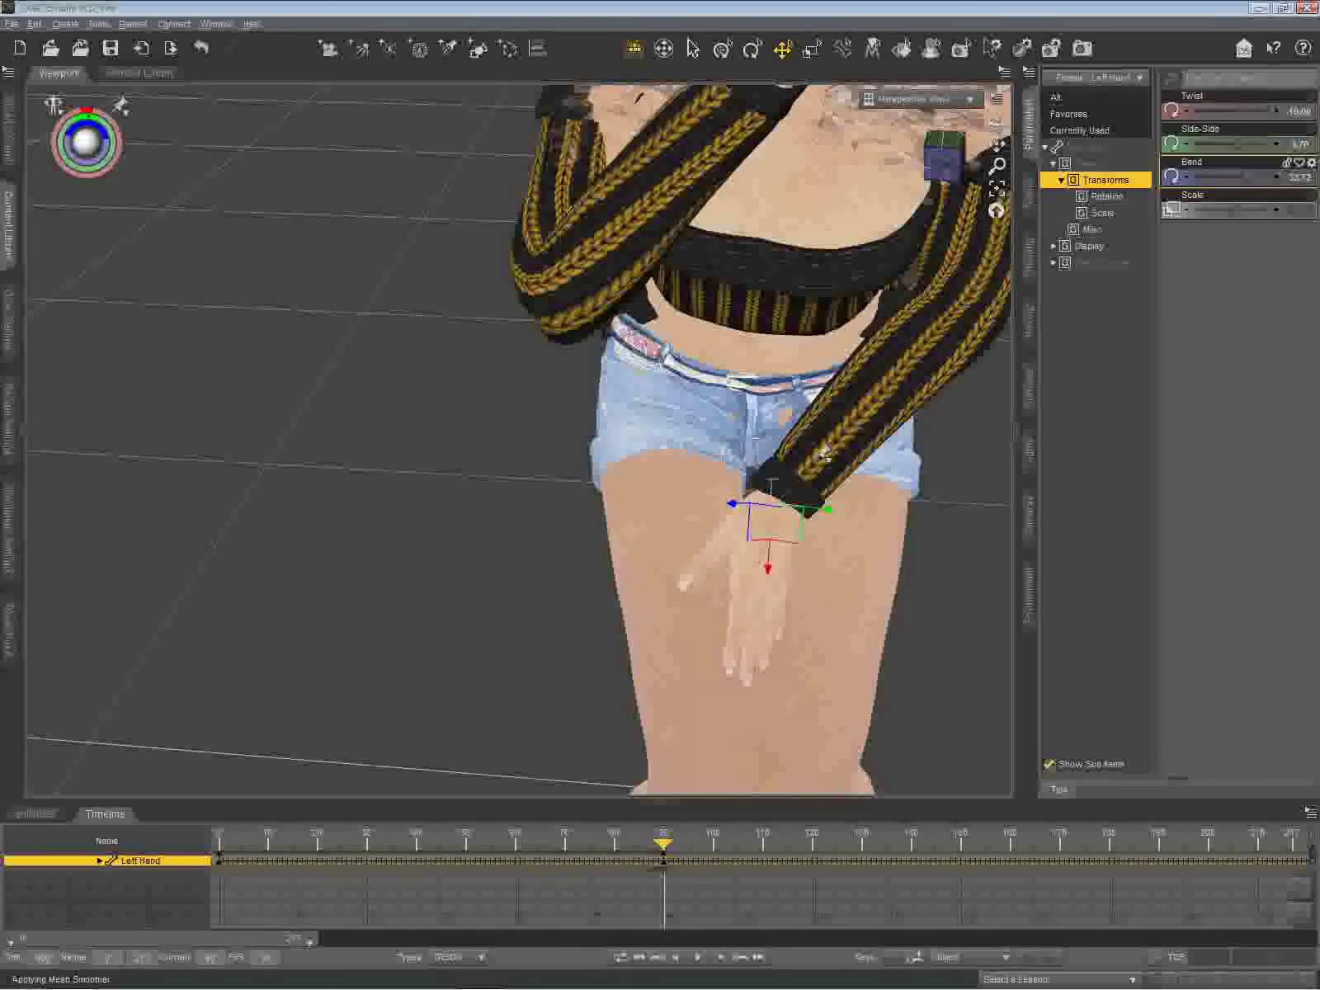
left_click_drag(1238, 144, 1193, 144)
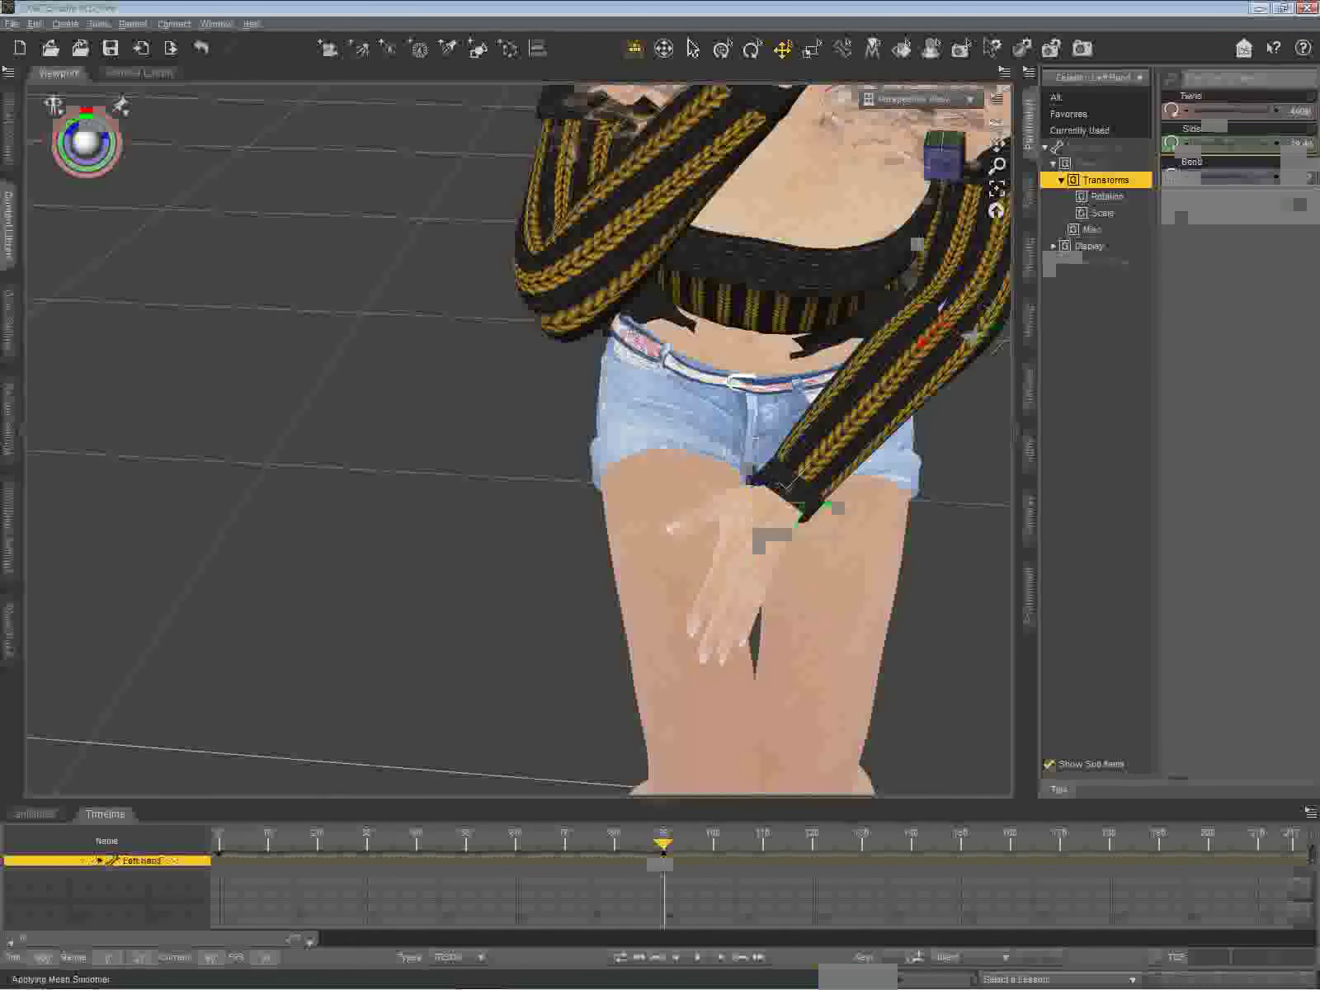
Step: Make the Left Shoulder Bend's Bend more negative, set its Front-Back to about -41, and increase its Twist
left_click(918, 244)
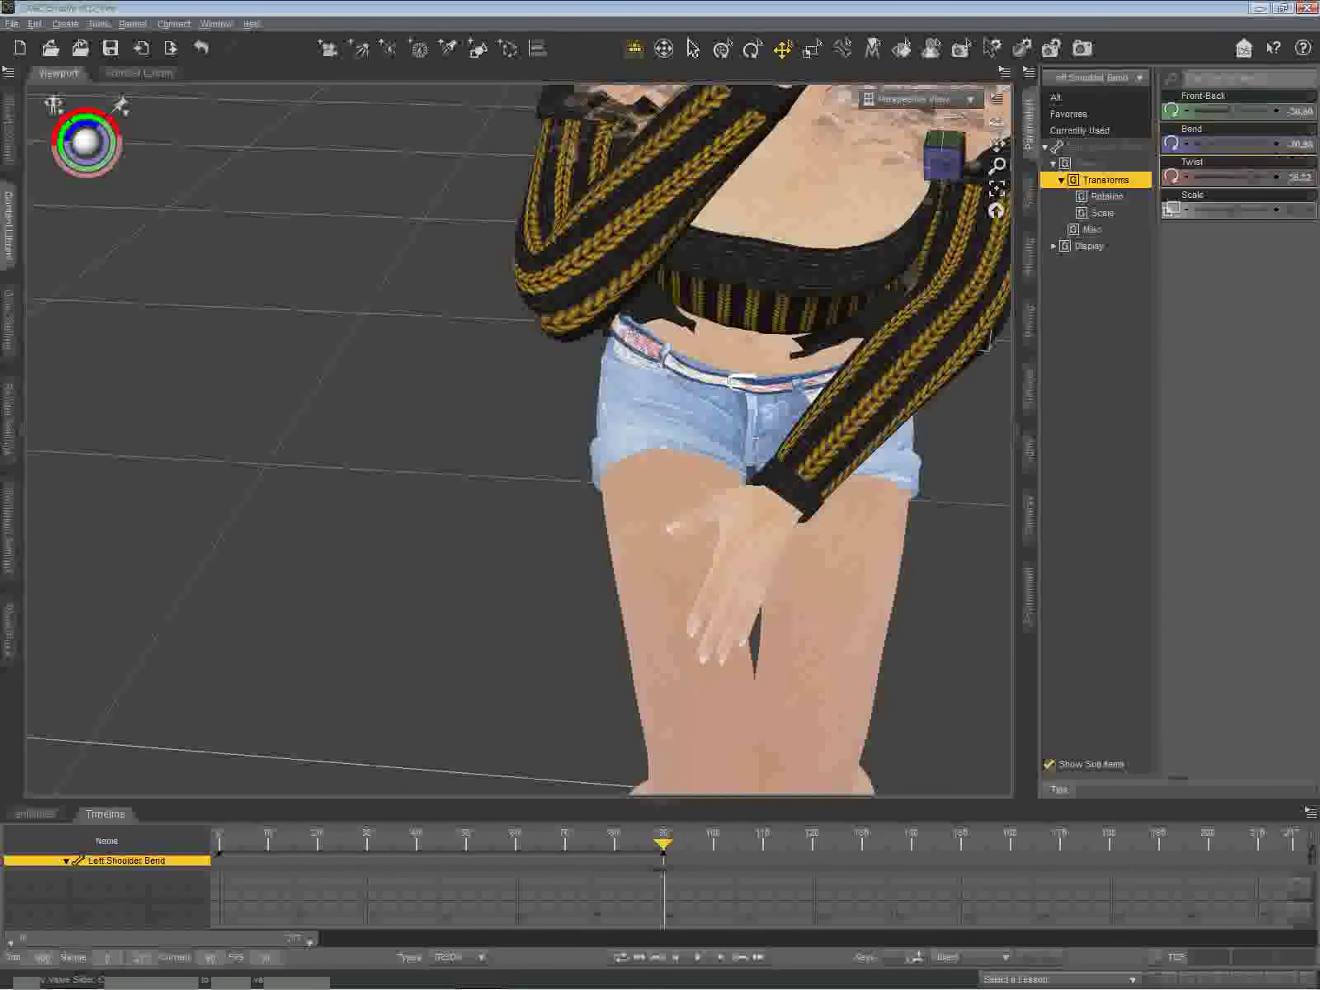
left_click_drag(1211, 144, 1219, 145)
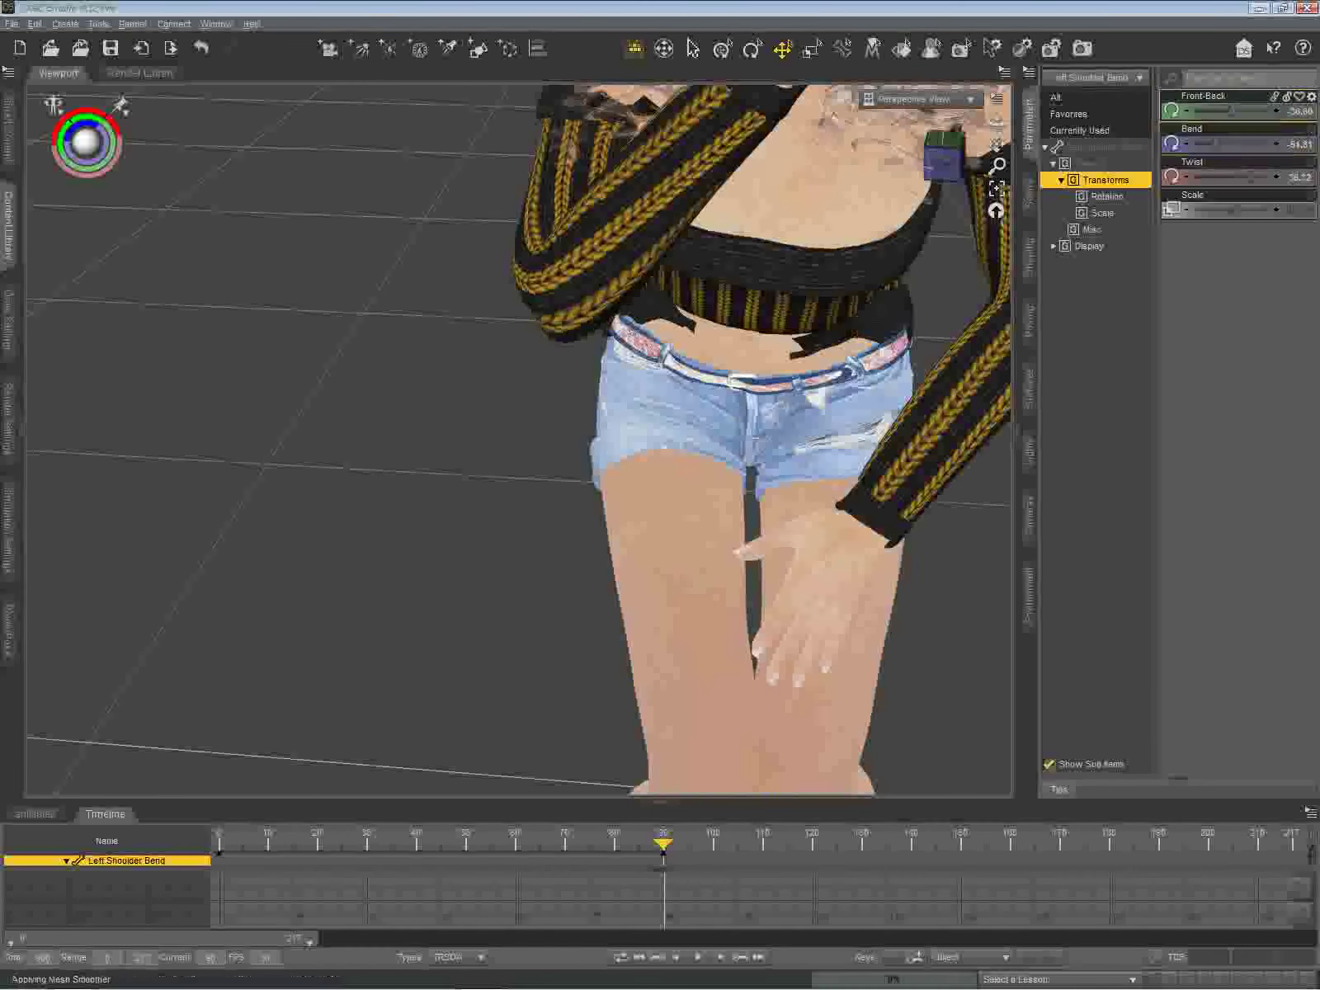
left_click_drag(1232, 112, 1234, 111)
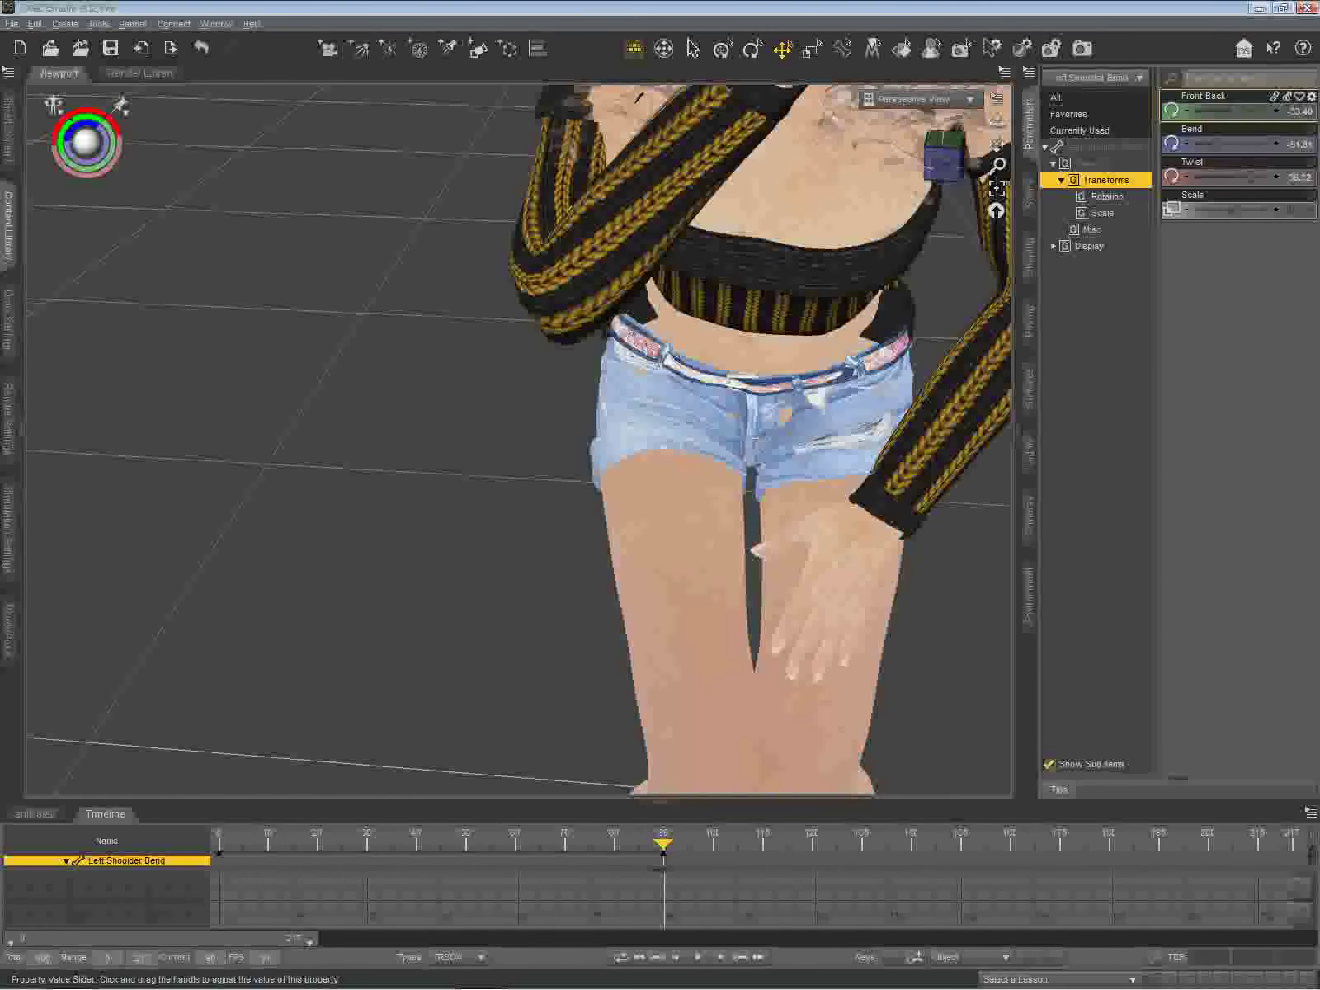
mouse_move(1234, 111)
left_mouse_down()
mouse_move(1208, 112)
mouse_move(1230, 111)
left_mouse_up()
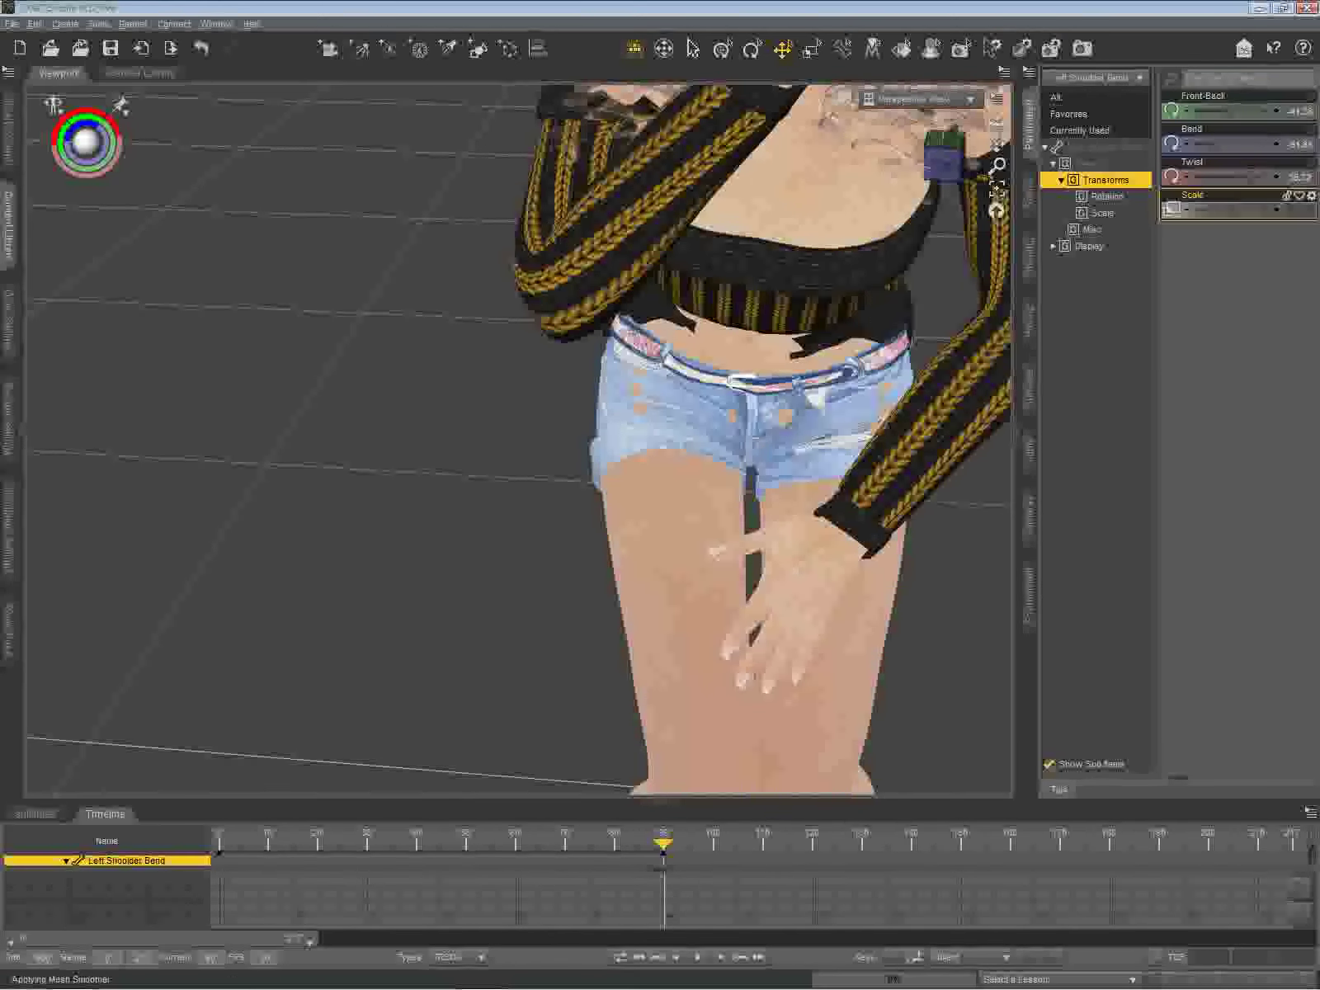
left_click_drag(1250, 177, 1285, 177)
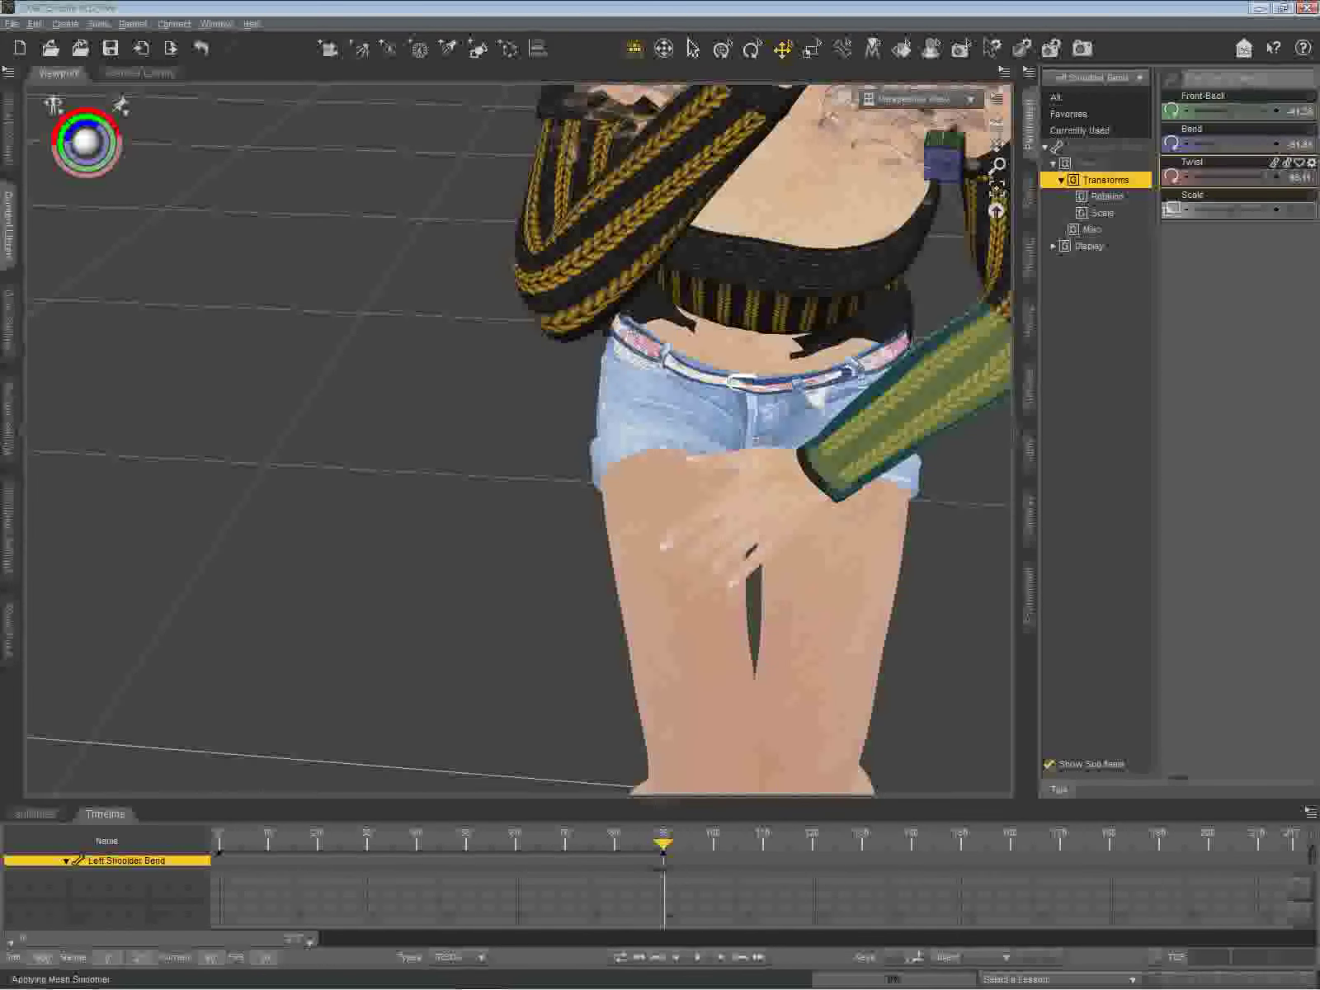
Step: Set the Left Forearm Bend's Bend to about -21.2 to bring the hand over the left thigh
left_click(985, 265)
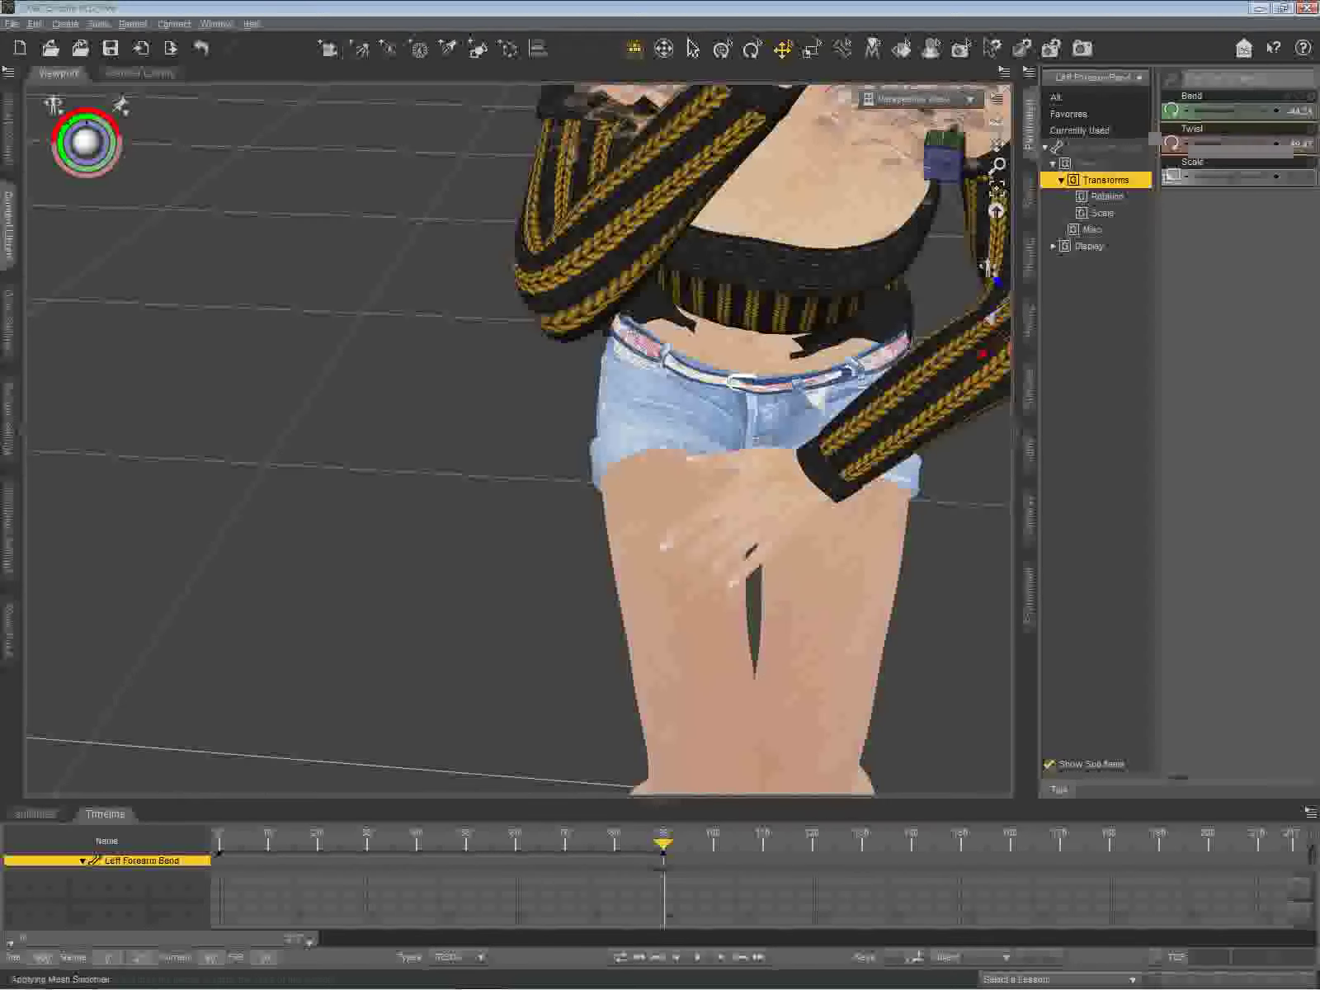
mouse_move(1239, 111)
left_mouse_down()
mouse_move(1215, 110)
mouse_move(1239, 110)
left_mouse_up()
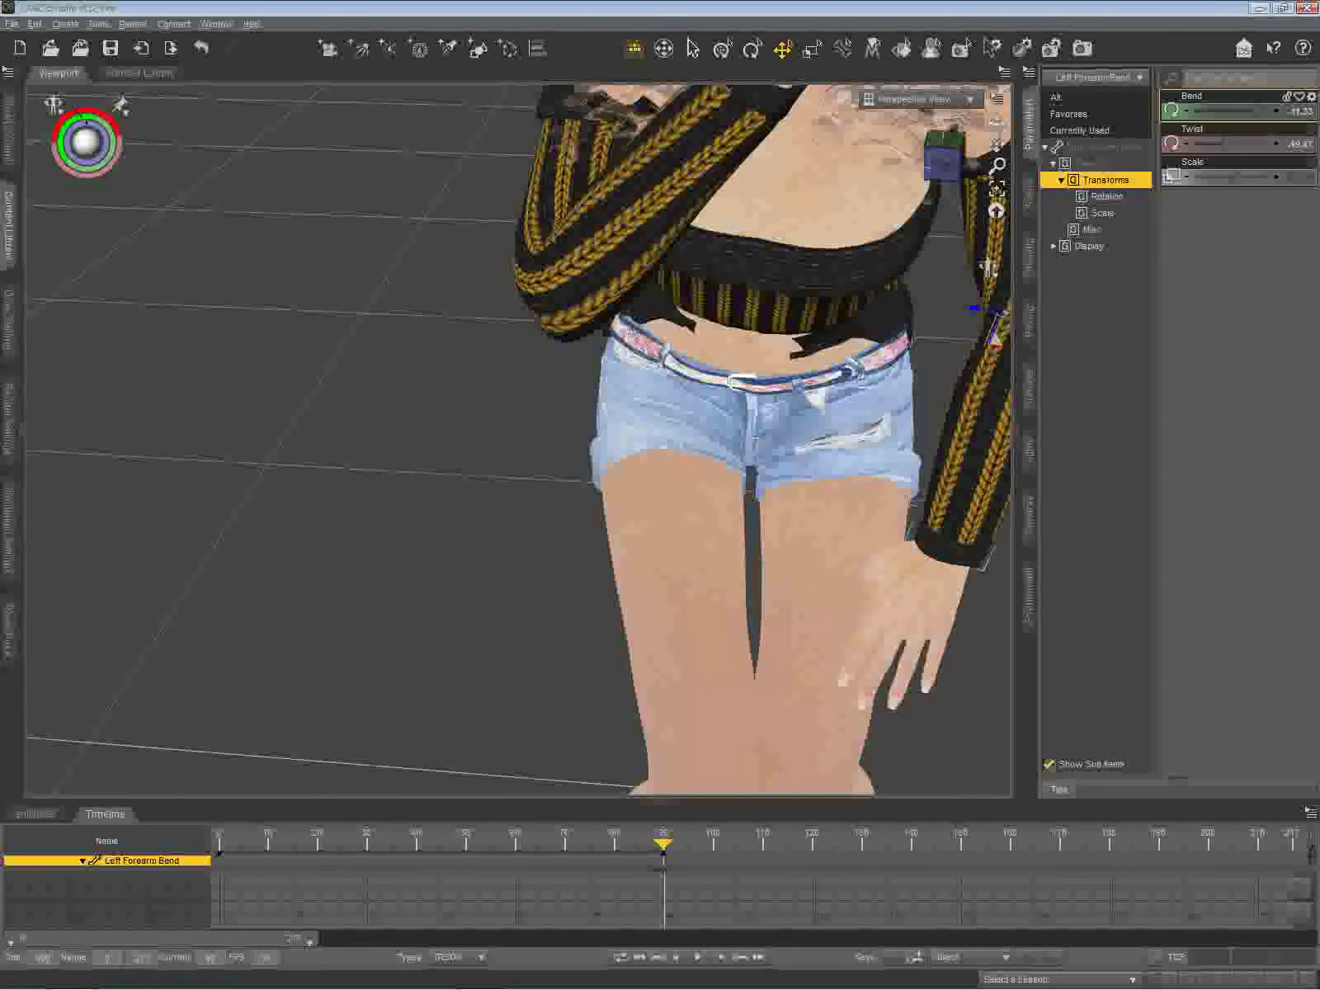
left_click_drag(1253, 111, 1241, 110)
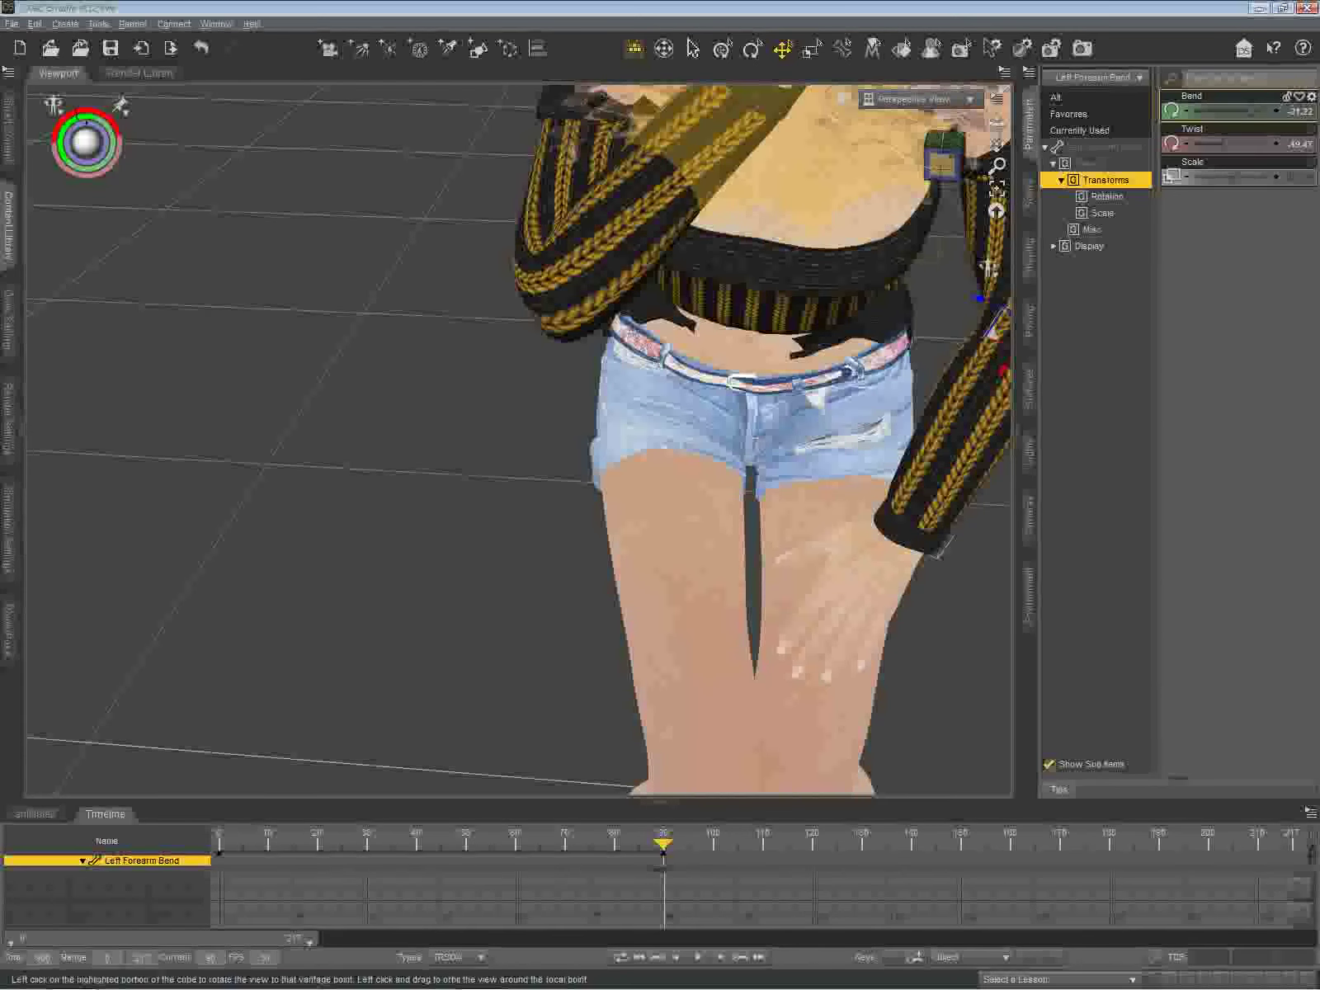
Step: Try the Right Thigh Bend's Side-Side at 20, undo that change, and set the thigh's Twist to about 22.7
mouse_move(944, 168)
left_mouse_down()
mouse_move(946, 187)
mouse_move(941, 150)
left_mouse_up()
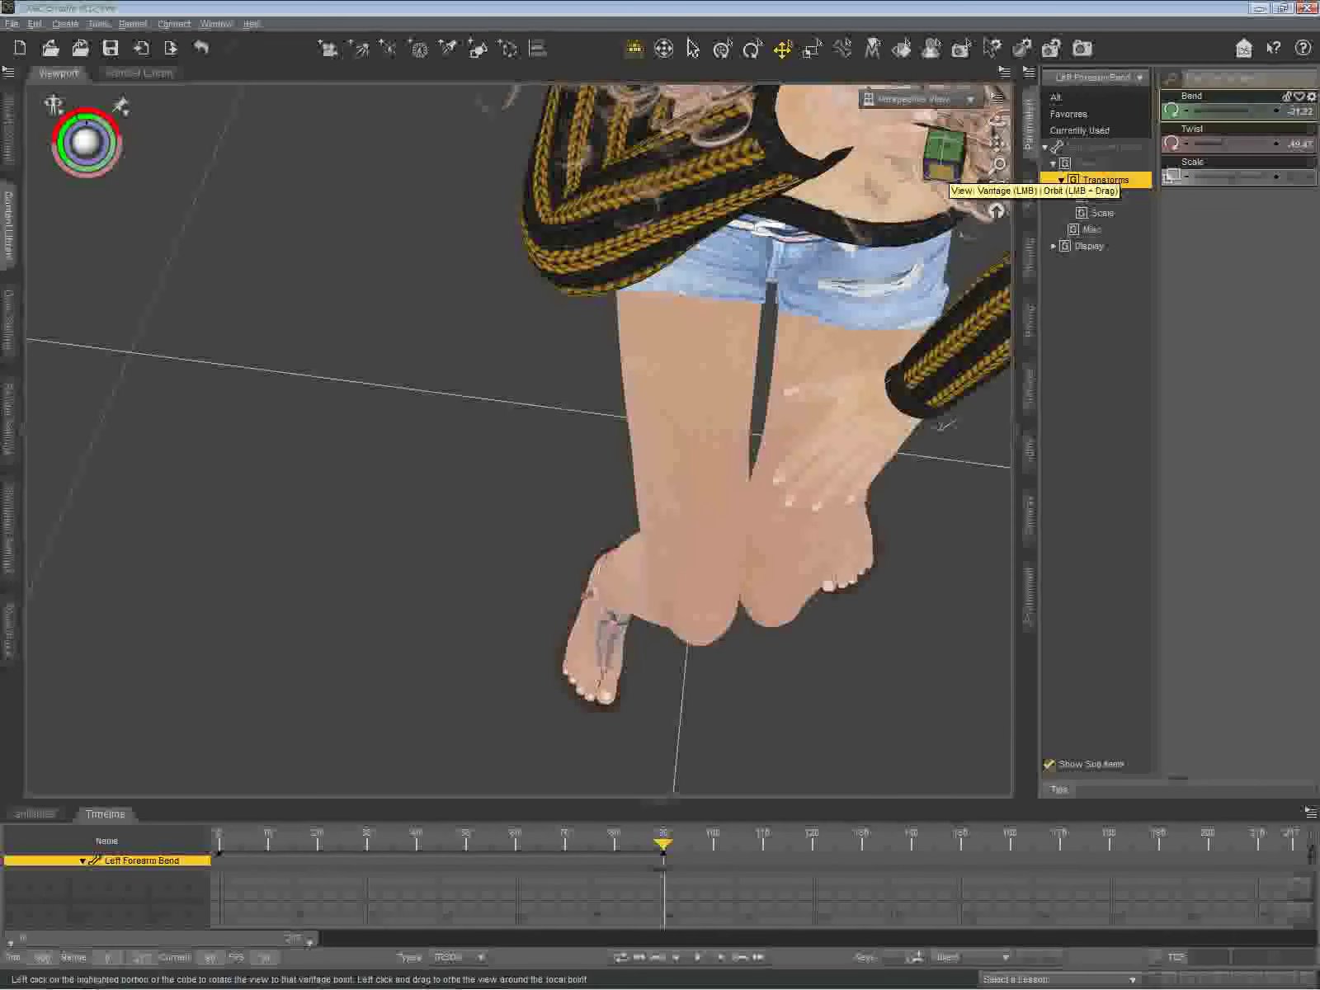
scroll(946, 168, "up", 5)
scroll(677, 324, "down", 10)
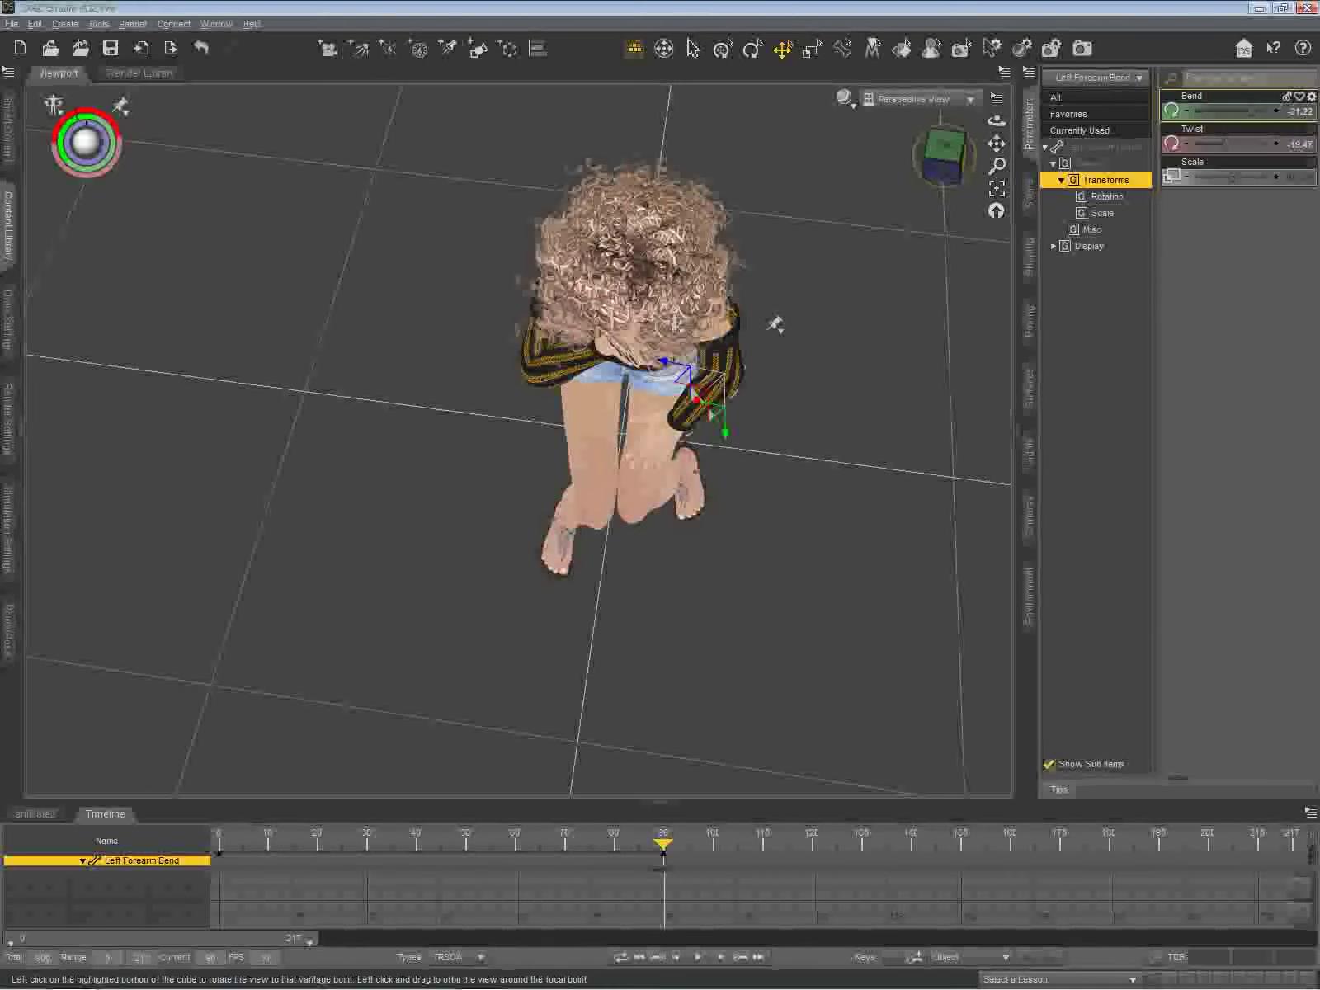
left_click(943, 169)
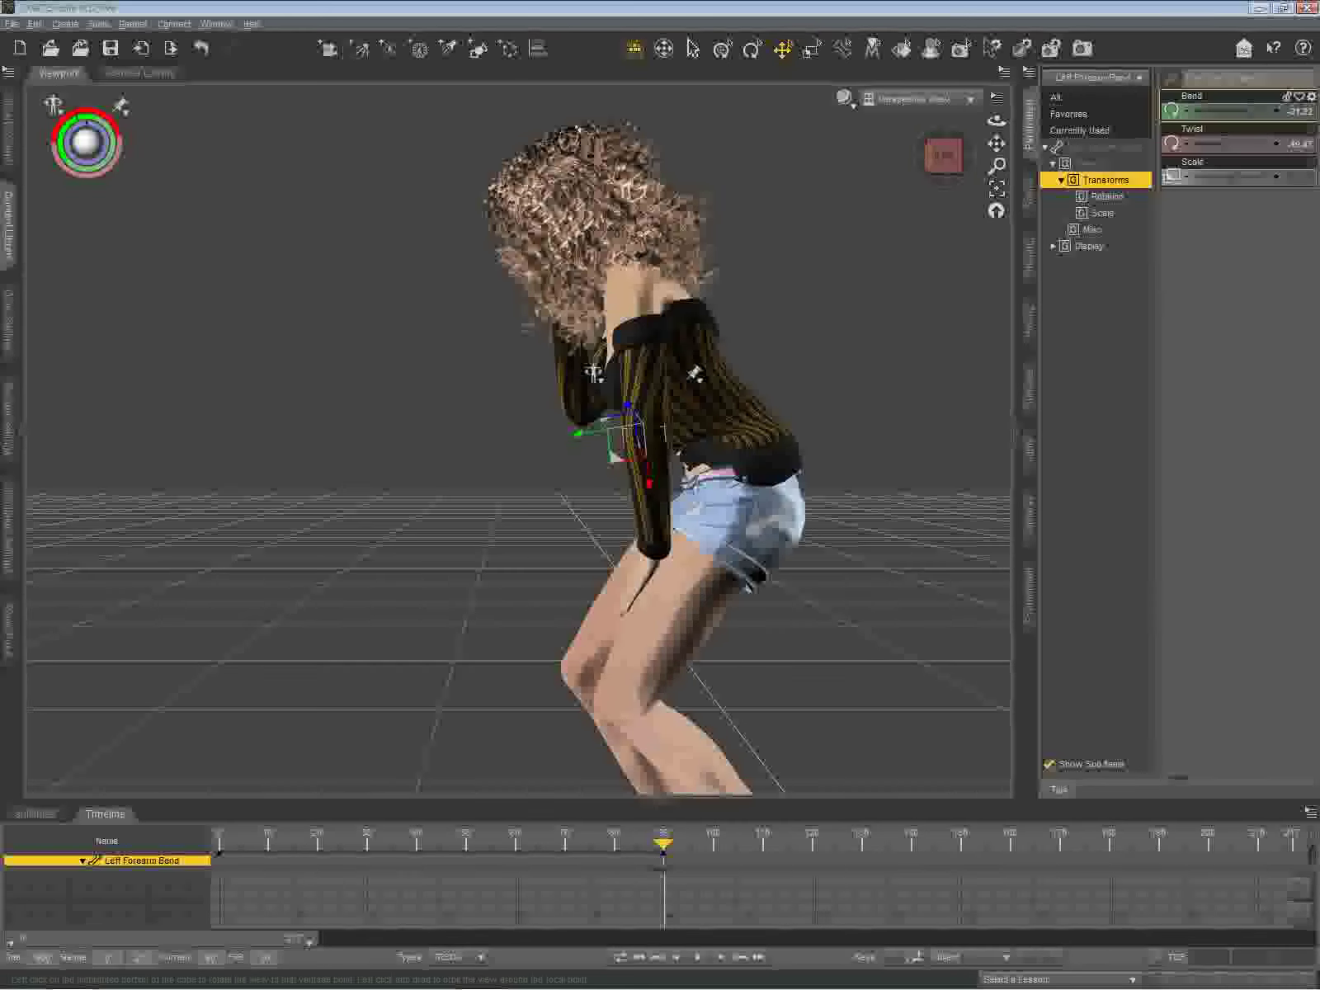
left_click(943, 155)
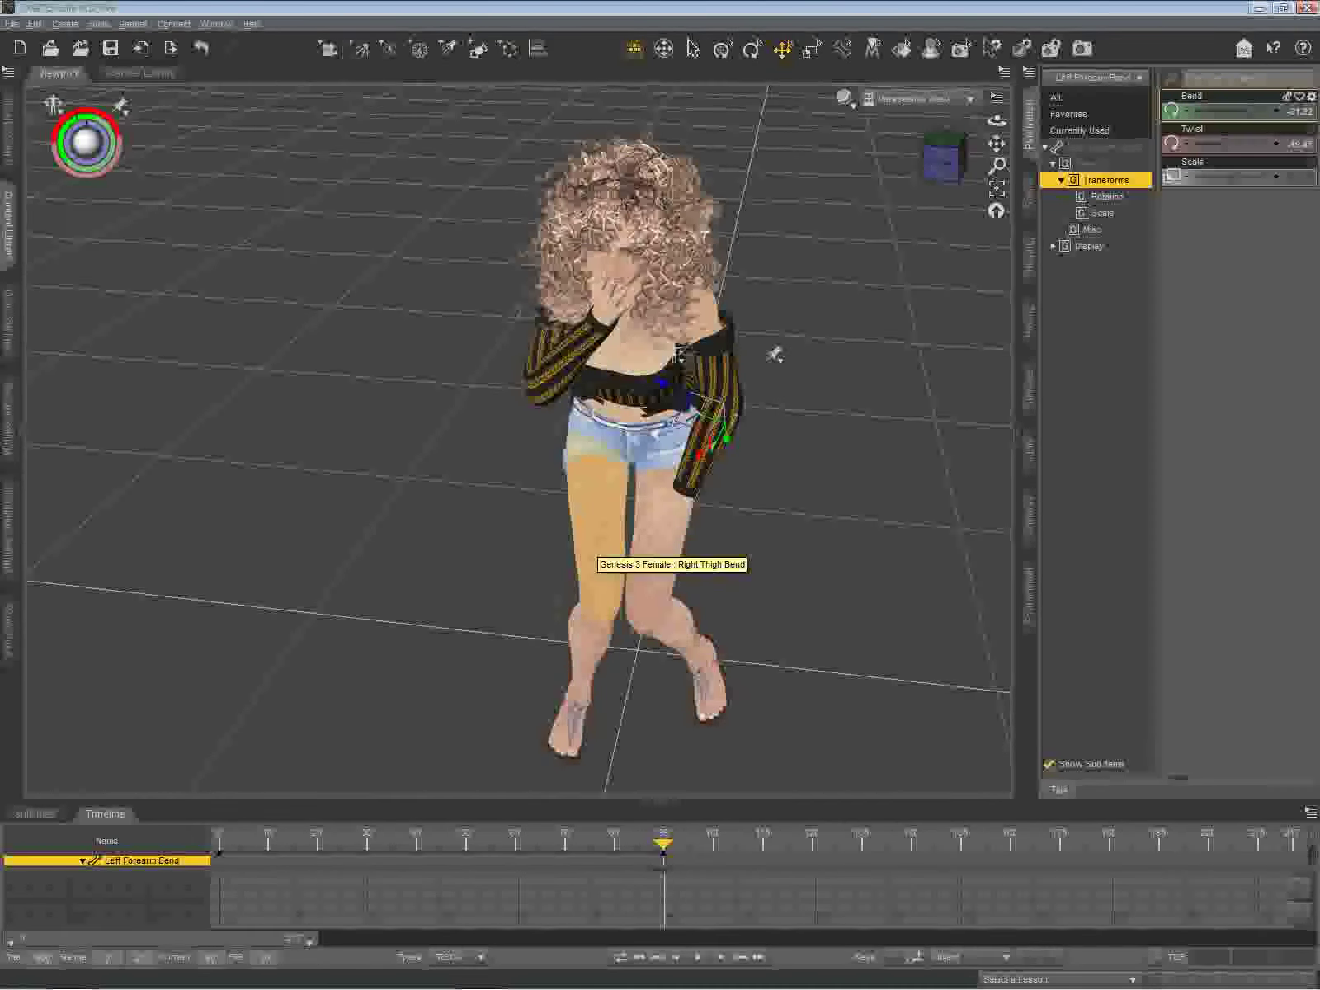
left_click(590, 537)
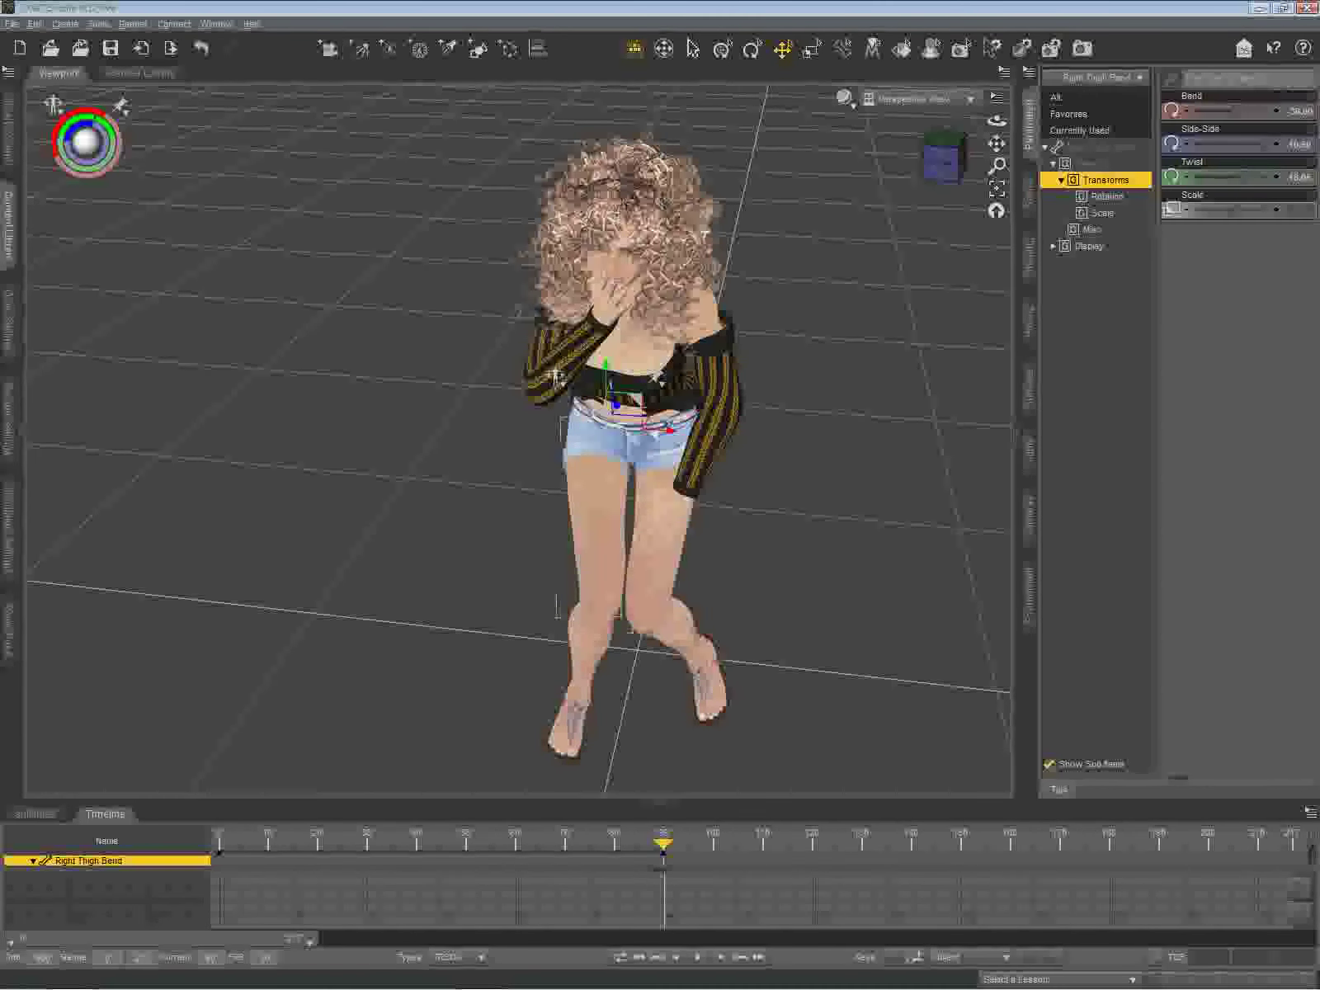
left_click_drag(1268, 145, 1278, 144)
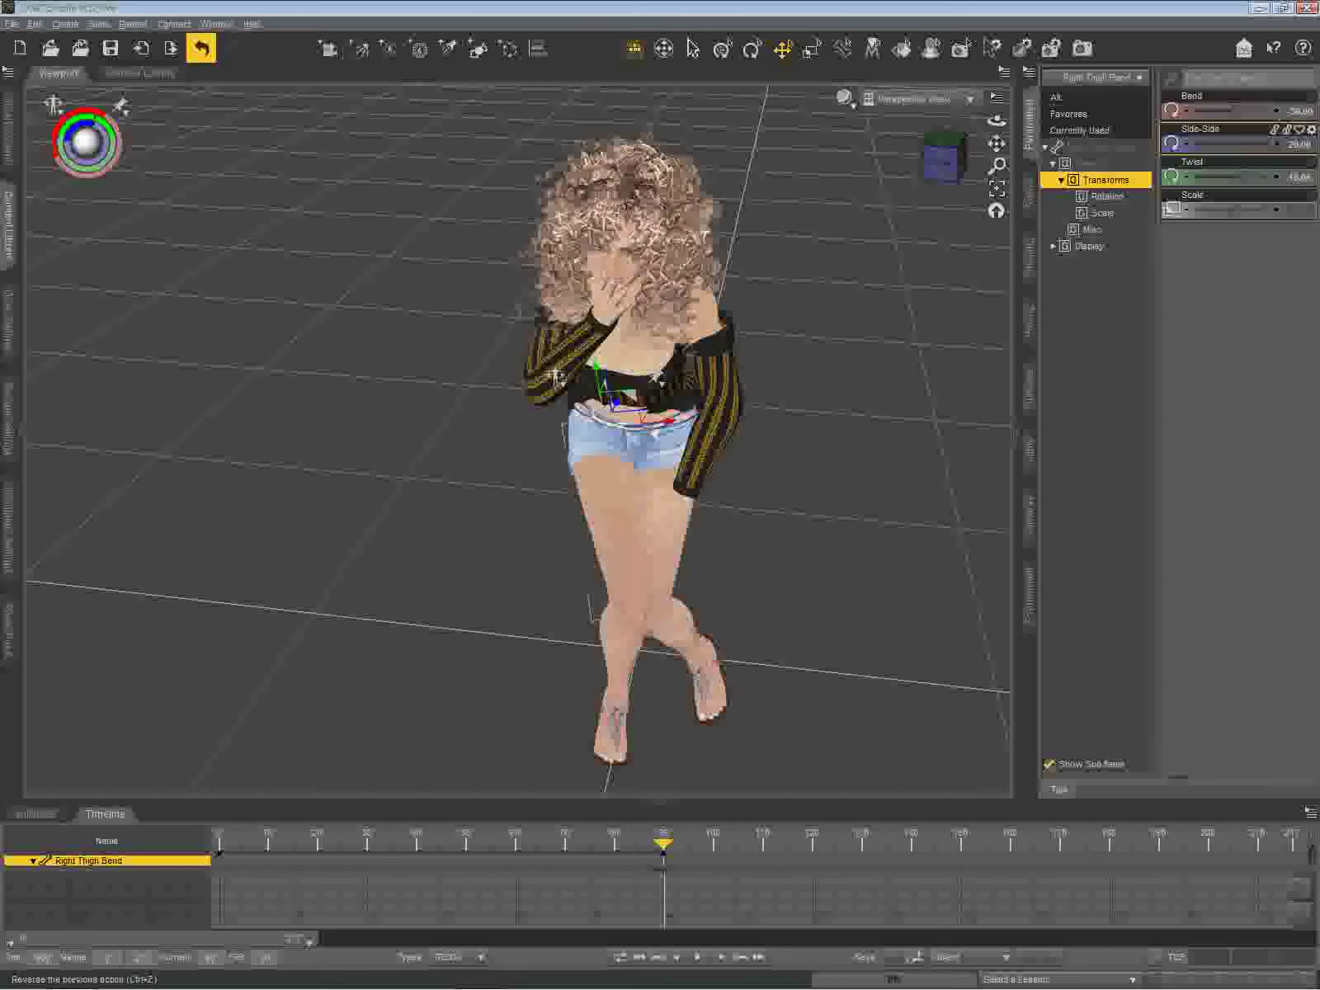
left_click(201, 48)
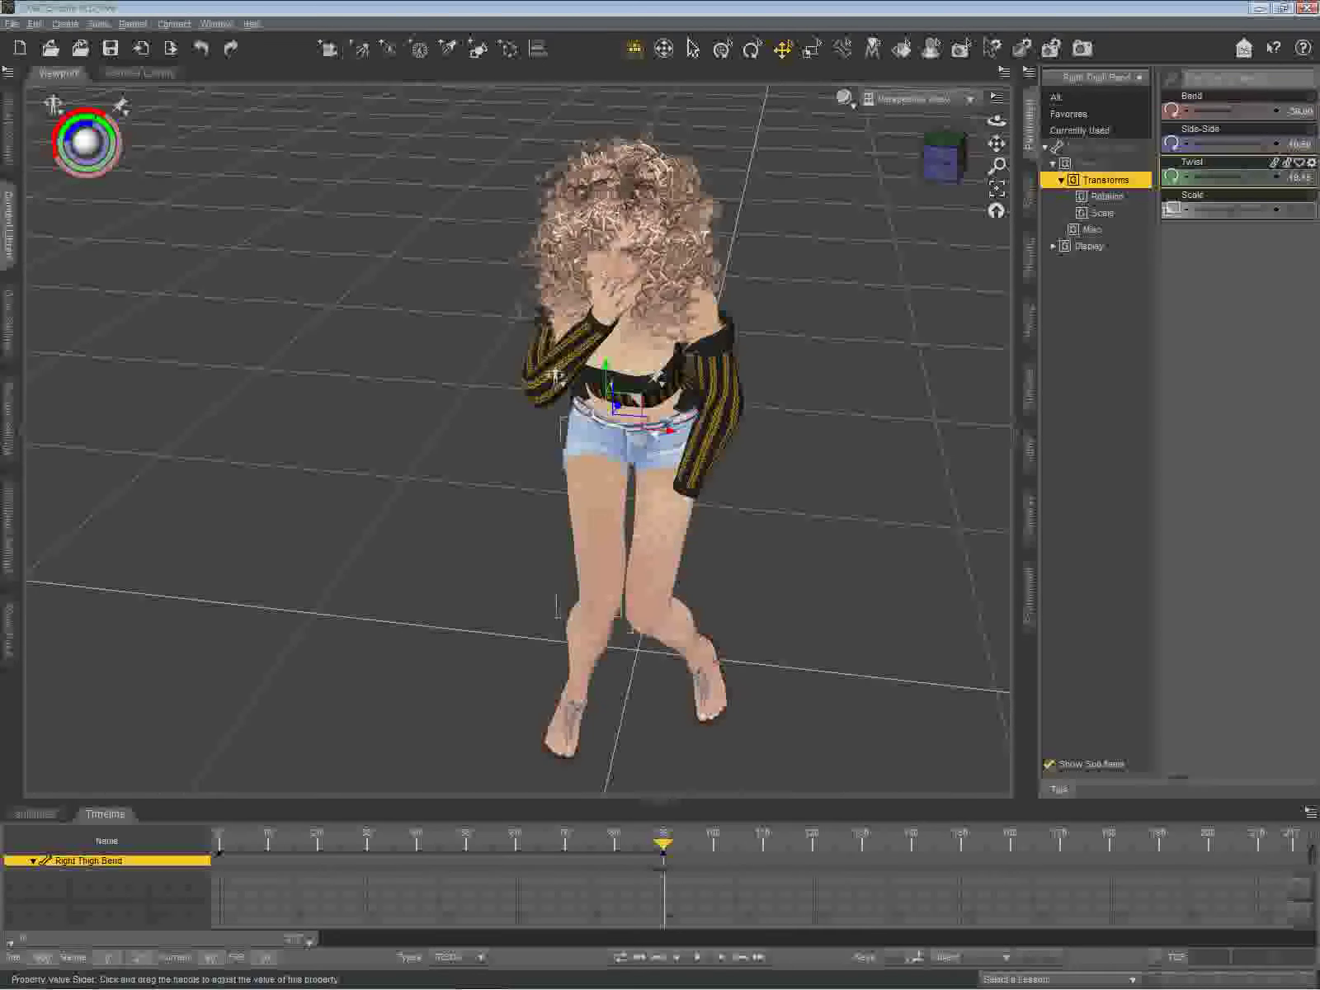
left_click_drag(1240, 177, 1243, 177)
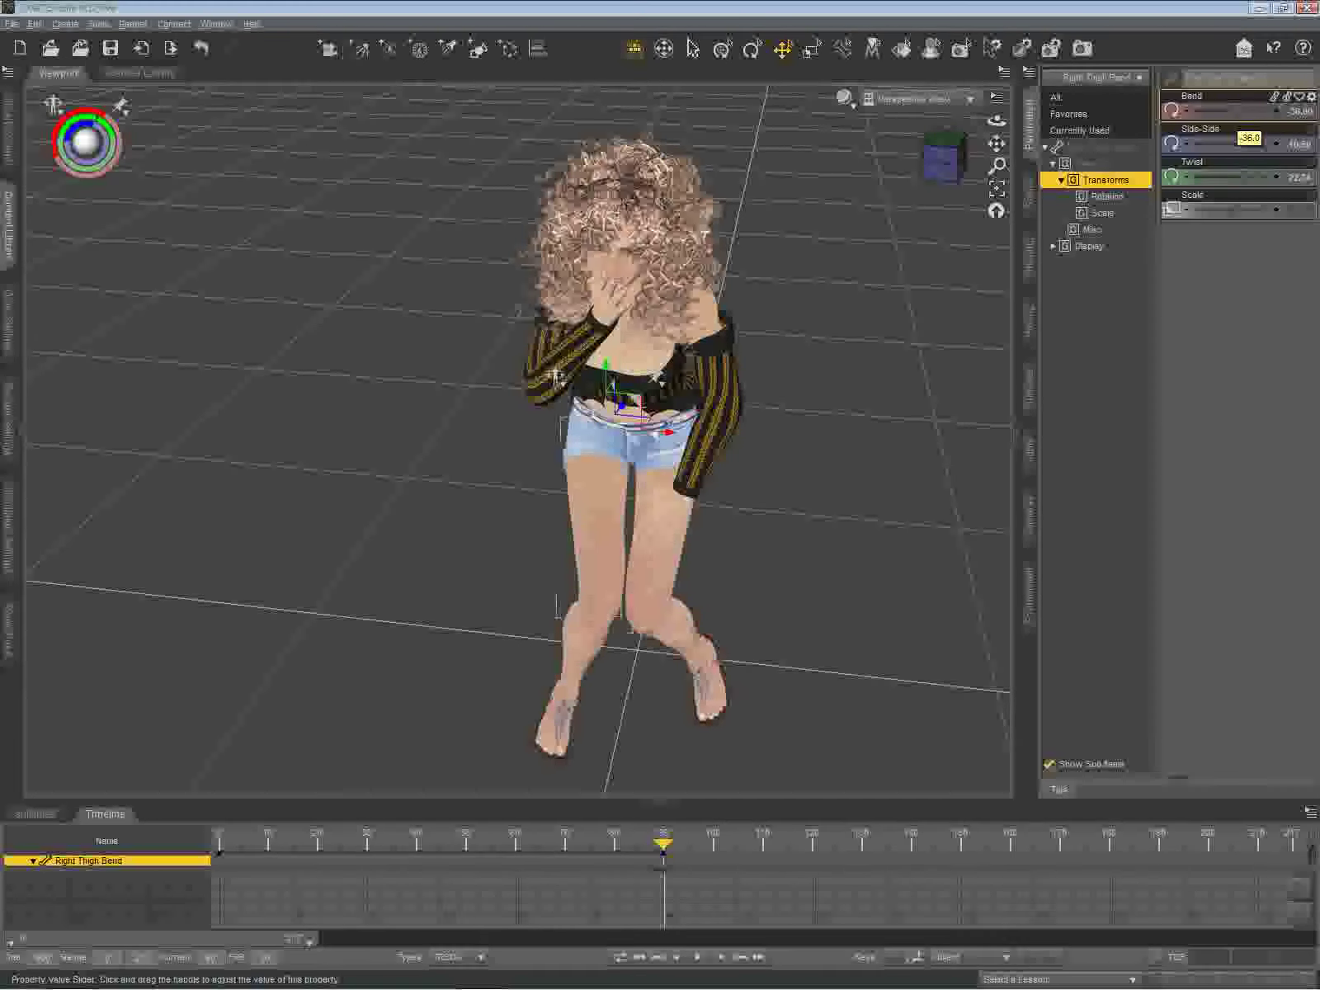
Step: Enter a new Bend value for the Right Thigh Bend to shift the right leg slightly
double_click(1247, 113)
double_click(1285, 144)
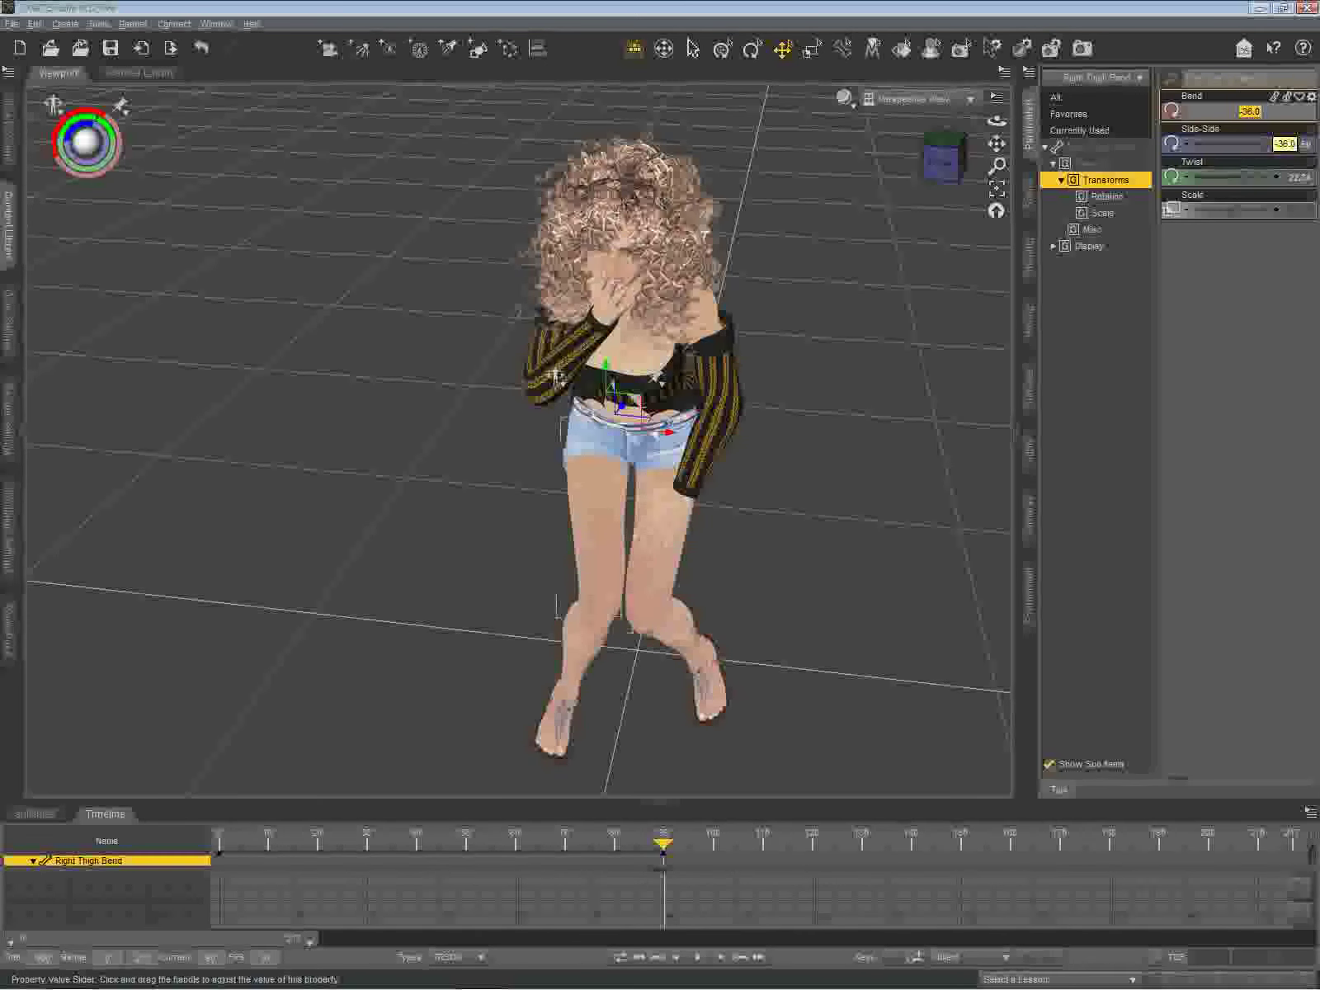
key("Return")
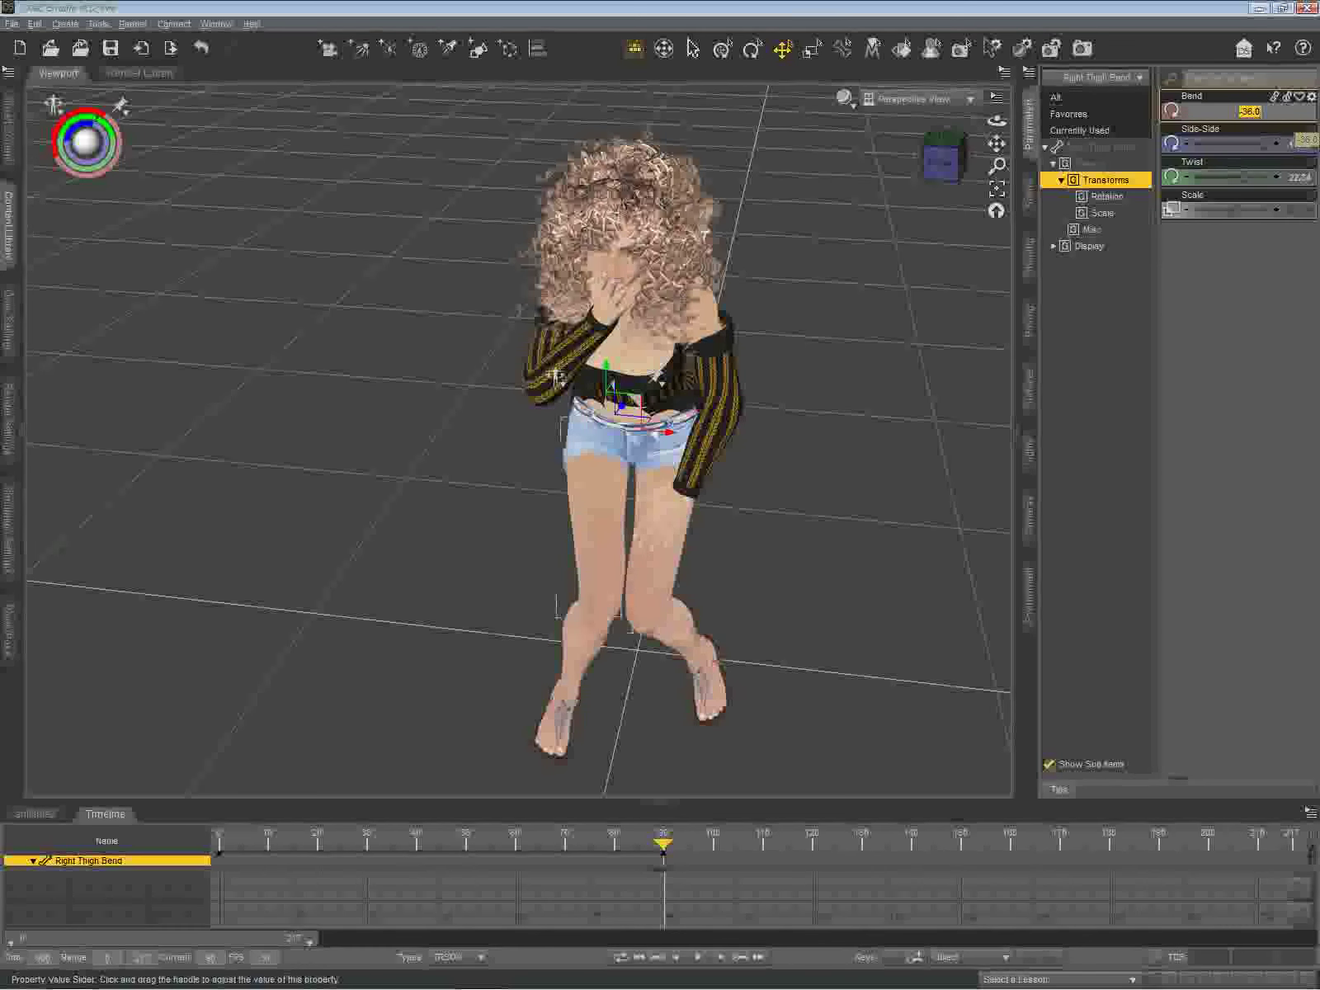
double_click(1249, 112)
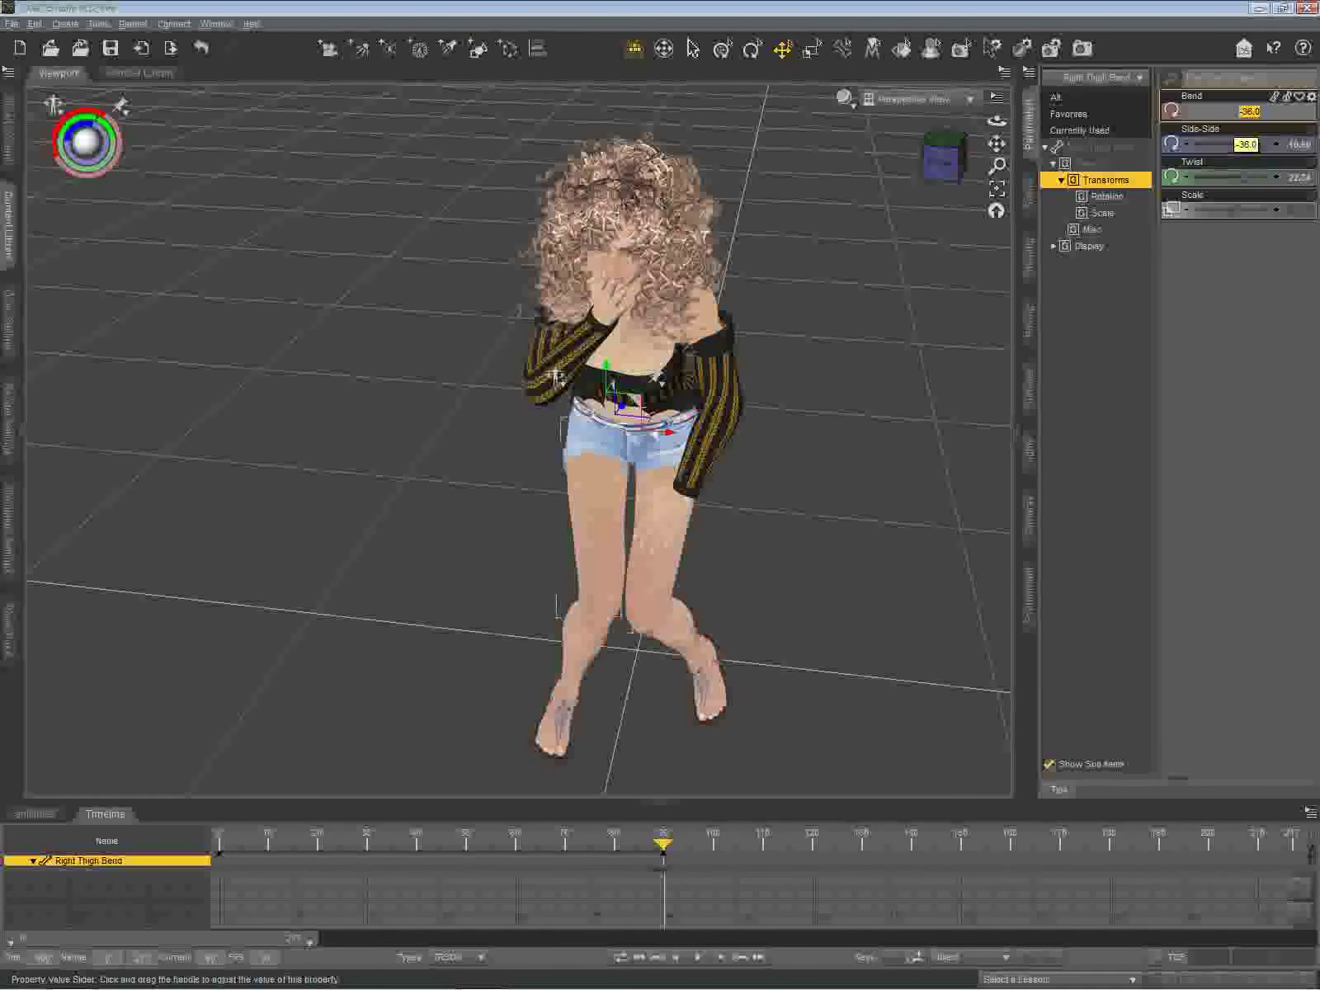
type("-50")
key("Return")
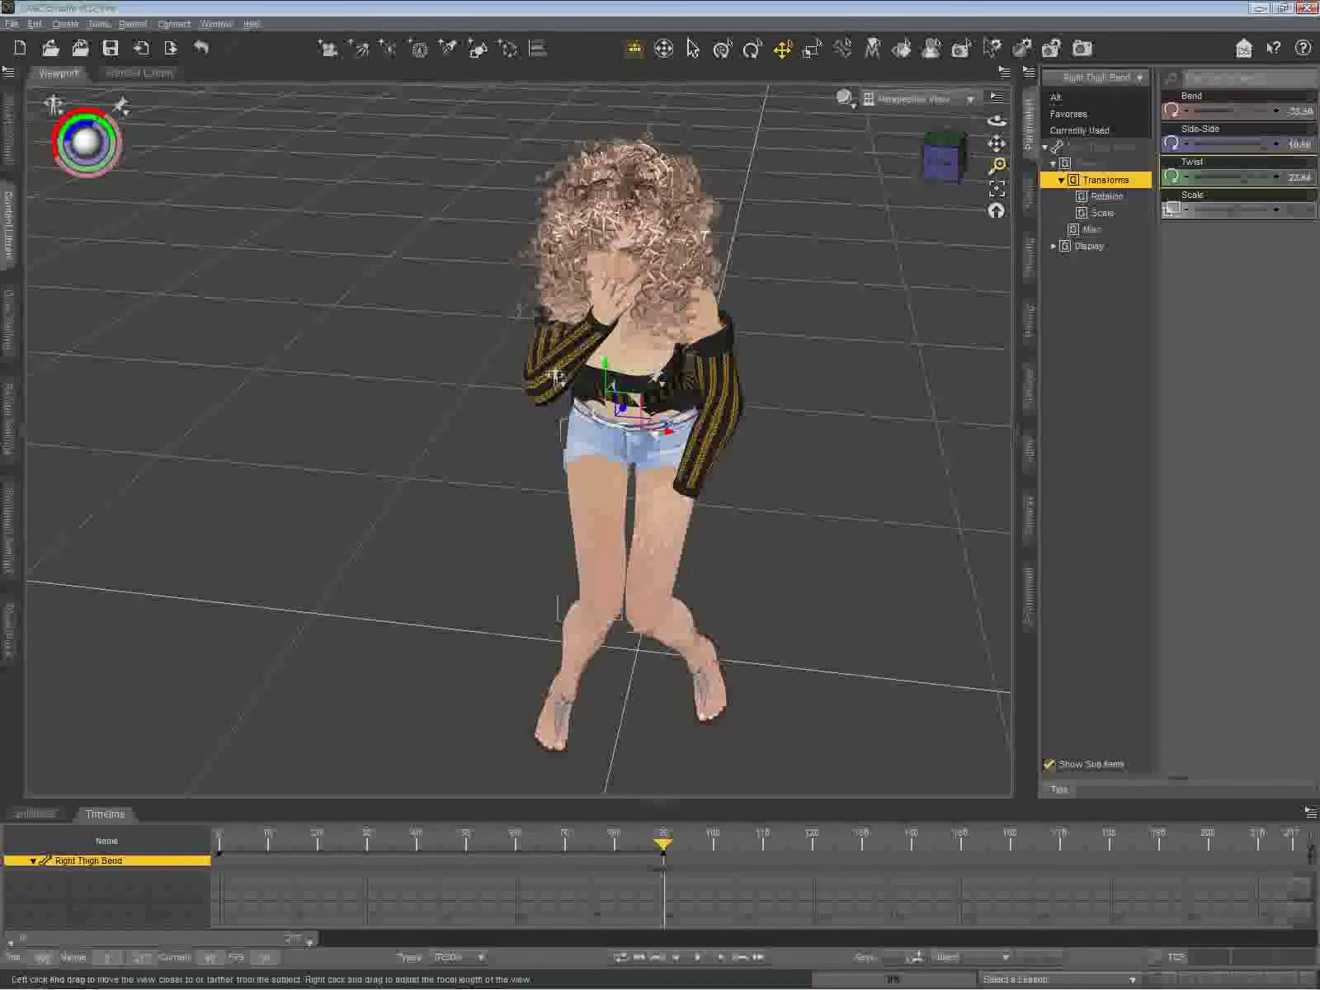
Step: Adjust the Abdomen Upper's Bend from the side view to make the torso more upright
left_click_drag(997, 120, 896, 95)
left_click_drag(39, 402, 38, 396, "alt")
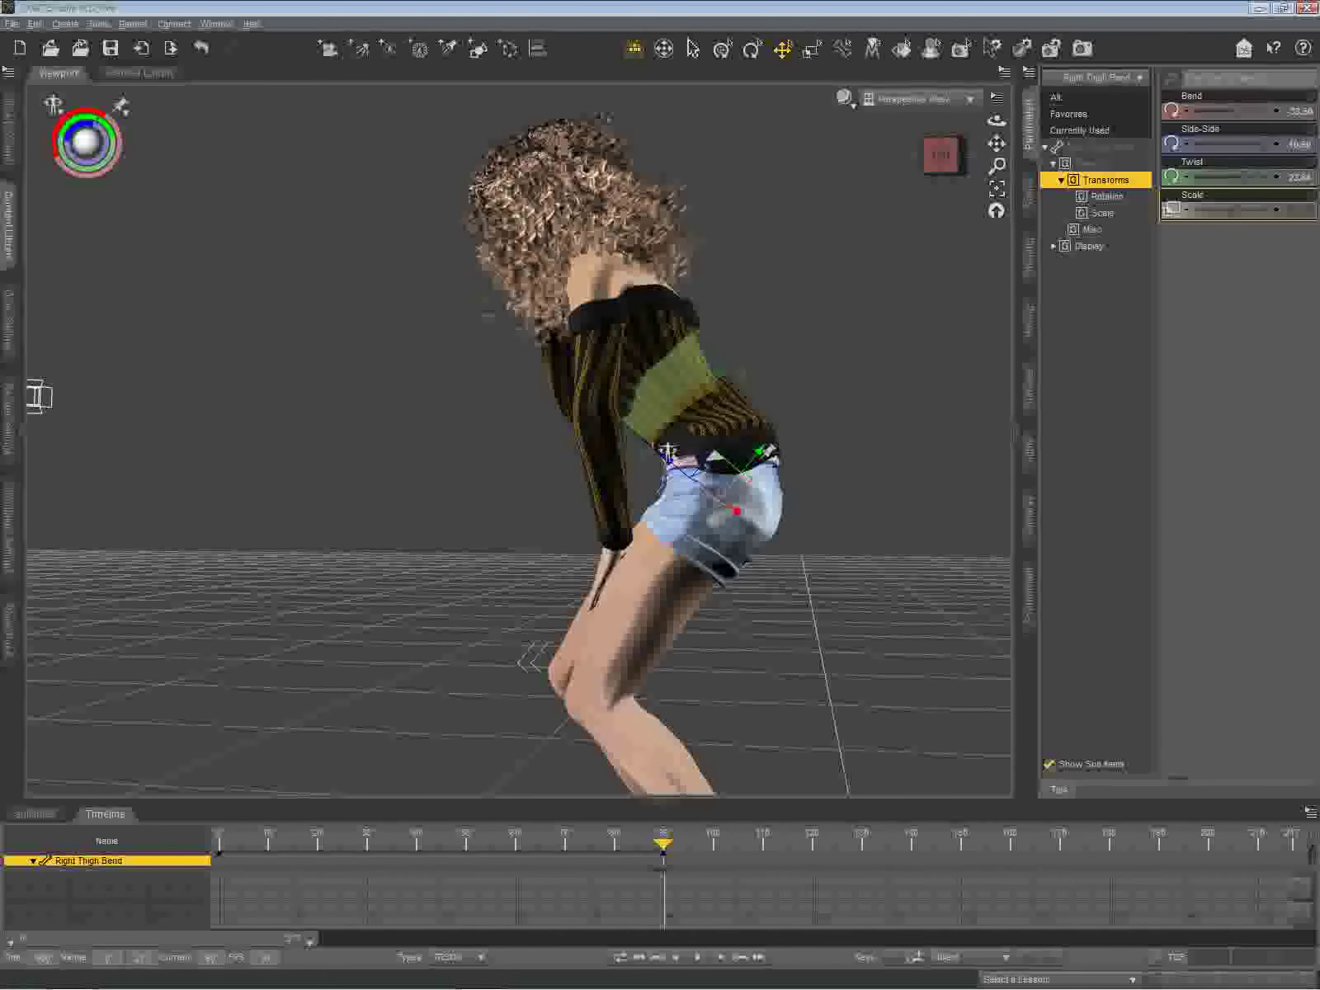
left_click(673, 388)
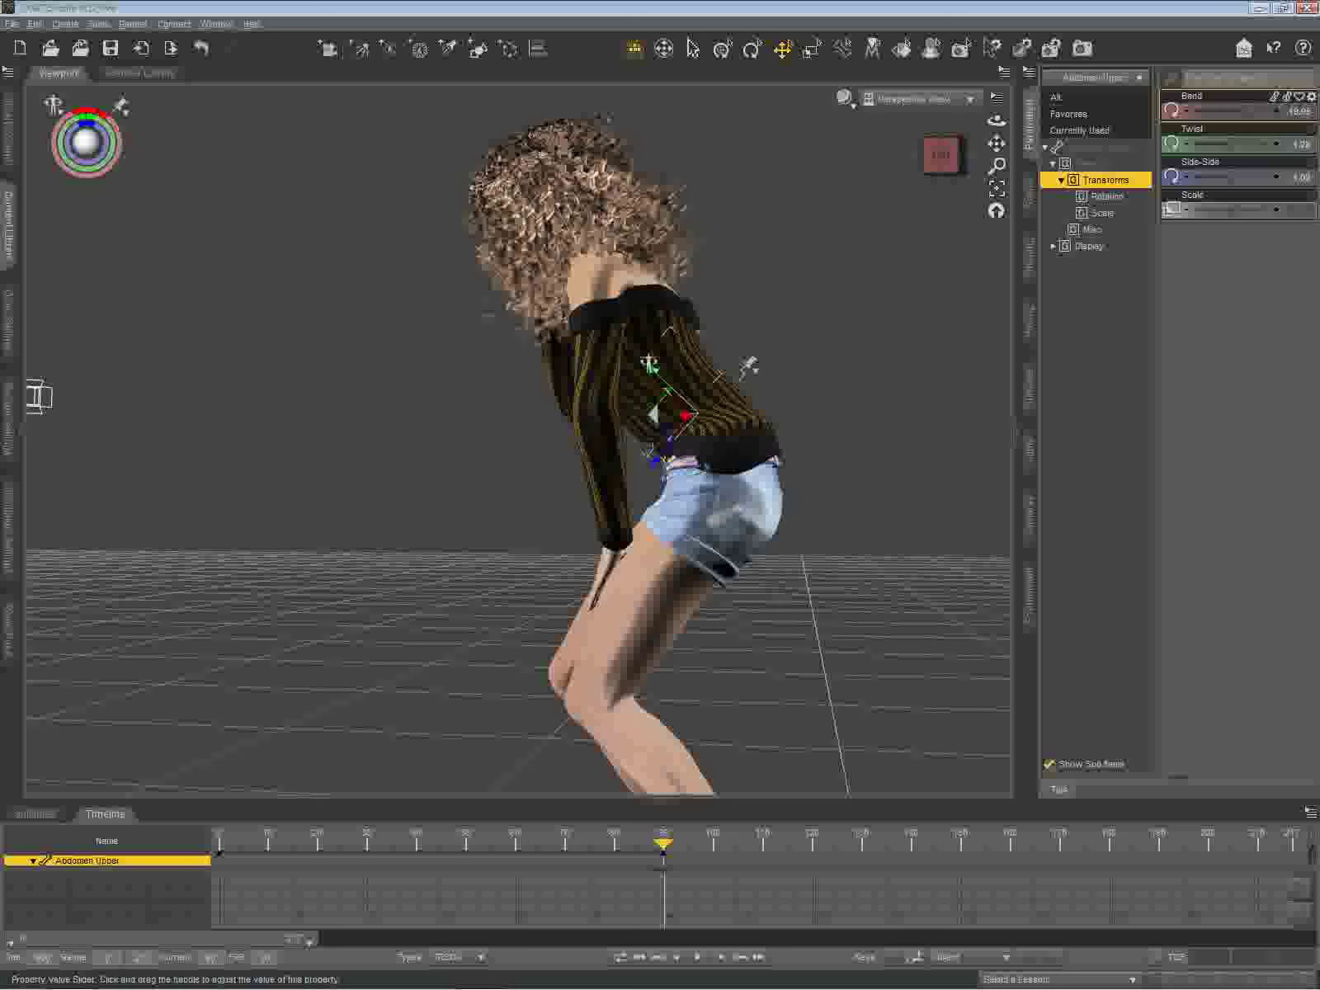
left_click_drag(1244, 109, 1249, 110)
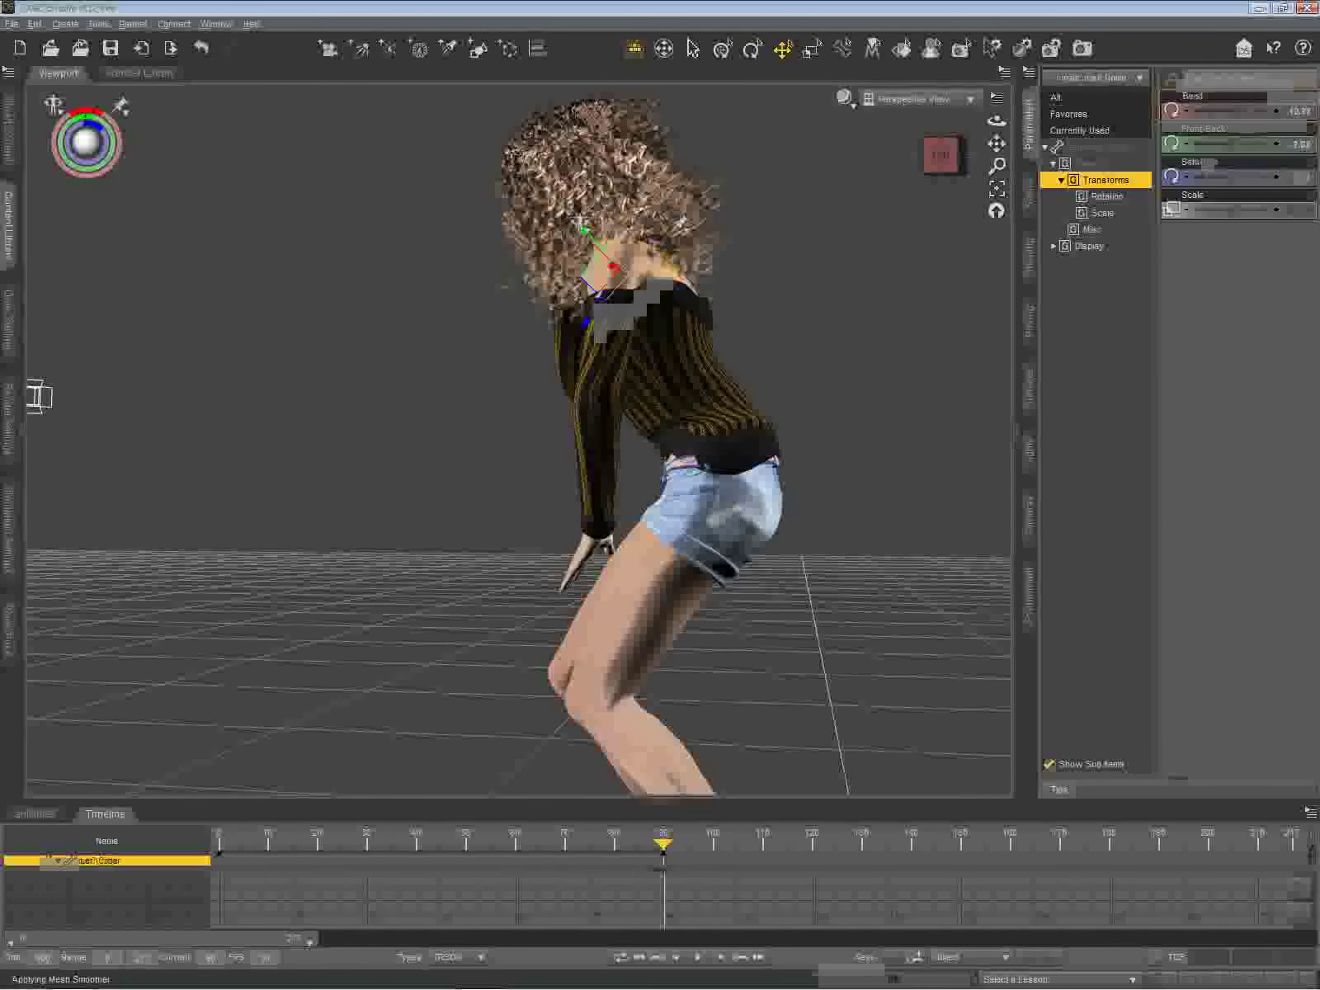
Step: Set the Left Collar's Bend to -10, lower its Front-Back below zero, and increase its Twist slightly
left_click(610, 297)
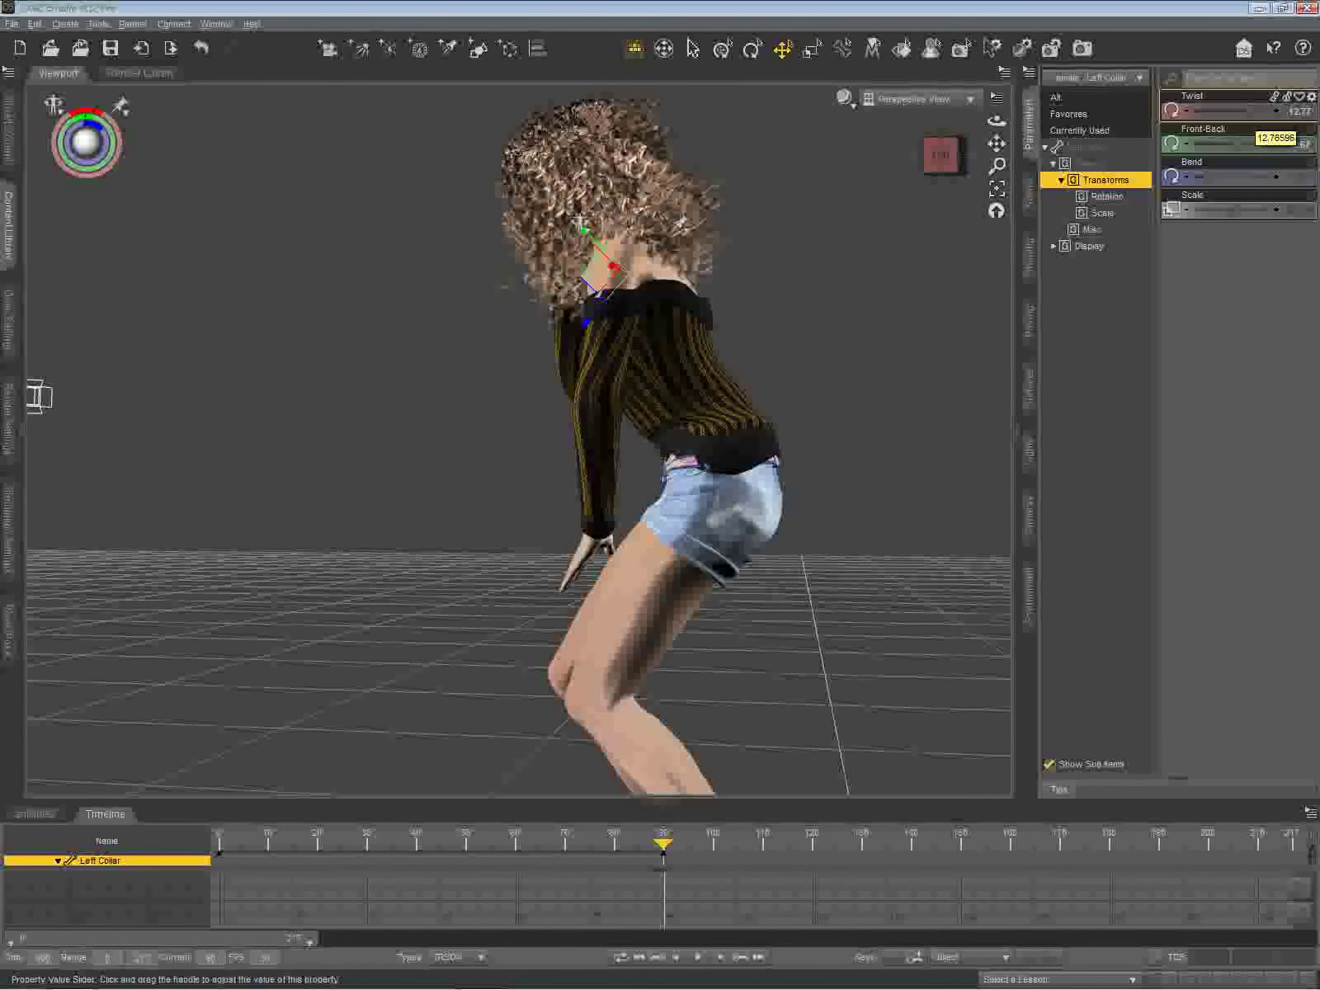
left_click_drag(1202, 178, 1187, 177)
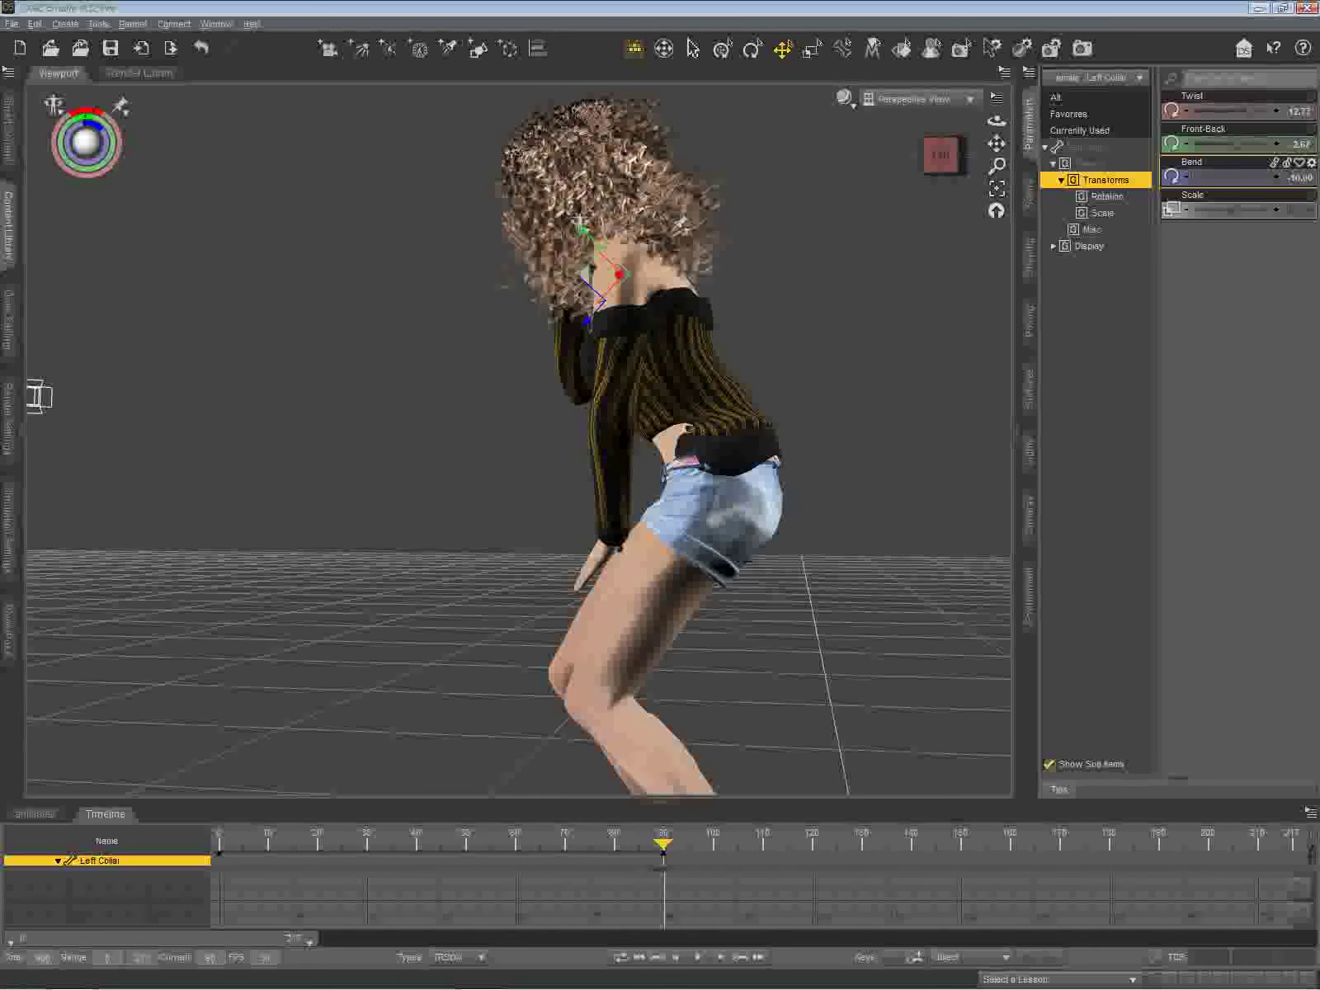
left_click_drag(1239, 144, 1220, 145)
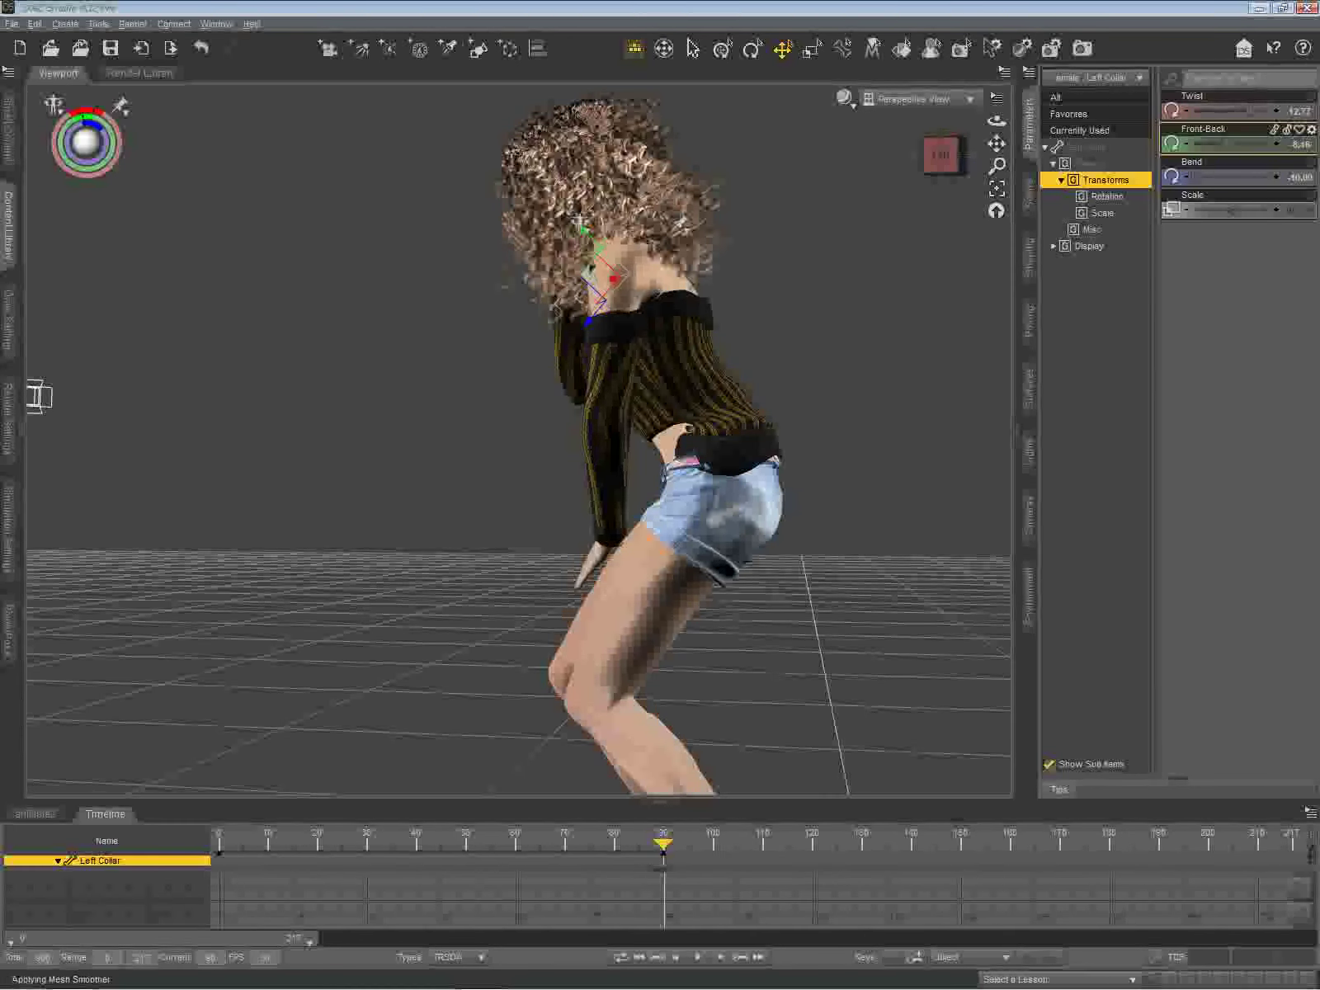
left_click_drag(1246, 112, 1251, 112)
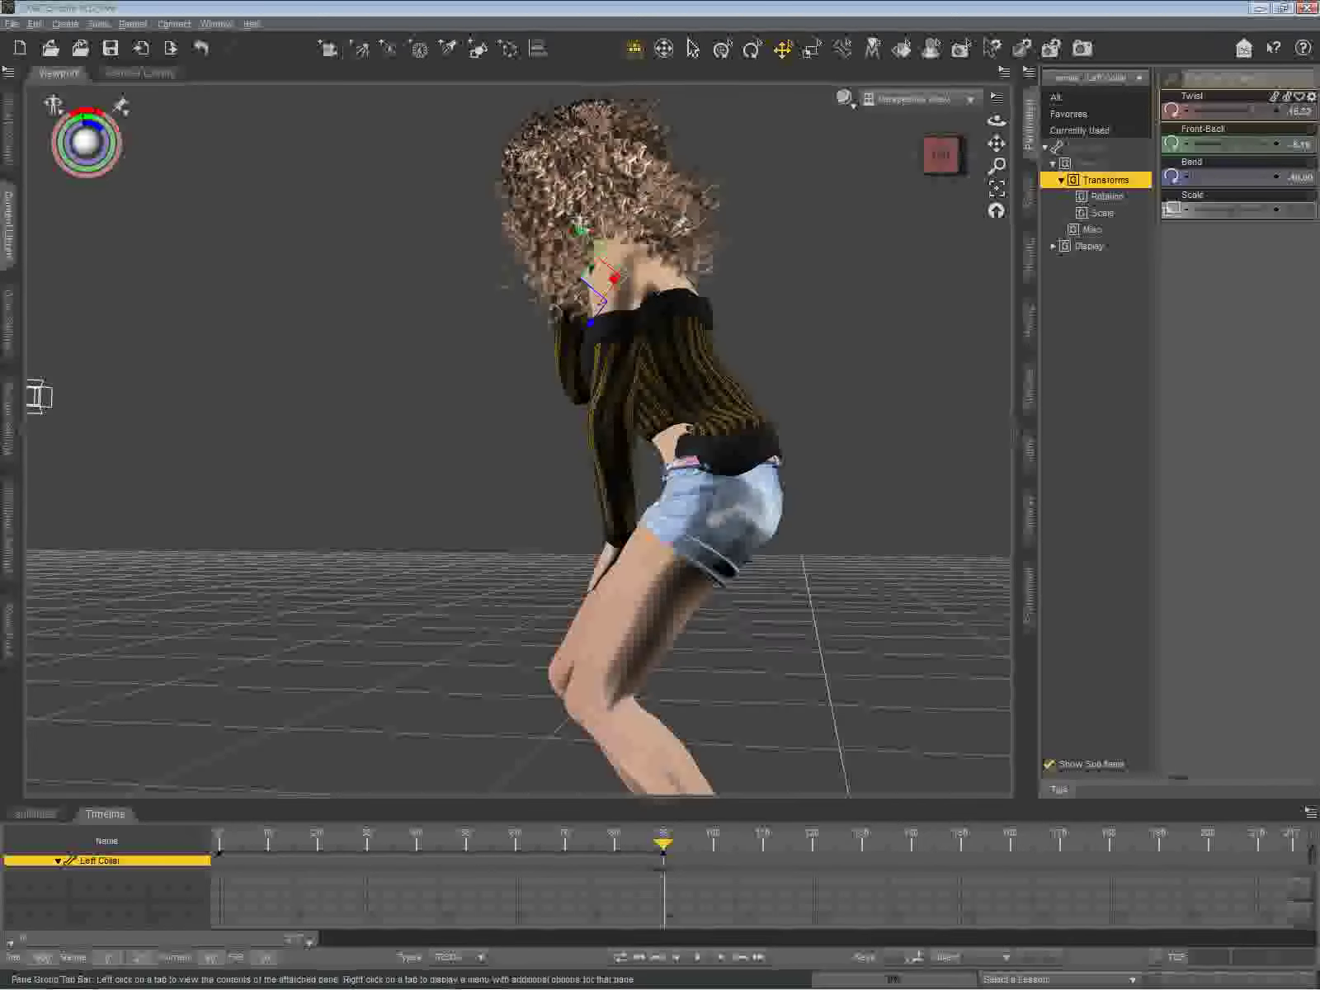
Step: Reduce the Abdomen Upper's Bend to about 7.5 to straighten the torso
mouse_move(942, 155)
left_mouse_down()
mouse_move(954, 172)
mouse_move(992, 142)
mouse_move(996, 167)
mouse_move(1031, 172)
mouse_move(1010, 125)
mouse_move(991, 167)
mouse_move(967, 158)
left_mouse_up()
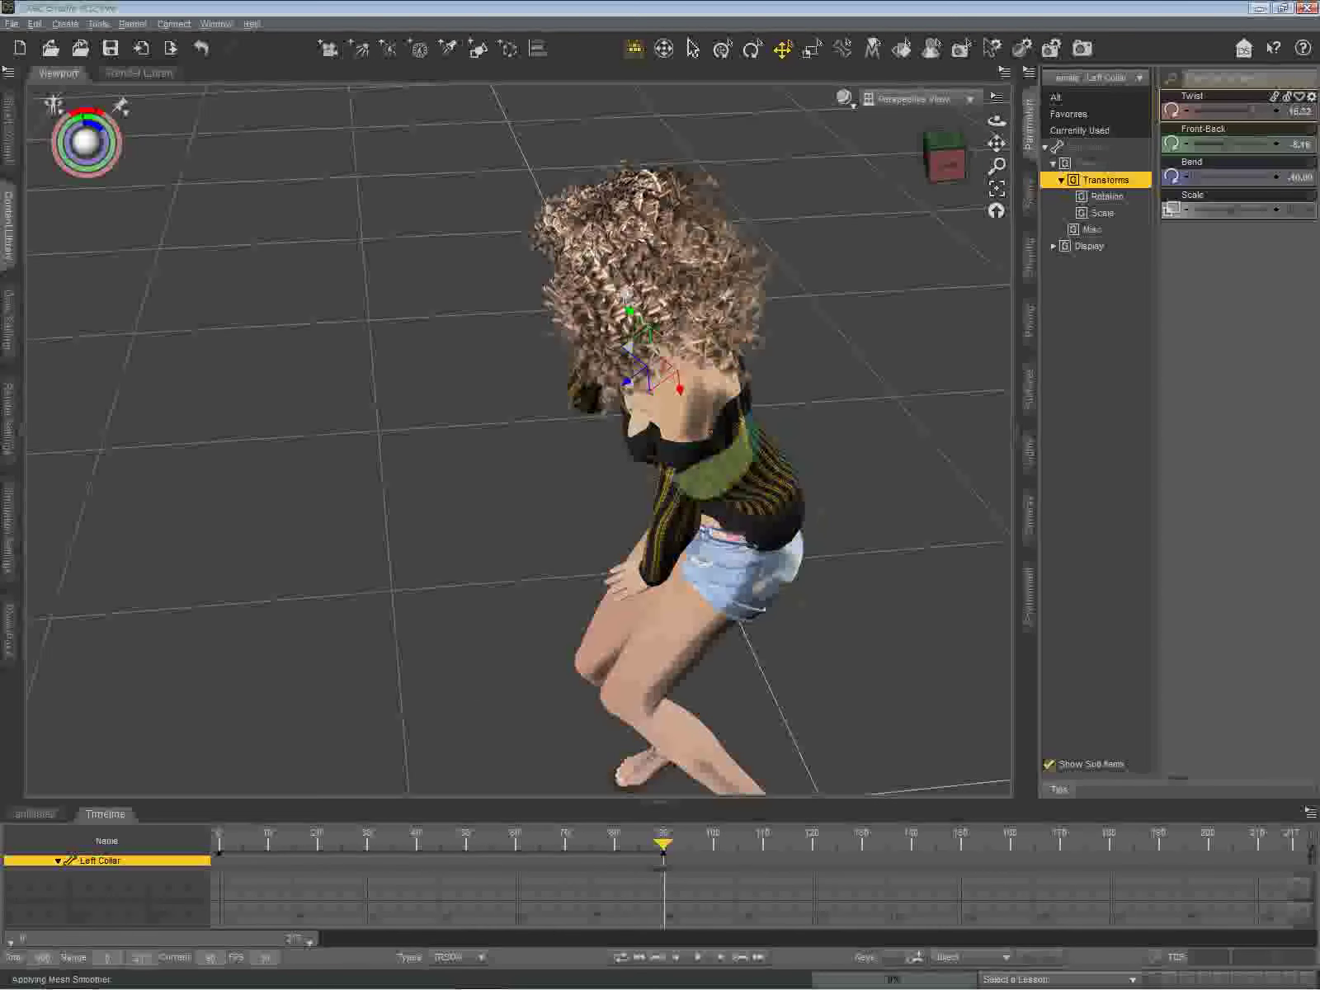
left_click(757, 404)
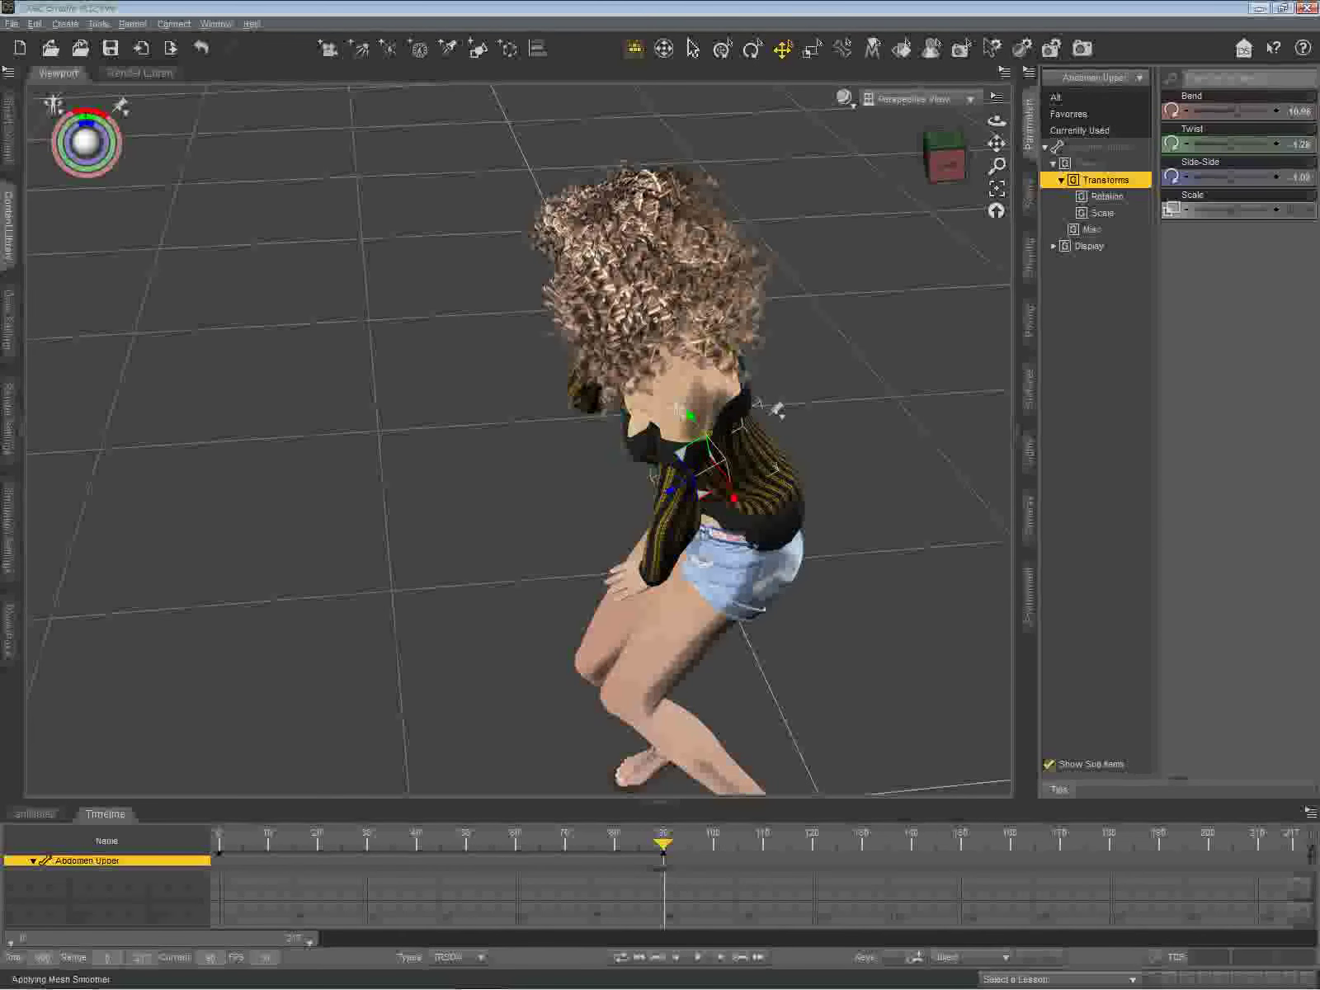
left_click_drag(1237, 110, 1230, 110)
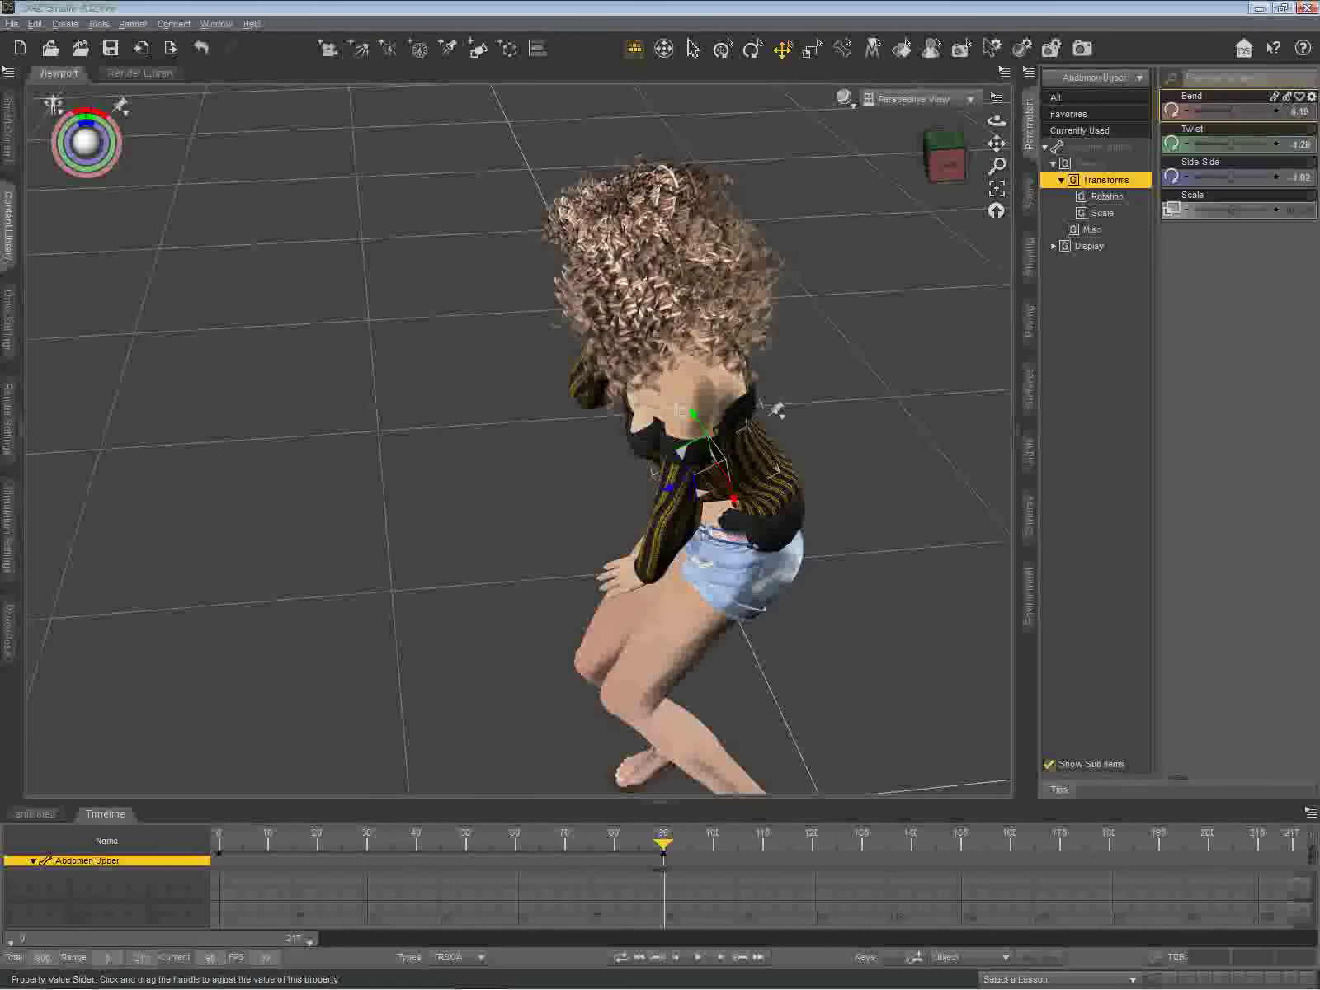
left_click_drag(1231, 110, 1233, 110)
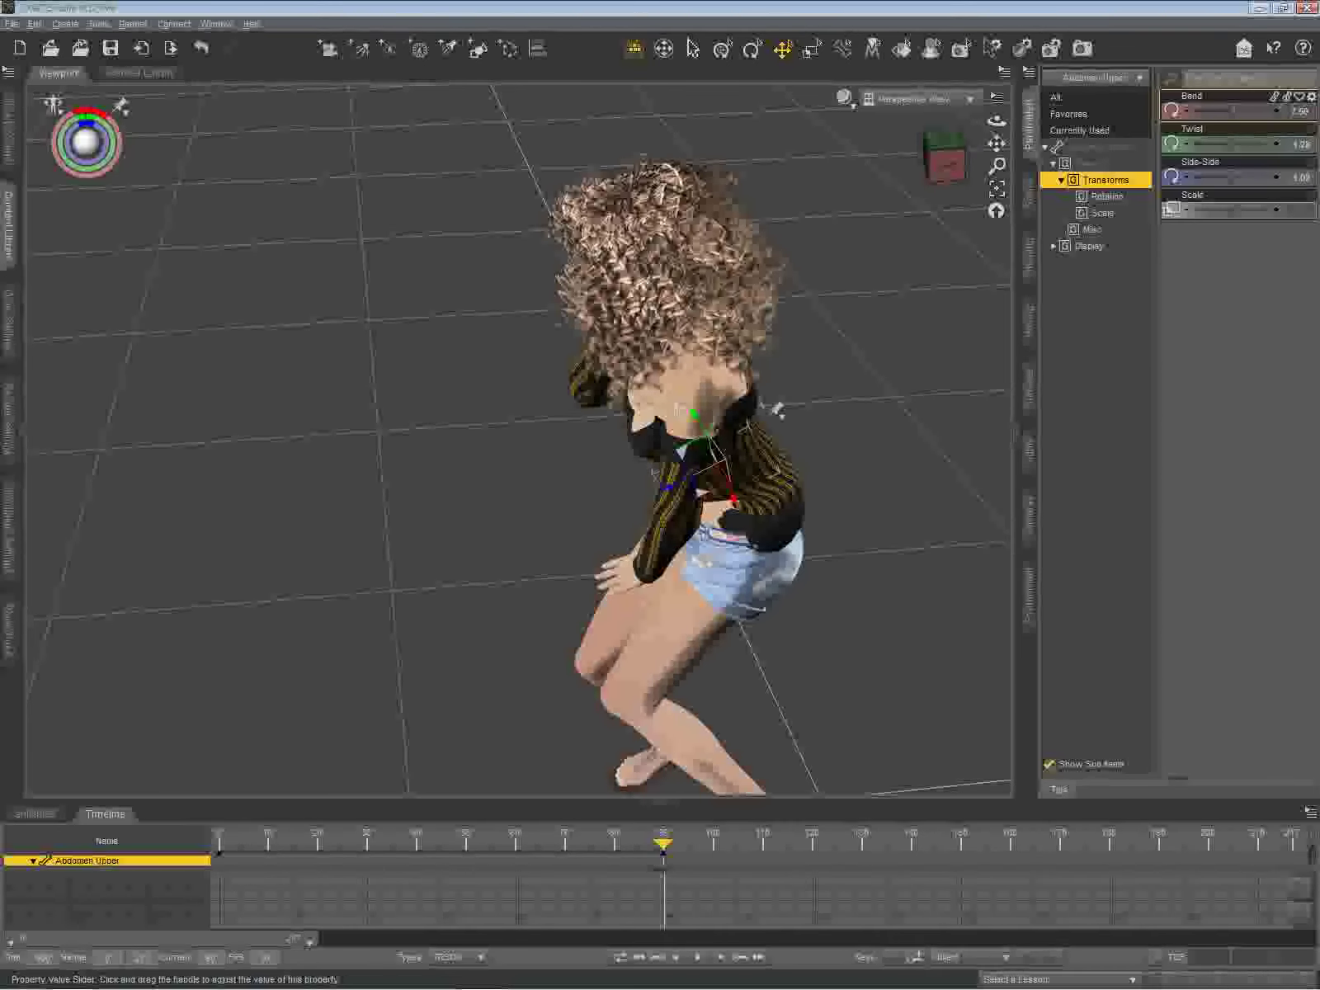
Step: Give the Pelvis a small positive Twist of about 3 degrees
left_click_drag(931, 178, 997, 121)
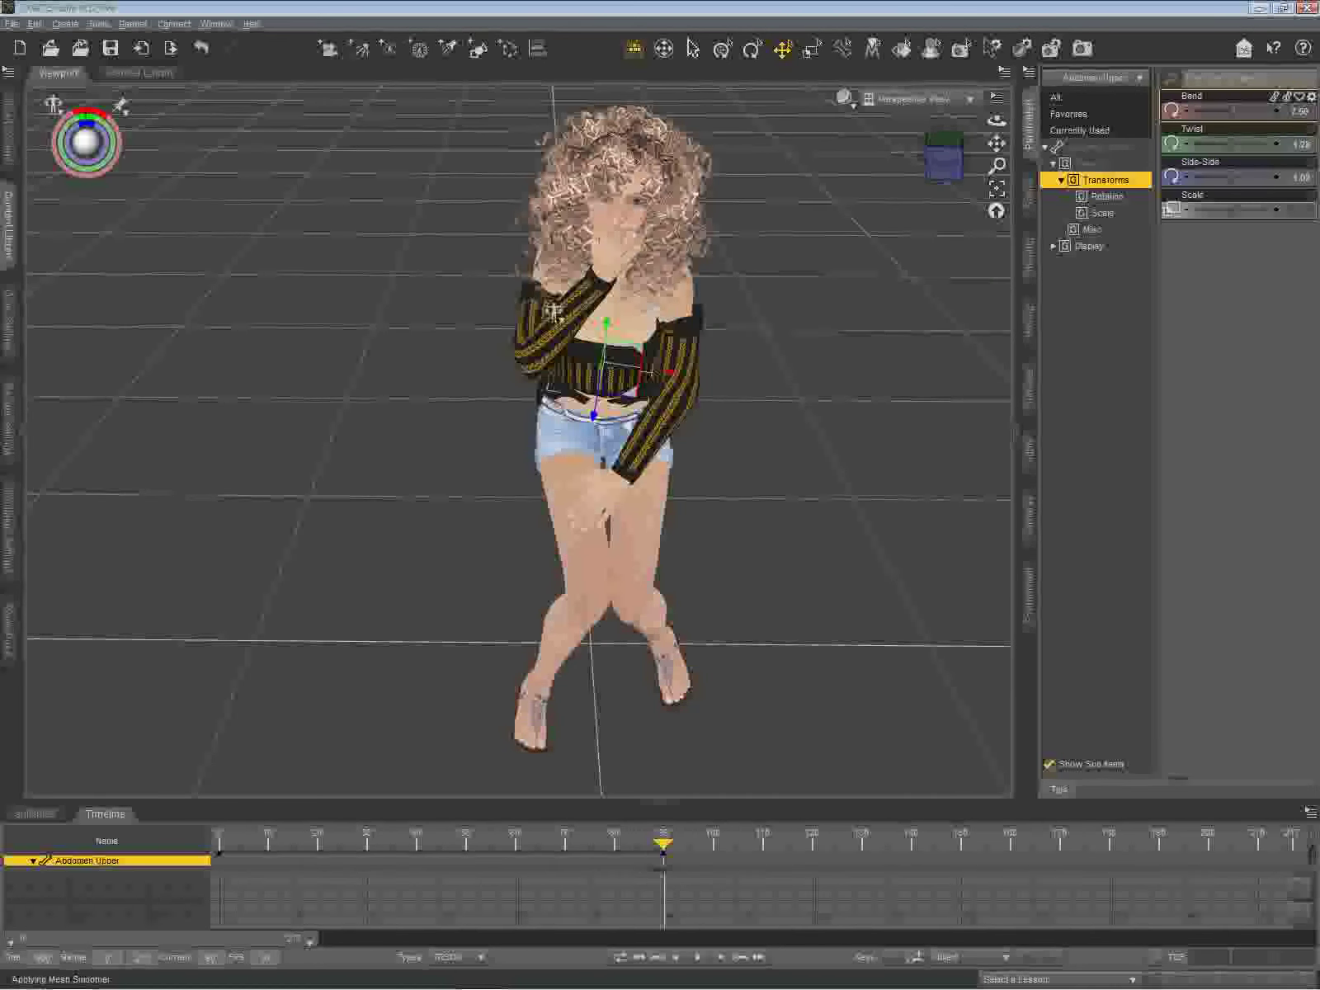
left_click_drag(944, 162, 842, 122)
left_click_drag(297, 542, 82, 332, "alt")
left_click_drag(944, 157, 958, 174)
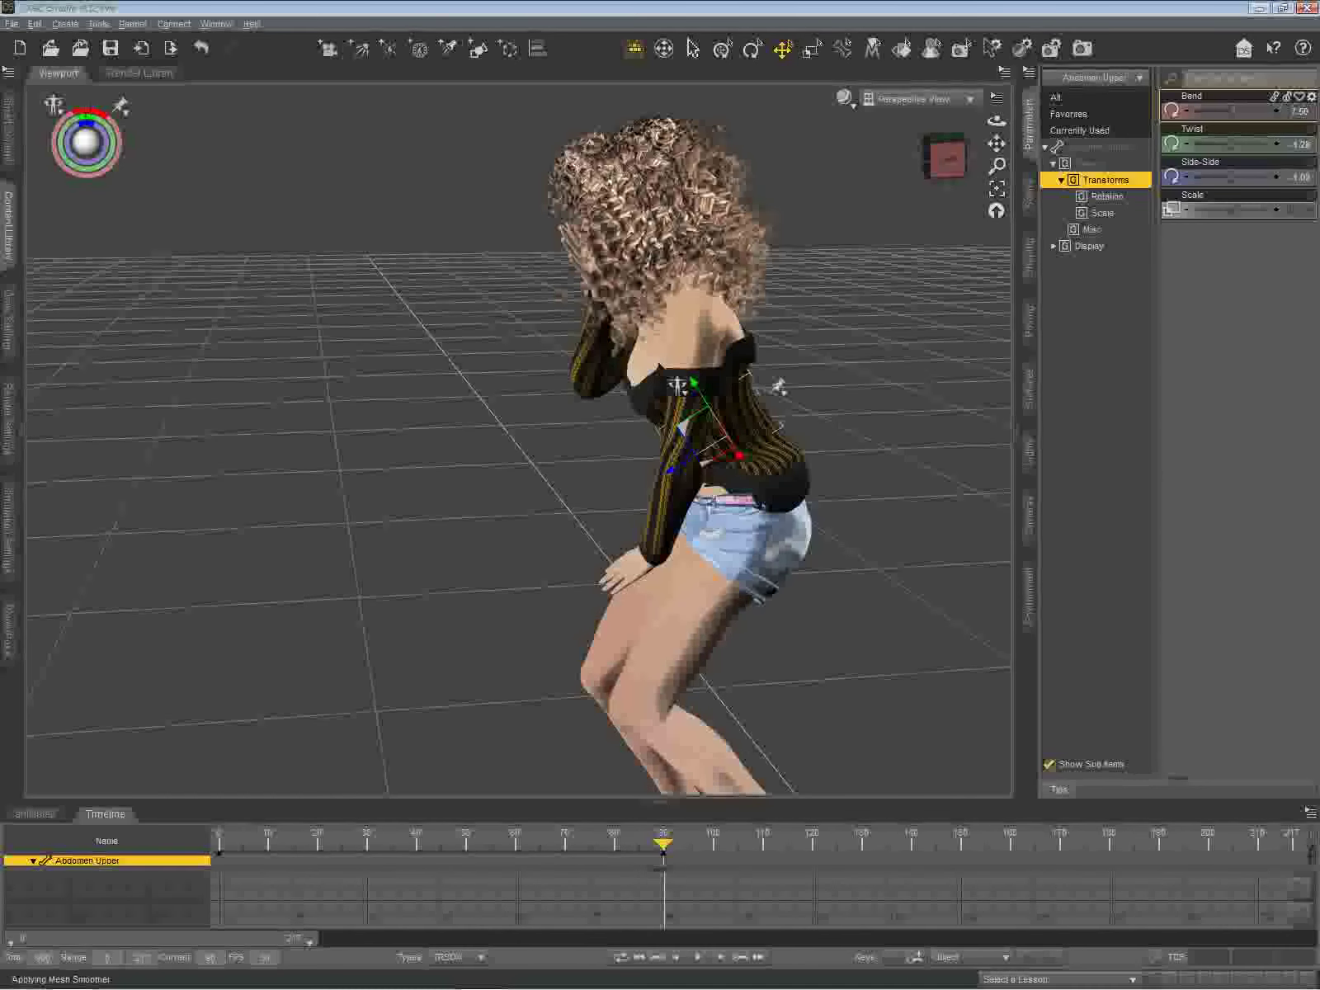
left_click_drag(997, 122, 1095, 177)
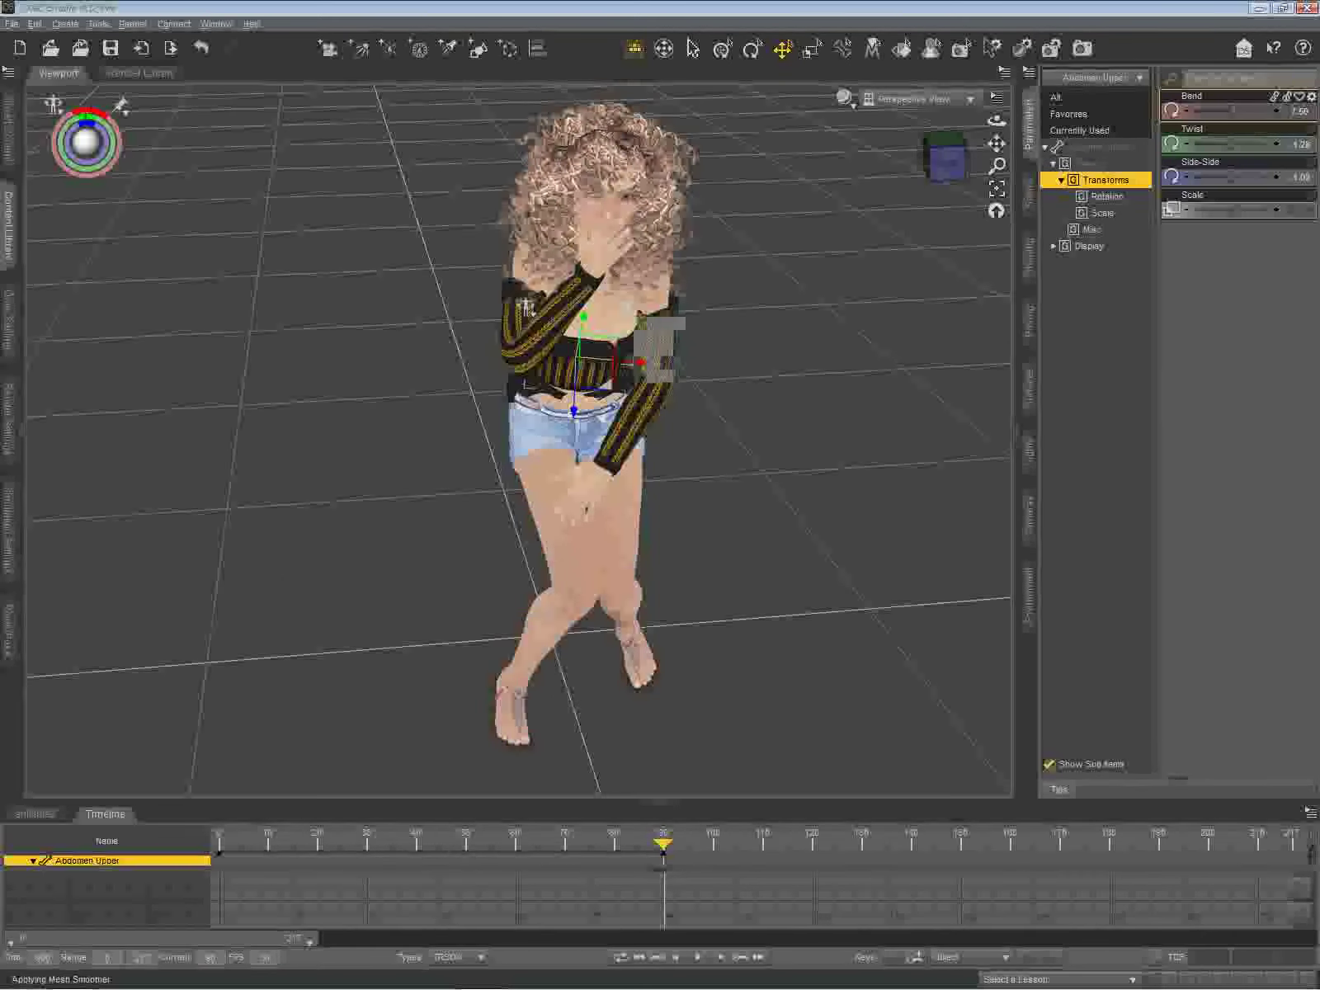
left_click(524, 328)
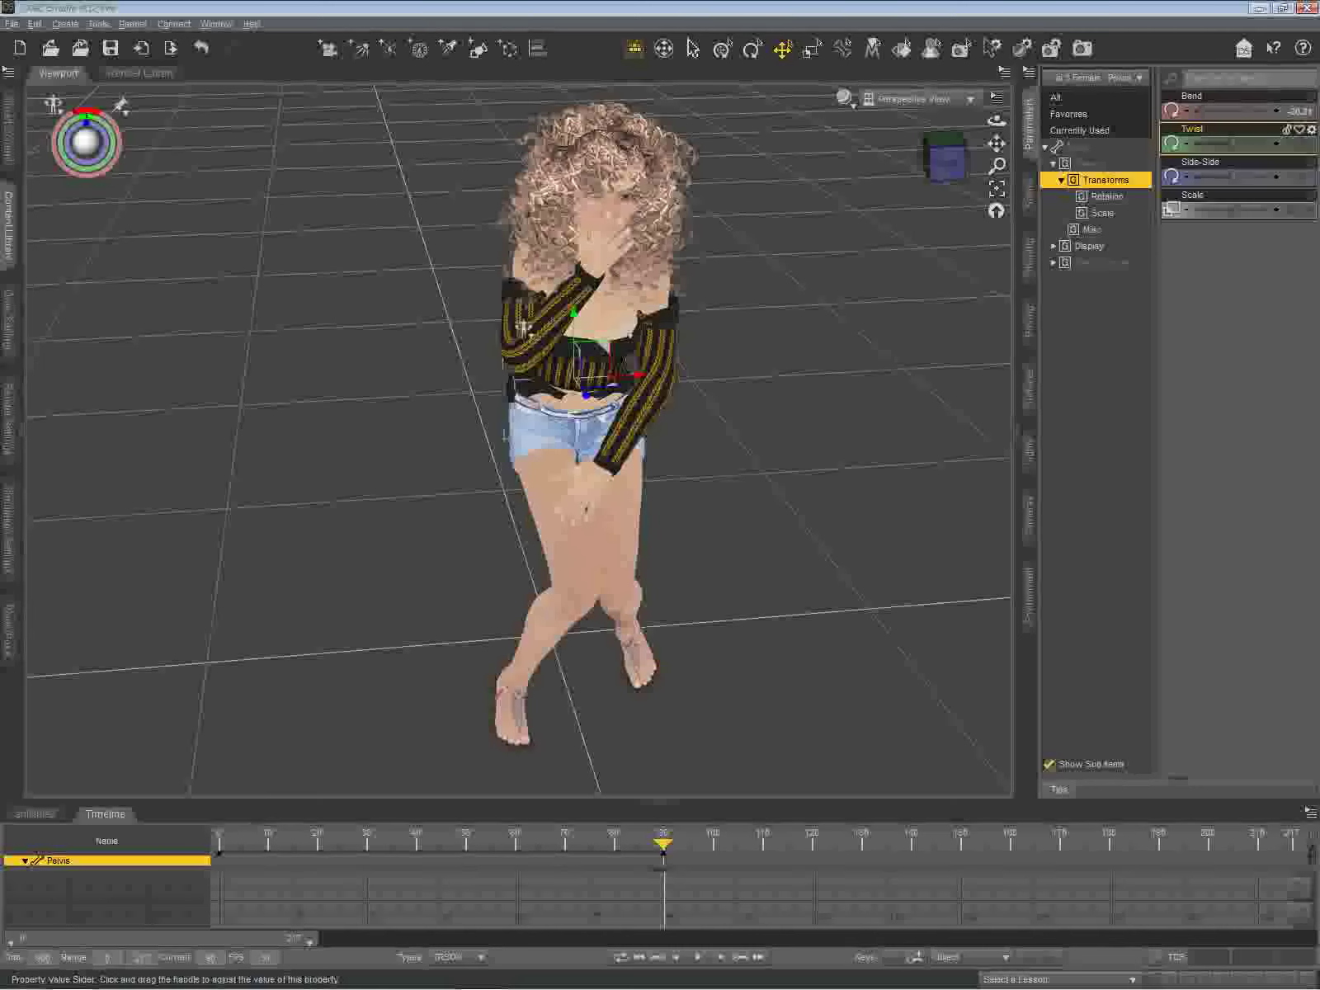
left_click_drag(1234, 144, 1239, 143)
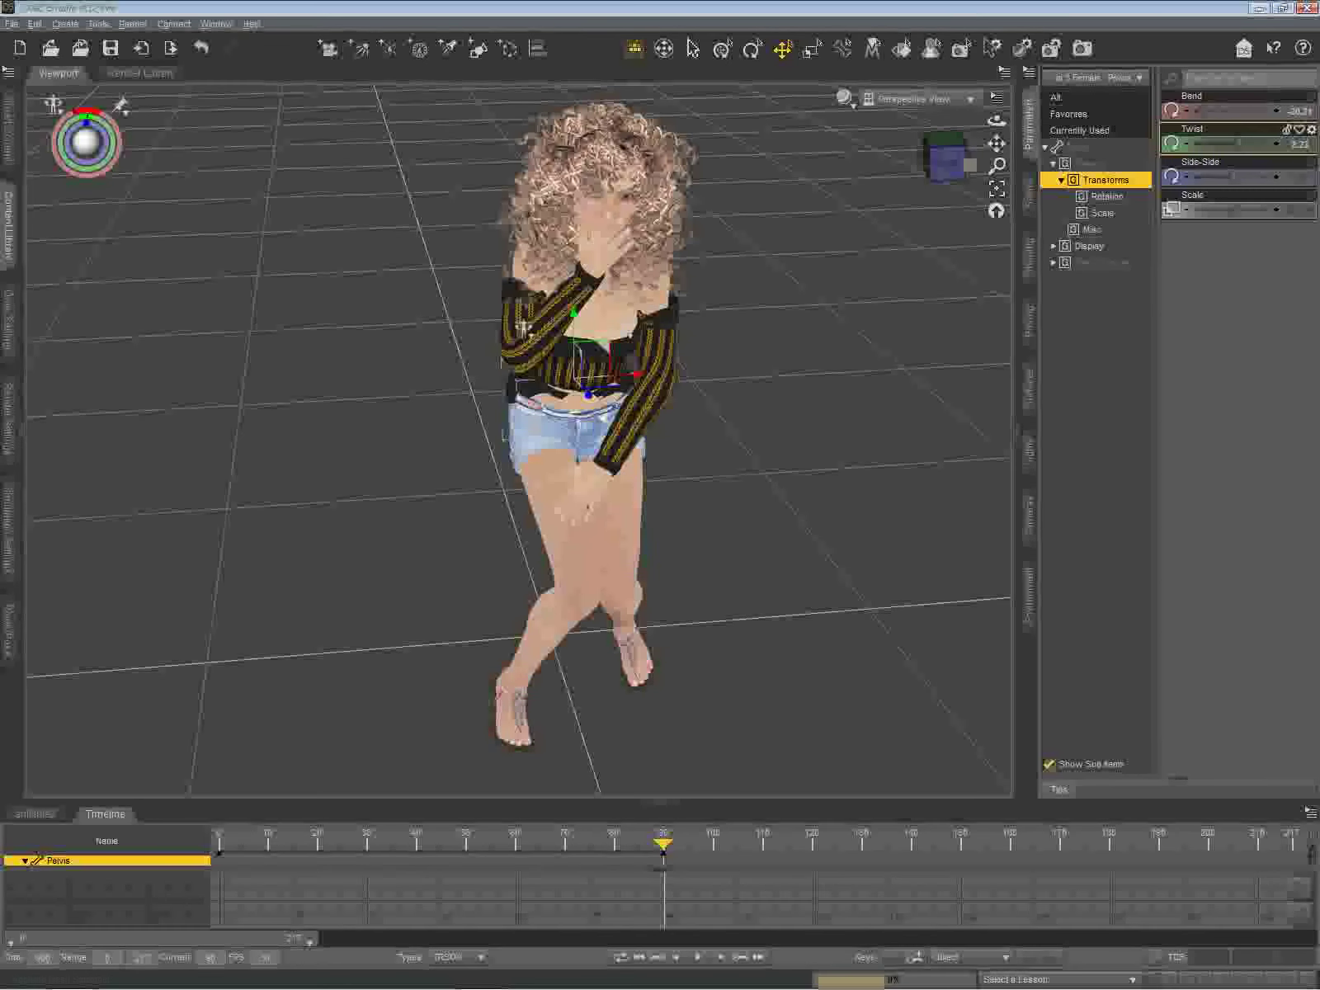
Step: Lower the Left Thigh Bend's Side-Side value slightly to bring the left leg inward
left_click_drag(947, 162, 843, 147)
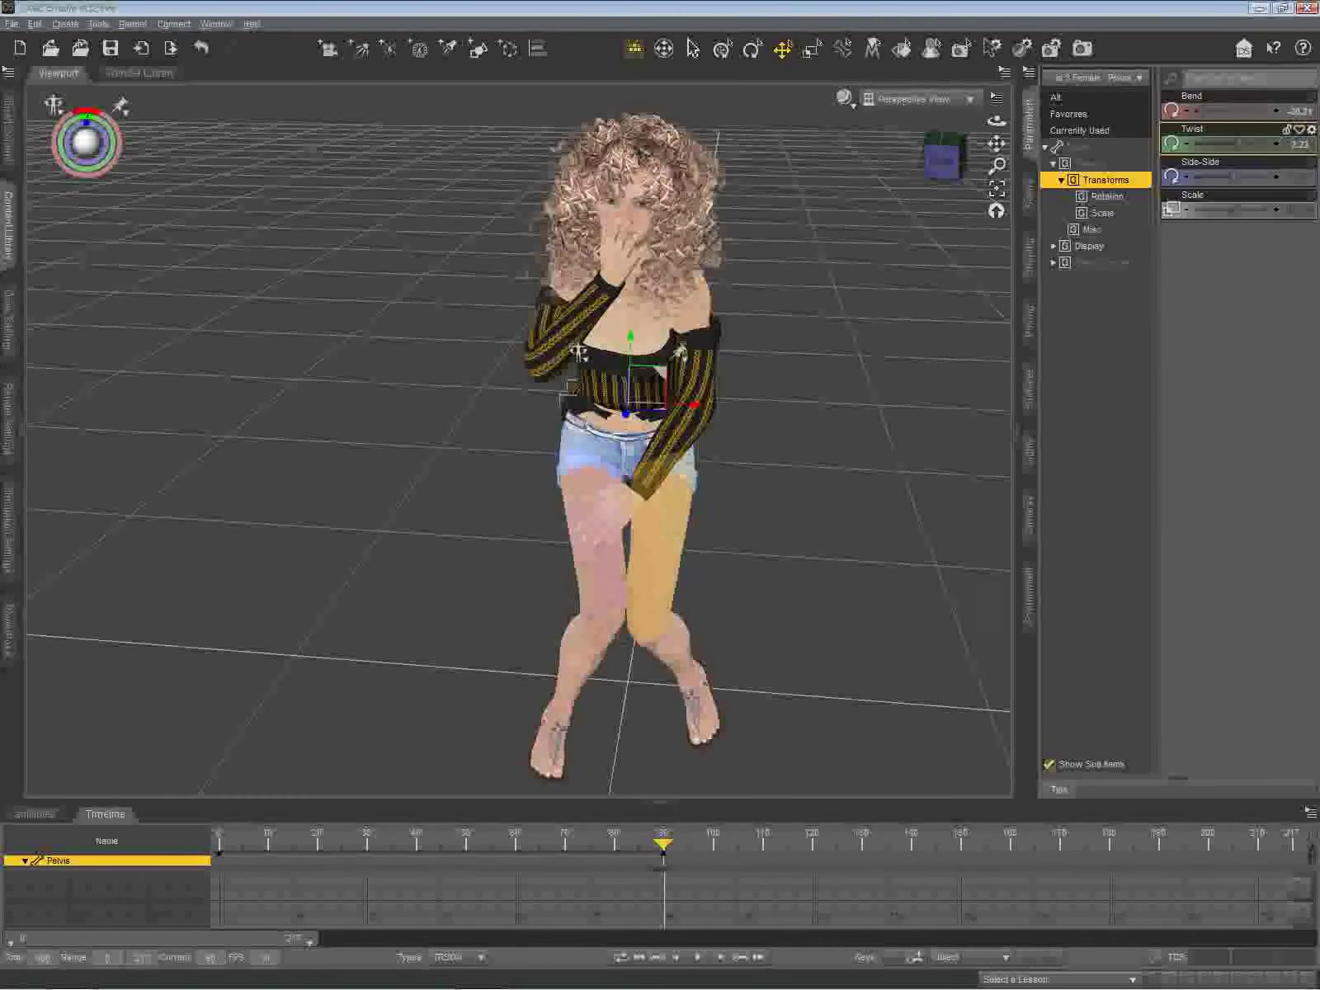
left_click(661, 551)
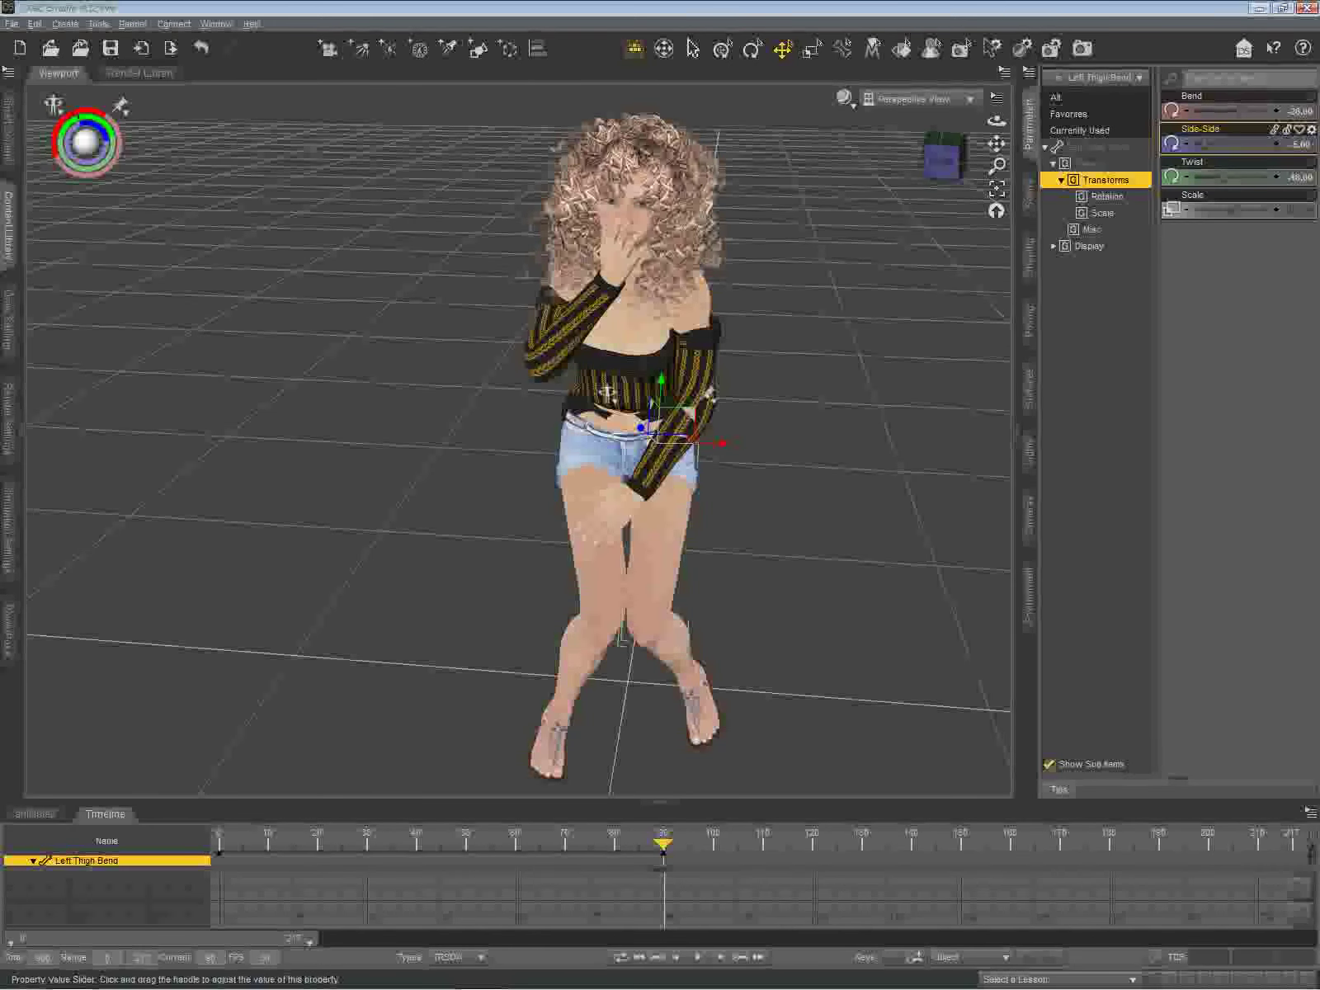
left_click_drag(1202, 145, 1199, 144)
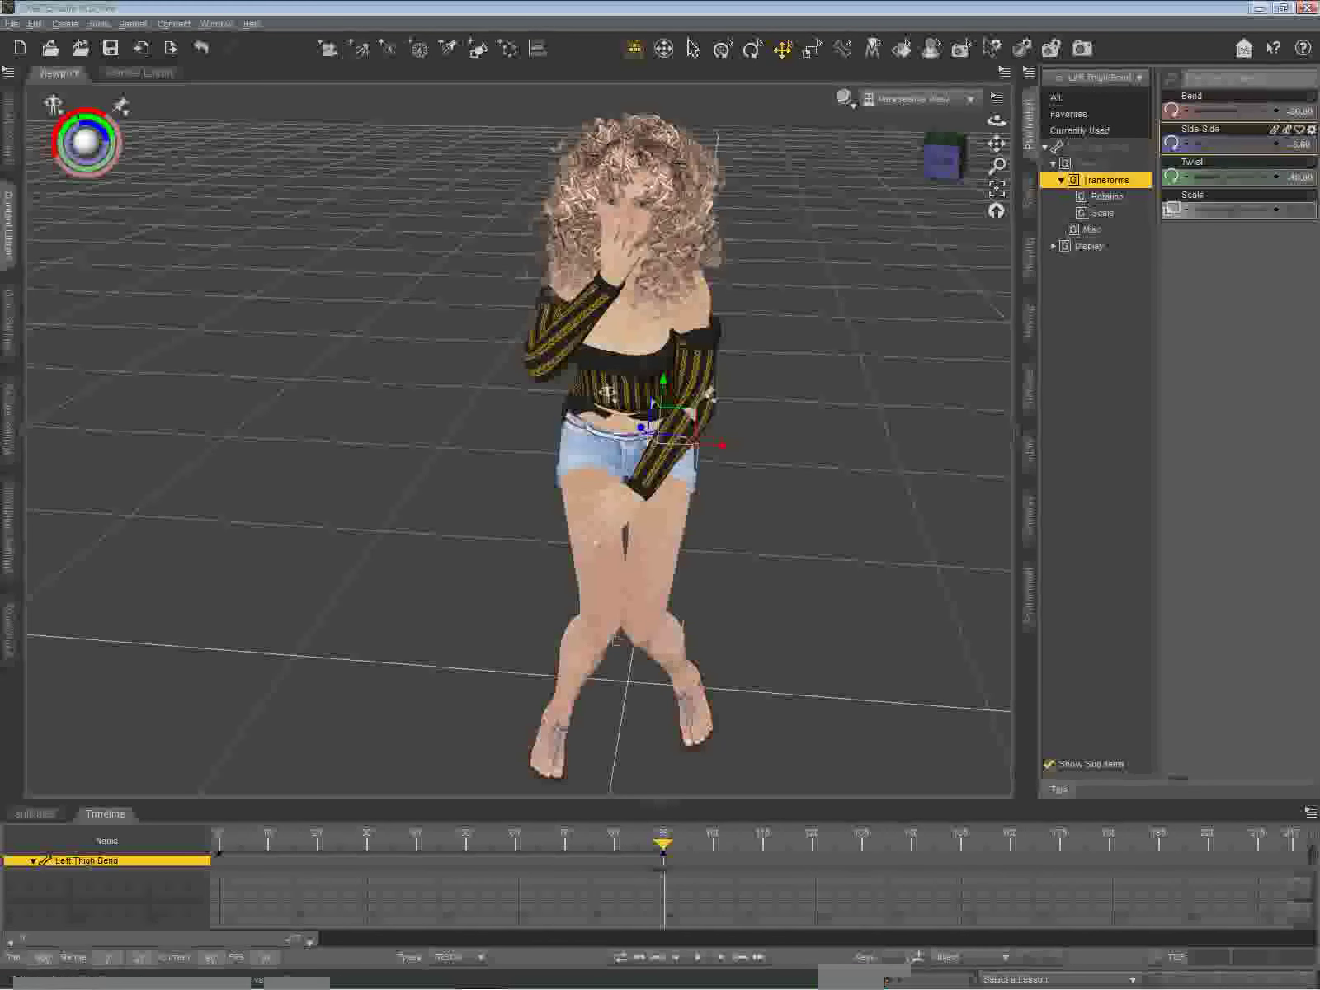
Step: Increase the Abdomen Lower's Bend to about 15.1, judging the torso from the side
left_click_drag(955, 163, 829, 178)
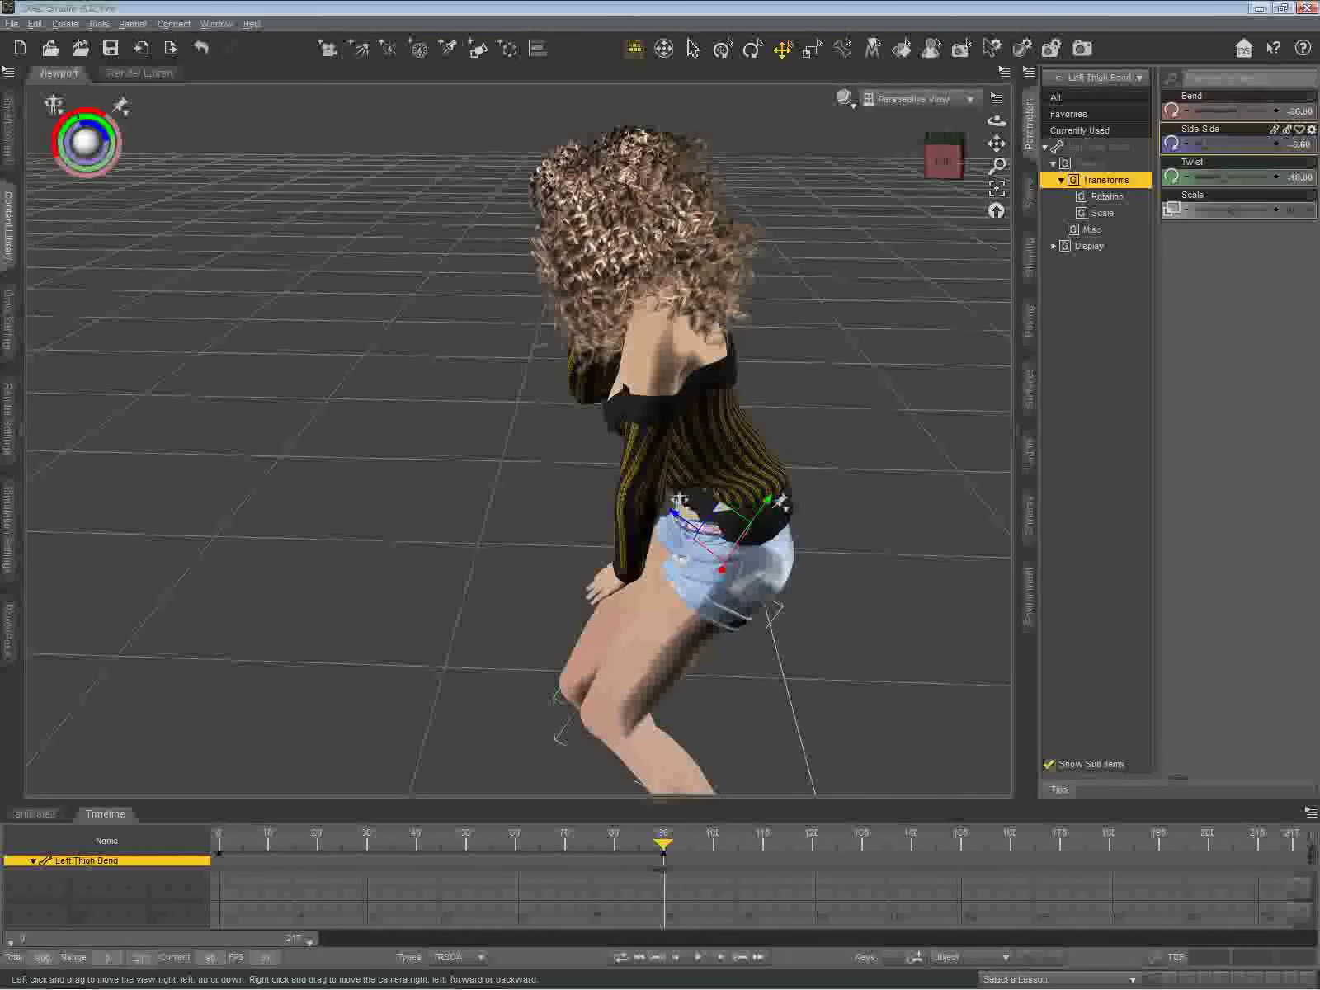
left_click_drag(997, 143, 1024, 16)
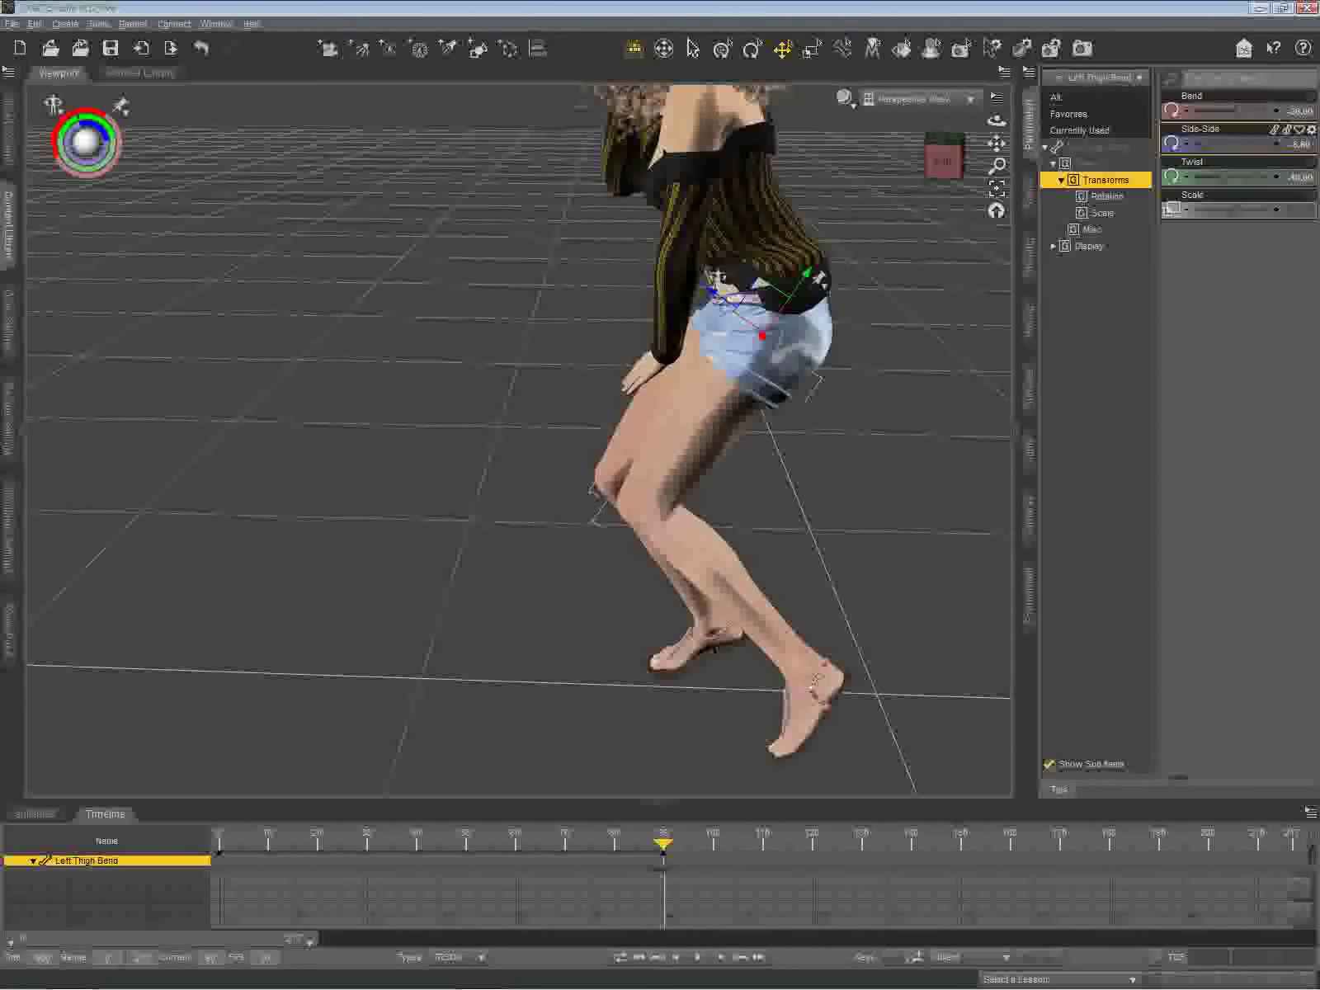
left_click(716, 274)
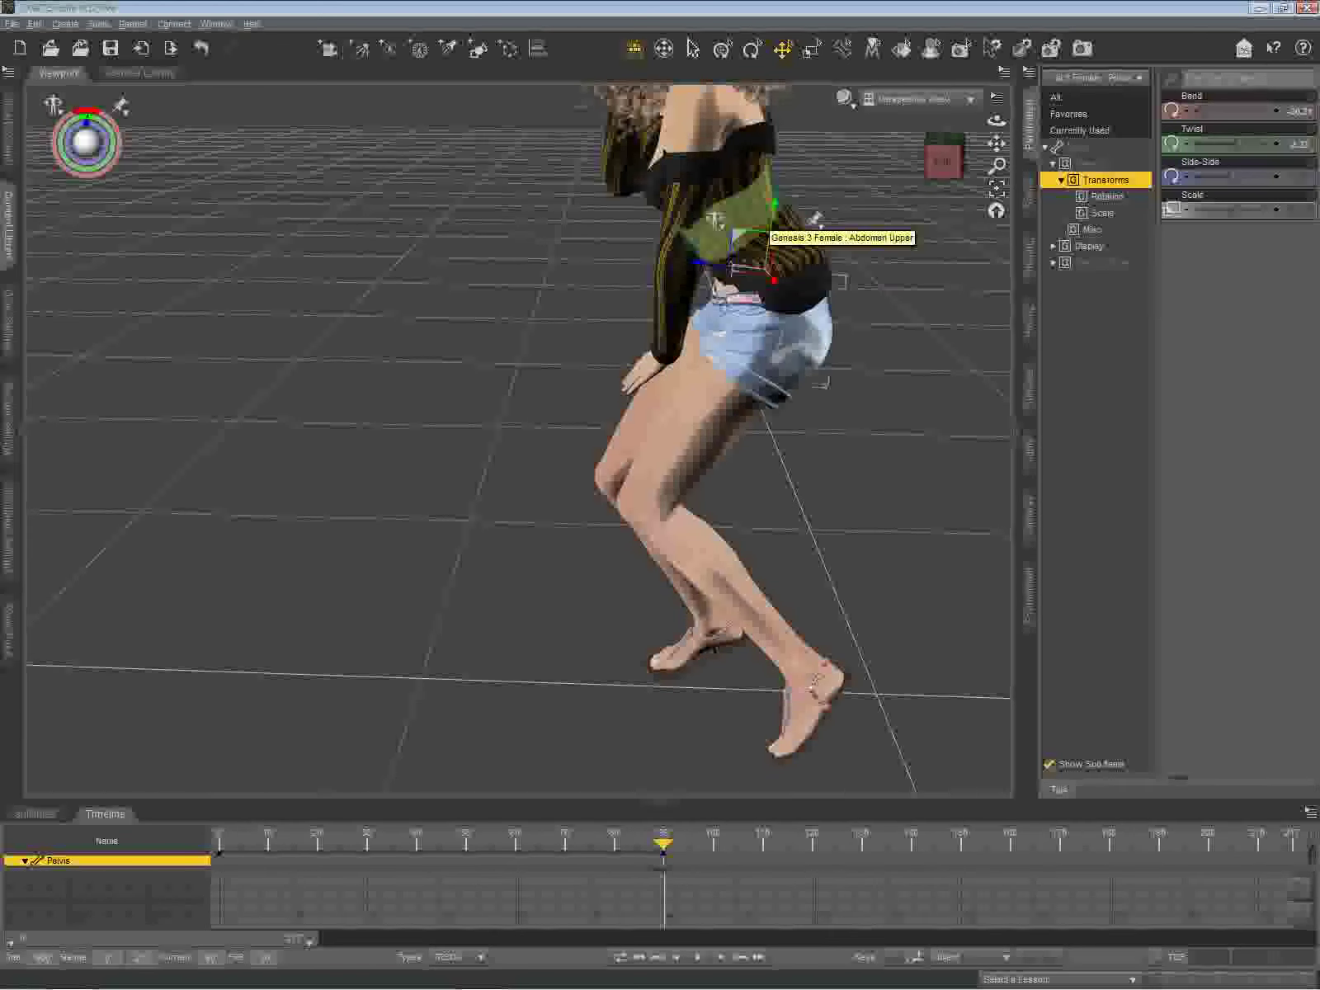
left_click(717, 220)
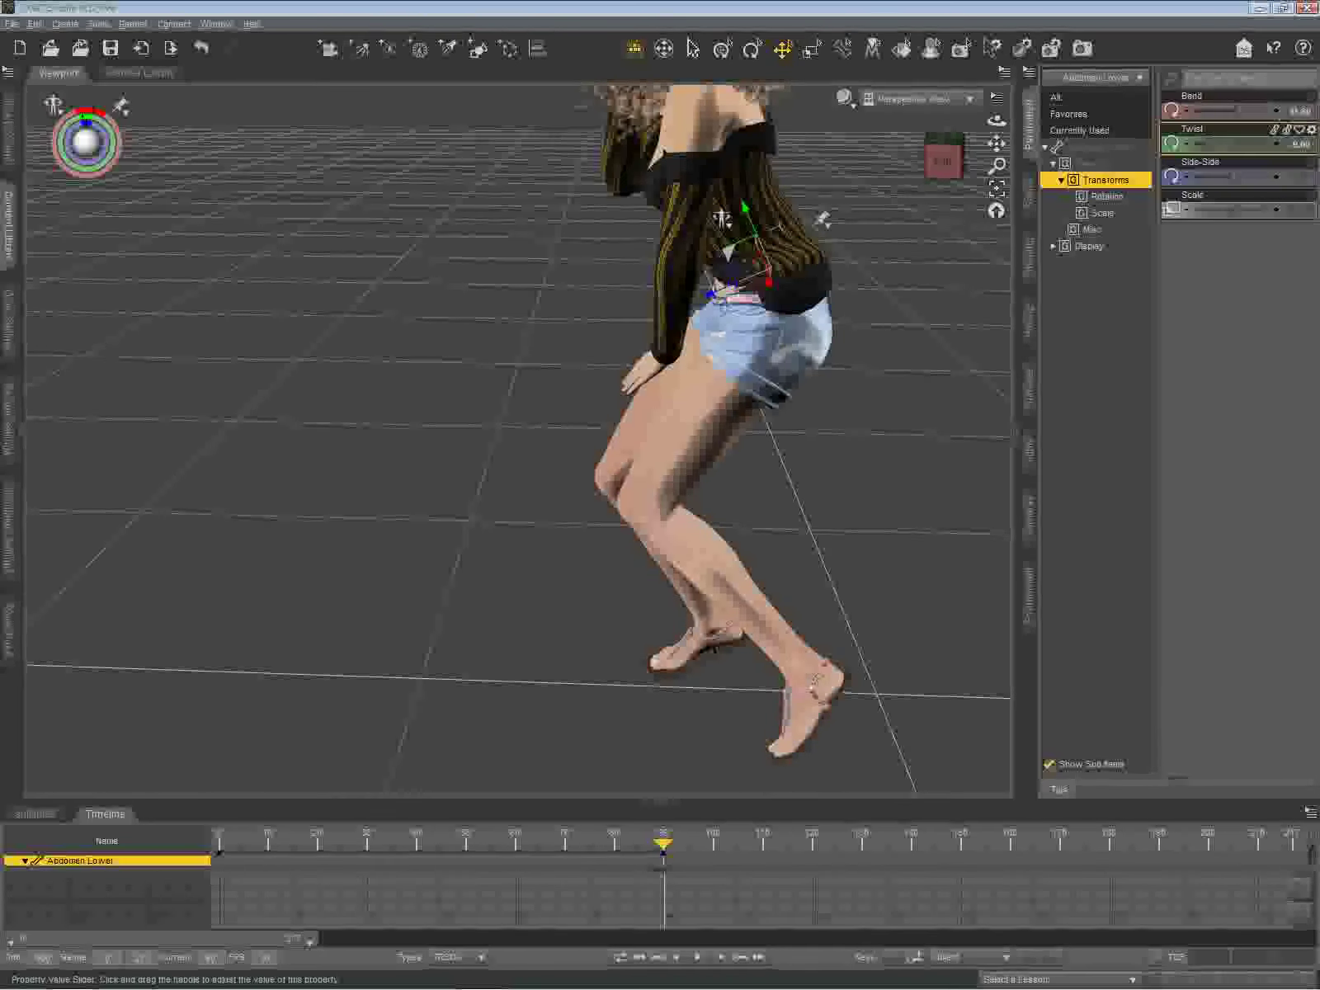
left_click_drag(1237, 111, 1240, 111)
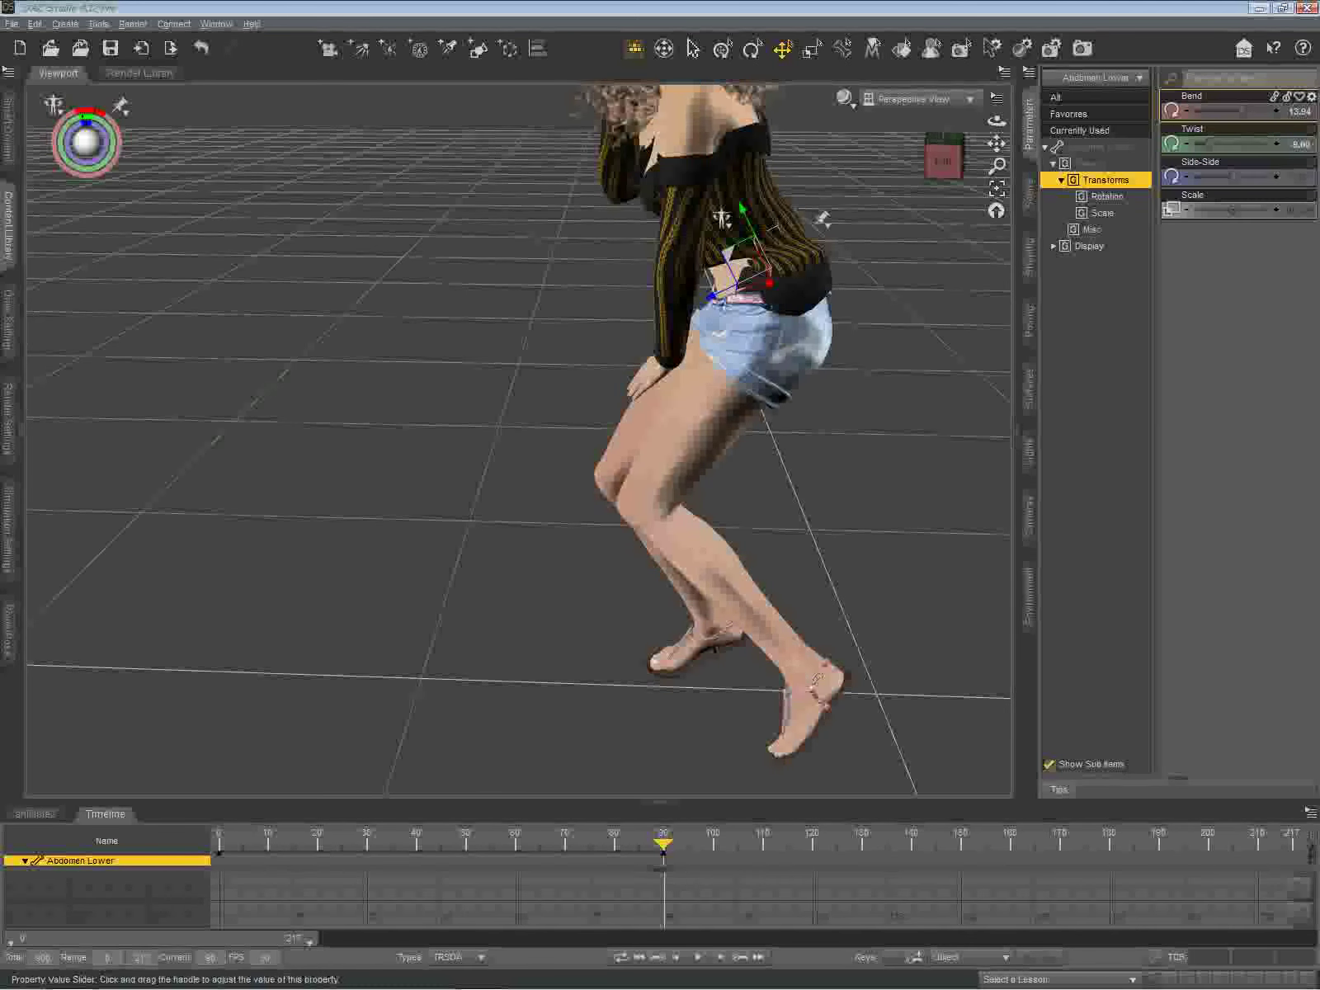
left_click_drag(1242, 111, 1244, 111)
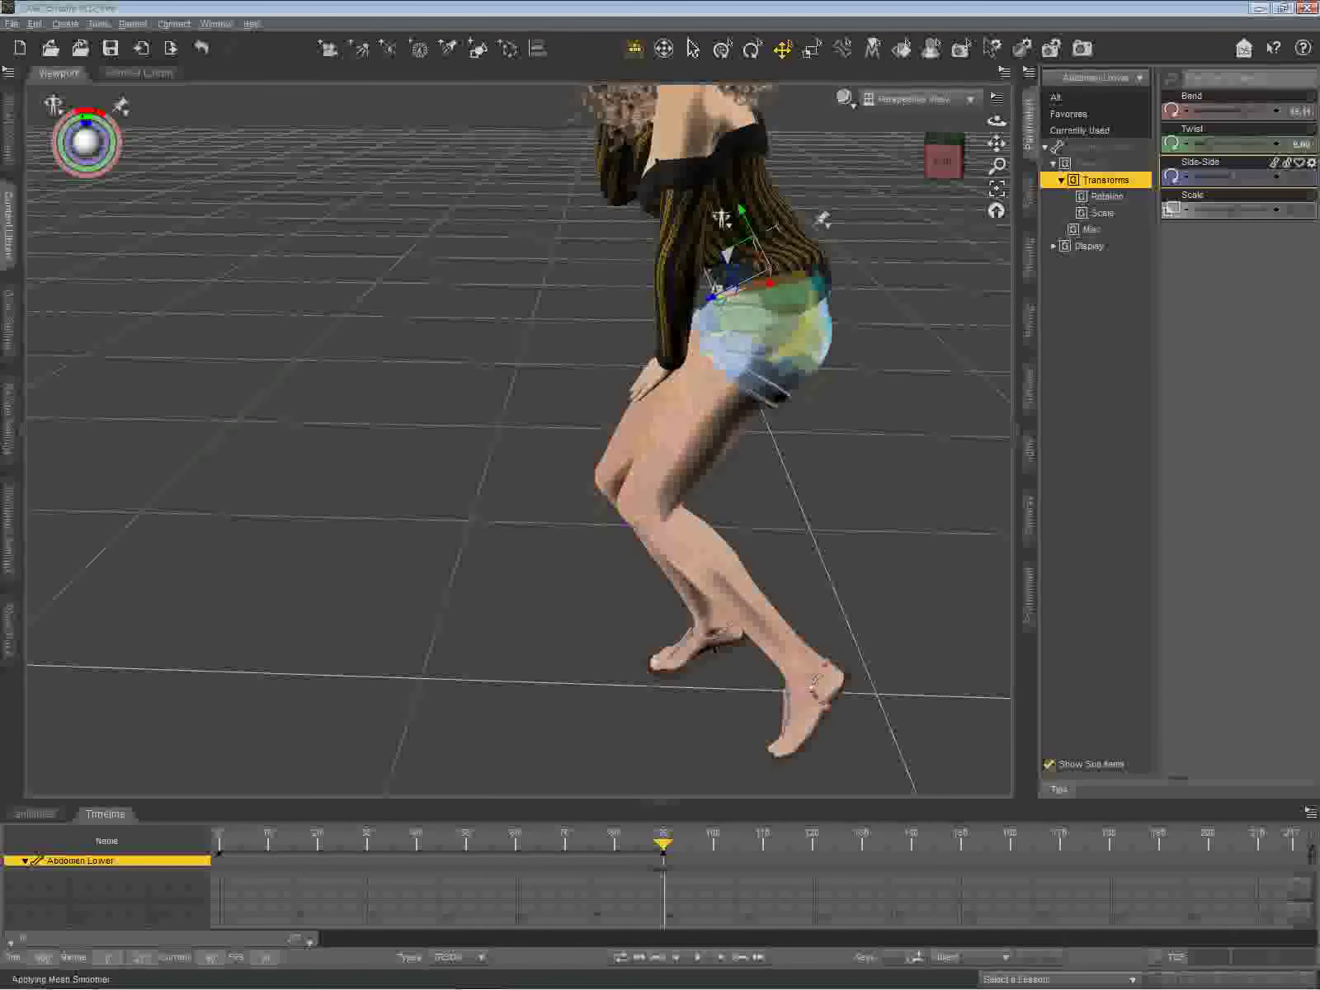
Step: Adjust the Pelvis Bend to about -16.3 to shift the hips and legs backward
left_click(774, 330)
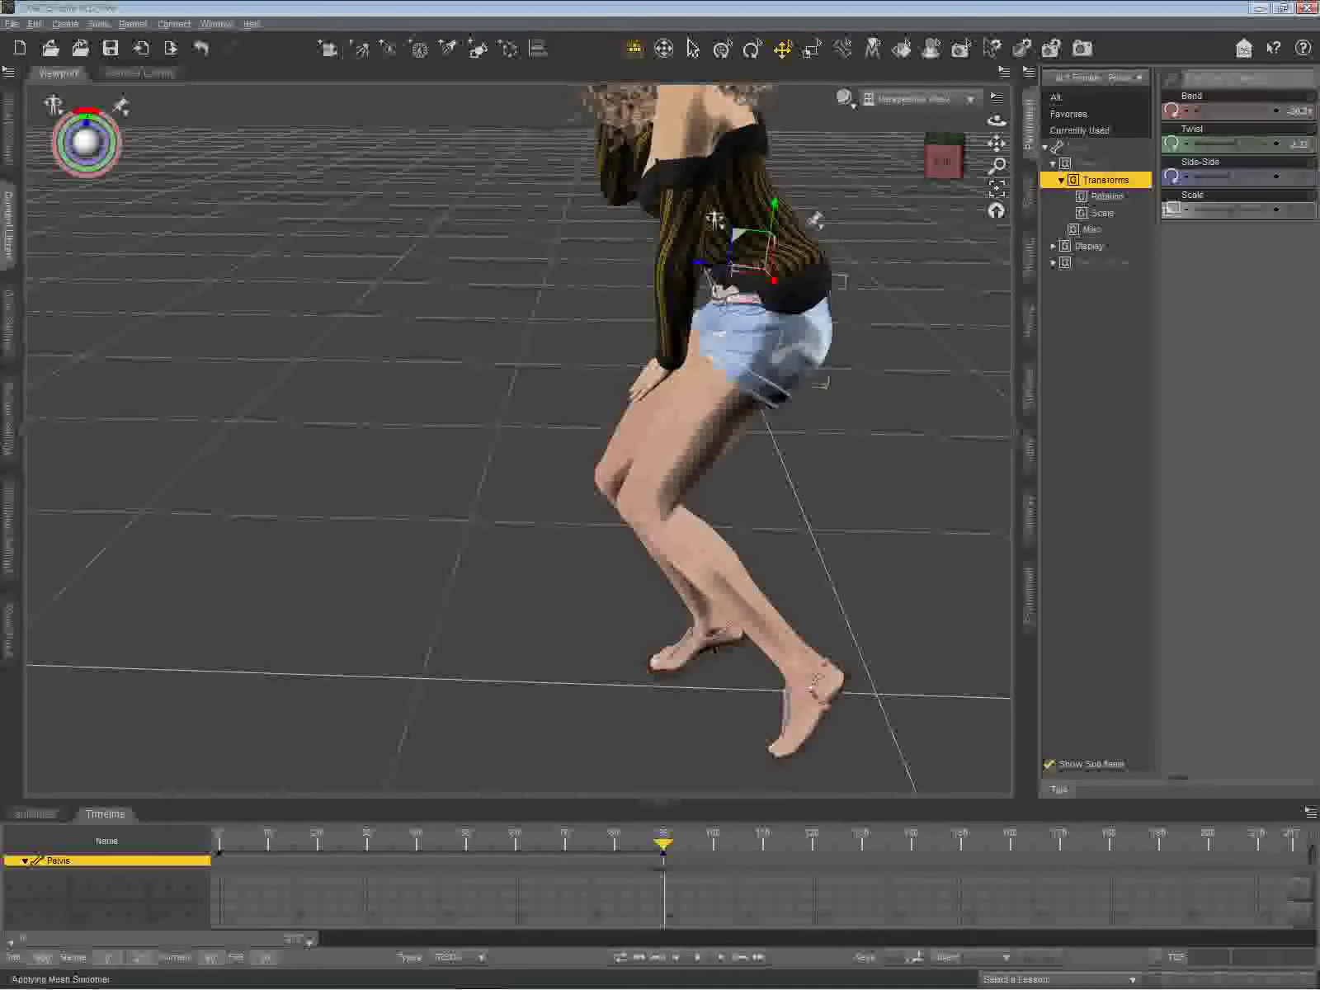
mouse_move(1207, 112)
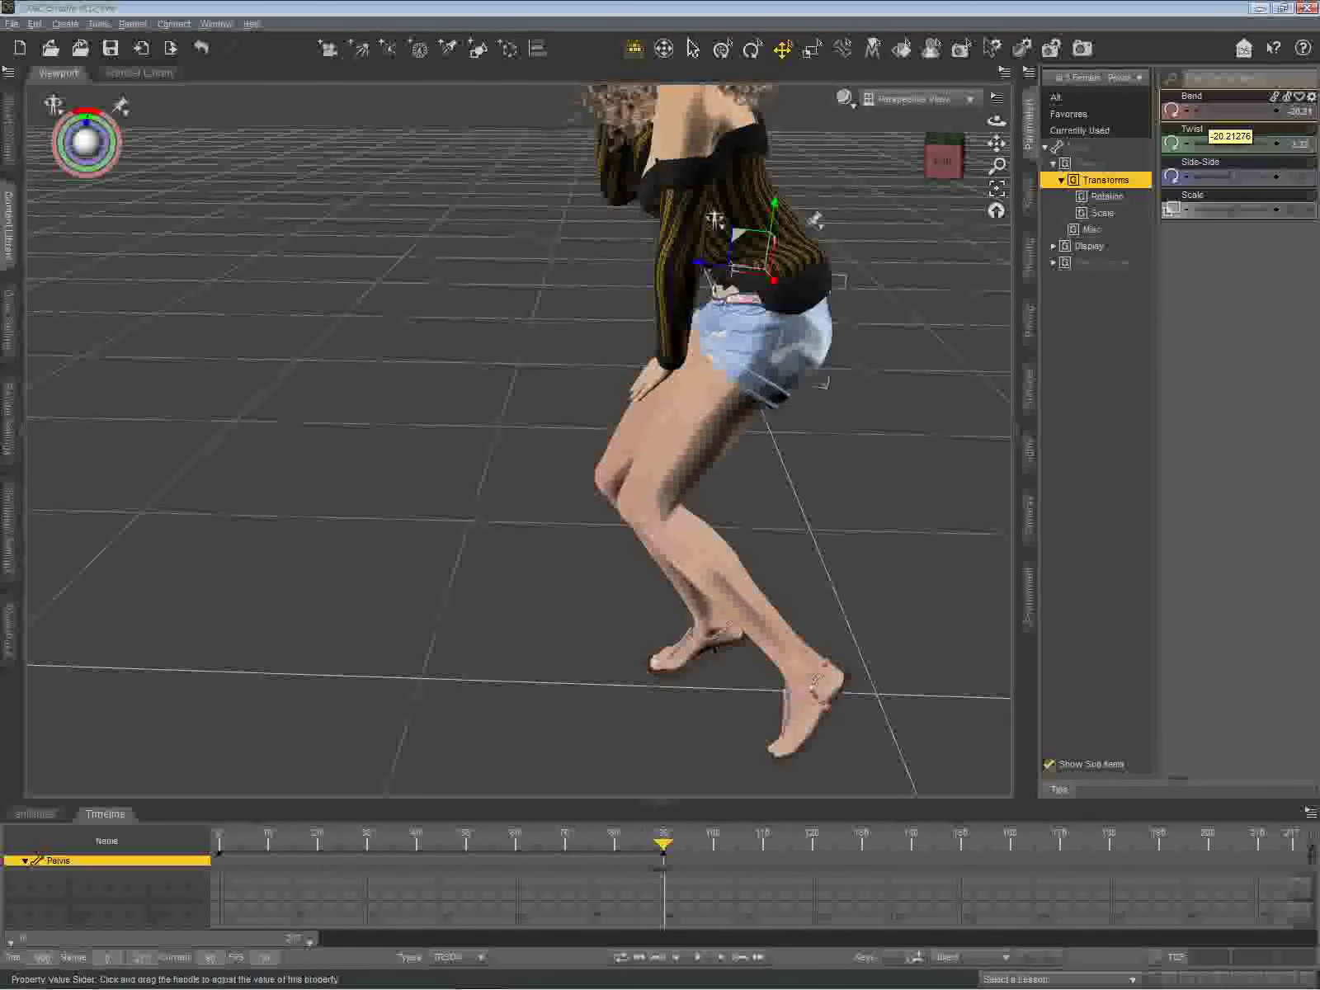
left_click_drag(1207, 112, 1219, 112)
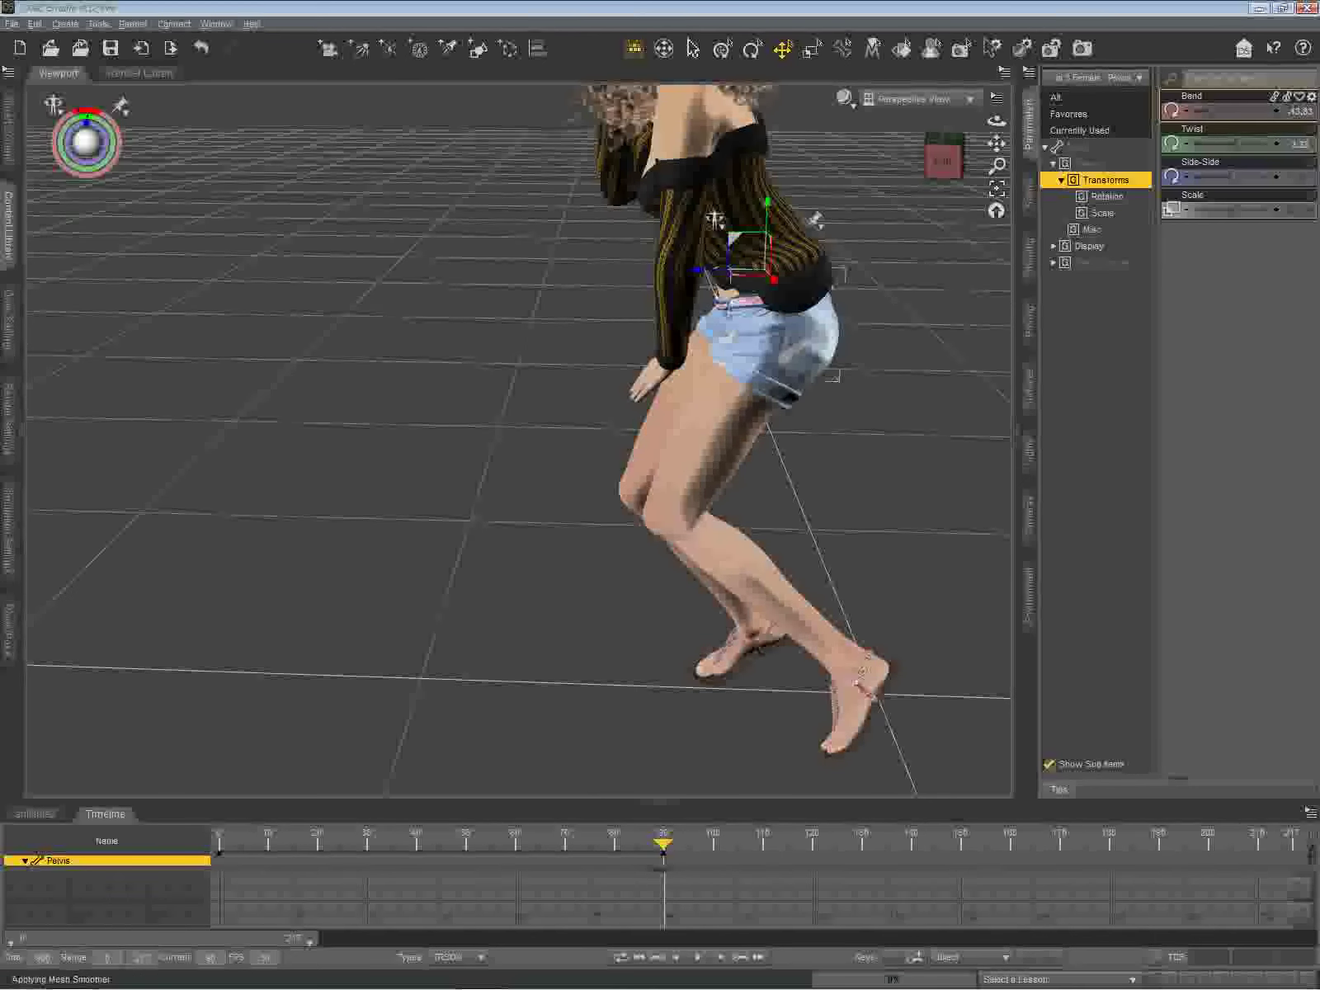
left_click(1187, 111)
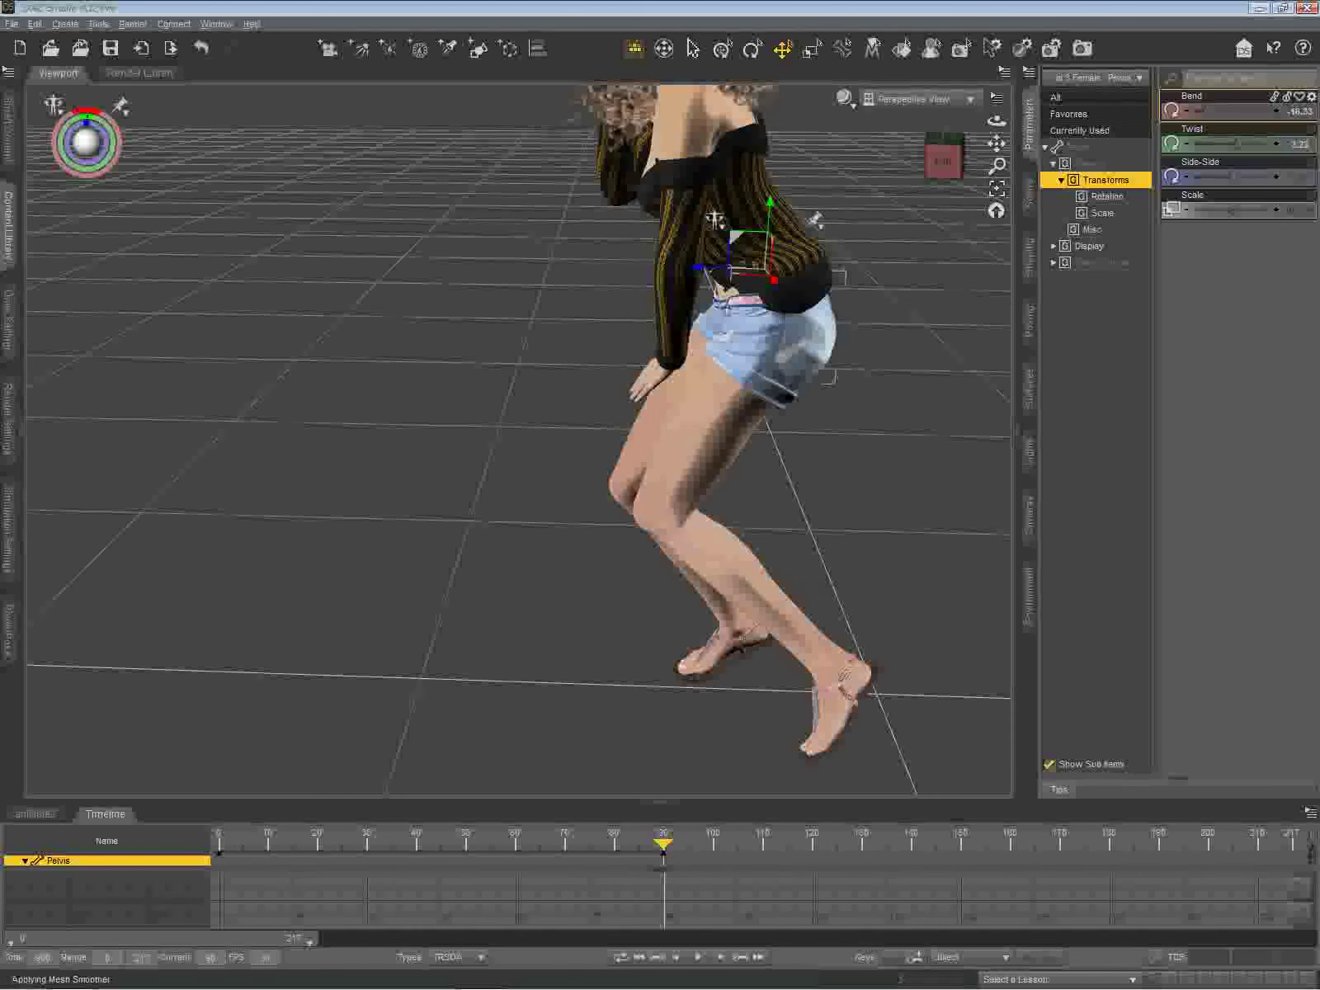
Step: Examine the pose from the front and front-side, and scrub the timeline back to about frame 61
left_click_drag(946, 162, 1221, 237)
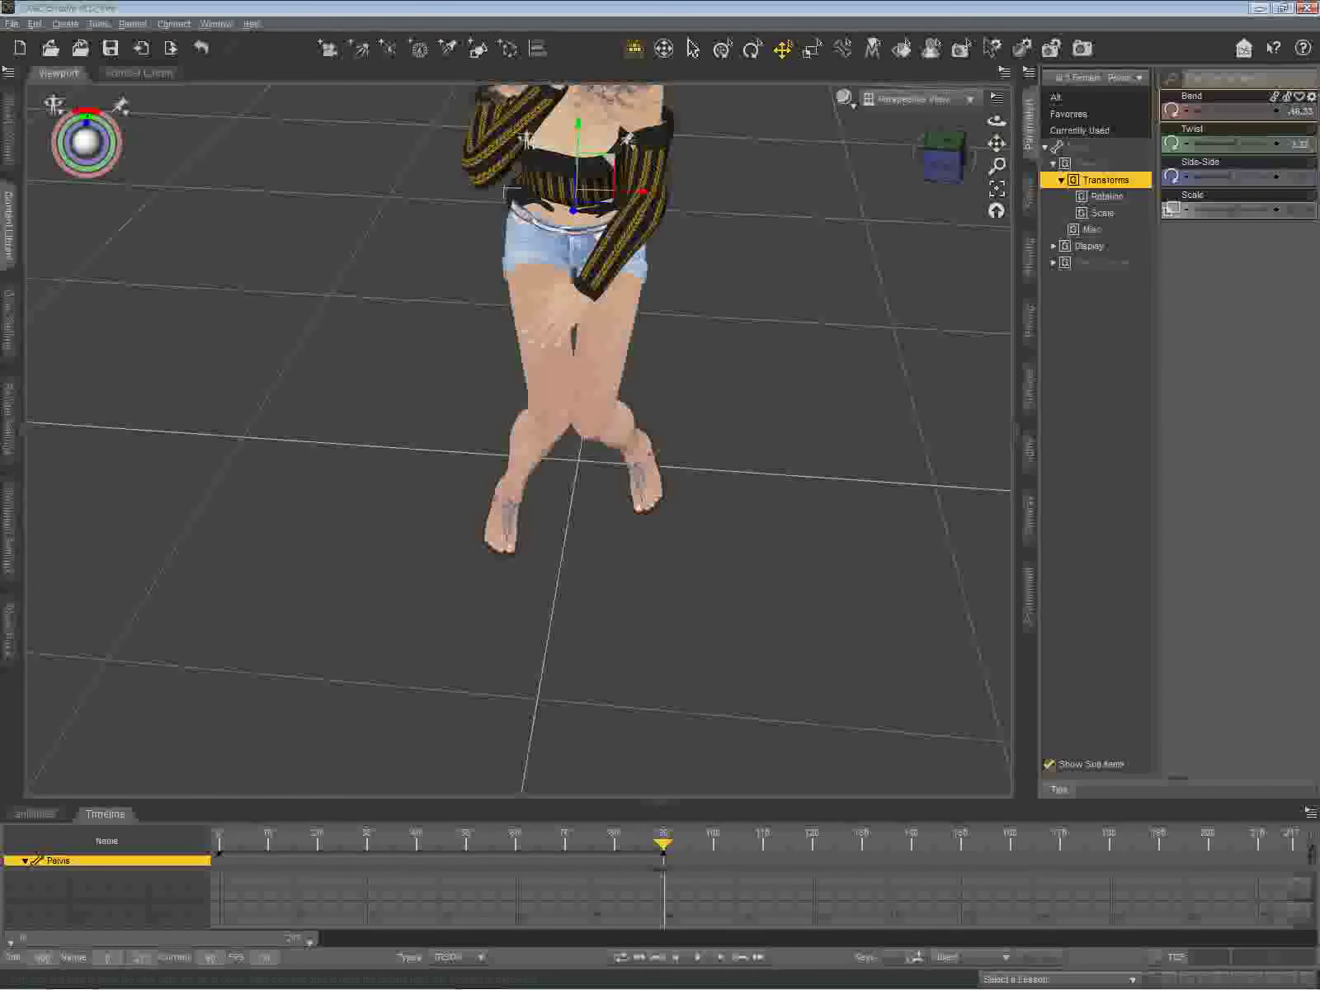
left_click_drag(997, 143, 984, 273)
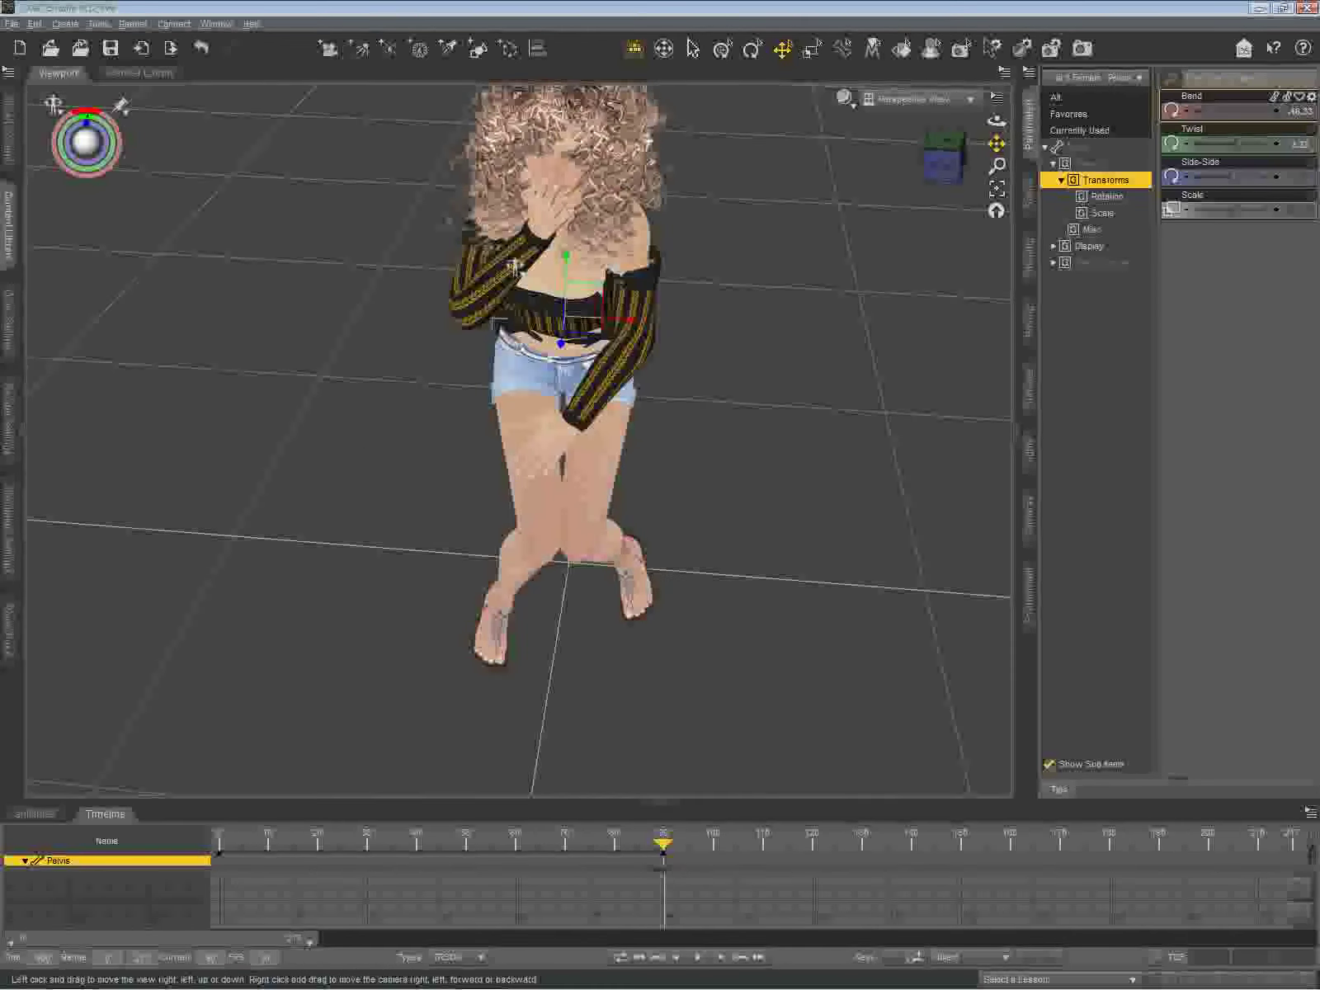
left_click_drag(997, 143, 1074, 25)
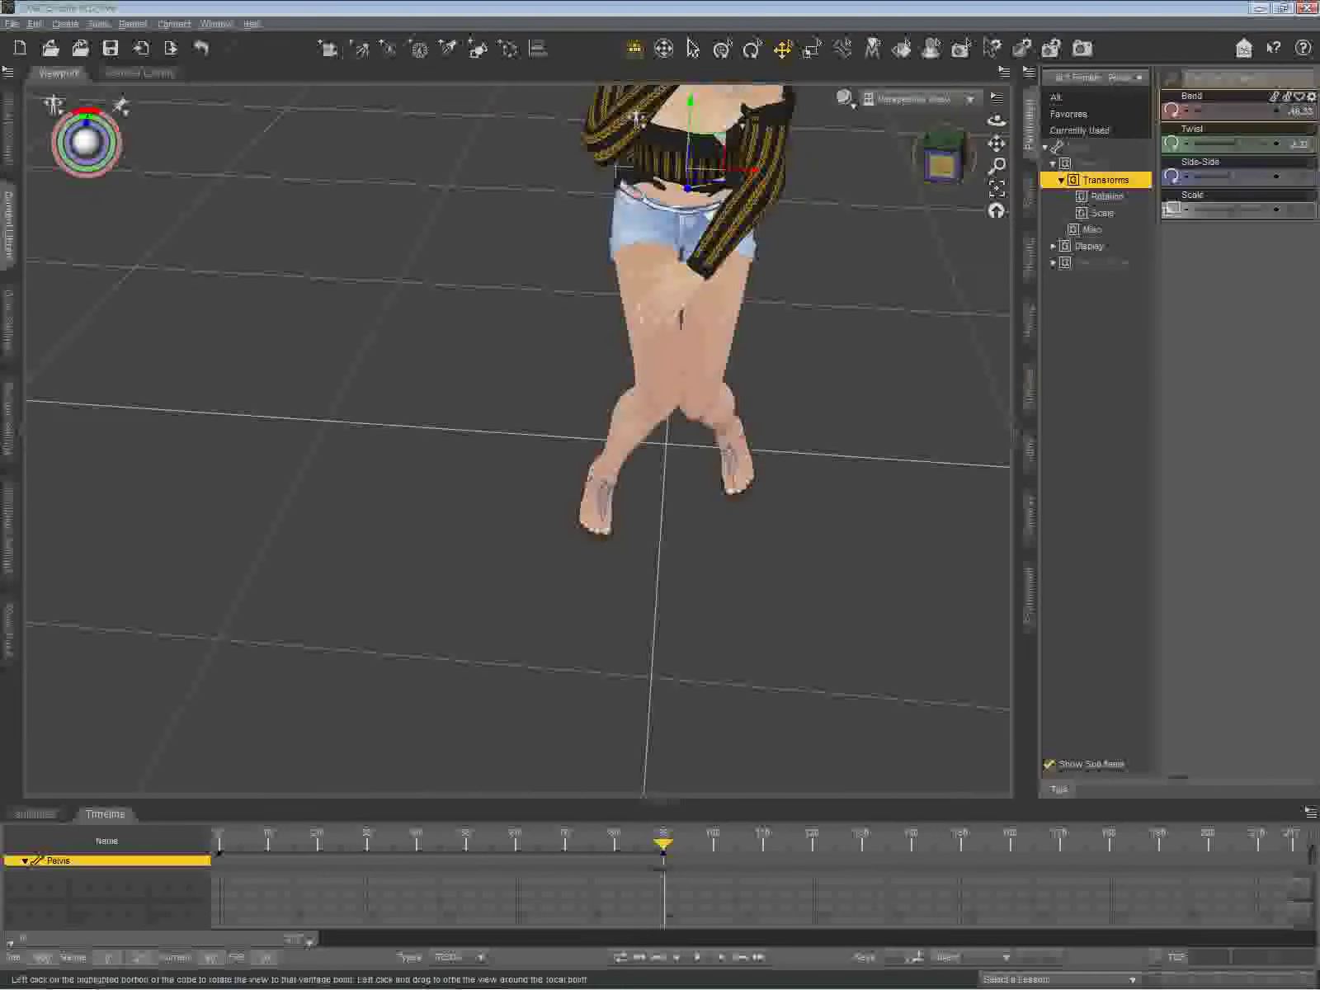
left_click_drag(941, 167, 845, 99)
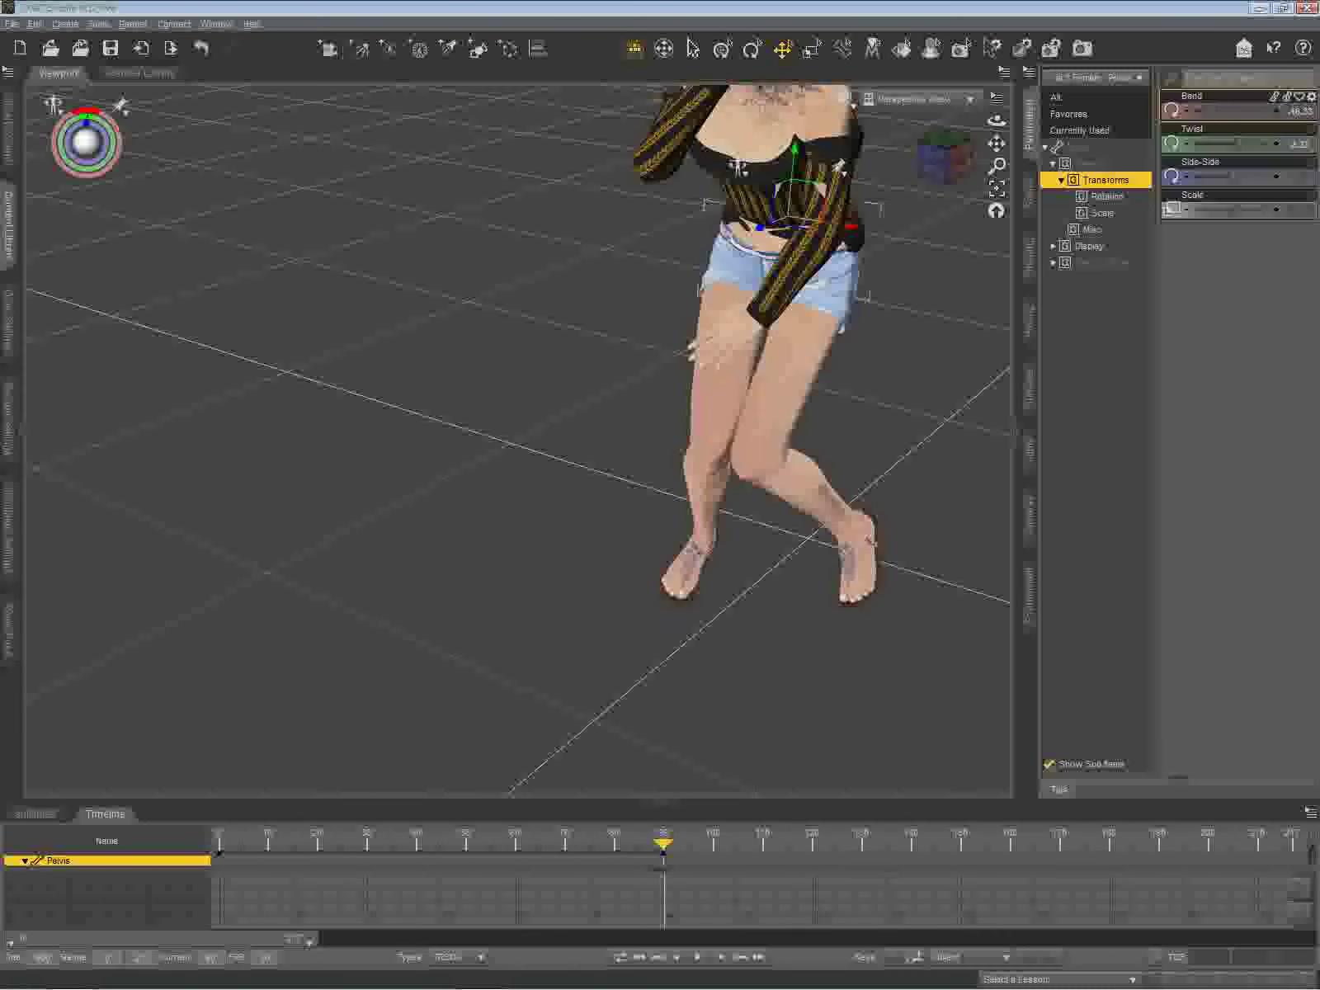
left_click(589, 843)
left_click_drag(589, 843, 520, 844)
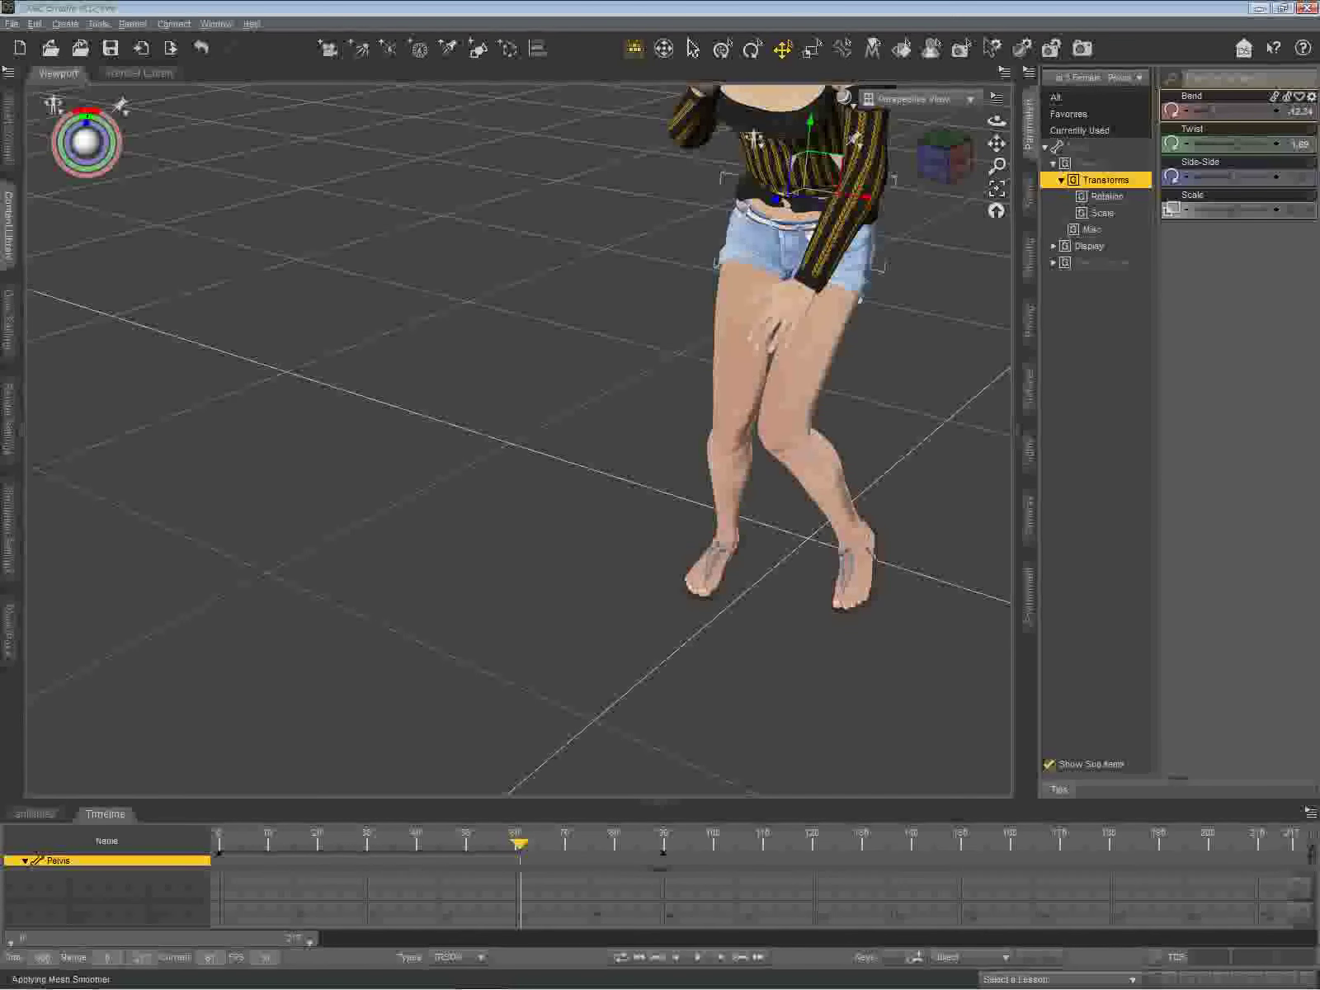
Step: Check the running processes in Windows Task Manager and minimize its window
mouse_move(660, 988)
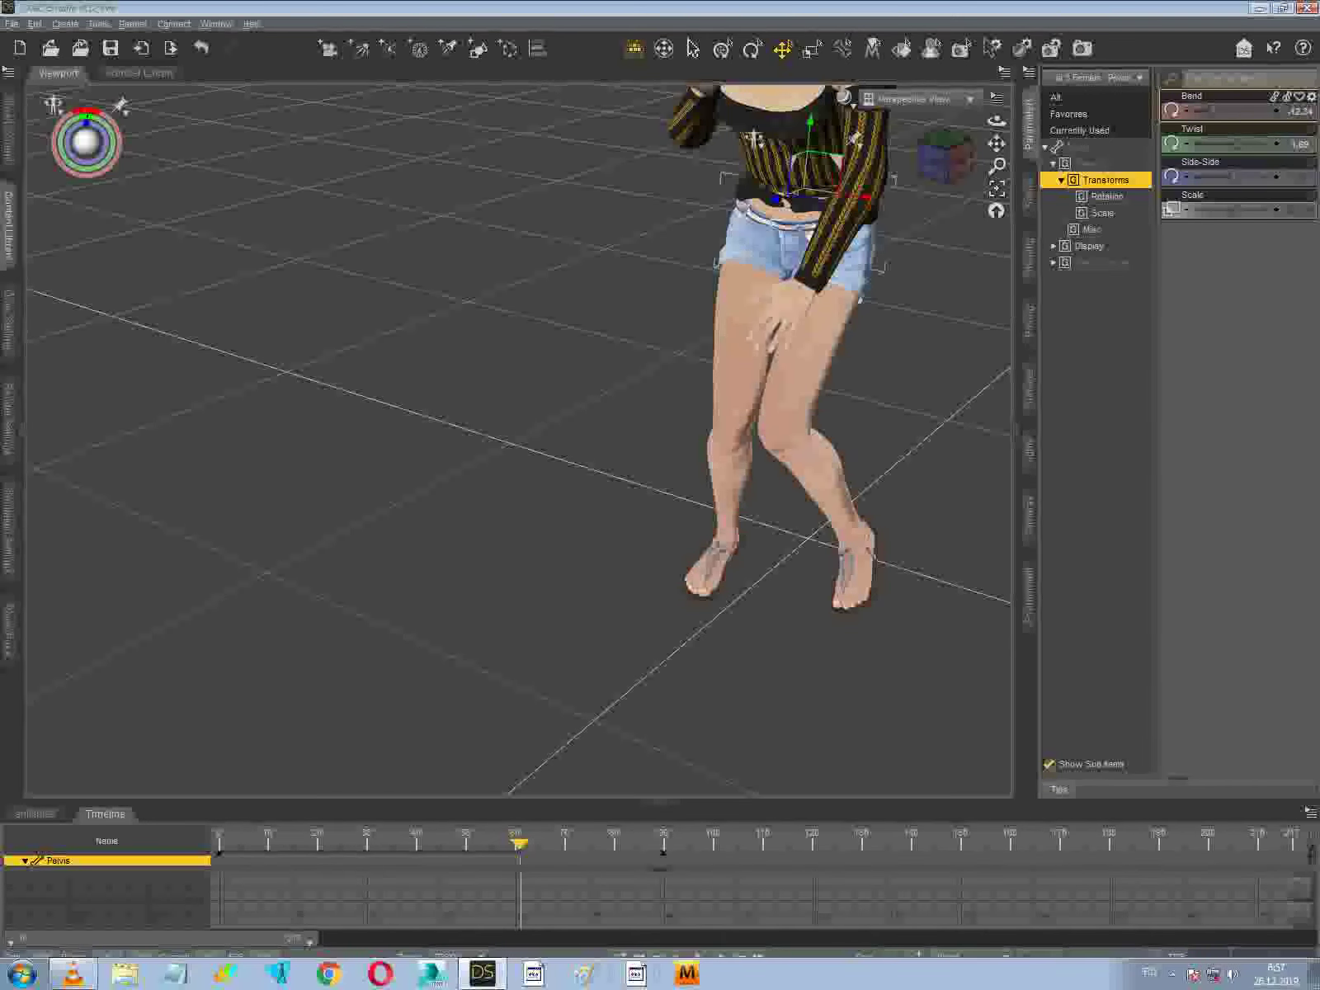
right_click(790, 976)
left_click(881, 930)
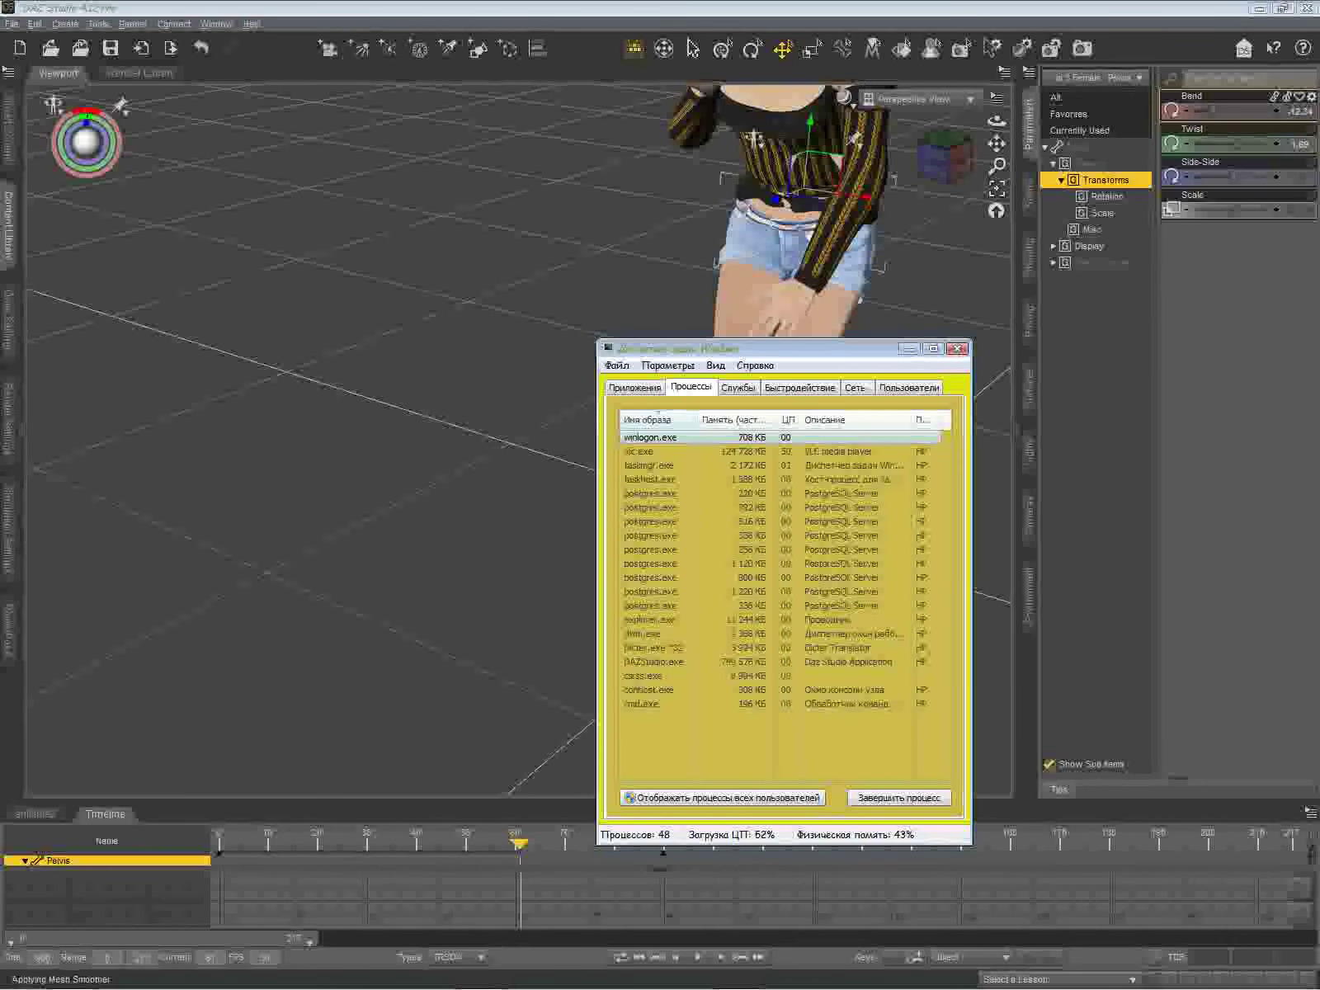
left_click(909, 349)
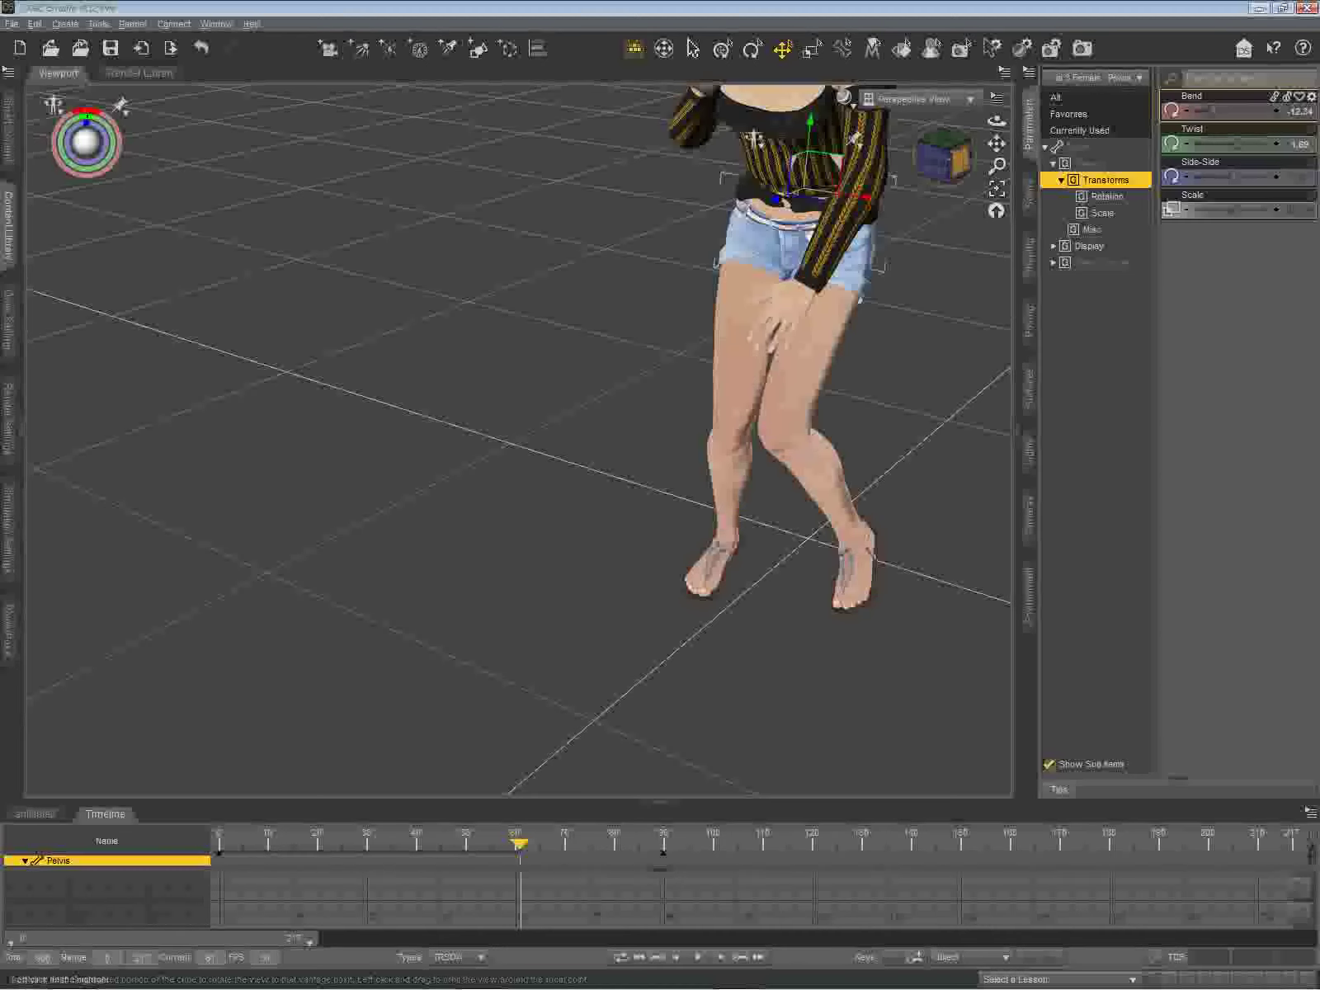
Step: Select the LowSweater garment instead of the pelvis and display its shaping morphs
mouse_move(960, 162)
left_mouse_down()
mouse_move(940, 191)
mouse_move(922, 161)
mouse_move(964, 167)
left_mouse_up()
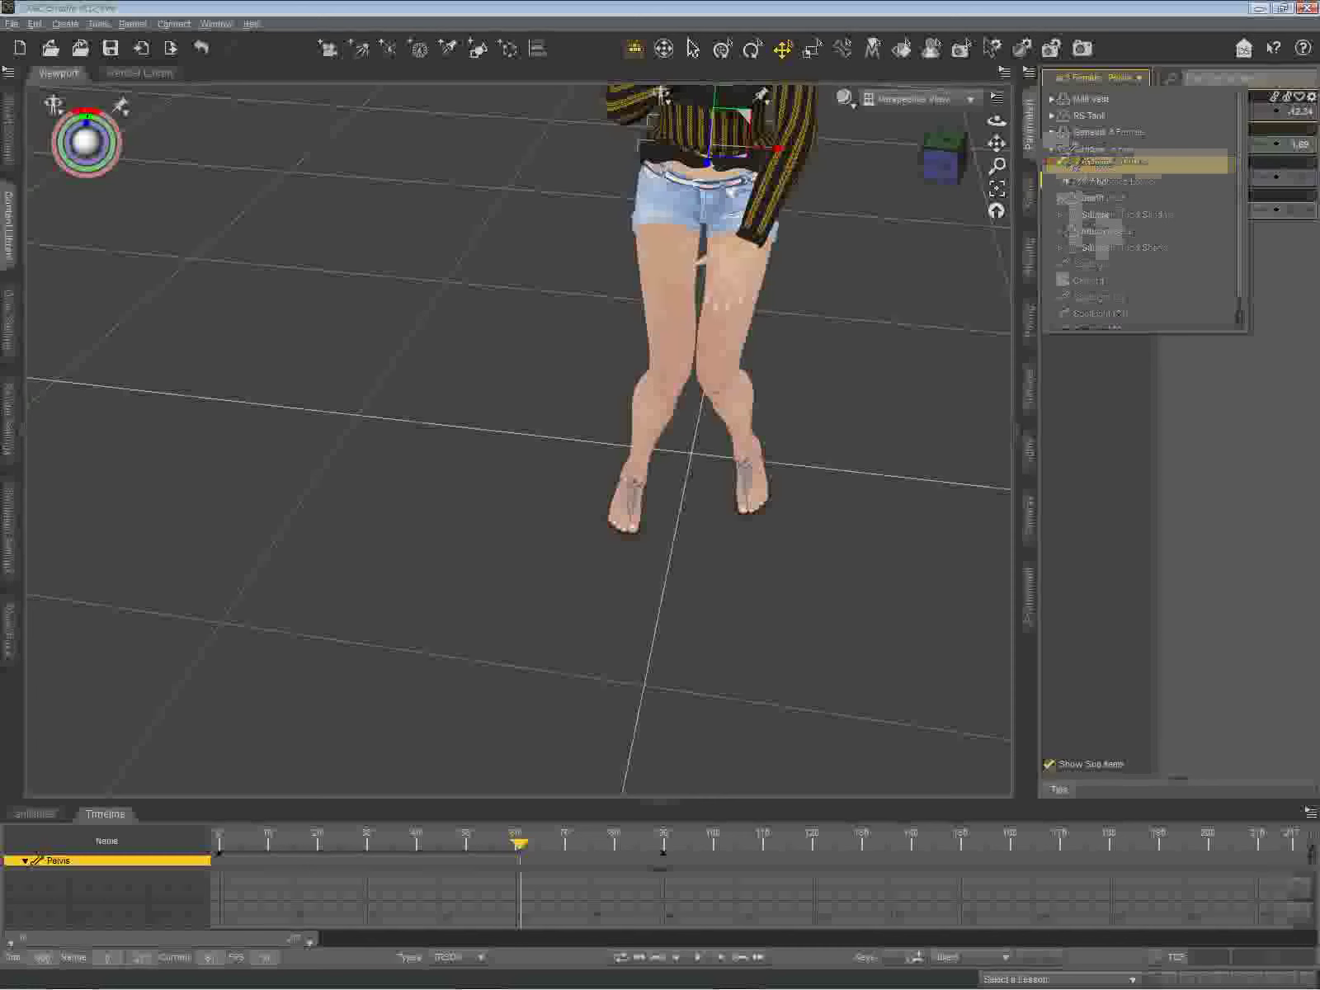
scroll(1155, 304, "down", 1)
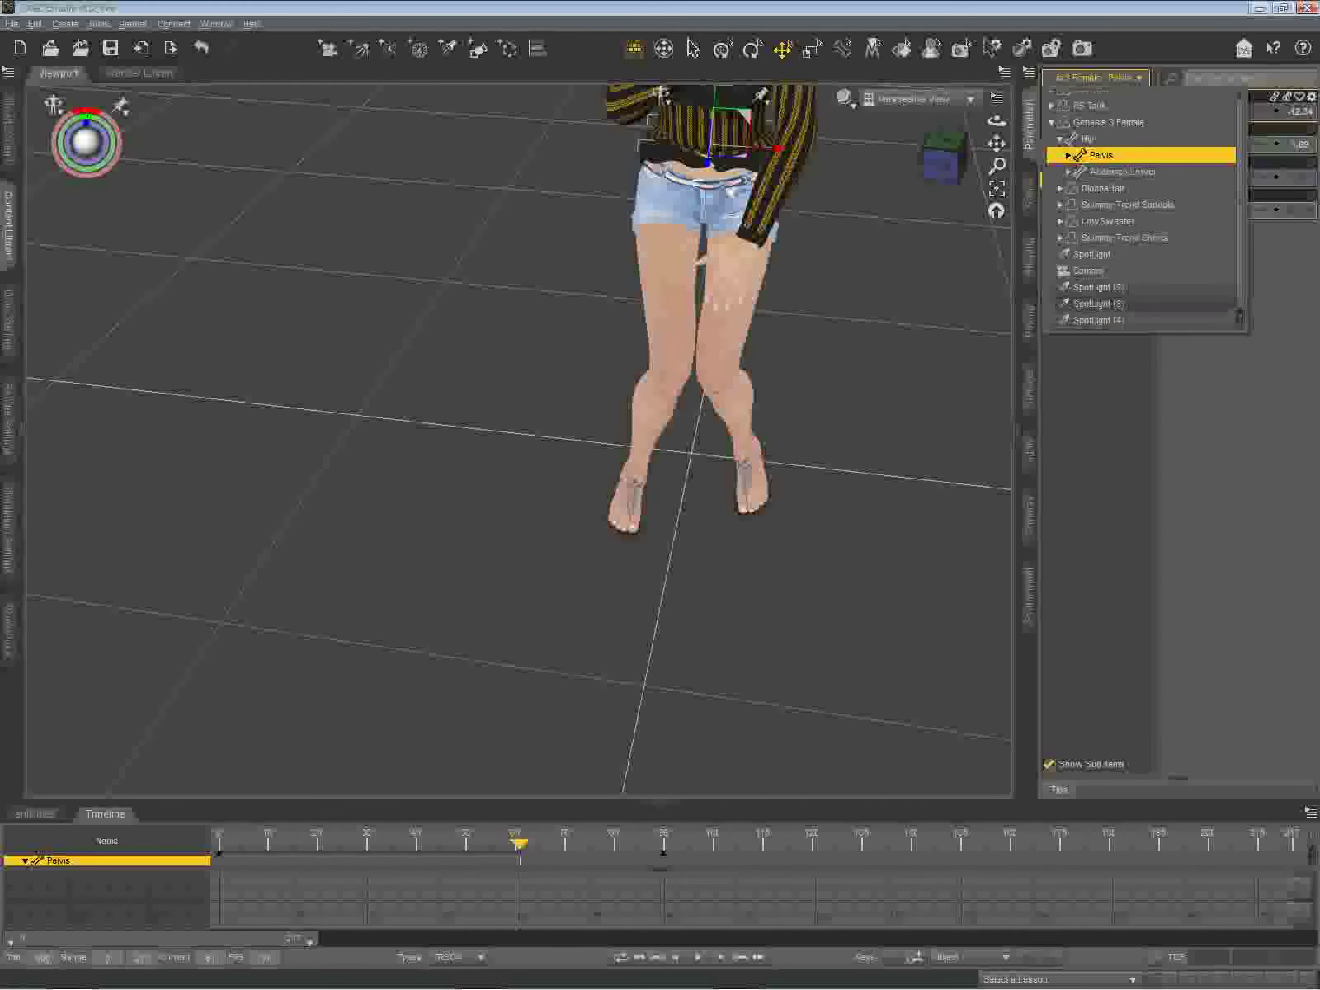
left_click(1108, 221)
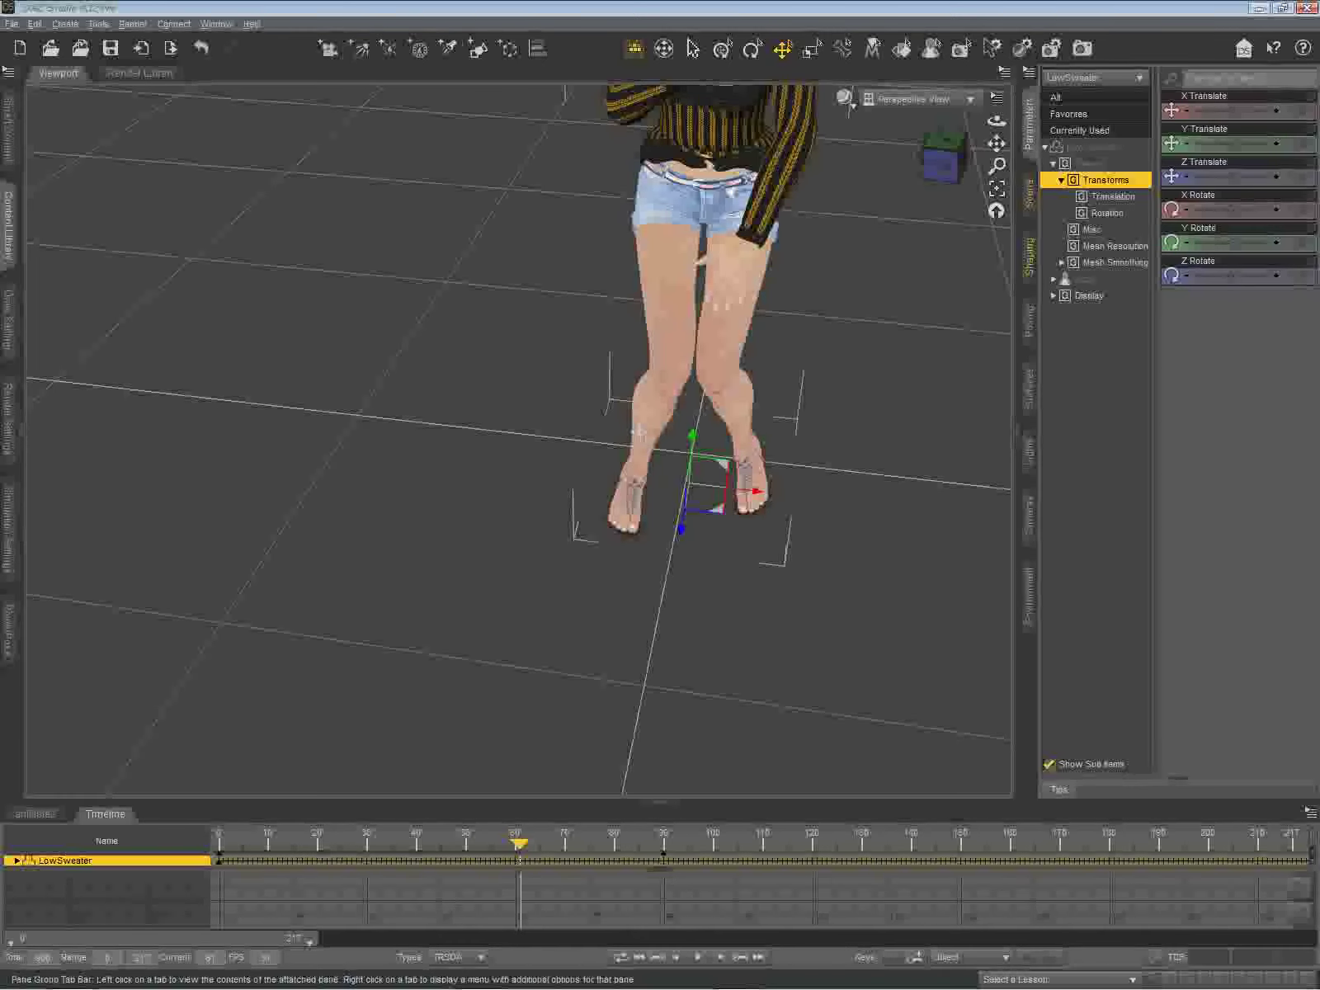
left_click(1029, 257)
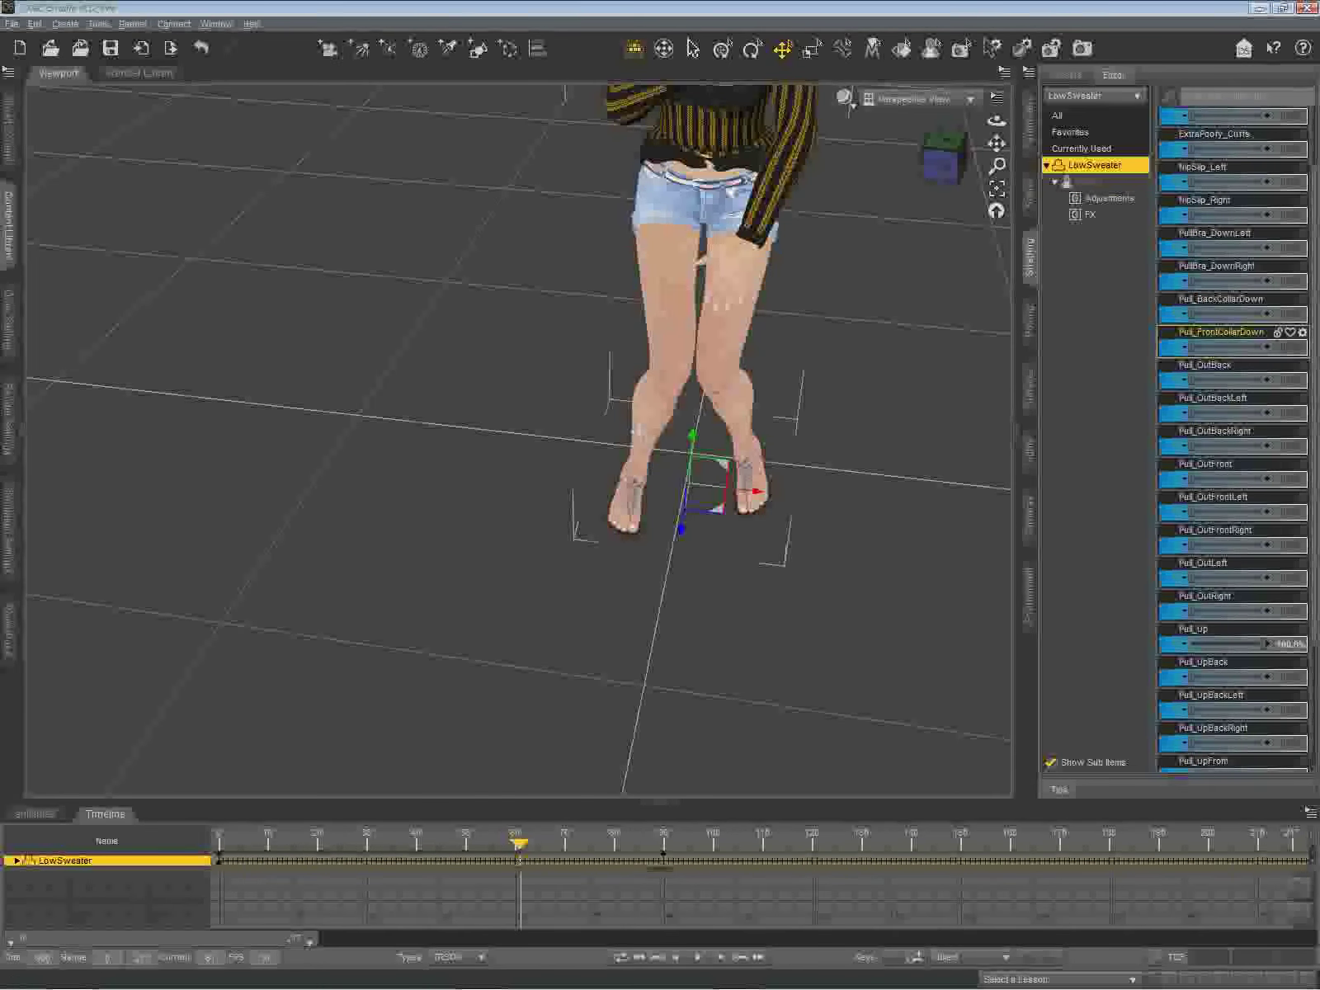
scroll(1233, 334, "down", 4)
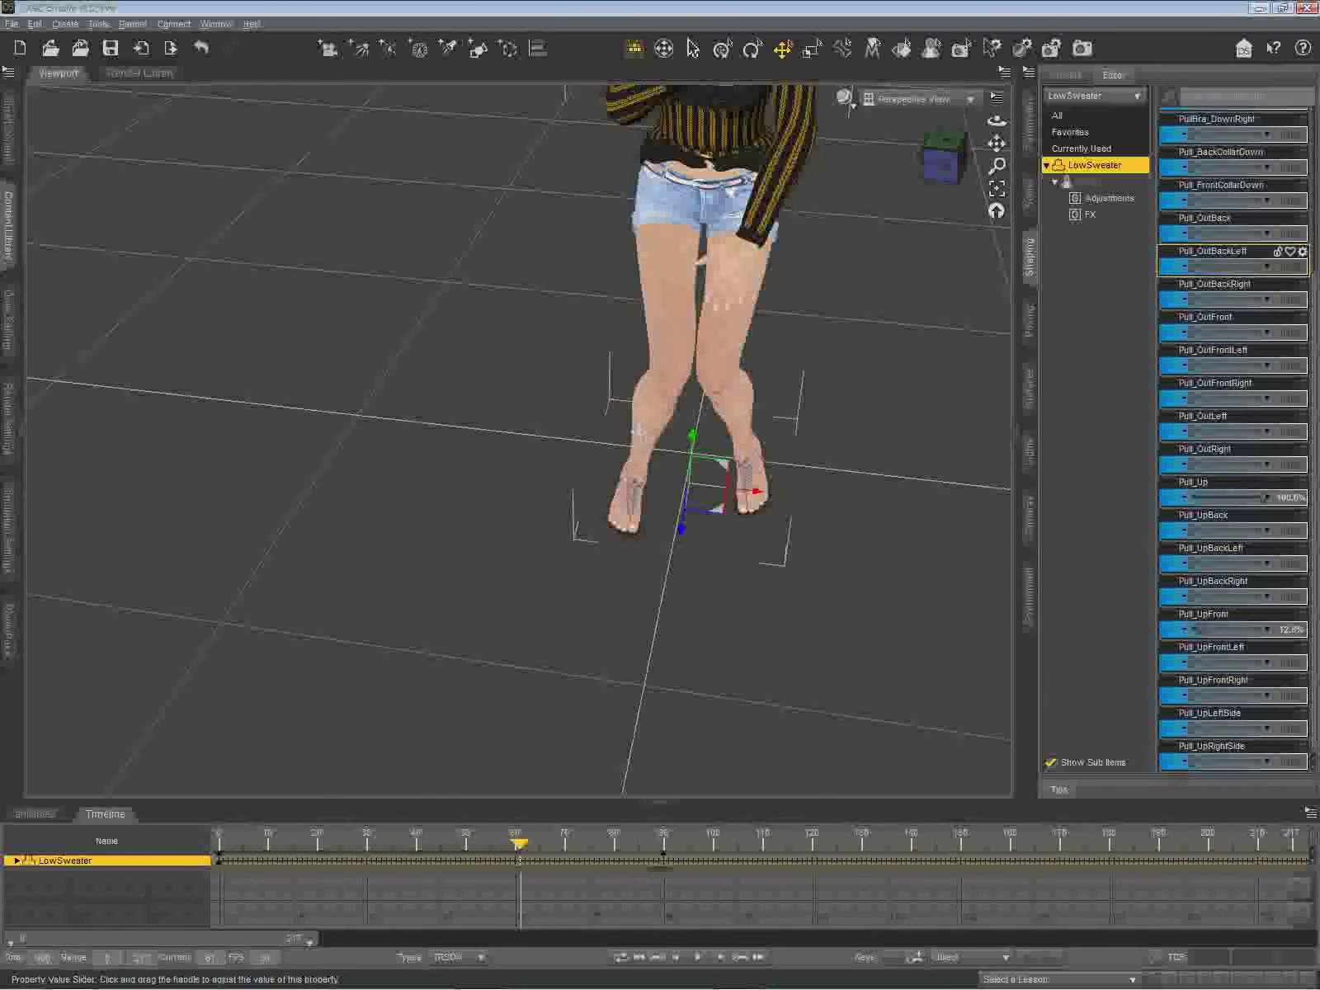
scroll(1233, 264, "up", 3)
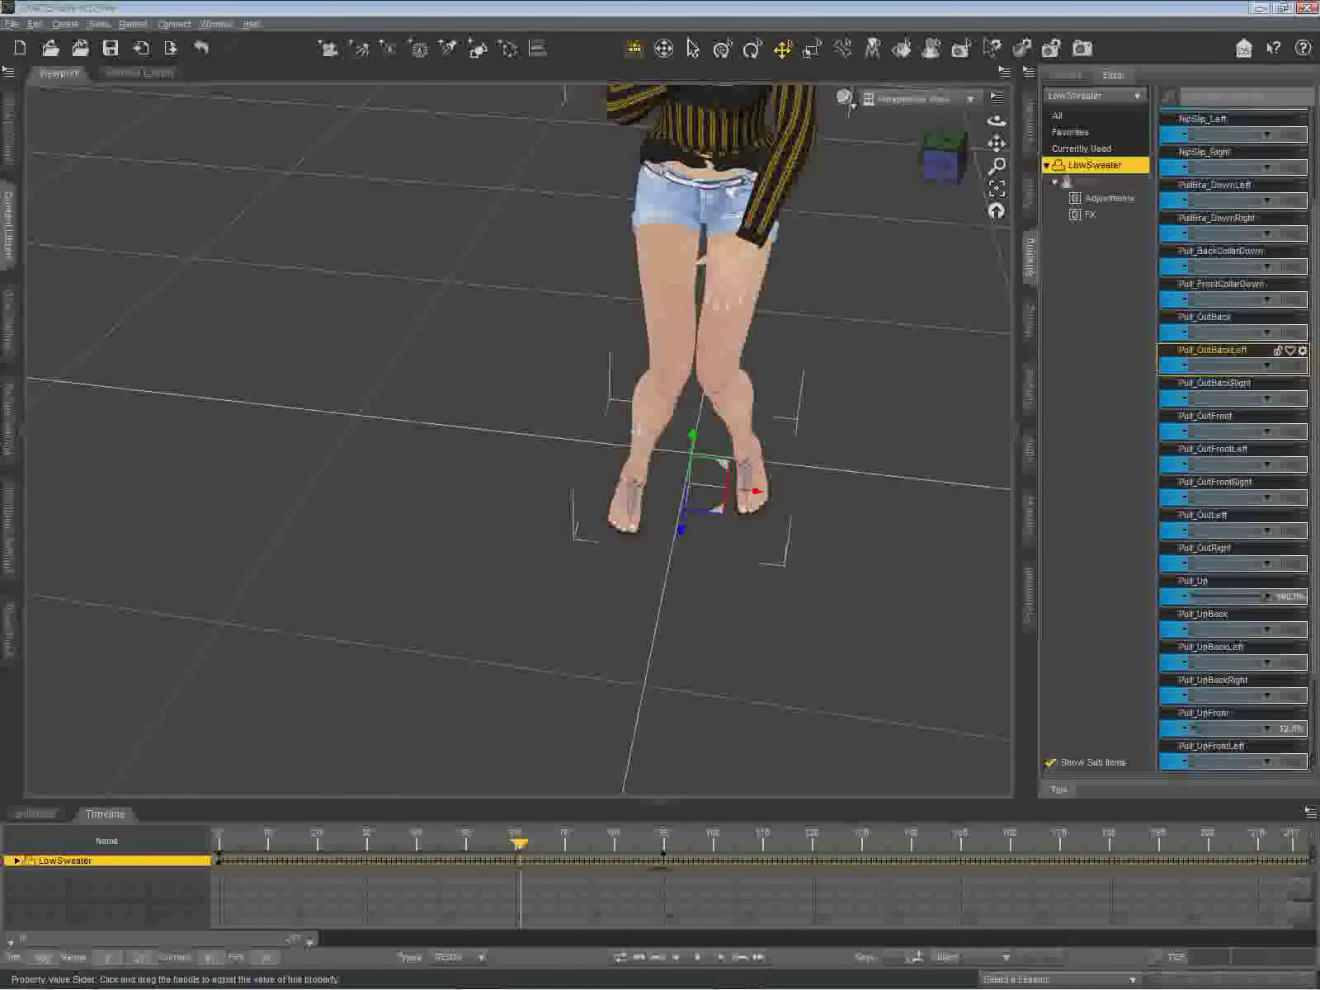
Step: Try the sweater's Pull_OutBackLeft morph at about 7% and return it to zero
mouse_move(1195, 365)
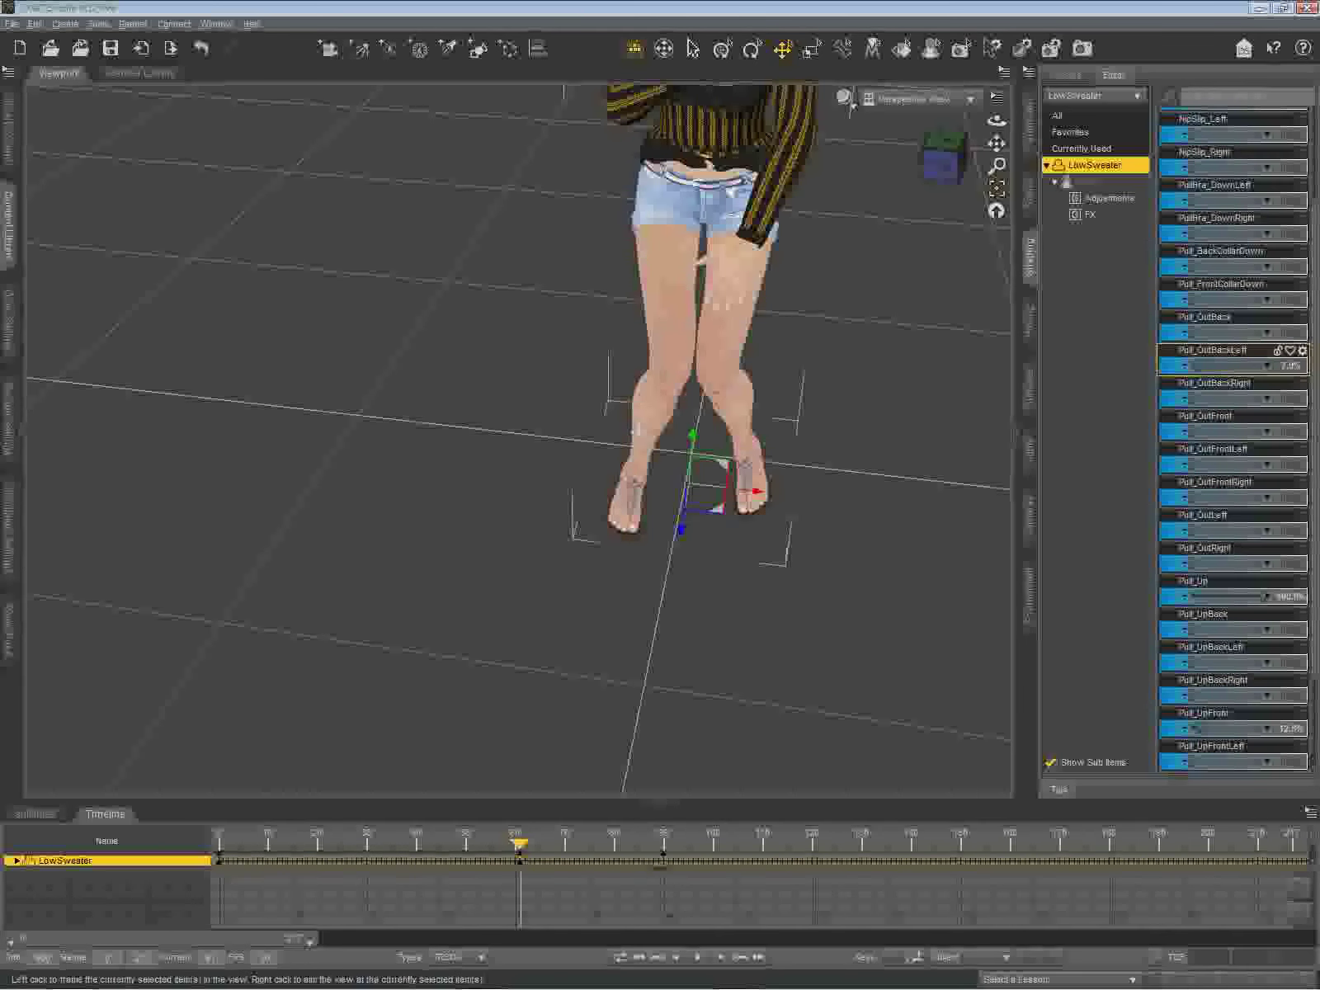
mouse_move(997, 143)
left_mouse_down()
mouse_move(996, 197)
mouse_move(997, 164)
left_mouse_up()
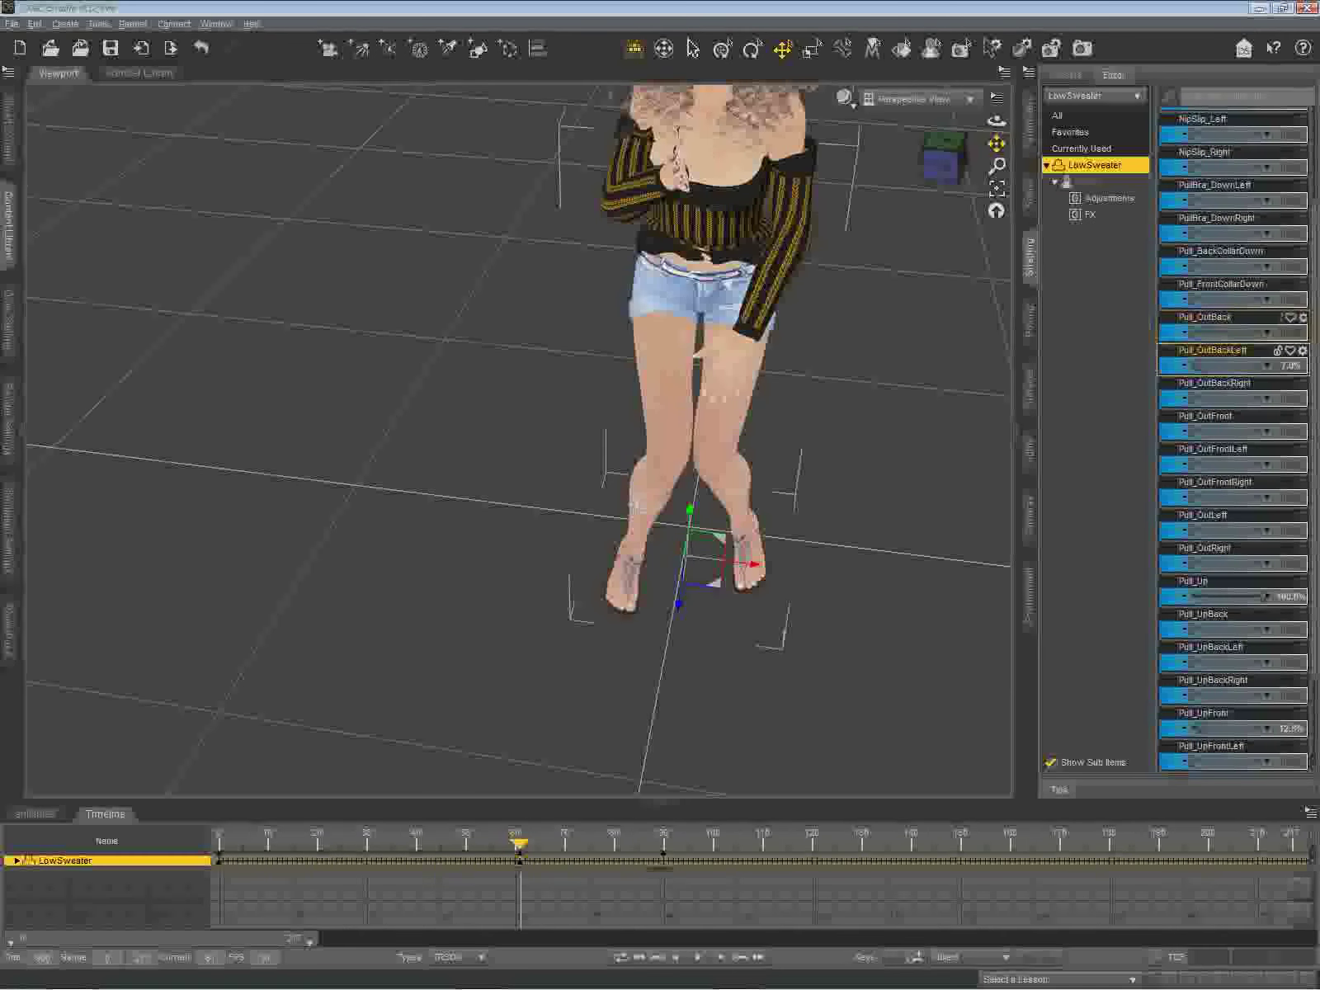
mouse_move(1200, 365)
left_mouse_down()
mouse_move(1259, 365)
mouse_move(1188, 366)
left_mouse_up()
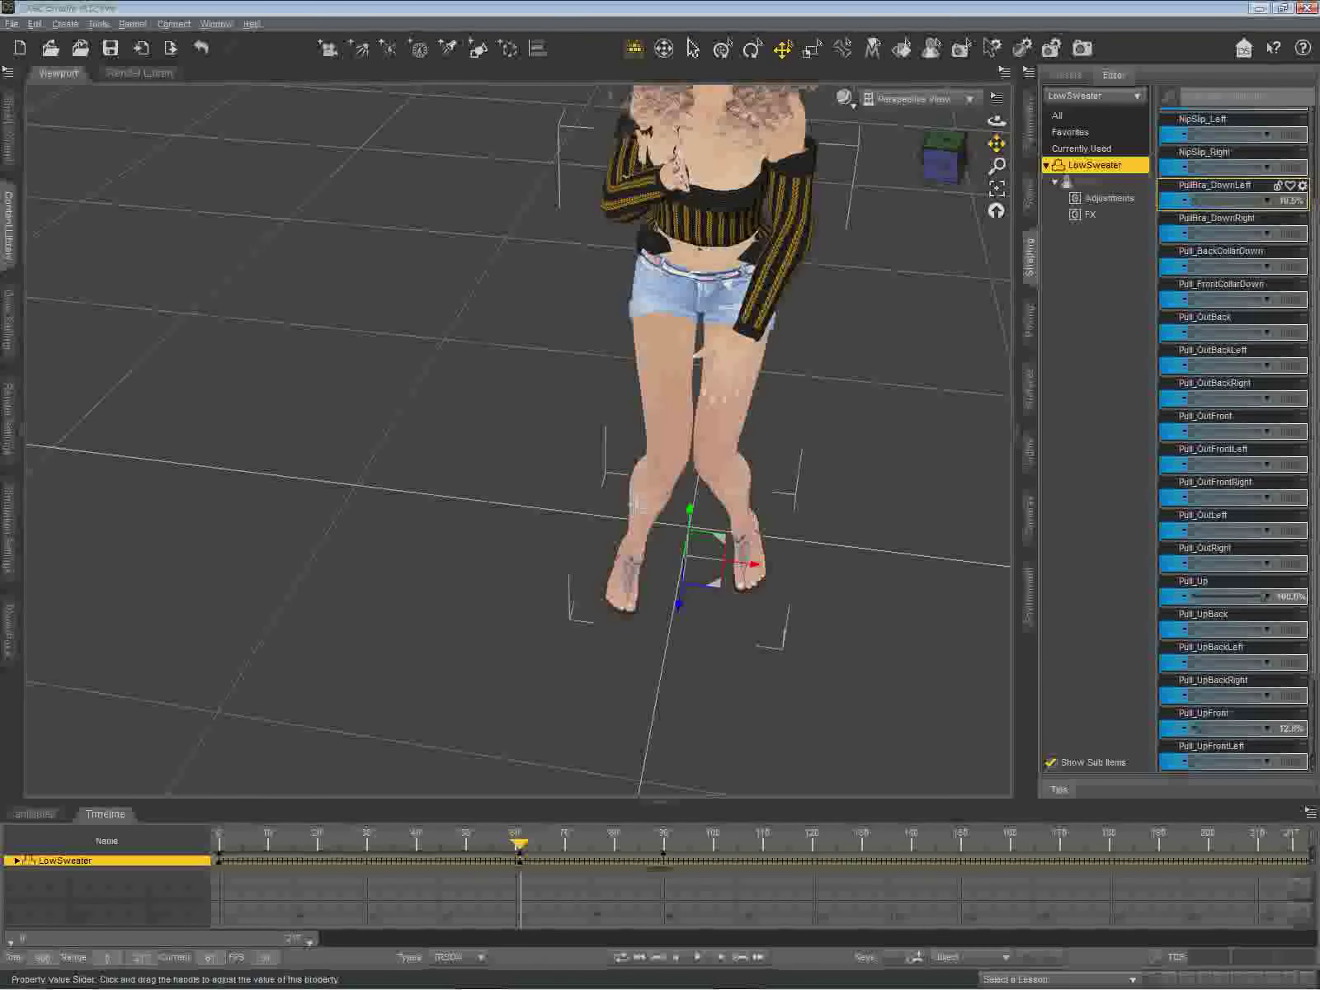
Step: Set the sweater's PullBra_DownLeft morph to about 6% near frame 61 and about 22.1% at frame 90
left_click_drag(1198, 202, 1195, 201)
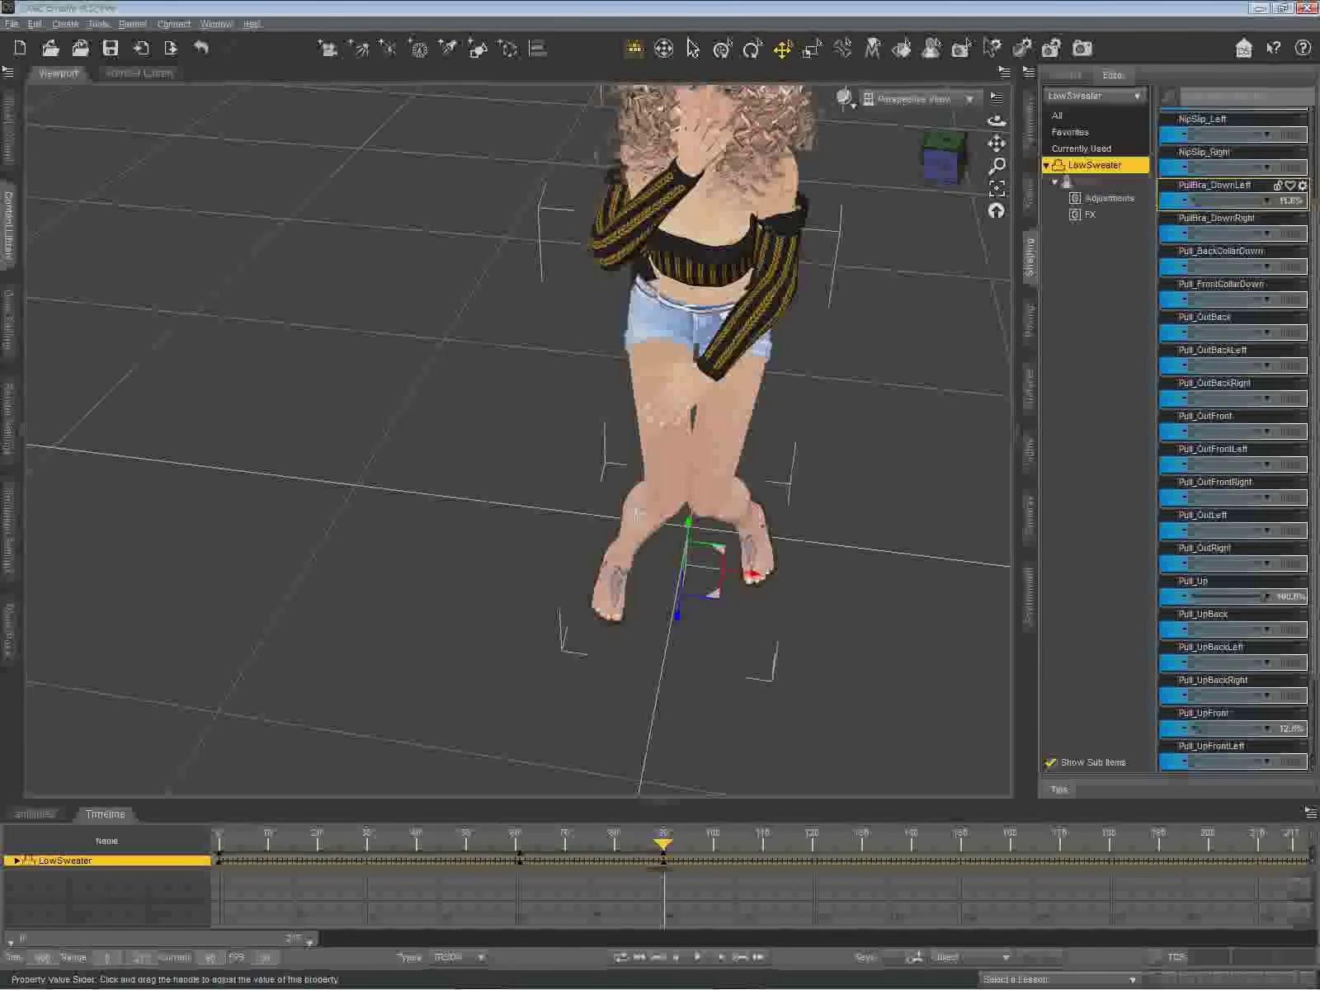
left_click_drag(1195, 202, 1209, 202)
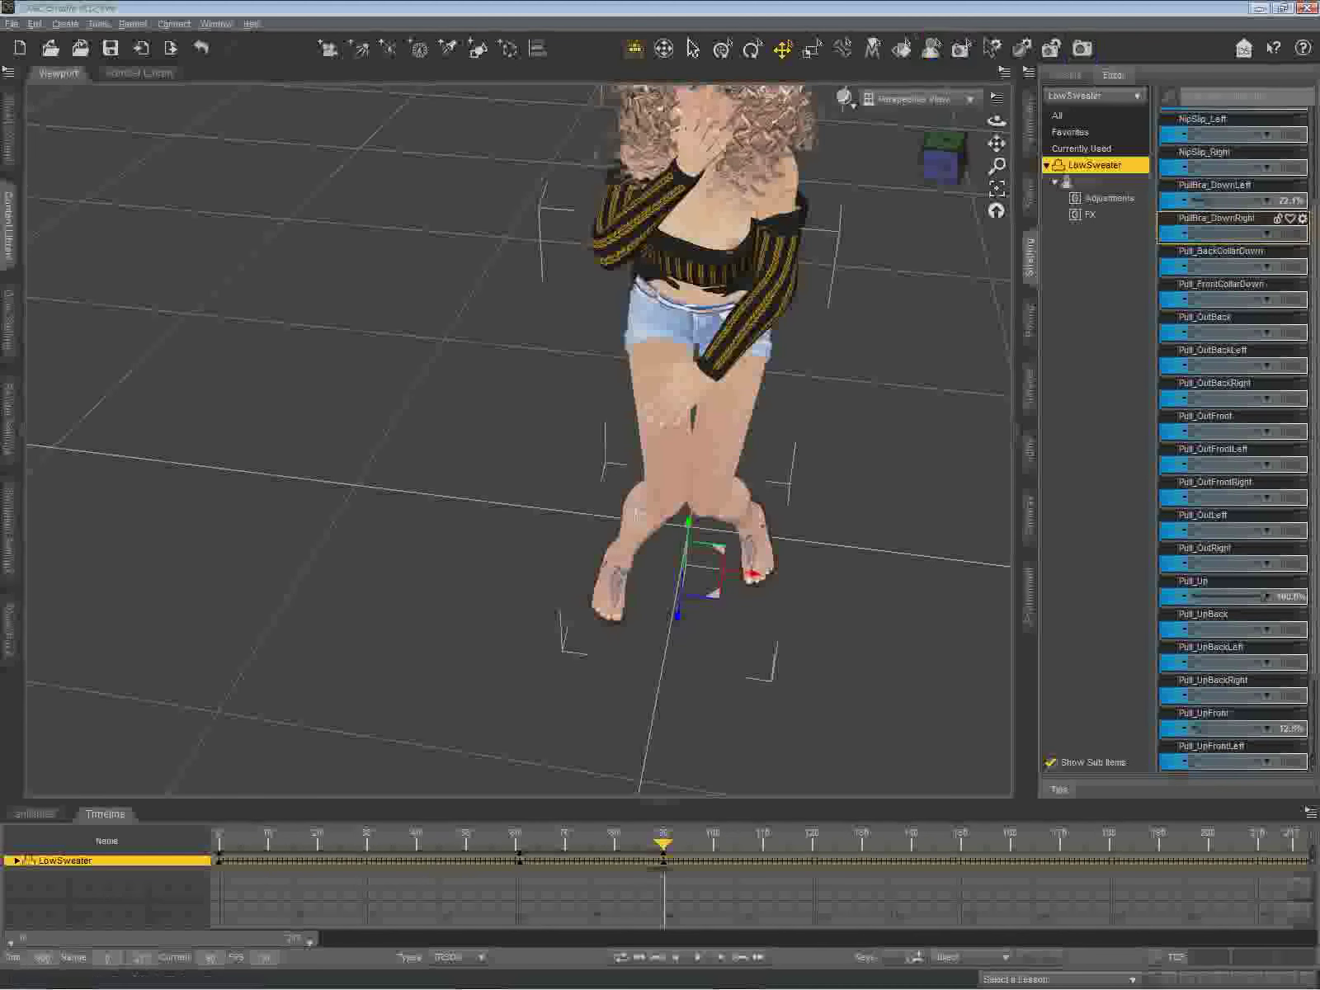
Step: Raise the sweater's NipSlip_Left morph to about 37.2% at frame 90 and reduce it near frame 61
left_click_drag(943, 157, 868, 165)
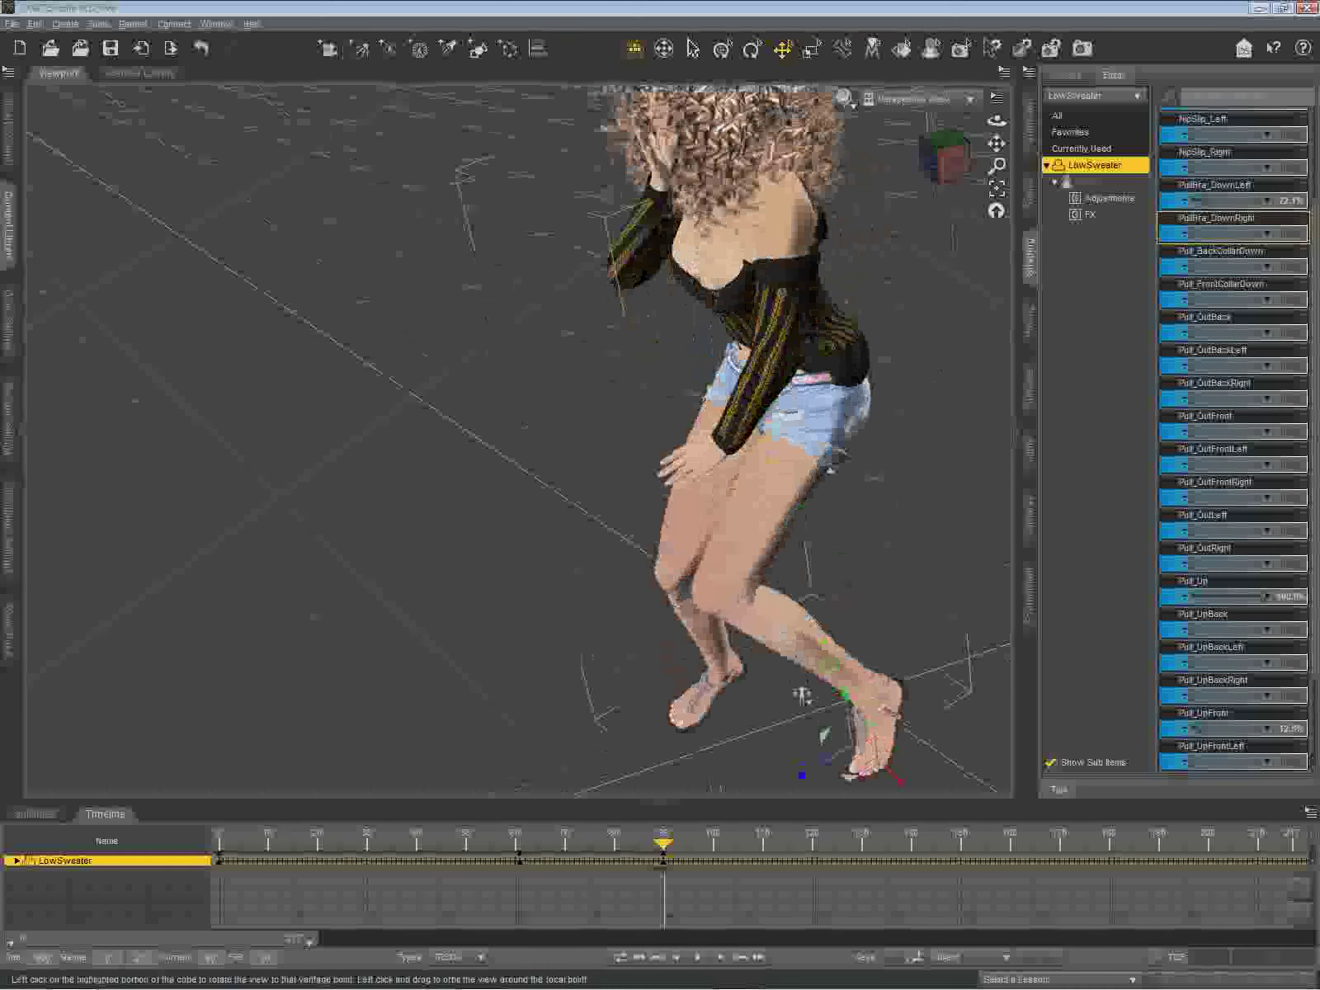
left_click_drag(802, 695, 780, 746)
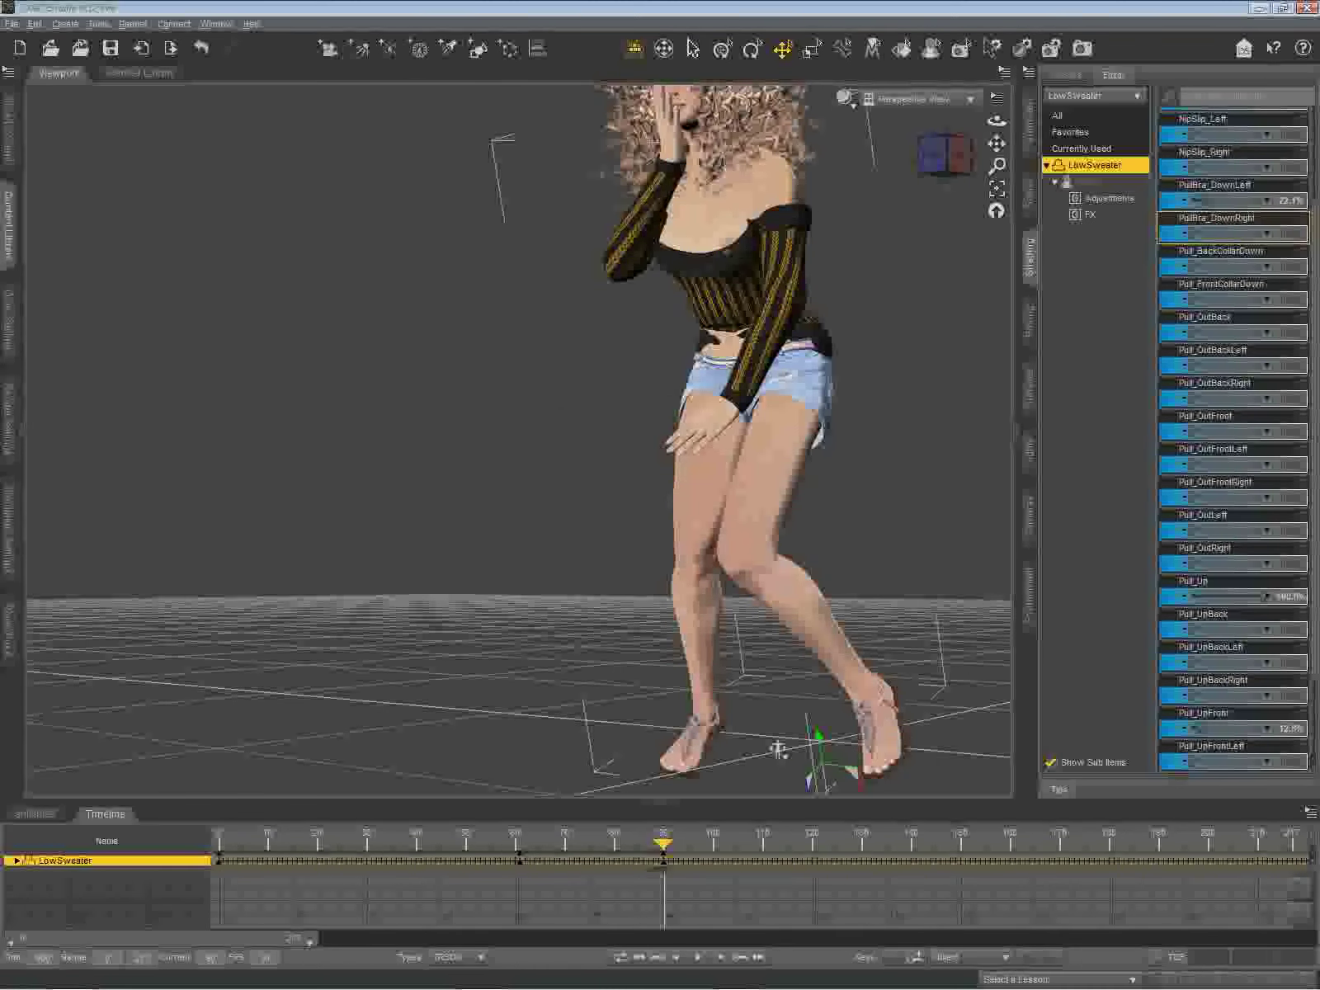
left_click_drag(778, 749, 756, 704)
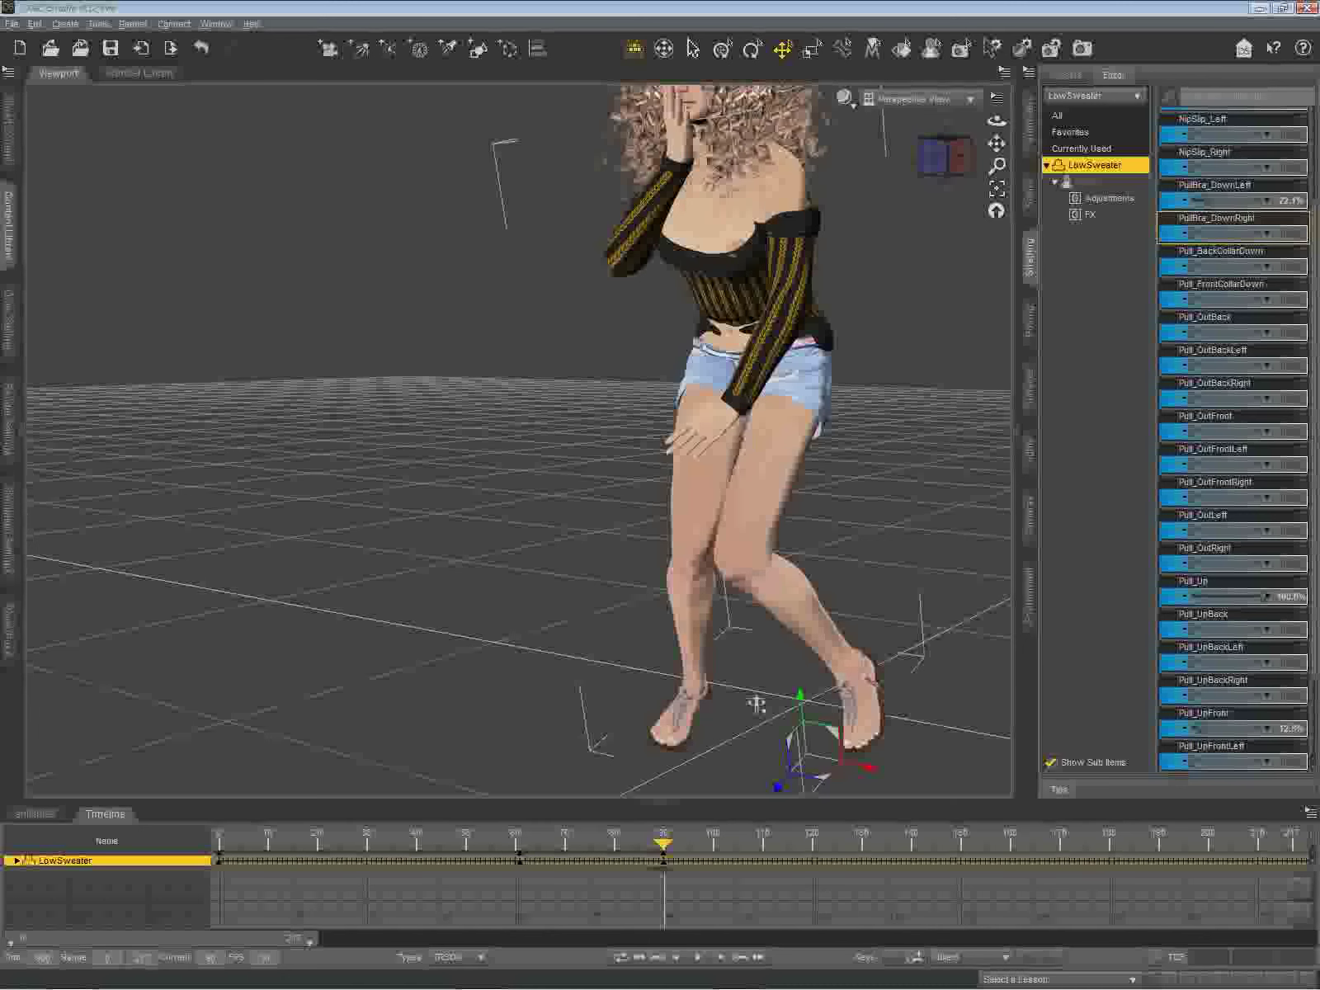
middle_click_drag(756, 703, 746, 575)
left_click_drag(718, 706, 732, 618, "alt")
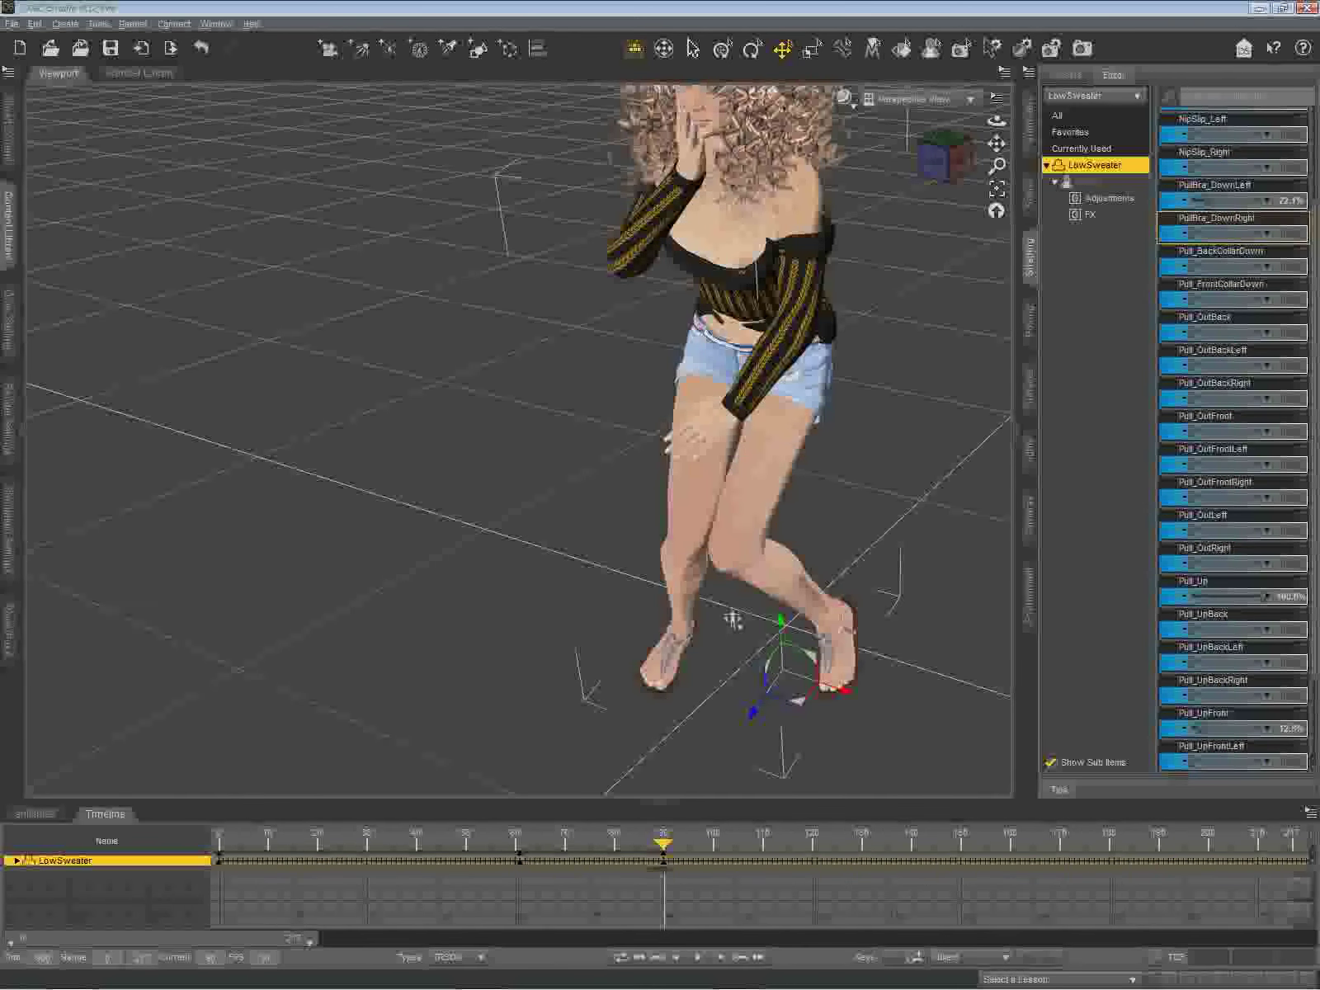
scroll(1234, 260, "up", 3)
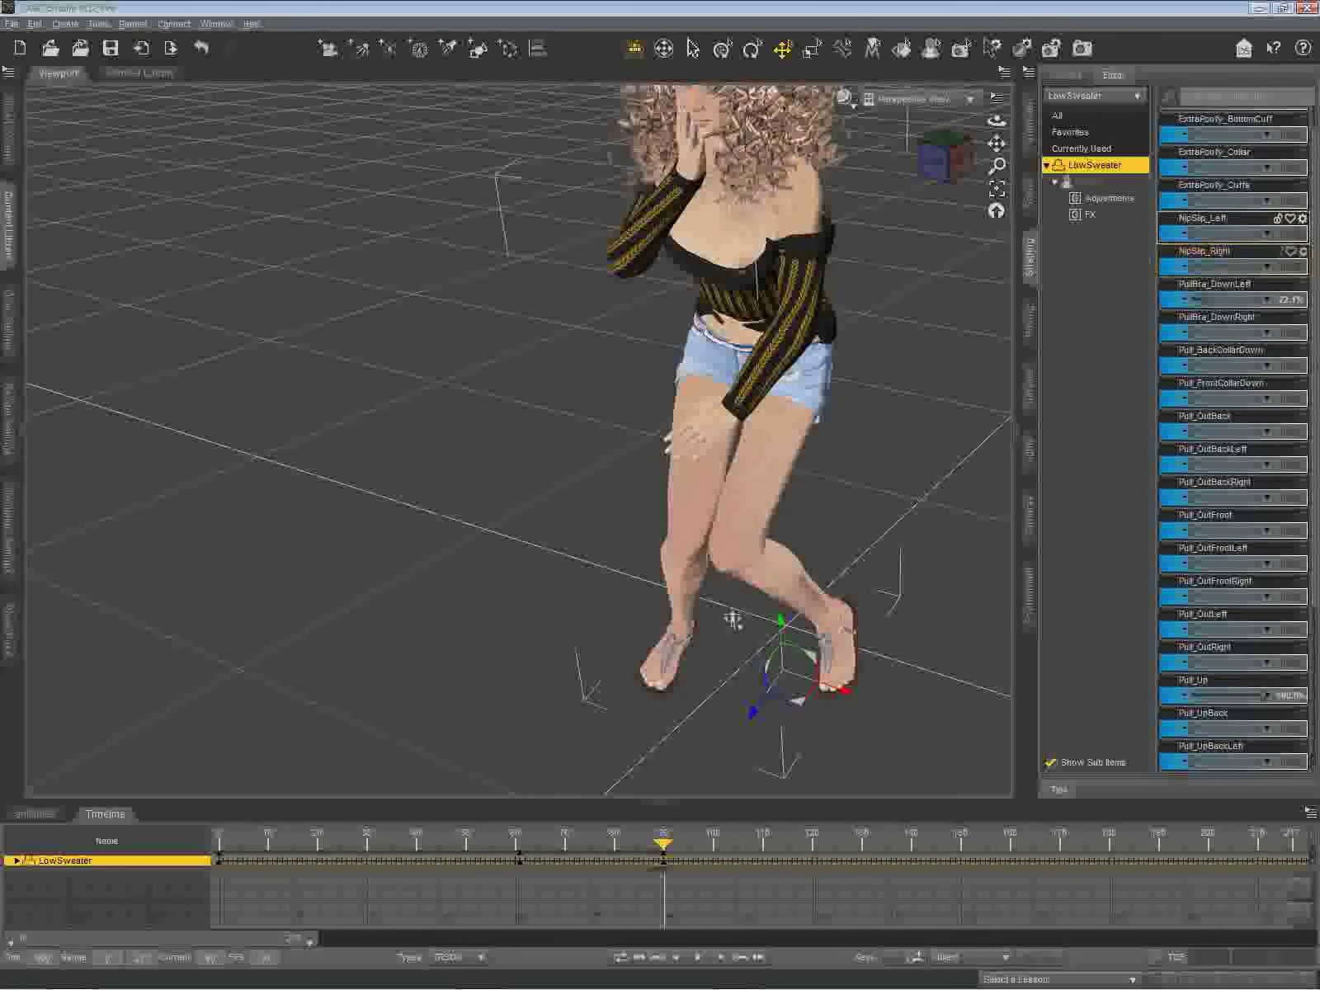
left_click_drag(1193, 235, 1266, 234)
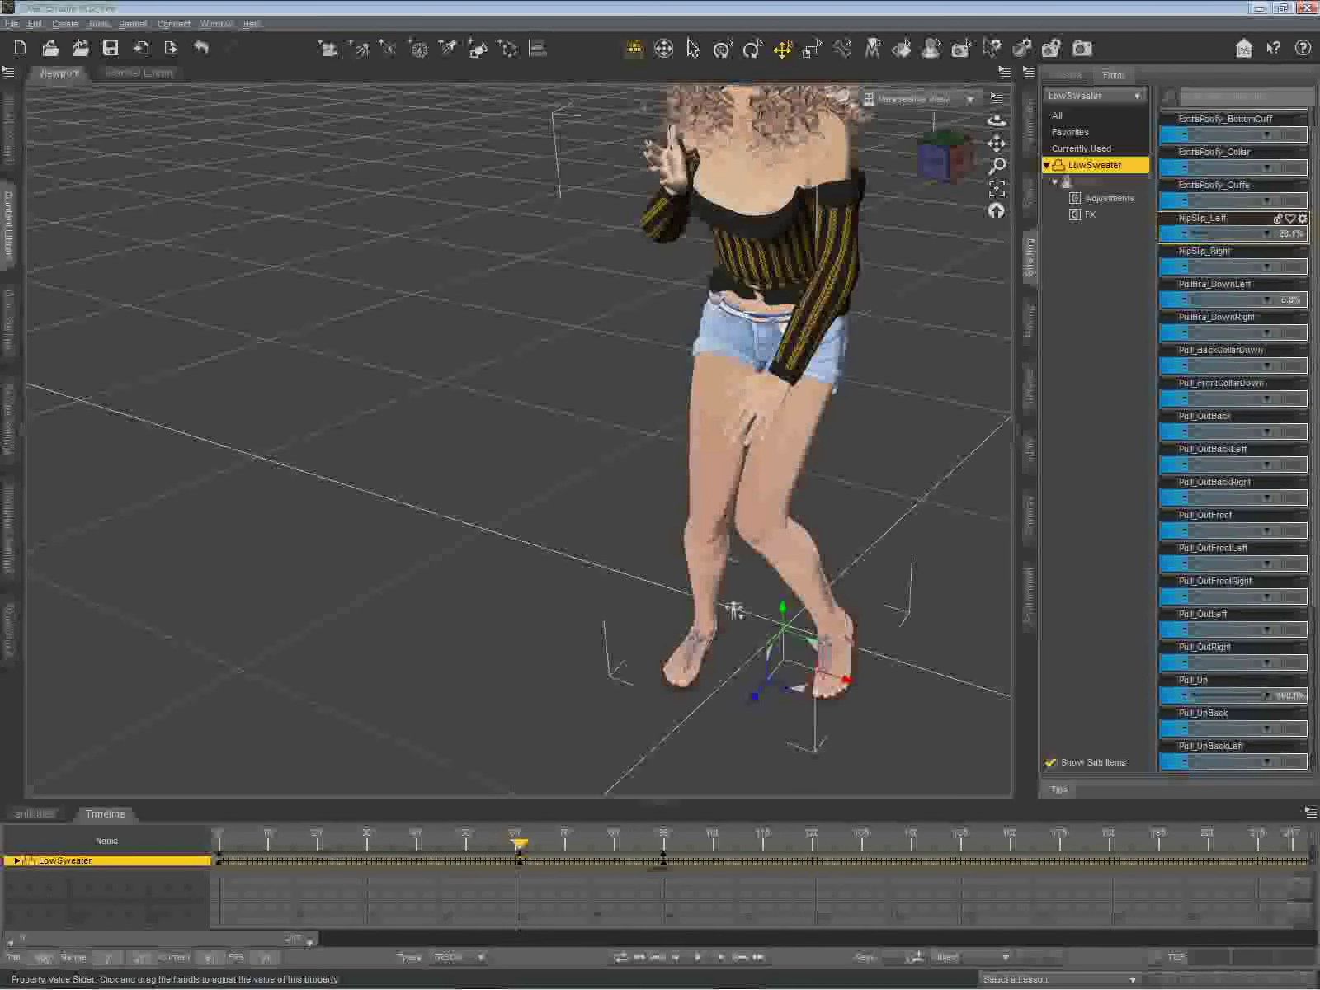
left_click_drag(1206, 234, 1200, 234)
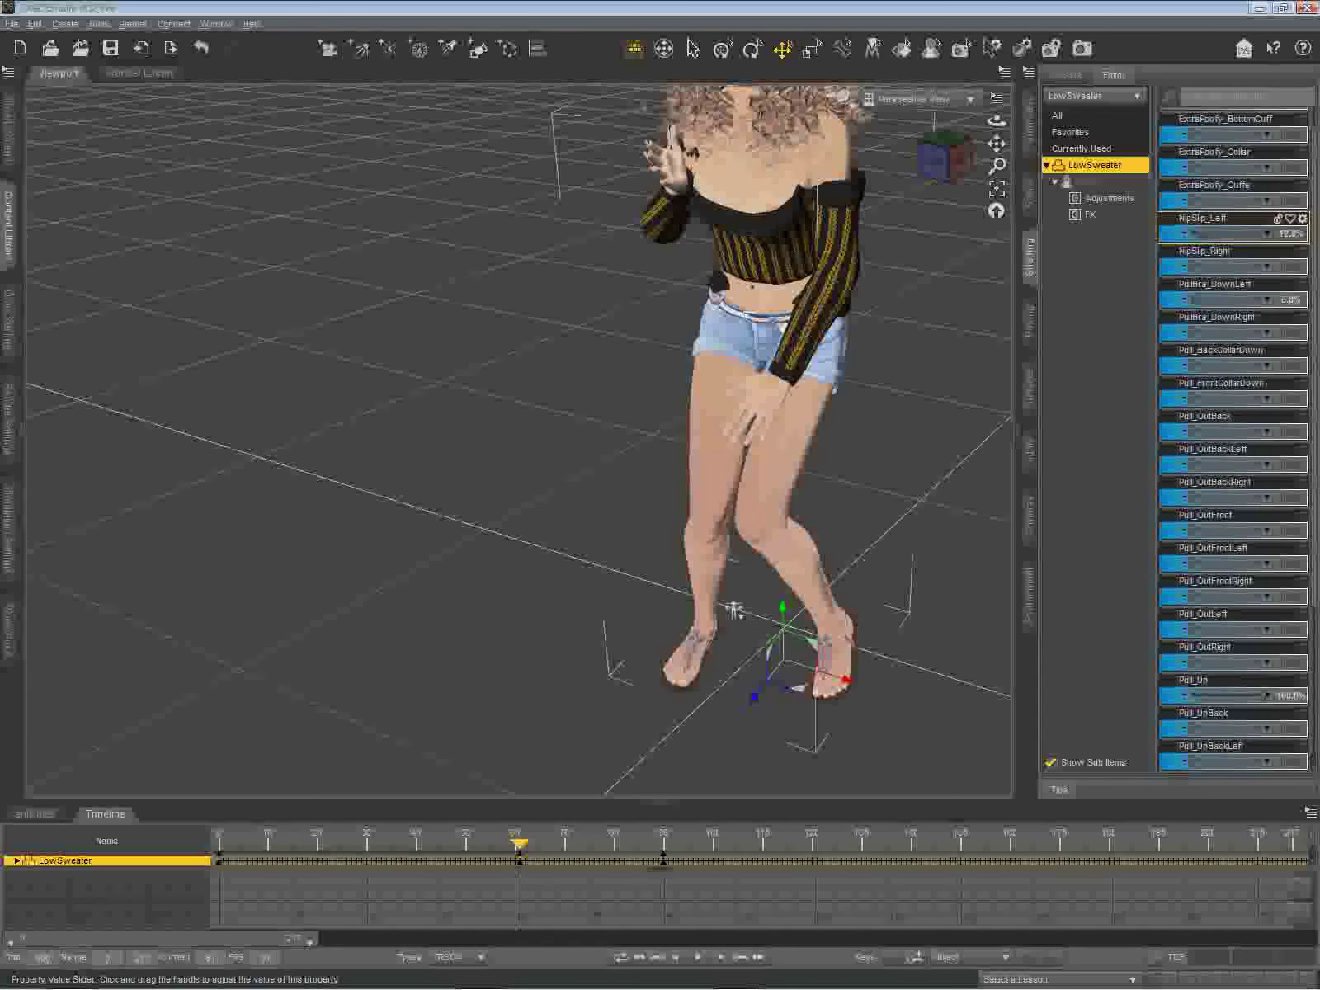
left_click_drag(1197, 234, 1187, 234)
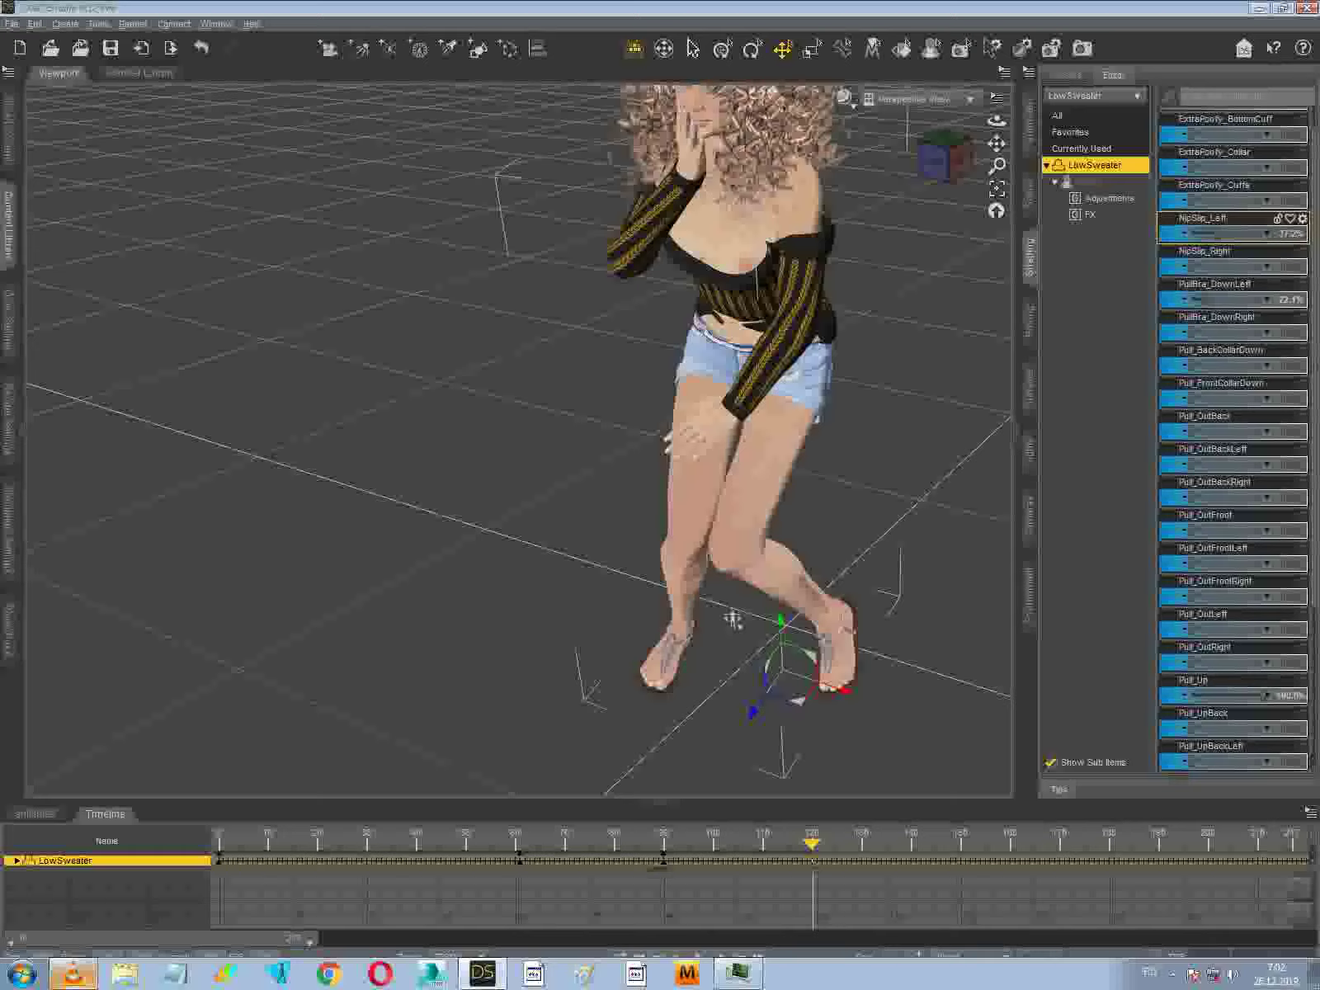
left_click(73, 973)
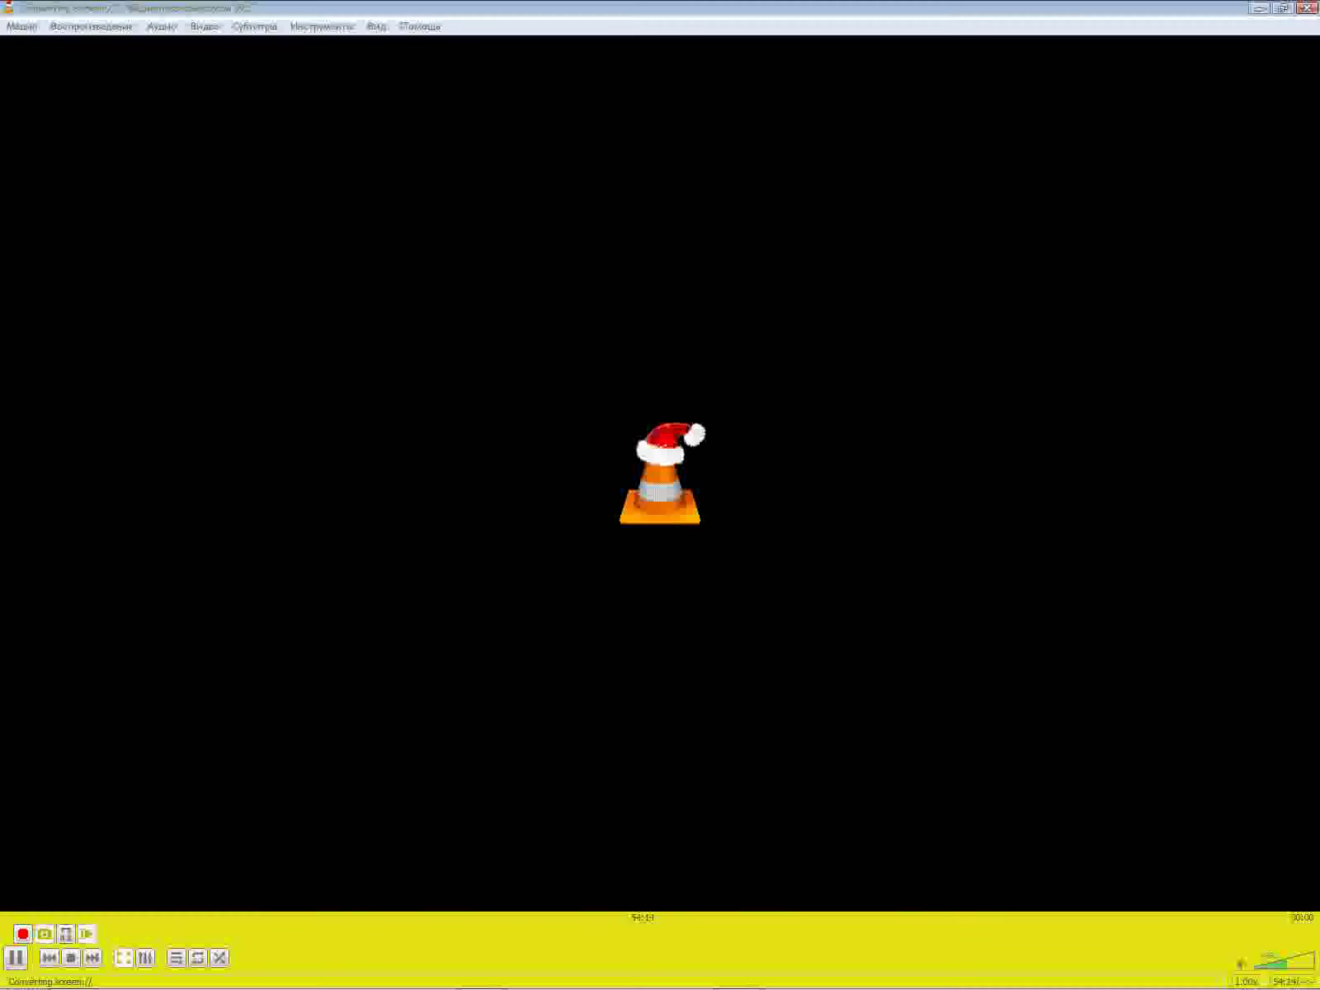